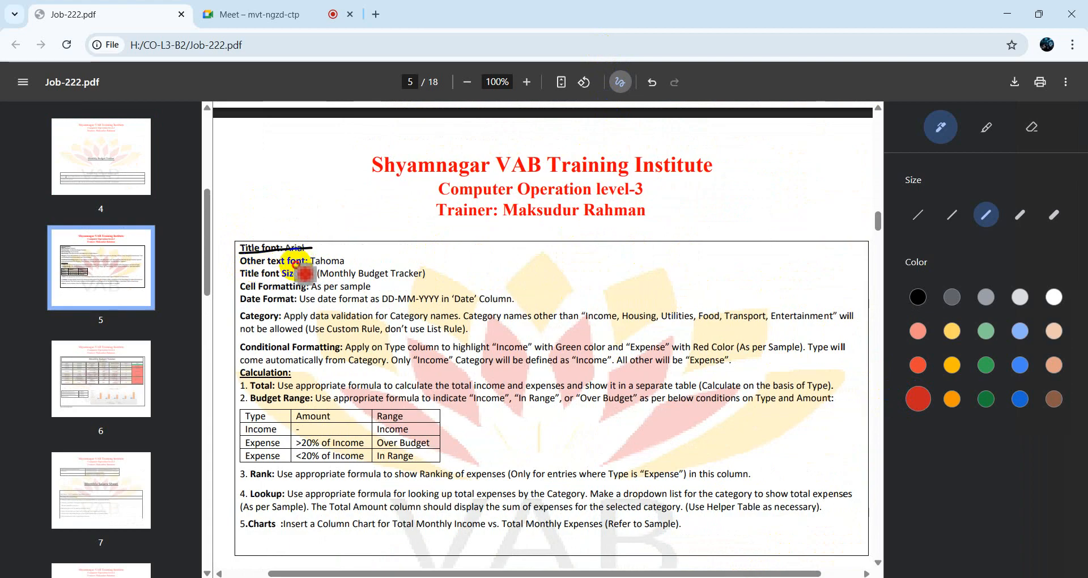
# Underline the title font size 15 in red in the PDF instructions on page 5.
pyautogui.moveTo(293, 263)
pyautogui.mouseDown()
pyautogui.moveTo(343, 262)
pyautogui.moveTo(321, 278)
pyautogui.mouseUp()
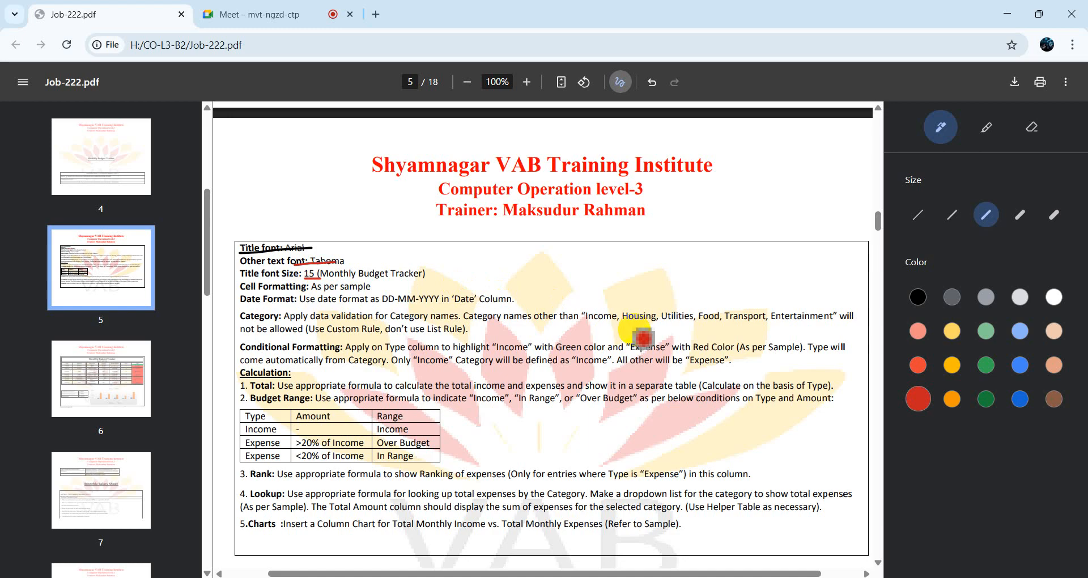
# Switch to the Excel budget workbook, merge and center cells A2:G2, and increase the height of row 2.
pyautogui.moveTo(544, 575)
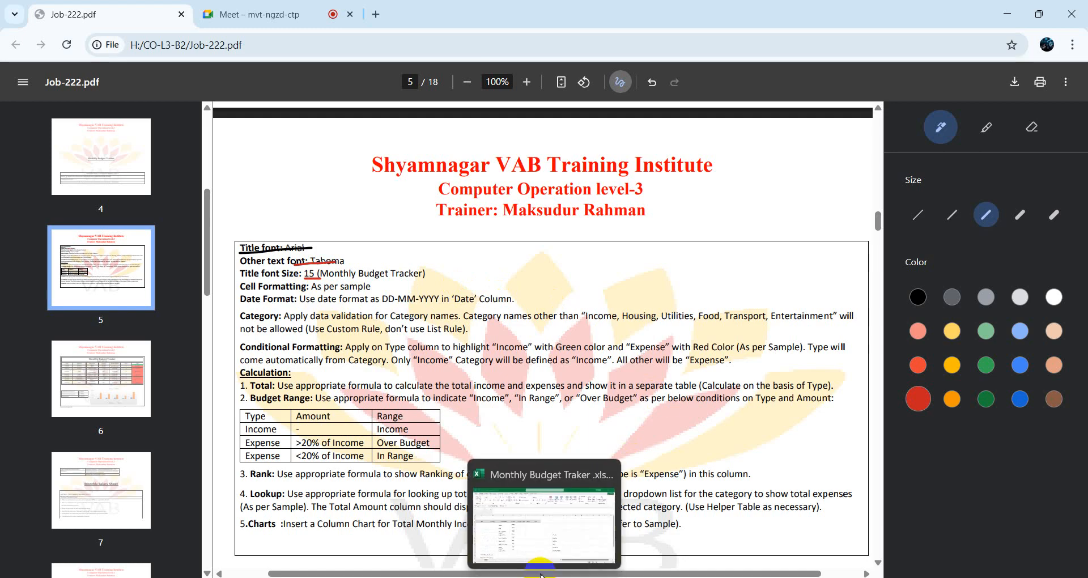
pyautogui.click(537, 545)
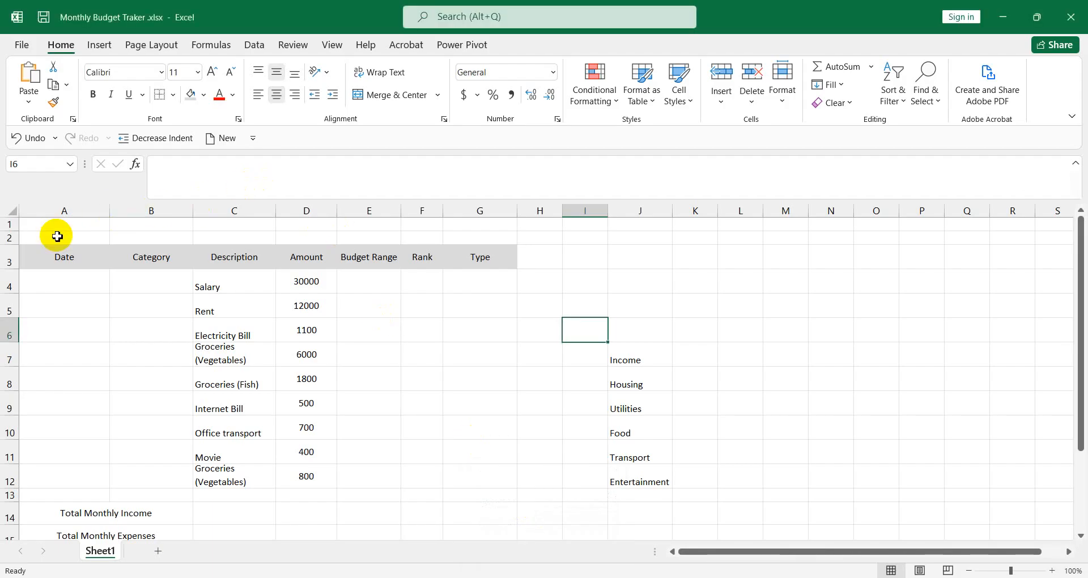
pyautogui.moveTo(54, 236); pyautogui.dragTo(477, 243)
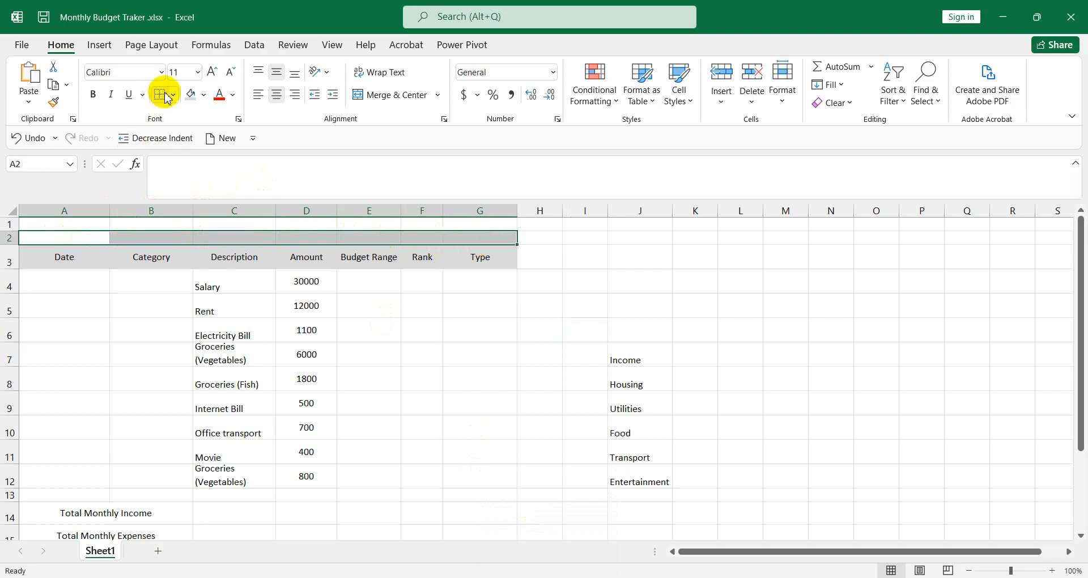
pyautogui.click(406, 100)
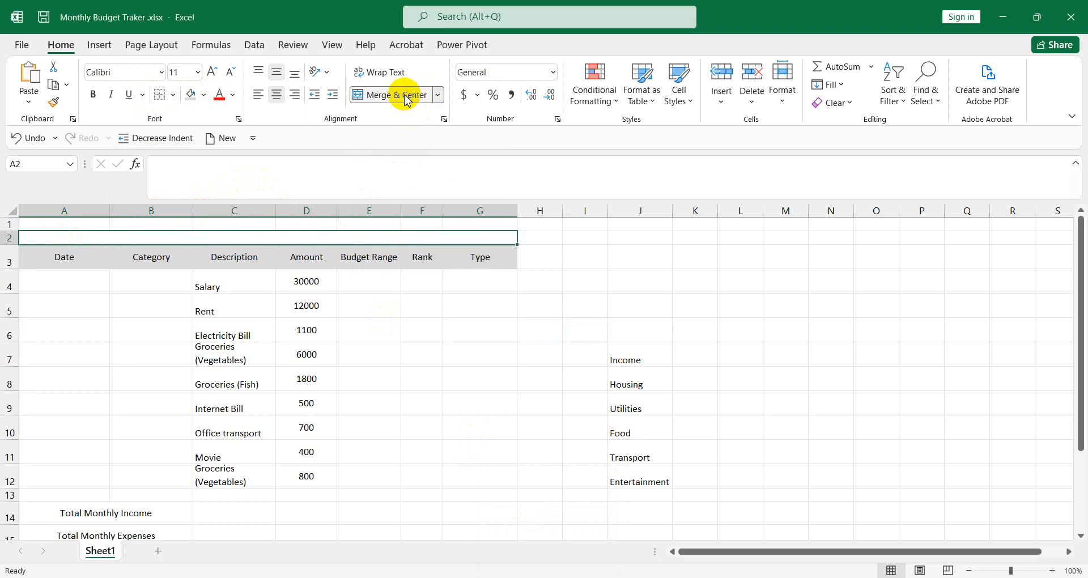
pyautogui.moveTo(6, 245); pyautogui.dragTo(10, 281)
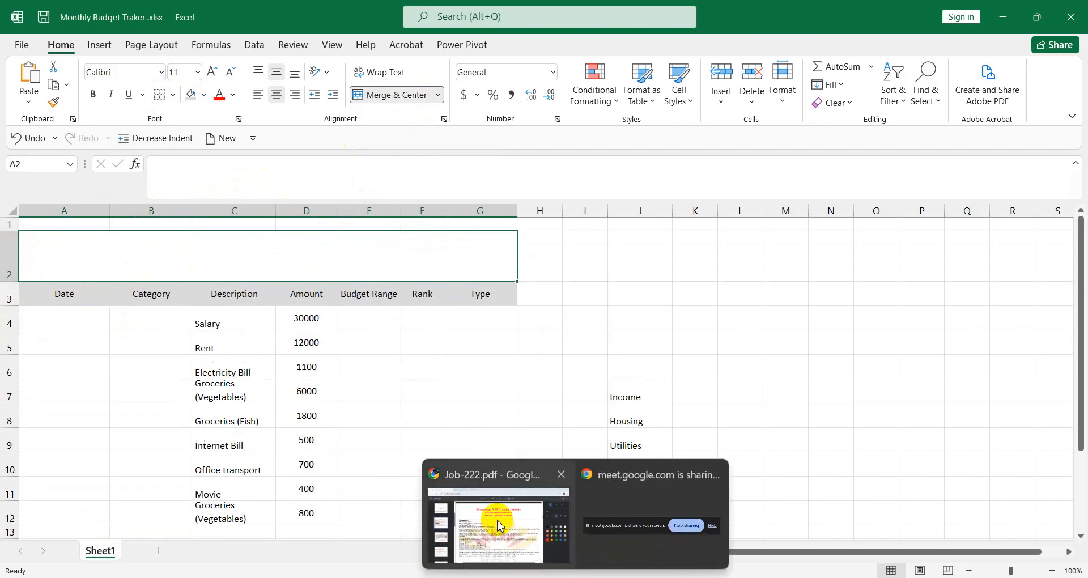
# Try to paste the title and month lines, copied together from the sample on PDF page 6, into merged cell A2.
pyautogui.click(498, 517)
pyautogui.scroll(-10, 538, 345)
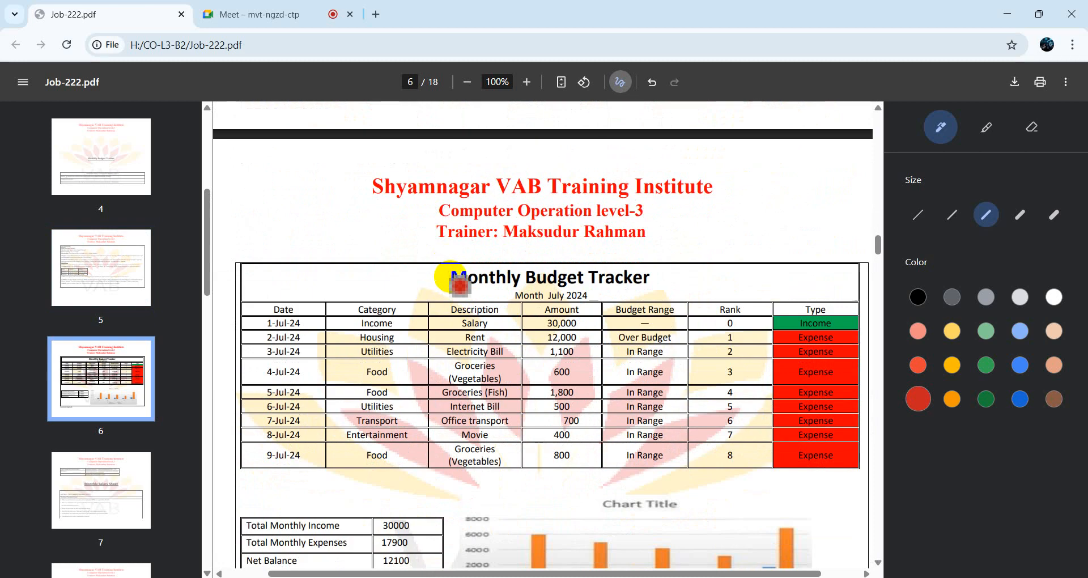
pyautogui.click(619, 82)
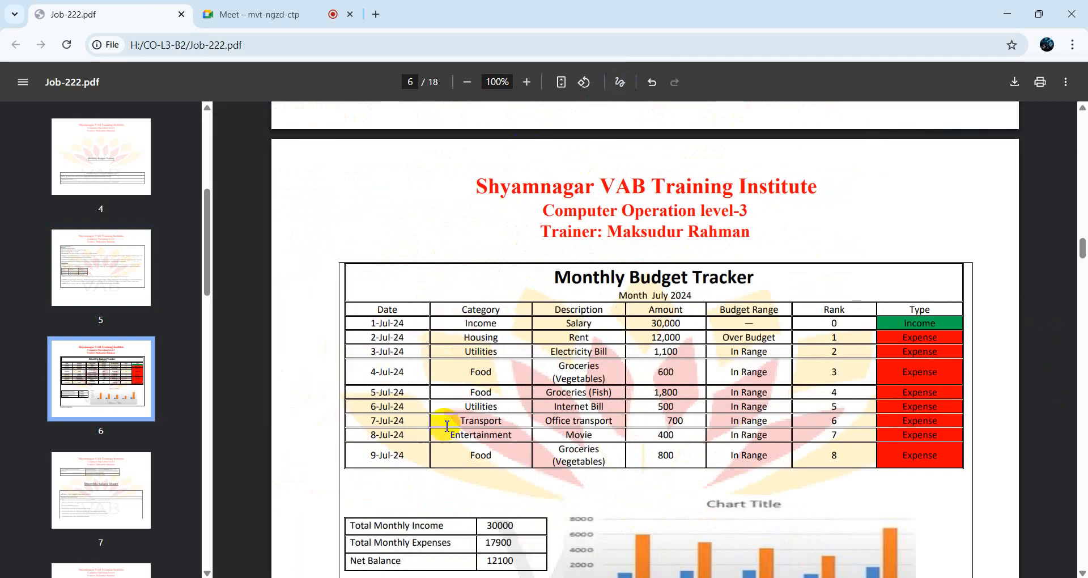
pyautogui.moveTo(555, 277); pyautogui.dragTo(702, 297)
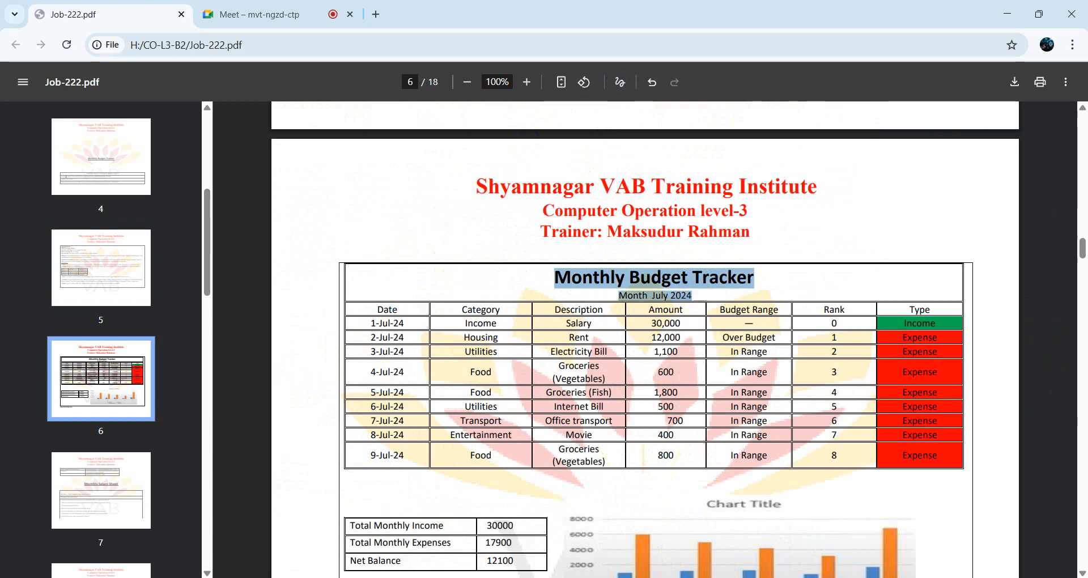
pyautogui.click(554, 522)
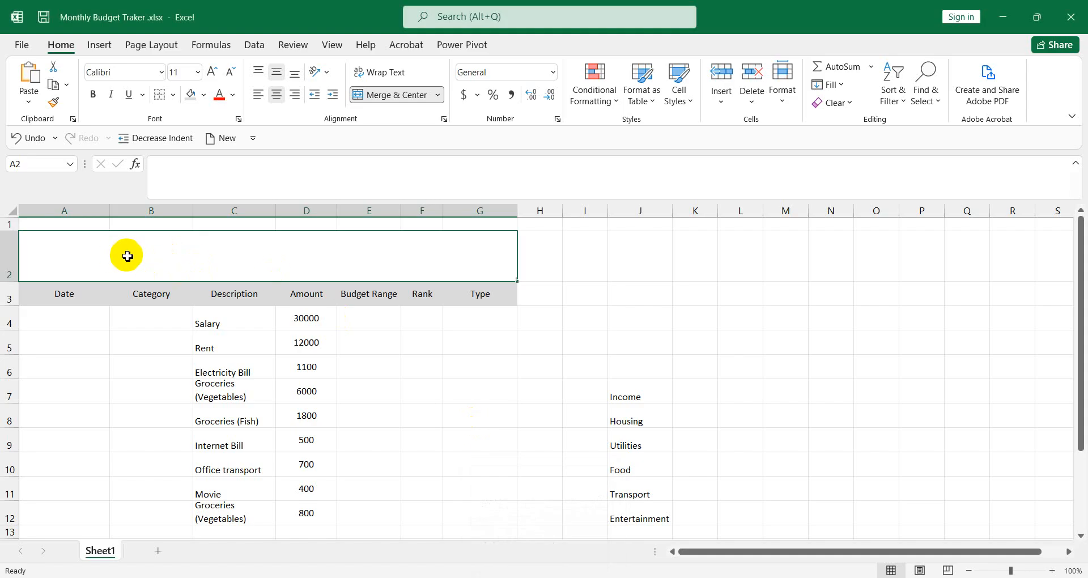
pyautogui.hotkey('ctrl', 'v')
pyautogui.click(531, 333)
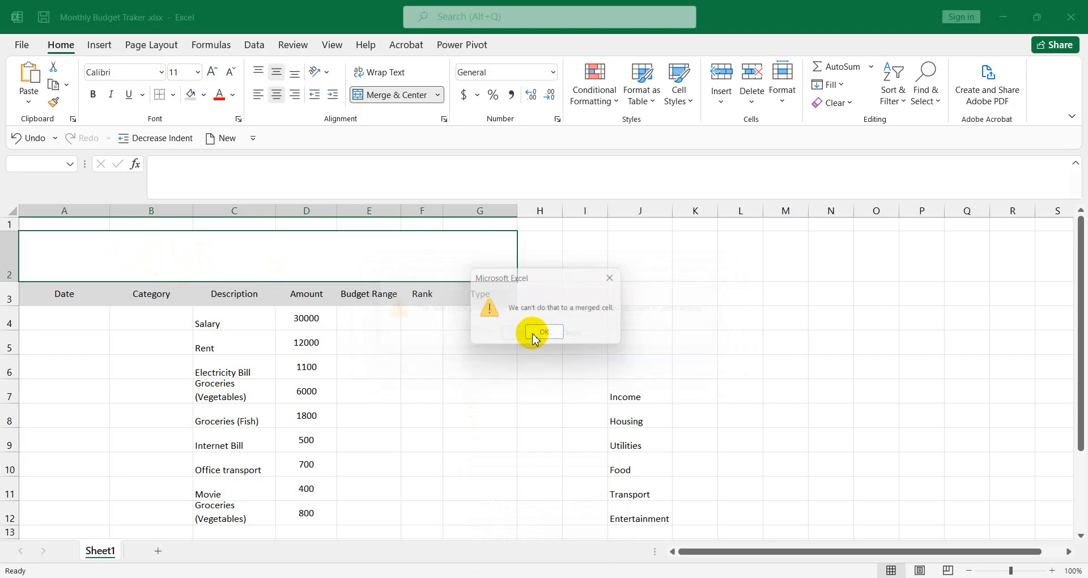
pyautogui.click(534, 335)
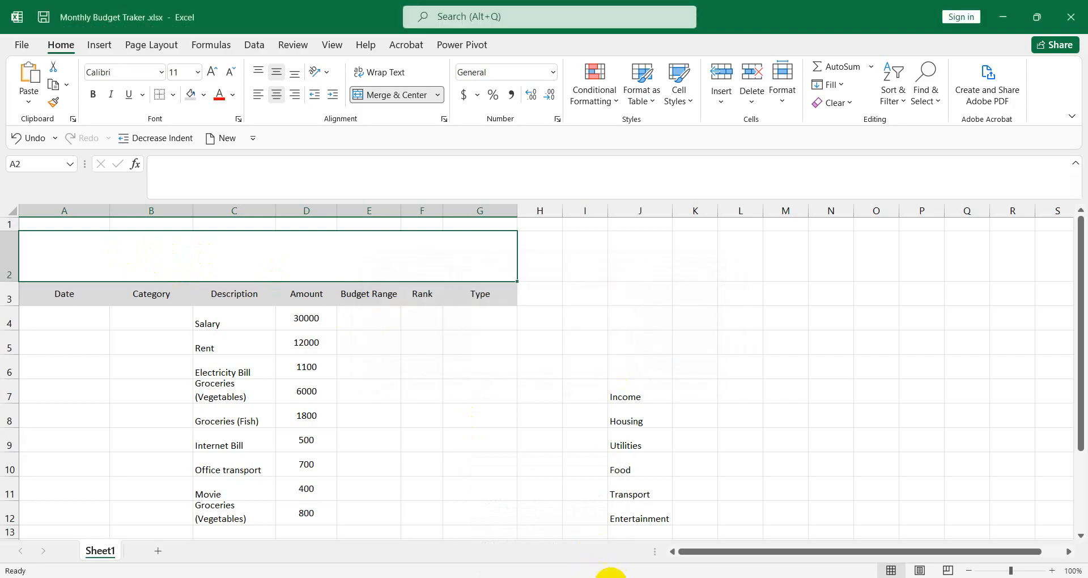
# Copy the title "Monthly Budget Tracker" from the PDF sample into merged cell A2 of the Excel sheet.
pyautogui.moveTo(575, 575)
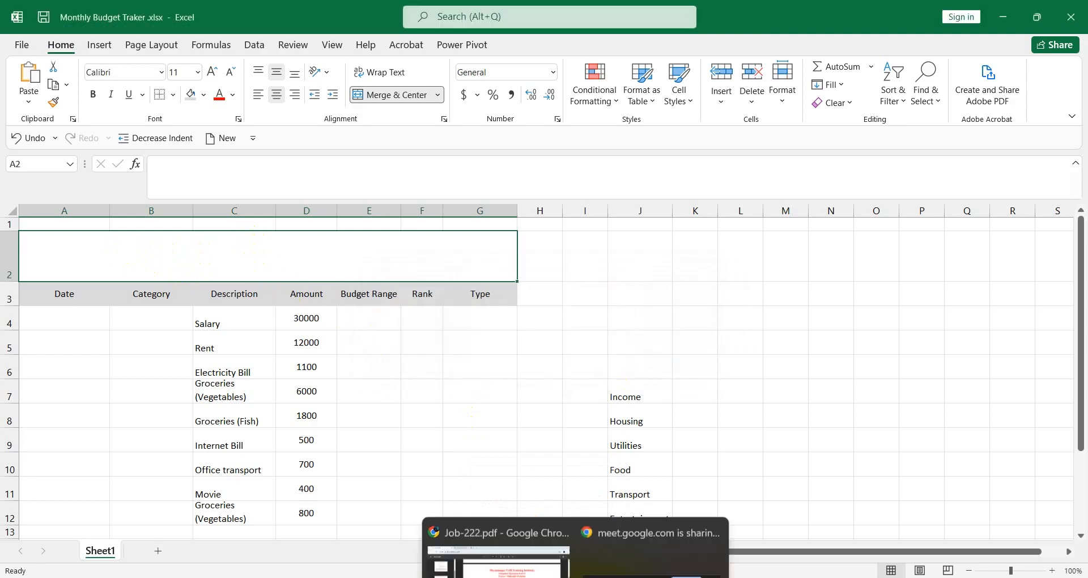
pyautogui.click(513, 530)
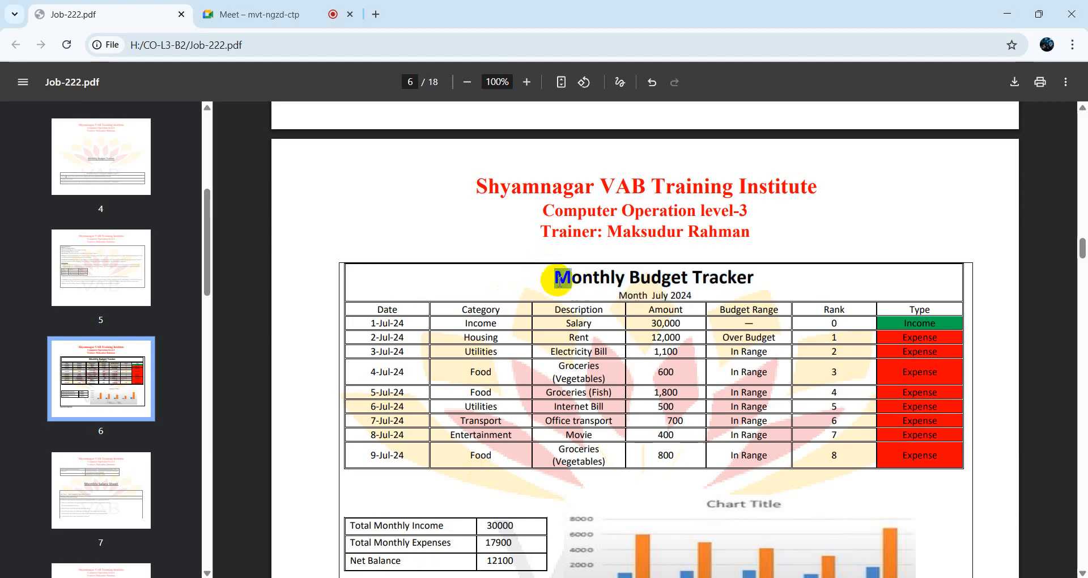
pyautogui.moveTo(559, 279); pyautogui.dragTo(765, 278)
pyautogui.hotkey('ctrl', 'c')
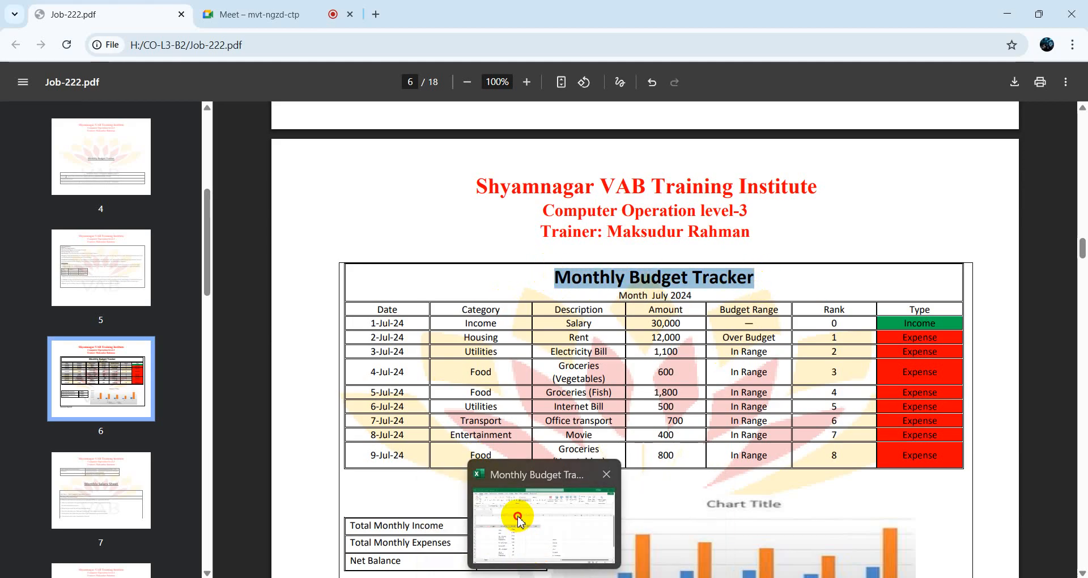
pyautogui.click(518, 512)
pyautogui.doubleClick(278, 259)
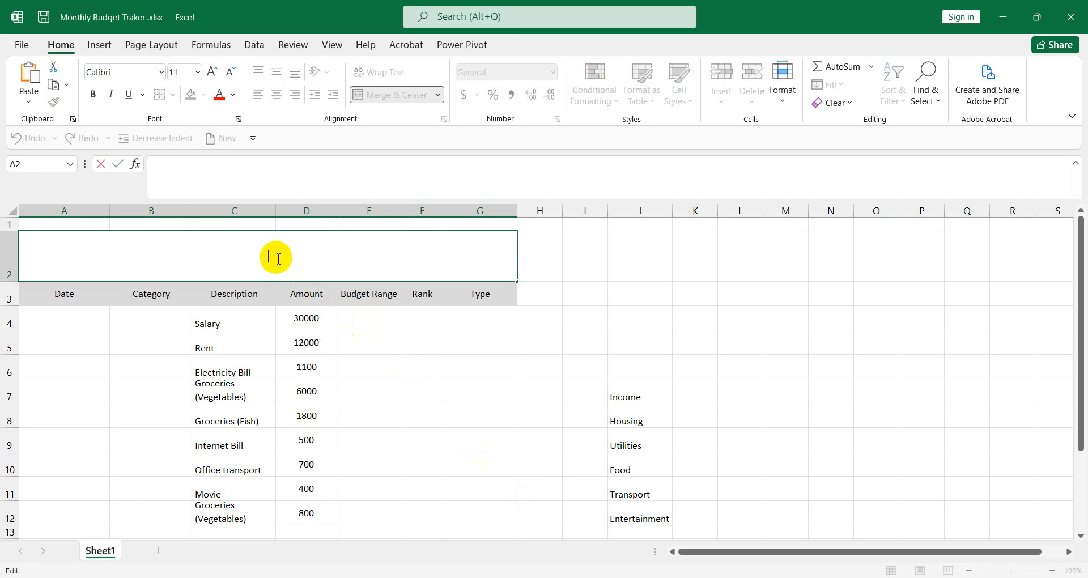
pyautogui.hotkey('ctrl', 'v')
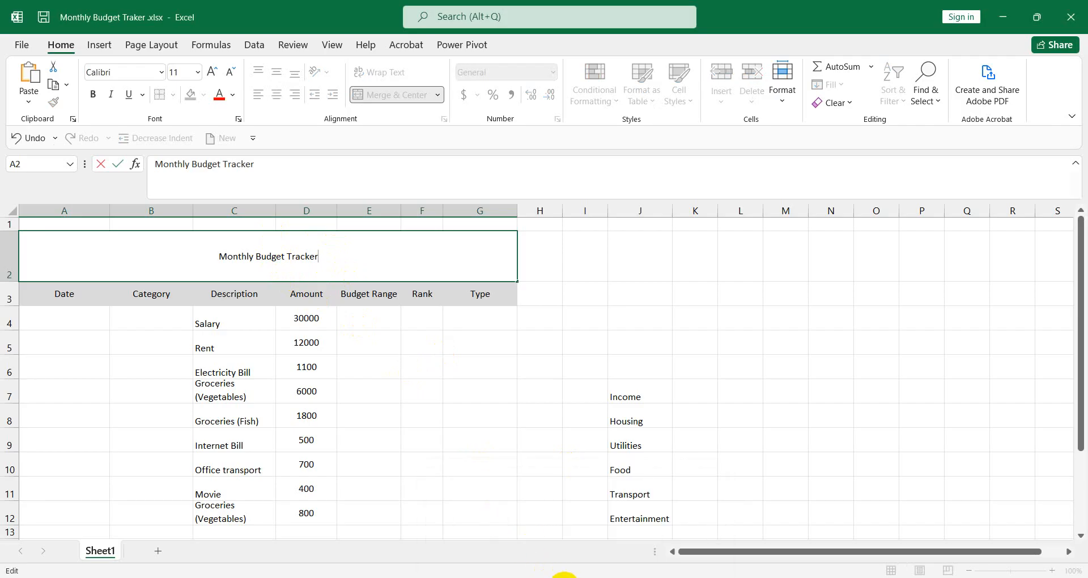
# Add "Month July 2024" from the PDF sample as a second line below the title in cell A2.
pyautogui.click(512, 507)
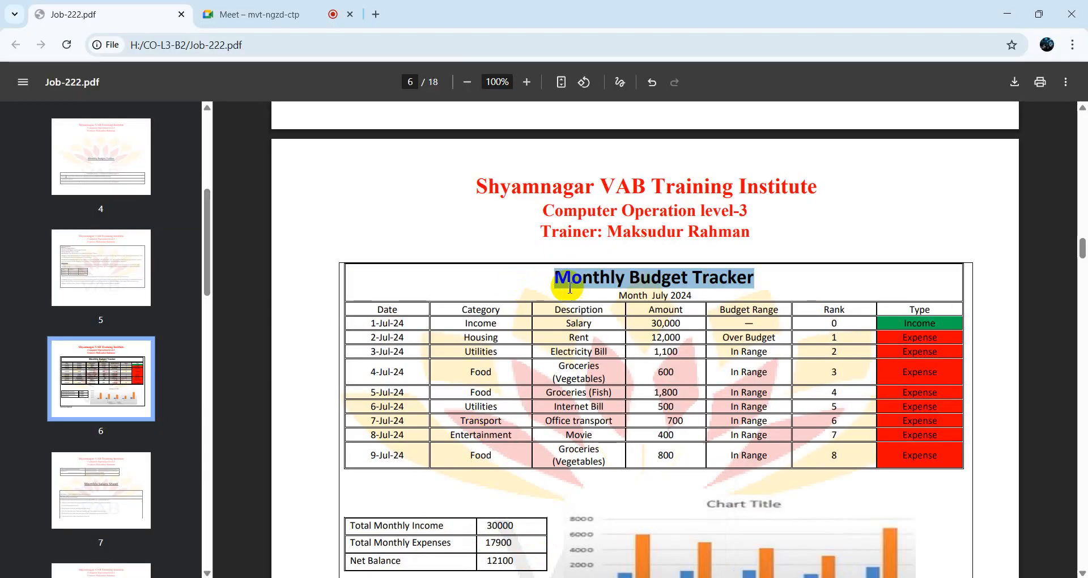
pyautogui.moveTo(620, 294); pyautogui.dragTo(682, 294)
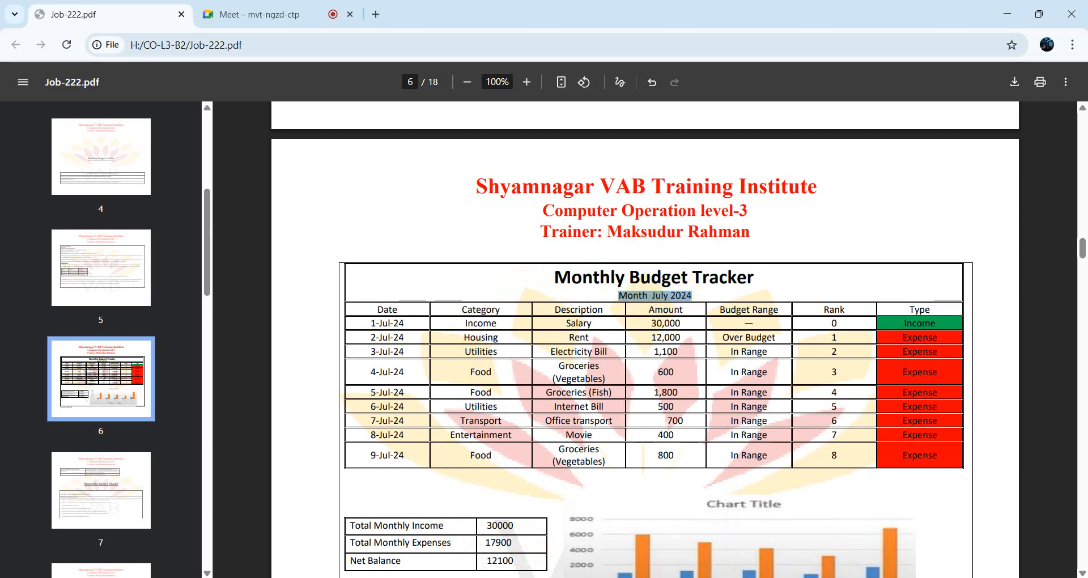
pyautogui.click(538, 576)
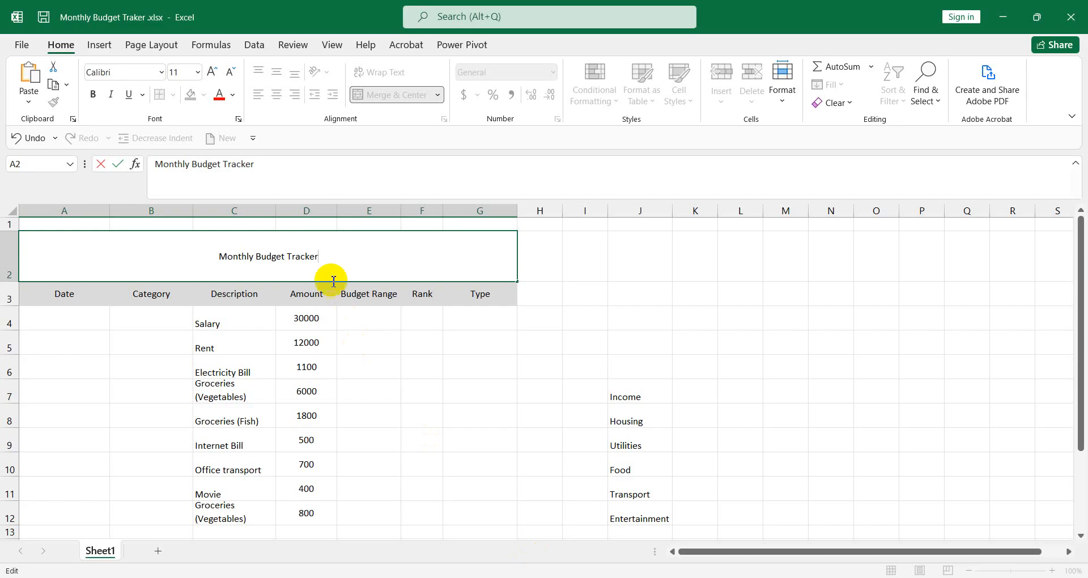
pyautogui.write('Month July 2024')
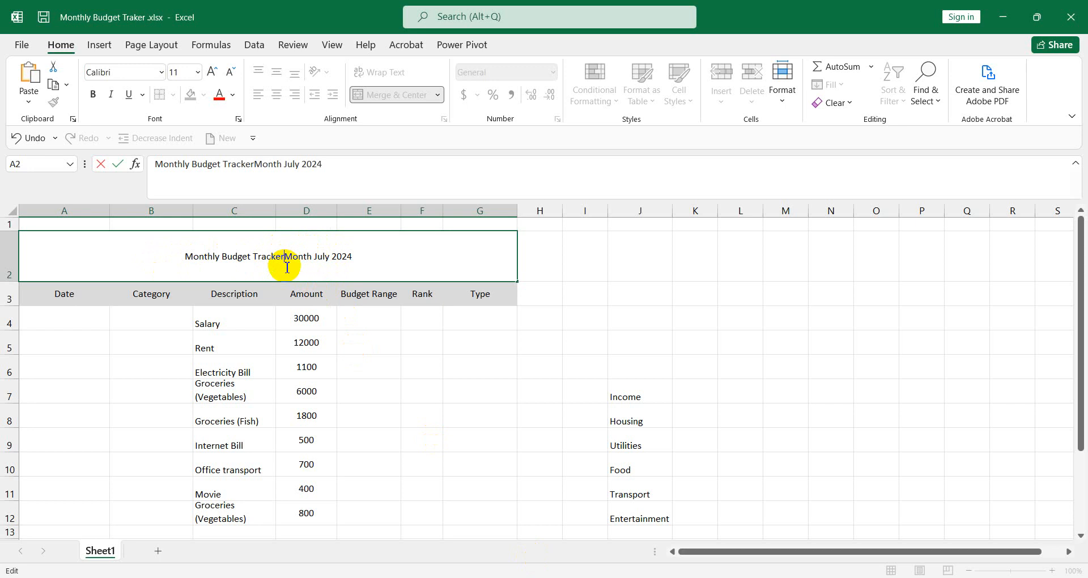
pyautogui.press('Escape')
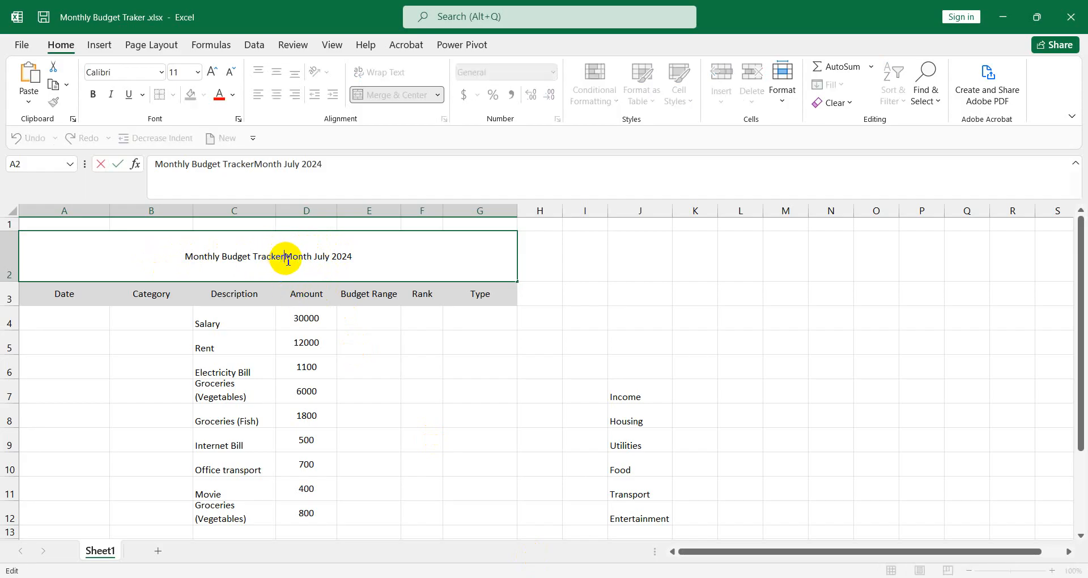
pyautogui.hotkey('alt', 'Return')
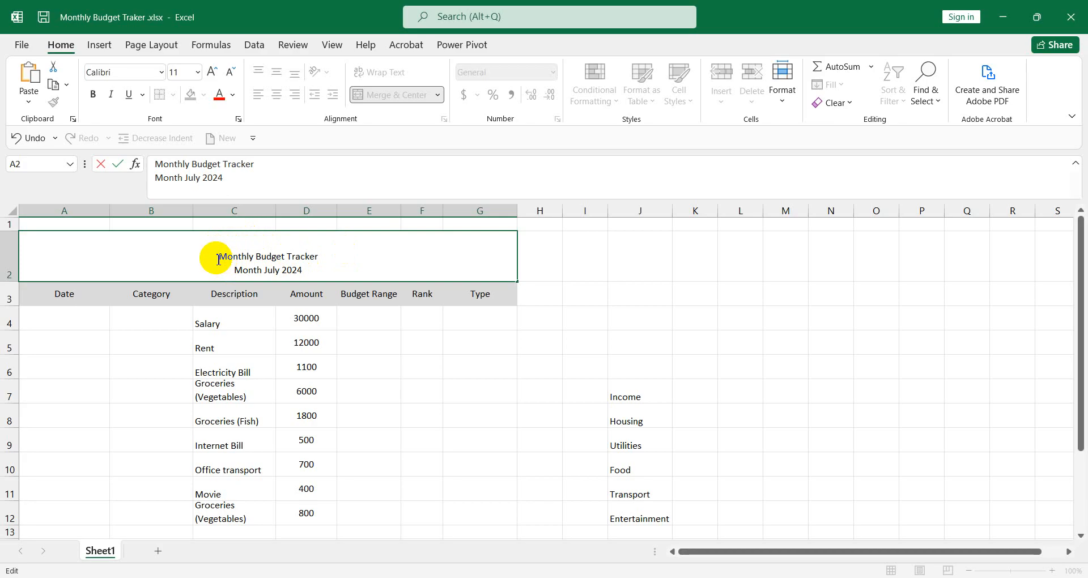
# Check the required title font size and text font in the PDF instructions on page 5, and return to Excel.
pyautogui.moveTo(219, 260); pyautogui.dragTo(321, 255)
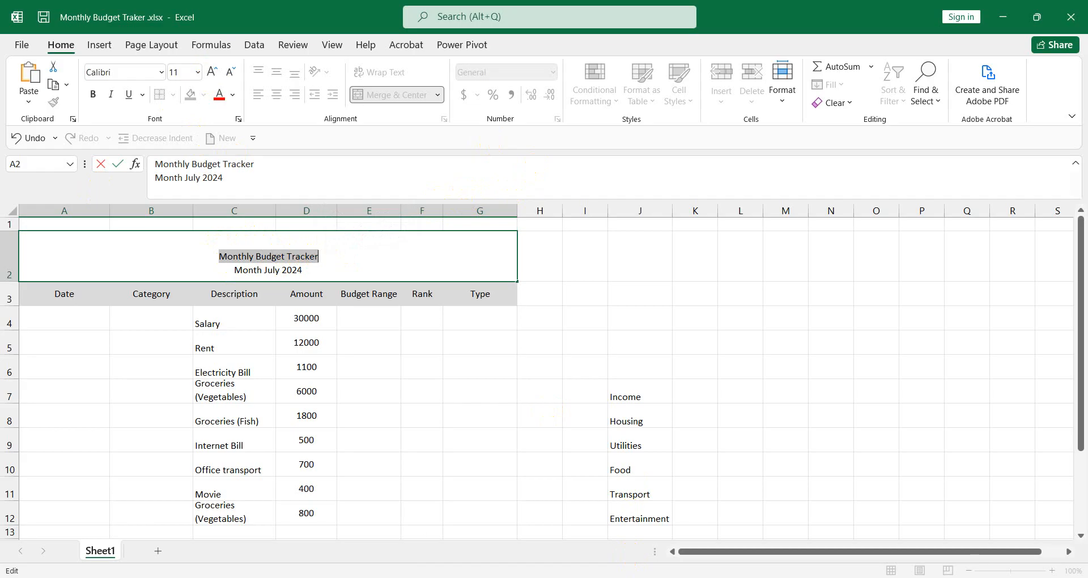
pyautogui.click(539, 555)
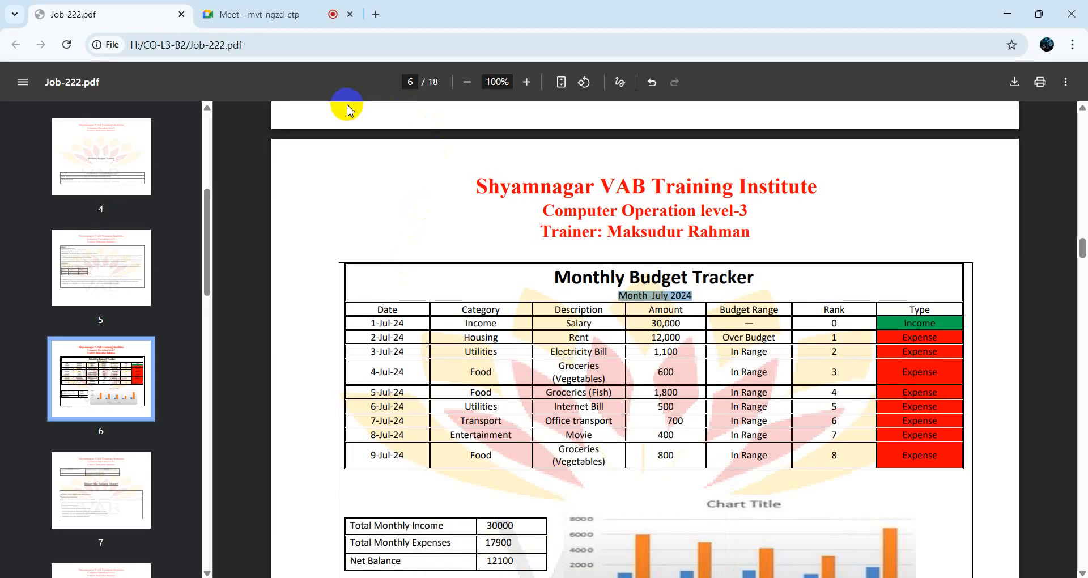
pyautogui.scroll(5, 558, 257)
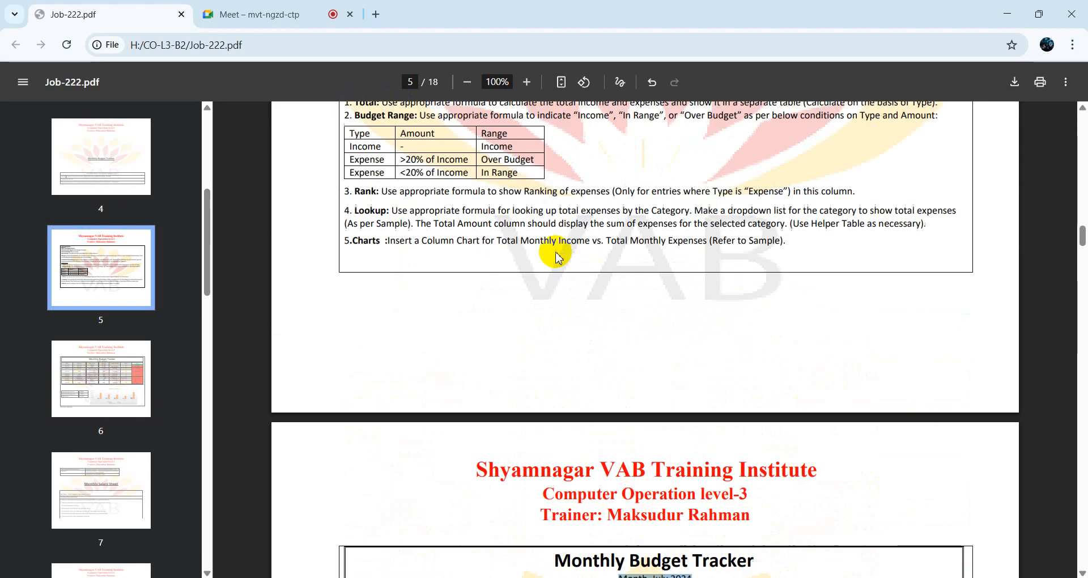
pyautogui.scroll(5, 558, 257)
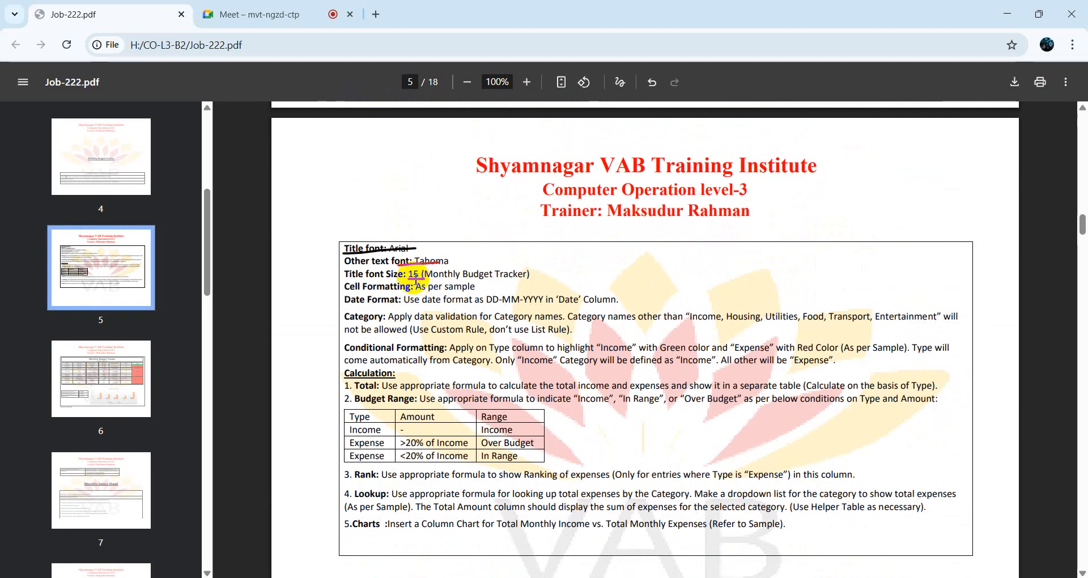
pyautogui.doubleClick(414, 275)
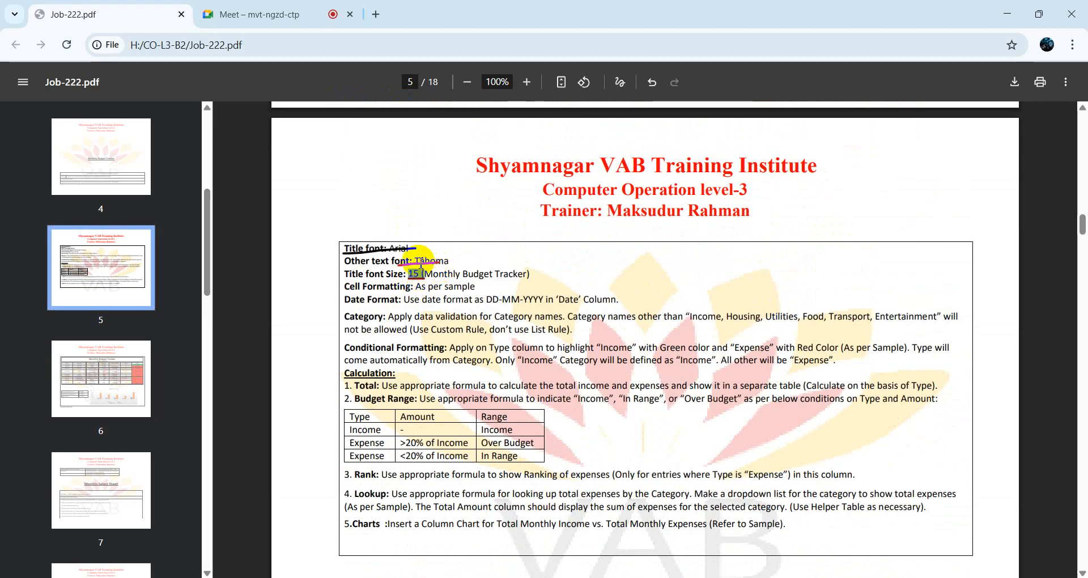
pyautogui.doubleClick(430, 261)
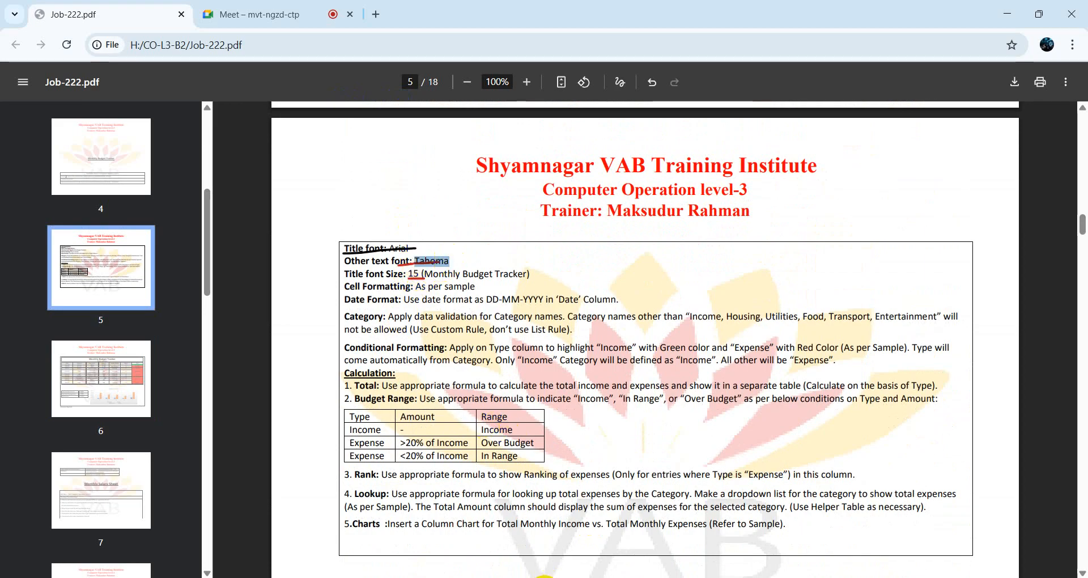
pyautogui.click(510, 501)
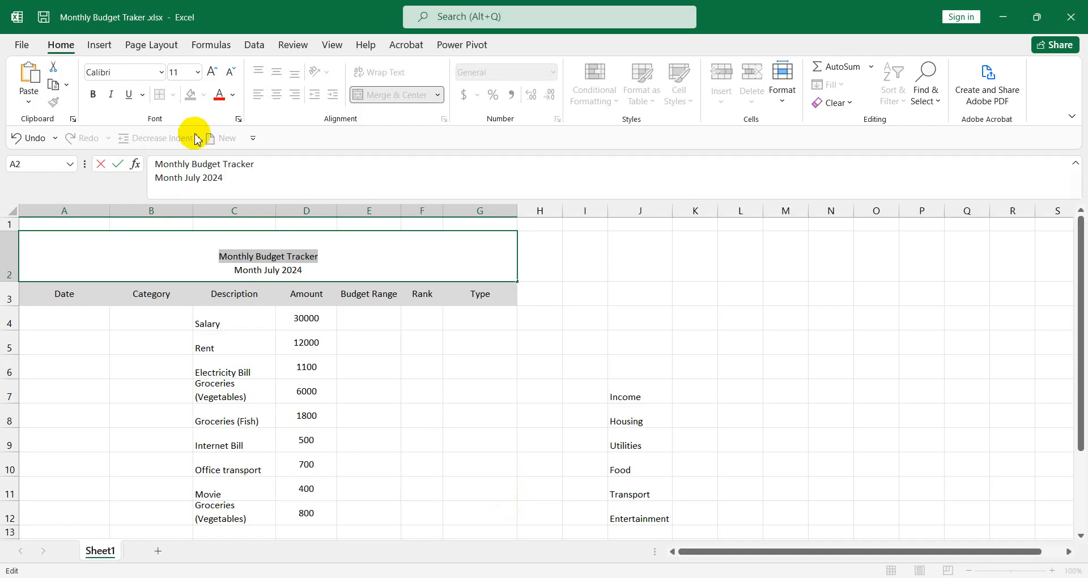
# Set the font of both text lines in merged cell A2 to Tahoma.
pyautogui.click(497, 577)
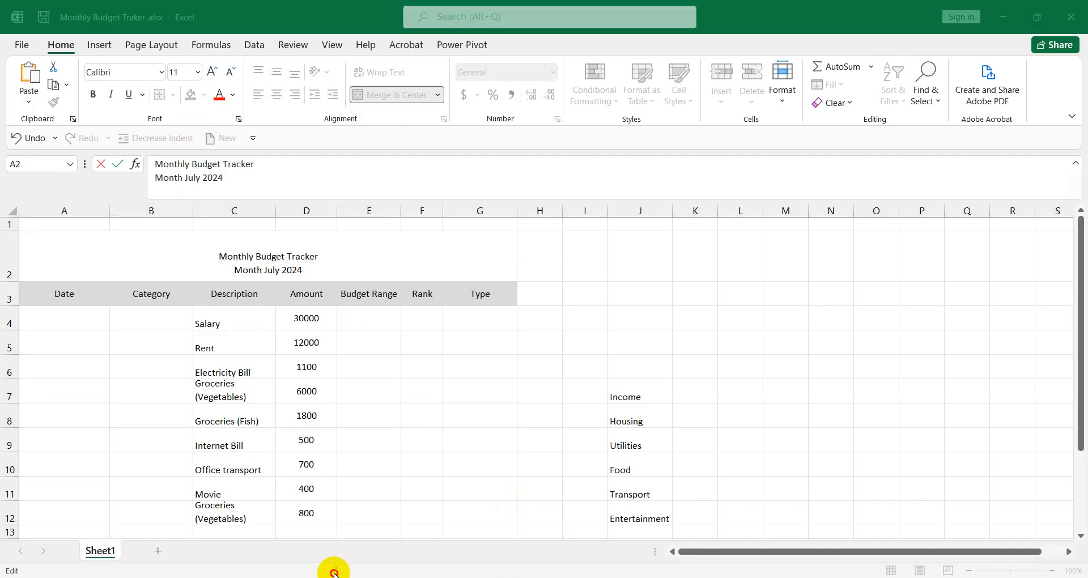
pyautogui.click(259, 166)
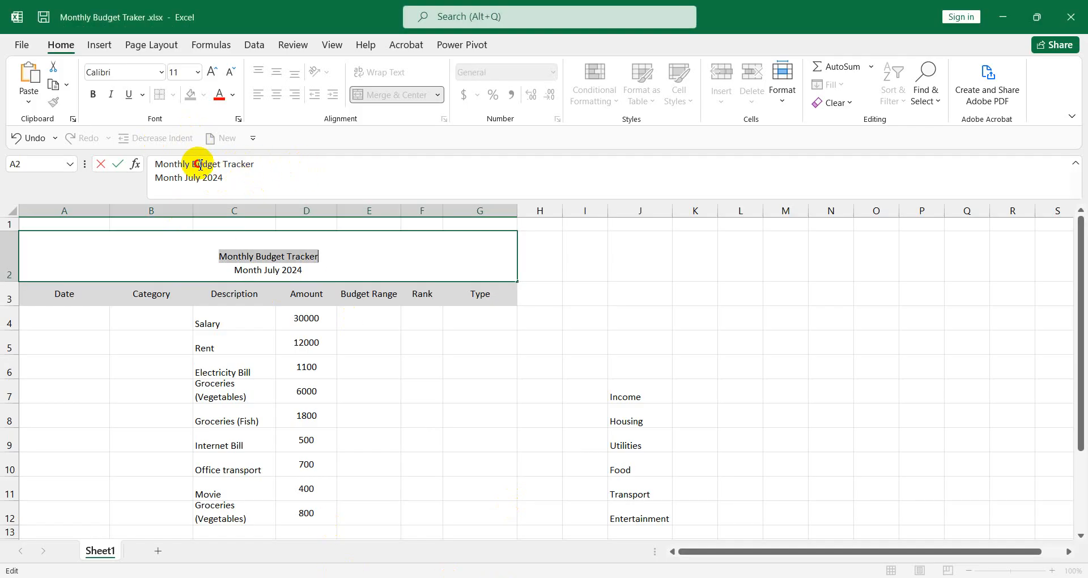
pyautogui.click(273, 172)
pyautogui.moveTo(325, 272); pyautogui.dragTo(199, 247)
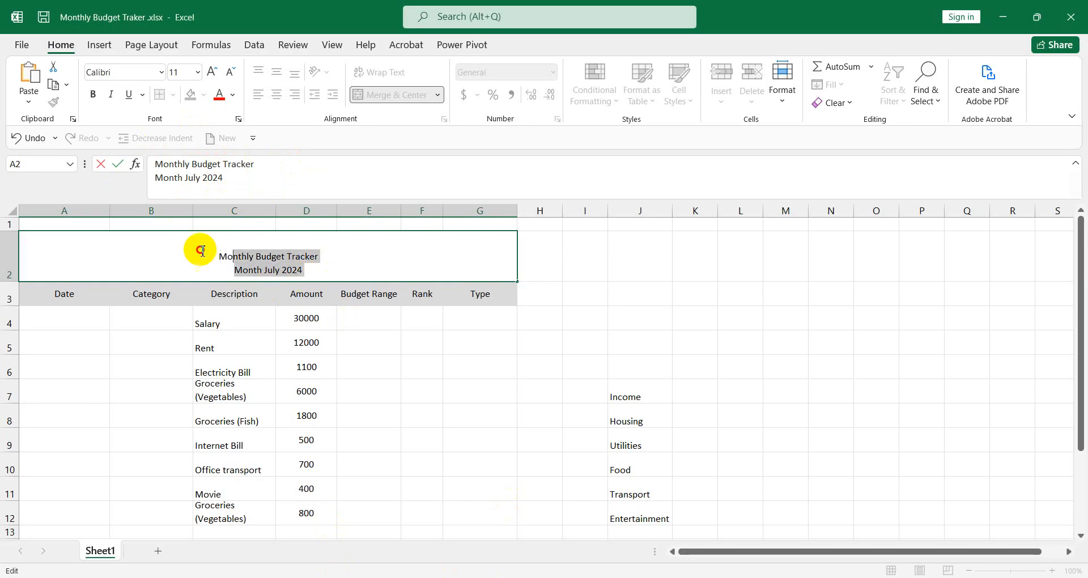
pyautogui.click(162, 73)
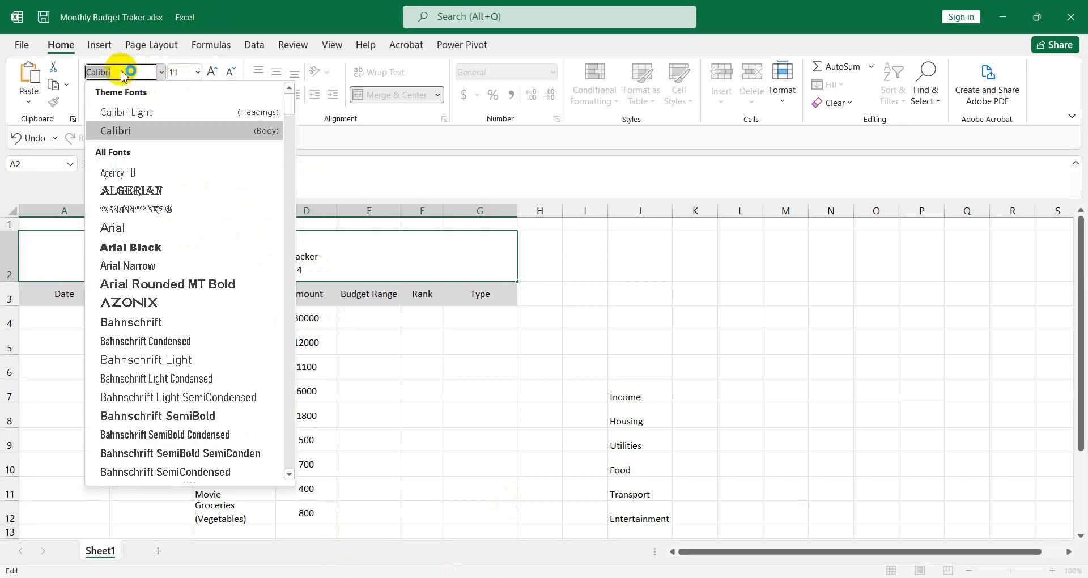
pyautogui.write('Tahoma')
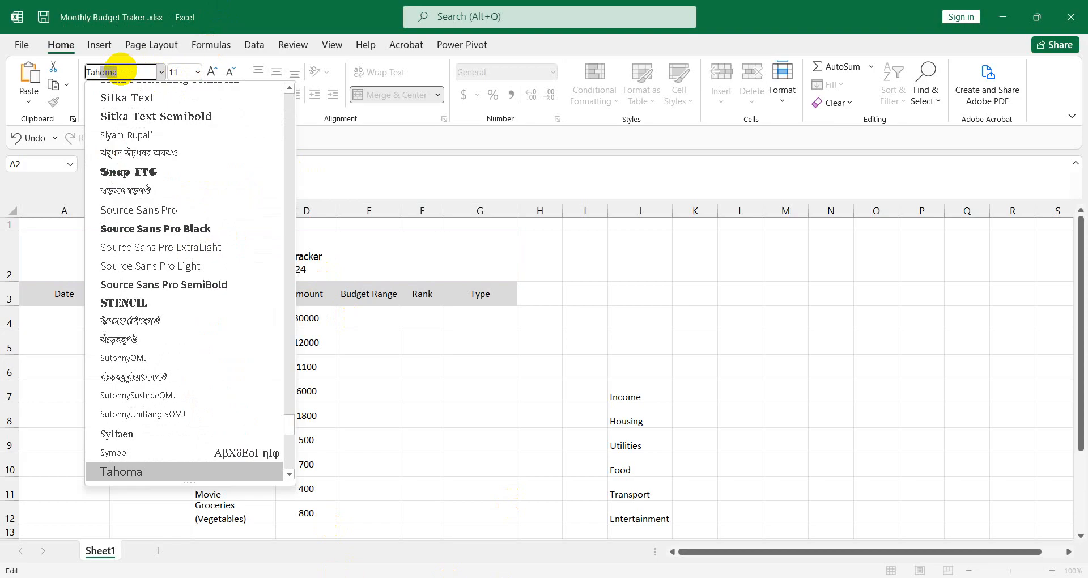
pyautogui.press('Tab')
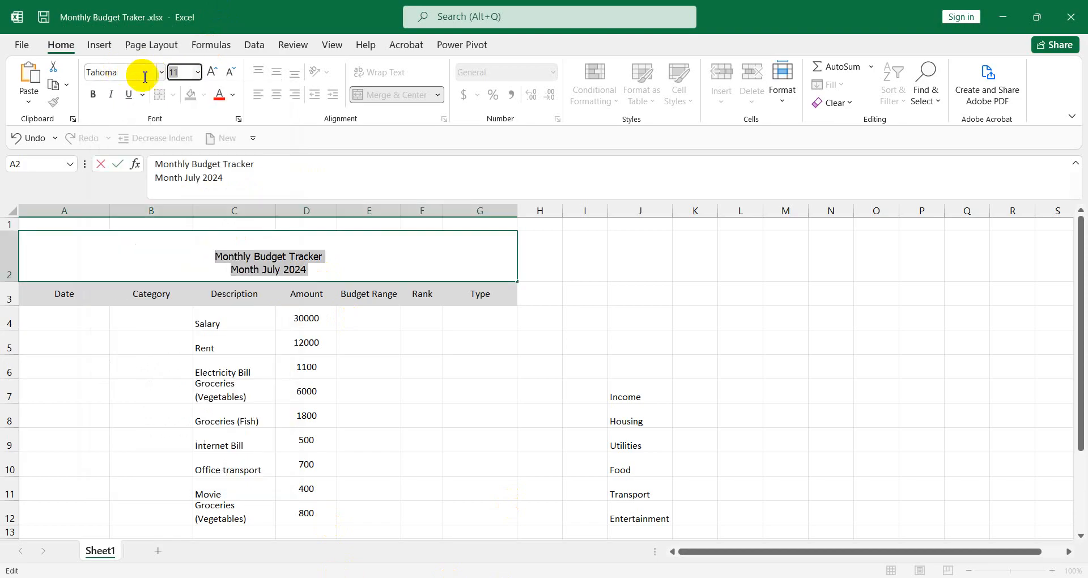
# Set the font size of both text lines in cell A2 to 15.
pyautogui.click(214, 72)
pyautogui.click(213, 72)
pyautogui.click(214, 72)
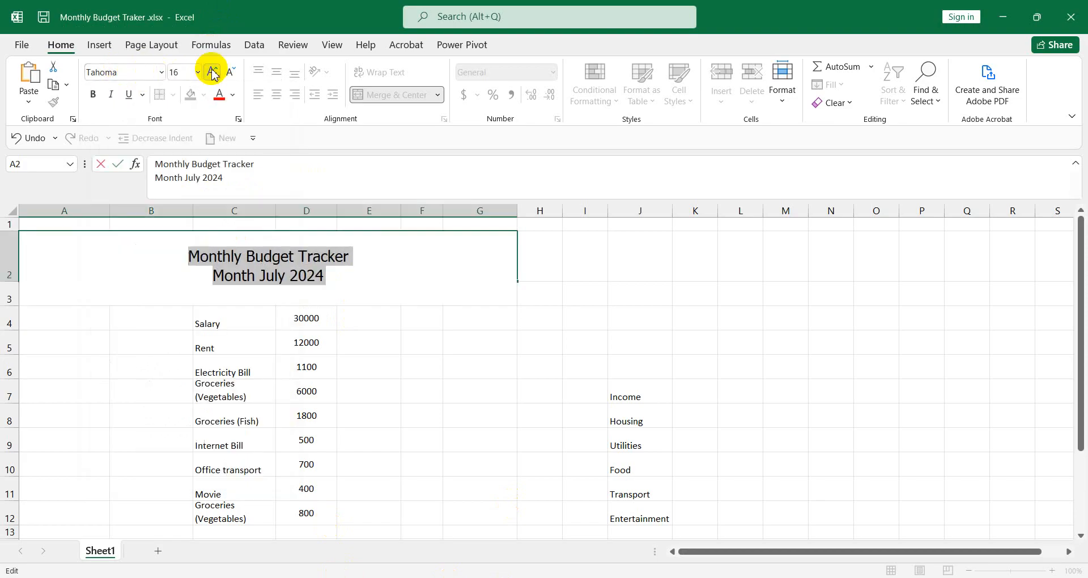
pyautogui.click(214, 72)
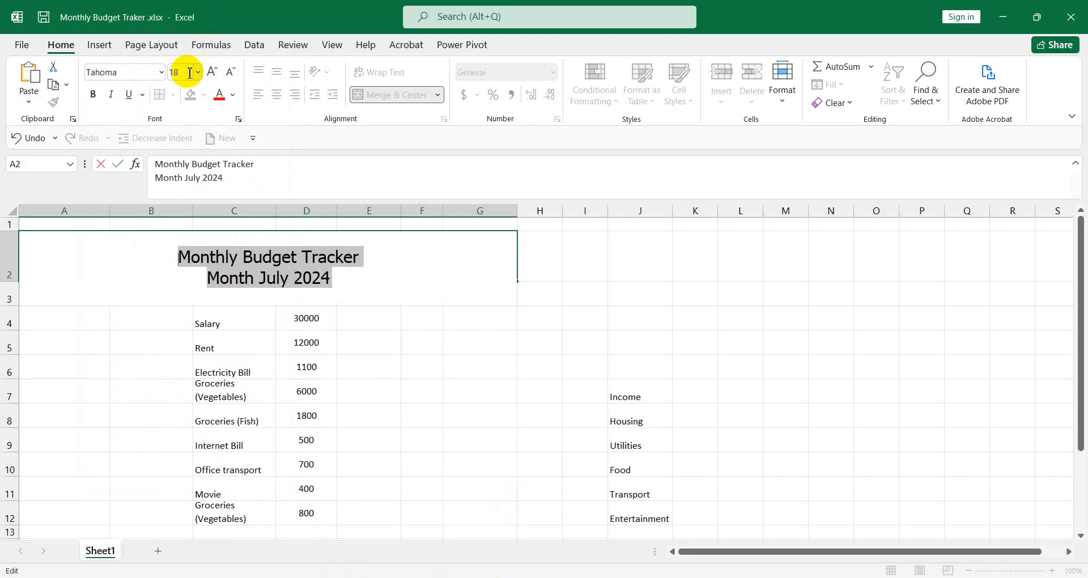
pyautogui.click(198, 75)
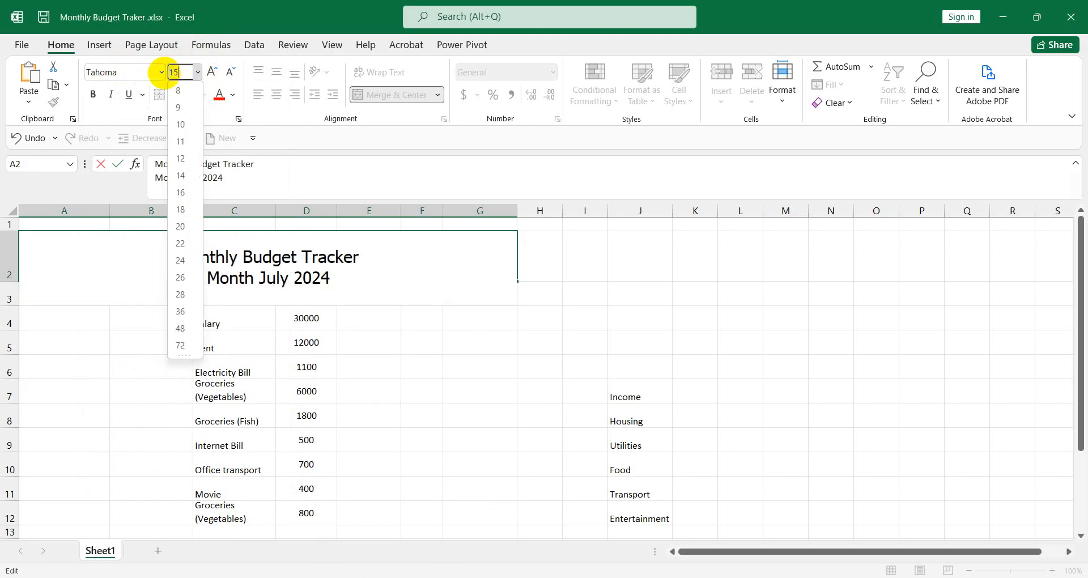
pyautogui.write('15')
pyautogui.press('Return')
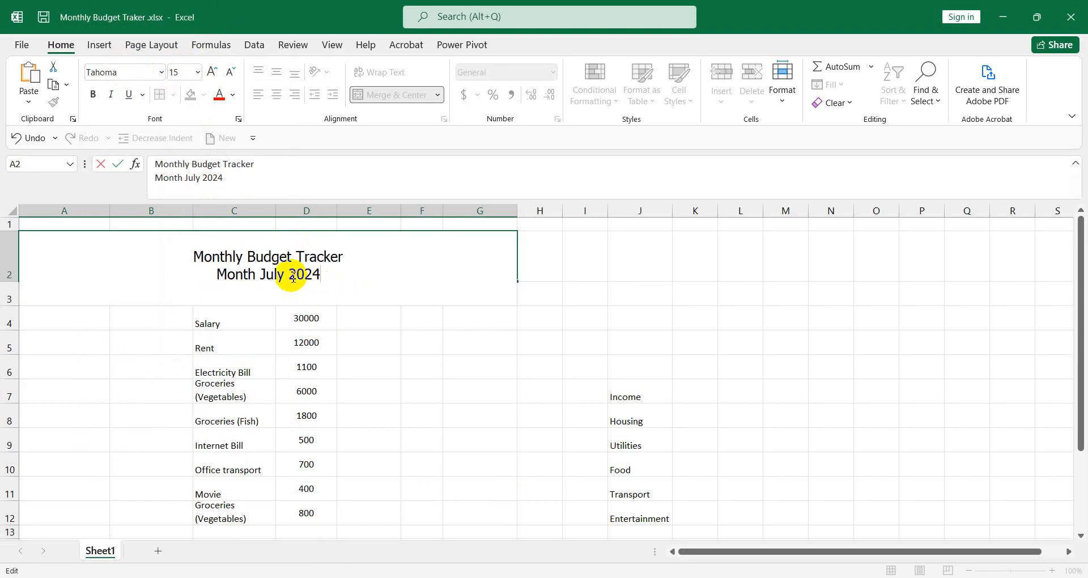
# Make only the "Monthly Budget Tracker" line in cell A2 bold and finish editing the cell.
pyautogui.moveTo(218, 277); pyautogui.dragTo(334, 274)
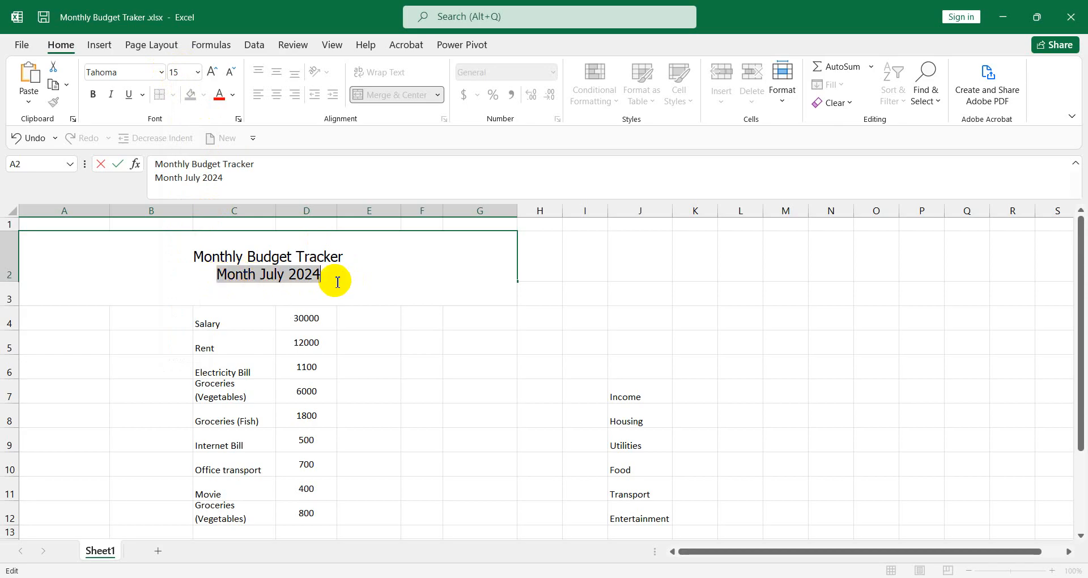
pyautogui.click(272, 260)
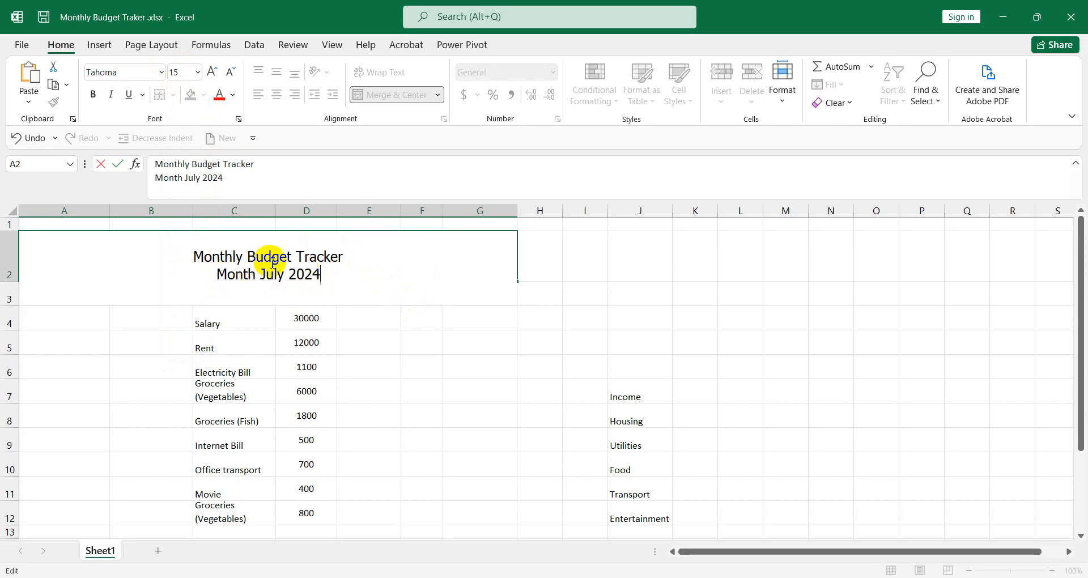
pyautogui.moveTo(246, 255); pyautogui.dragTo(369, 250)
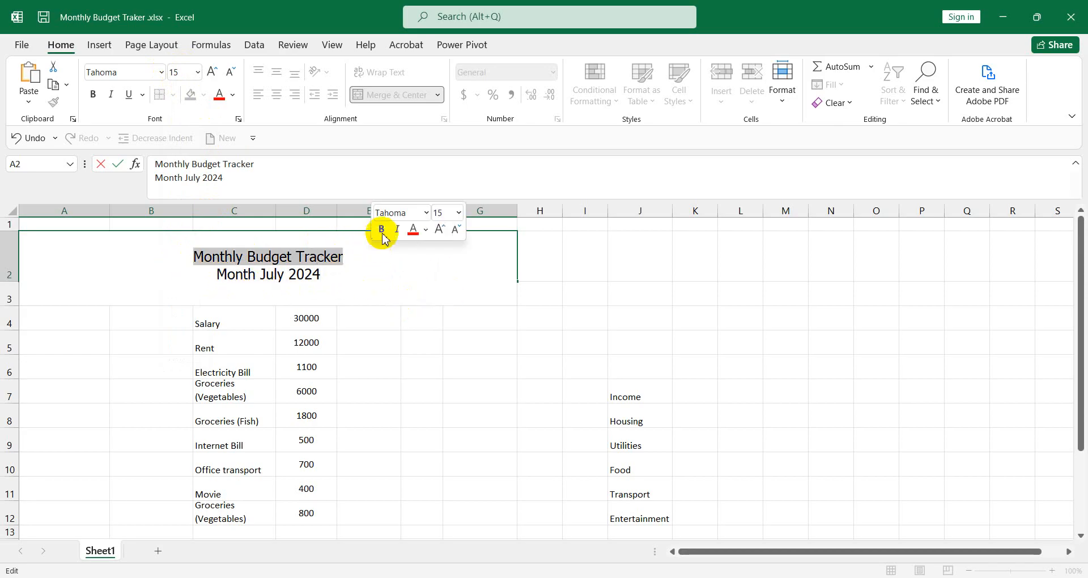
pyautogui.click(382, 229)
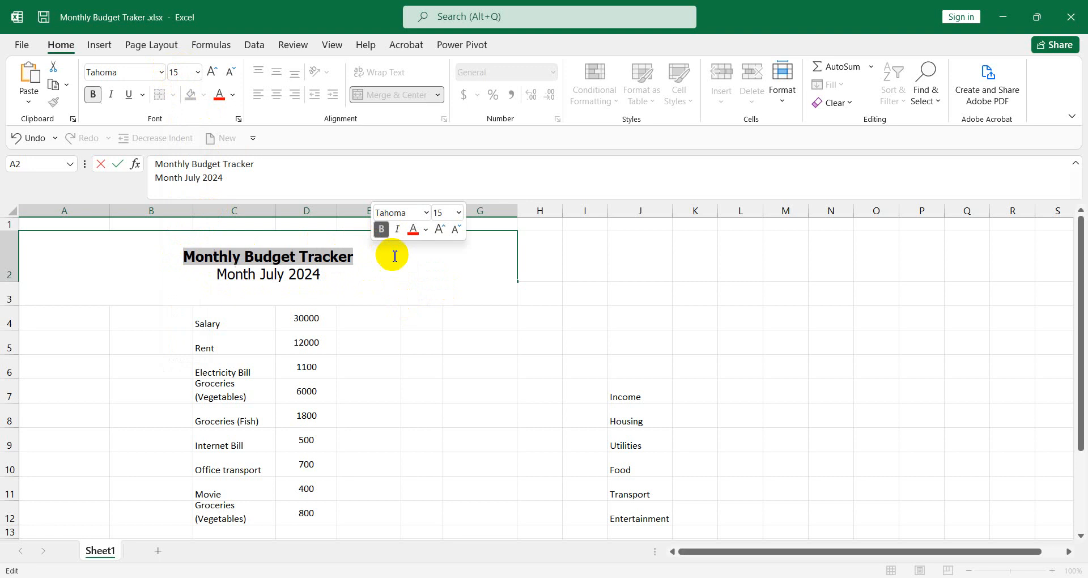
pyautogui.click(644, 364)
pyautogui.click(227, 270)
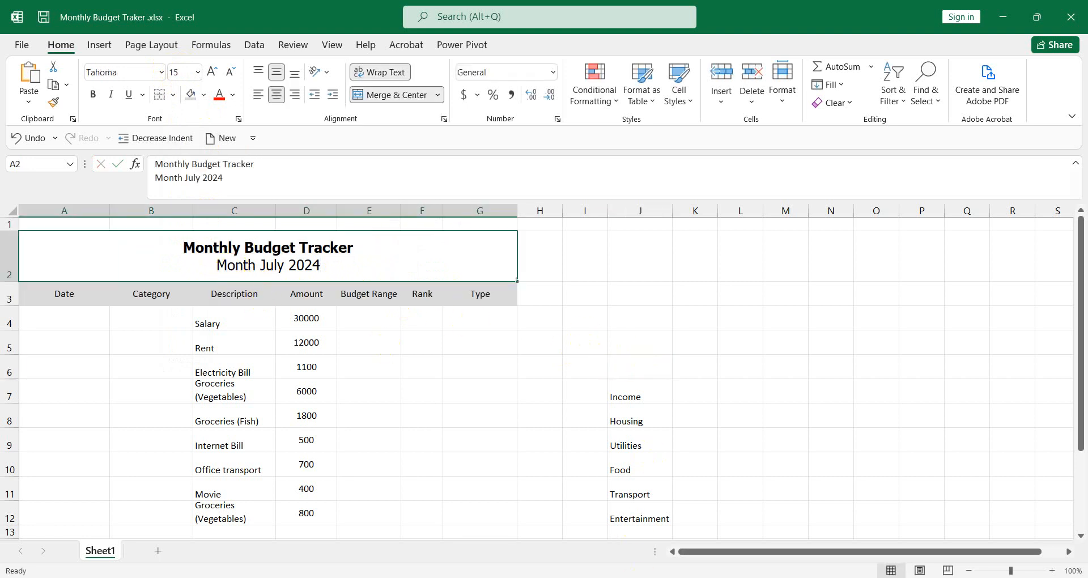
# Check the title font in the PDF instructions and set the "Monthly Budget Tracker" line in cell A2 to Arial.
pyautogui.click(507, 524)
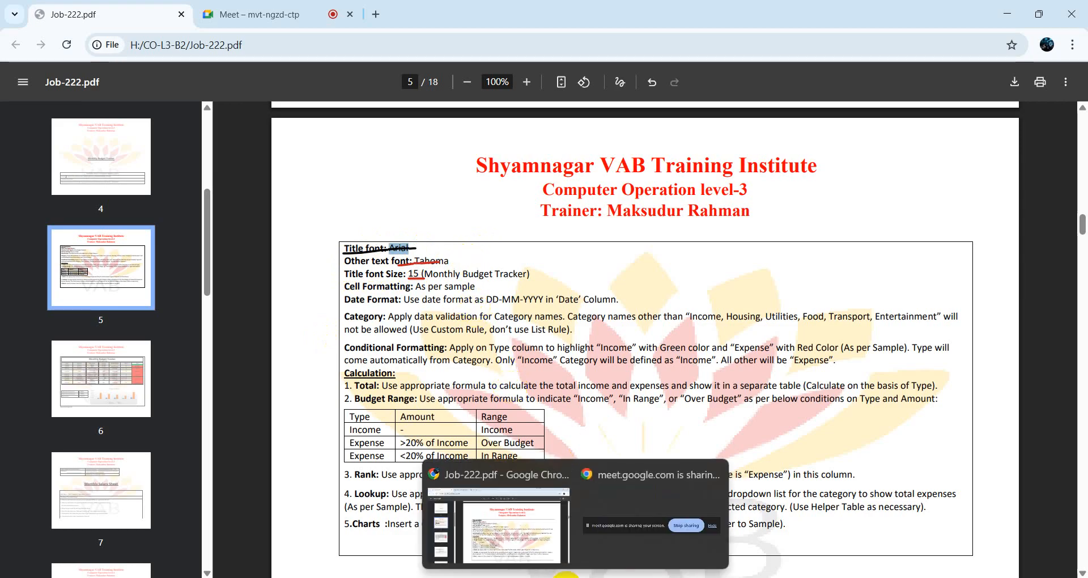
pyautogui.click(545, 577)
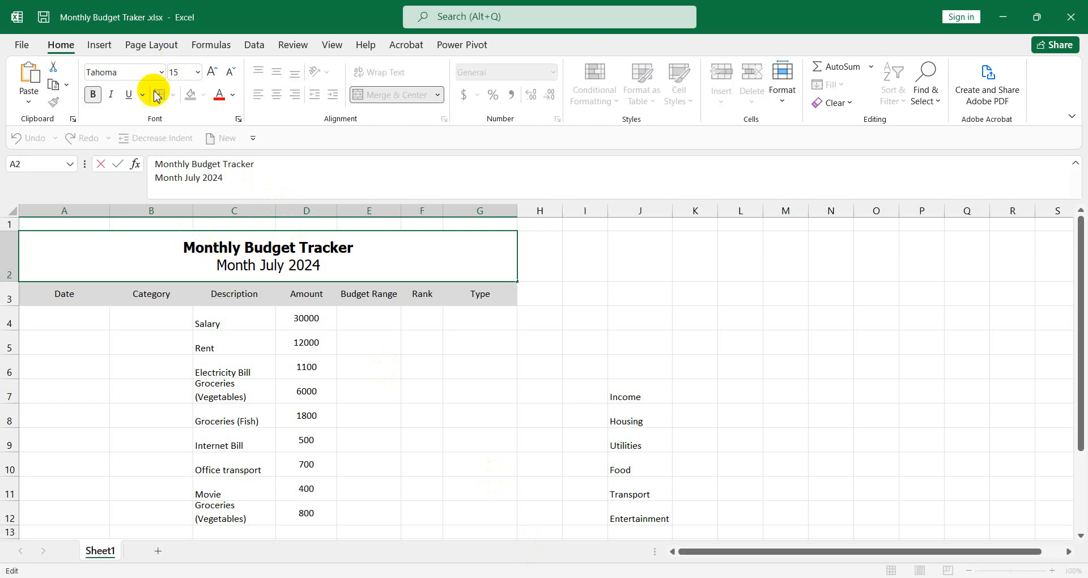
pyautogui.moveTo(186, 248); pyautogui.dragTo(353, 247)
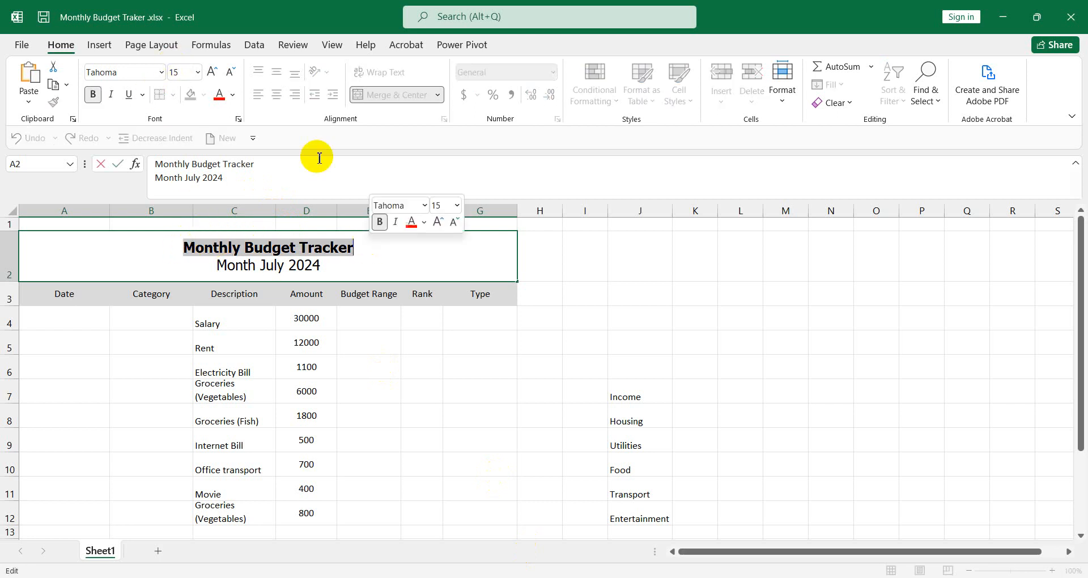
pyautogui.click(158, 72)
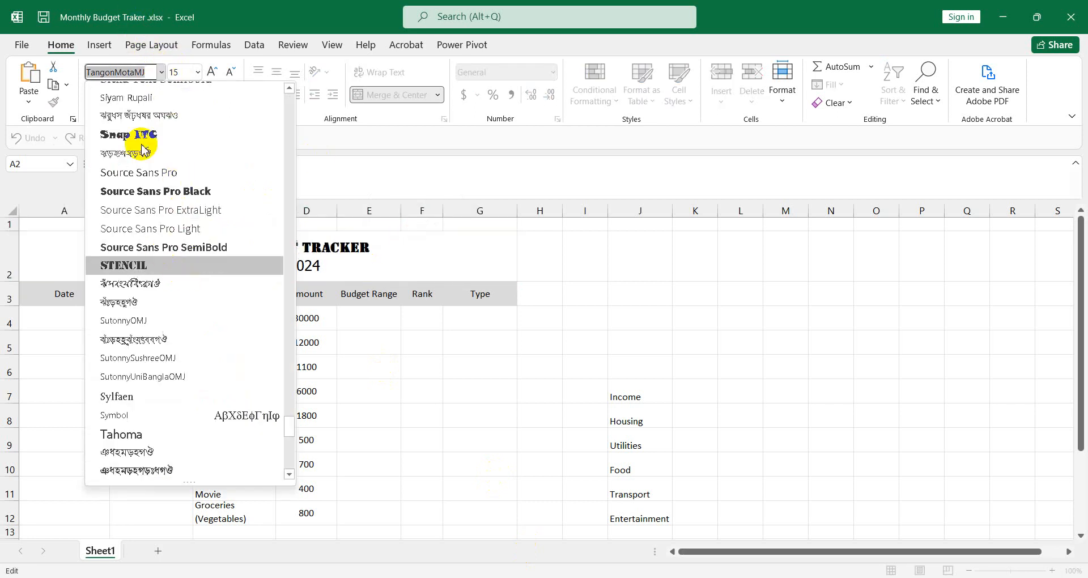
pyautogui.write('a')
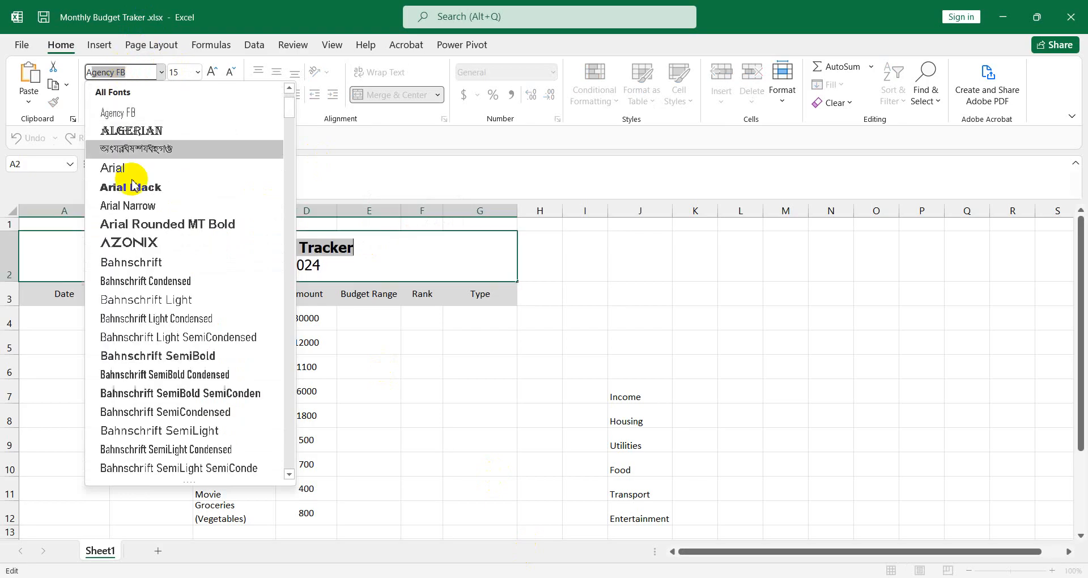
pyautogui.click(116, 166)
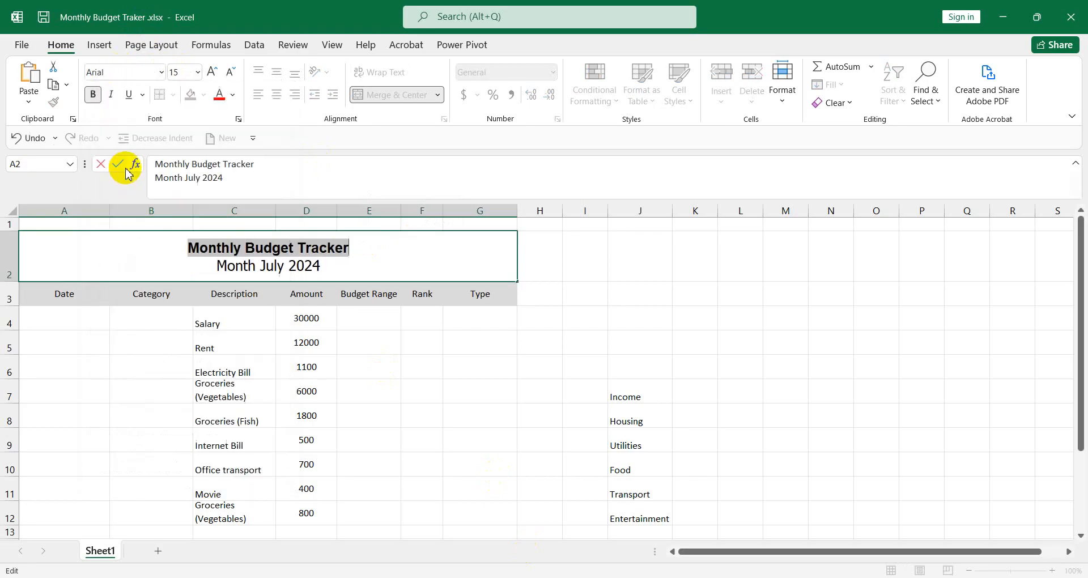
pyautogui.click(369, 262)
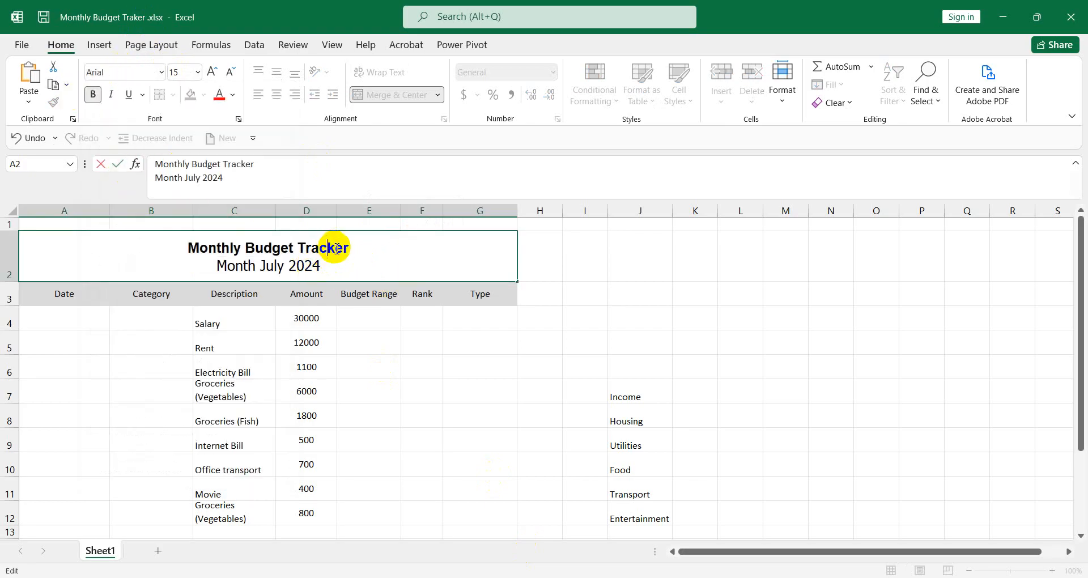
# Check the PDF font instructions again and reduce the "Month July 2024" line in cell A2 to size 12.
pyautogui.moveTo(329, 268); pyautogui.dragTo(223, 275)
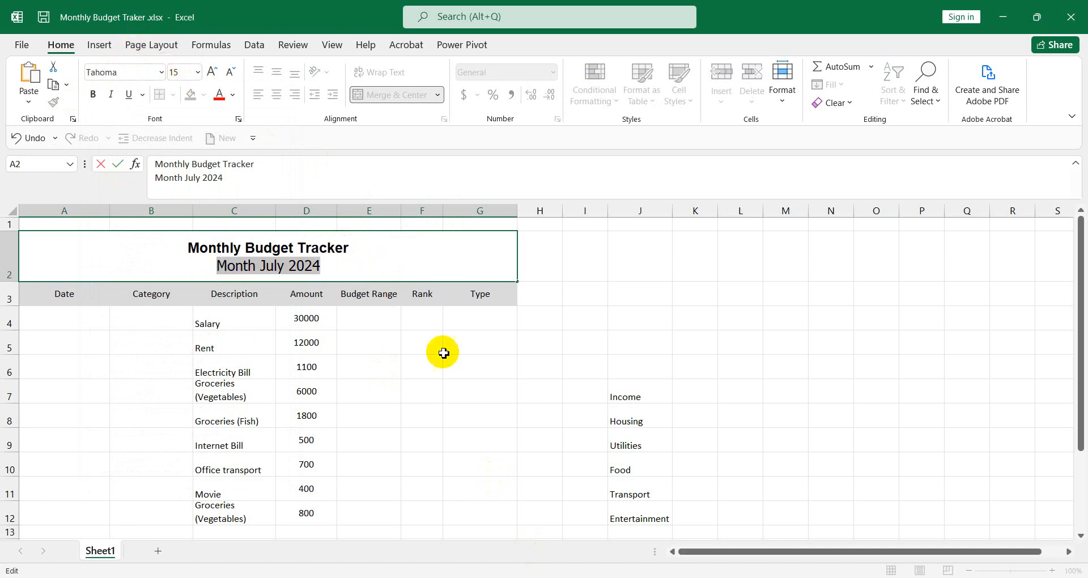
pyautogui.click(527, 530)
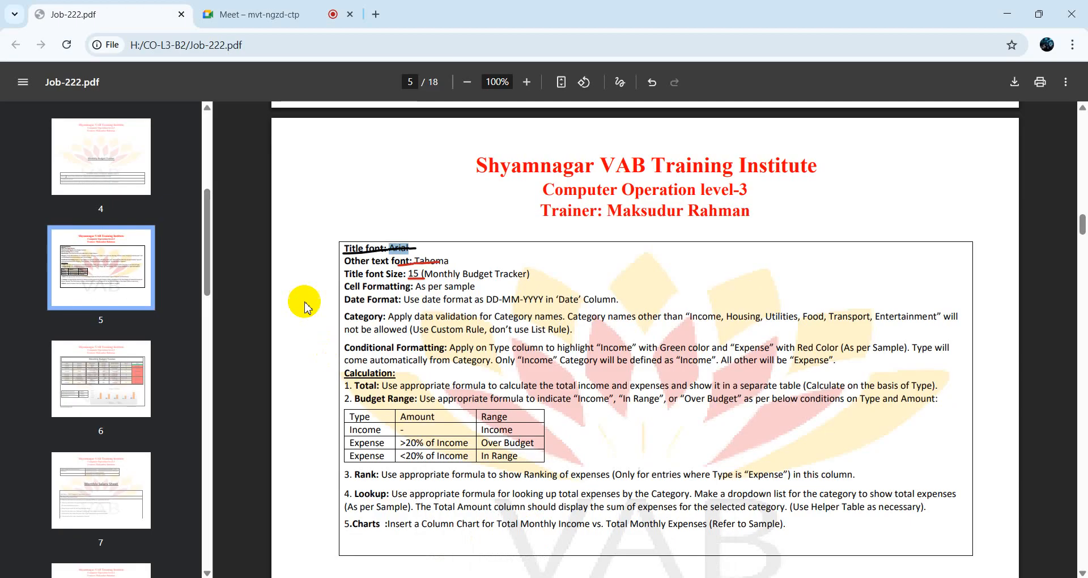
pyautogui.scroll(-1, 419, 230)
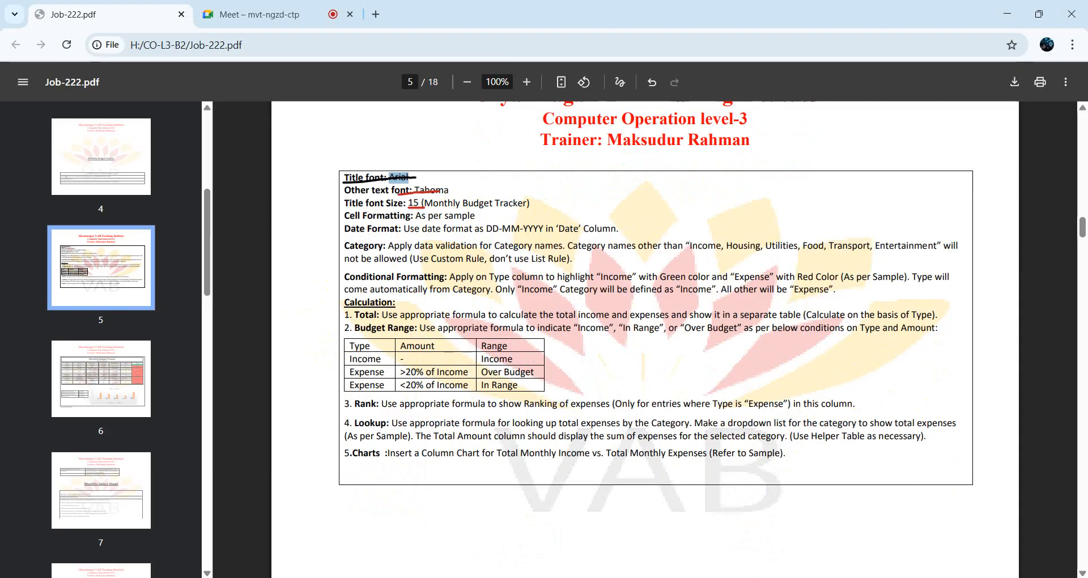
pyautogui.click(529, 577)
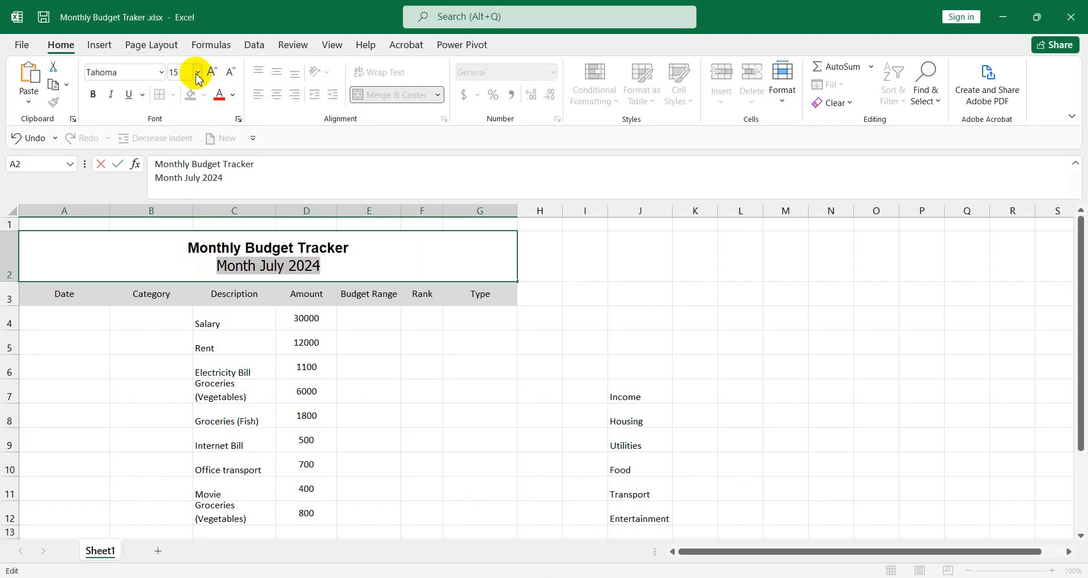
pyautogui.click(229, 72)
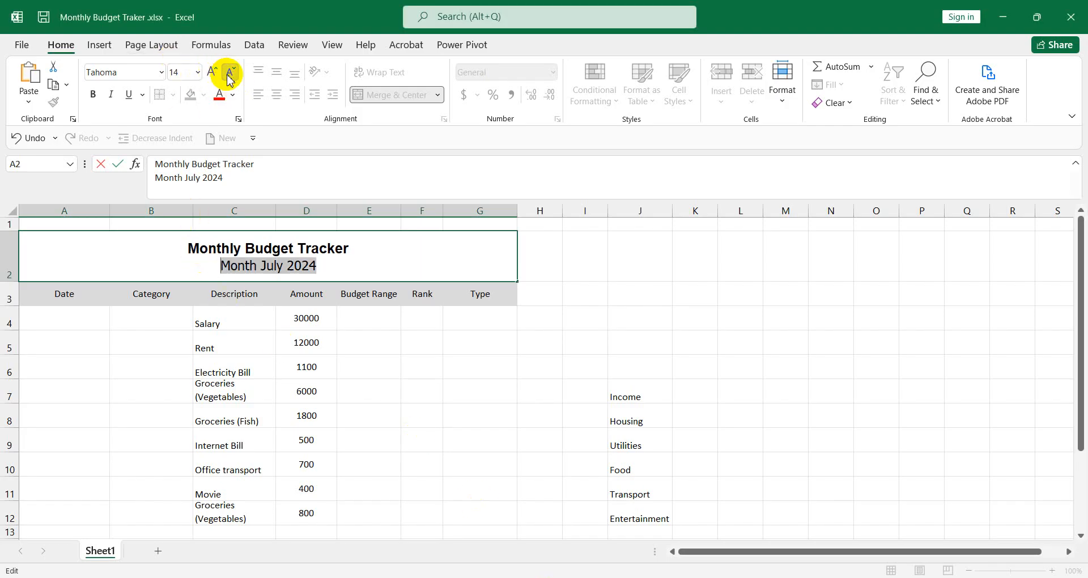
pyautogui.click(229, 73)
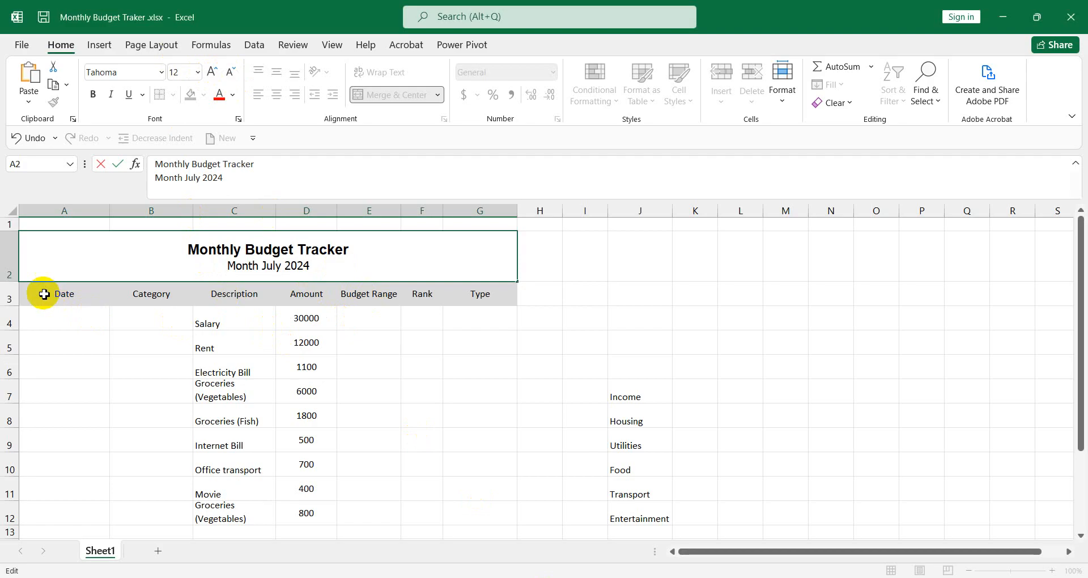
# Format the headers and data in range A3:J12 with Tahoma at font size 12.
pyautogui.moveTo(43, 294); pyautogui.dragTo(337, 331)
pyautogui.moveTo(544, 420); pyautogui.dragTo(626, 522)
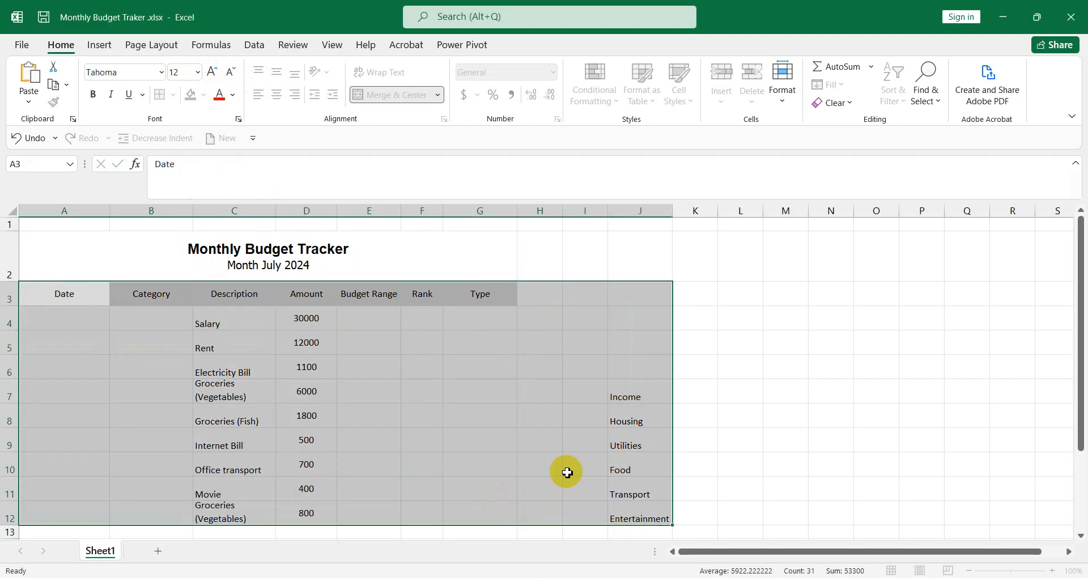
pyautogui.click(162, 72)
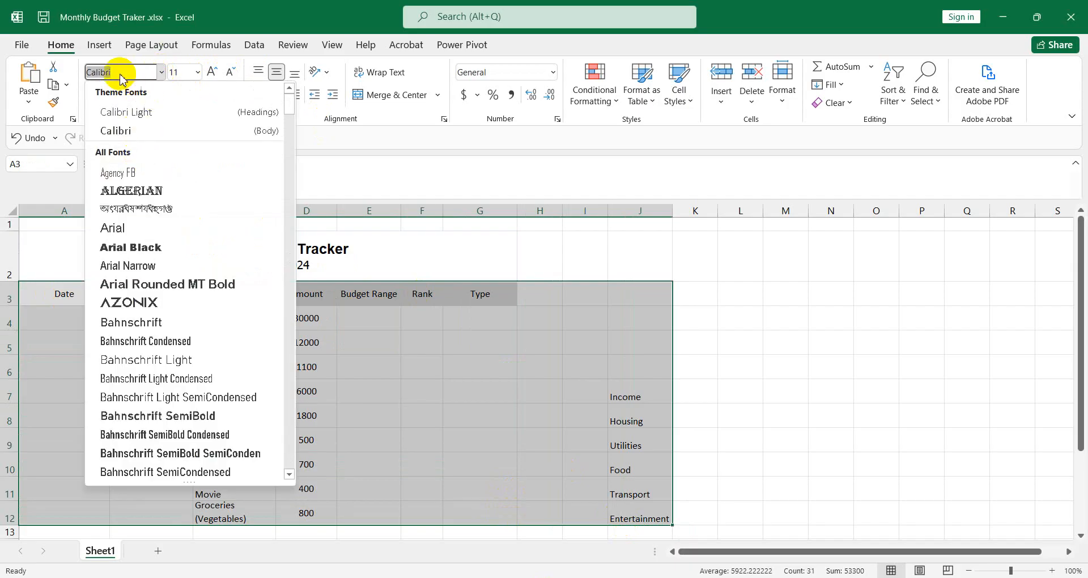
pyautogui.write('Tahoma')
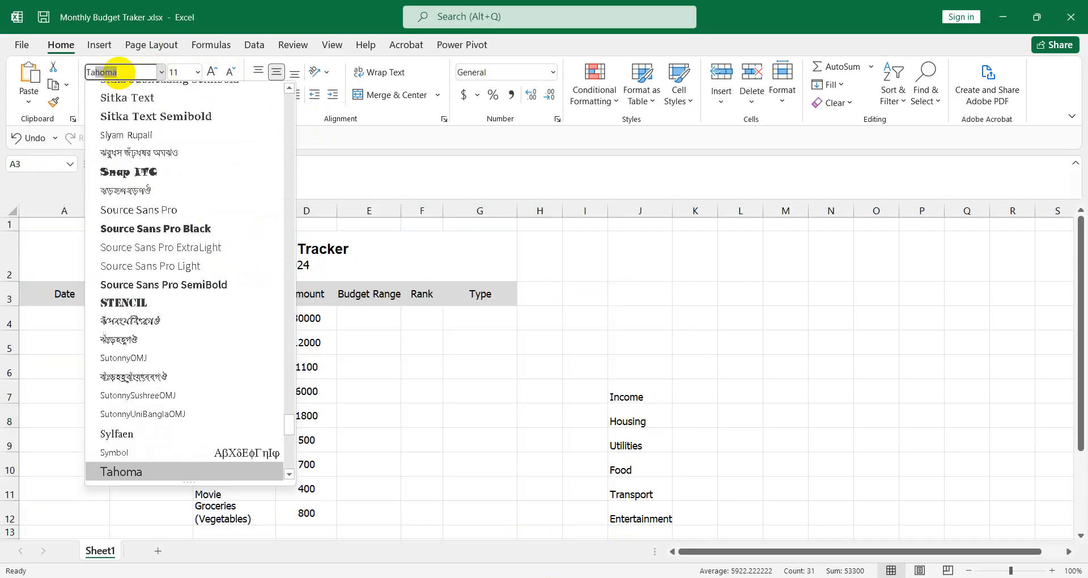
pyautogui.press('Return')
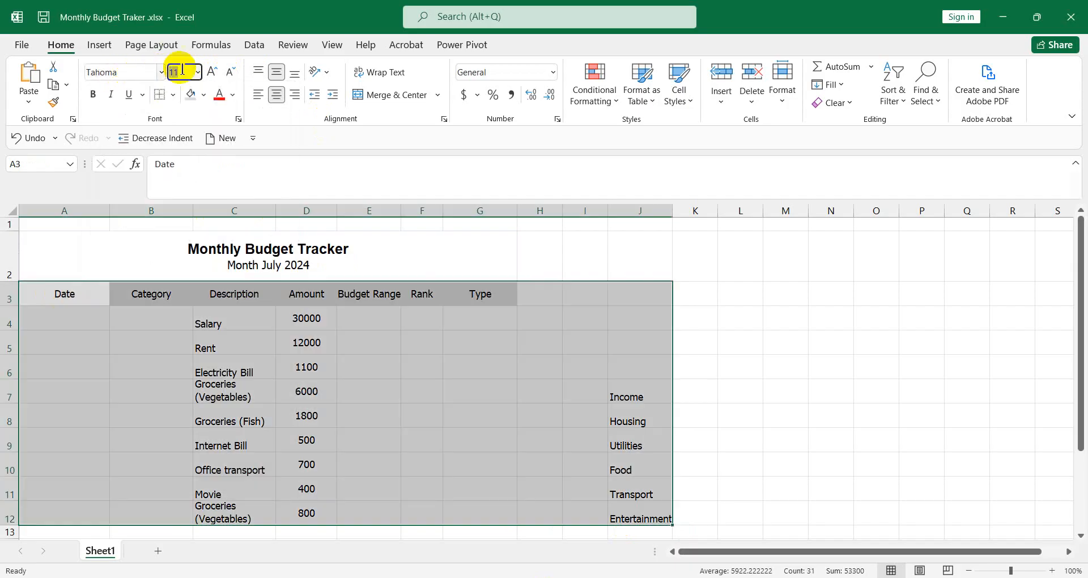
pyautogui.click(212, 70)
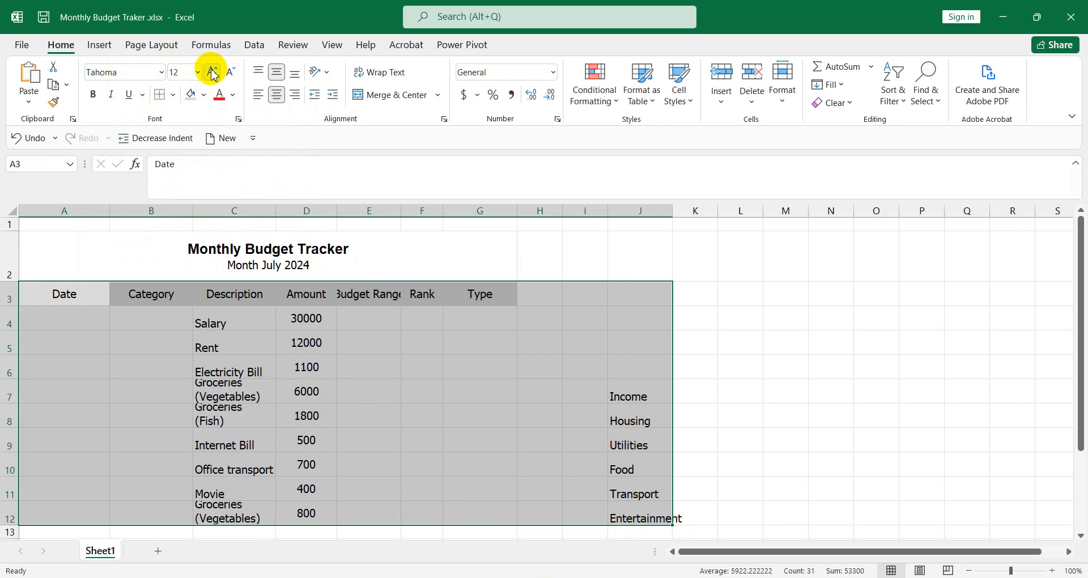
pyautogui.click(785, 294)
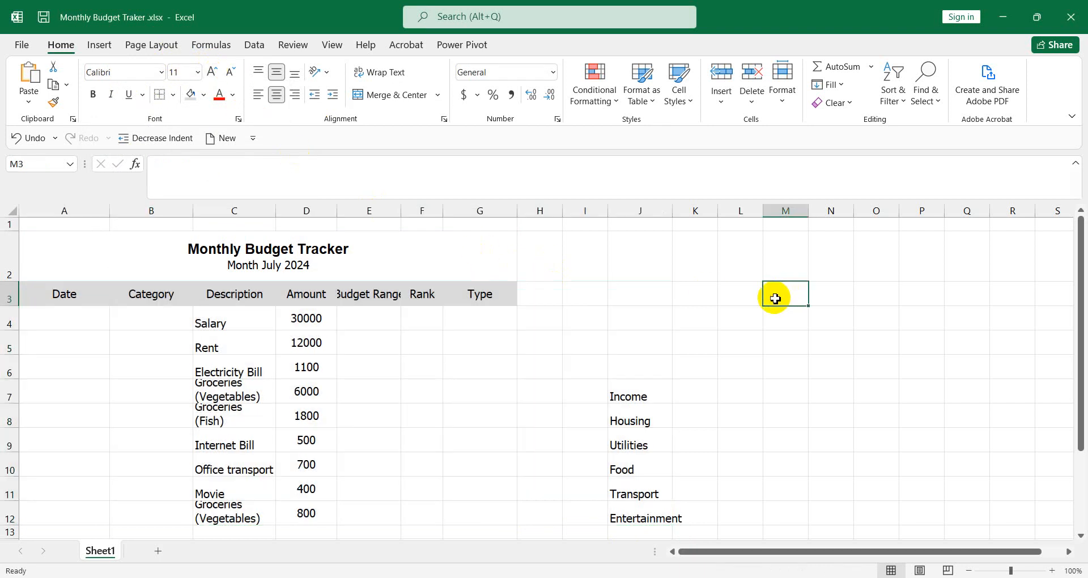
pyautogui.scroll(-1, 299, 299)
pyautogui.scroll(1, 303, 287)
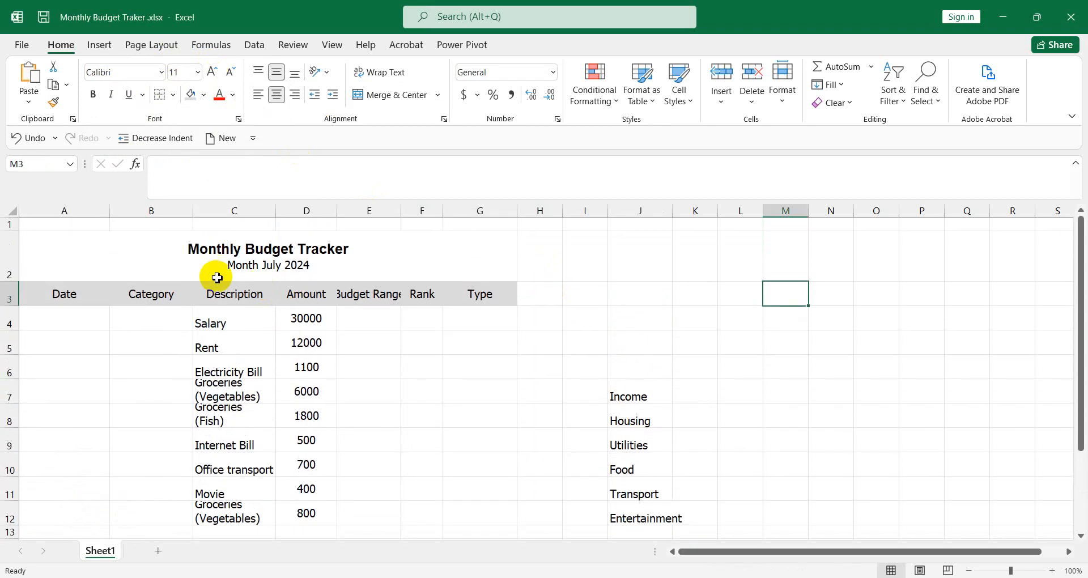
# Apply all borders to the budget table from the title row through row 12, range A2:G12.
pyautogui.click(65, 249)
pyautogui.moveTo(214, 311); pyautogui.dragTo(319, 520)
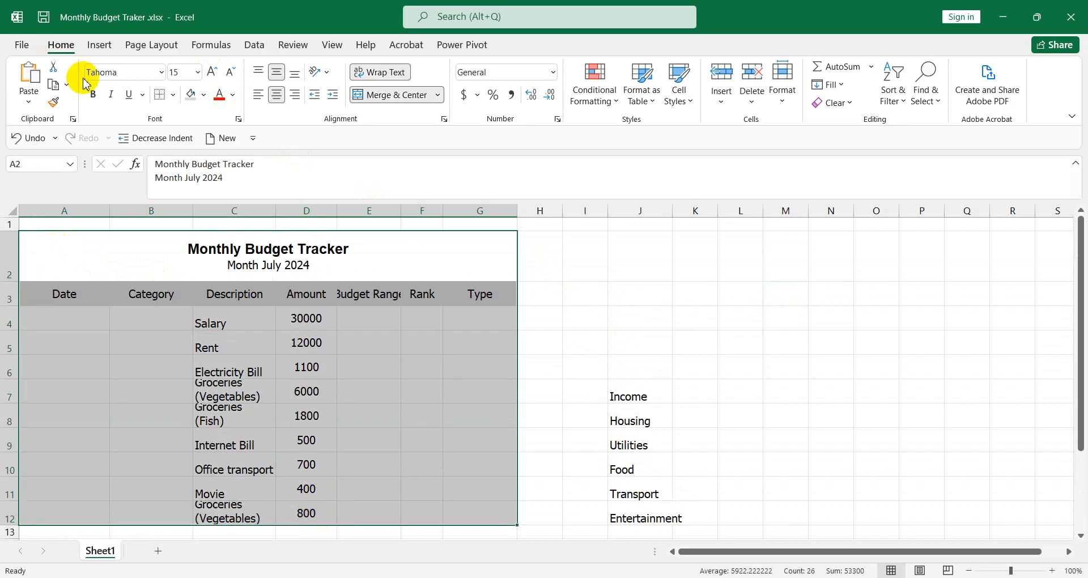
pyautogui.click(172, 94)
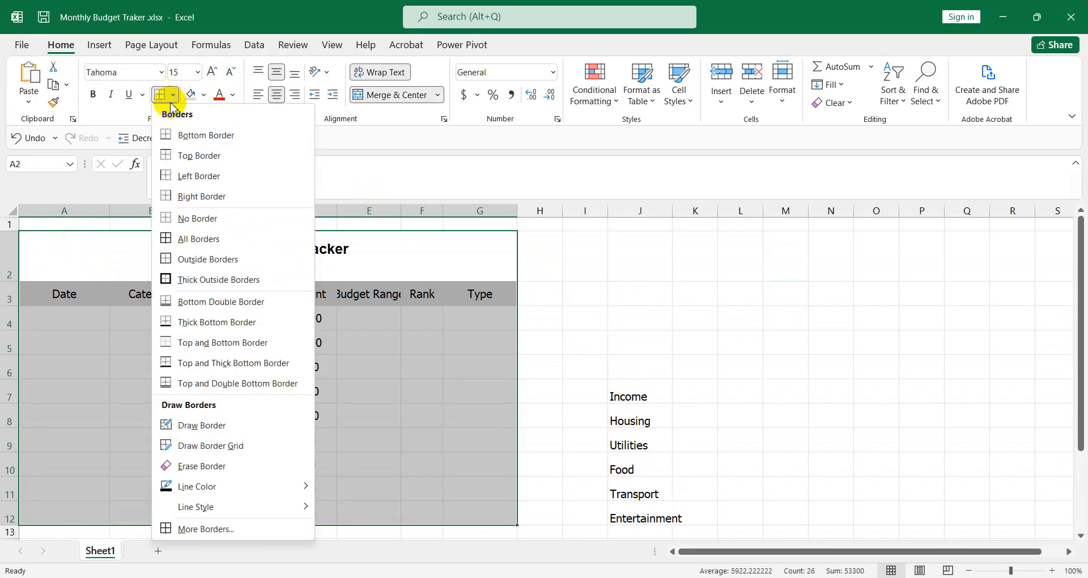
pyautogui.click(219, 239)
pyautogui.click(350, 340)
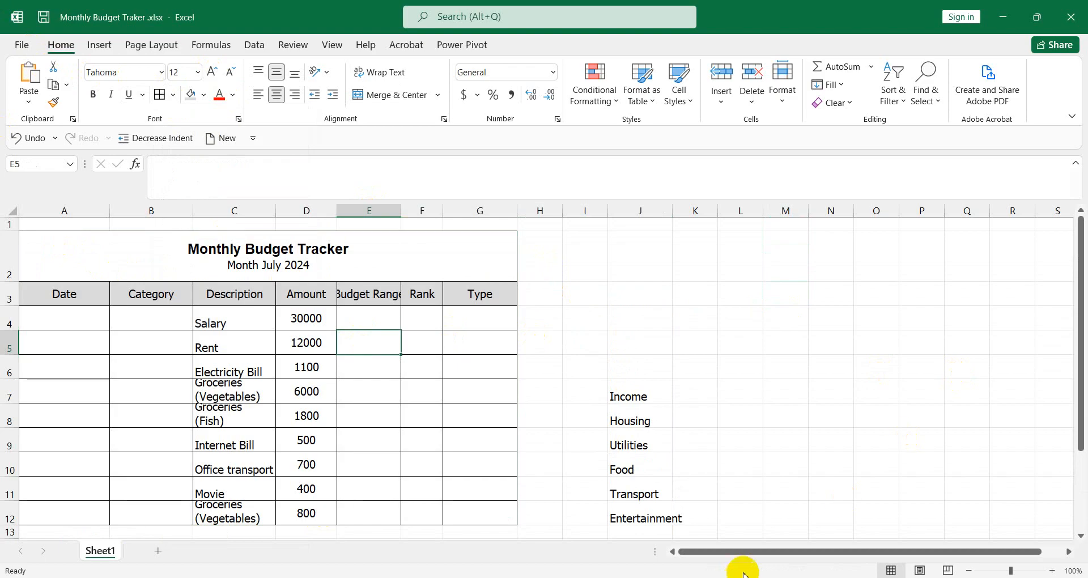
pyautogui.scroll(-1, 544, 330)
pyautogui.scroll(1, 478, 325)
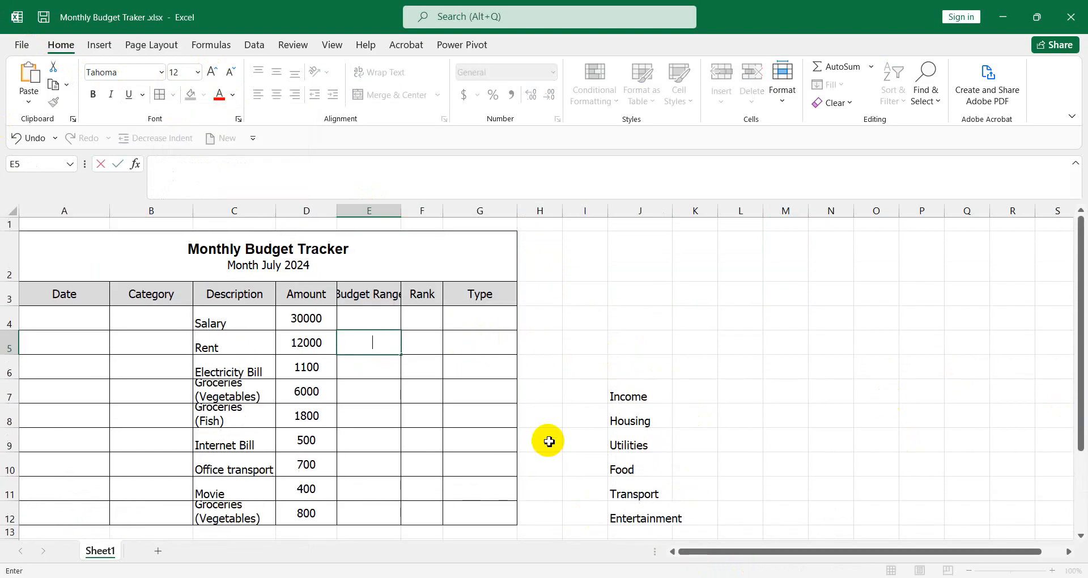
pyautogui.hotkey('ctrl', 'z')
pyautogui.hotkey('ctrl', 'z')
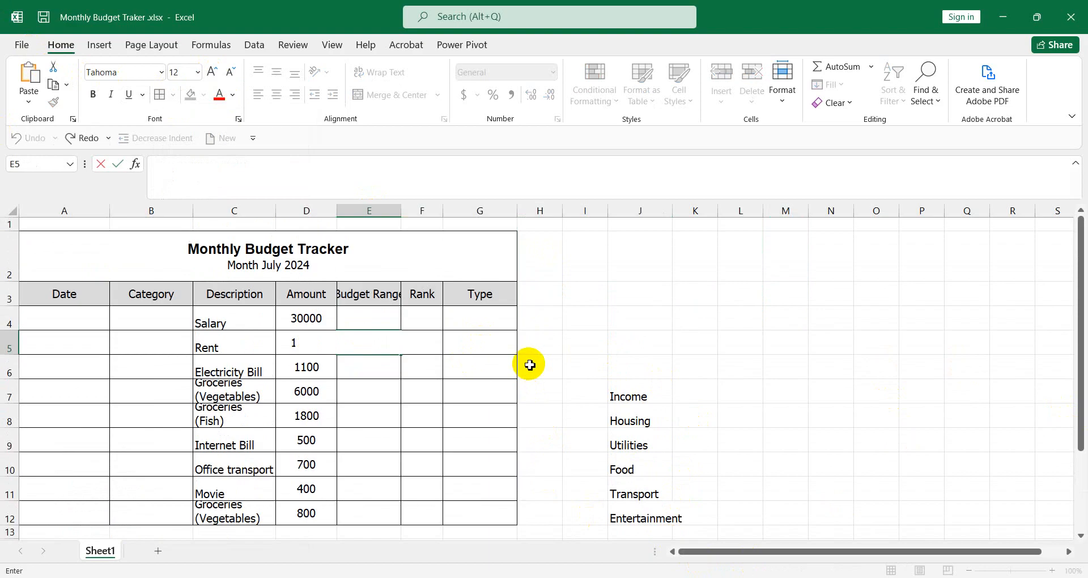
pyautogui.click(585, 295)
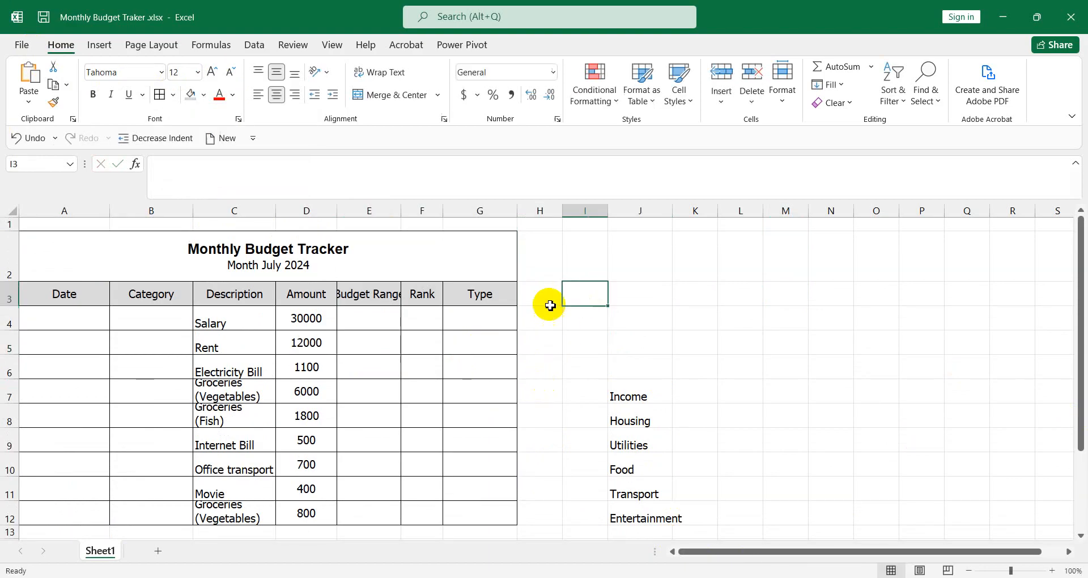
pyautogui.click(333, 343)
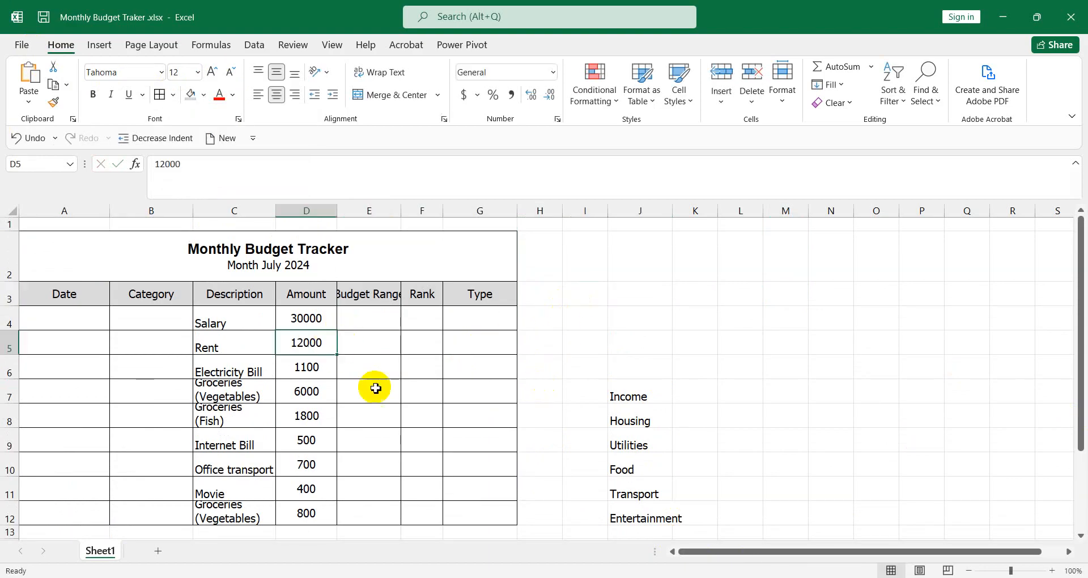
# Widen column E so the "Budget Range" header fits, and select the first cell under Date.
pyautogui.click(375, 342)
pyautogui.moveTo(401, 208); pyautogui.dragTo(418, 208)
pyautogui.moveTo(577, 332); pyautogui.dragTo(576, 322)
pyautogui.click(105, 322)
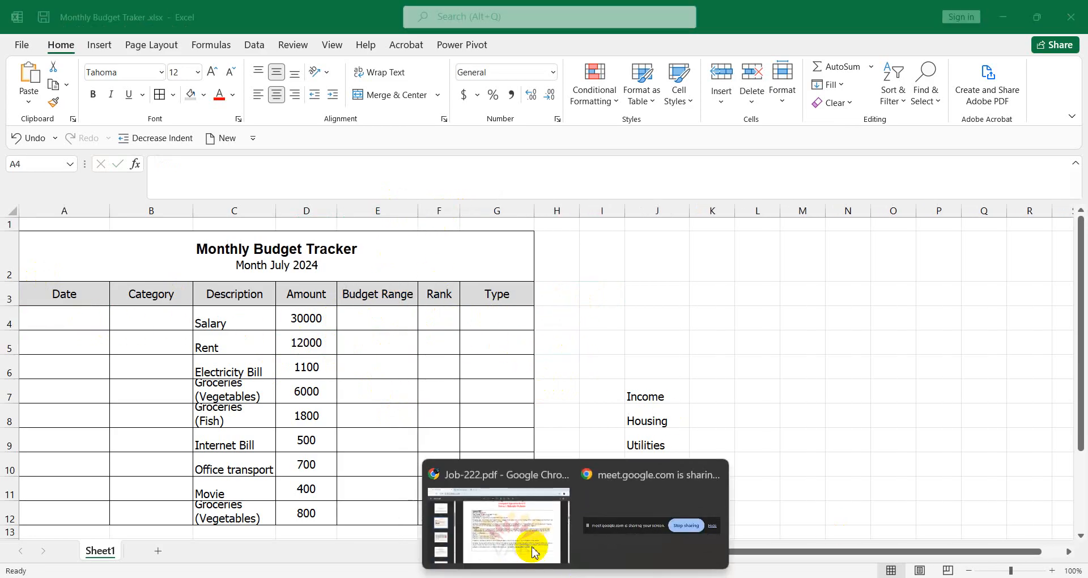
# Switch to Job-222.pdf in Chrome and underline the DD-MM-YYYY date format instruction in red.
pyautogui.click(529, 549)
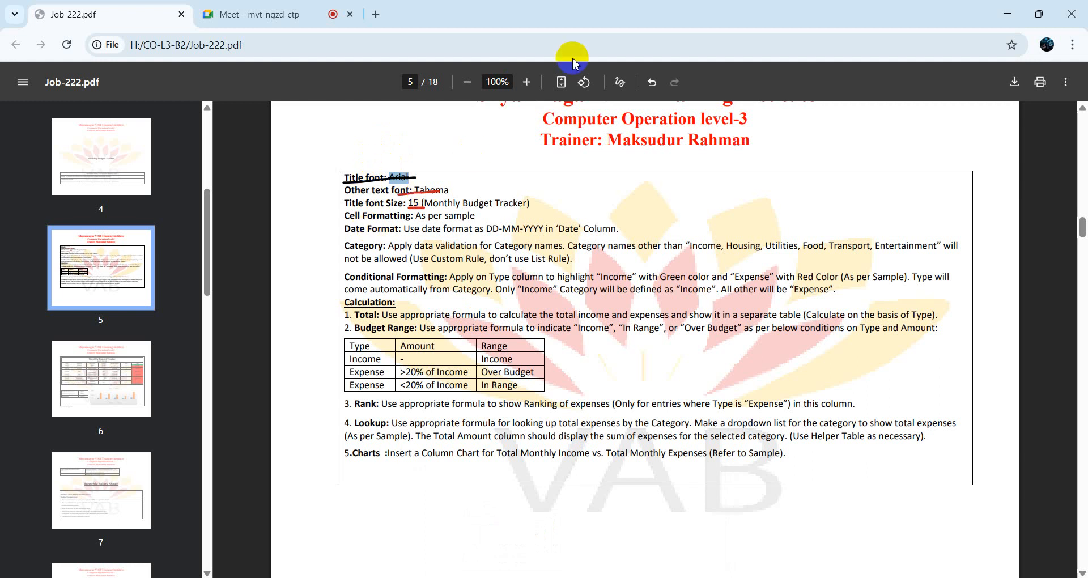
pyautogui.click(619, 82)
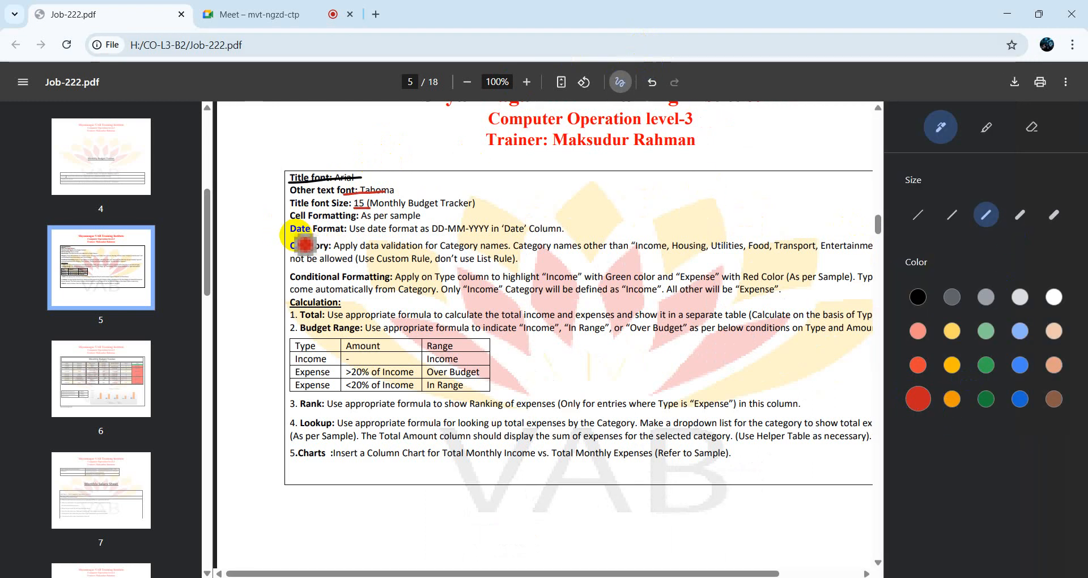
pyautogui.moveTo(290, 237); pyautogui.dragTo(341, 240)
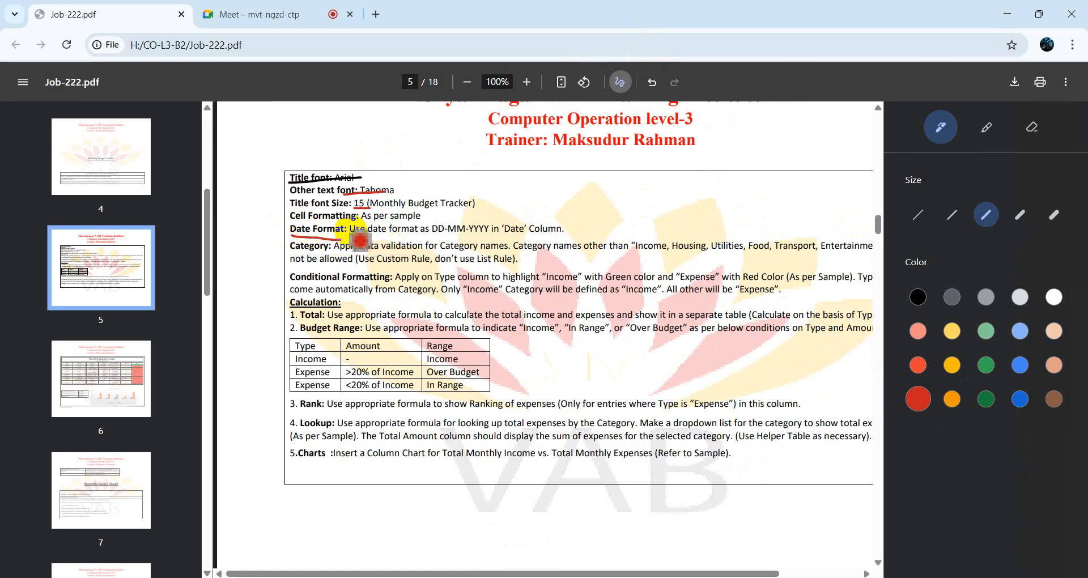
pyautogui.moveTo(367, 234); pyautogui.dragTo(418, 234)
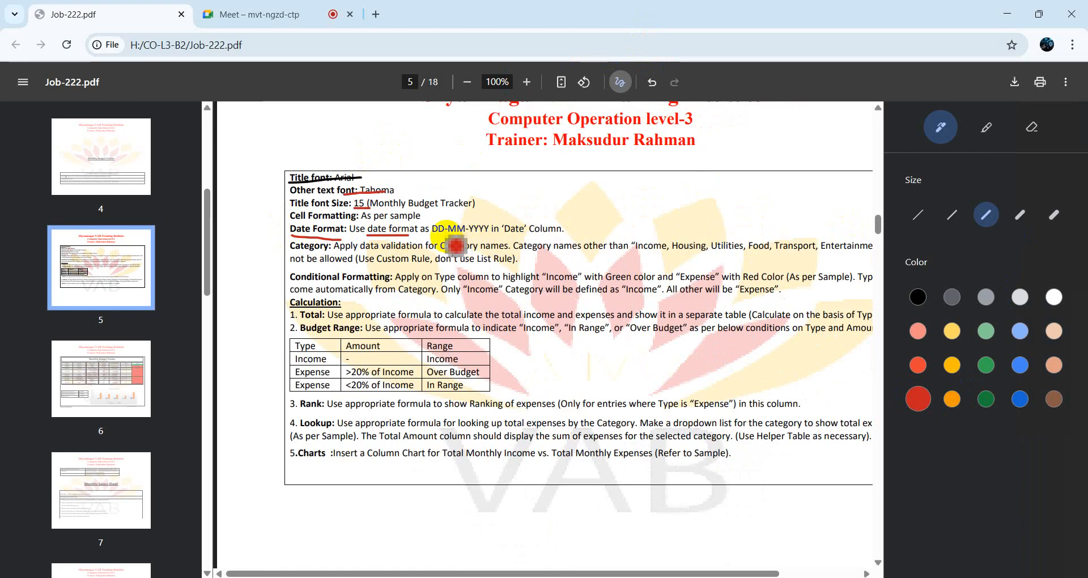
pyautogui.moveTo(583, 232); pyautogui.dragTo(431, 232)
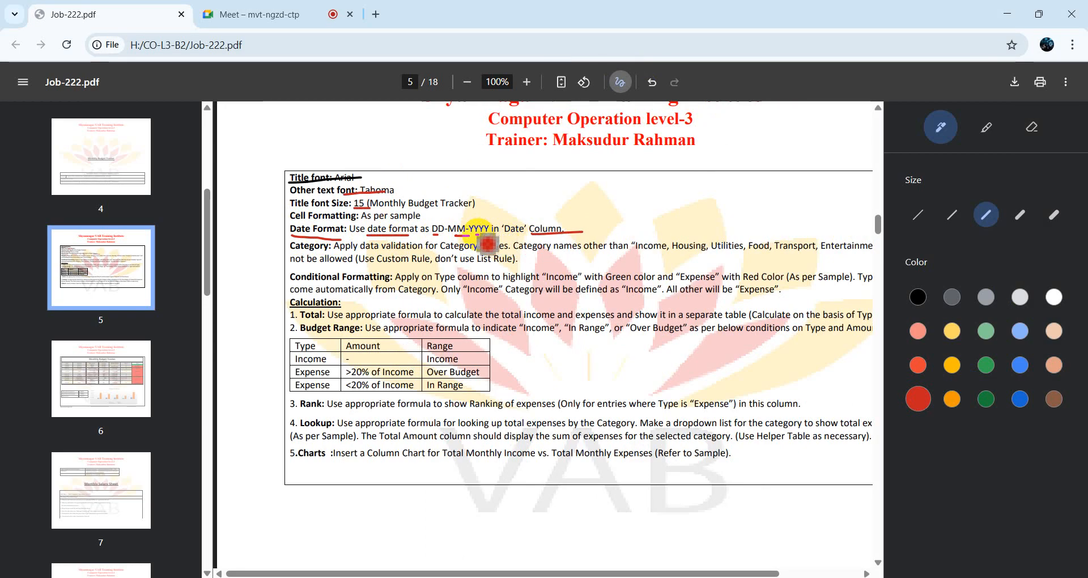
pyautogui.moveTo(476, 234); pyautogui.dragTo(491, 235)
# Circle the first date, 1-Jul-24, in red in the PDF's sample Monthly Budget Tracker table.
pyautogui.scroll(-10, 453, 264)
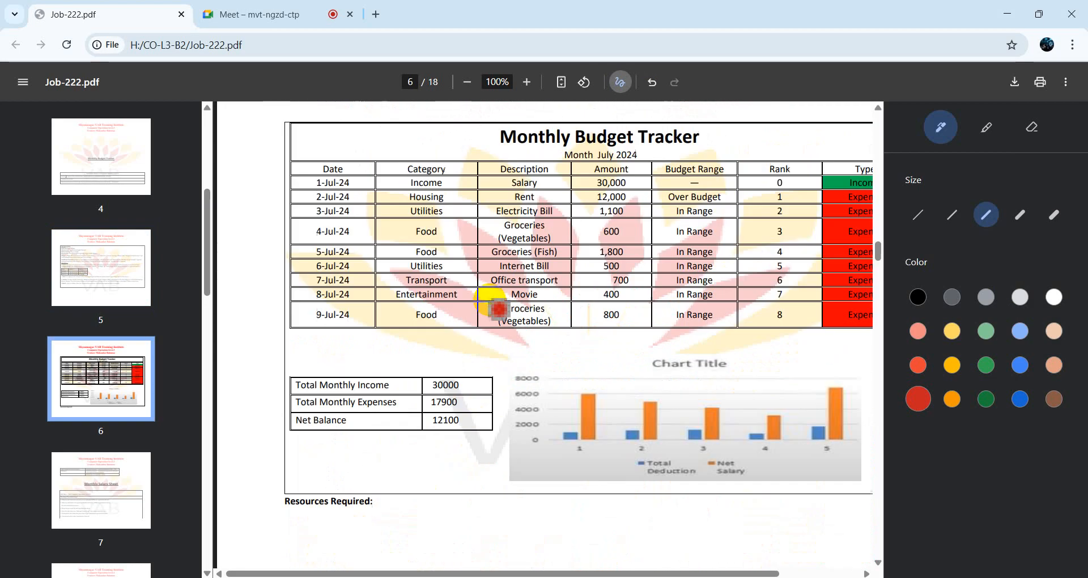
pyautogui.scroll(1, 450, 268)
pyautogui.scroll(2, 451, 267)
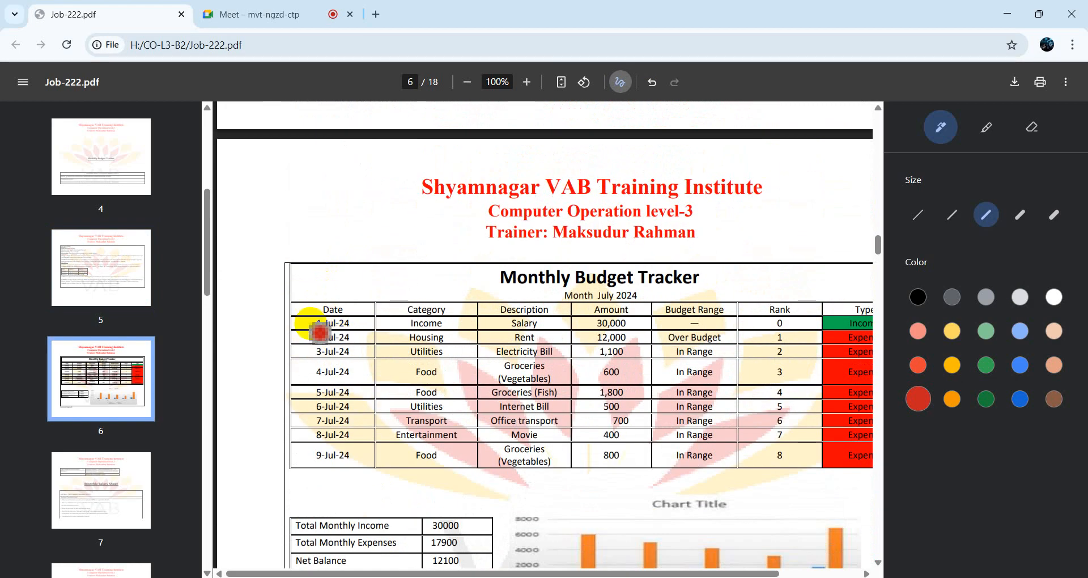
pyautogui.moveTo(310, 327)
pyautogui.mouseDown()
pyautogui.moveTo(357, 328)
pyautogui.moveTo(312, 315)
pyautogui.moveTo(326, 329)
pyautogui.moveTo(356, 321)
pyautogui.moveTo(358, 332)
pyautogui.mouseUp()
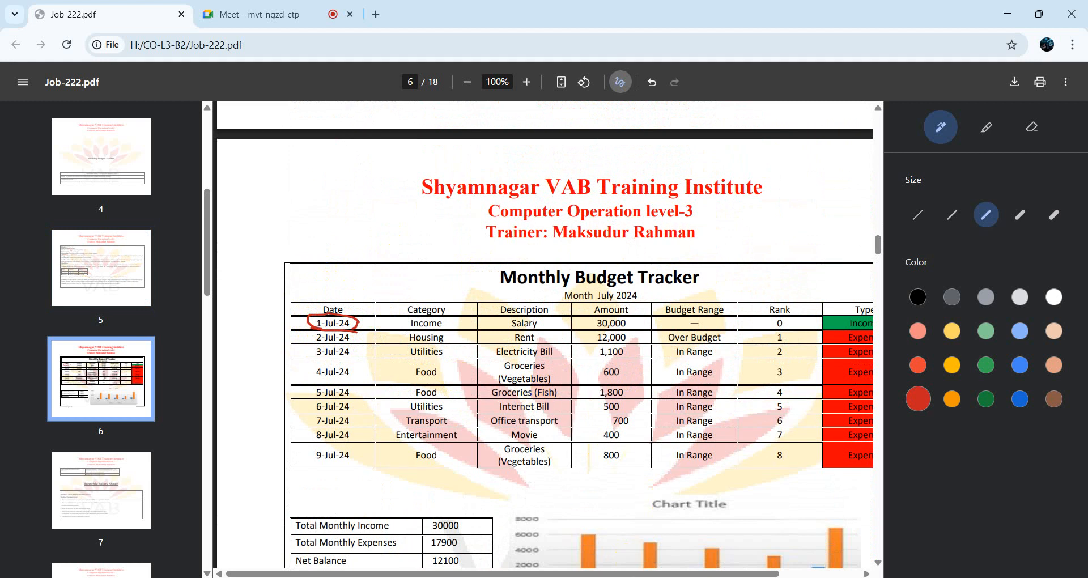
# Return to Excel and enter 10/72025 in cell A4 of the Date column.
pyautogui.click(543, 577)
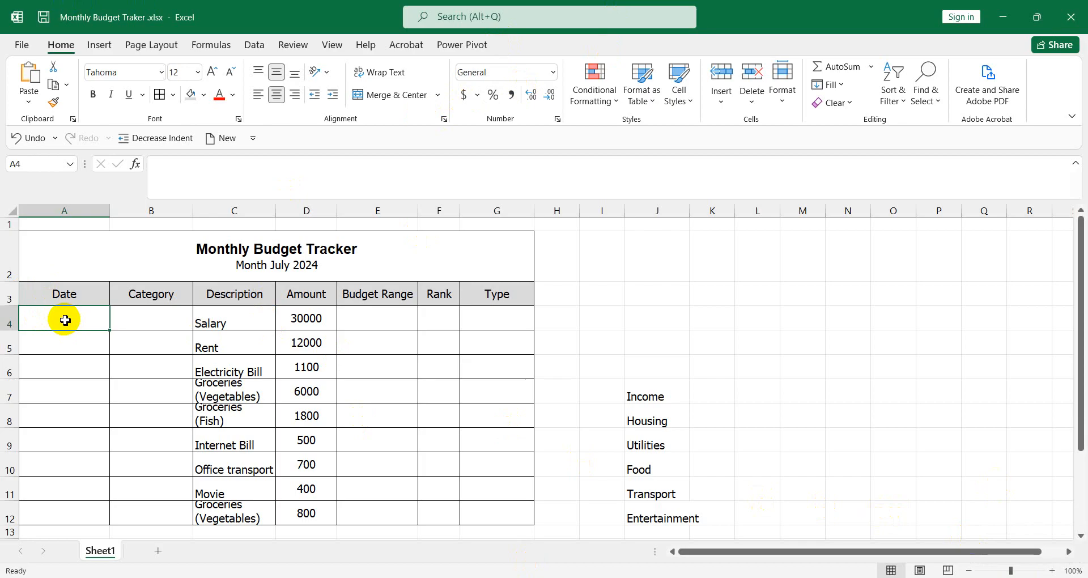
pyautogui.write('10/72025')
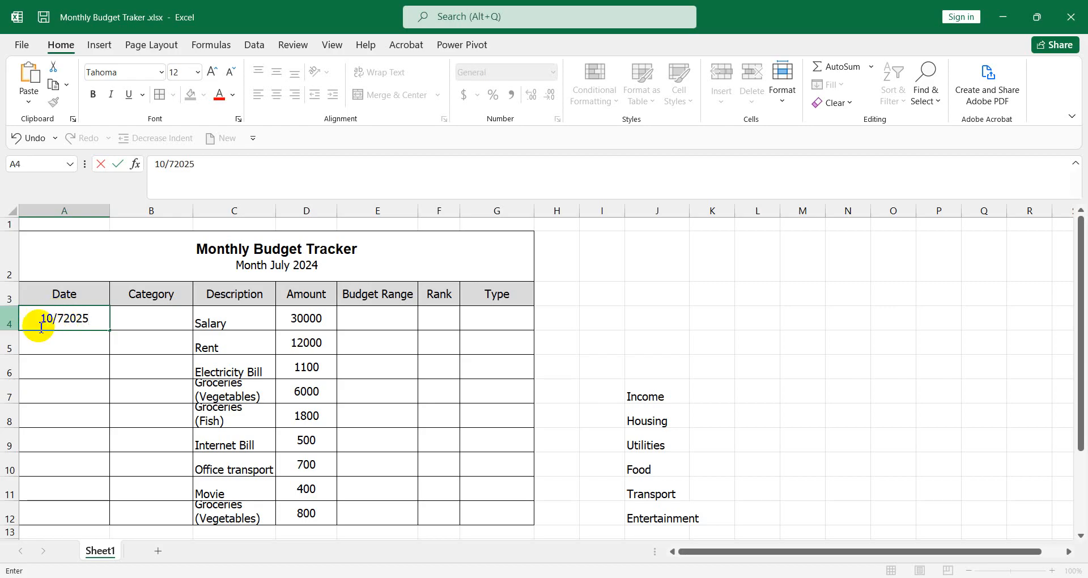
pyautogui.press('Return')
# Open the custom number format settings for cell A4 and clear the existing format code.
pyautogui.click(76, 318)
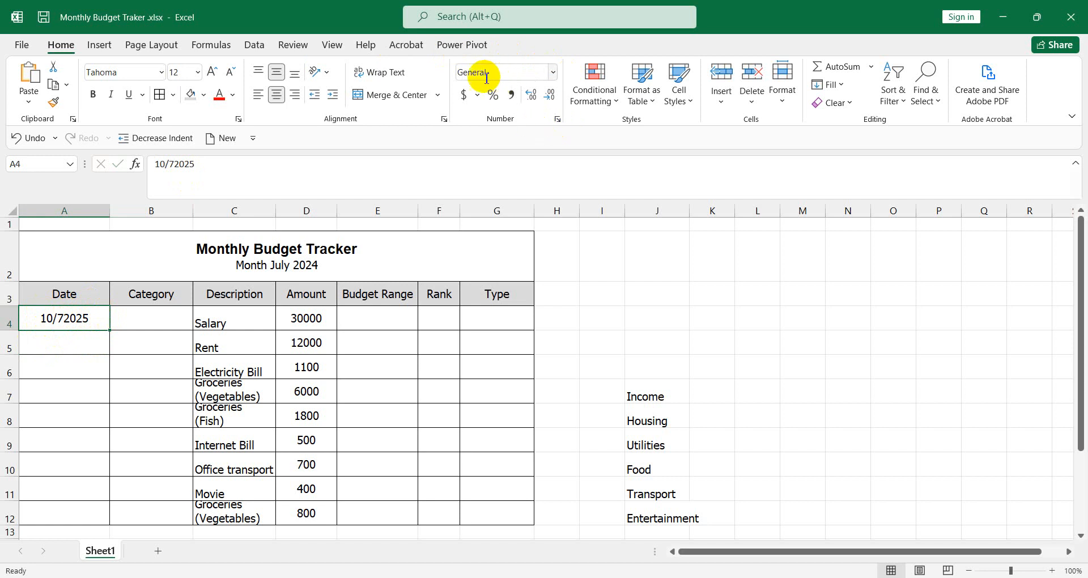
pyautogui.click(557, 120)
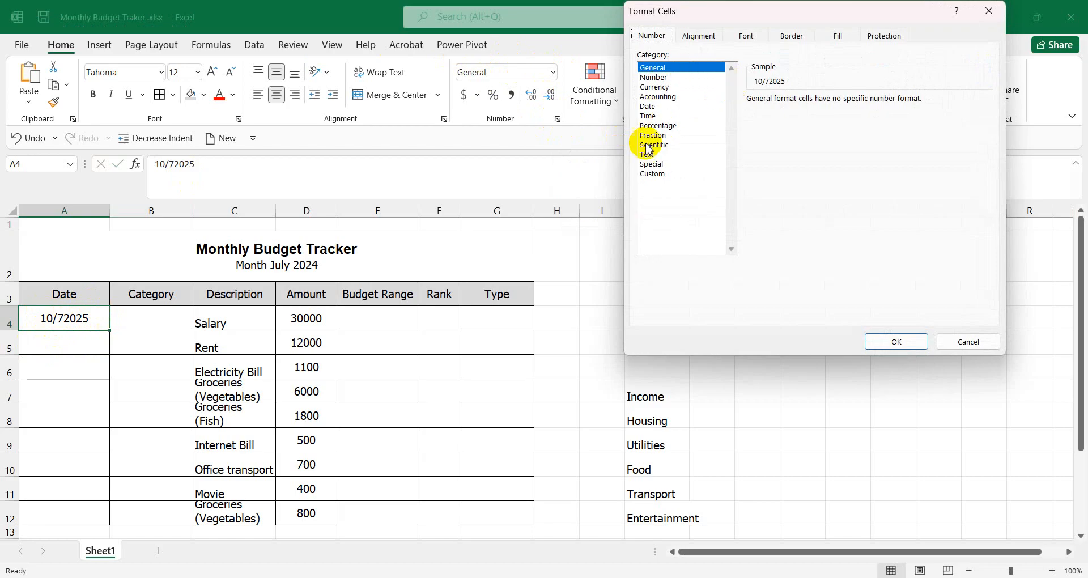
pyautogui.click(652, 174)
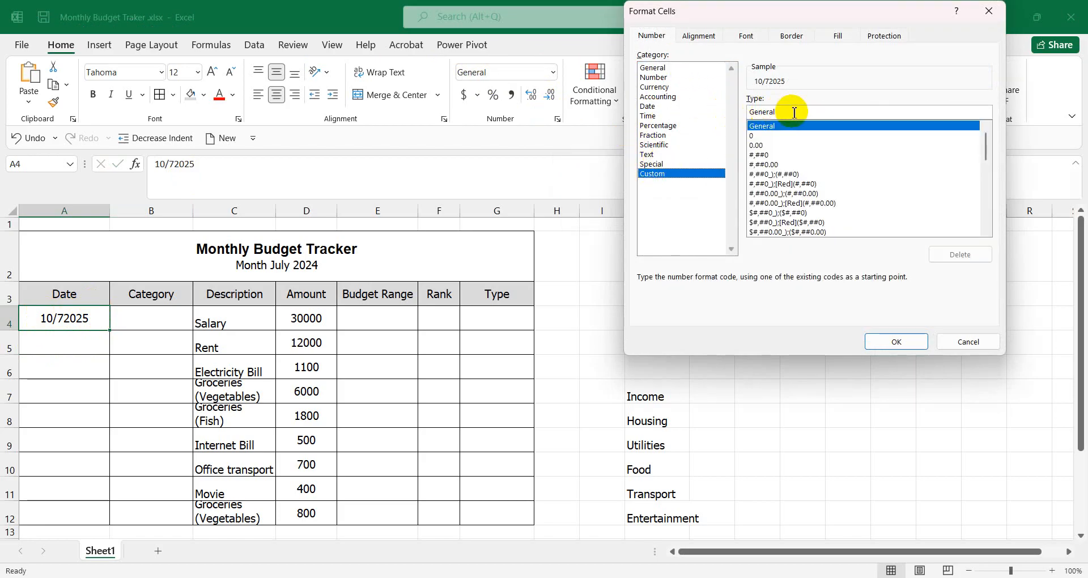
pyautogui.moveTo(786, 113); pyautogui.dragTo(741, 113)
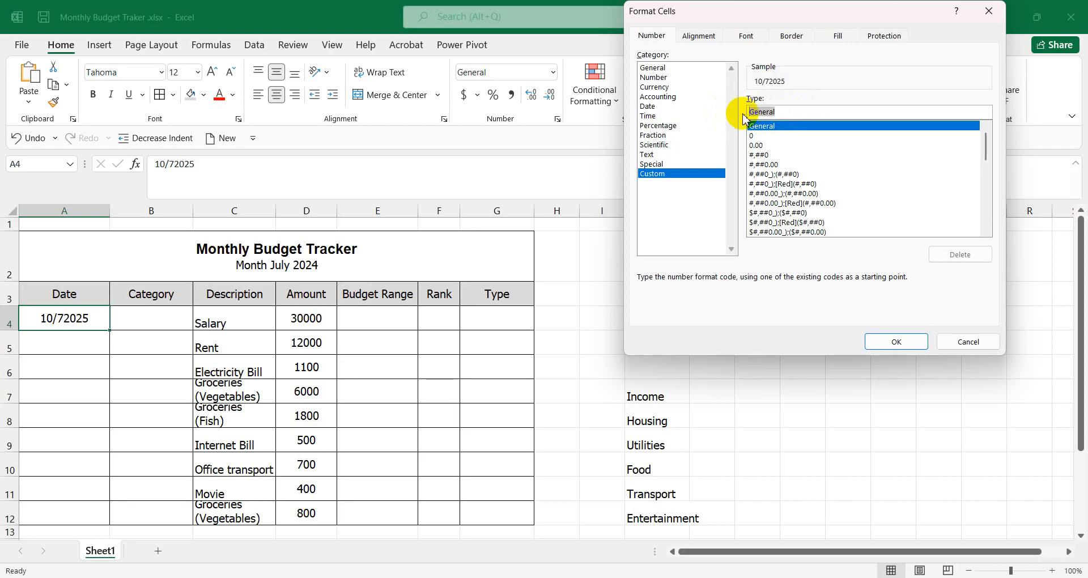
pyautogui.press('BackSpace')
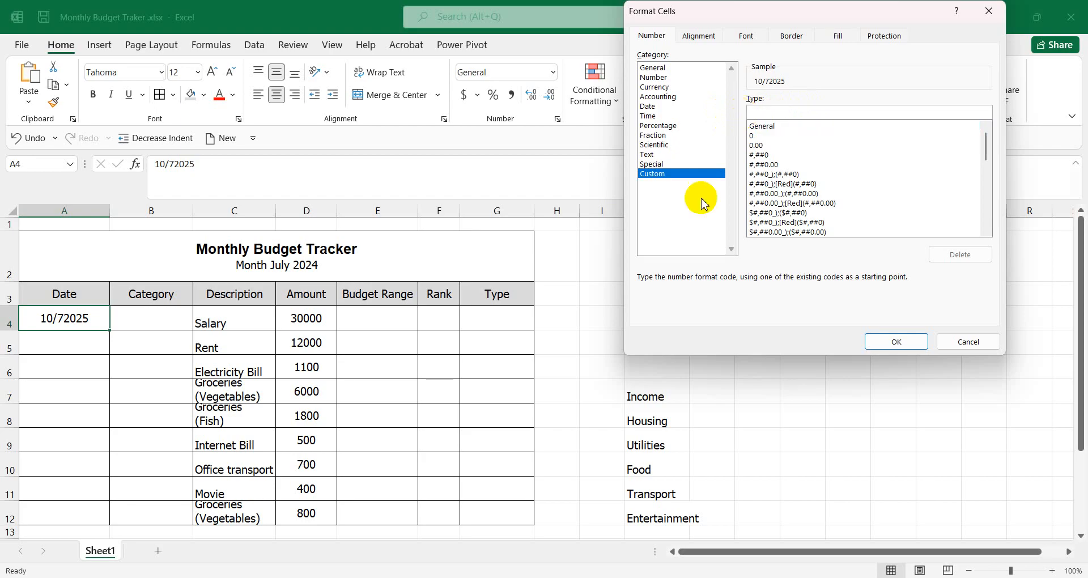
# Check the required date format in the instructions on page 5 of Job-222.pdf.
pyautogui.moveTo(576, 576)
pyautogui.click(532, 527)
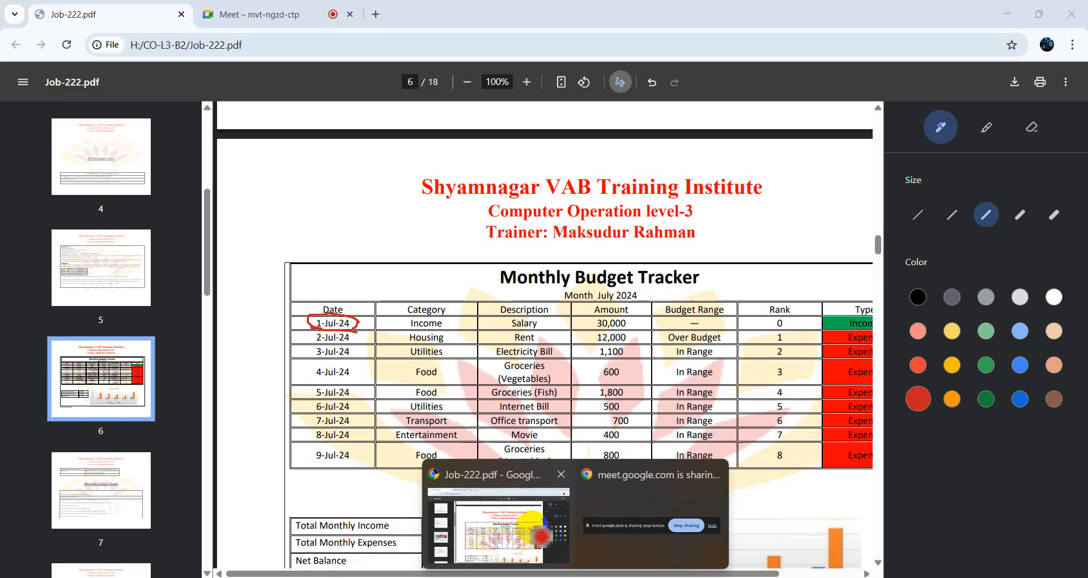
pyautogui.scroll(5, 376, 298)
pyautogui.scroll(5, 386, 306)
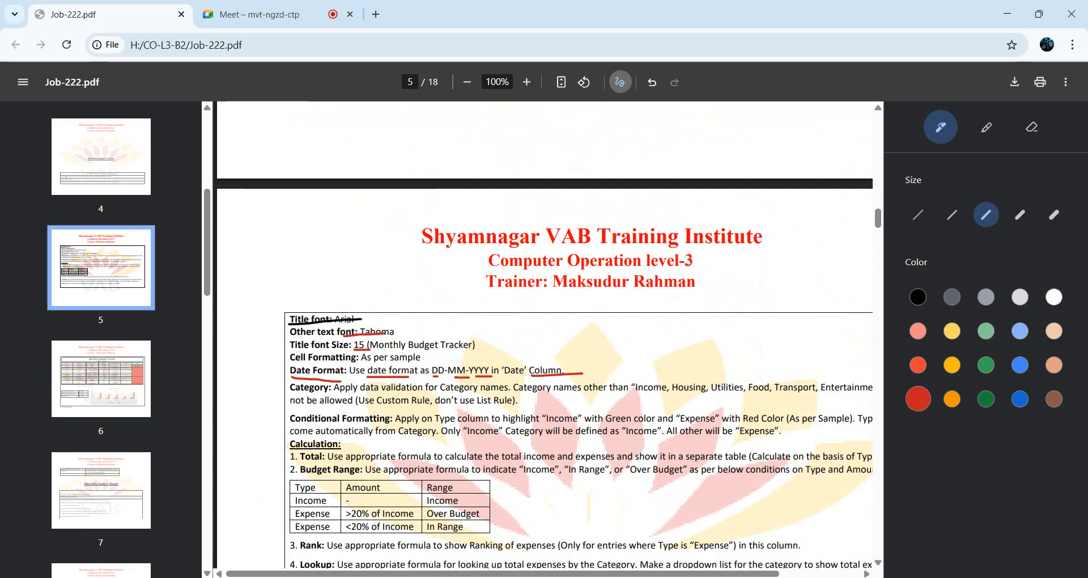
# Return to Excel and apply the custom number format dd-mm-yyyy to cell A4.
pyautogui.click(545, 577)
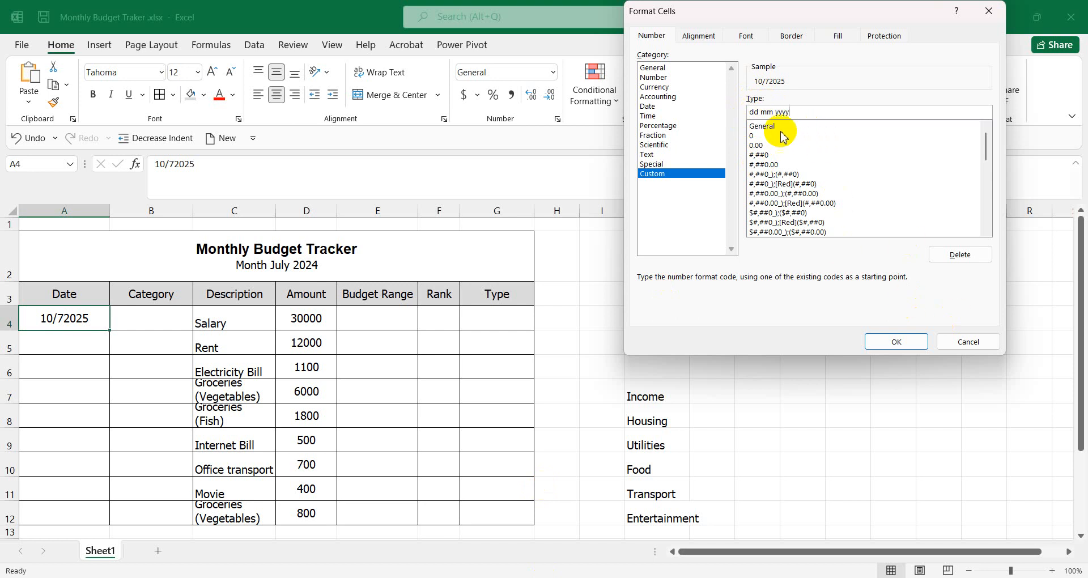
pyautogui.click(774, 112)
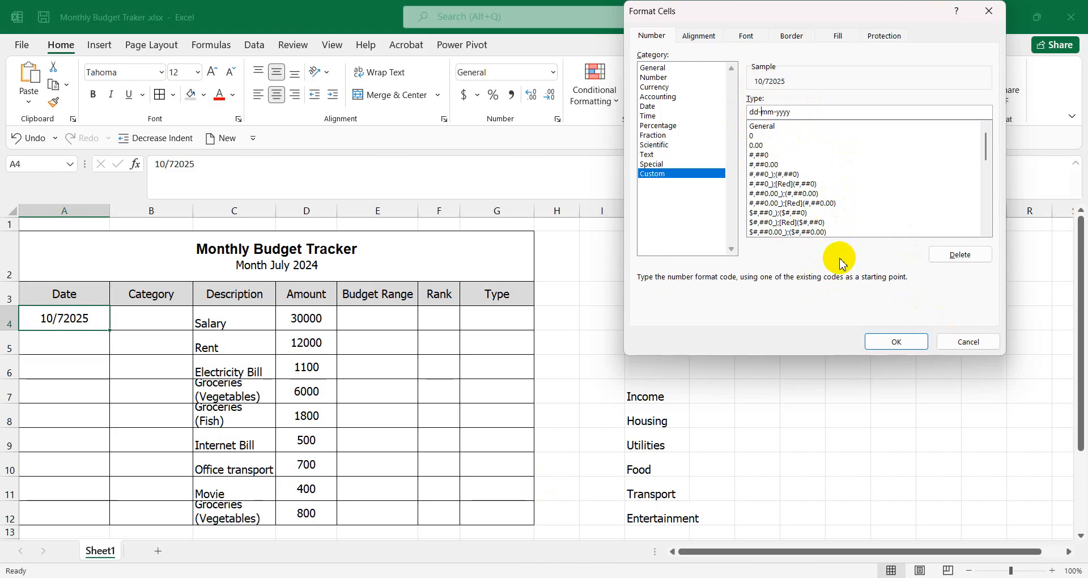
pyautogui.click(766, 132)
pyautogui.moveTo(779, 114); pyautogui.dragTo(739, 116)
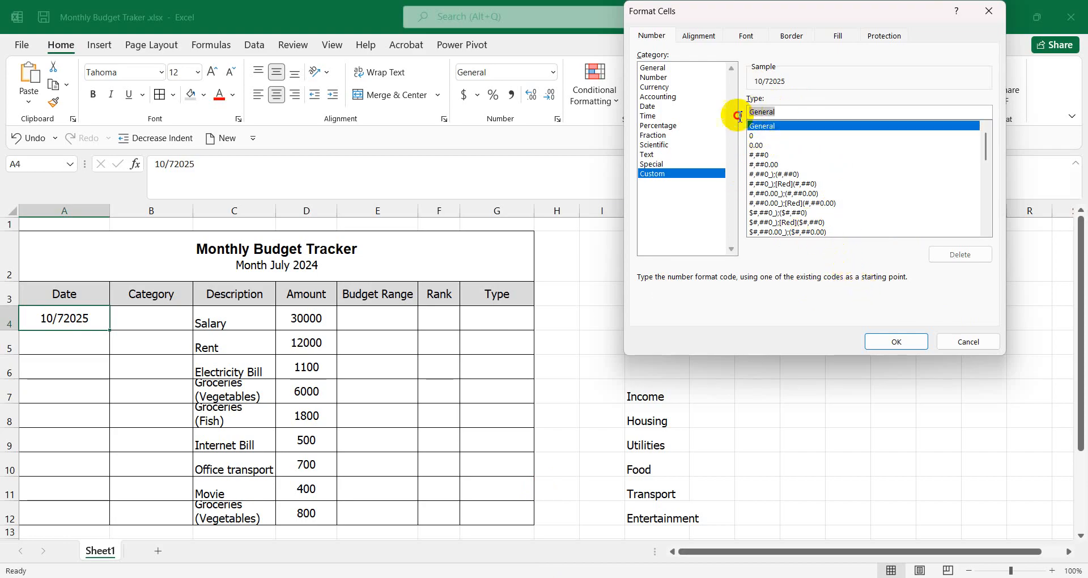
pyautogui.write('dd-mm-yyyy')
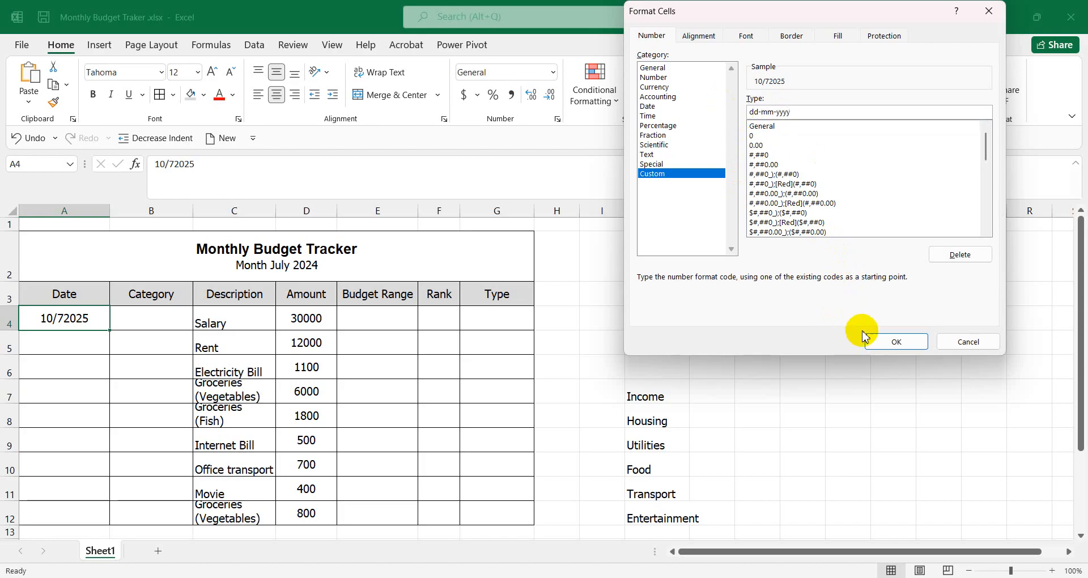
pyautogui.click(886, 343)
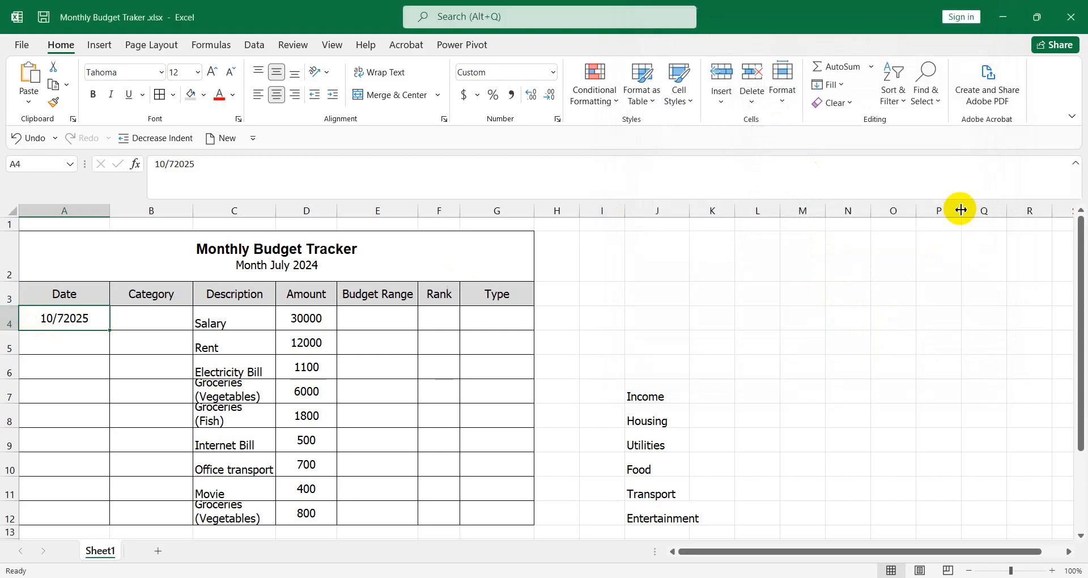
pyautogui.click(557, 119)
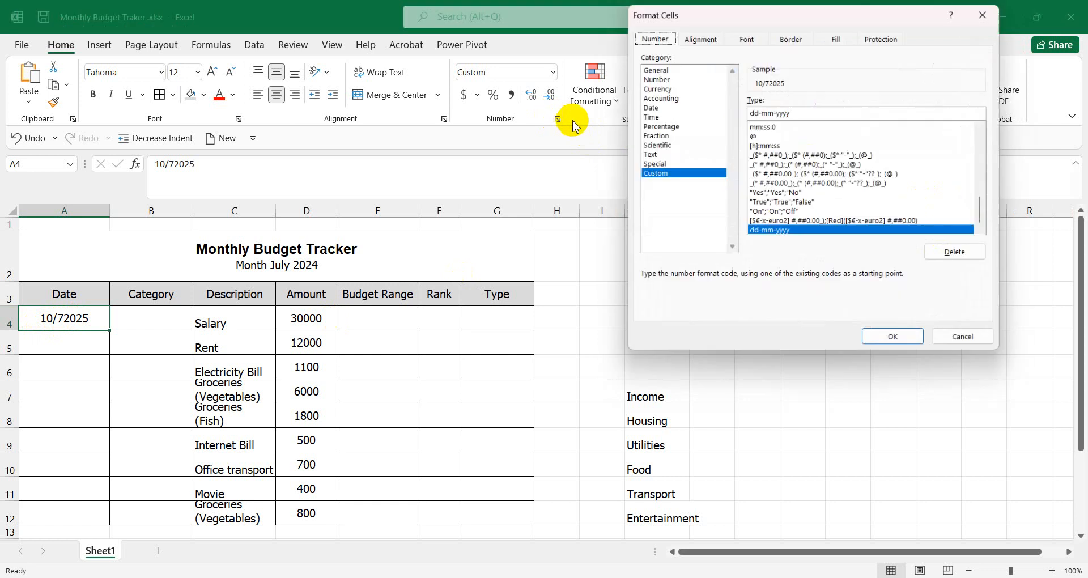
pyautogui.click(667, 107)
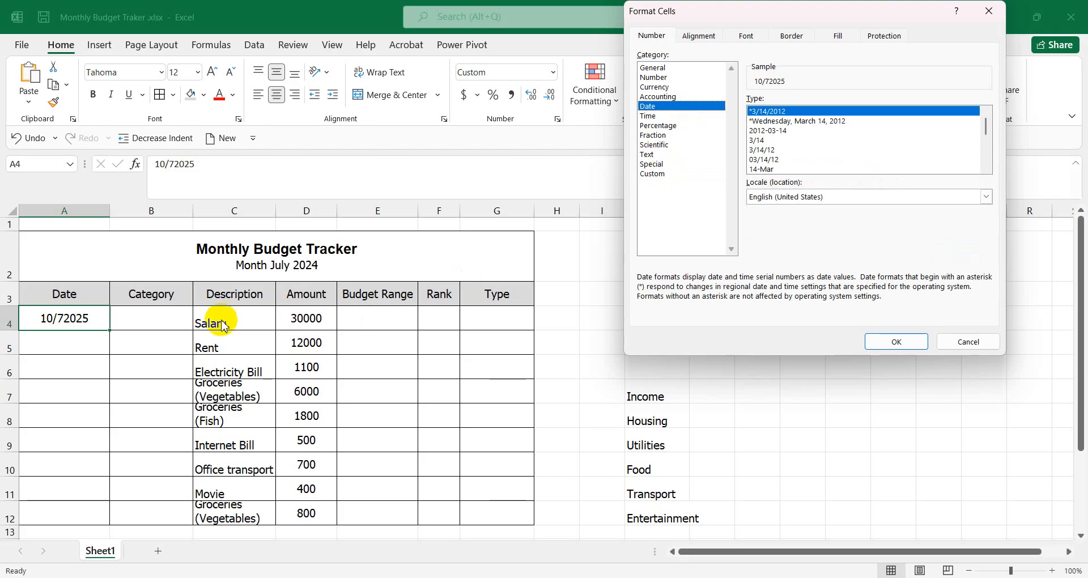
pyautogui.click(978, 342)
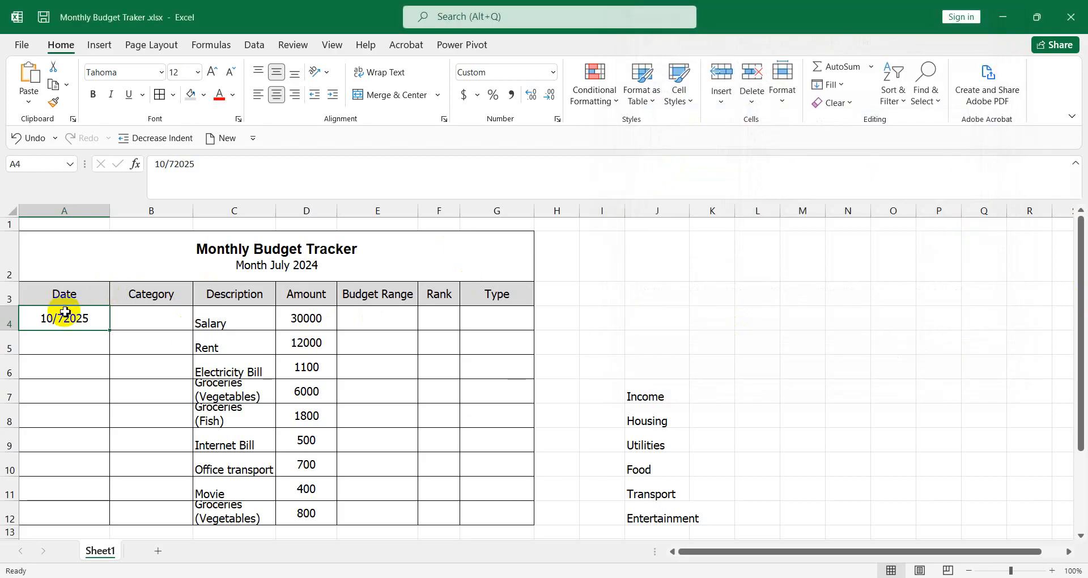
# Correct the date in cell A4 to 10/7/2025 by adding the missing slash.
pyautogui.doubleClick(66, 321)
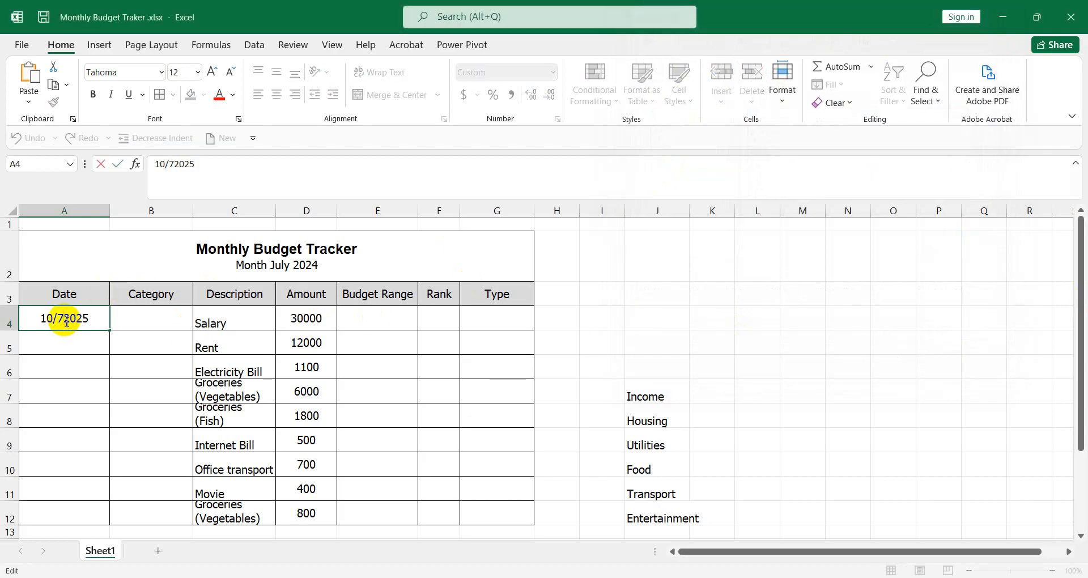
pyautogui.write('/')
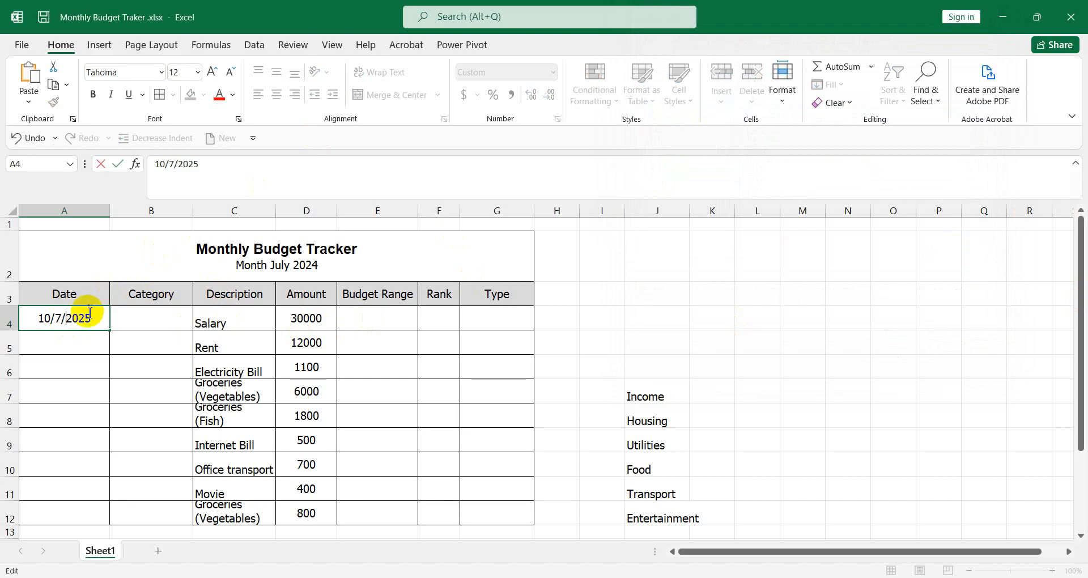
pyautogui.click(145, 445)
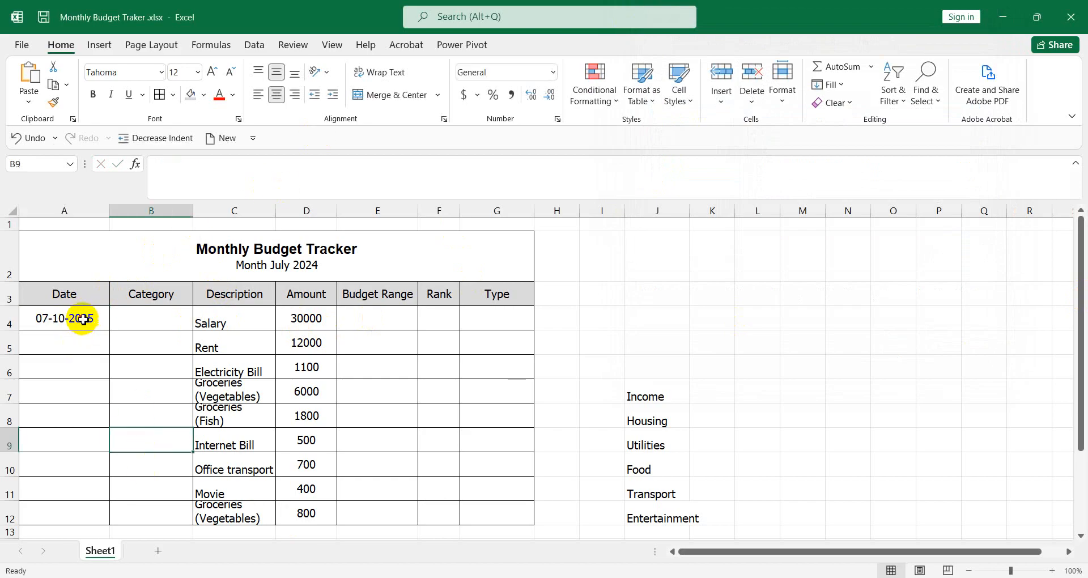
pyautogui.click(80, 318)
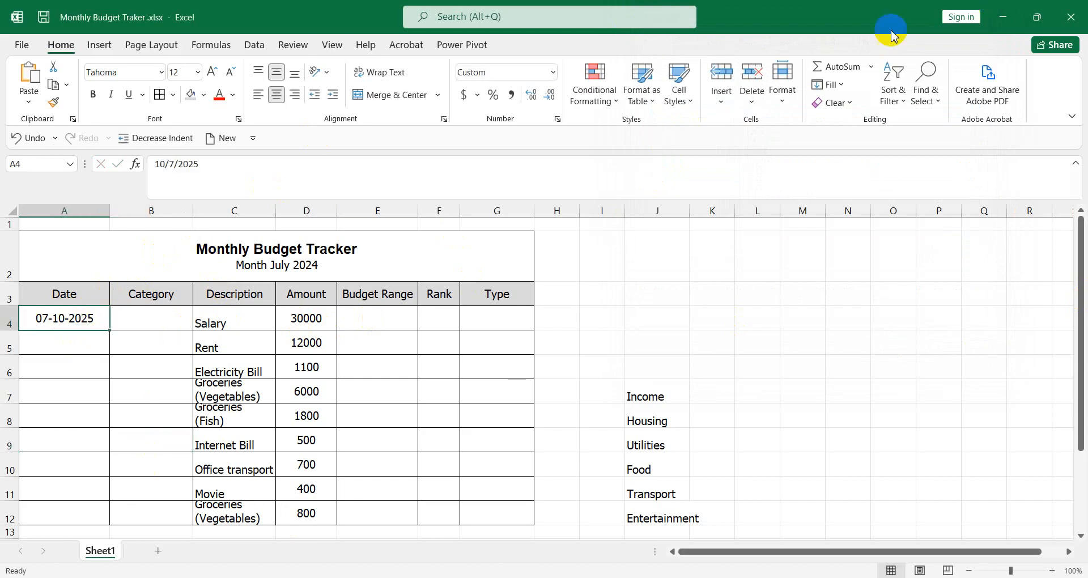
# Open the number format settings for cell A4 and check the sample table's date style on page 6 of Job-222.pdf.
pyautogui.click(558, 119)
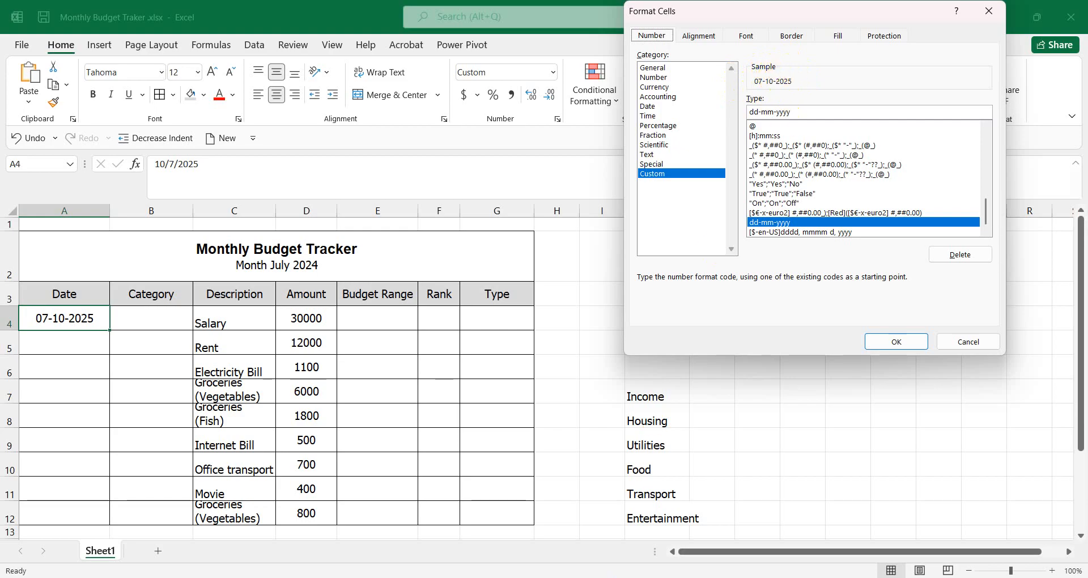
pyautogui.click(510, 532)
pyautogui.scroll(-10, 413, 442)
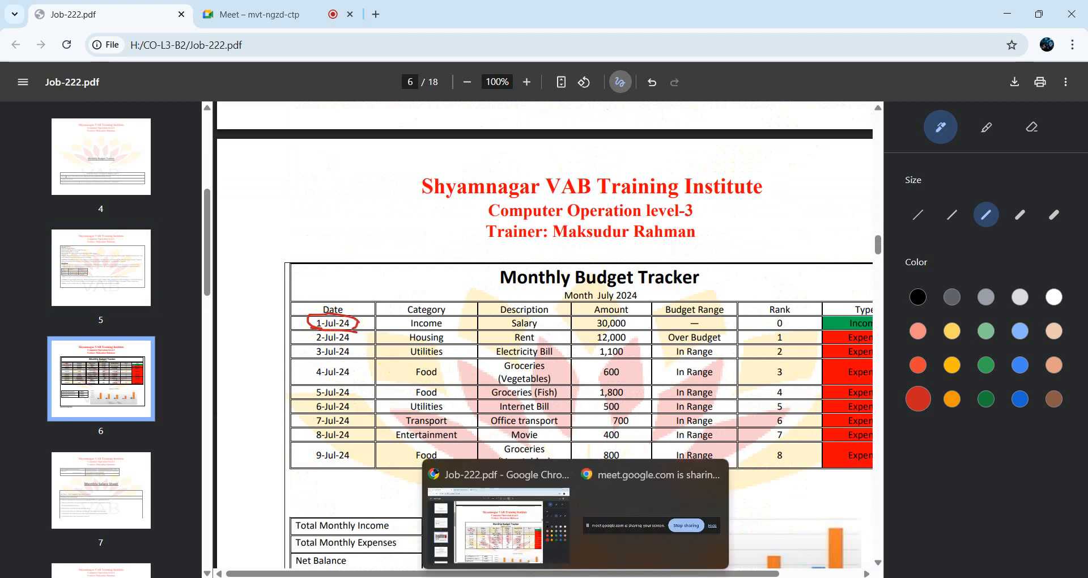
# Return to Excel and set the custom number format of cell A4 to dd-mmm-yyyy.
pyautogui.click(544, 518)
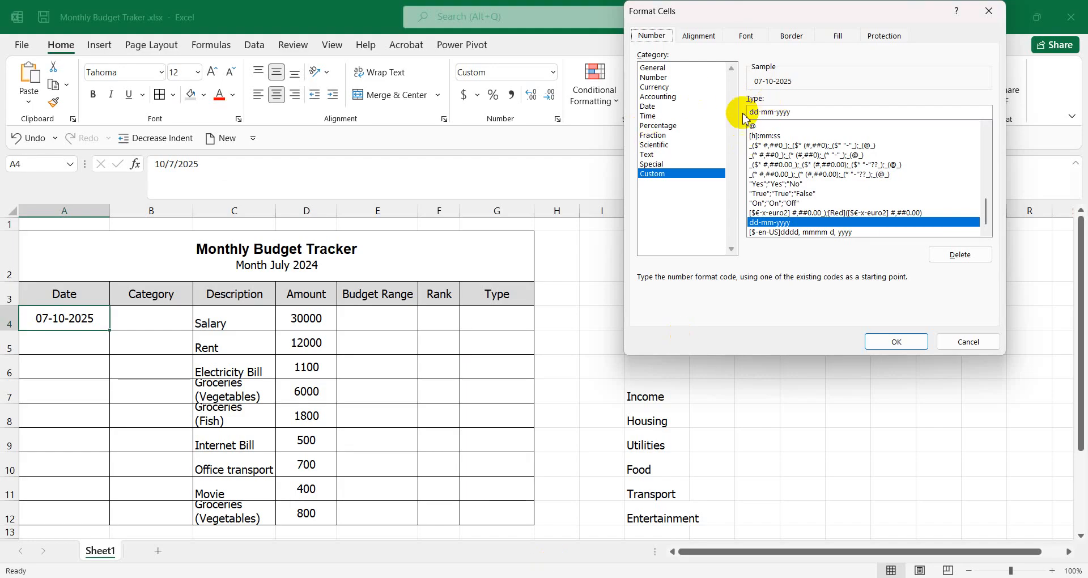
pyautogui.click(774, 114)
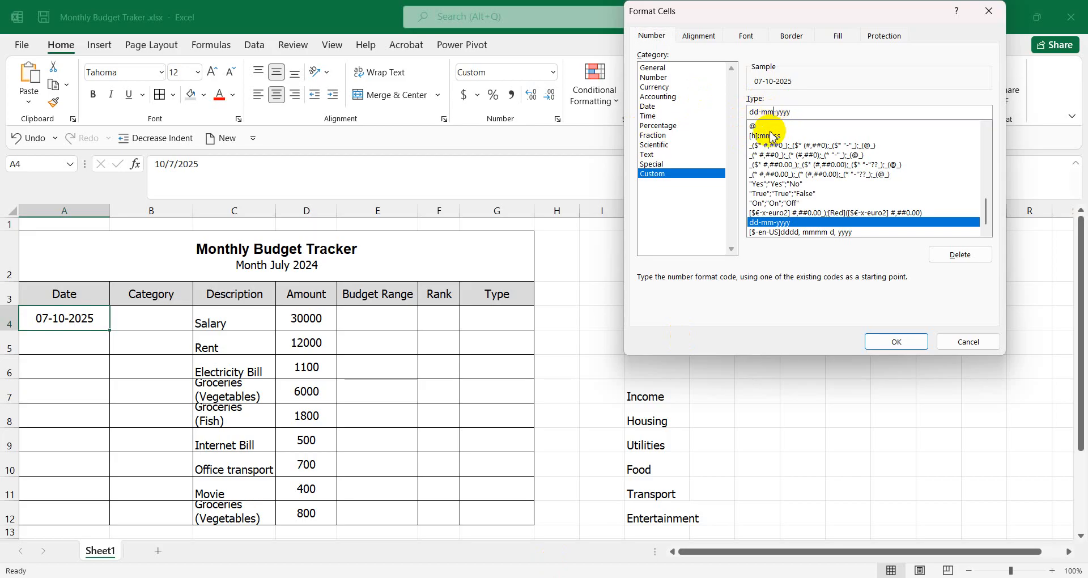
pyautogui.write('m')
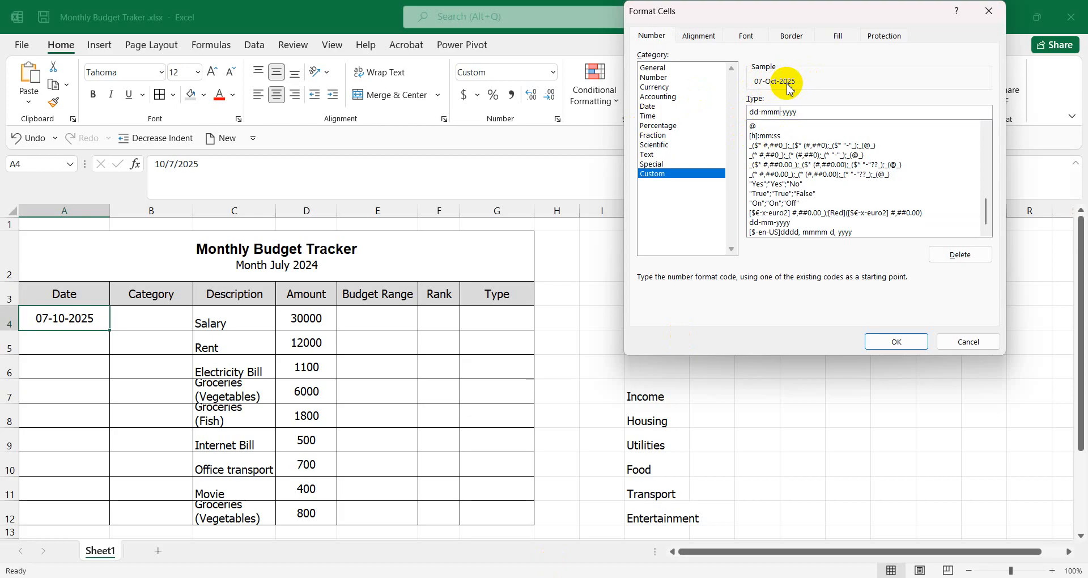
pyautogui.click(895, 341)
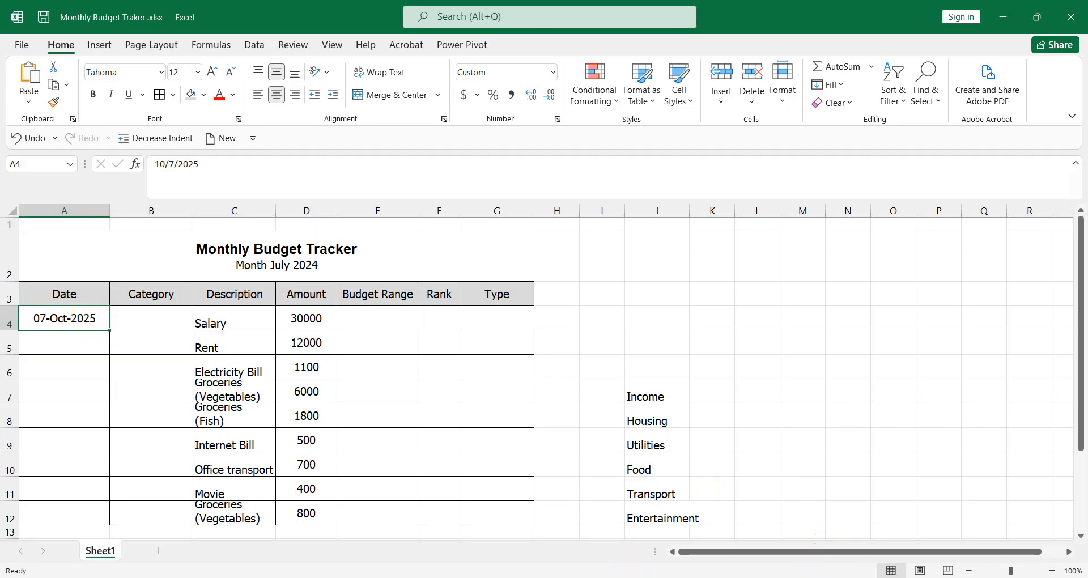
# Compare cell A4 with the circled date in the sample table of Job-222.pdf and return to Excel.
pyautogui.click(547, 533)
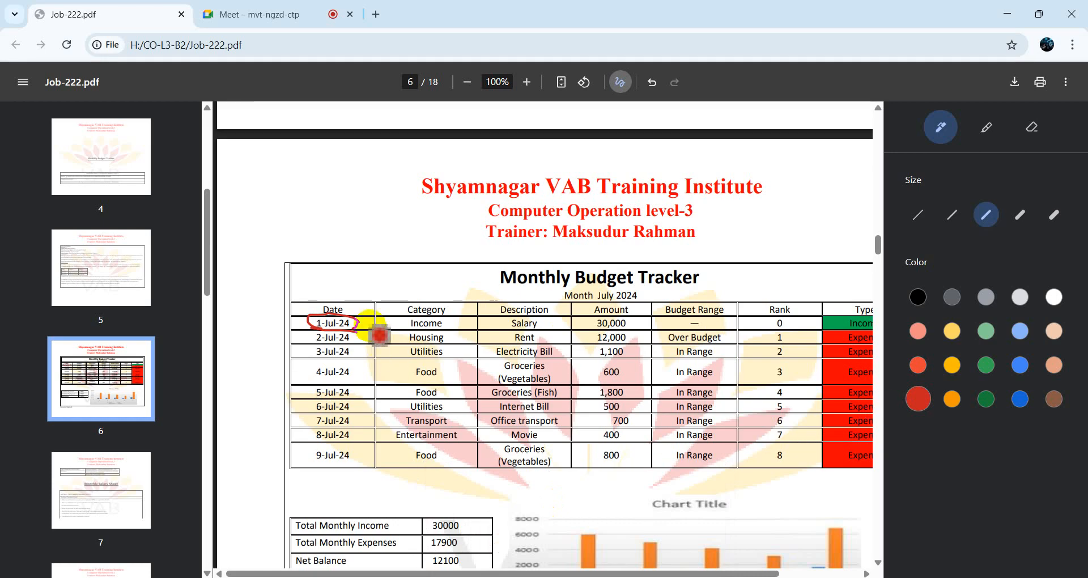
pyautogui.moveTo(378, 335); pyautogui.dragTo(340, 331)
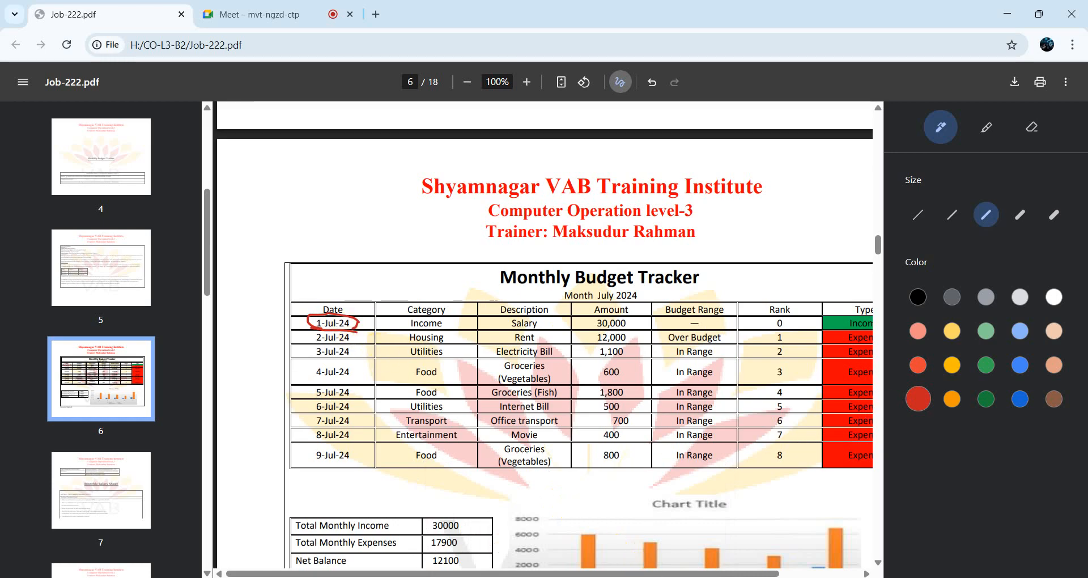
pyautogui.click(490, 491)
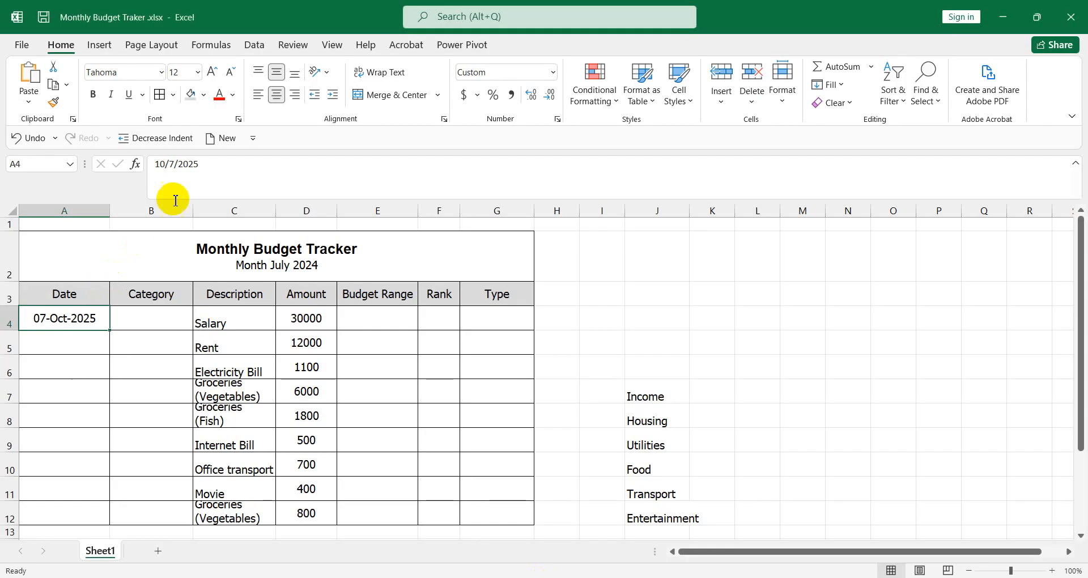
# Shorten the year in cell A4 so the date is entered as 10/7/25.
pyautogui.click(189, 169)
pyautogui.press('BackSpace')
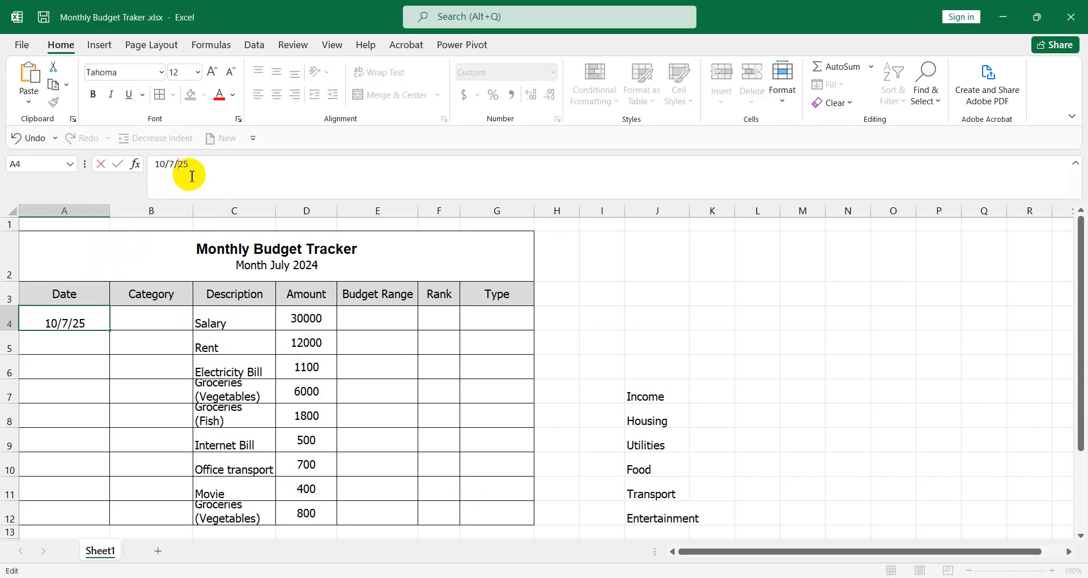
pyautogui.click(747, 288)
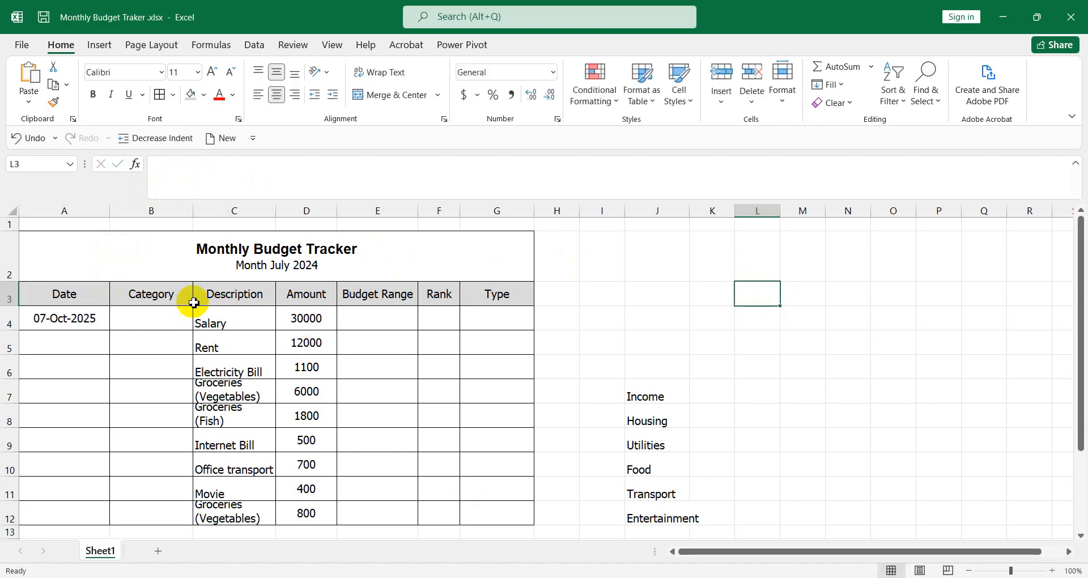
# Undo the recent edits and formatting of cell A4, and re-enter its date as 10/7/25.
pyautogui.click(76, 321)
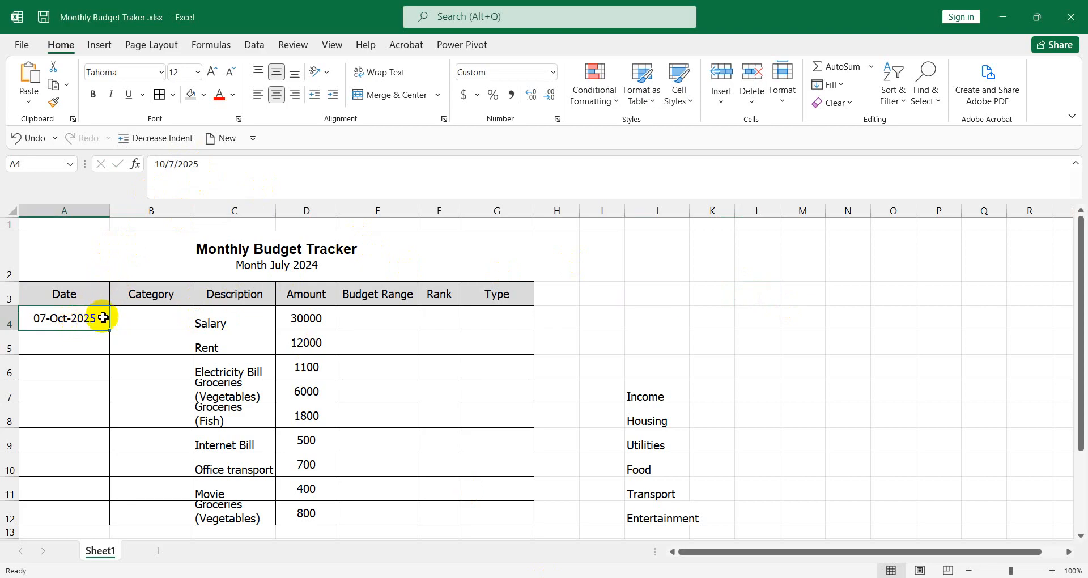
pyautogui.hotkey('ctrl', 'z')
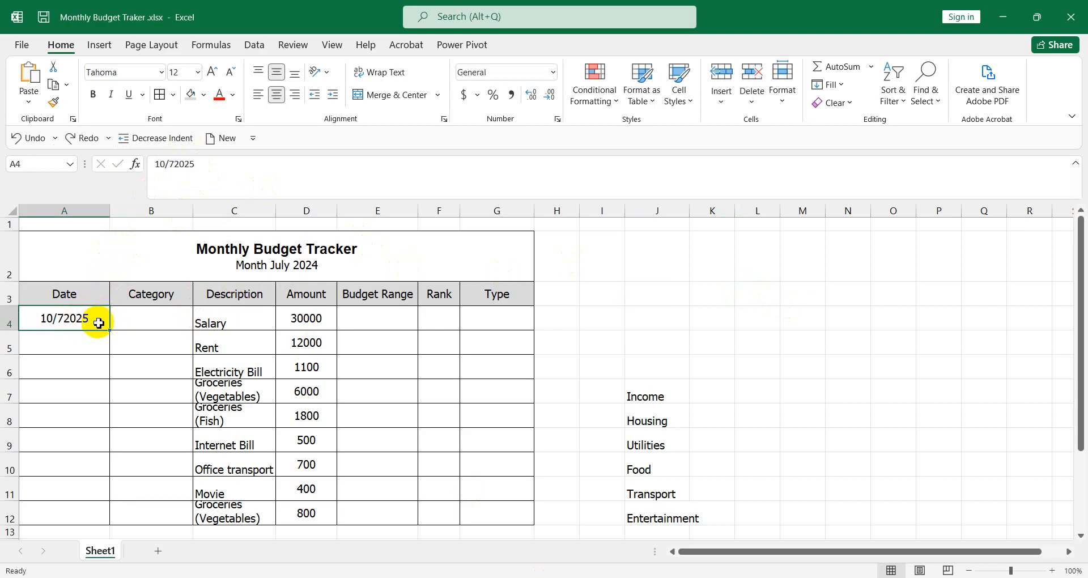
pyautogui.doubleClick(66, 318)
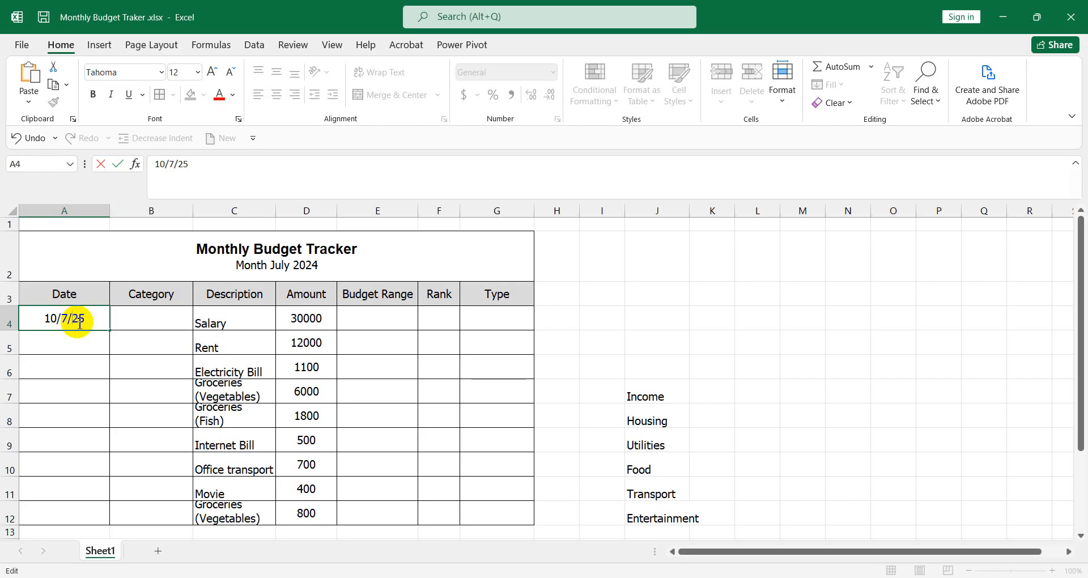
pyautogui.click(672, 340)
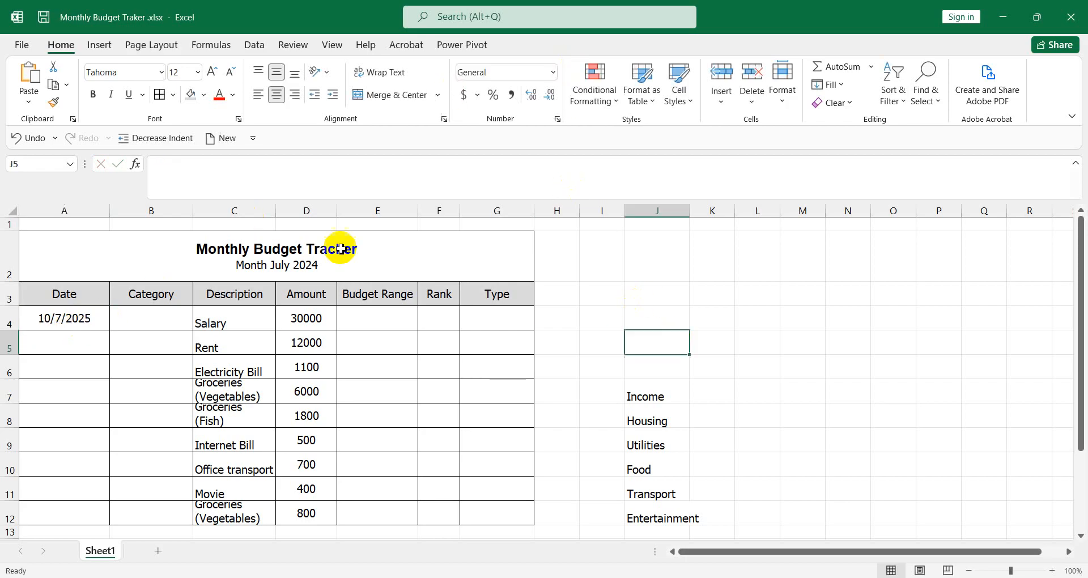
# Try again to shorten the year of the date in cell A4 to two digits.
pyautogui.click(73, 318)
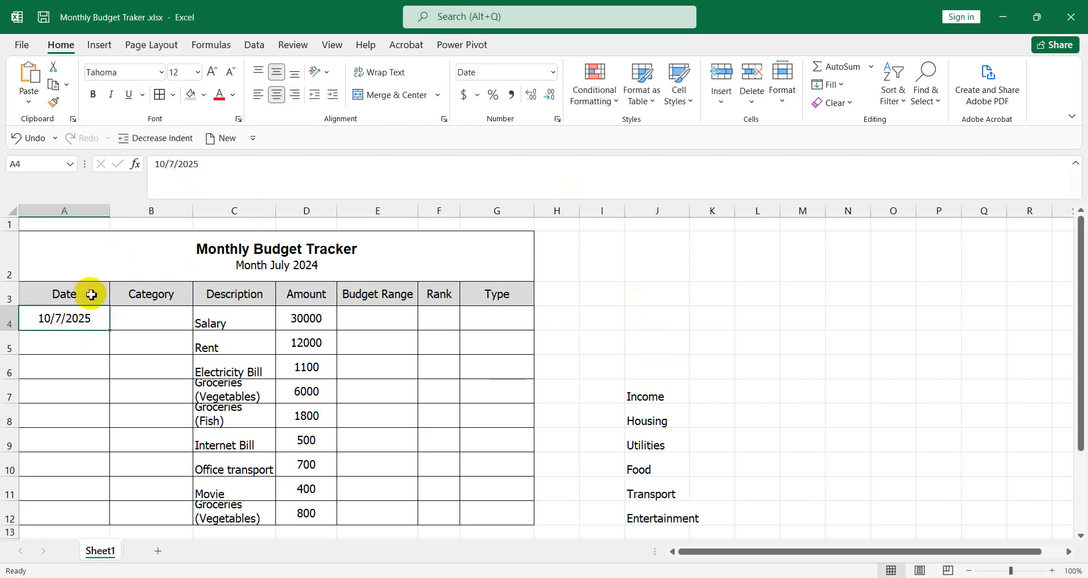
pyautogui.doubleClick(78, 320)
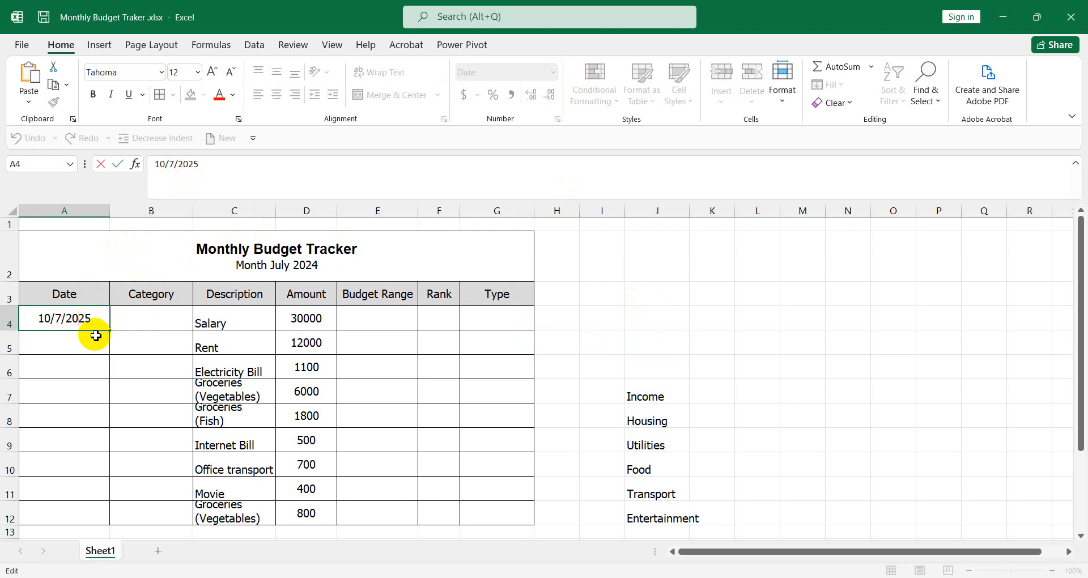
pyautogui.press('BackSpace')
pyautogui.press('BackSpace')
pyautogui.click(104, 361)
pyautogui.click(80, 319)
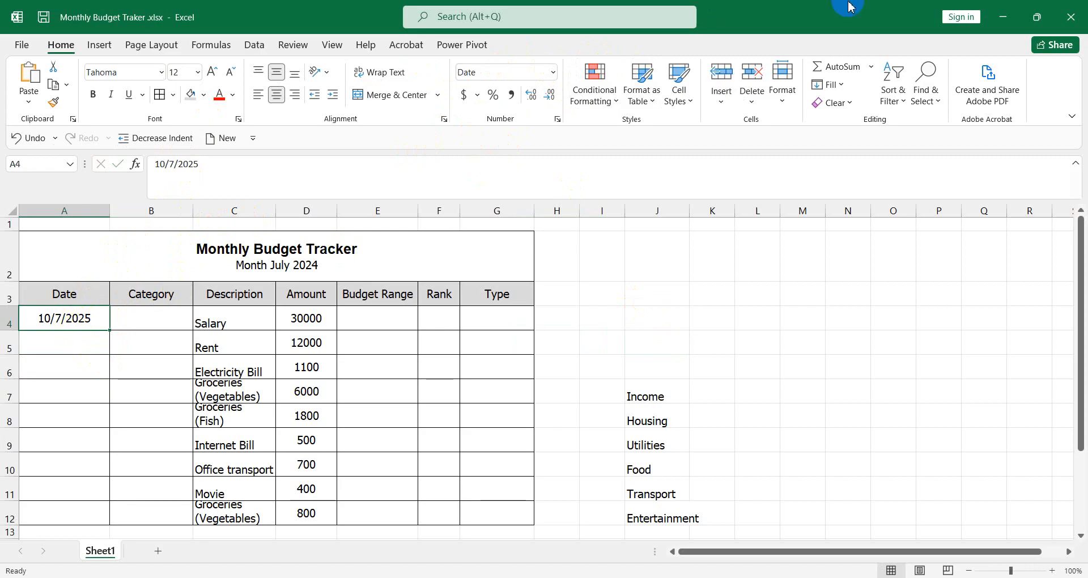
# Clear all content and formatting from cell A4.
pyautogui.click(836, 103)
pyautogui.click(844, 113)
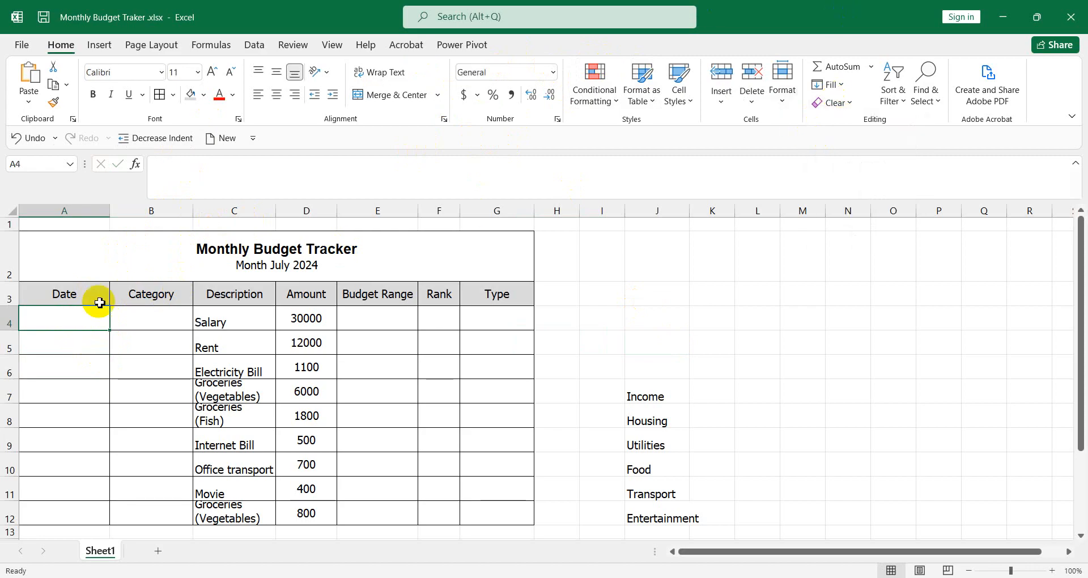
pyautogui.click(694, 316)
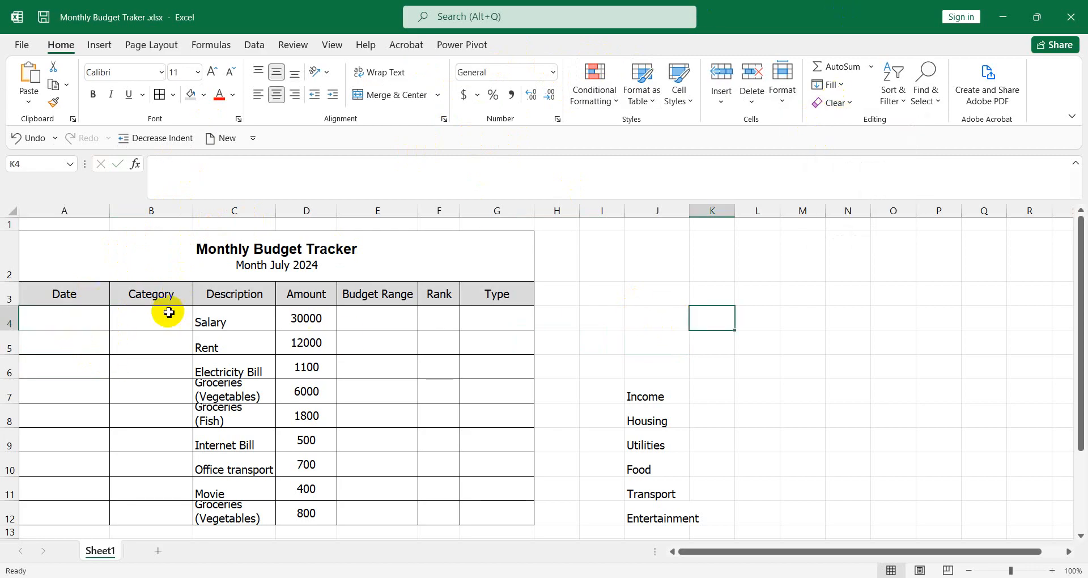
# Enter the date 10/7/25 in cell A4 of the Date column.
pyautogui.click(52, 316)
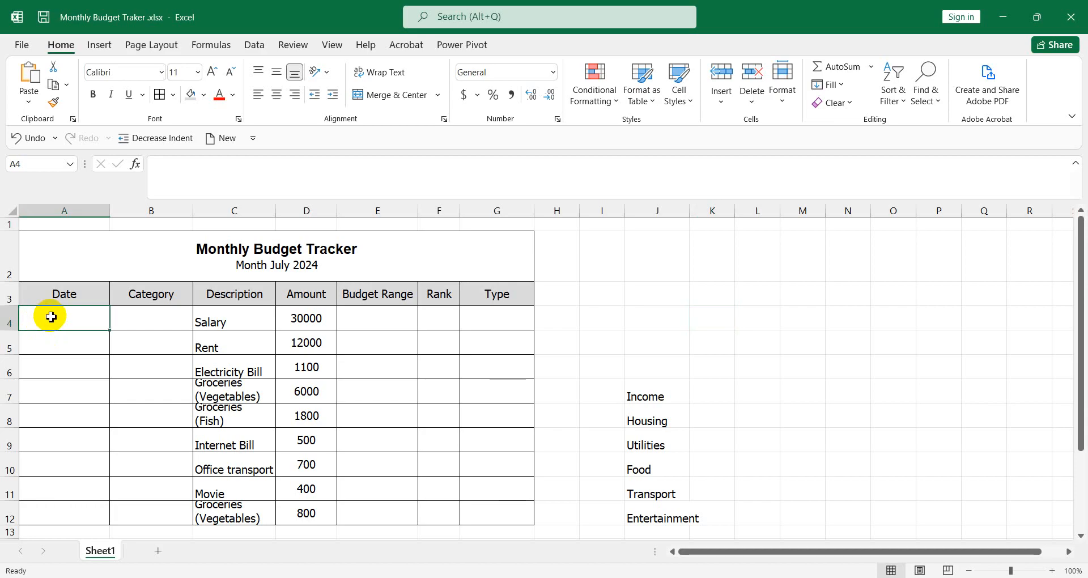
pyautogui.write('10/7/25')
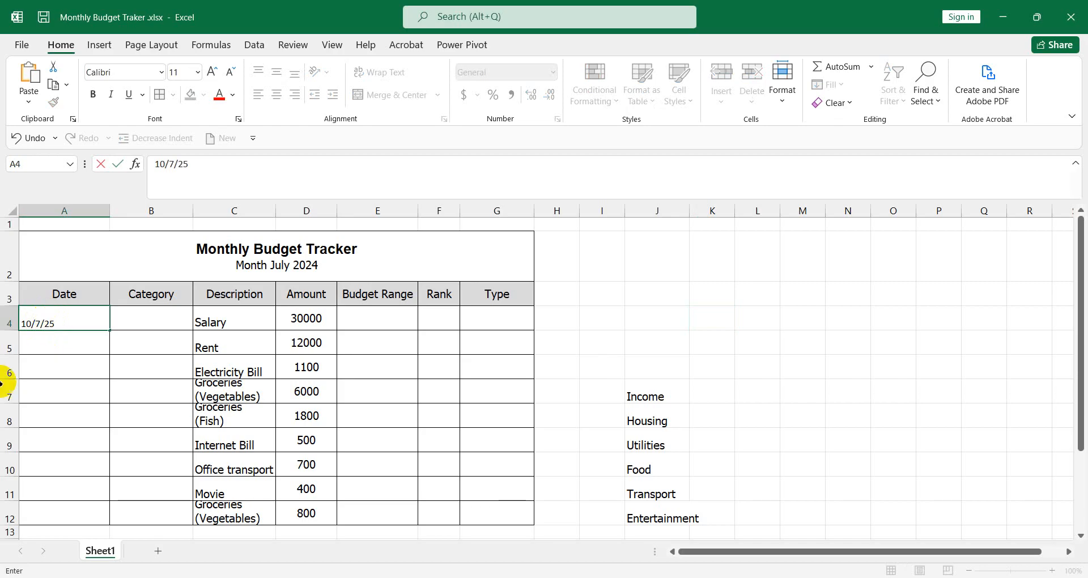
pyautogui.click(121, 420)
pyautogui.click(62, 317)
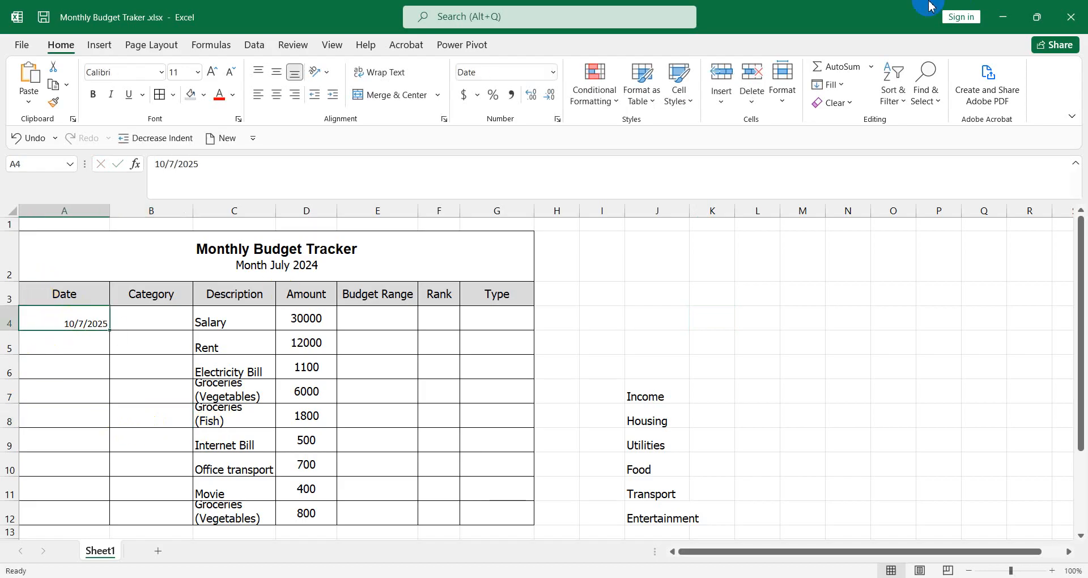
# Apply the custom number format dd-mmm-yyyy to cell A4.
pyautogui.click(557, 119)
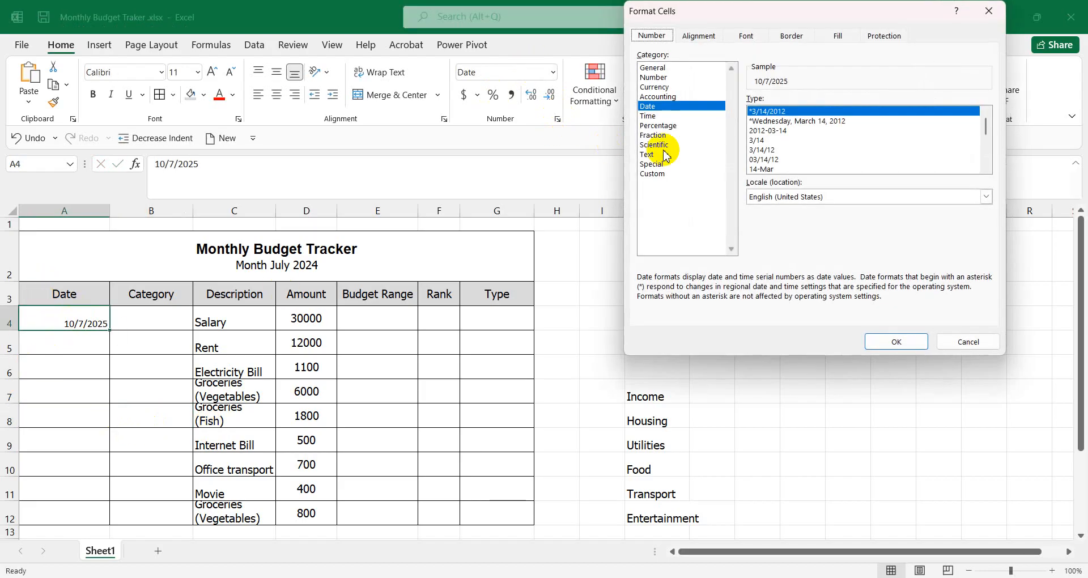
pyautogui.click(663, 173)
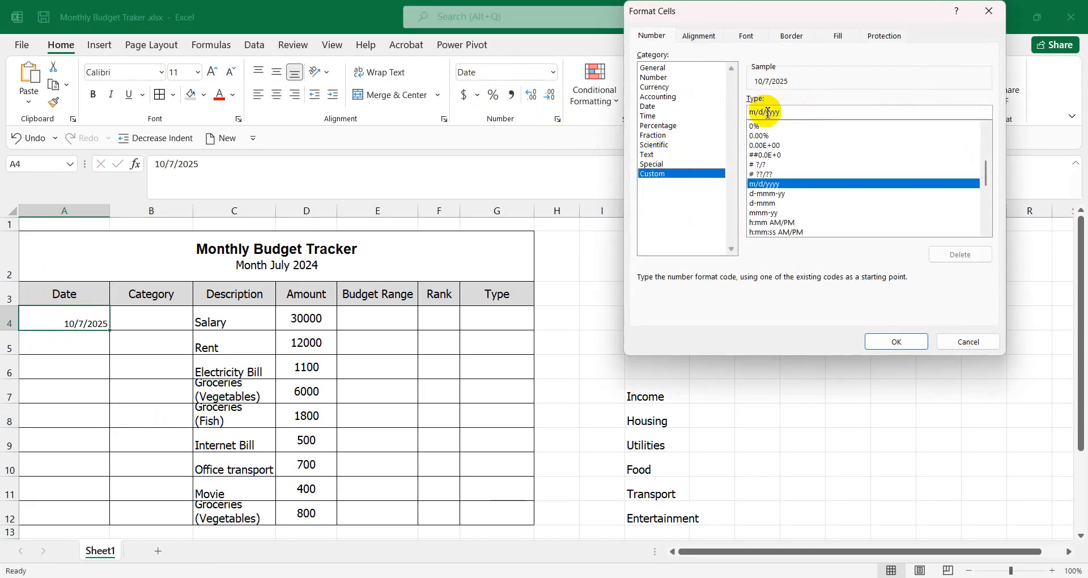
pyautogui.moveTo(797, 109); pyautogui.dragTo(734, 116)
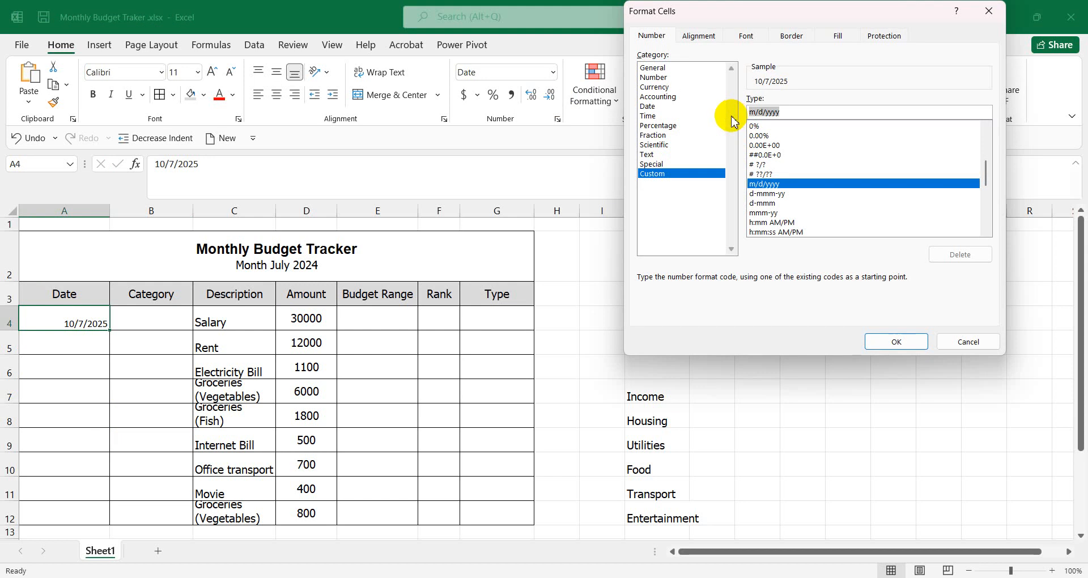
pyautogui.write('dd-mmm-')
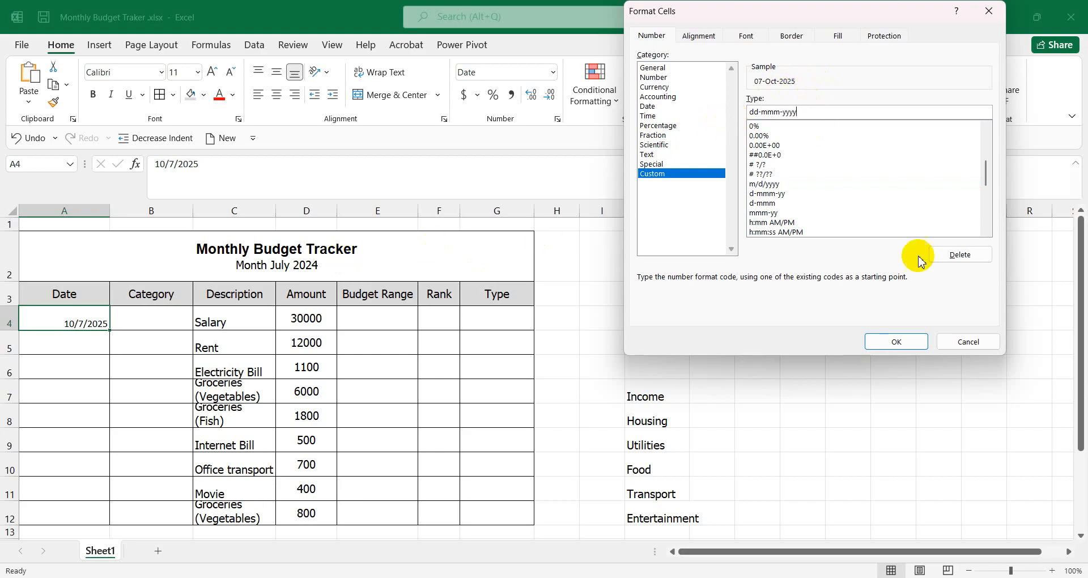
pyautogui.click(905, 342)
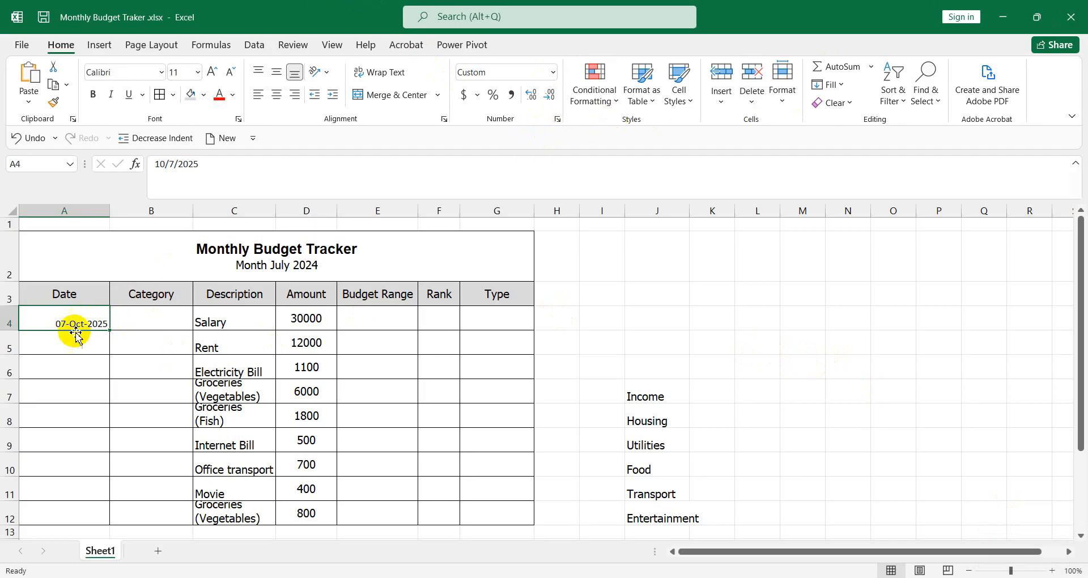
# Open the number format settings for cell A4 and recheck the required date format on page 5 of Job-222.pdf.
pyautogui.click(556, 118)
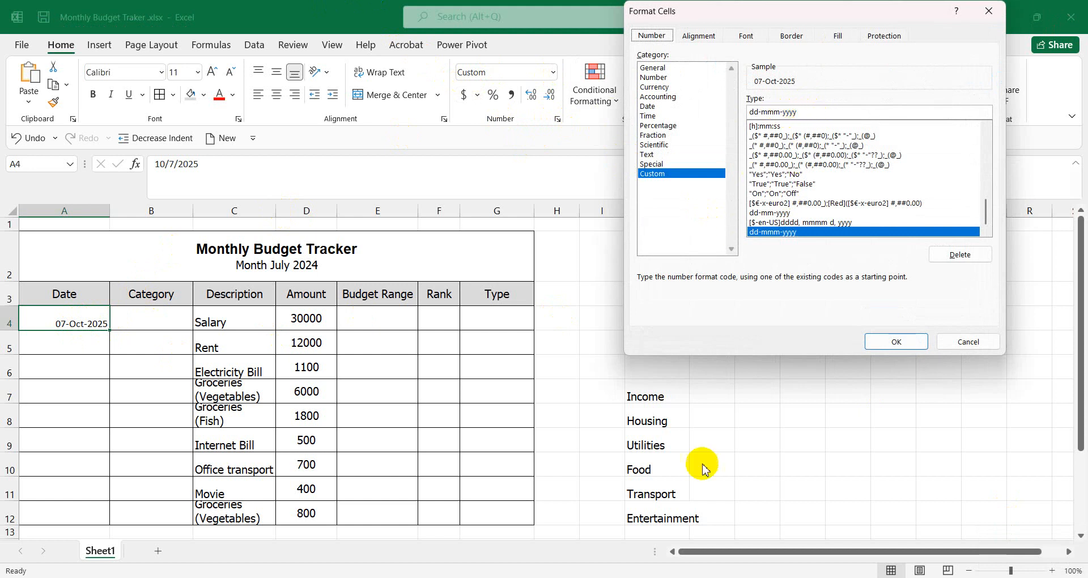
pyautogui.moveTo(572, 575)
pyautogui.click(521, 535)
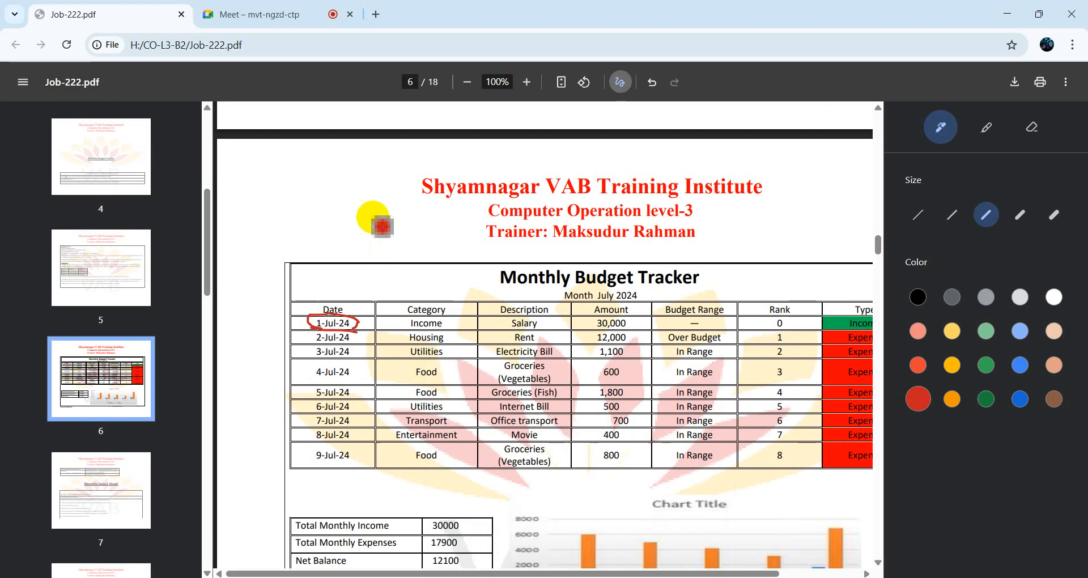
pyautogui.scroll(10, 447, 224)
pyautogui.scroll(3, 451, 226)
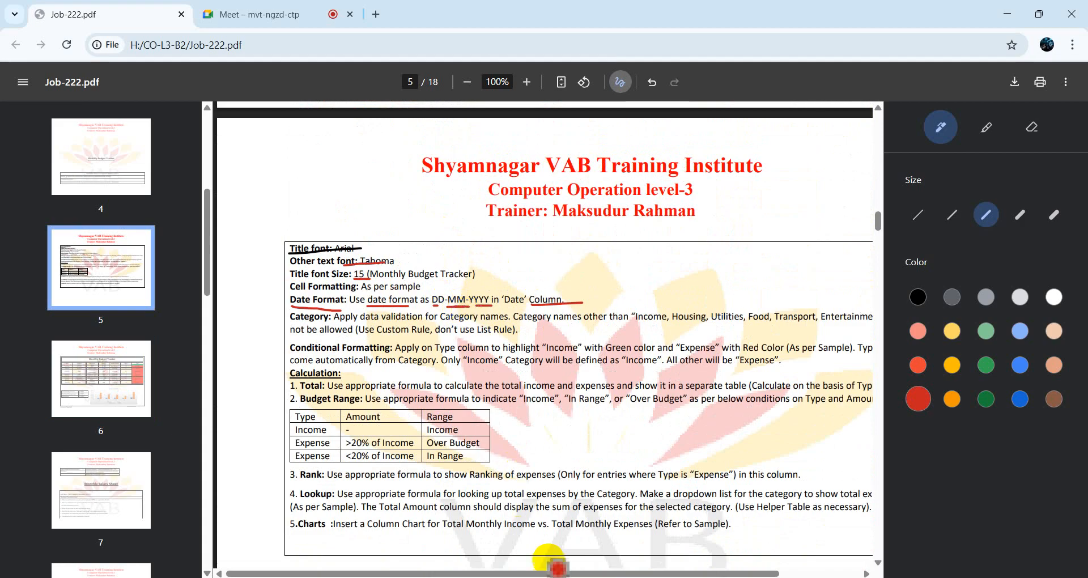
# Review the date format requirement on page 5 of Job-222.pdf and the Date column in the sample table on page 6.
pyautogui.scroll(-11, 548, 468)
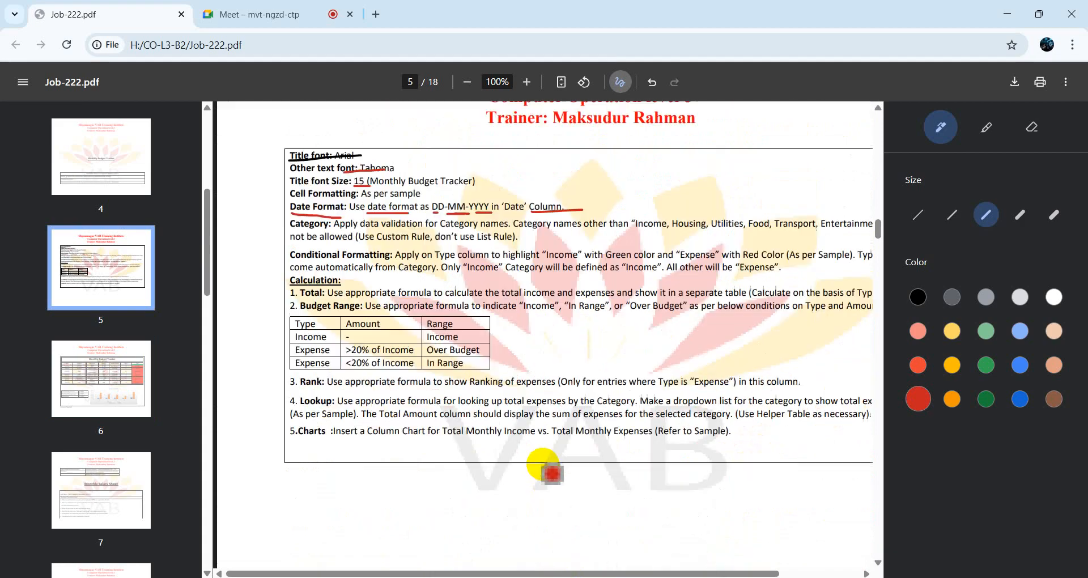
pyautogui.scroll(6, 454, 352)
pyautogui.scroll(6, 453, 353)
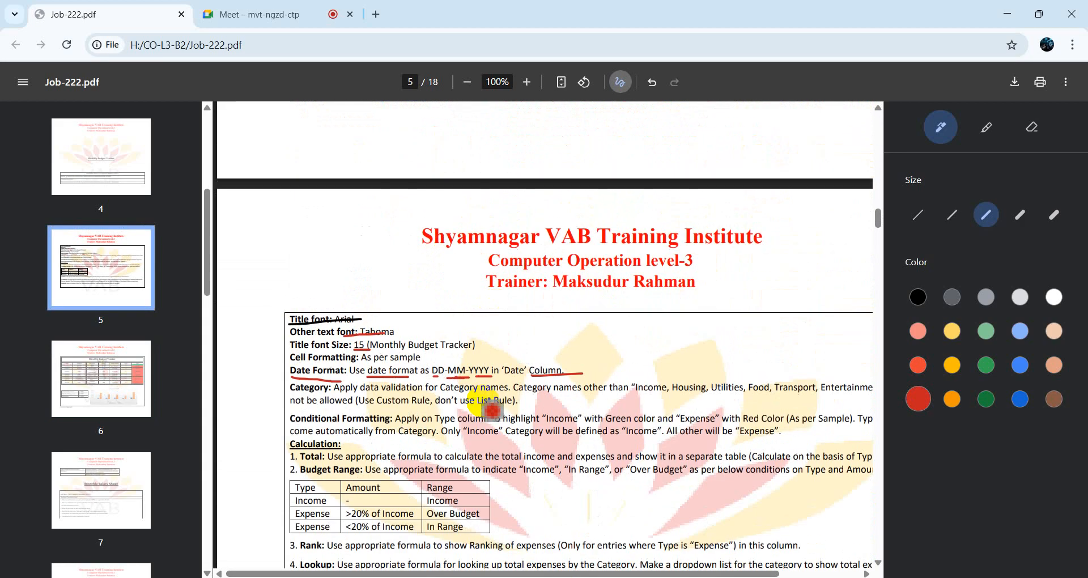
pyautogui.scroll(-12, 545, 477)
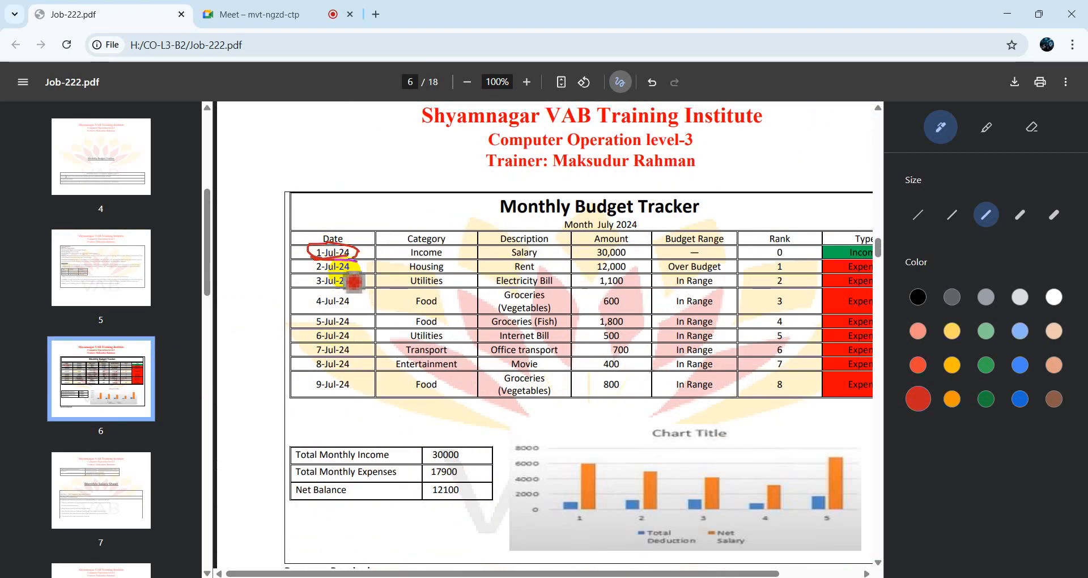
pyautogui.scroll(1, 388, 308)
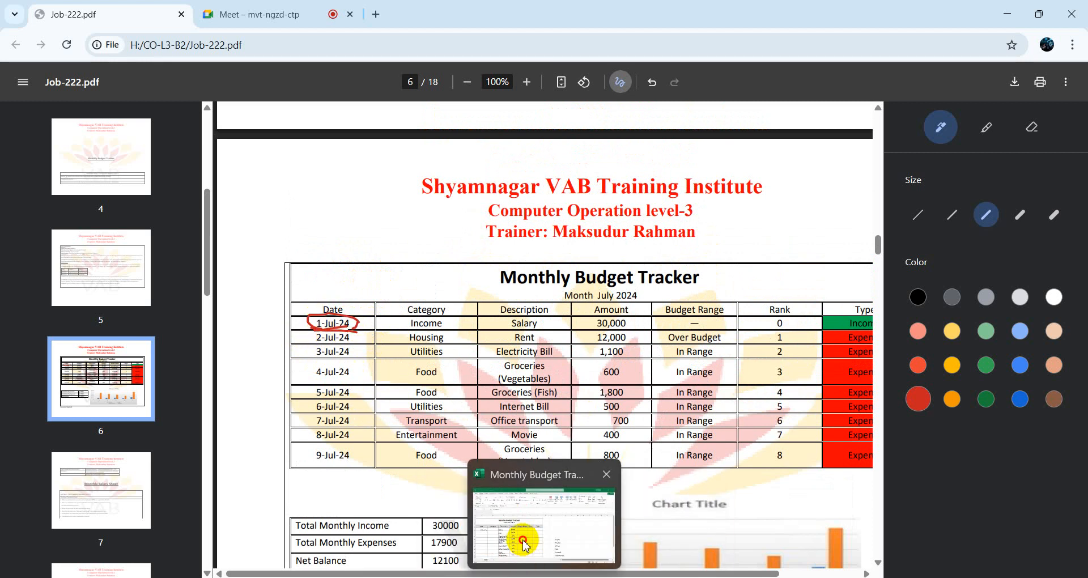
# Switch back to Excel and confirm the custom number format dd-mmm-yyyy for cell A4.
pyautogui.click(517, 537)
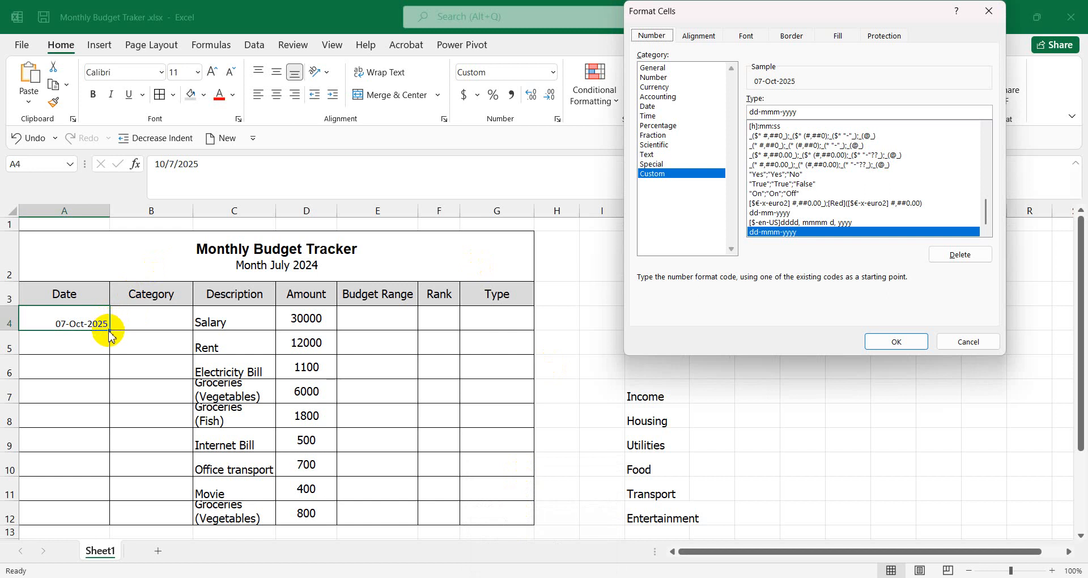
pyautogui.click(926, 344)
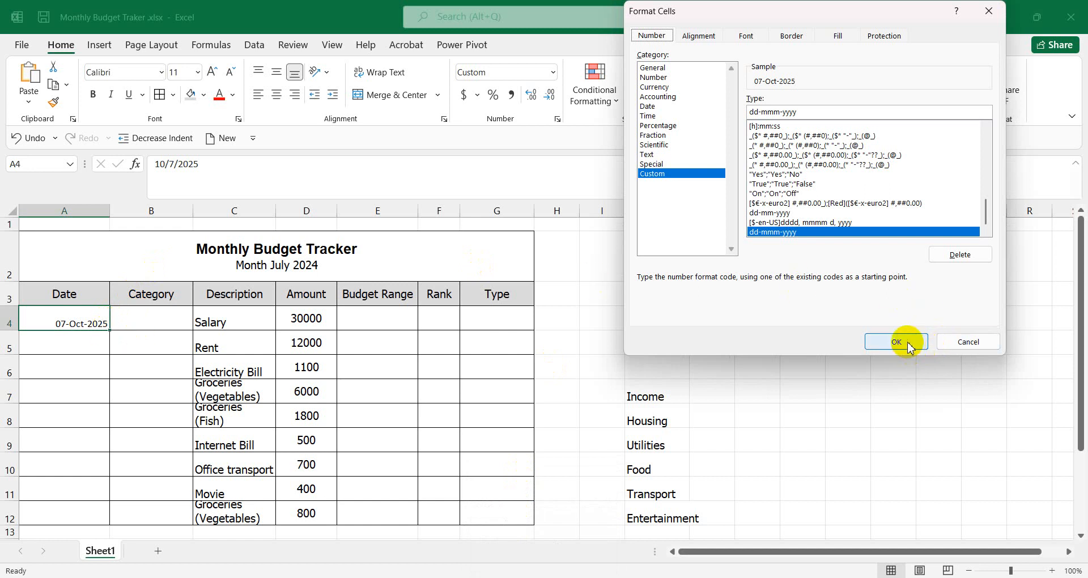
pyautogui.click(908, 344)
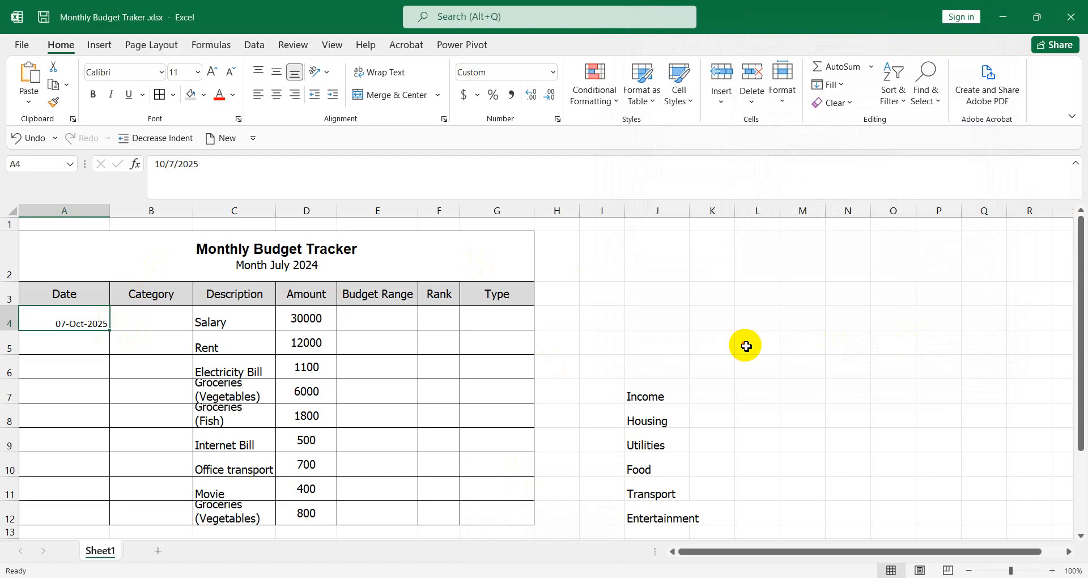
pyautogui.click(753, 342)
pyautogui.click(94, 322)
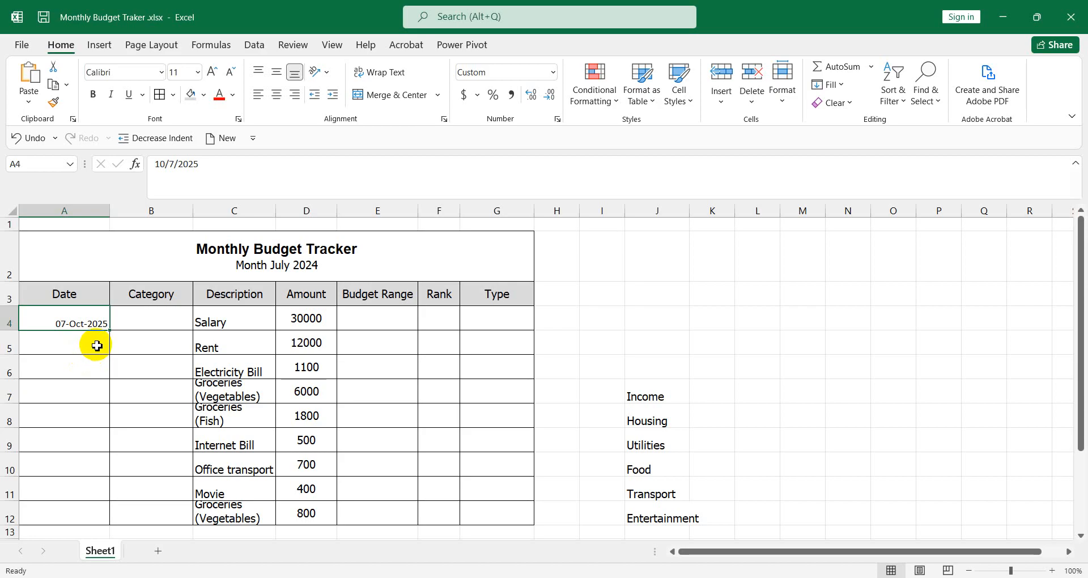
# Fill the Date column with consecutive dates from cell A4 down through A12.
pyautogui.scroll(-3, 574, 339)
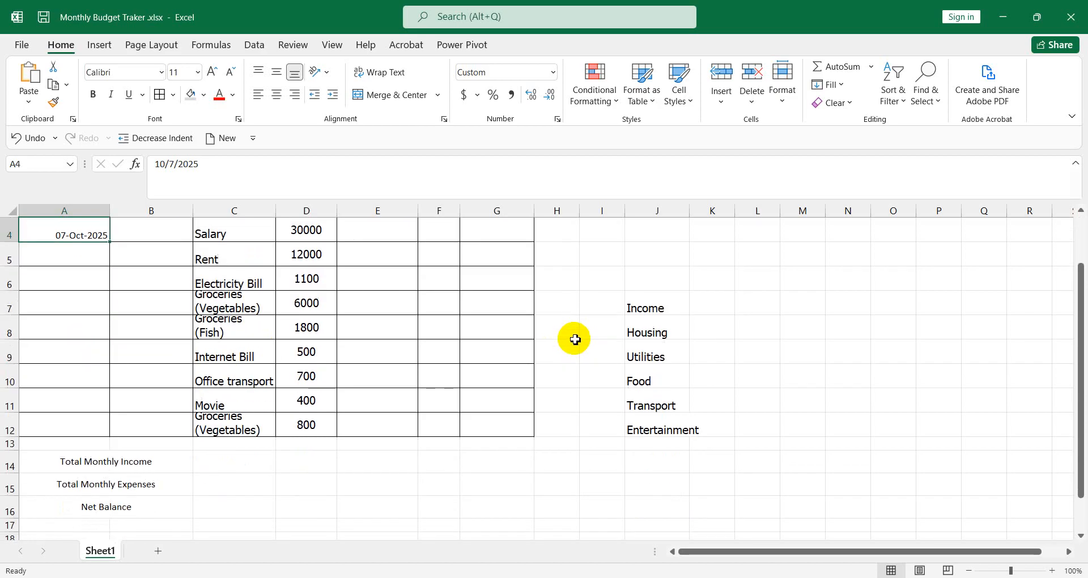
pyautogui.scroll(3, 574, 339)
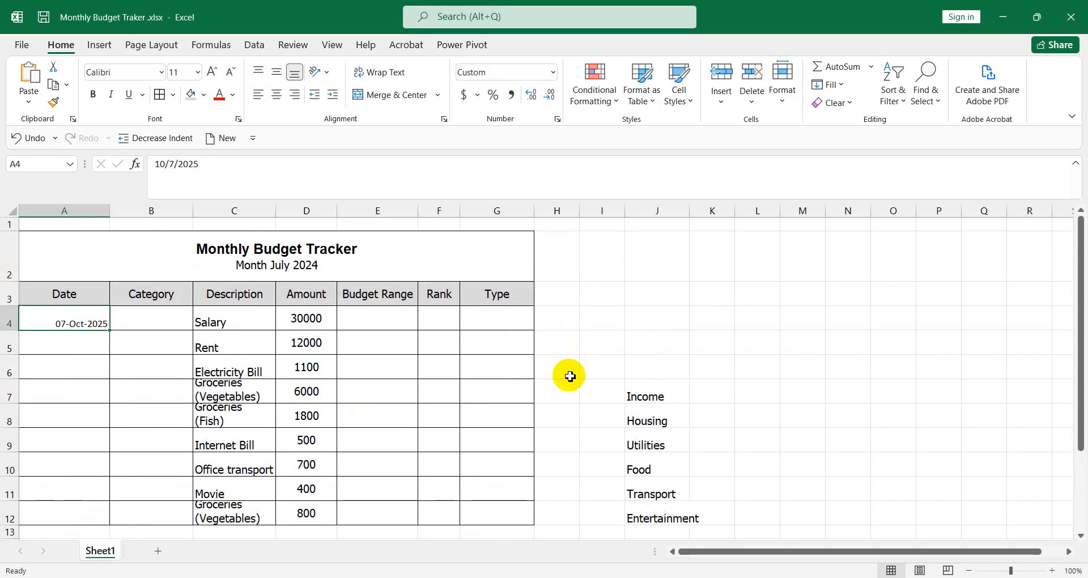
pyautogui.scroll(-1, 563, 373)
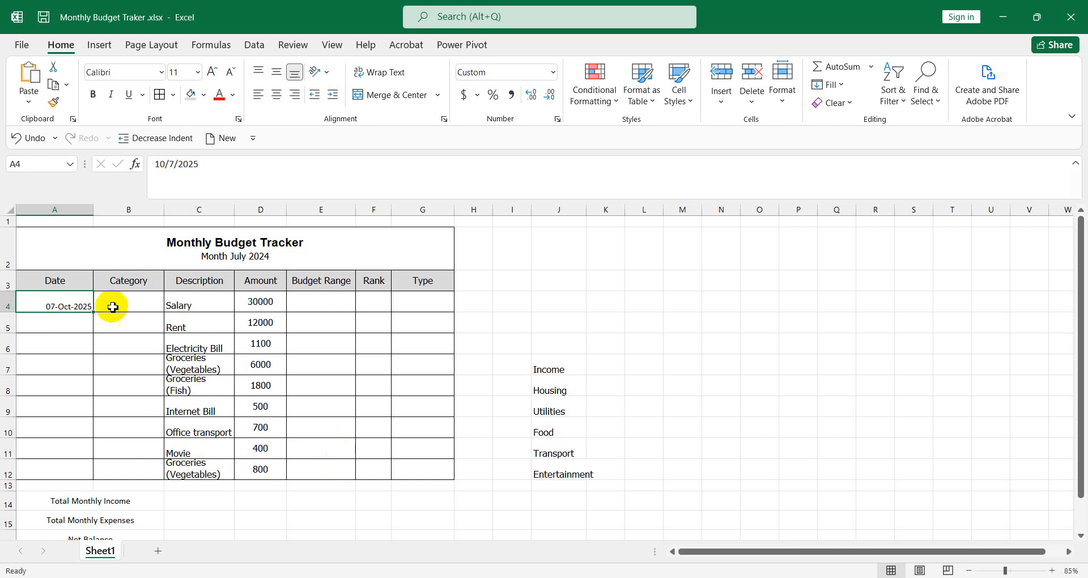
pyautogui.moveTo(94, 313); pyautogui.dragTo(92, 477)
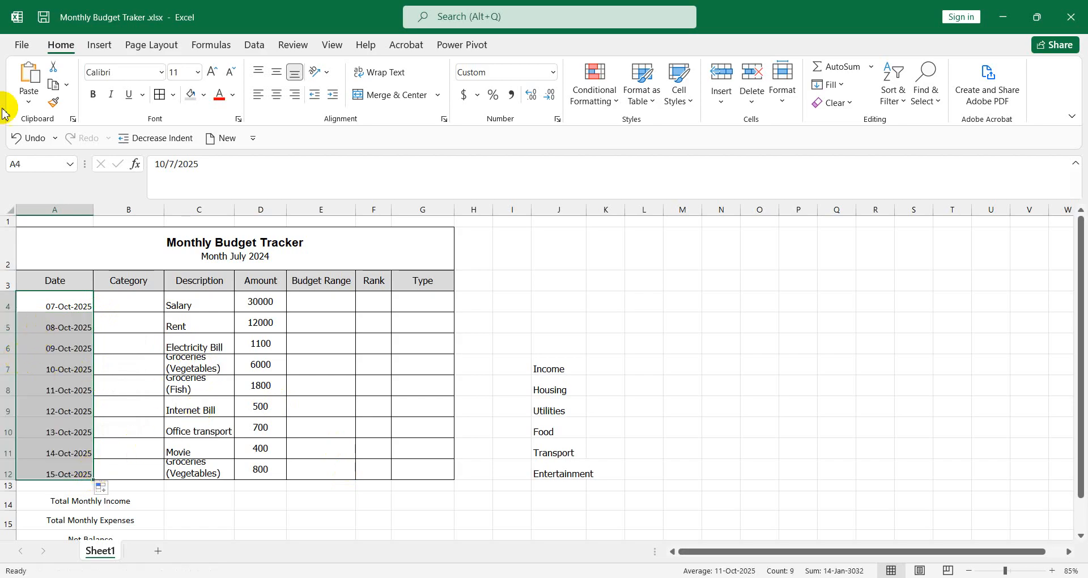
# Center the dates in A4:A12 horizontally and align them to the middle vertically.
pyautogui.click(276, 95)
pyautogui.click(277, 73)
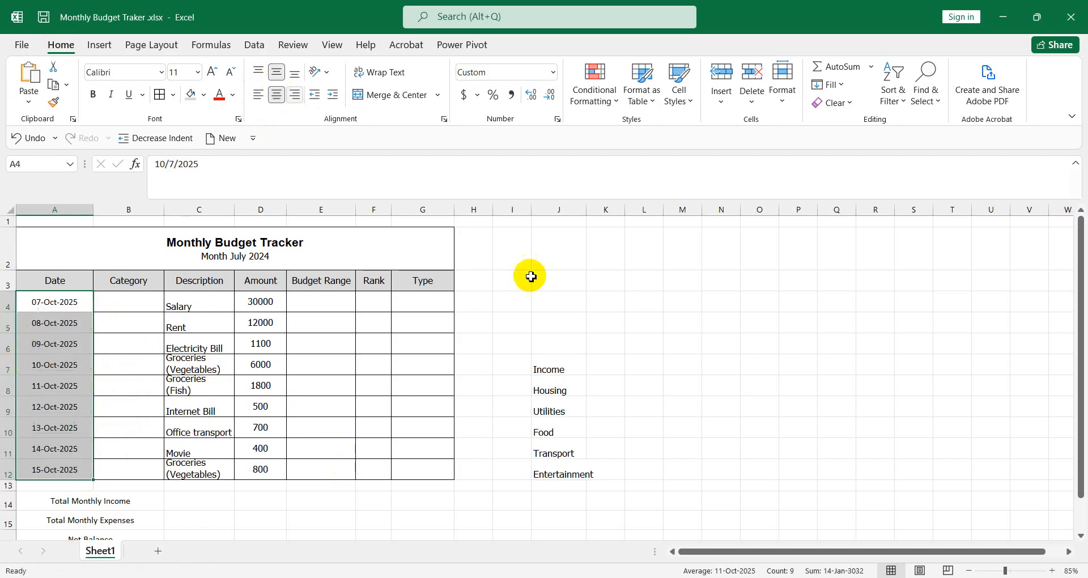
pyautogui.click(708, 345)
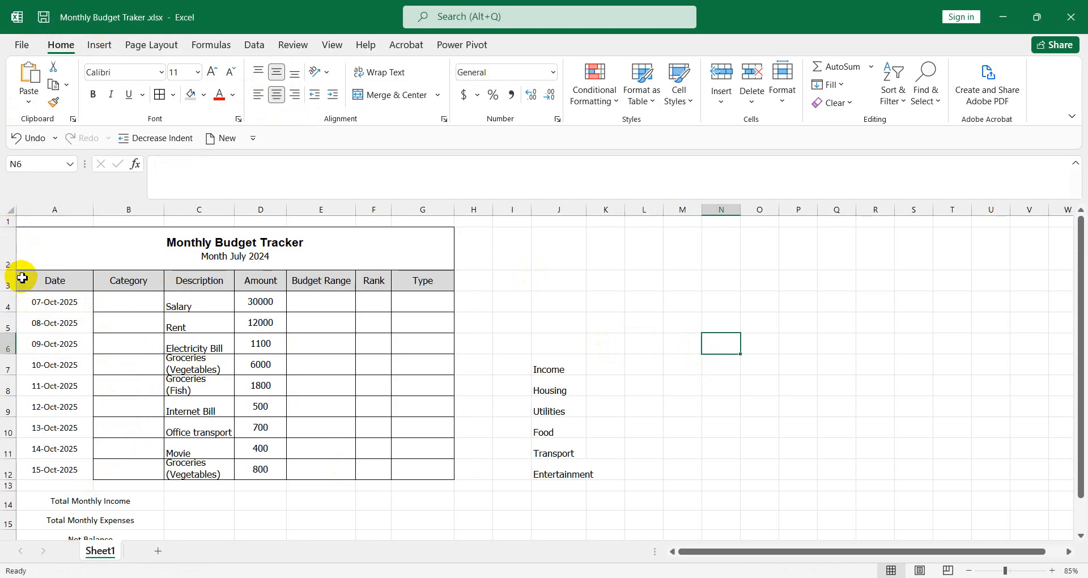
pyautogui.moveTo(24, 279); pyautogui.dragTo(47, 467)
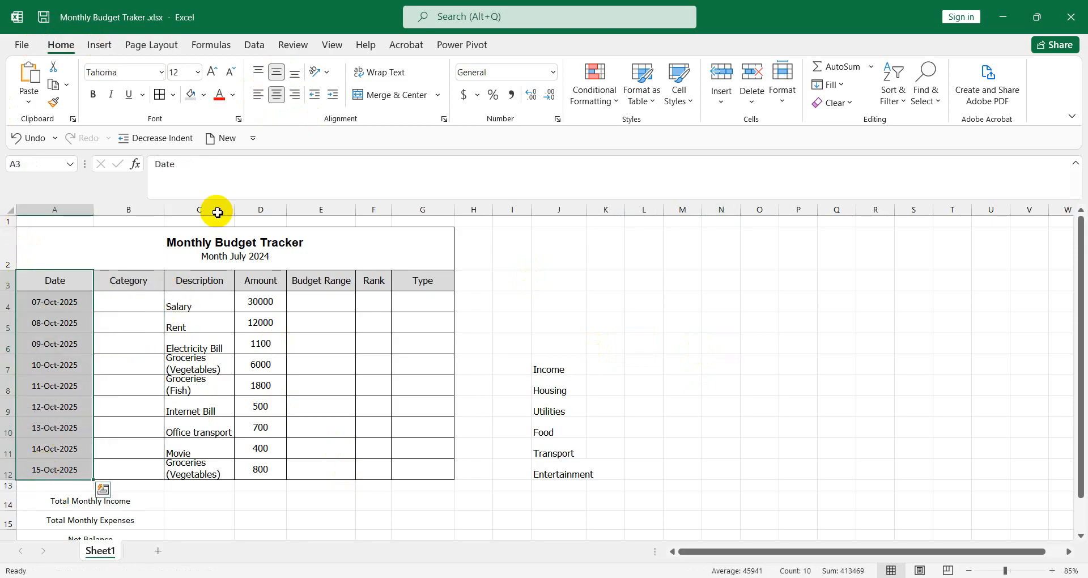
pyautogui.click(521, 384)
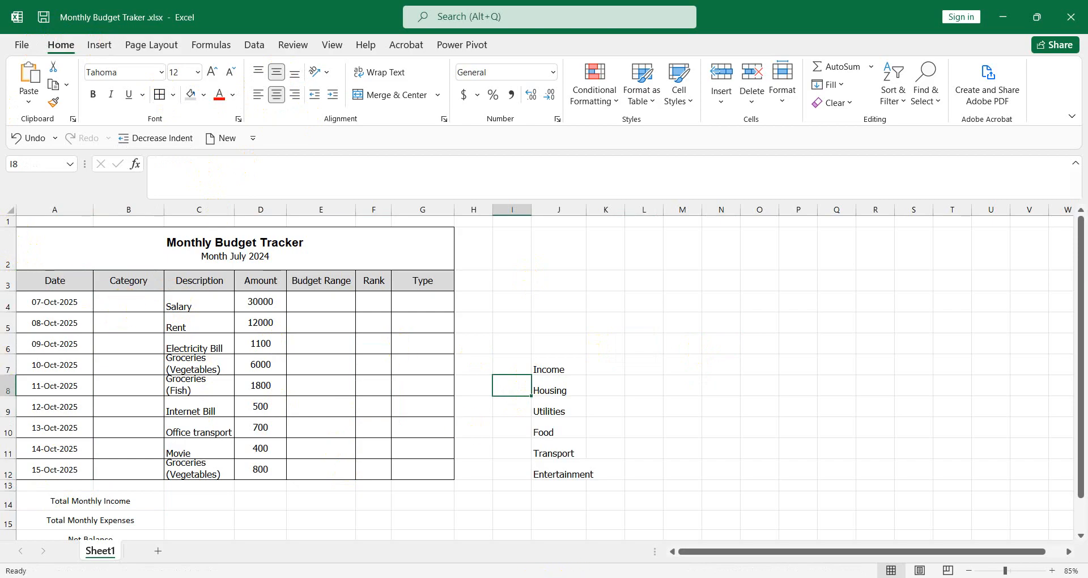
# Switch to Job-222.pdf and review the Category data validation requirement on page 5.
pyautogui.click(565, 562)
pyautogui.scroll(9, 419, 238)
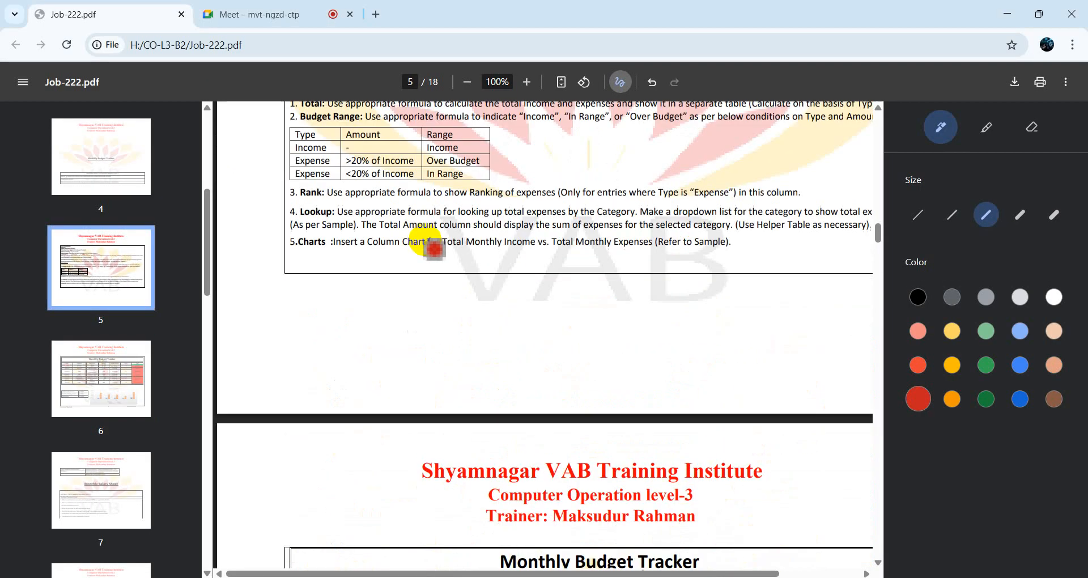
pyautogui.scroll(1, 409, 262)
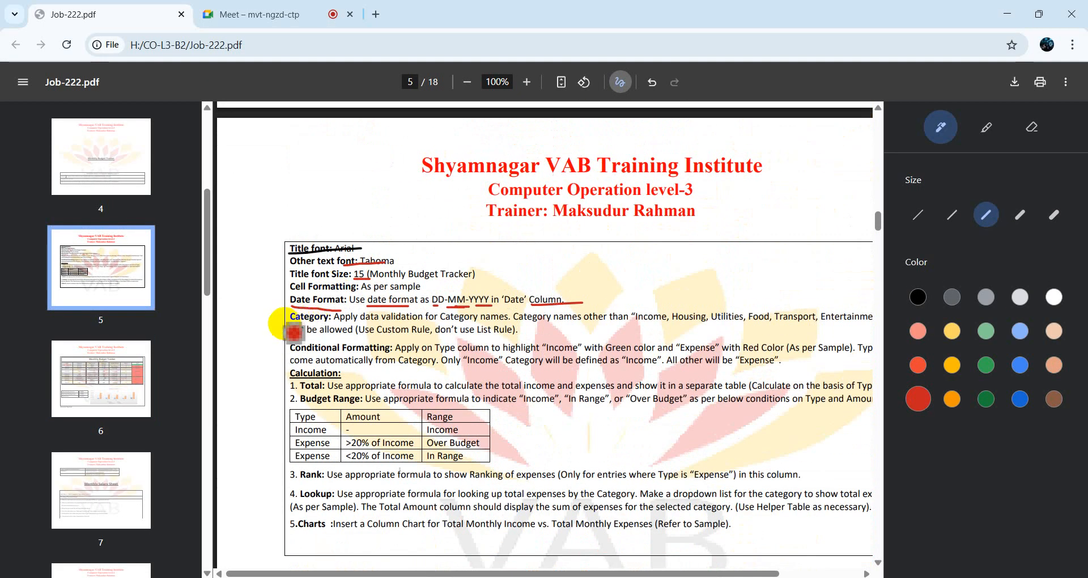
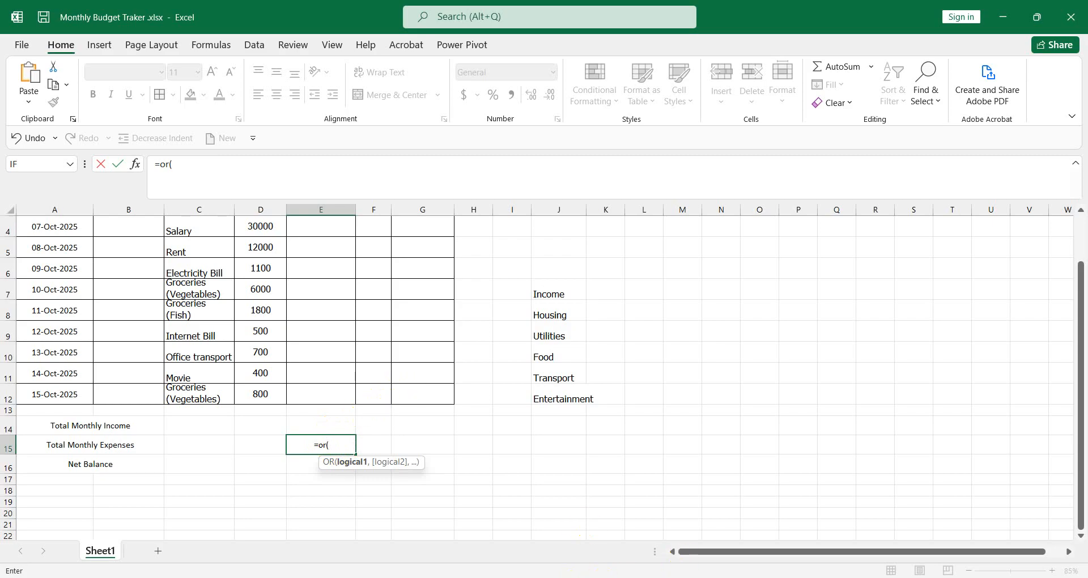
# Check the allowed category names in Job-222.pdf and add the condition B4="Income" to the OR formula in Excel cell E15.
pyautogui.click(546, 543)
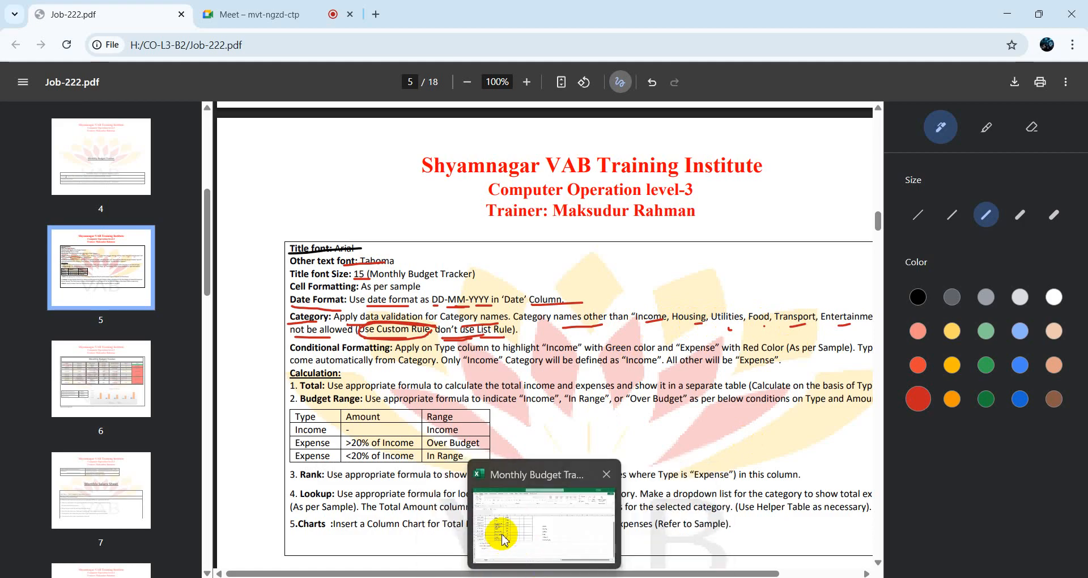
pyautogui.click(498, 461)
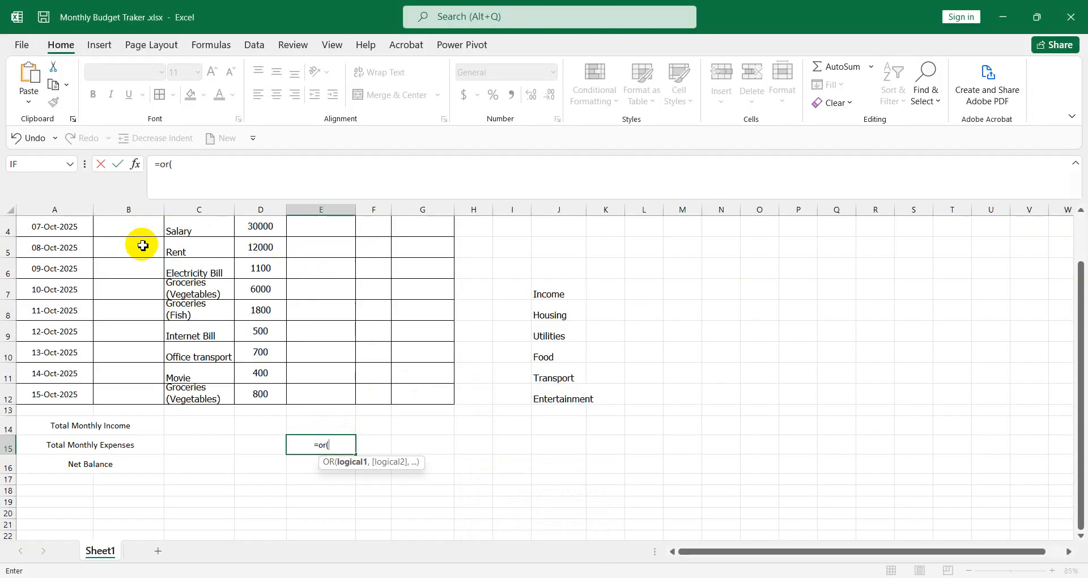
pyautogui.scroll(1, 143, 249)
pyautogui.scroll(-1, 142, 266)
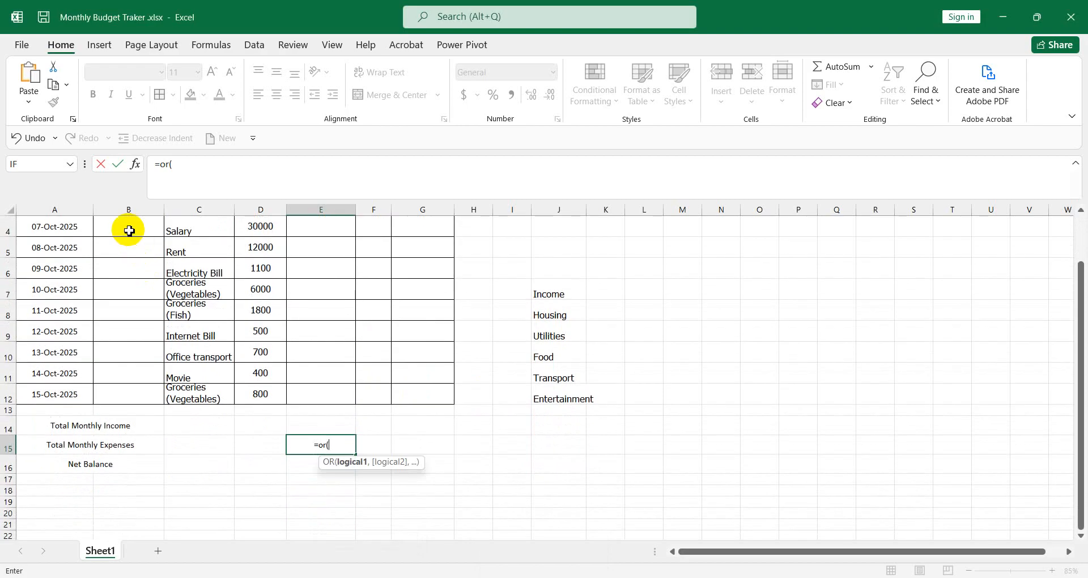
pyautogui.scroll(1, 130, 232)
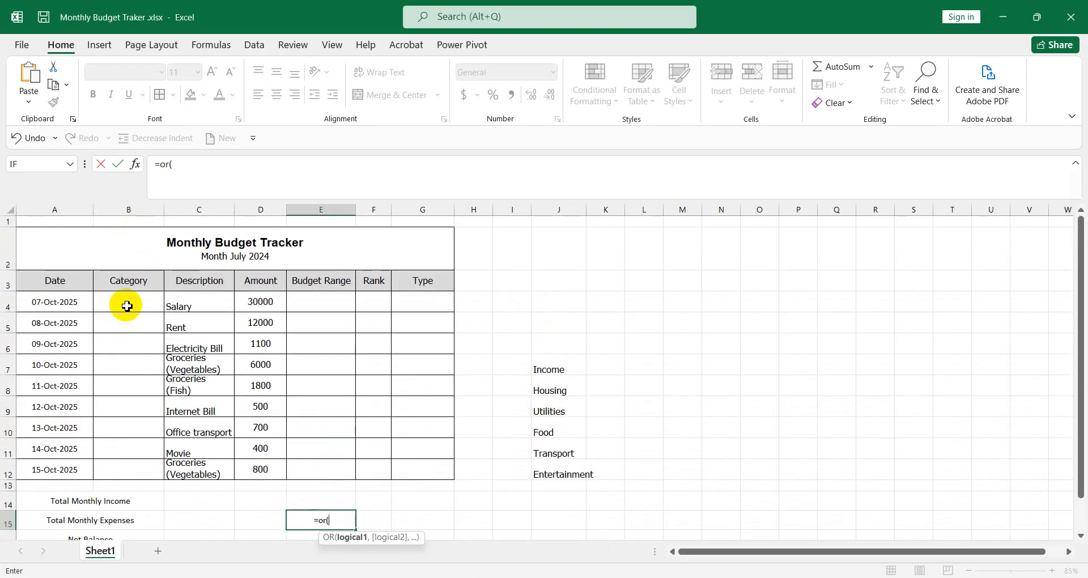
pyautogui.click(127, 305)
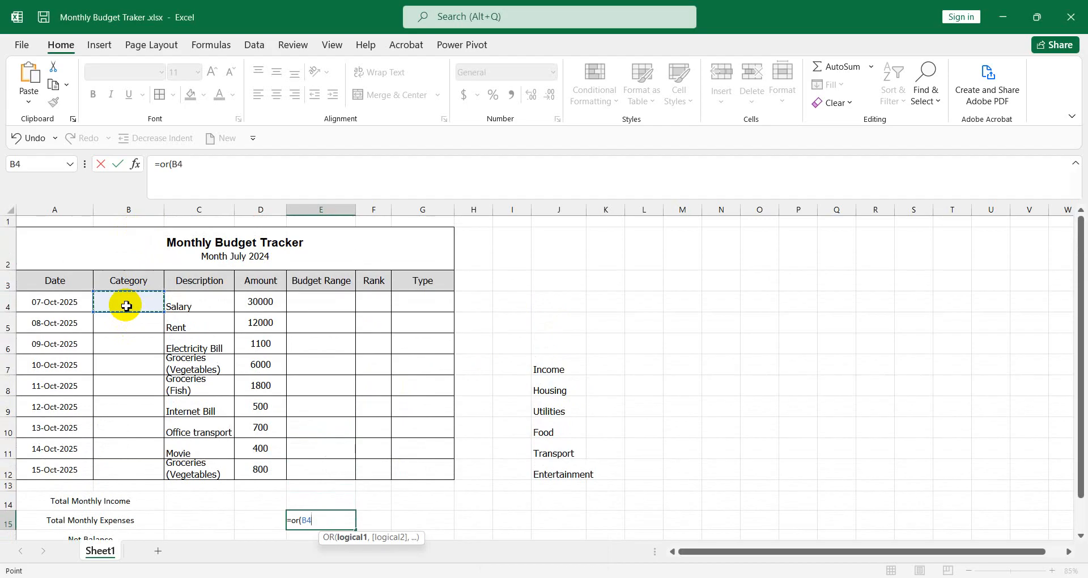
pyautogui.write('=')
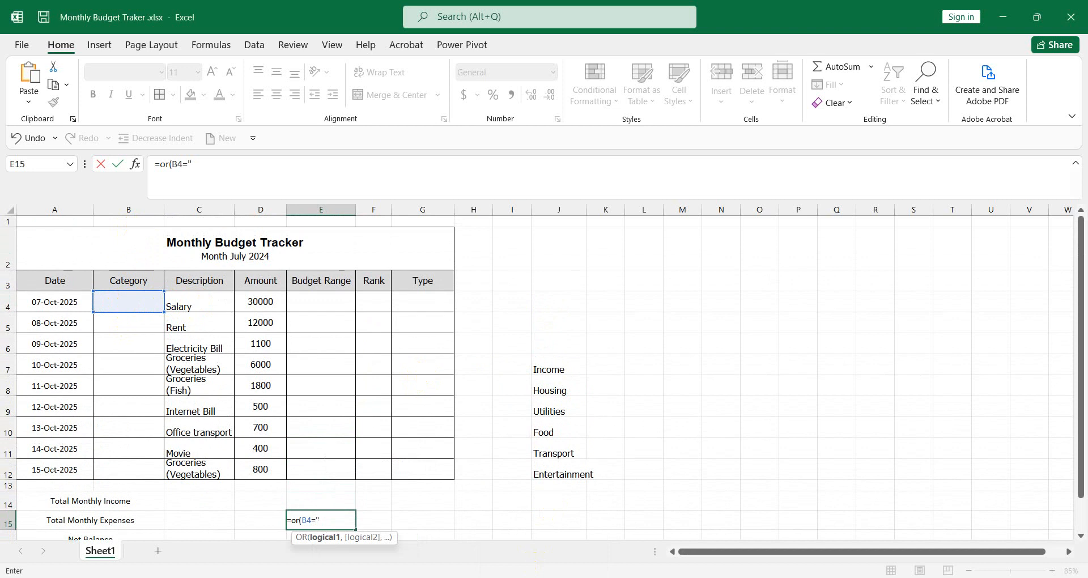
pyautogui.moveTo(567, 574)
pyautogui.click(493, 513)
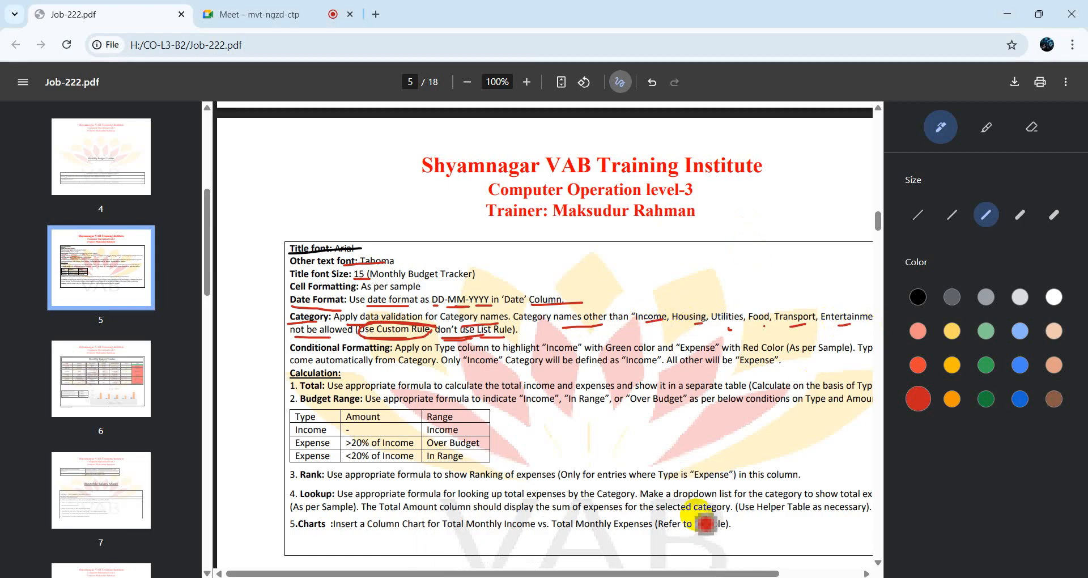
pyautogui.moveTo(565, 572)
pyautogui.click(539, 505)
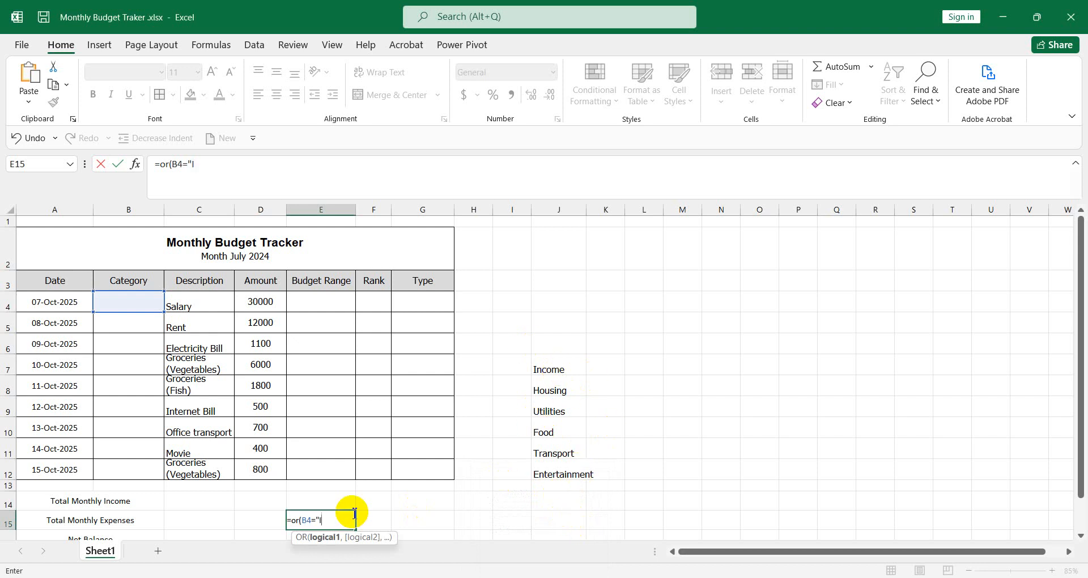
pyautogui.write('come')
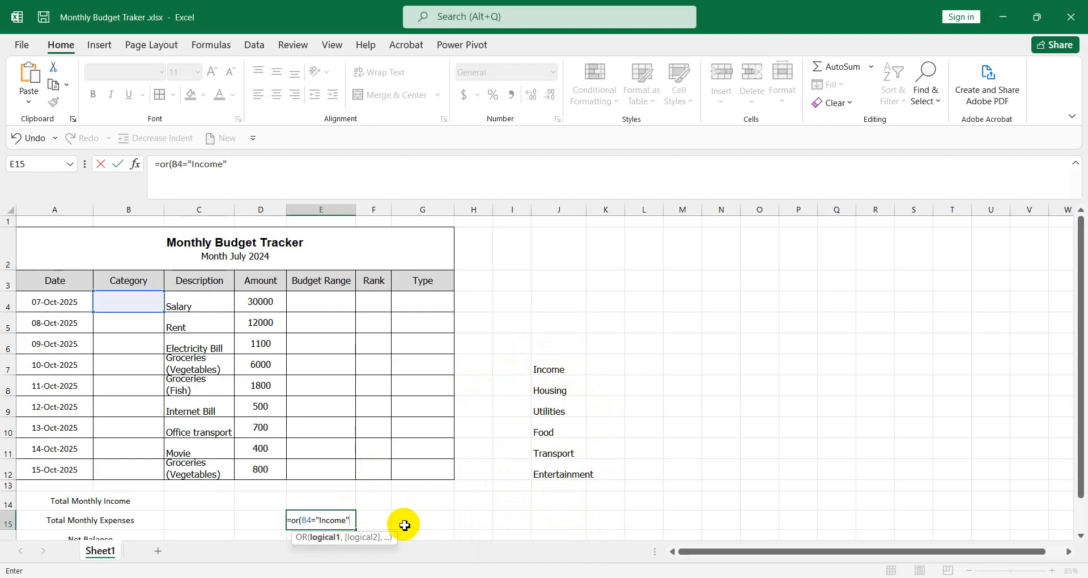
pyautogui.write(',')
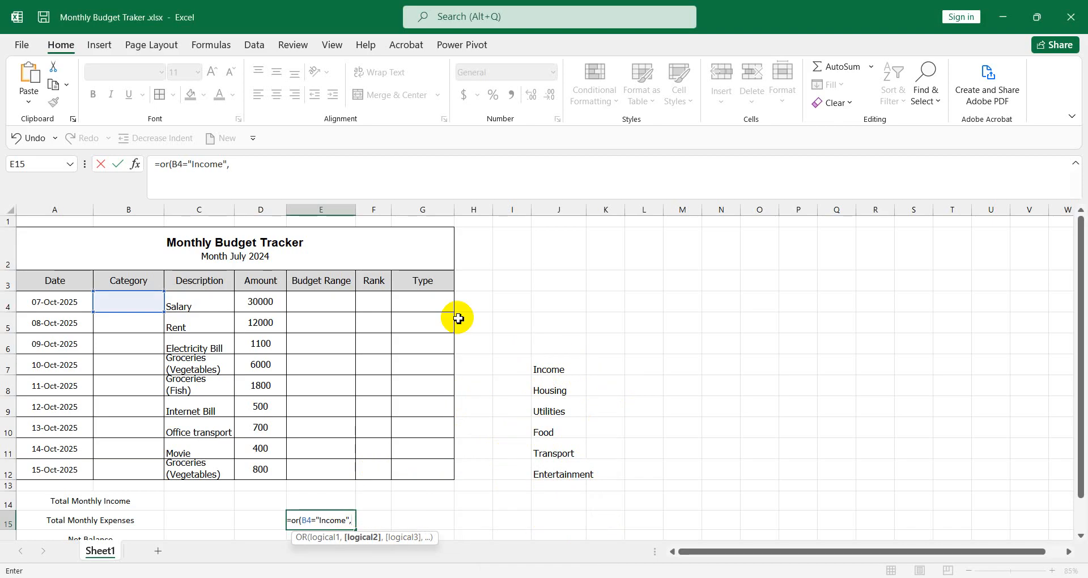
# Add the second condition B4="Housing" to the OR formula in cell E15.
pyautogui.click(124, 303)
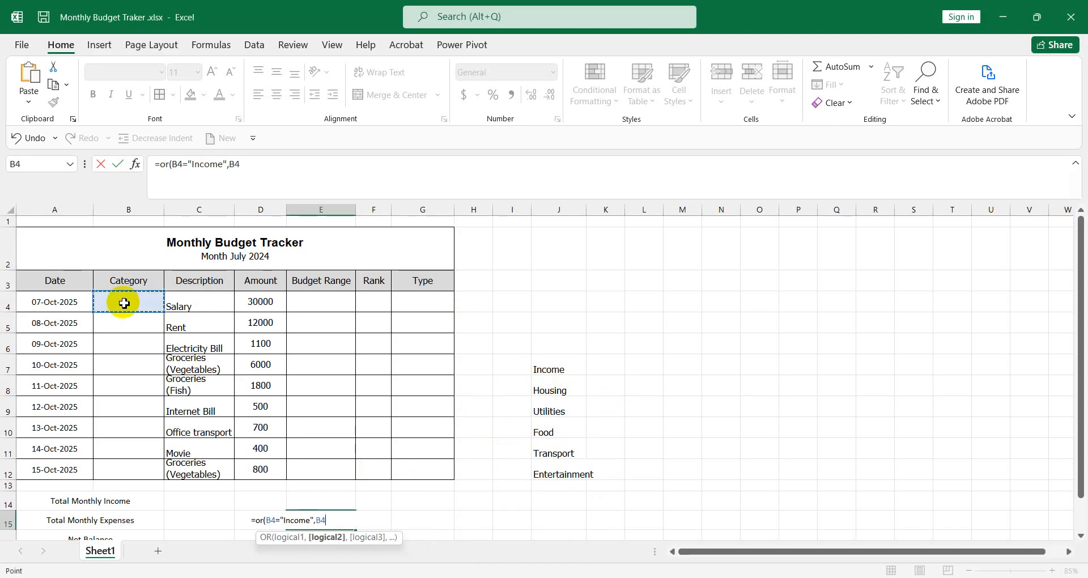
pyautogui.write('="H')
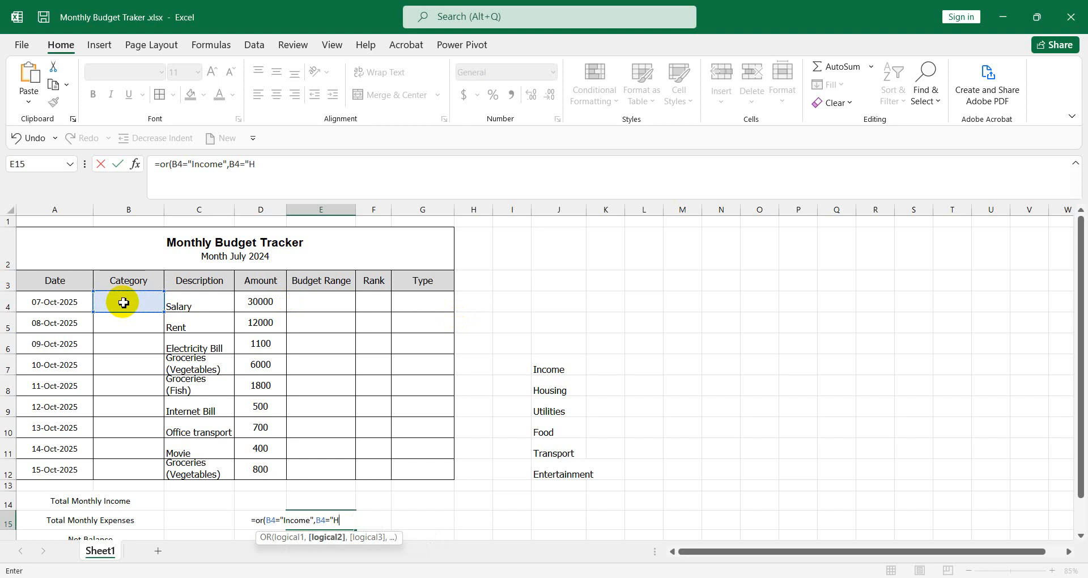
pyautogui.write('ousing",')
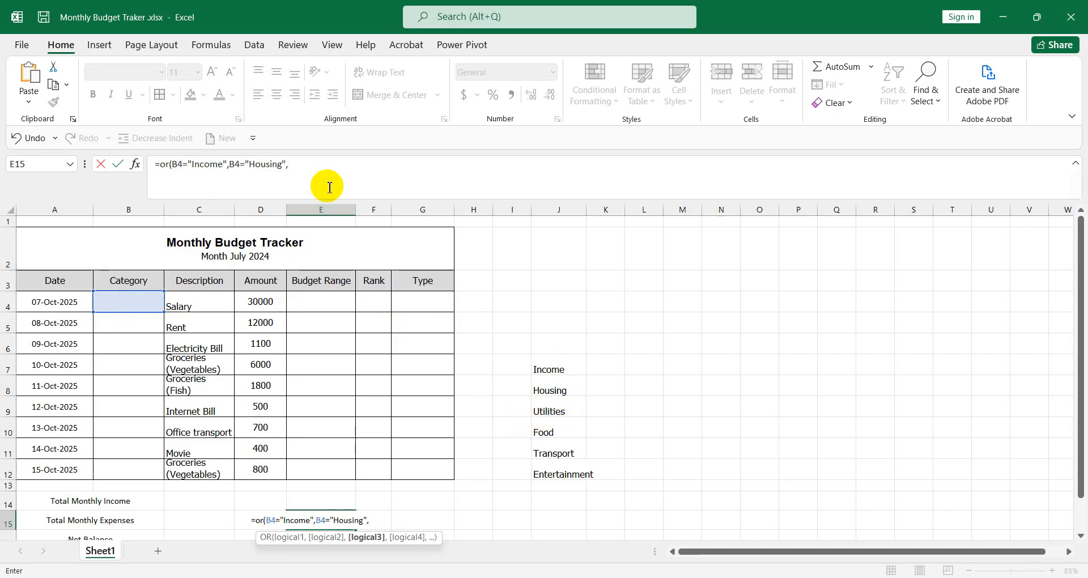
# Add the third condition B4="Utilities" to the OR formula in cell E15.
pyautogui.click(132, 302)
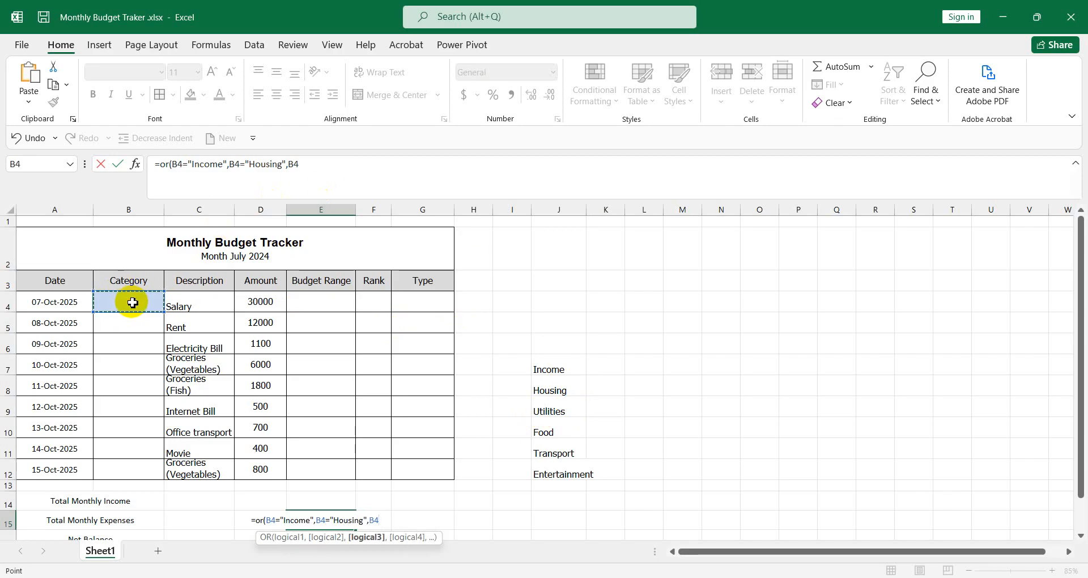
pyautogui.write('=')
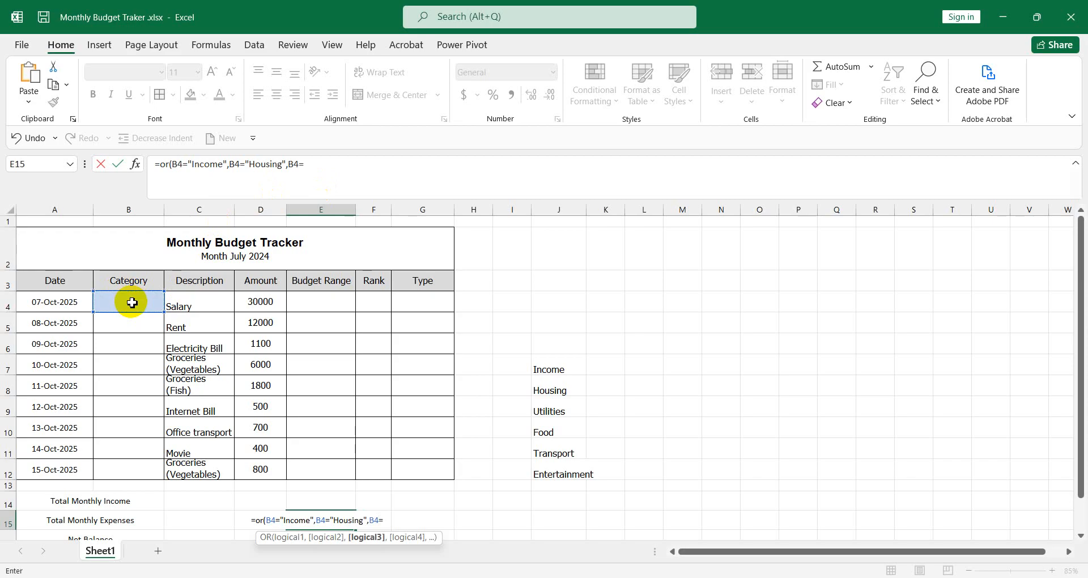
pyautogui.write('"U')
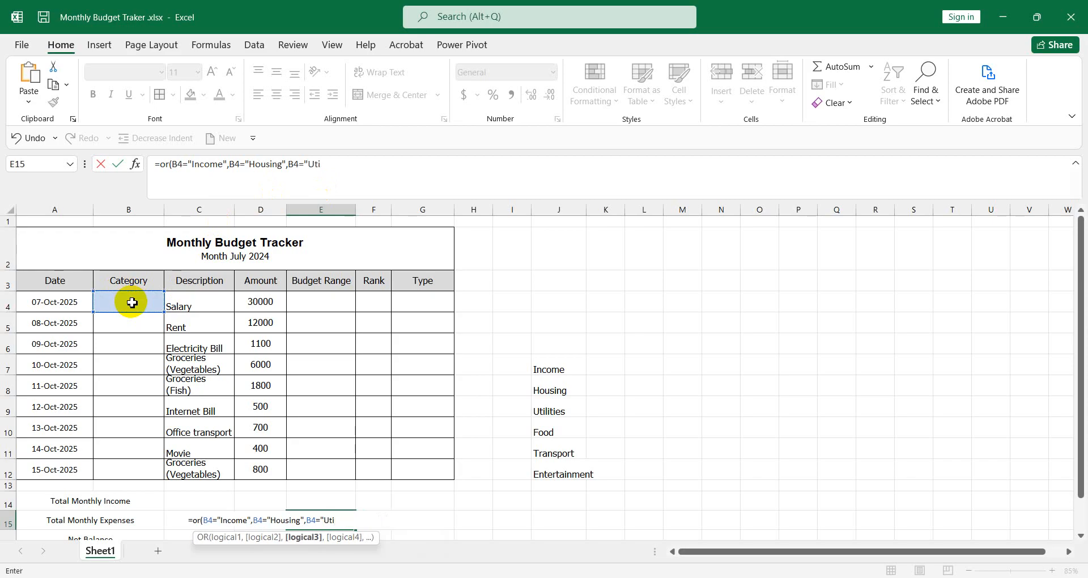
pyautogui.write('tilities')
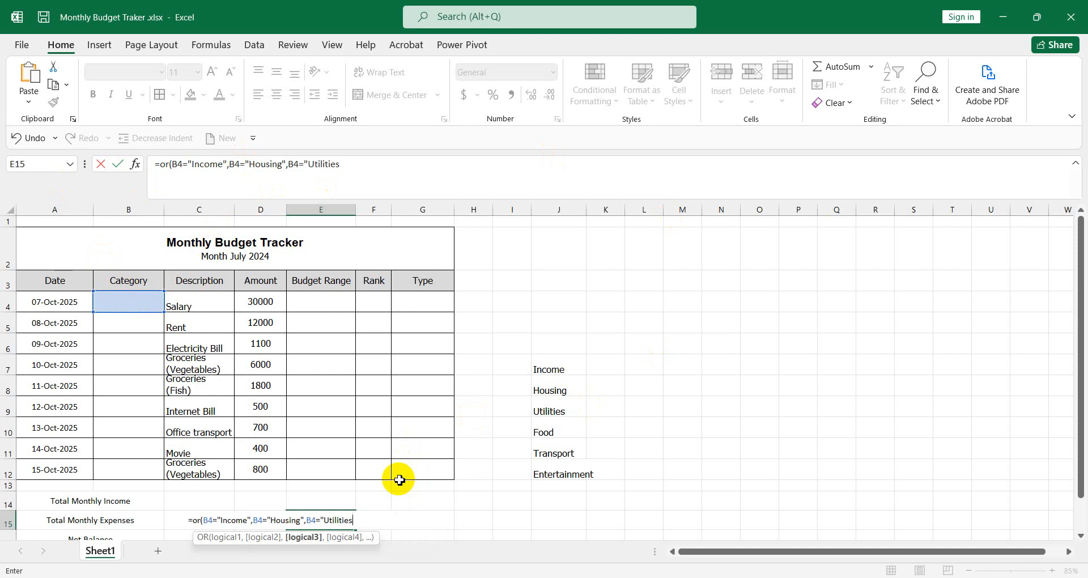
pyautogui.write(',')
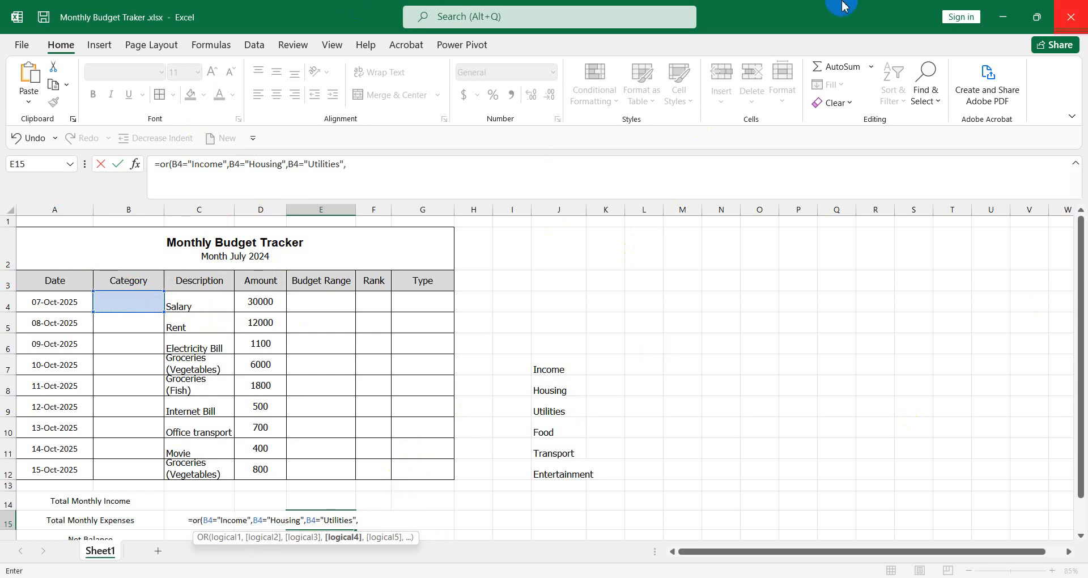
# Add the fourth condition B4="Food" to the OR formula in cell E15.
pyautogui.click(129, 301)
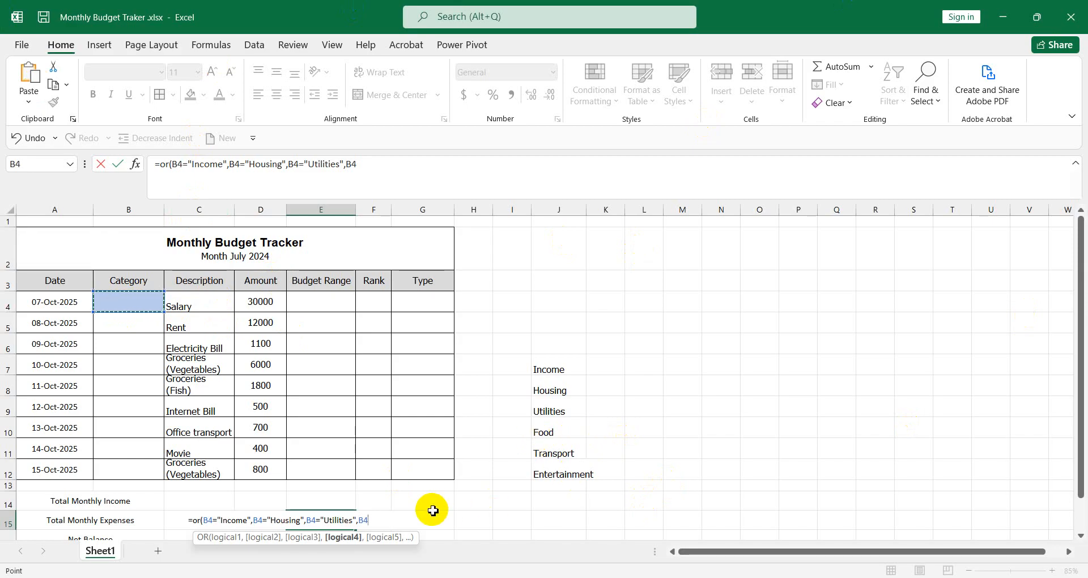
pyautogui.write('="Food"')
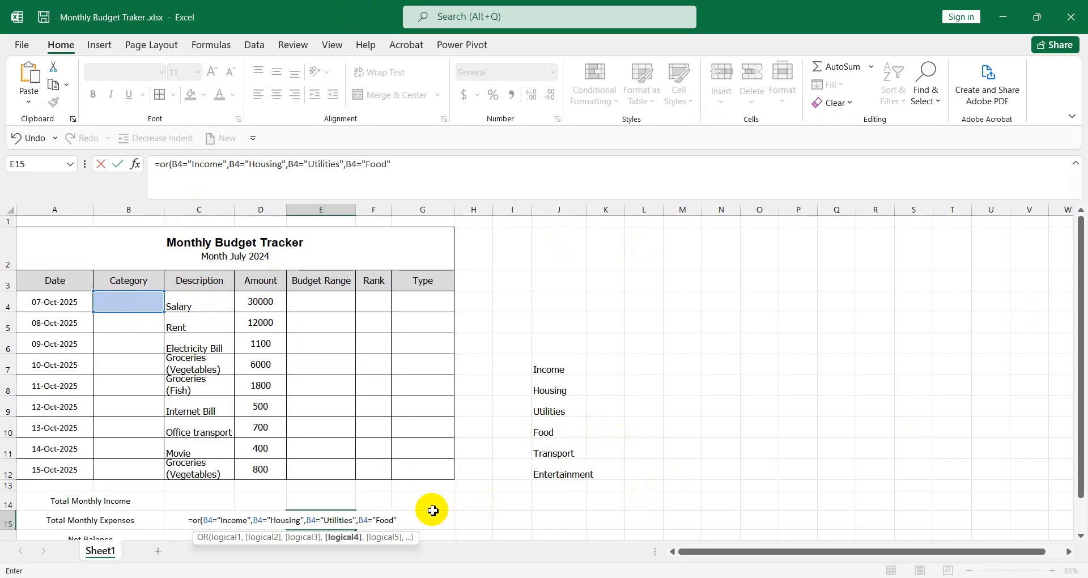
pyautogui.write(',')
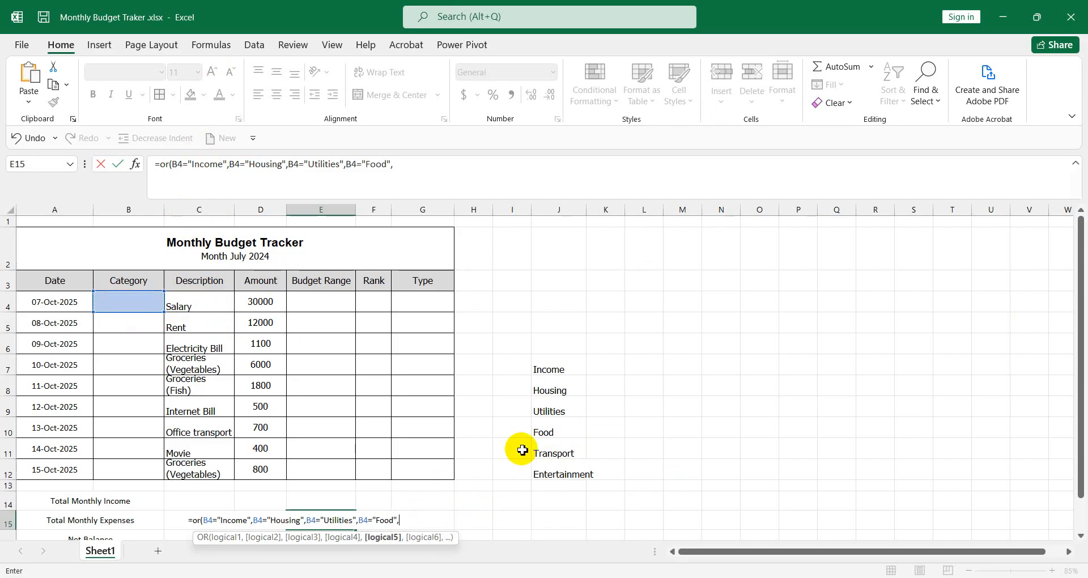
# Add the fifth condition B4="Transports" to the OR formula in cell E15.
pyautogui.click(124, 304)
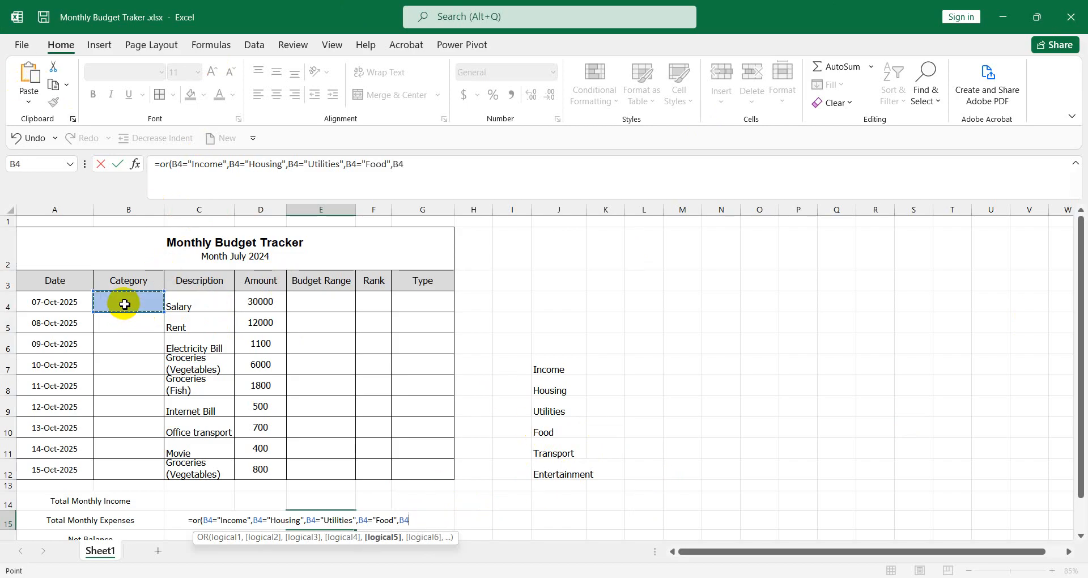
pyautogui.write('=')
pyautogui.write('"Trans')
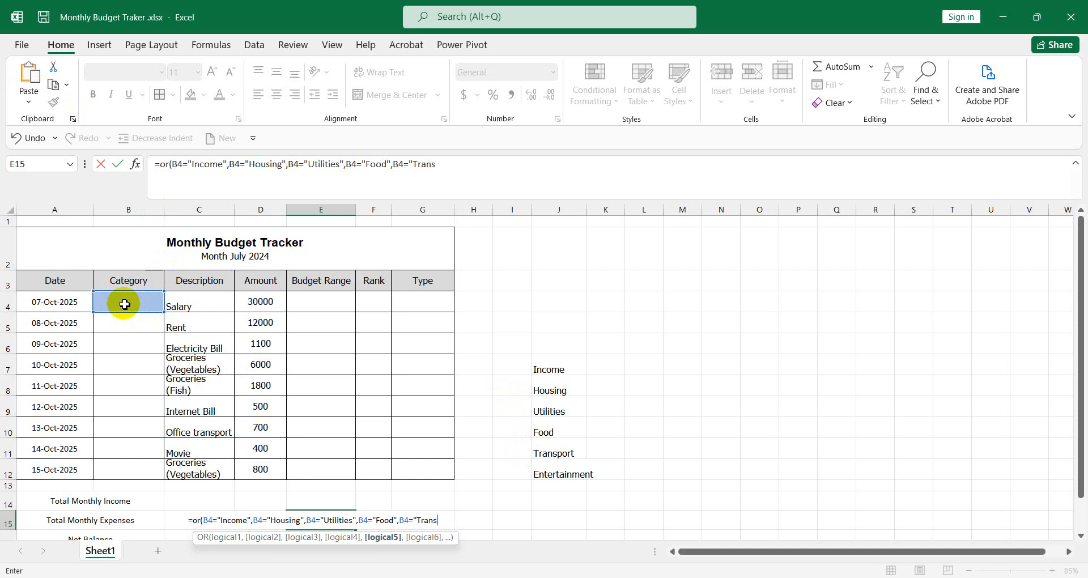
pyautogui.write('ports')
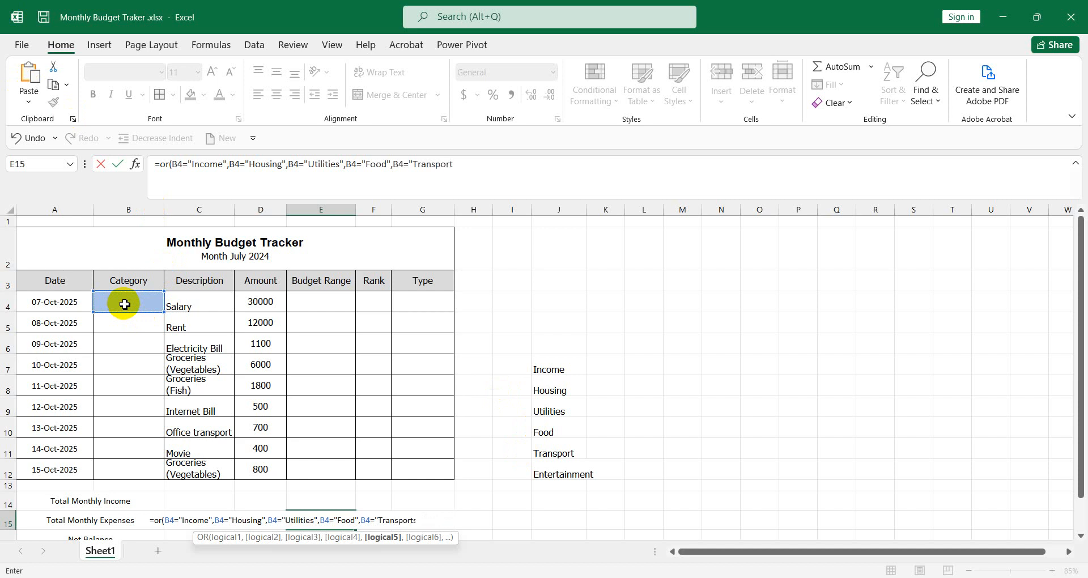
pyautogui.write('"')
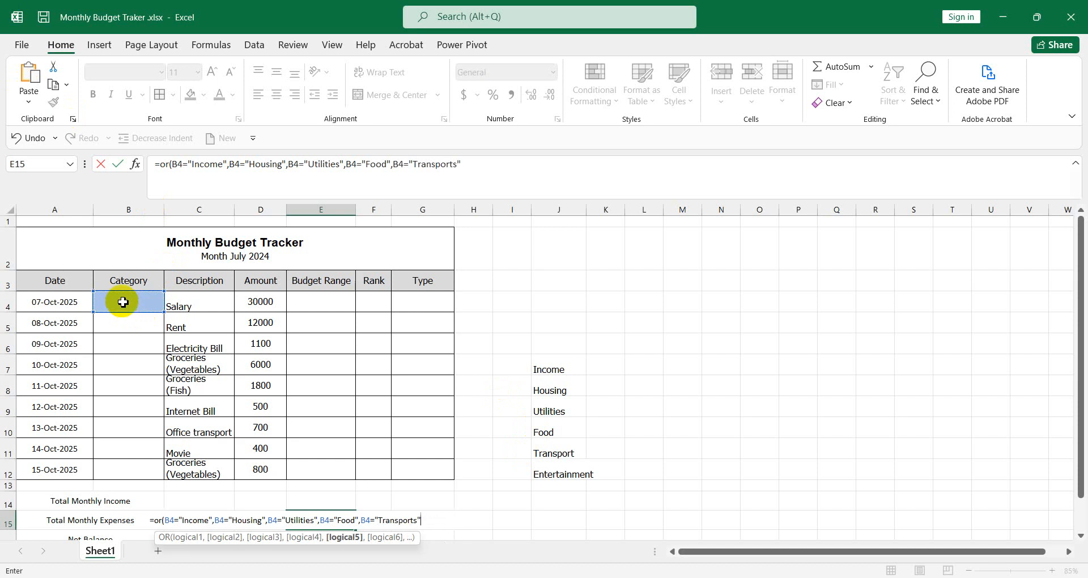
pyautogui.write(',')
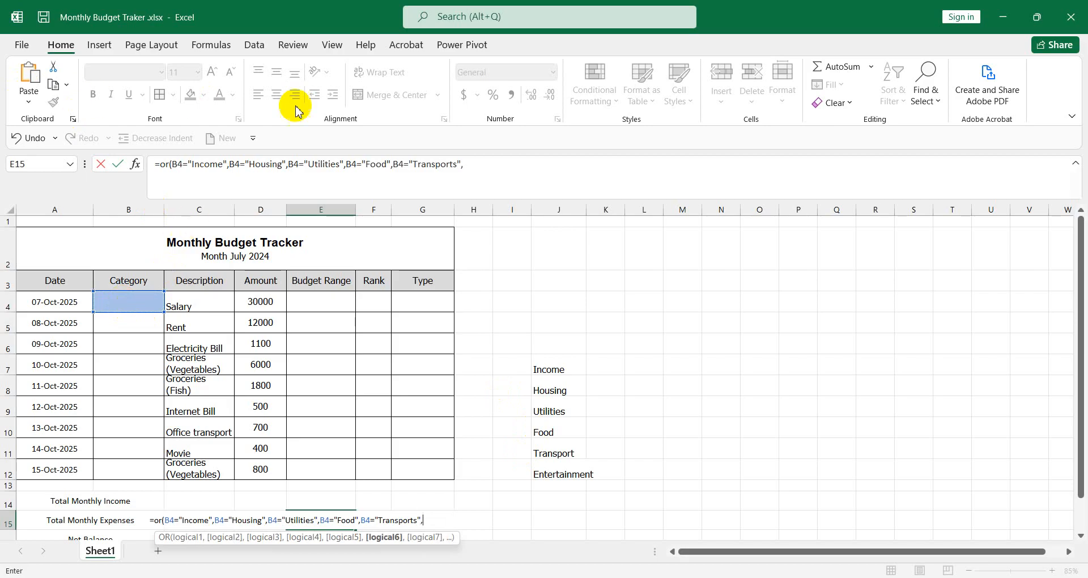
# Add the last condition B4="Entertainment" to the OR formula in E15, close the parenthesis and enter the formula.
pyautogui.click(492, 168)
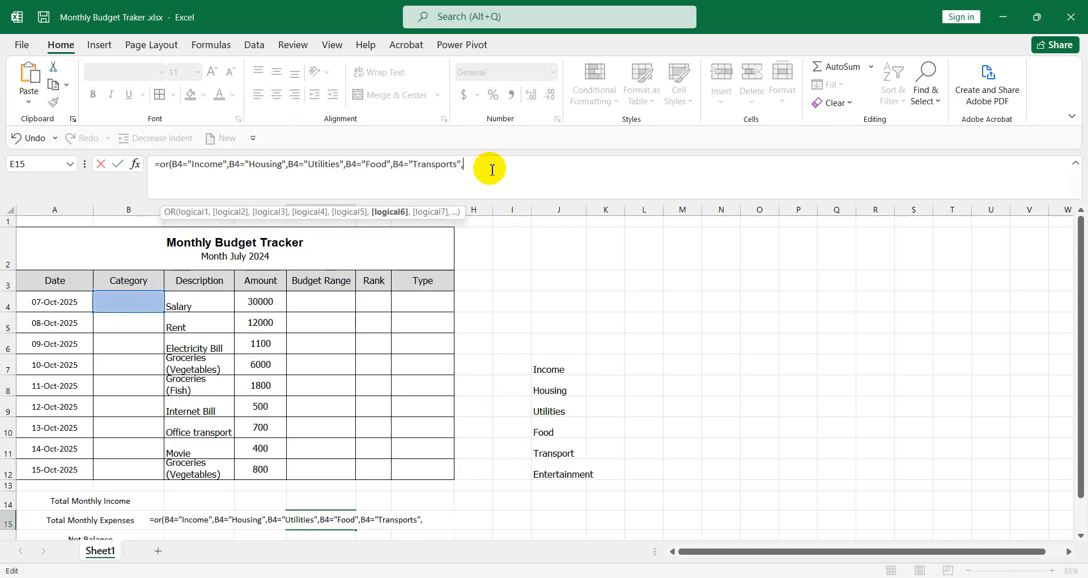
pyautogui.click(123, 301)
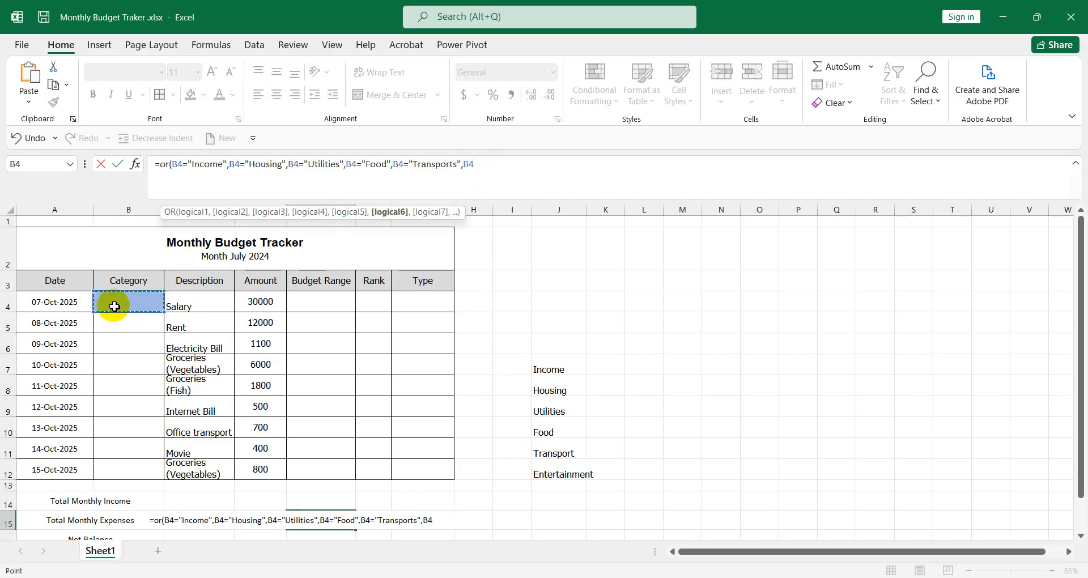
pyautogui.write('="')
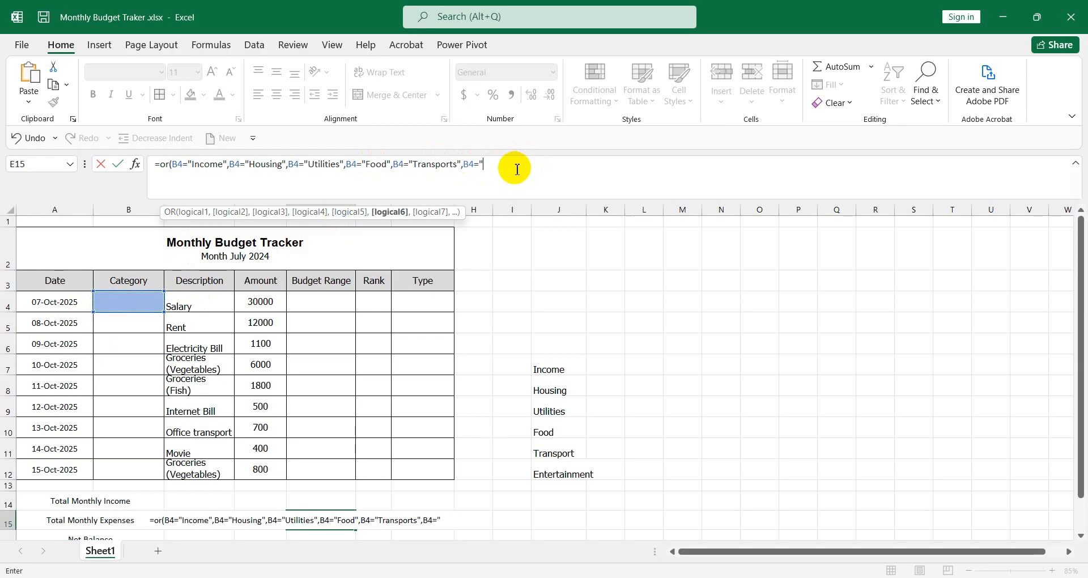
pyautogui.write('Entertainment')
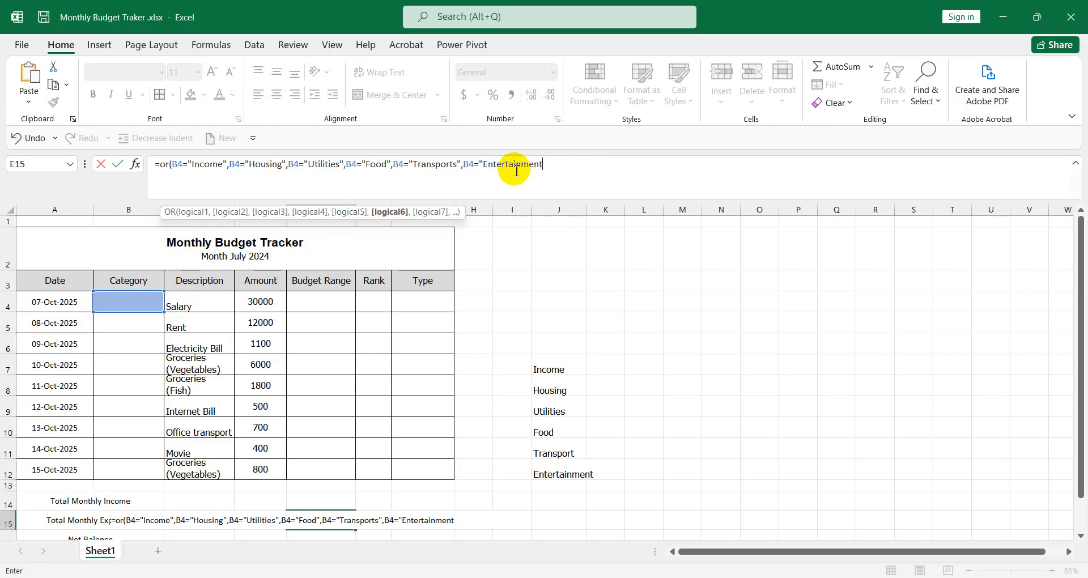
pyautogui.write('")')
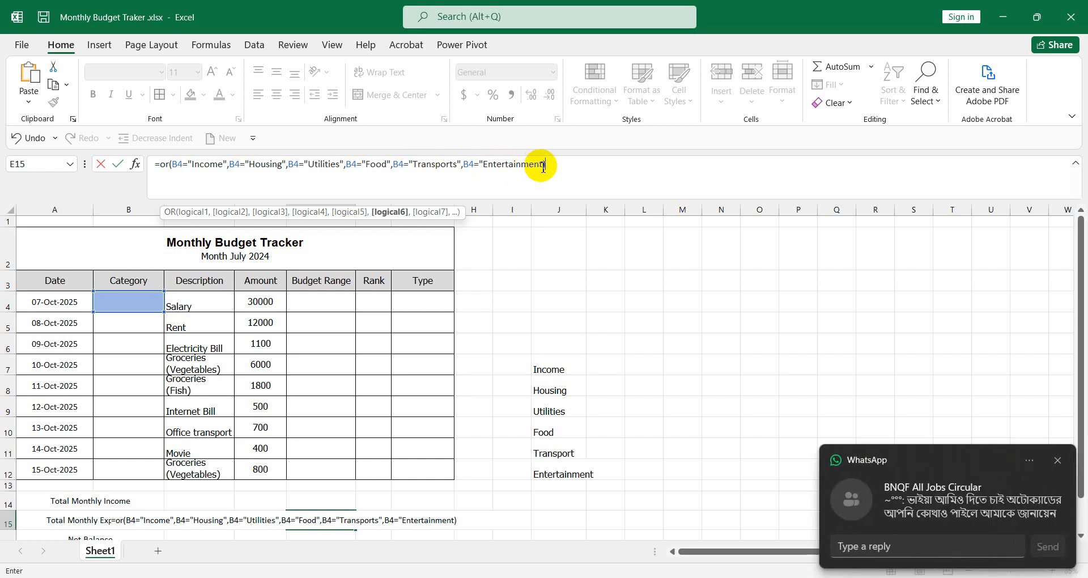
pyautogui.click(543, 166)
pyautogui.press('Return')
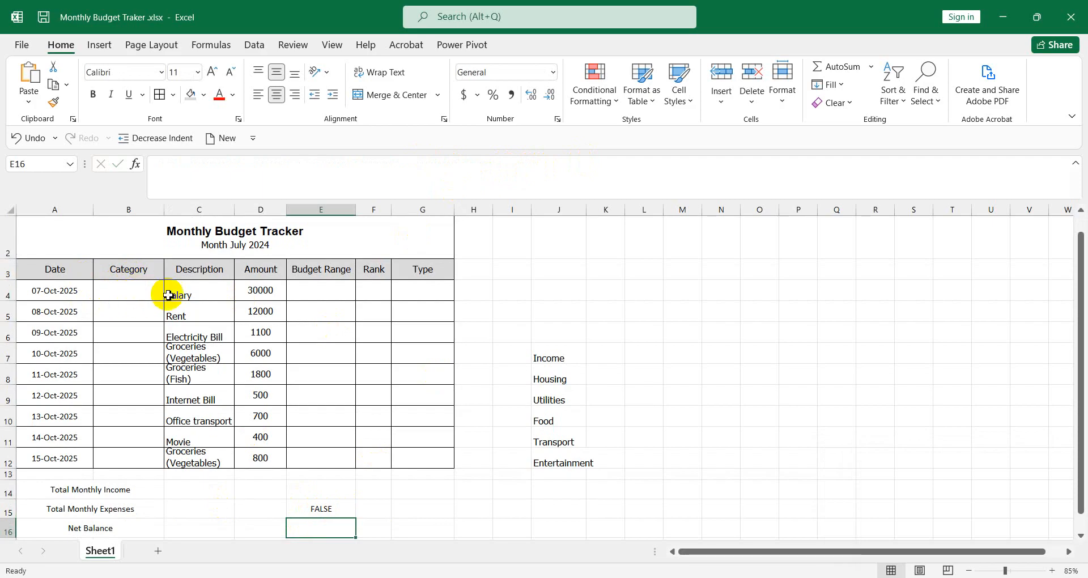
pyautogui.click(558, 357)
pyautogui.hotkey('ctrl', 'c')
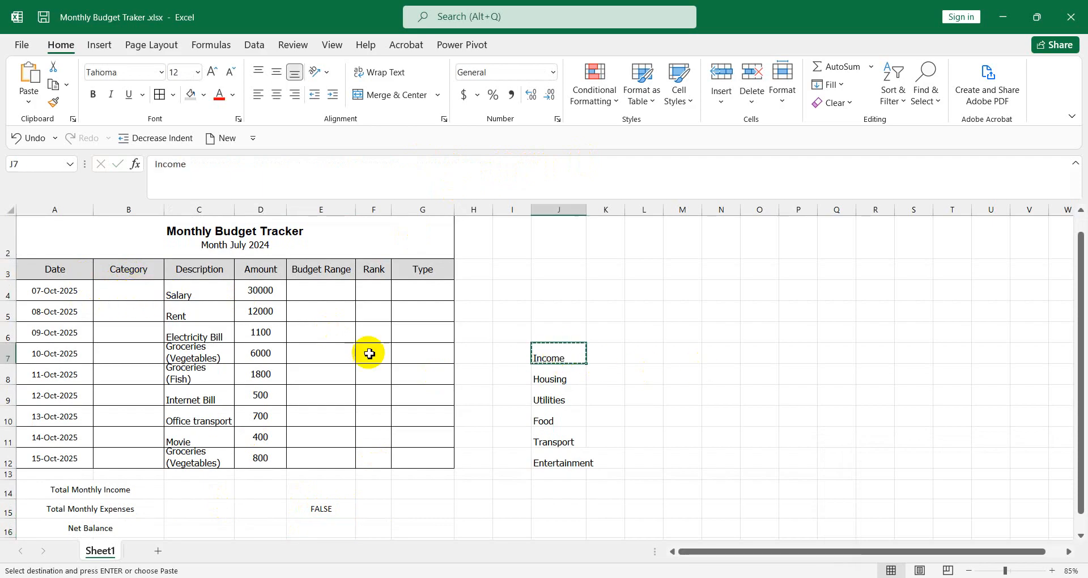
pyautogui.click(137, 295)
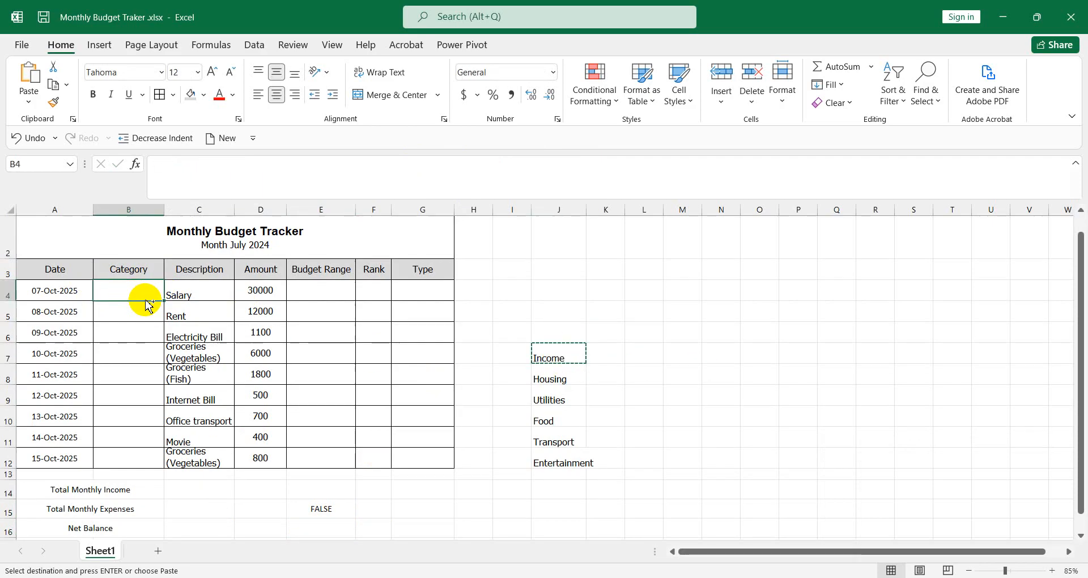
pyautogui.hotkey('ctrl', 'c')
pyautogui.click(414, 490)
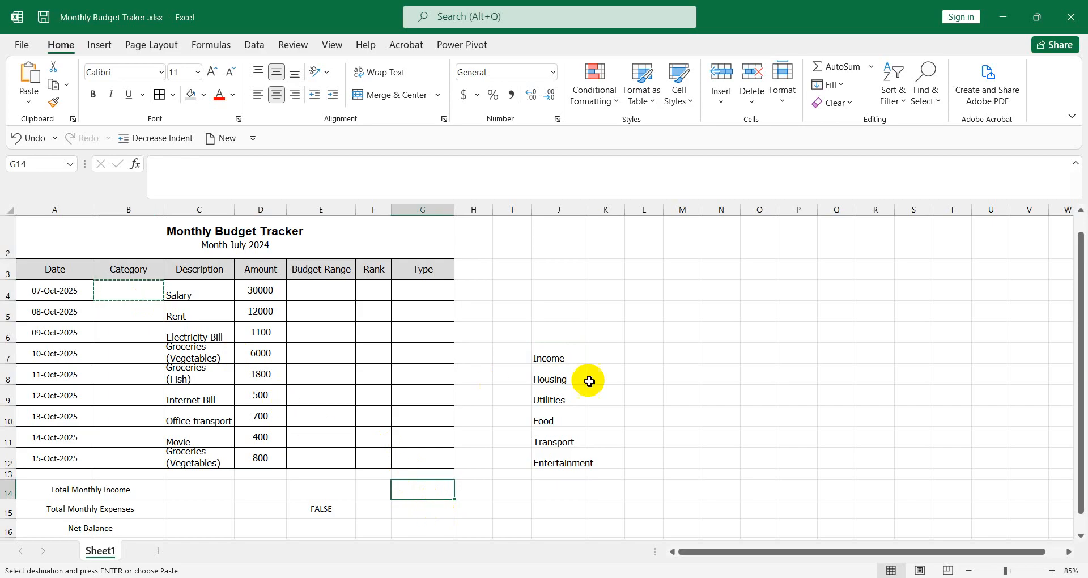
# Copy Income from cell J7 into Category cell B4 to test the OR formula.
pyautogui.click(560, 357)
pyautogui.hotkey('ctrl', 'c')
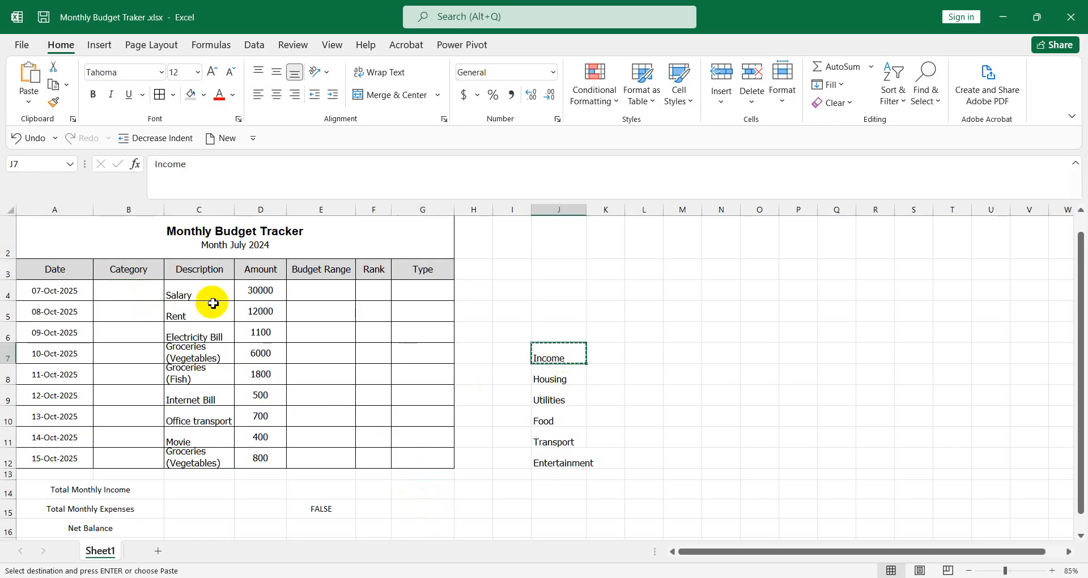
pyautogui.click(124, 290)
pyautogui.hotkey('ctrl', 'v')
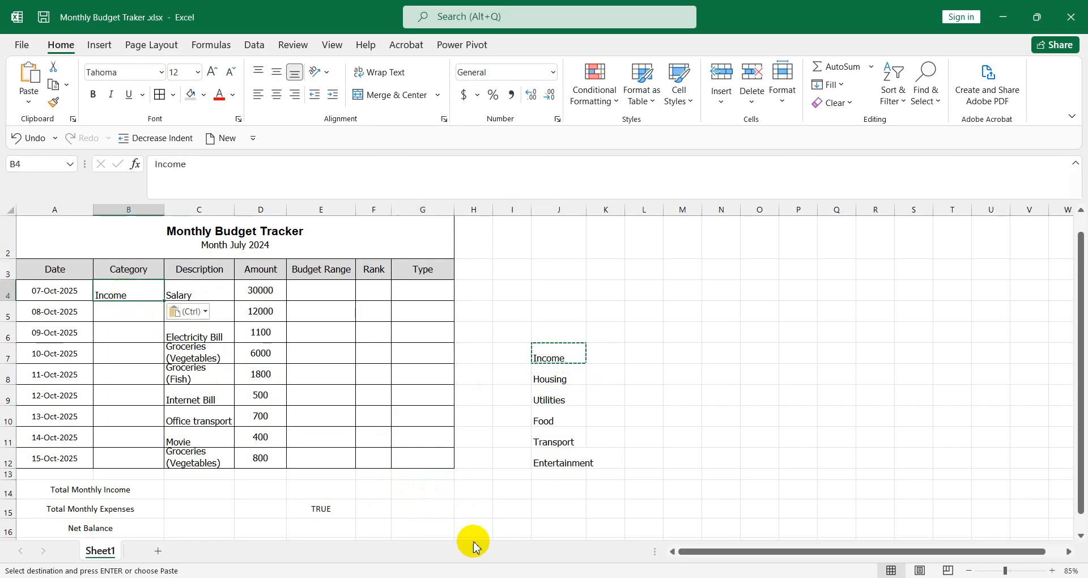
pyautogui.click(410, 508)
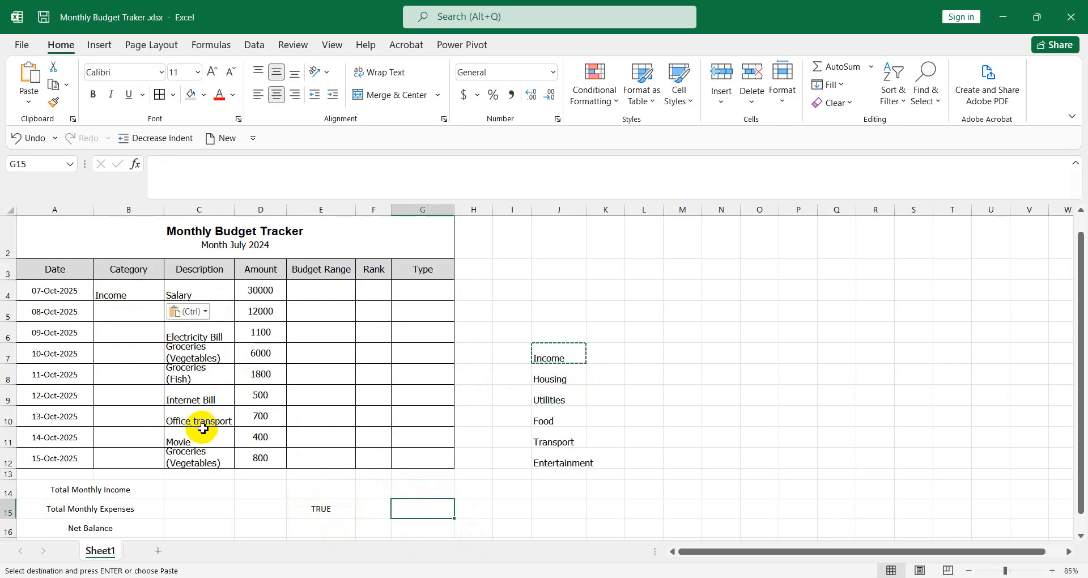
# Copy the full text of the OR formula from cell E15 and leave the cell unchanged.
pyautogui.click(321, 508)
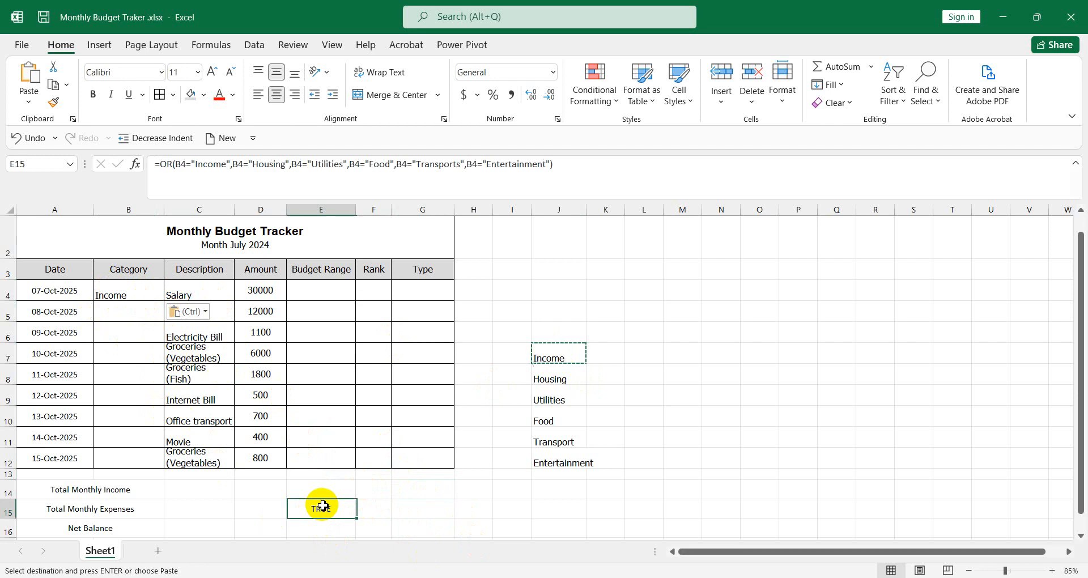
pyautogui.moveTo(157, 165); pyautogui.dragTo(589, 170)
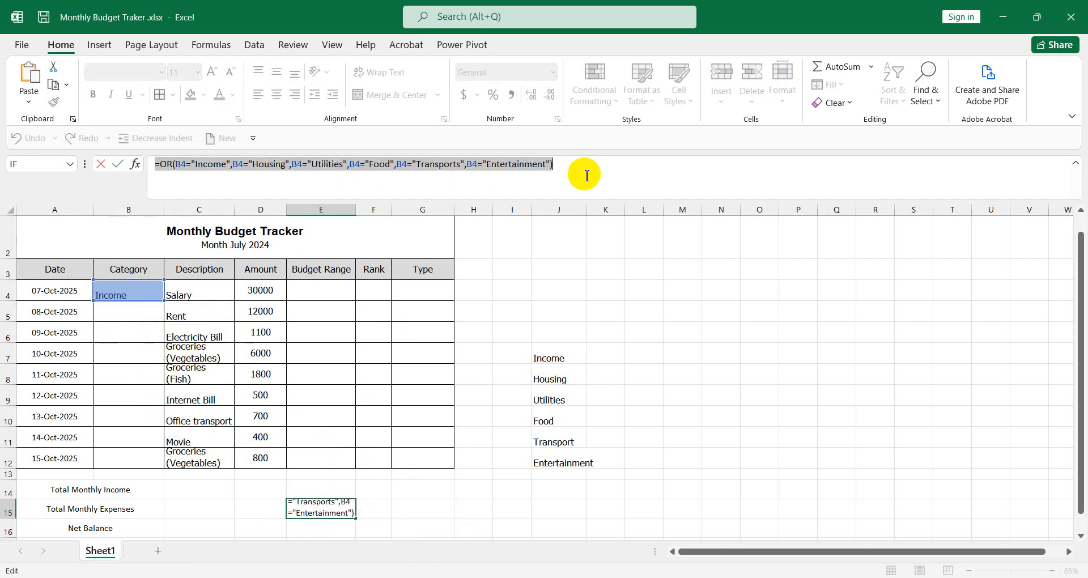
pyautogui.press('Return')
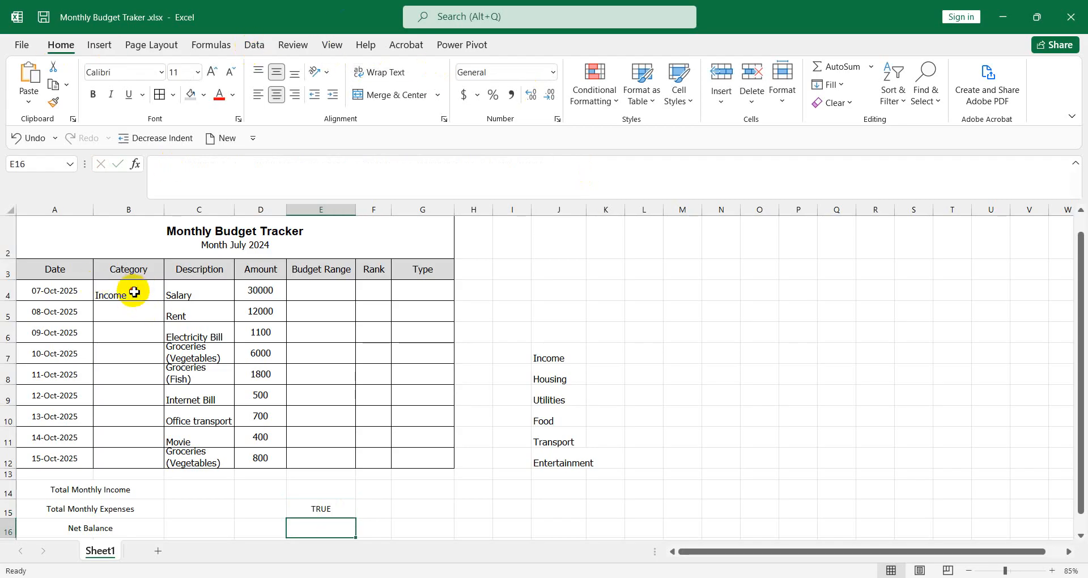
# Apply a Custom data validation rule to Category cells B4:B12, pasting the copied OR formula as its formula.
pyautogui.moveTo(135, 292); pyautogui.dragTo(134, 456)
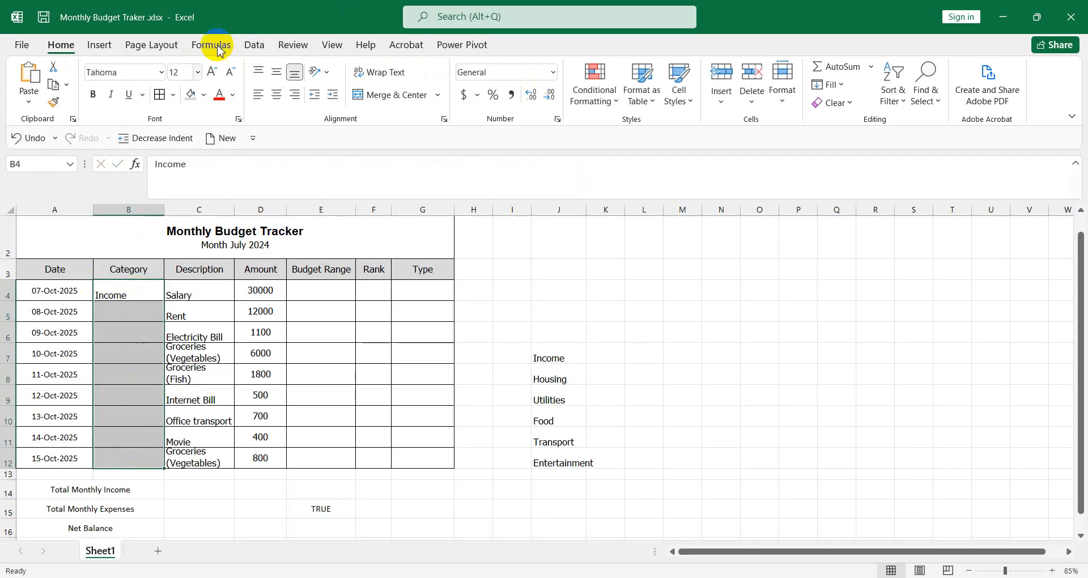
pyautogui.click(253, 45)
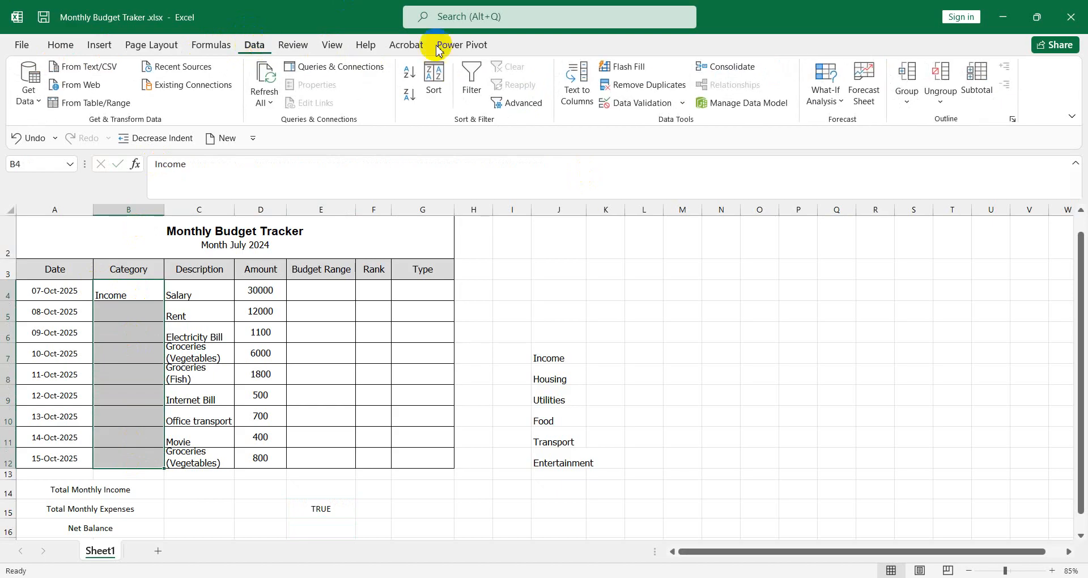
pyautogui.click(683, 104)
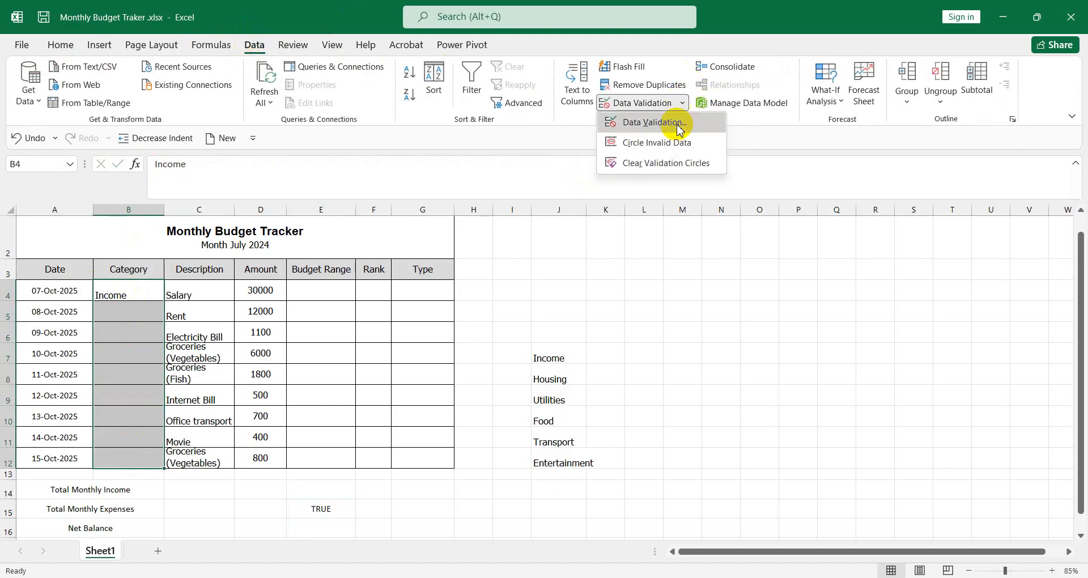
pyautogui.click(678, 127)
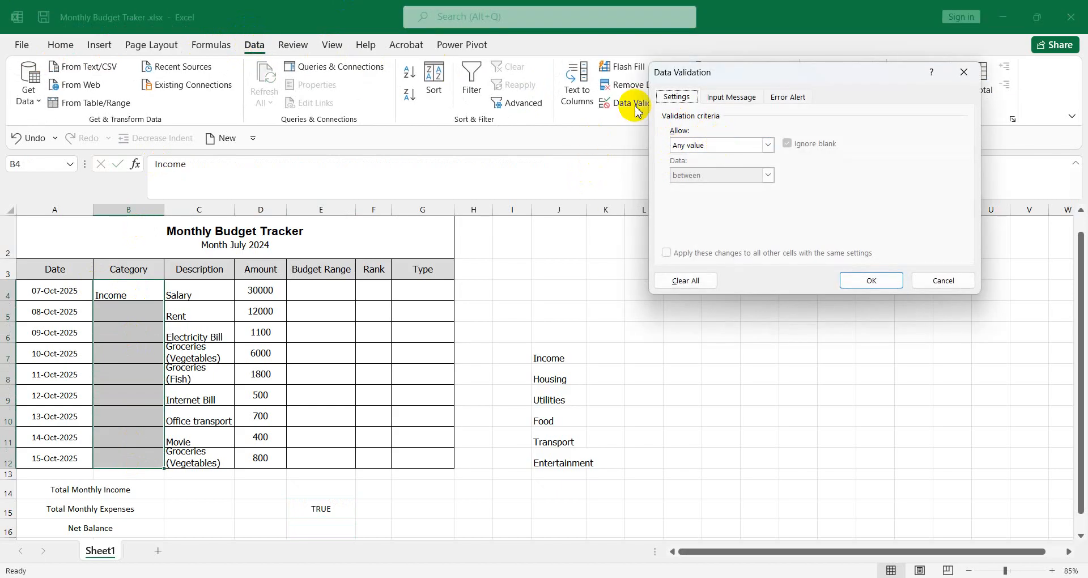
pyautogui.click(767, 145)
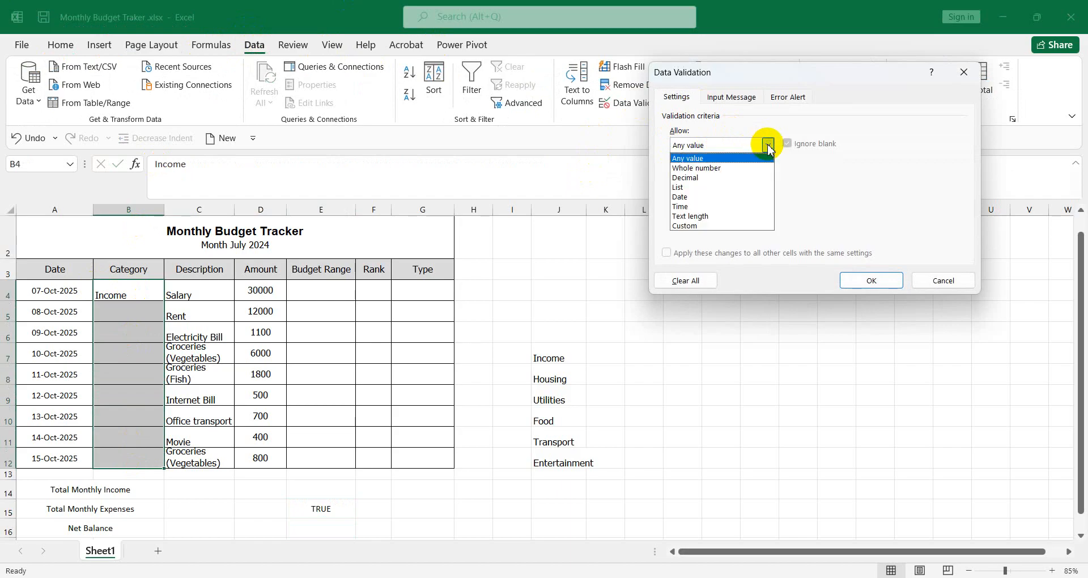
pyautogui.click(682, 227)
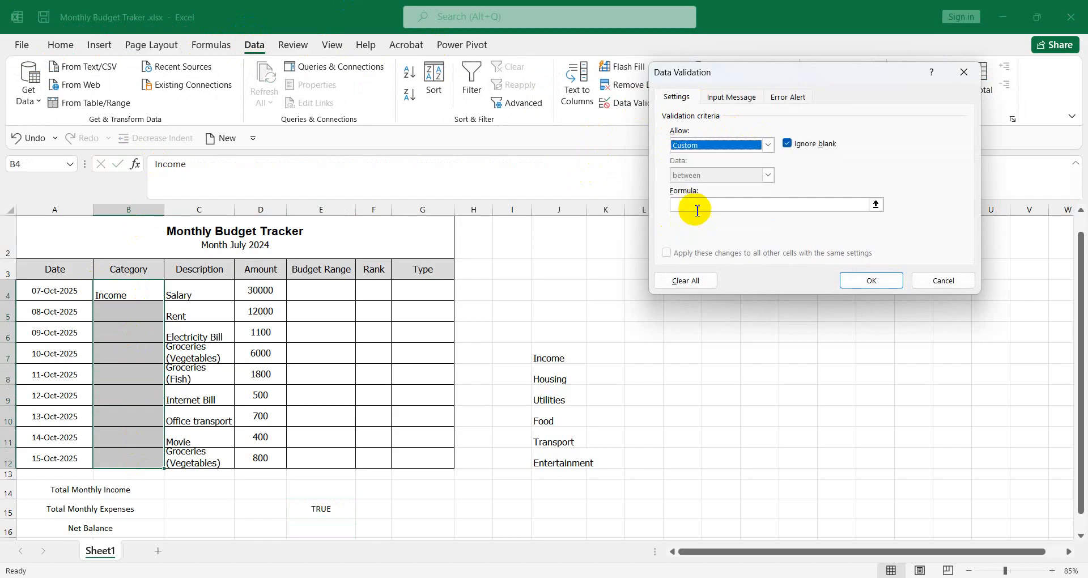
pyautogui.click(695, 205)
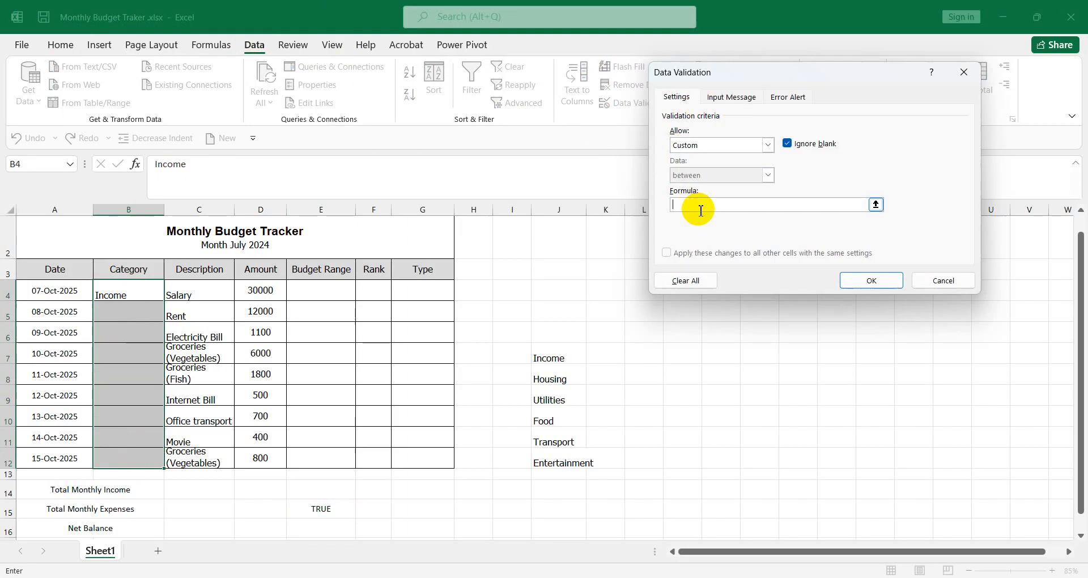
pyautogui.click(855, 281)
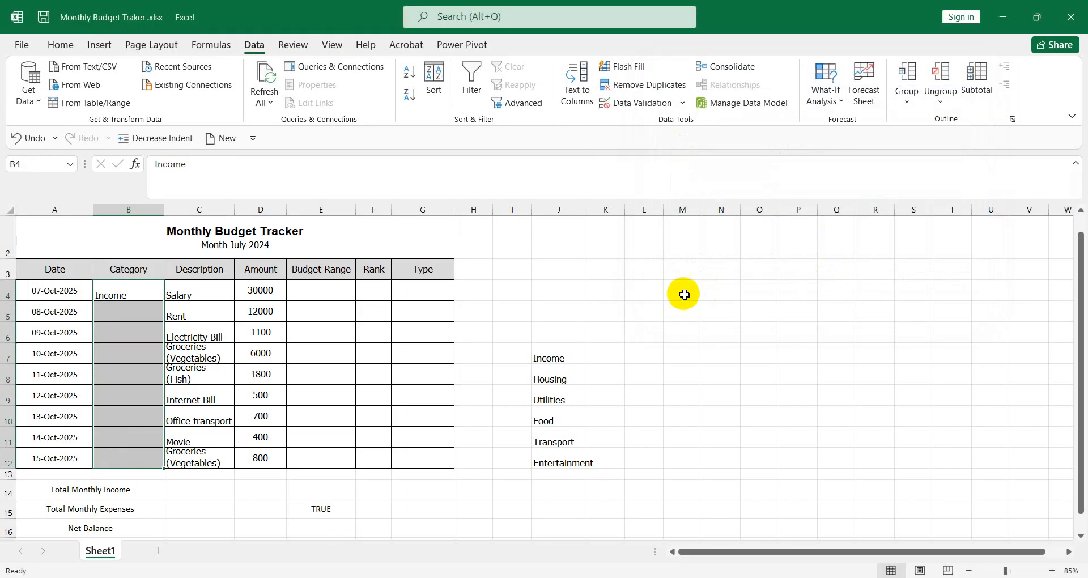
pyautogui.click(646, 292)
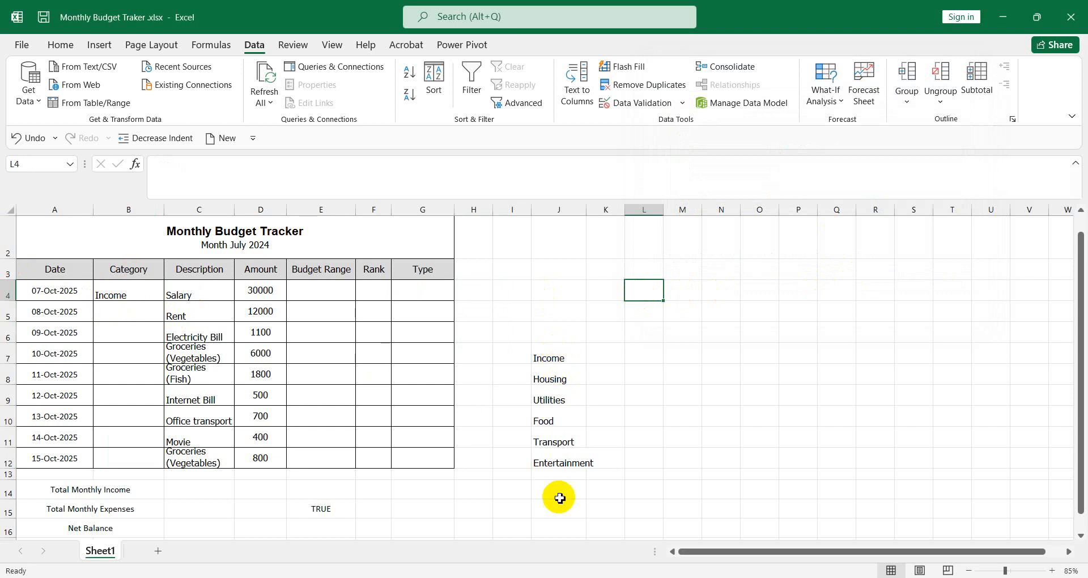
# Switch to the Job-222.pdf assignment in Chrome, underline the allowed category names in the Category rule, and return to the Excel workbook.
pyautogui.click(574, 573)
pyautogui.click(550, 483)
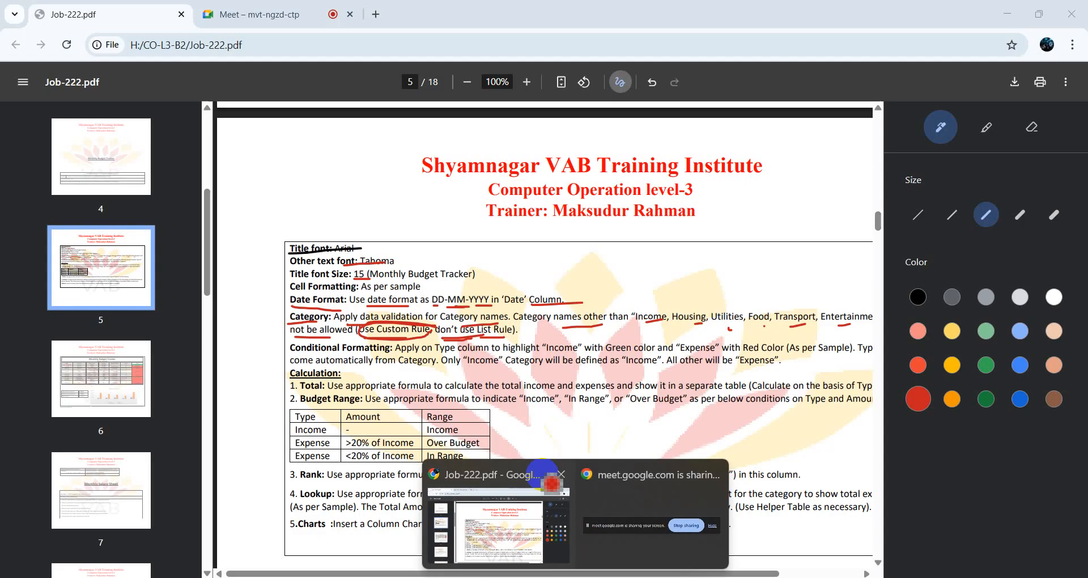
pyautogui.moveTo(646, 326); pyautogui.dragTo(857, 325)
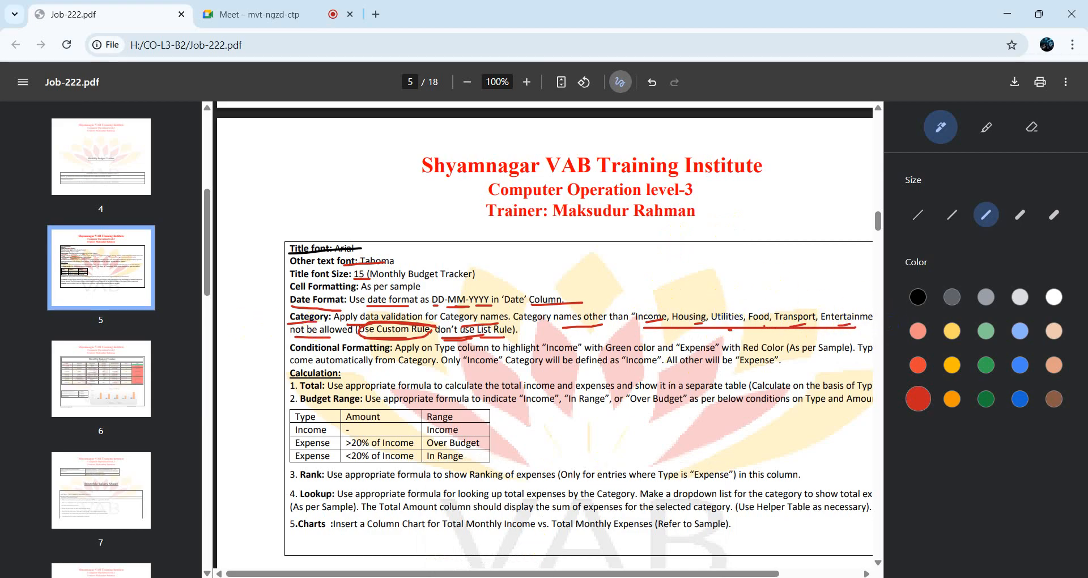
pyautogui.click(512, 465)
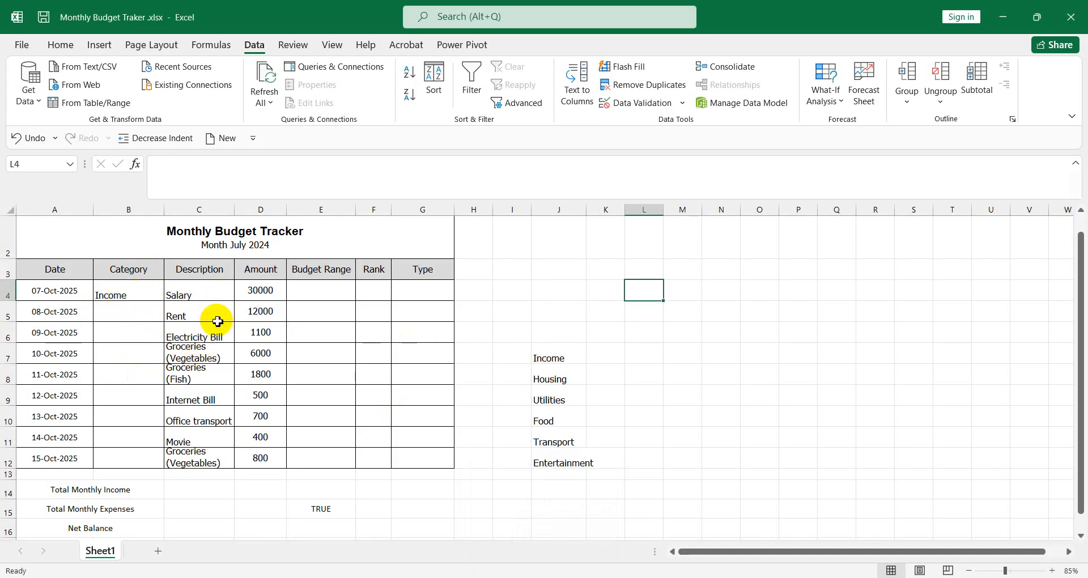
# Test the validation rule by trying the invalid entries Incomes and Incom in cell B4, cancelling each one.
pyautogui.doubleClick(141, 296)
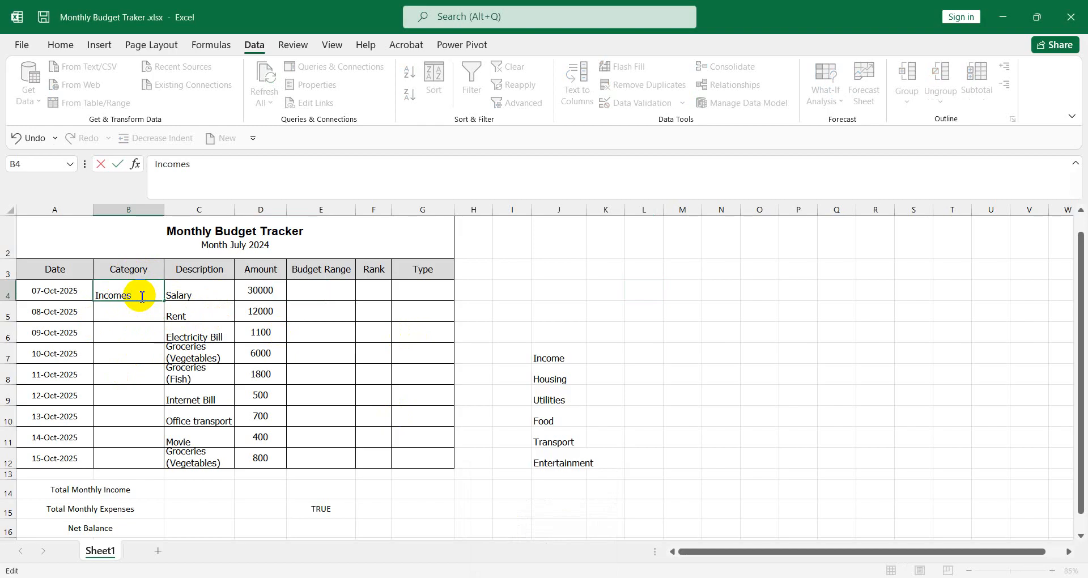
pyautogui.click(524, 288)
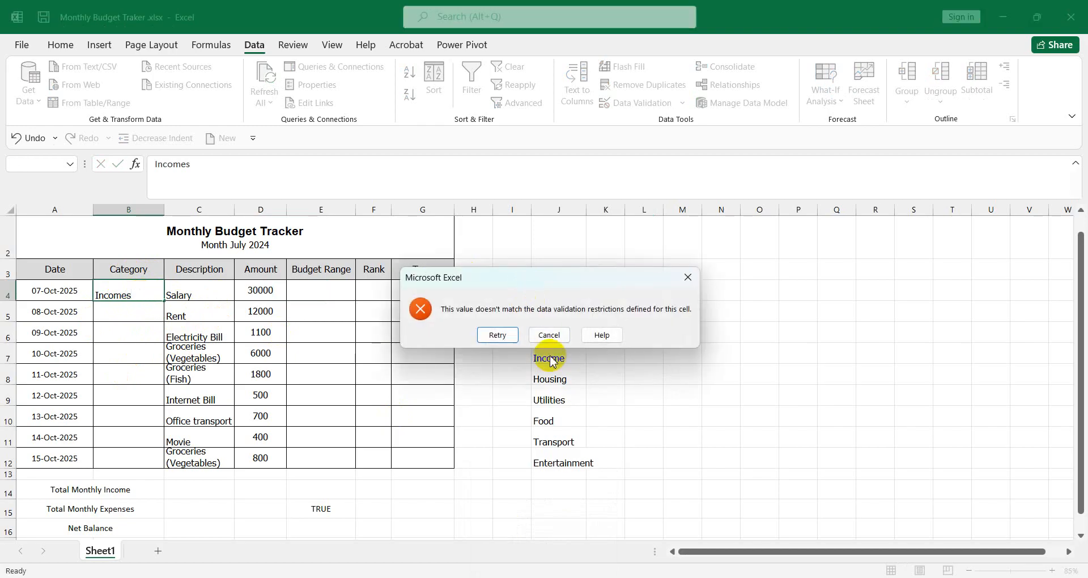
pyautogui.click(549, 336)
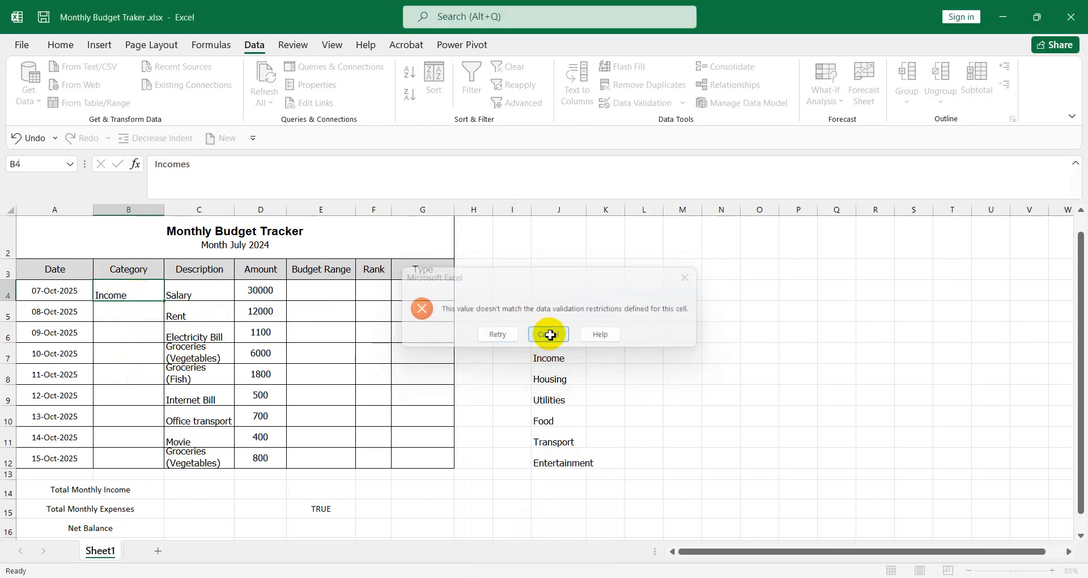
pyautogui.doubleClick(131, 297)
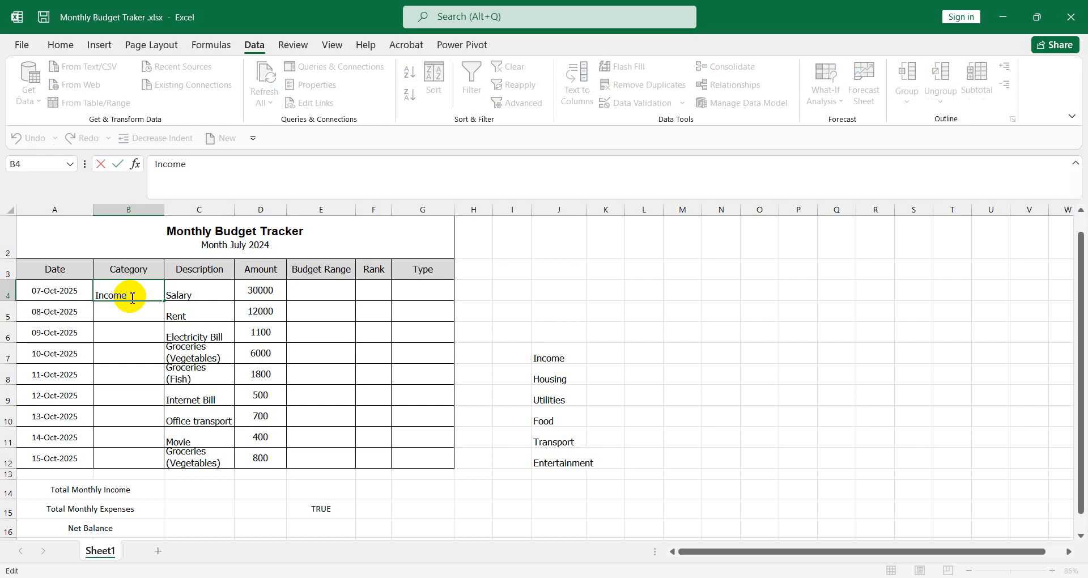
pyautogui.click(572, 272)
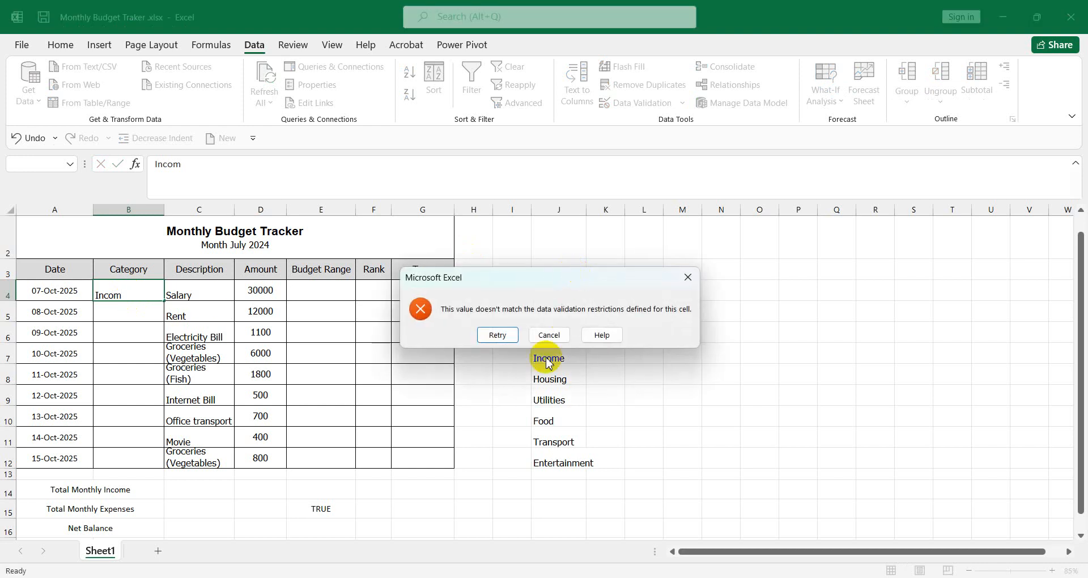
pyautogui.click(544, 335)
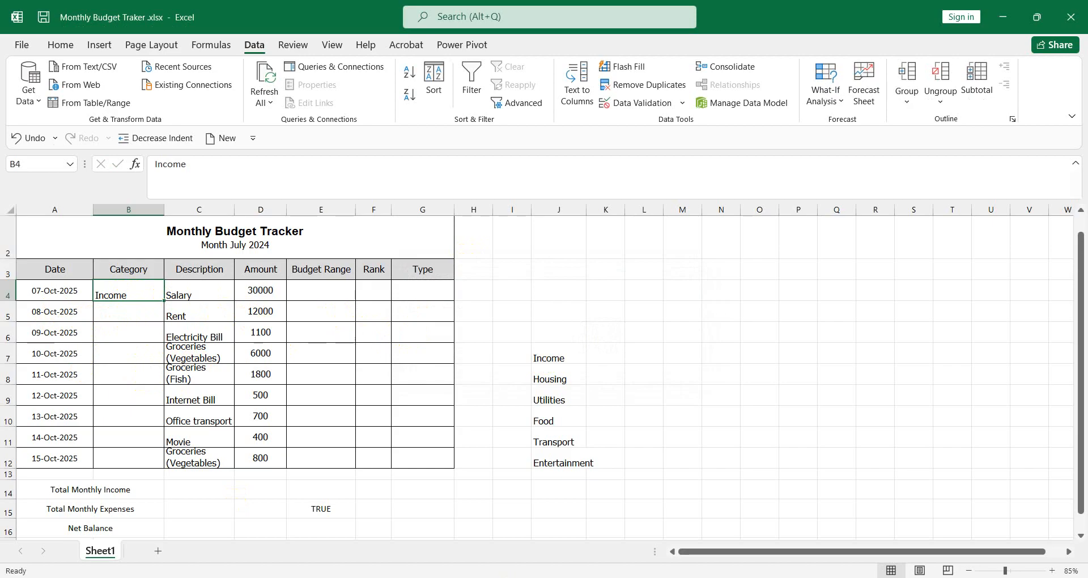
# Check the sample table on page 6 of Job-222.pdf in Chrome, and move Housing from cell J8 to B5 in the Excel sheet.
pyautogui.click(537, 527)
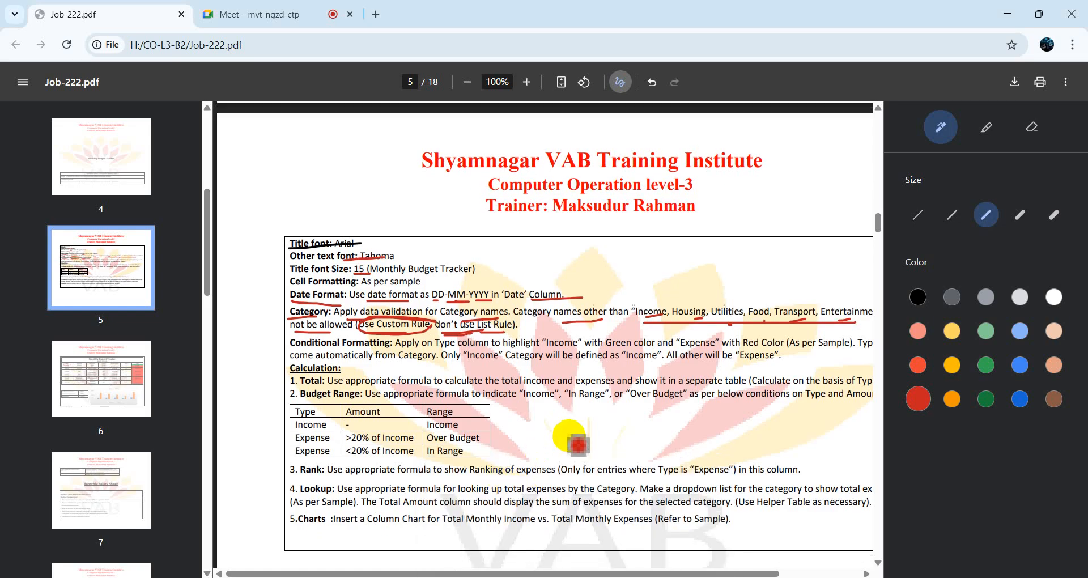
pyautogui.scroll(-10, 577, 445)
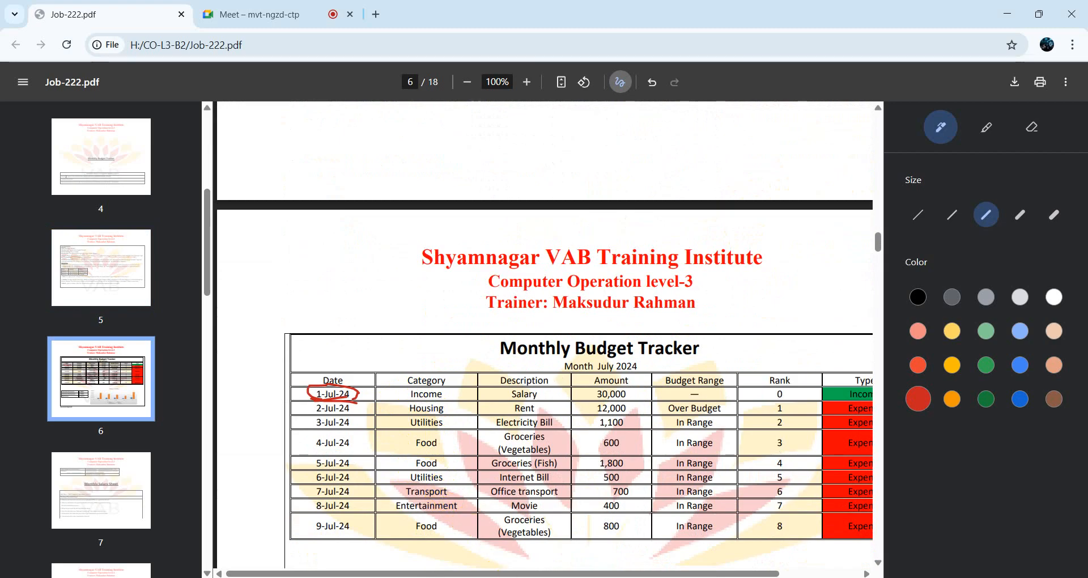
pyautogui.click(528, 561)
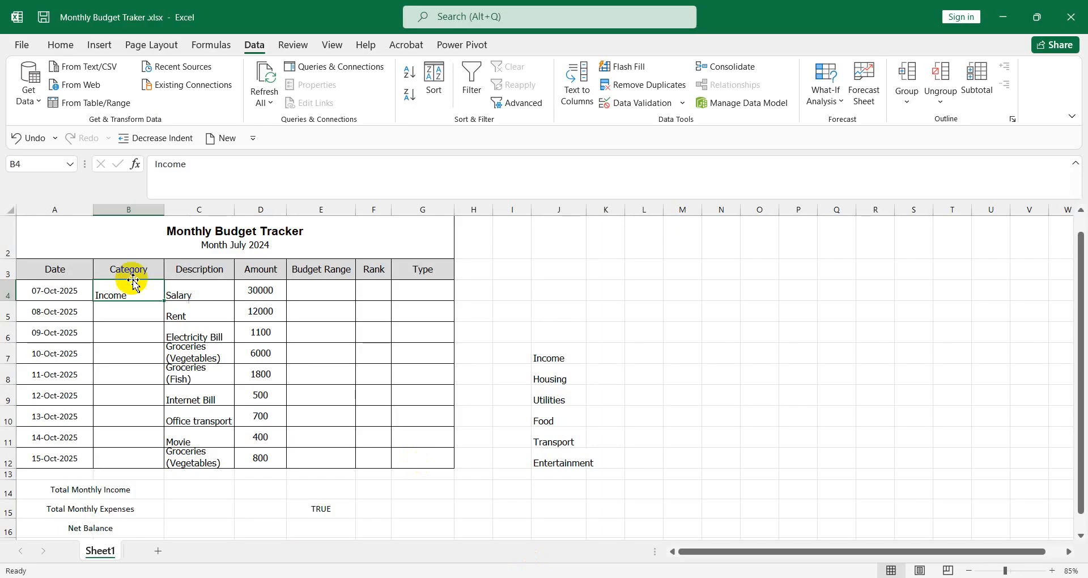
pyautogui.click(552, 379)
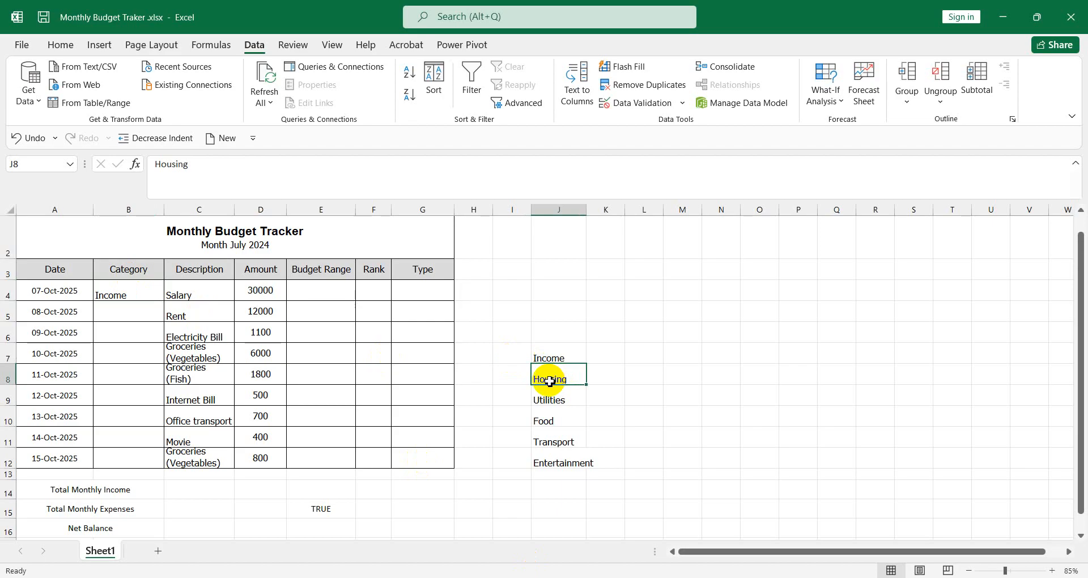
pyautogui.hotkey('ctrl', 'c')
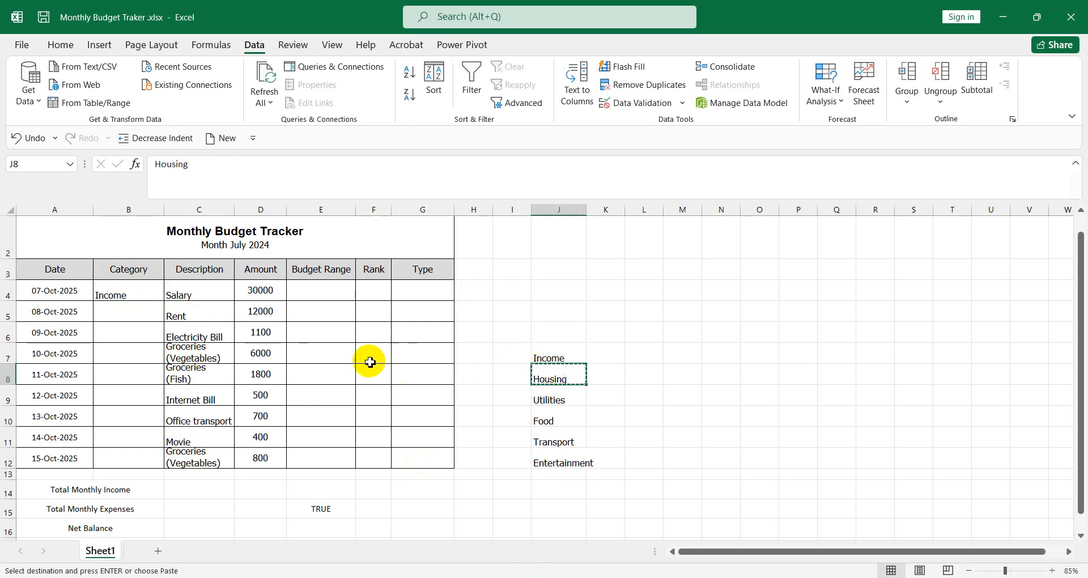
pyautogui.click(121, 317)
pyautogui.press('Return')
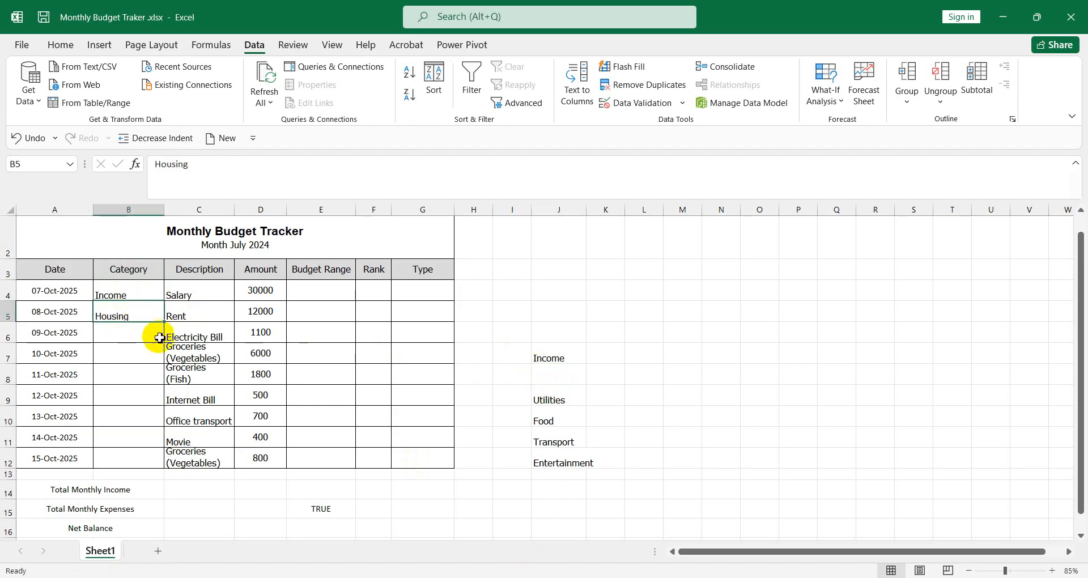
# Move Utilities from cell J9 into Category cell B6 for the Electricity Bill row.
pyautogui.click(556, 400)
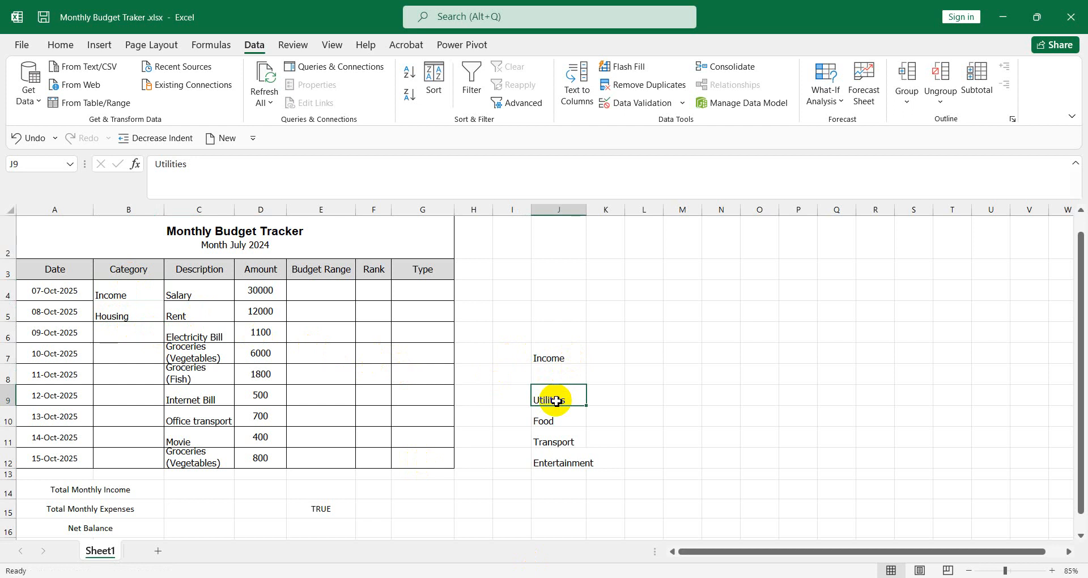
pyautogui.hotkey('ctrl', 'c')
pyautogui.click(112, 338)
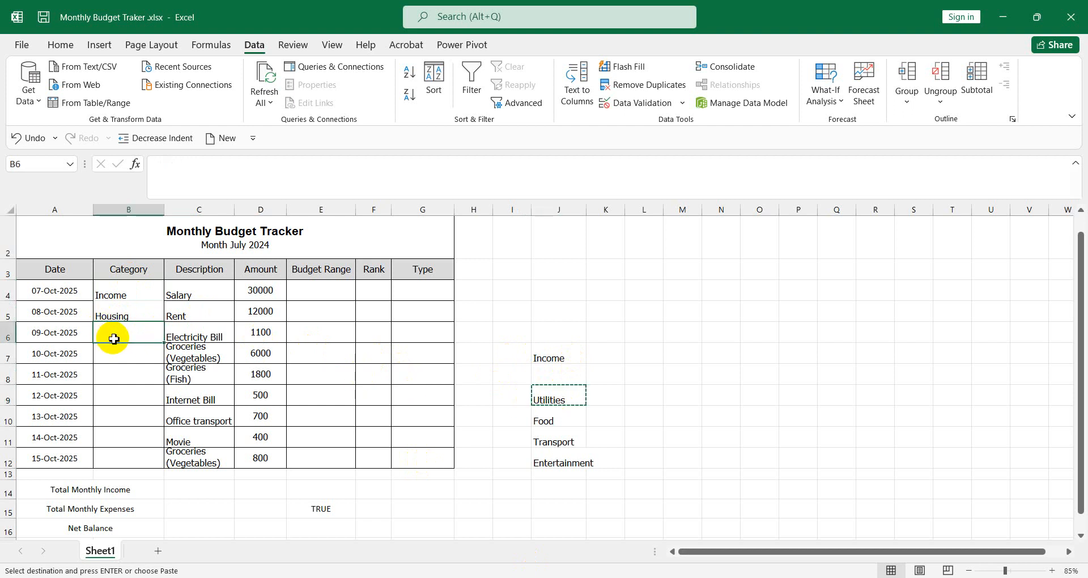
pyautogui.press('Return')
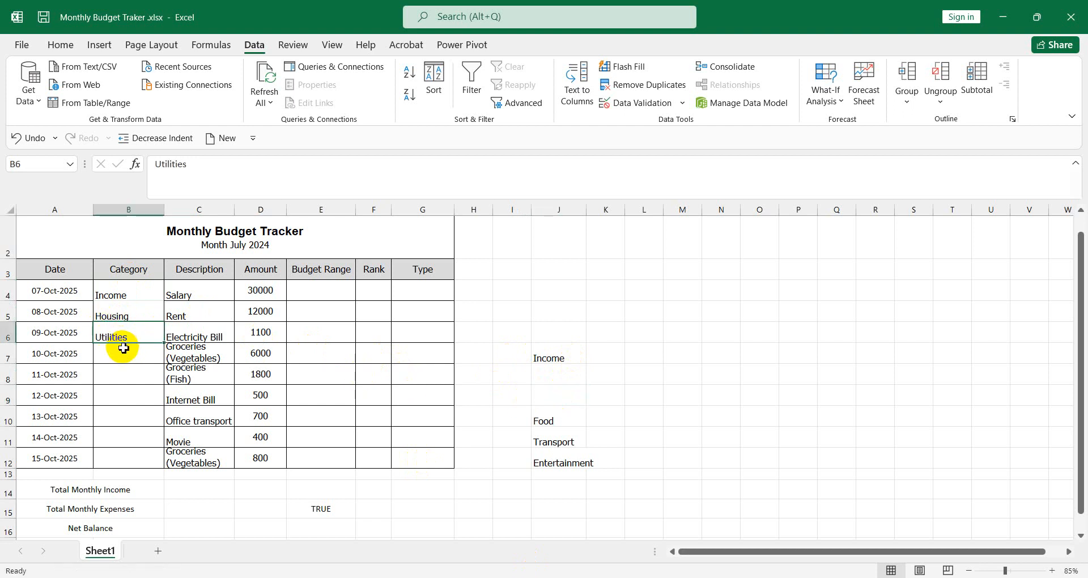
# Move Food from cell J10 into Category cell B7 and fill it down to B8 for both groceries rows.
pyautogui.click(555, 418)
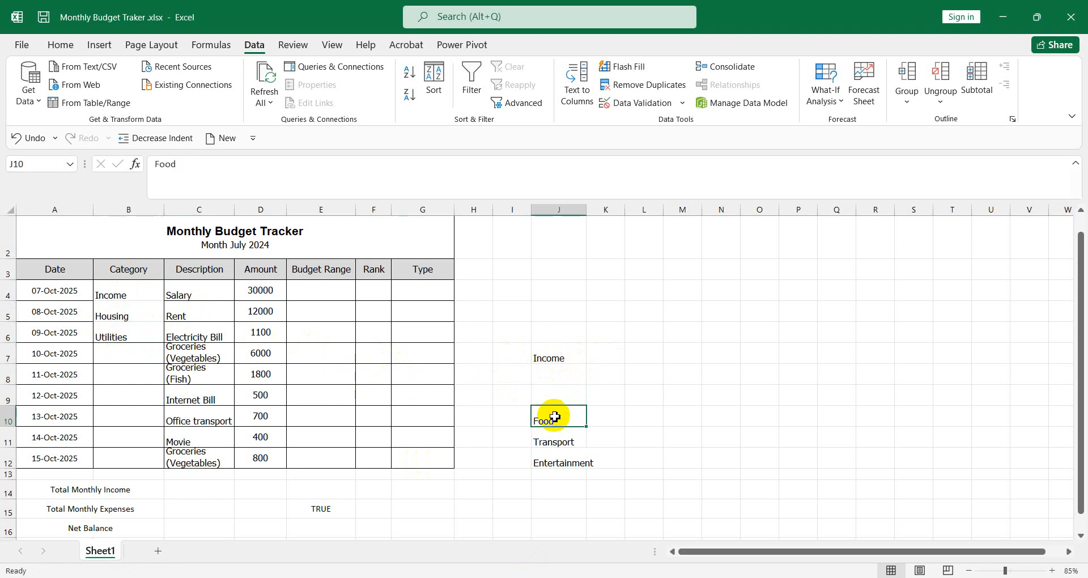
pyautogui.hotkey('ctrl', 'c')
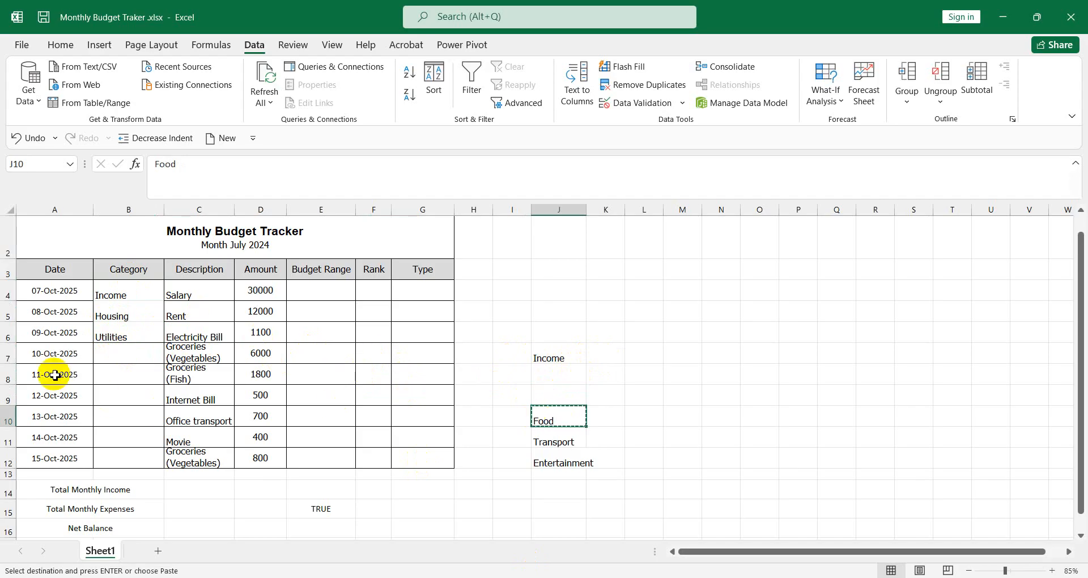
pyautogui.click(122, 355)
pyautogui.press('Return')
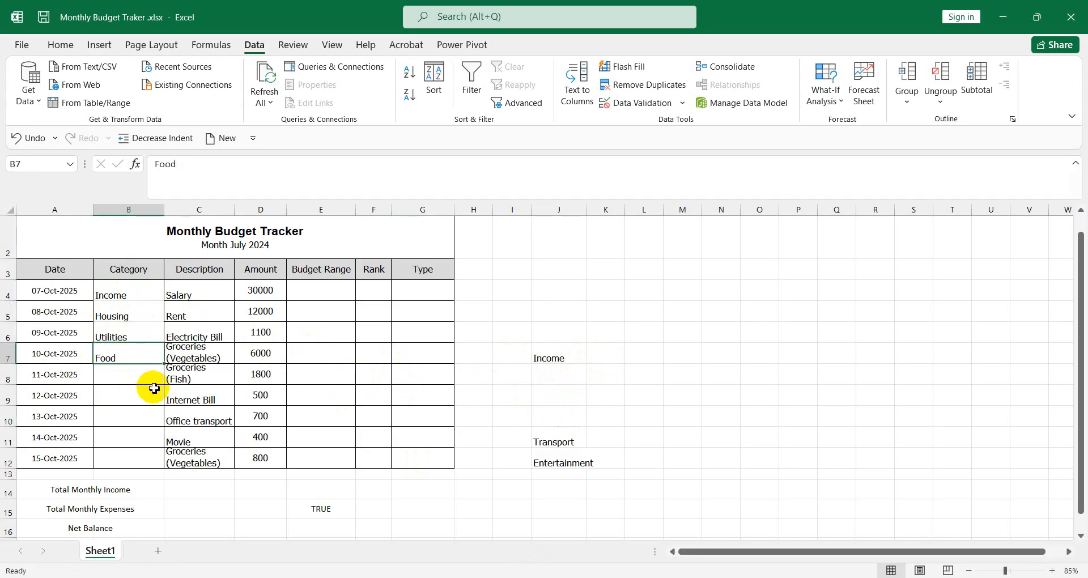
pyautogui.moveTo(164, 363); pyautogui.dragTo(161, 382)
# Check the sample table in Job-222.pdf in Chrome, and copy Utilities from B6 into B9 for the Internet Bill row in Excel.
pyautogui.moveTo(566, 566)
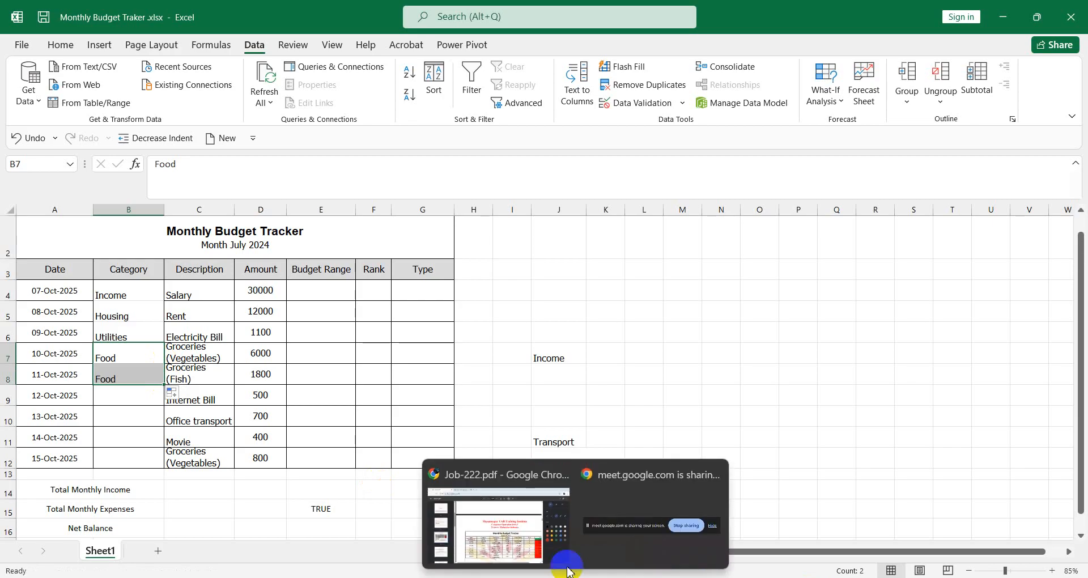
pyautogui.click(522, 534)
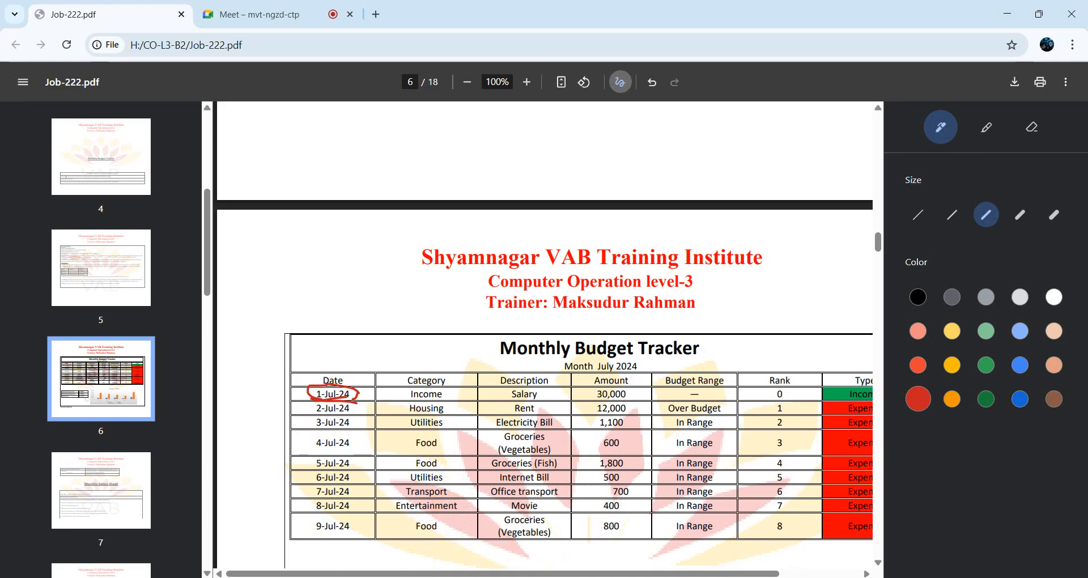
pyautogui.click(546, 575)
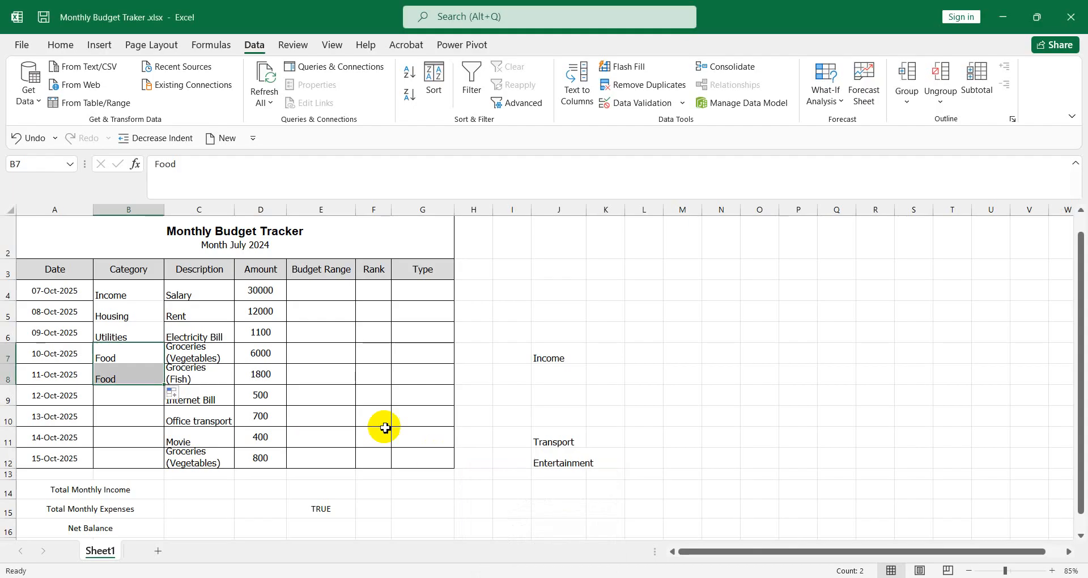
pyautogui.click(116, 336)
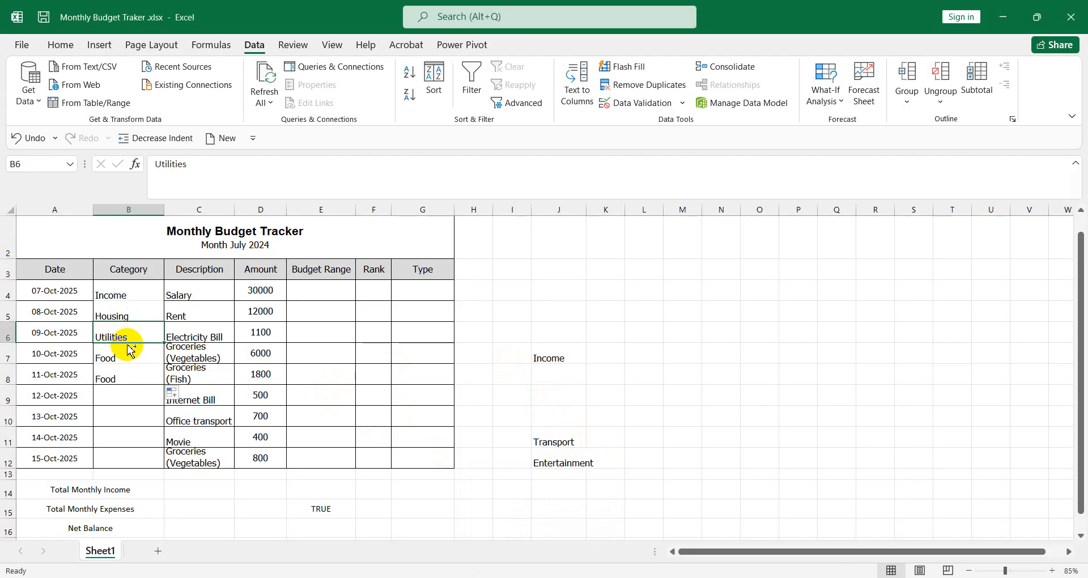
pyautogui.hotkey('ctrl', 'c')
pyautogui.click(128, 398)
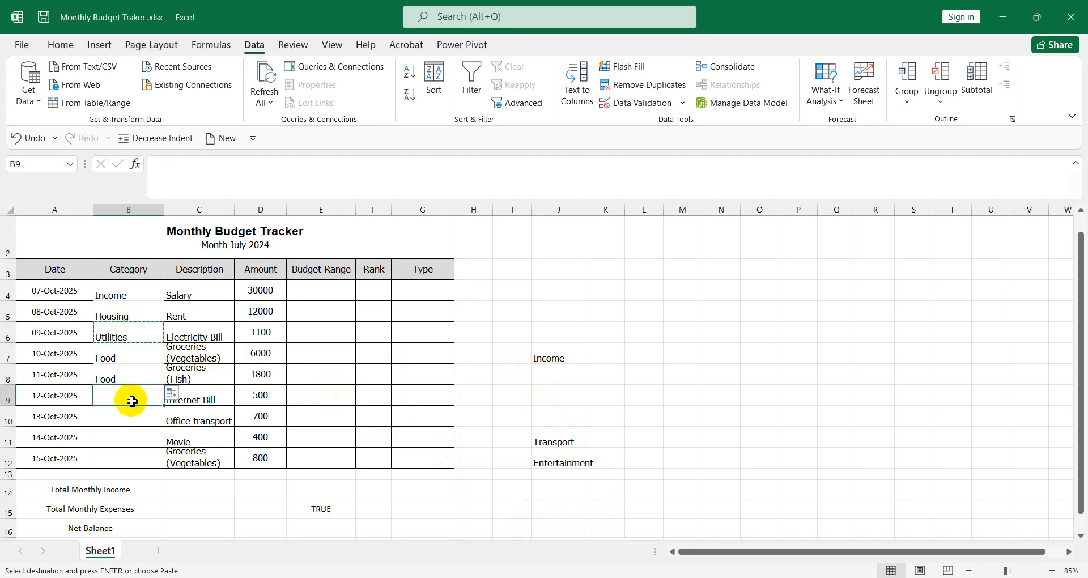
pyautogui.hotkey('ctrl', 'v')
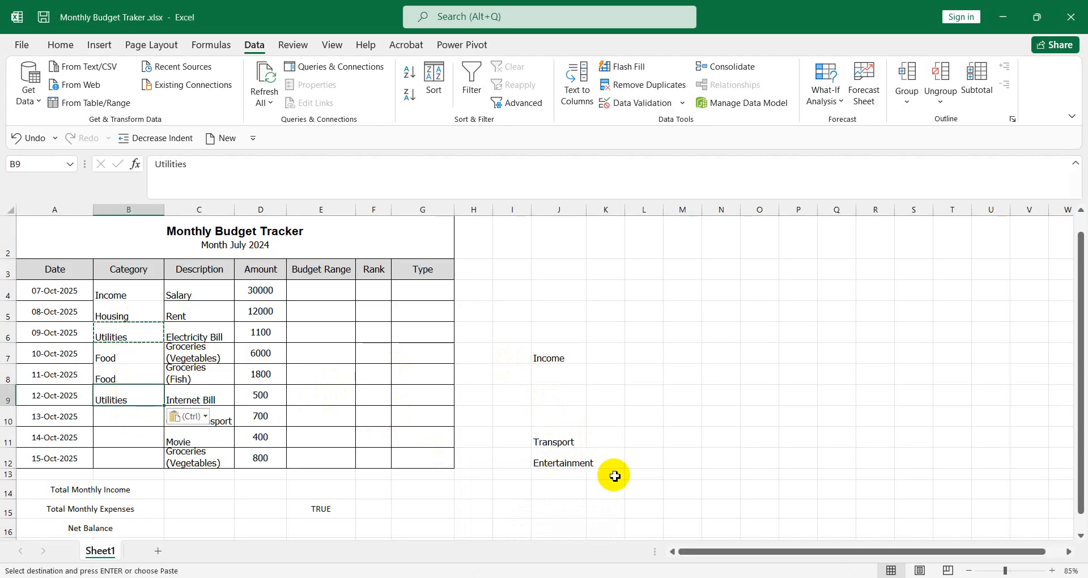
# Move Transport and Entertainment from cells J11:J12 into Category cells B10:B11 for the Office transport and Movie rows.
pyautogui.click(551, 441)
pyautogui.moveTo(553, 440); pyautogui.dragTo(557, 465)
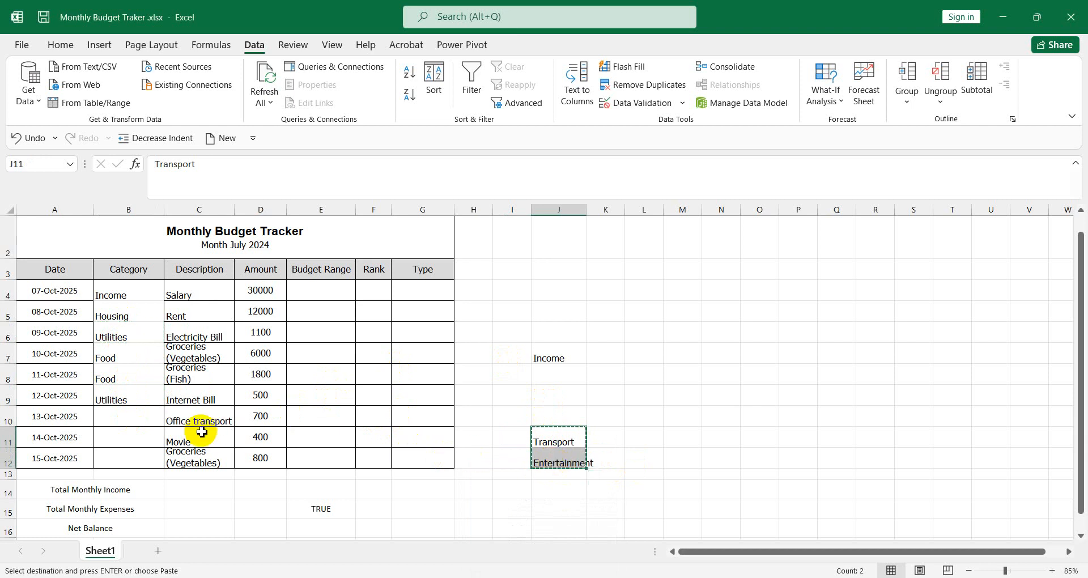
pyautogui.click(152, 424)
pyautogui.press('Return')
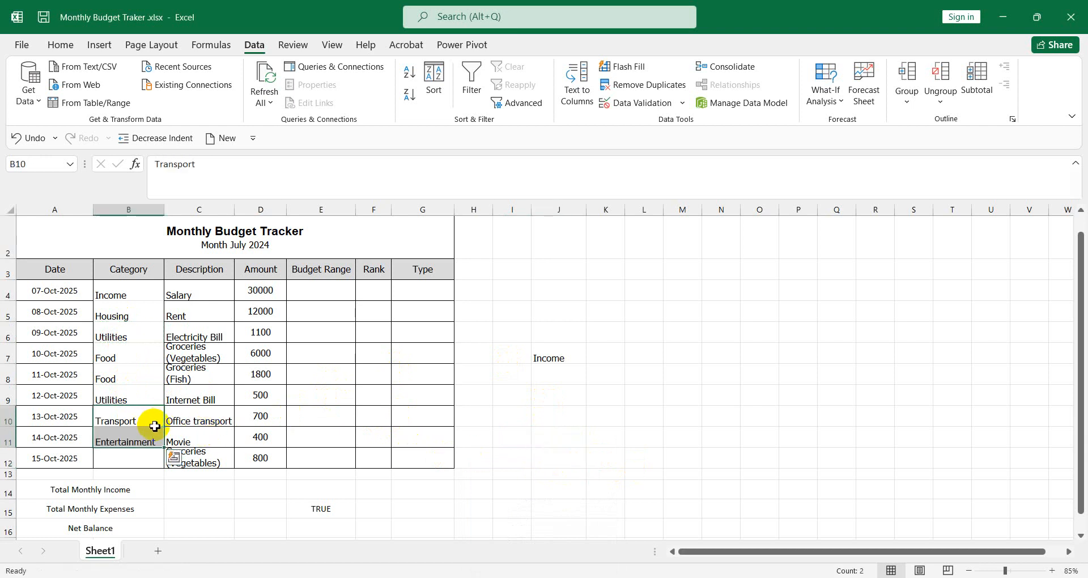
# Copy Food from B8 into Category cell B12 for the last groceries row.
pyautogui.click(150, 456)
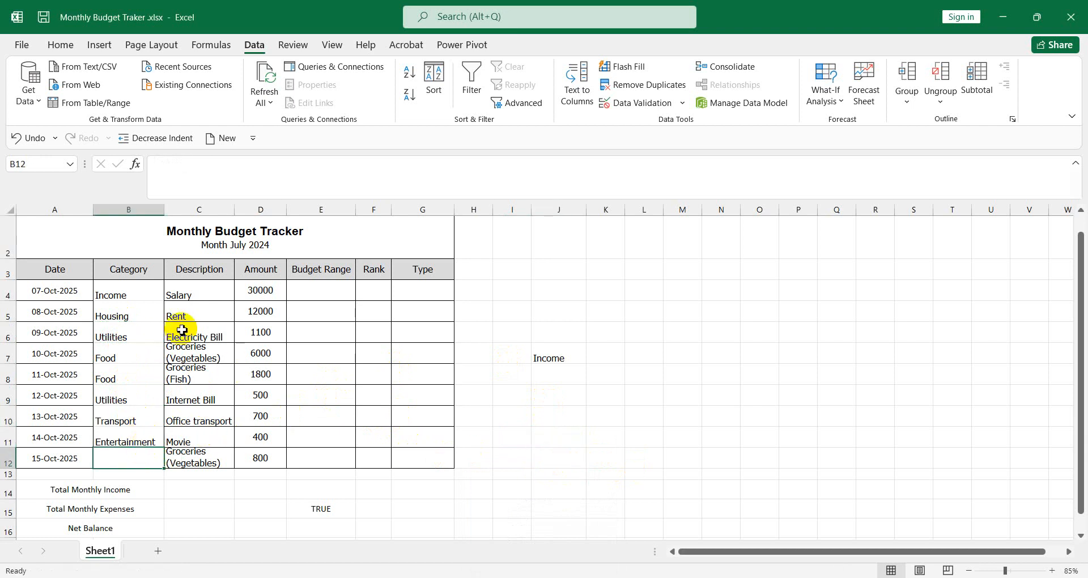
pyautogui.click(108, 378)
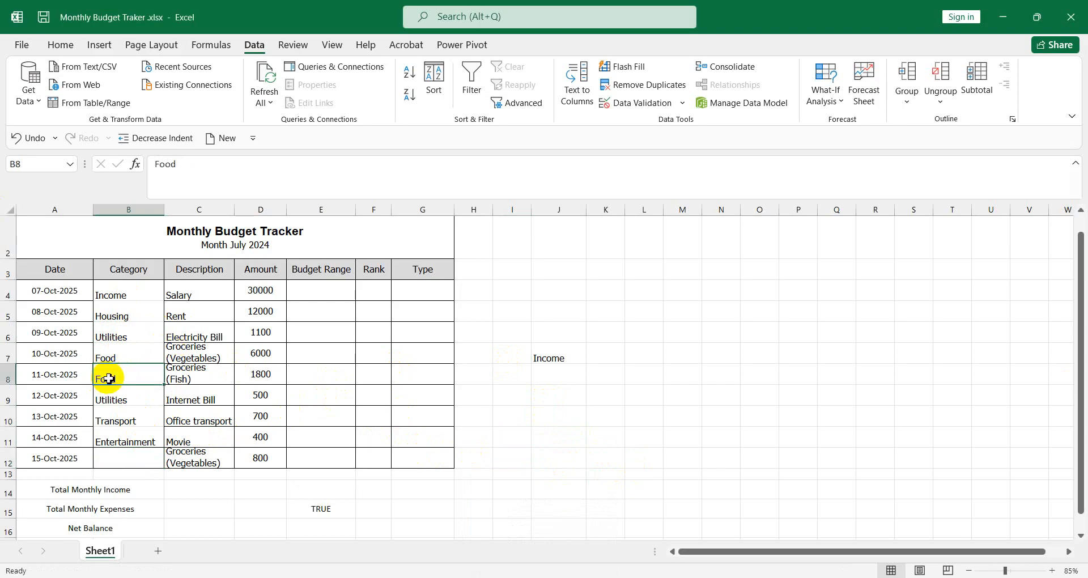
pyautogui.hotkey('ctrl', 'c')
pyautogui.click(131, 452)
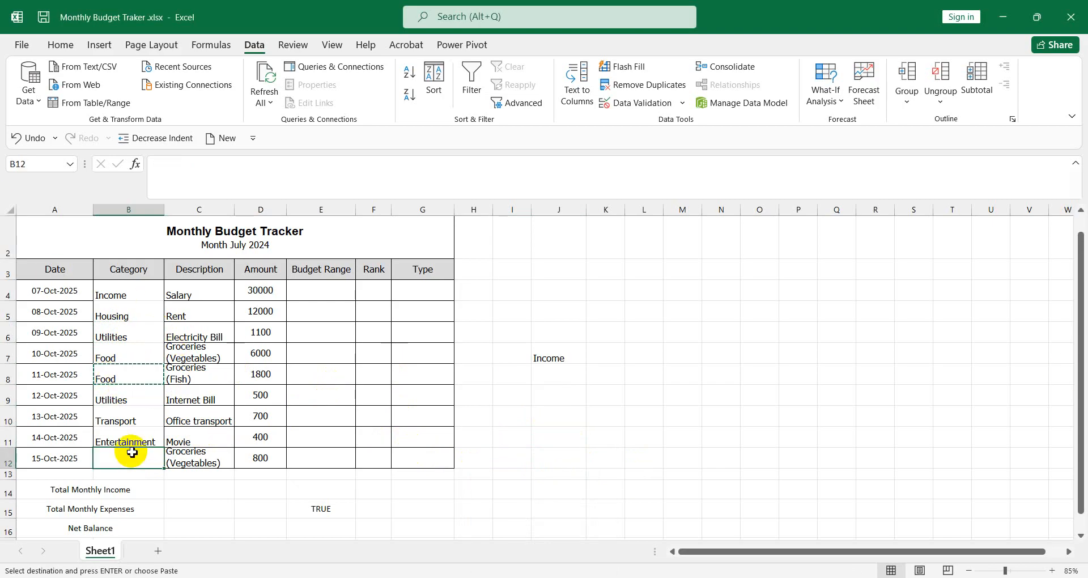
pyautogui.hotkey('ctrl', 'v')
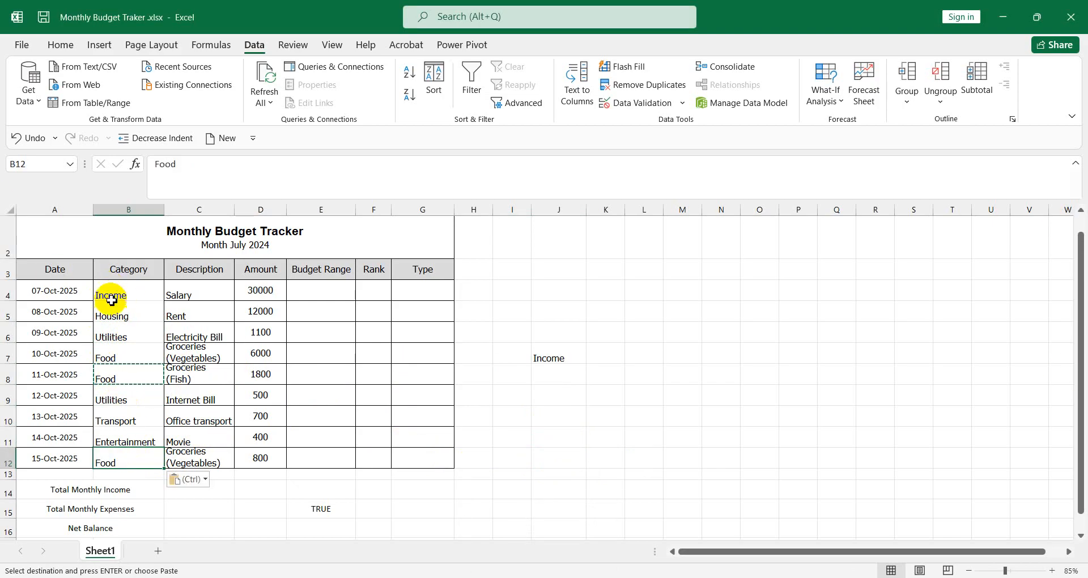
# Apply cell borders to the Category entries in B4:B12.
pyautogui.moveTo(116, 298); pyautogui.dragTo(122, 459)
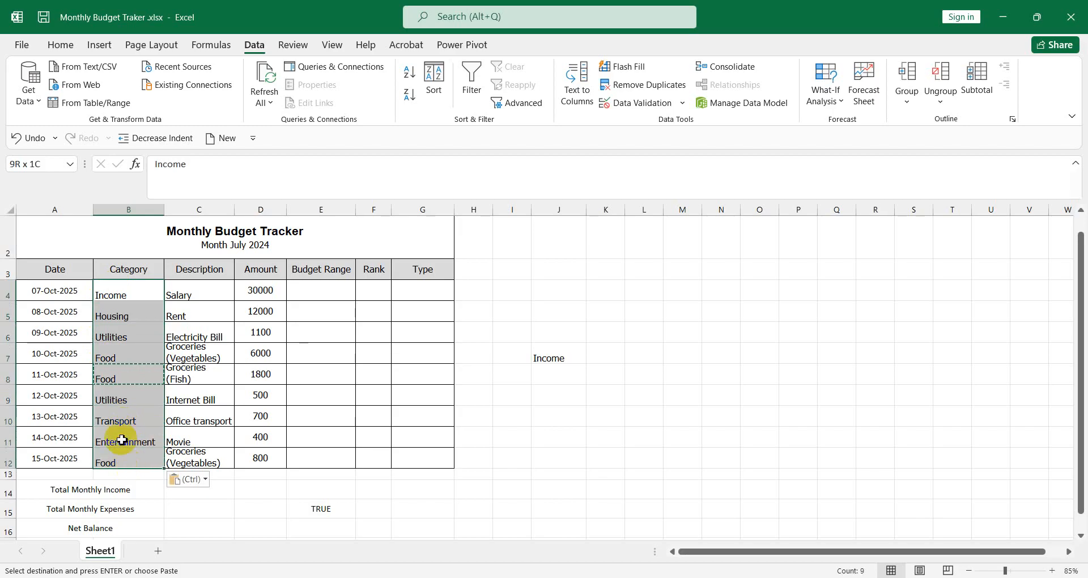
pyautogui.click(60, 45)
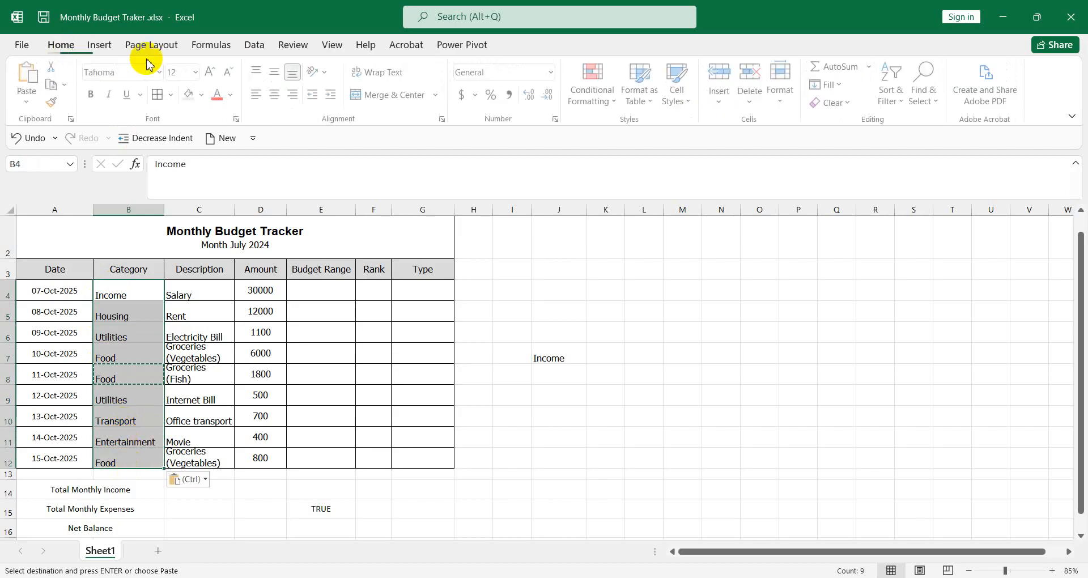
pyautogui.click(159, 96)
pyautogui.click(482, 413)
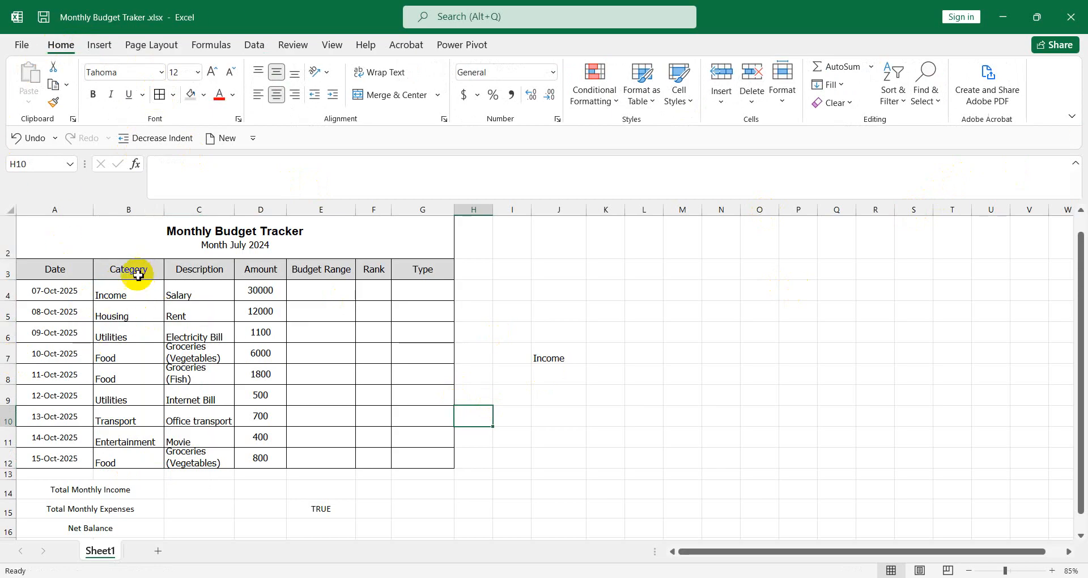
# Test the Category validation by trying the invalid entry Housin in cell B5, and cancel it.
pyautogui.click(136, 315)
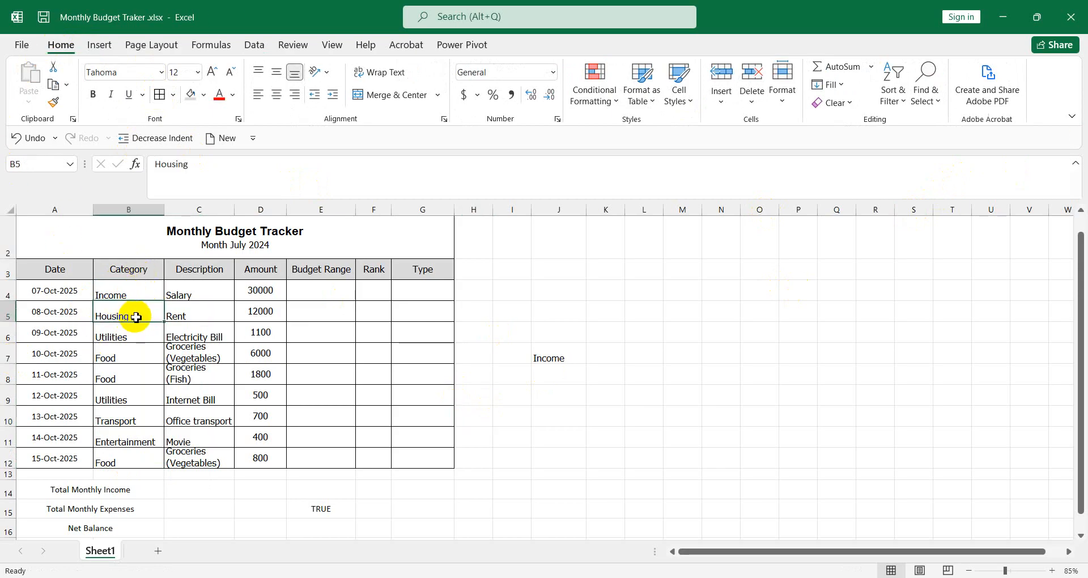
pyautogui.press('BackSpace')
pyautogui.press('Return')
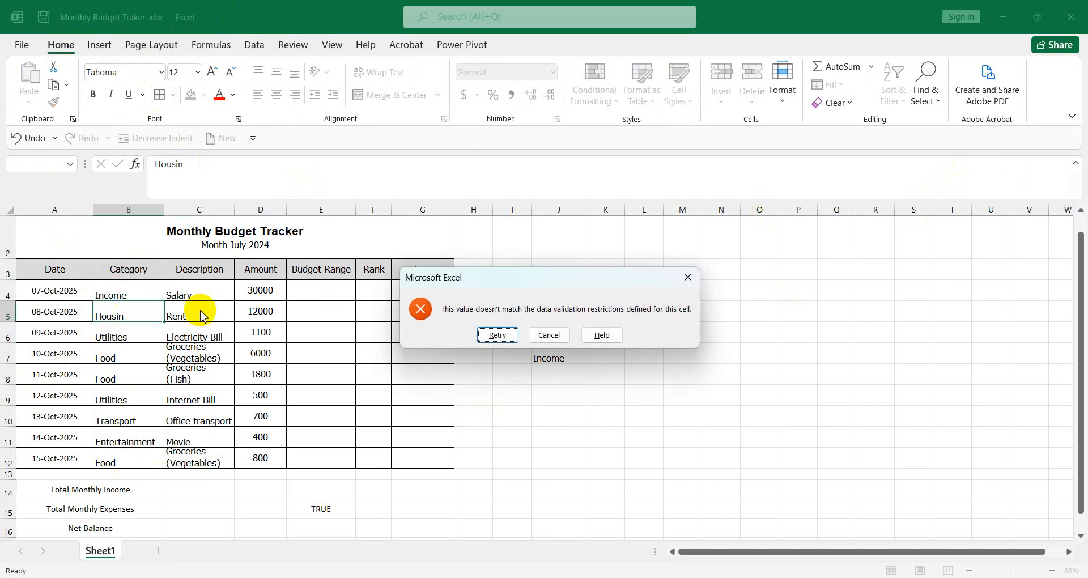
pyautogui.click(543, 335)
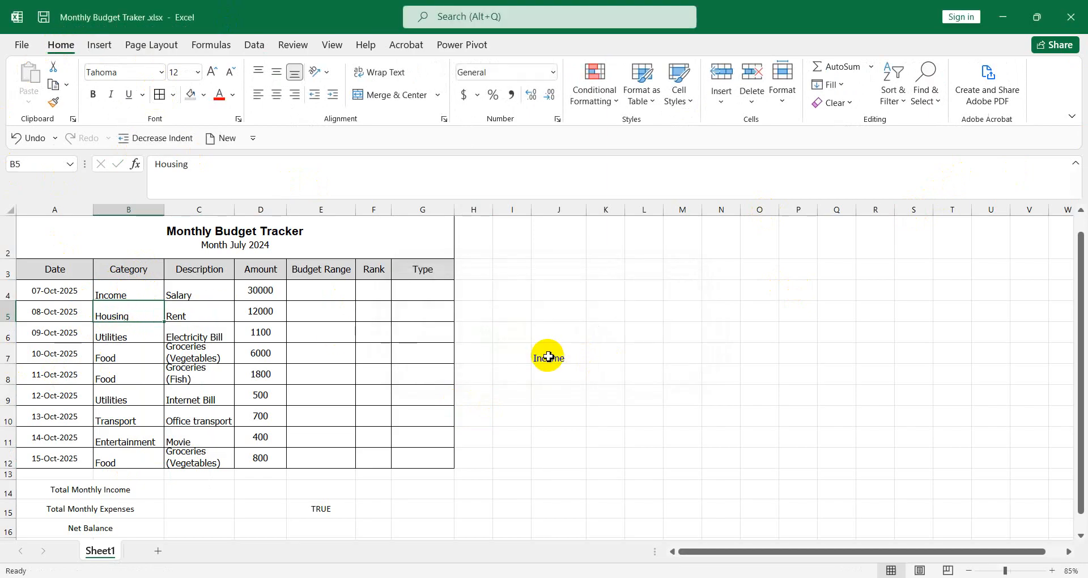
# Clear the leftover Income entry from cell J7.
pyautogui.click(550, 357)
pyautogui.press('Delete')
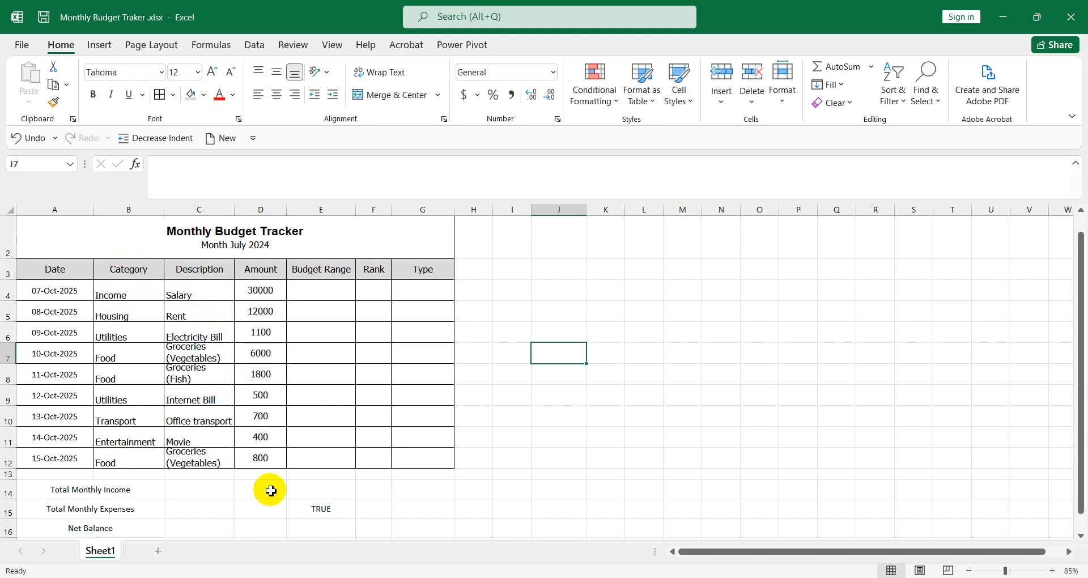
# Switch to Job-222.pdf in Chrome and underline the Conditional Formatting heading and the words "Type will" on page 5 with the pen.
pyautogui.moveTo(576, 576)
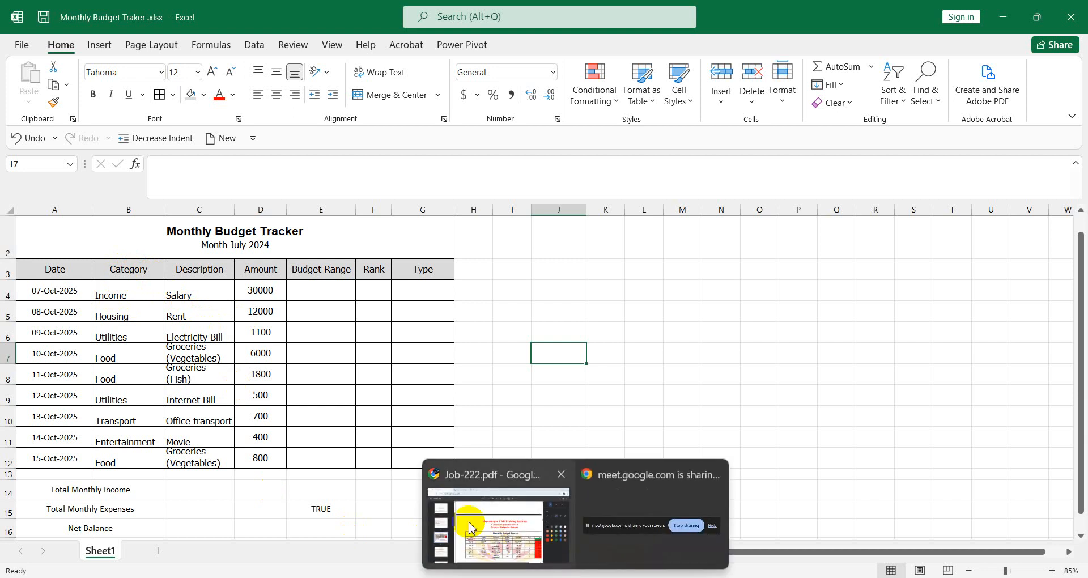
pyautogui.click(462, 514)
pyautogui.scroll(7, 470, 271)
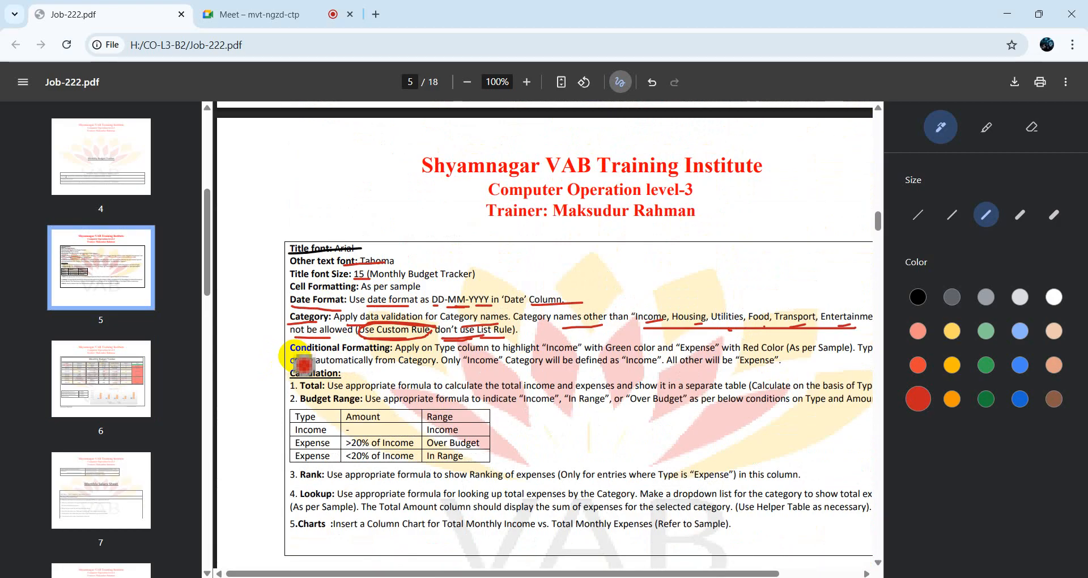
pyautogui.moveTo(291, 356); pyautogui.dragTo(391, 356)
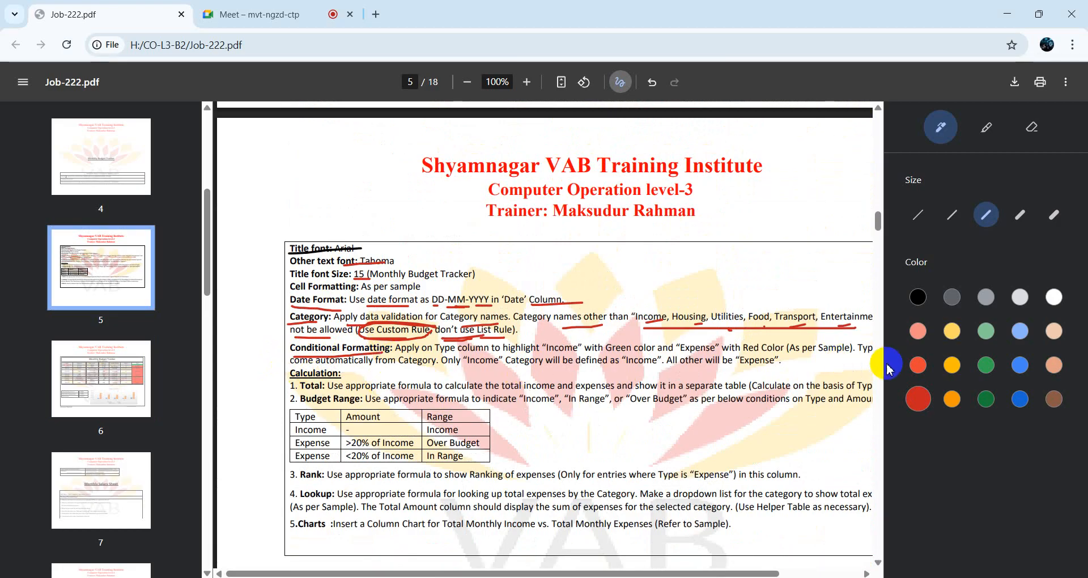
pyautogui.moveTo(860, 353); pyautogui.dragTo(881, 352)
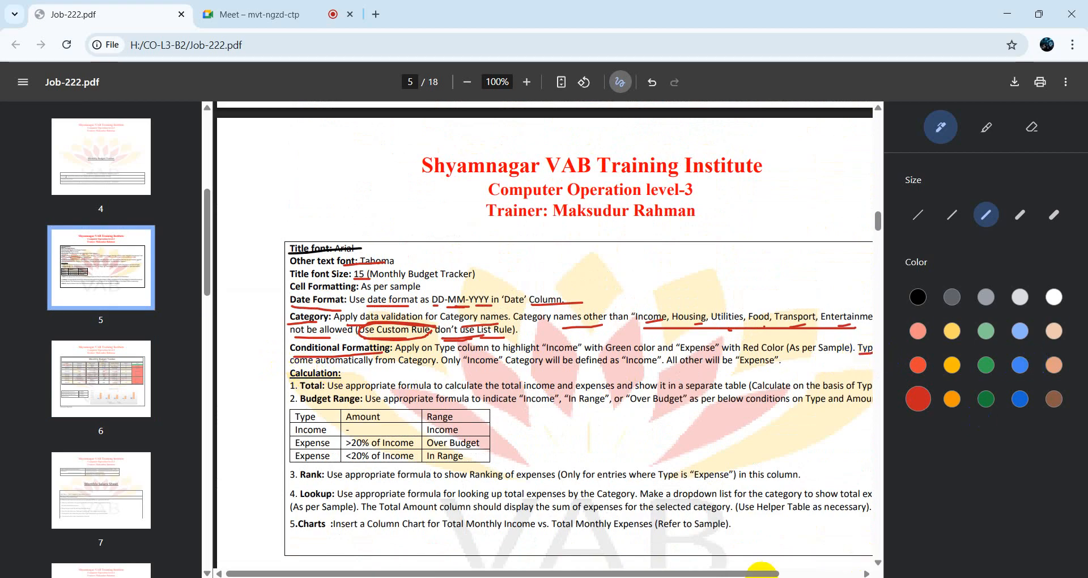
pyautogui.moveTo(764, 572); pyautogui.dragTo(813, 572)
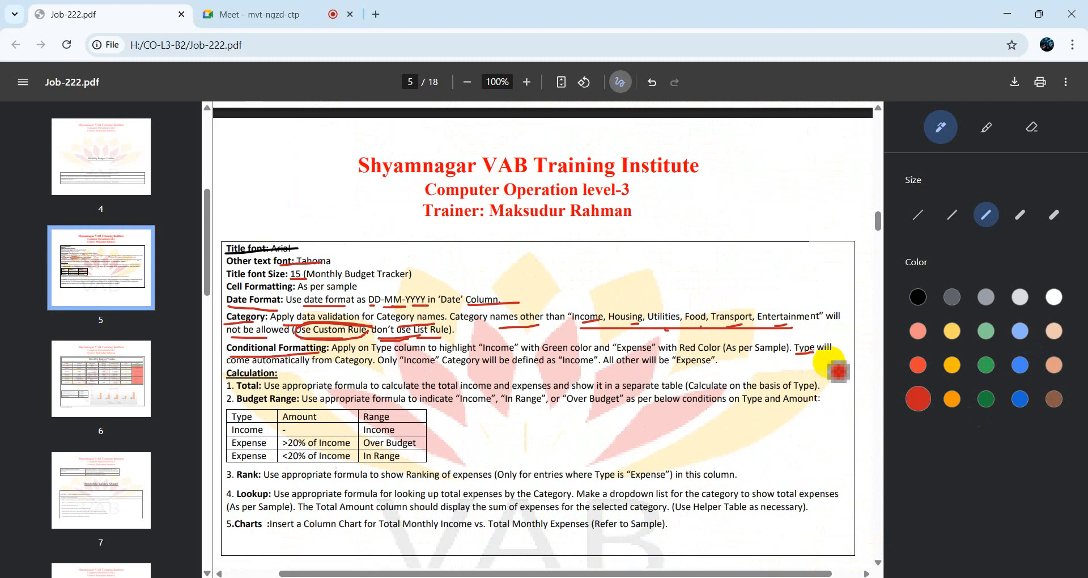
pyautogui.moveTo(813, 355); pyautogui.dragTo(835, 355)
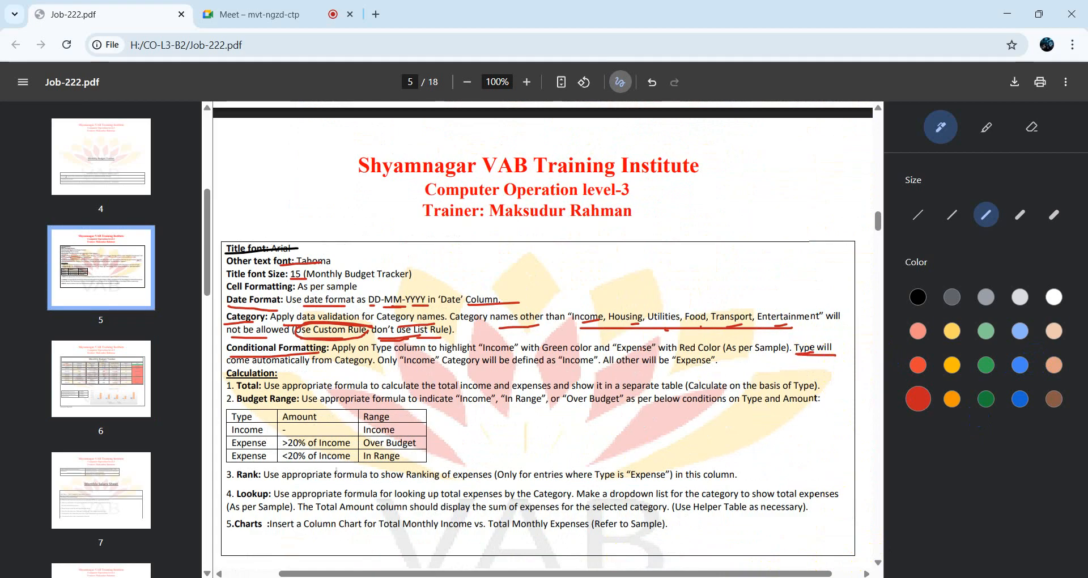
# Select the first Type cell, G4, in Excel, and switch back to Job-222.pdf to read the Type rule on page 5.
pyautogui.click(529, 533)
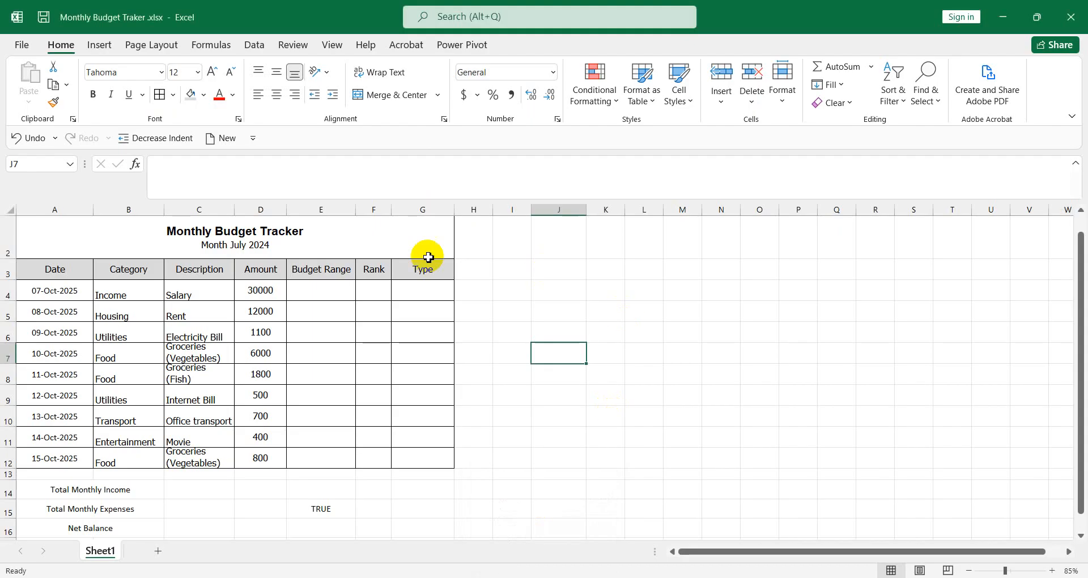
pyautogui.click(435, 289)
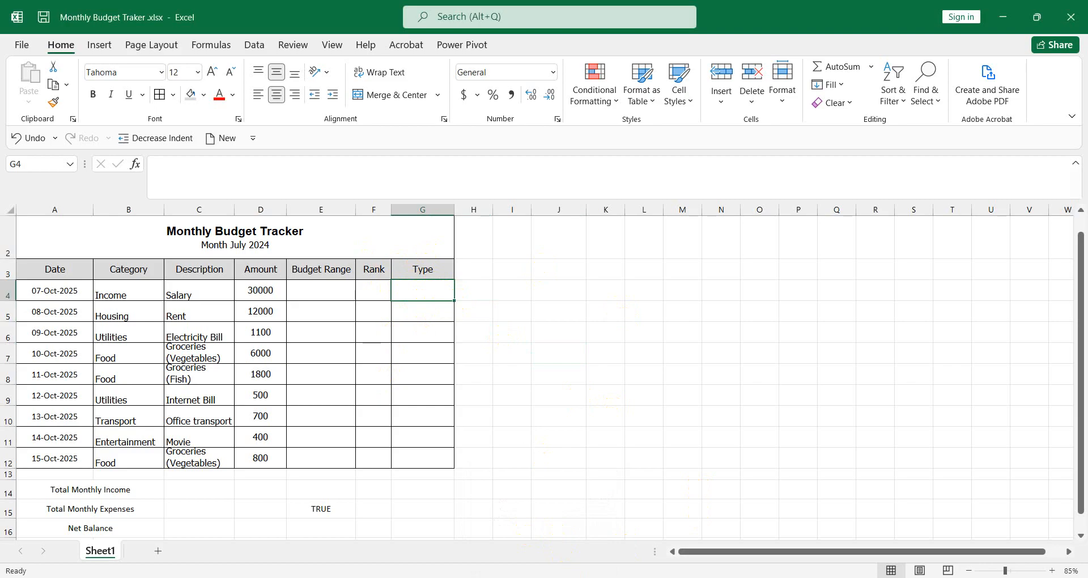
pyautogui.click(474, 520)
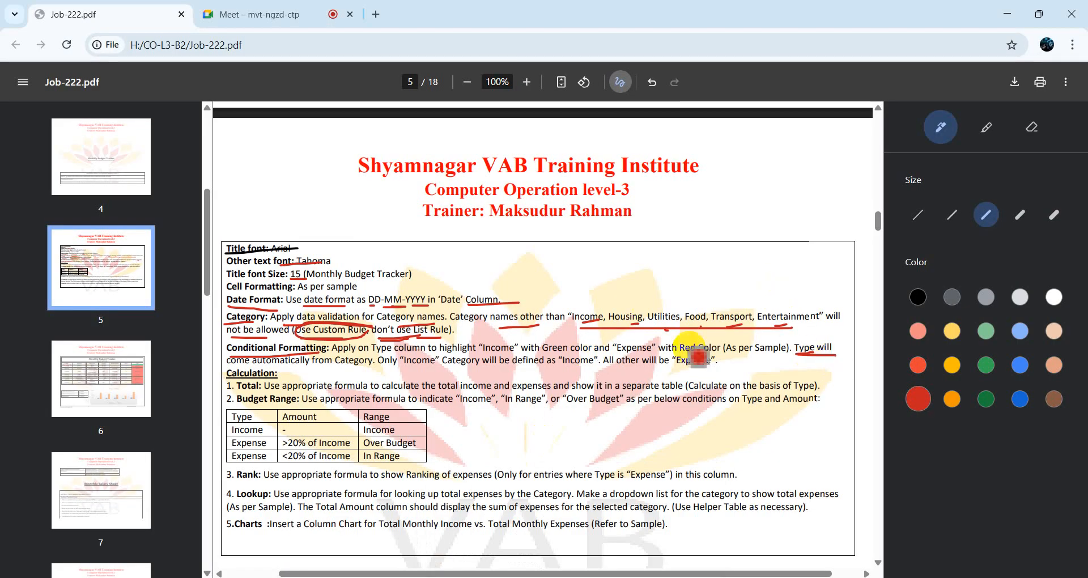
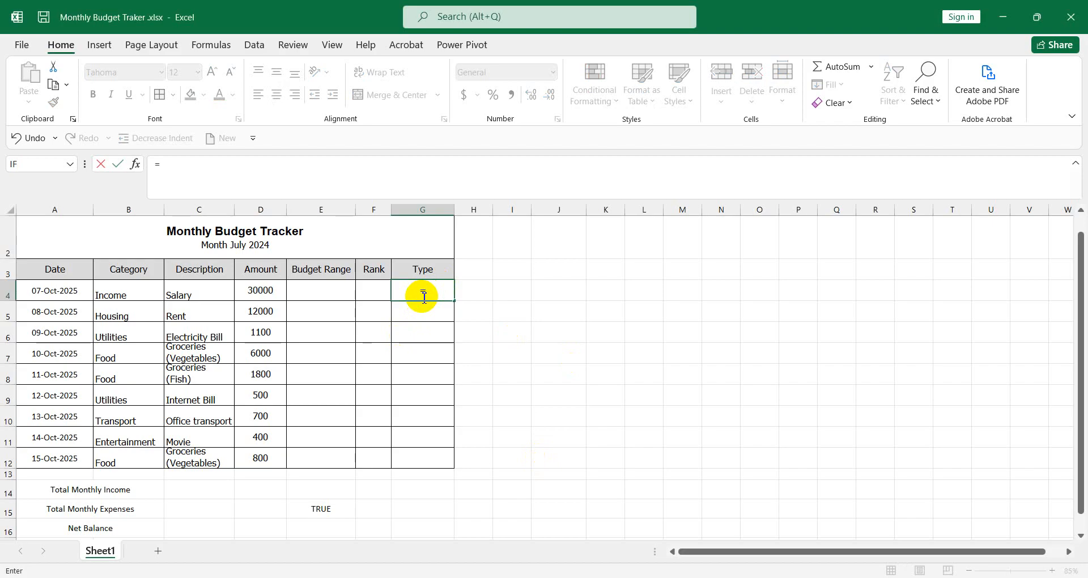
# Begin an IF formula in G4 that tests whether B4 equals "Income" and returns "Income" when true.
pyautogui.write('if')
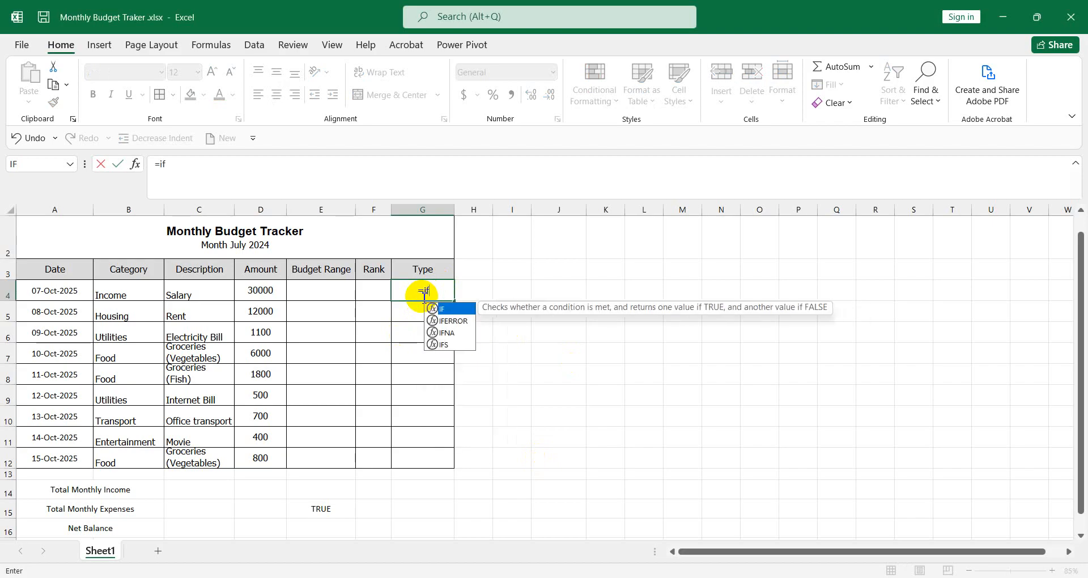
pyautogui.write('_')
pyautogui.press('BackSpace')
pyautogui.press('Tab')
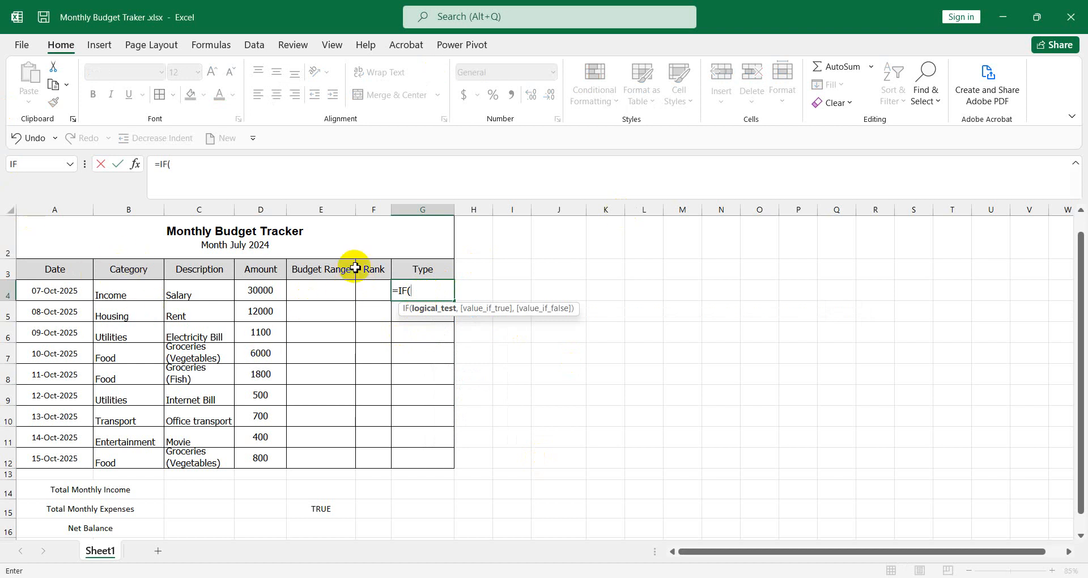
pyautogui.click(122, 289)
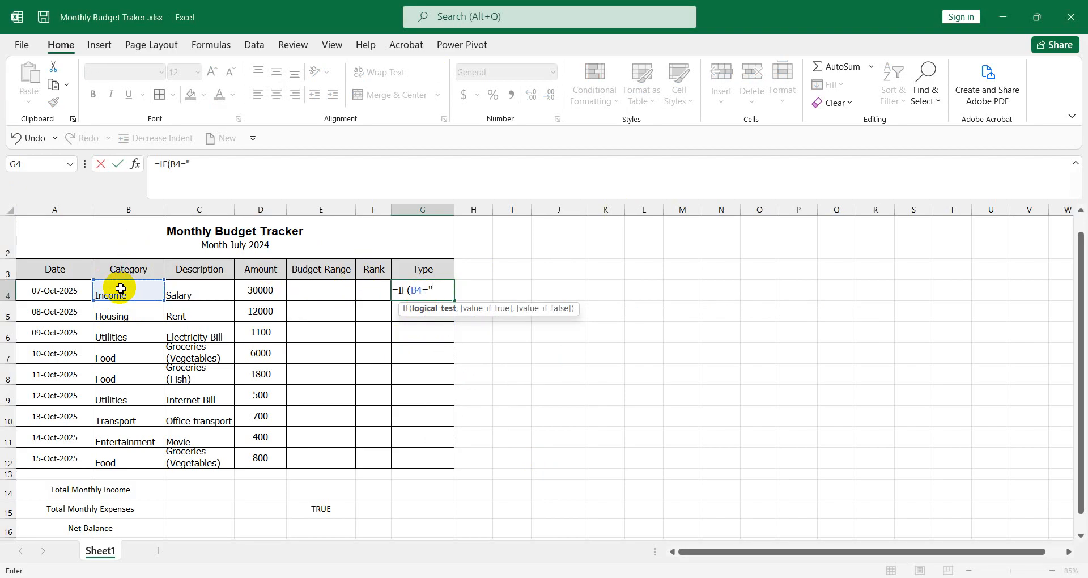
pyautogui.write('="Inc')
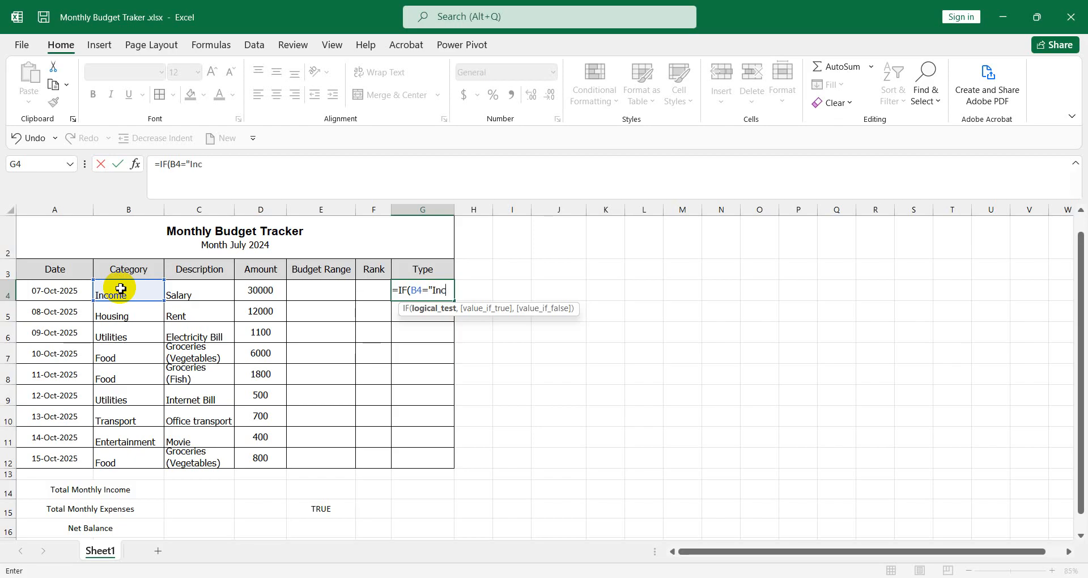
pyautogui.write('ome"')
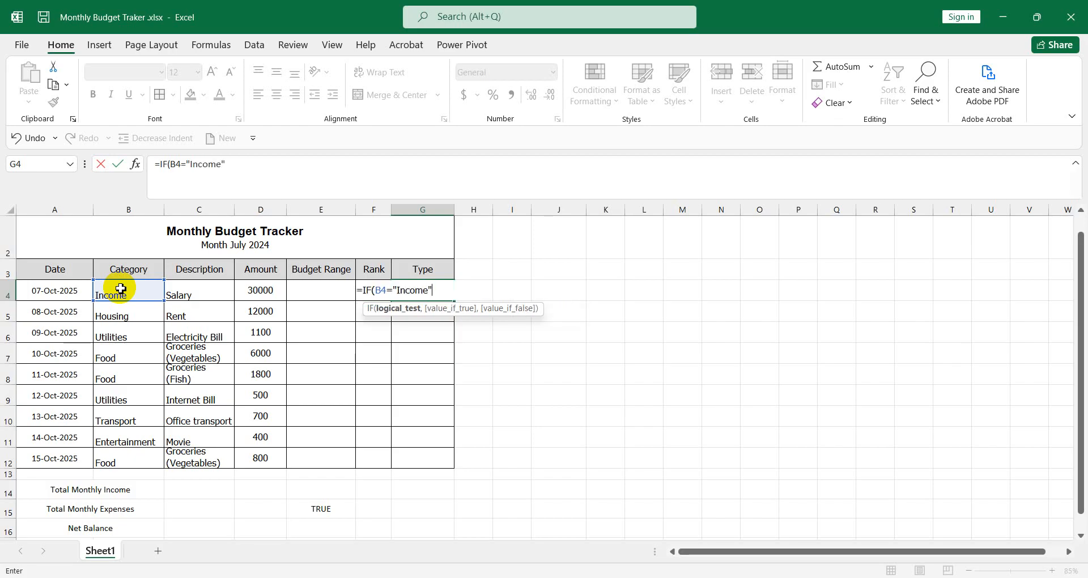
pyautogui.write(',"Income",')
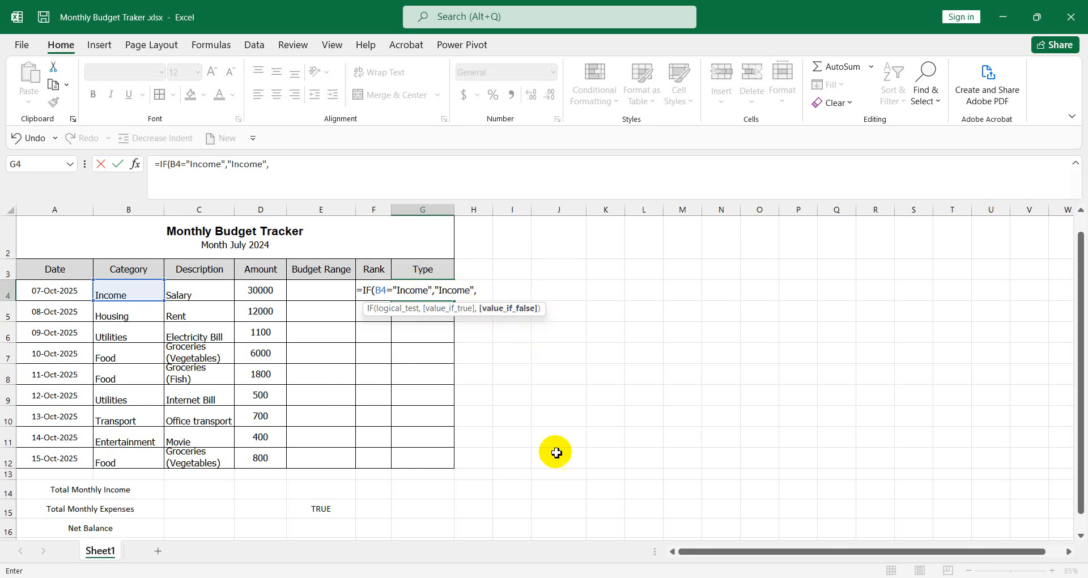
# Switch to Job-222.pdf in Chrome and underline the word "Expense" in the rule for all other categories on page 5.
pyautogui.moveTo(576, 574)
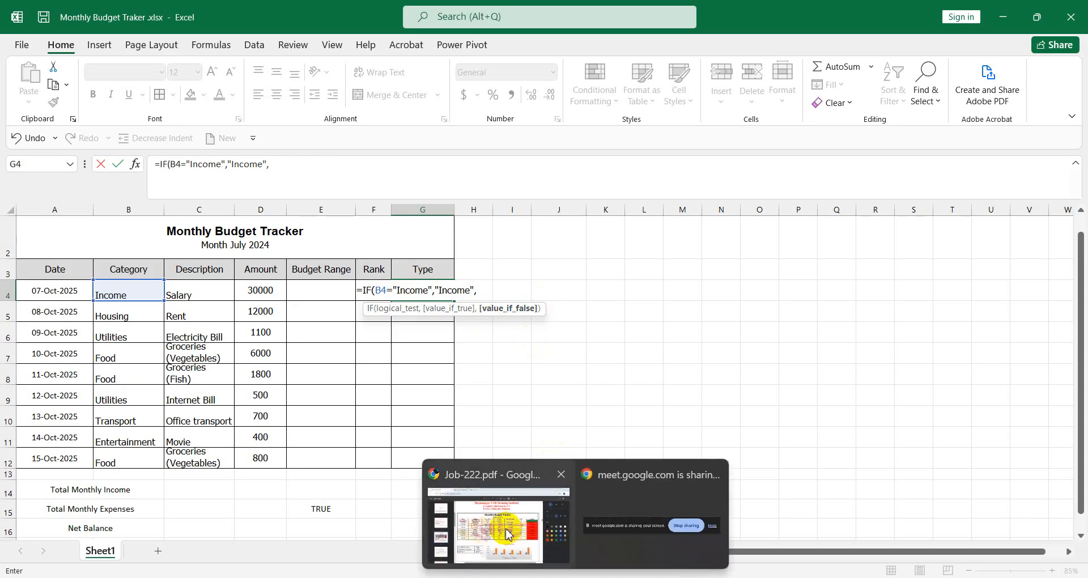
pyautogui.click(499, 518)
pyautogui.scroll(8, 766, 255)
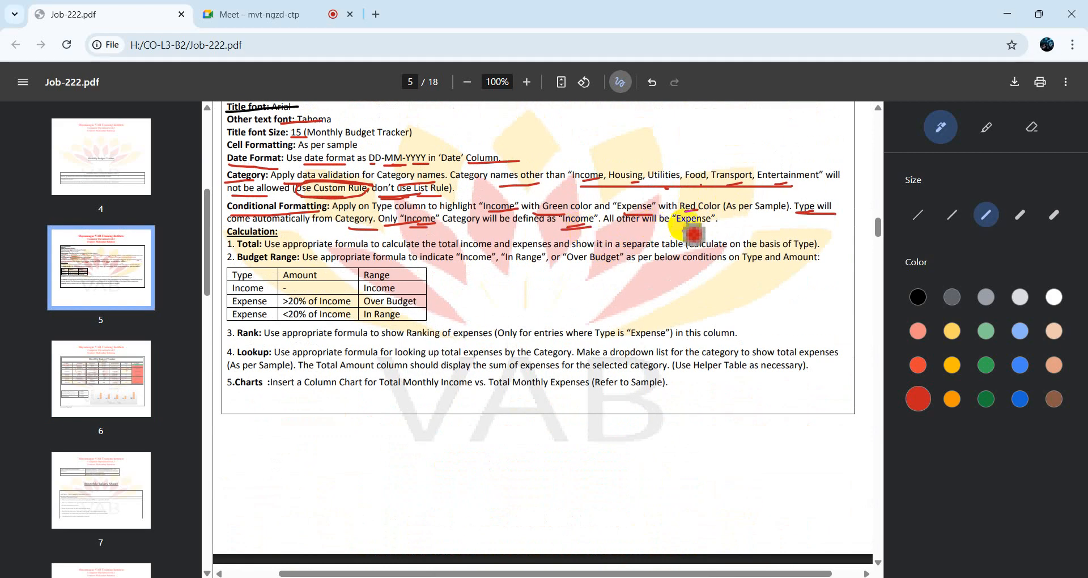
pyautogui.moveTo(673, 228); pyautogui.dragTo(708, 226)
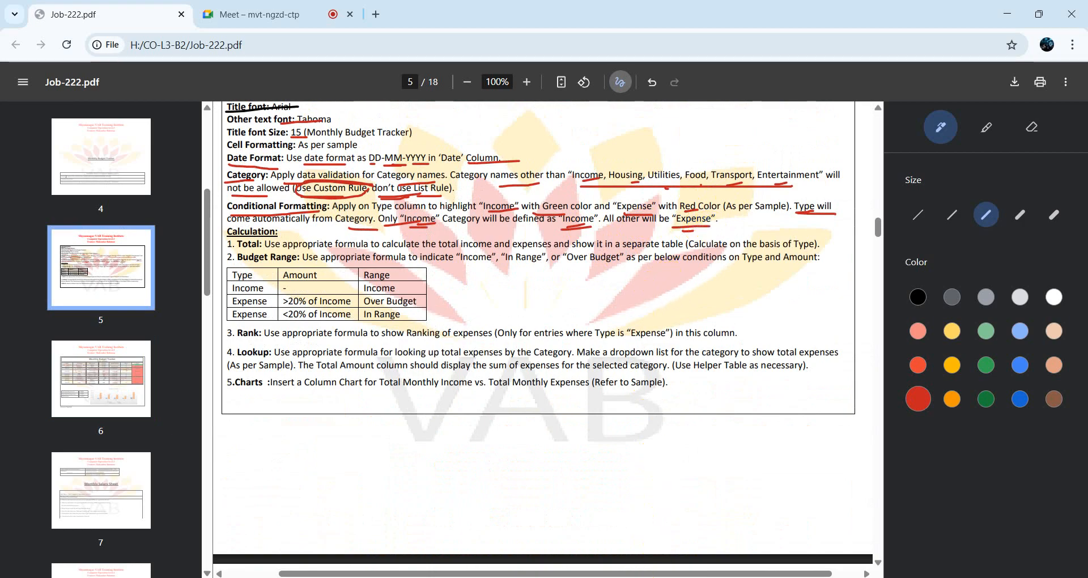
# Return to Excel and complete the G4 formula with "Expense" as the value if false.
pyautogui.click(533, 568)
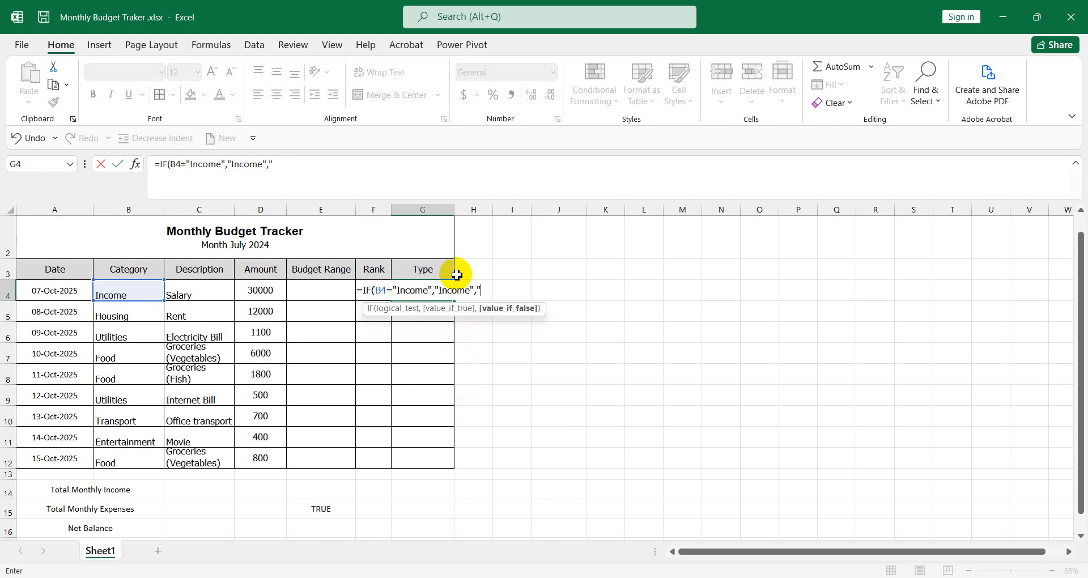
pyautogui.write('xpense')
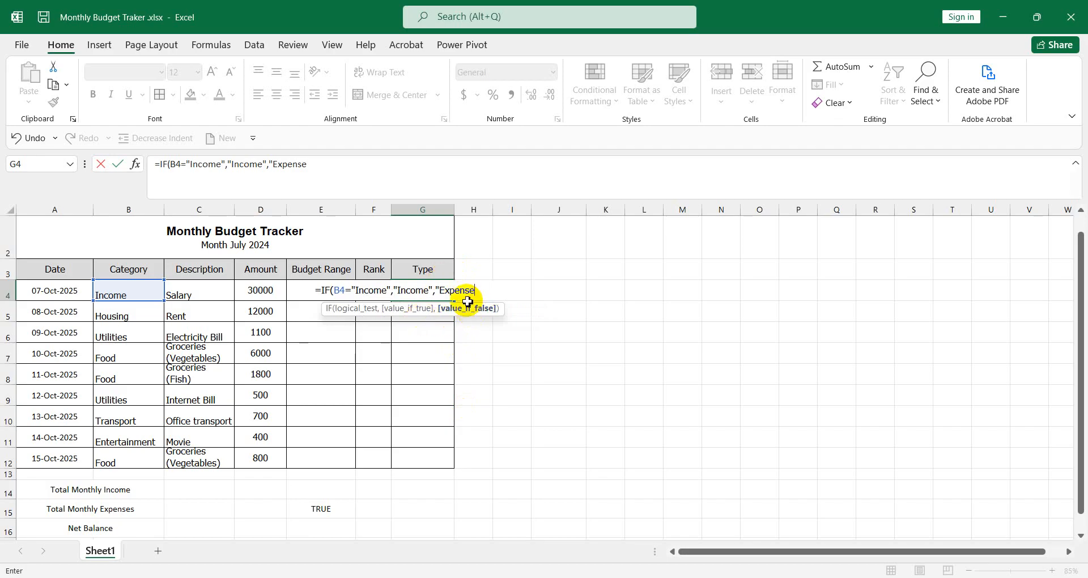
pyautogui.press('Return')
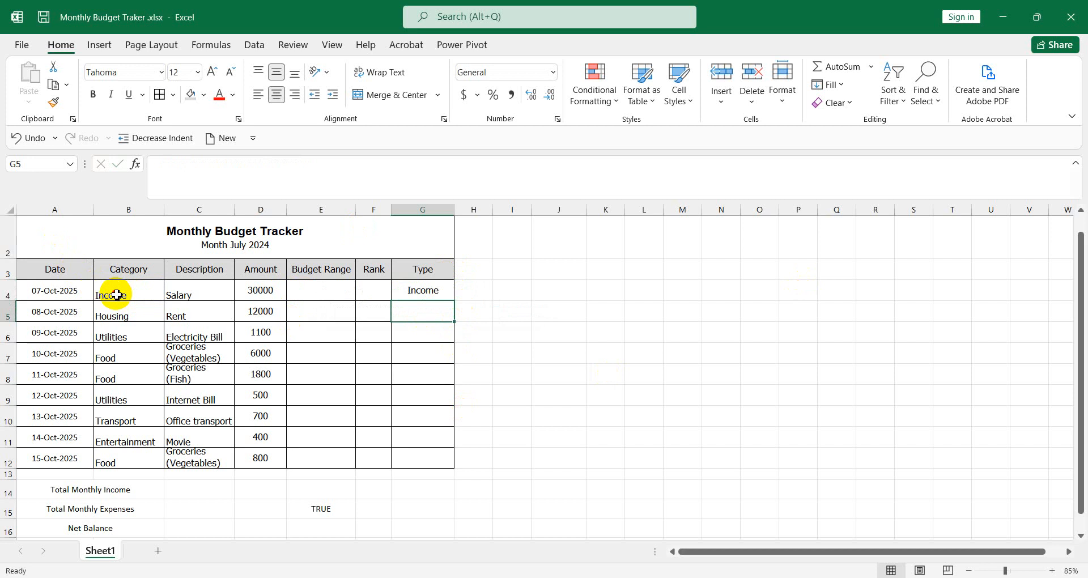
# Fill the Type formula from G4 down to G12.
pyautogui.click(138, 294)
pyautogui.click(437, 294)
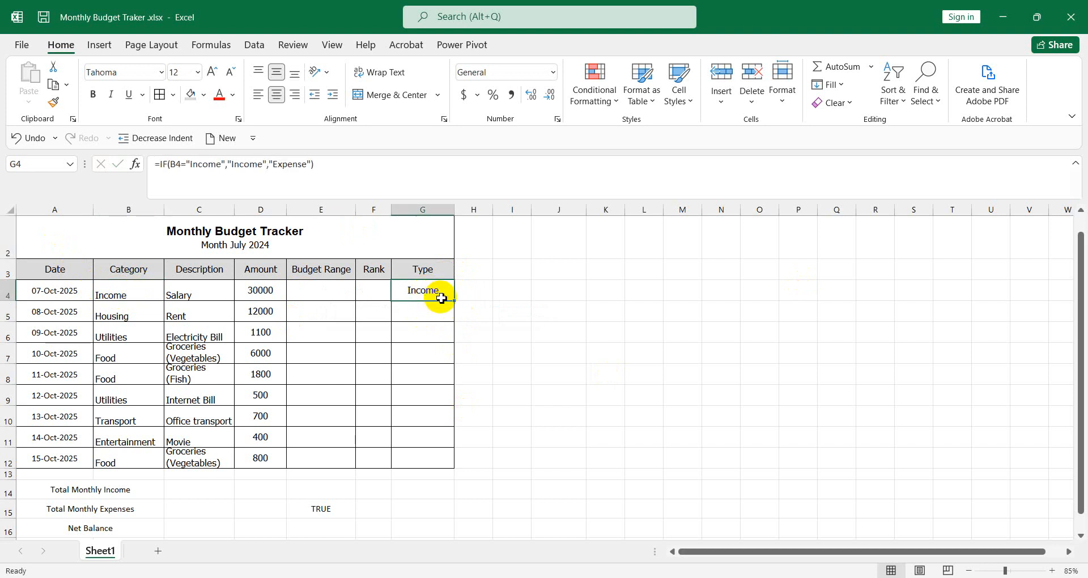
pyautogui.moveTo(454, 302); pyautogui.dragTo(456, 463)
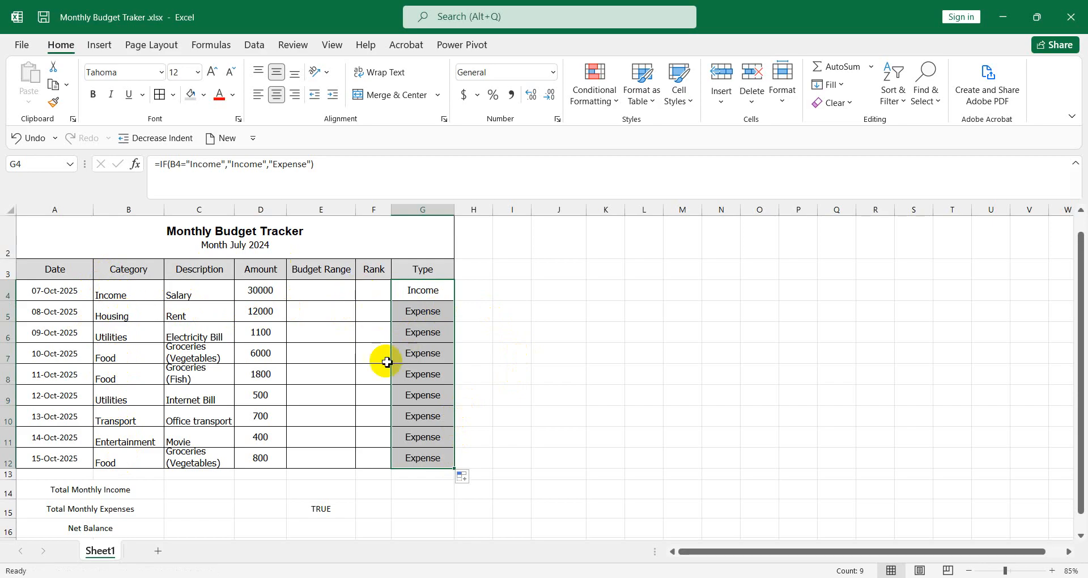
# Test the Type formula by copying Income from B4 into B8, and undo the paste.
pyautogui.click(113, 290)
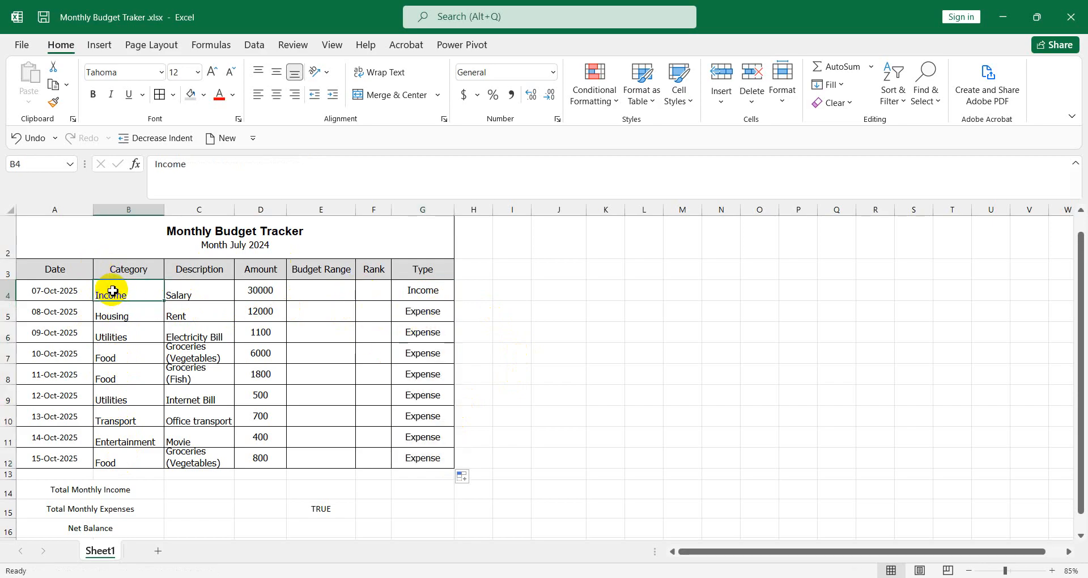
pyautogui.hotkey('ctrl', 'c')
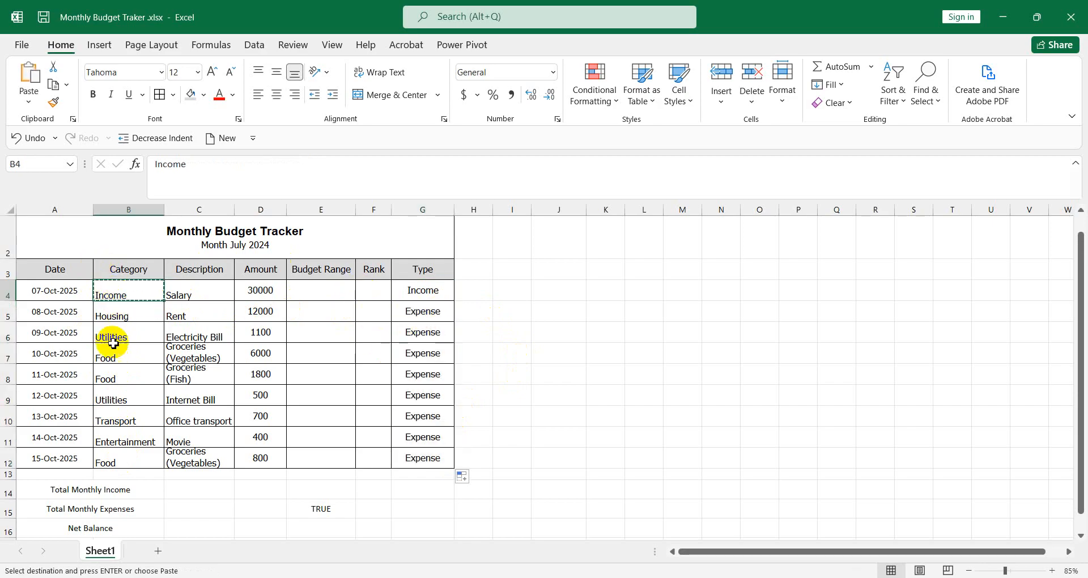
pyautogui.click(118, 375)
pyautogui.hotkey('ctrl', 'v')
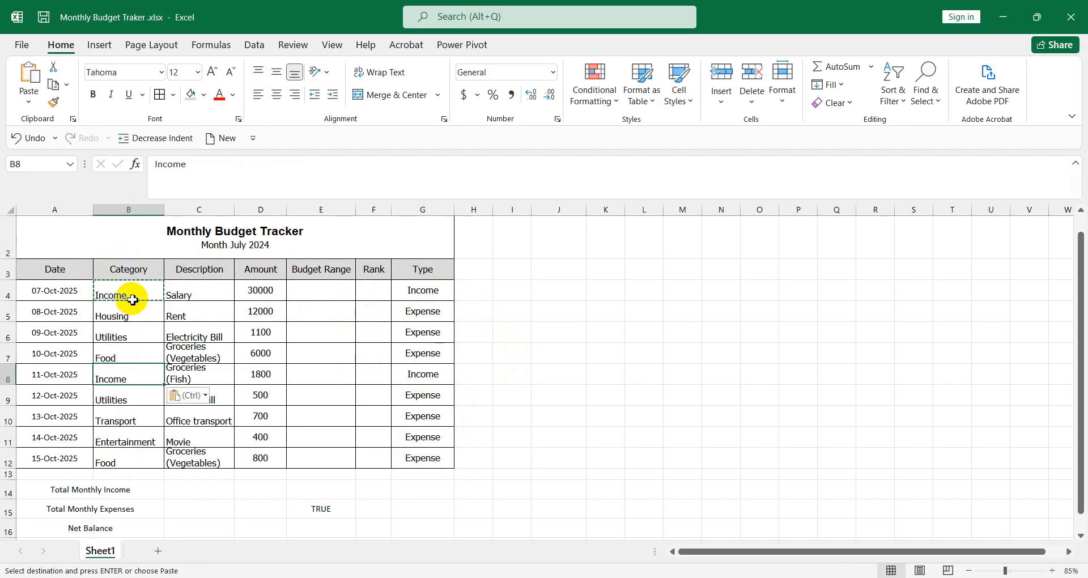
pyautogui.hotkey('ctrl', 'z')
pyautogui.click(514, 312)
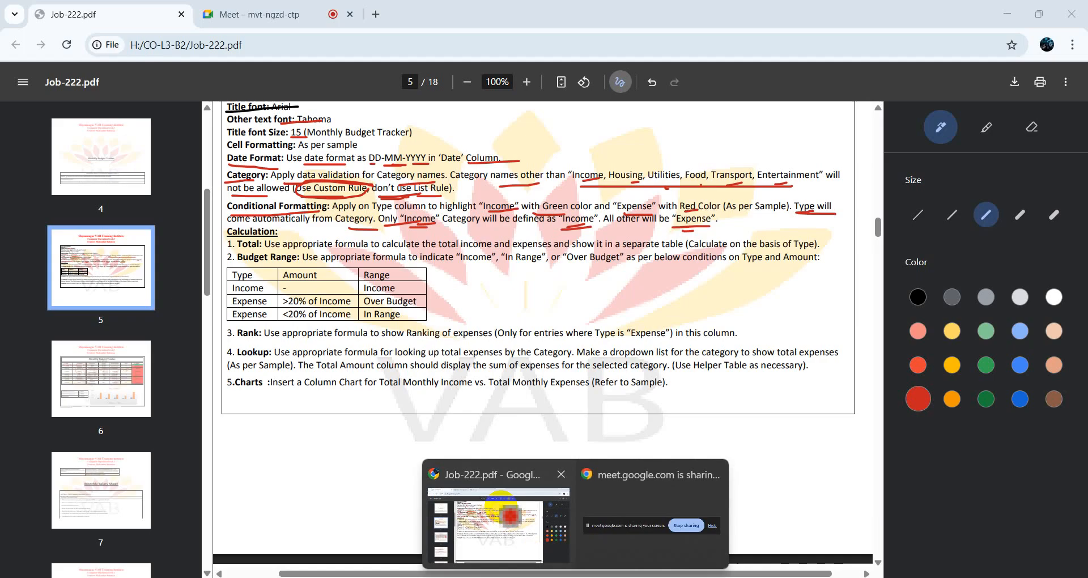
# Switch to Job-222.pdf, underline the Green and Red Color highlight requirements on page 5, and return to Excel.
pyautogui.click(498, 512)
pyautogui.scroll(1, 573, 257)
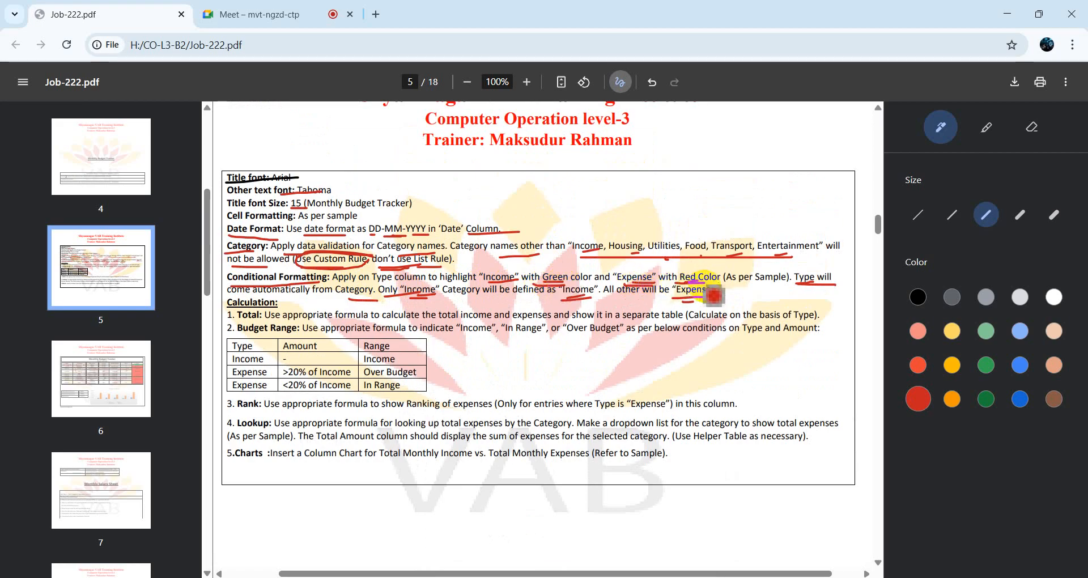
pyautogui.moveTo(544, 577)
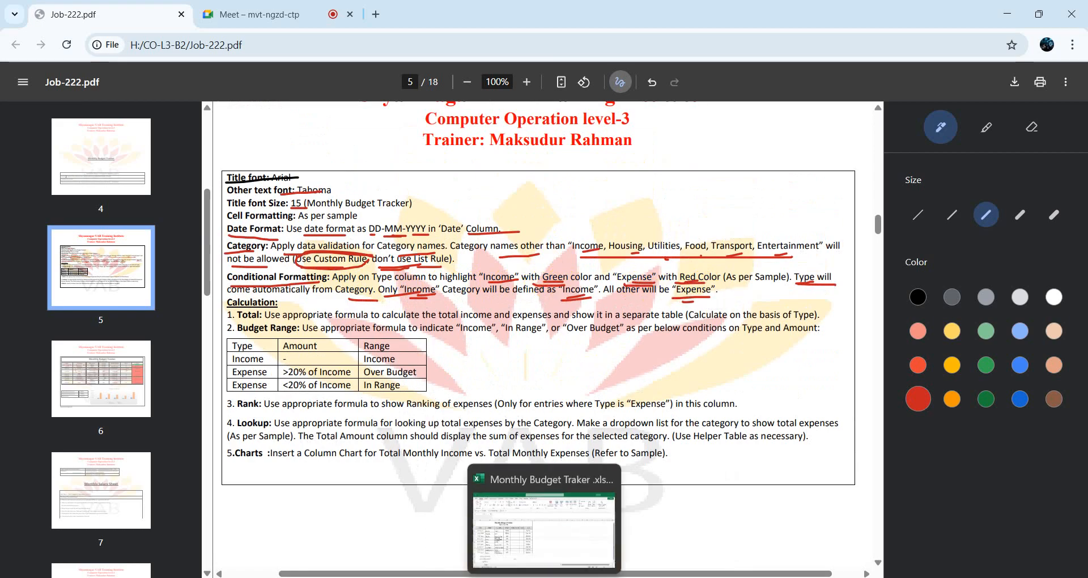
pyautogui.click(515, 499)
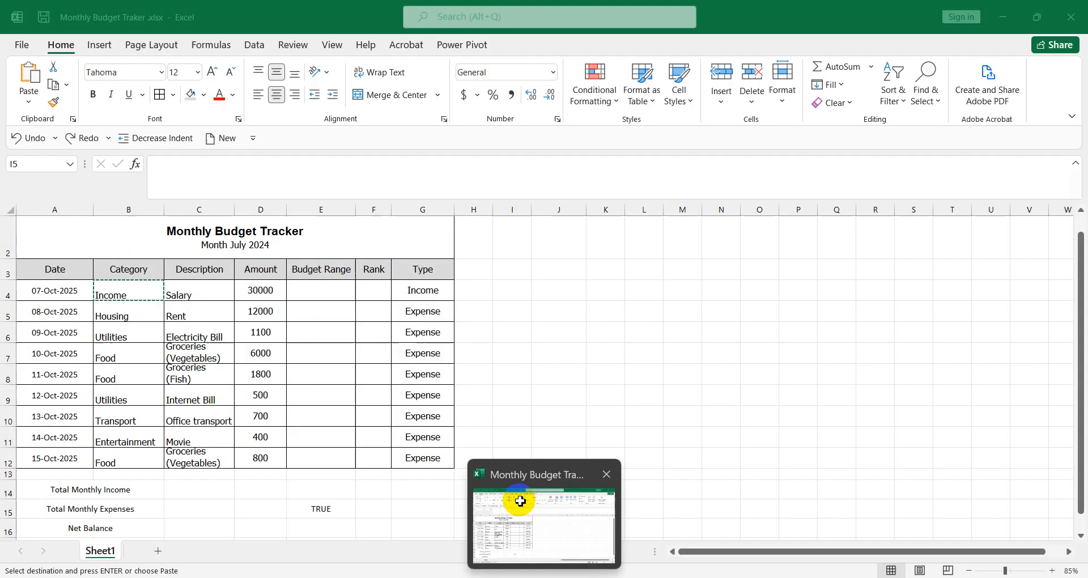
# Start a Text That Contains conditional formatting rule on G4:G12 for the text Income.
pyautogui.click(417, 291)
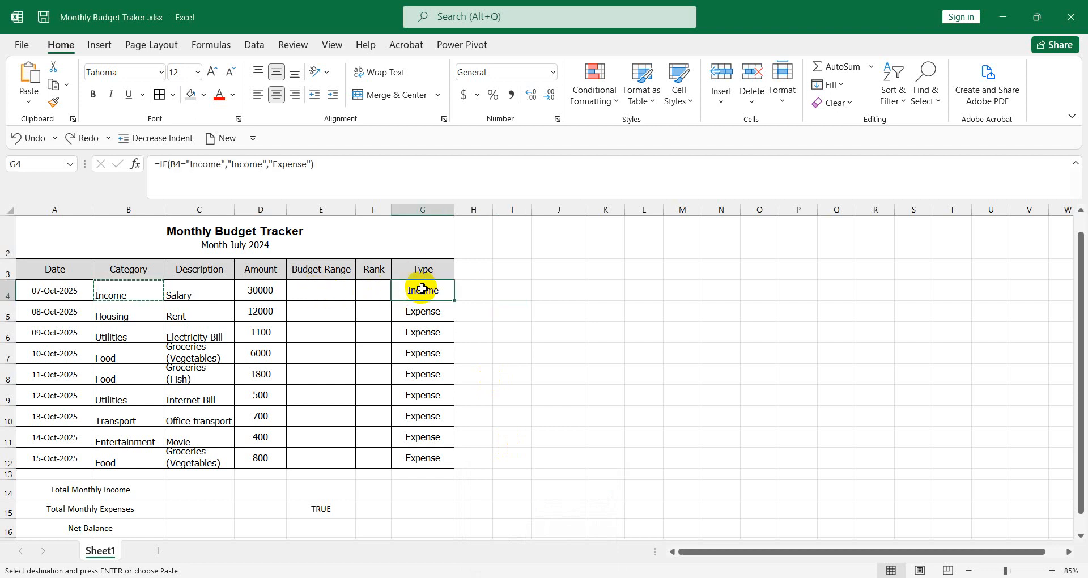
pyautogui.moveTo(420, 291); pyautogui.dragTo(432, 460)
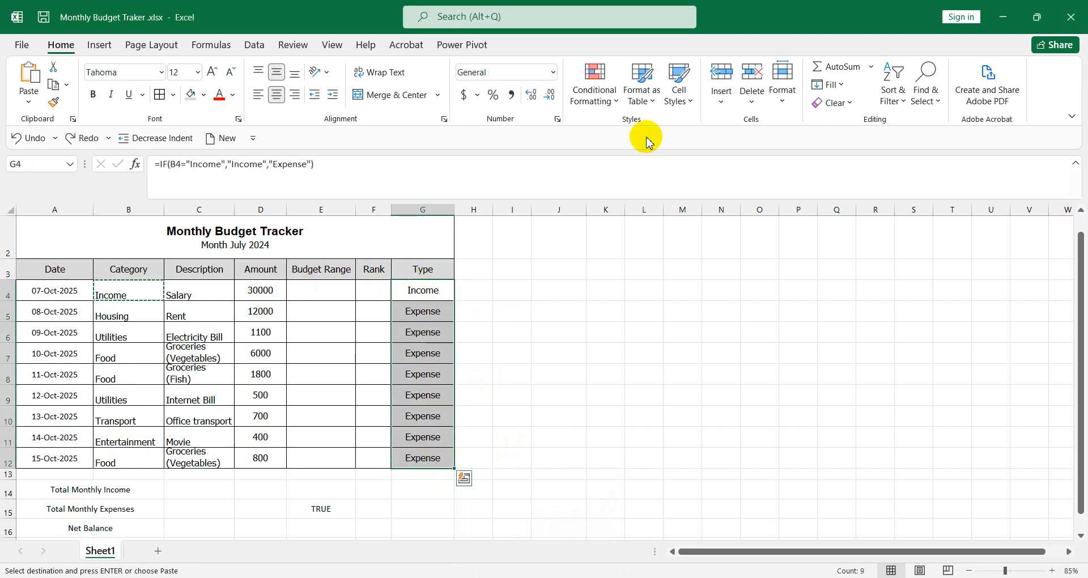
pyautogui.click(597, 98)
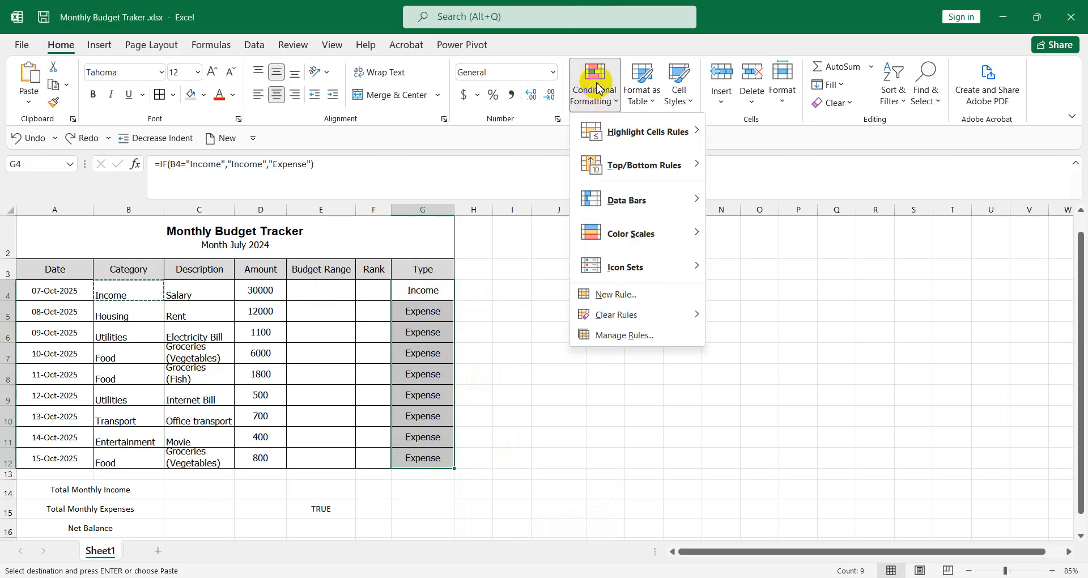
pyautogui.moveTo(629, 134)
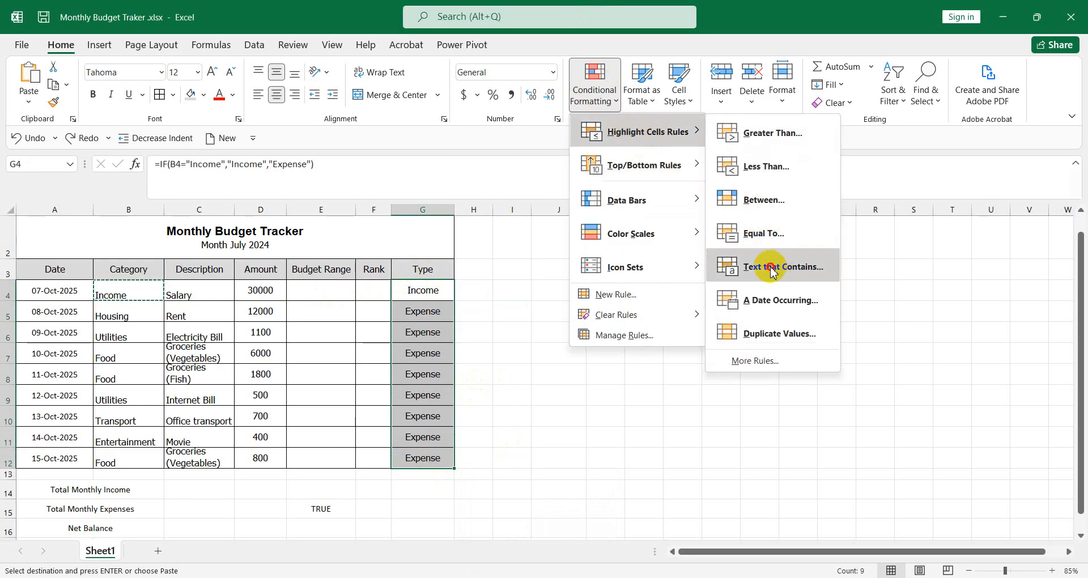
pyautogui.click(773, 272)
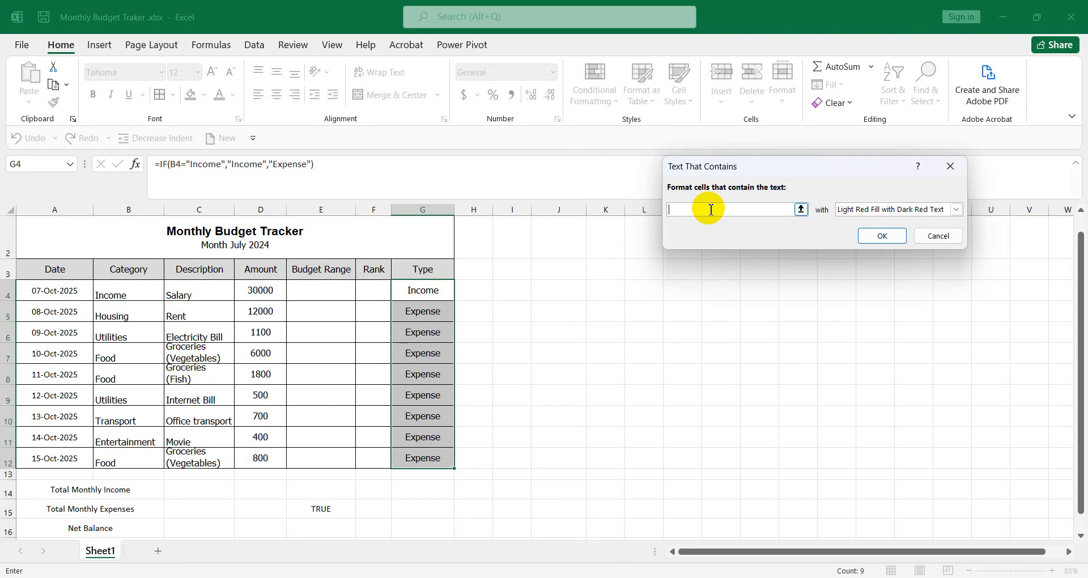
pyautogui.write('Income')
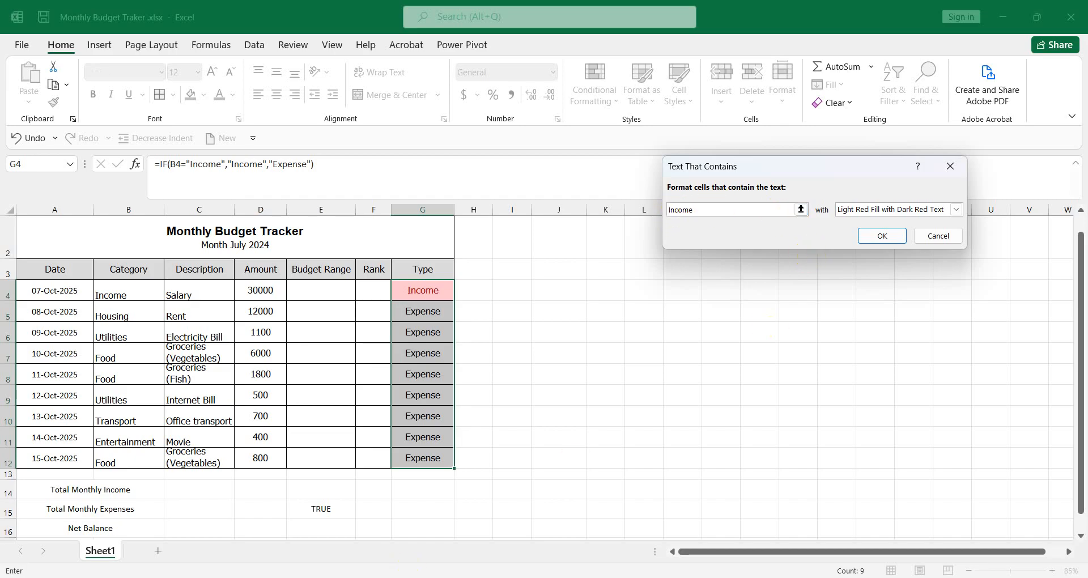
# Check the Type column colours in the page 6 sample and the page 5 rule of Job-222.pdf, and return to Excel.
pyautogui.click(524, 518)
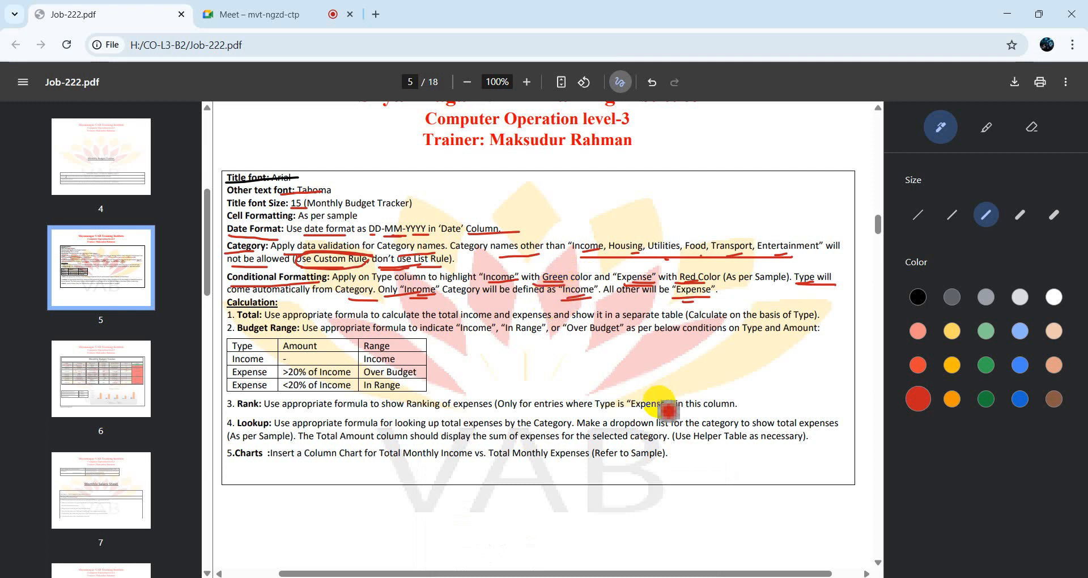
pyautogui.scroll(-3, 780, 478)
pyautogui.scroll(-5, 779, 478)
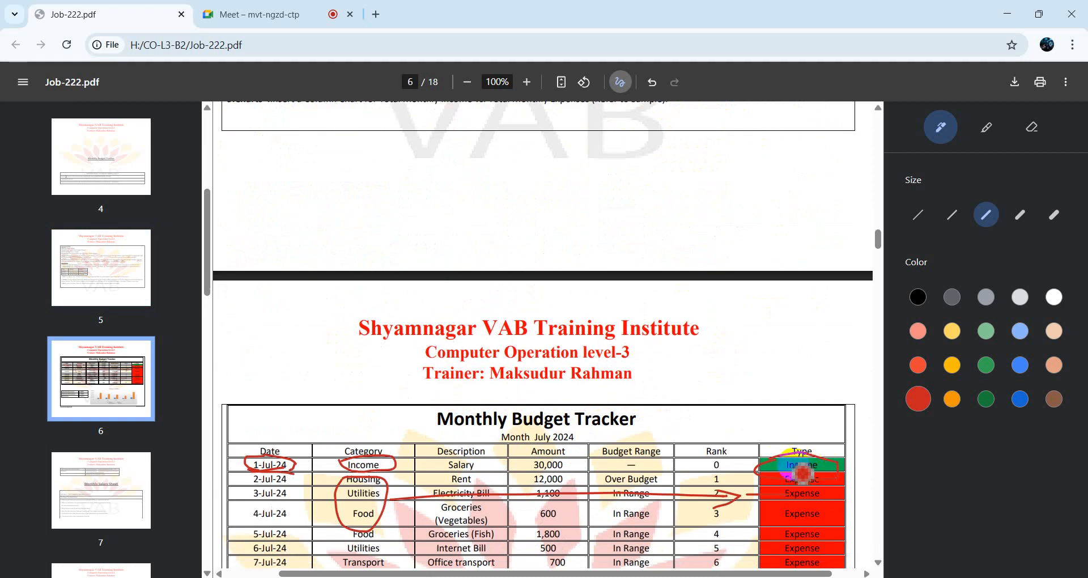
pyautogui.scroll(6, 764, 395)
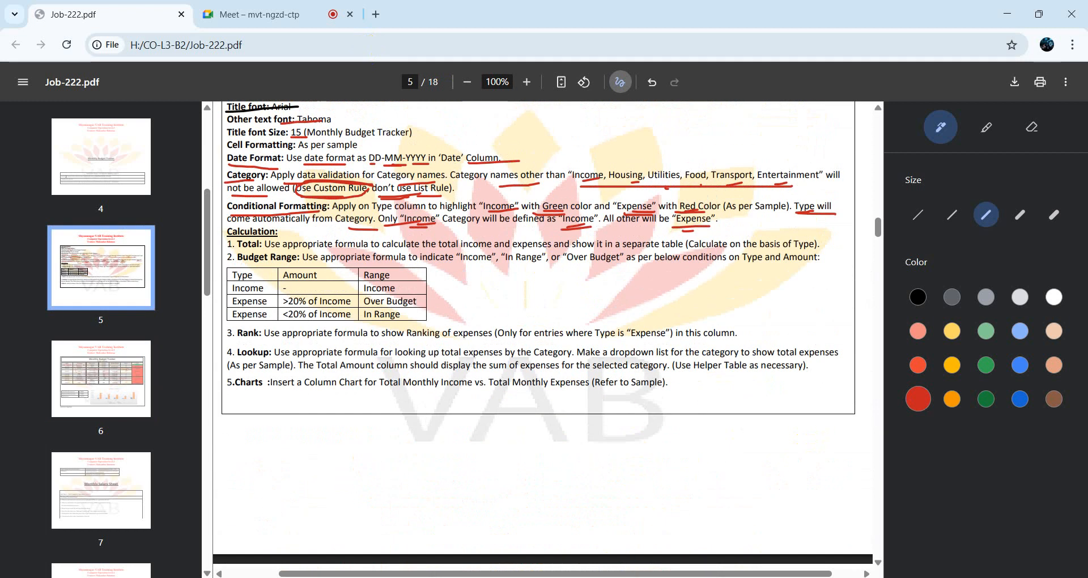
pyautogui.moveTo(614, 575)
pyautogui.moveTo(545, 576)
pyautogui.click(524, 536)
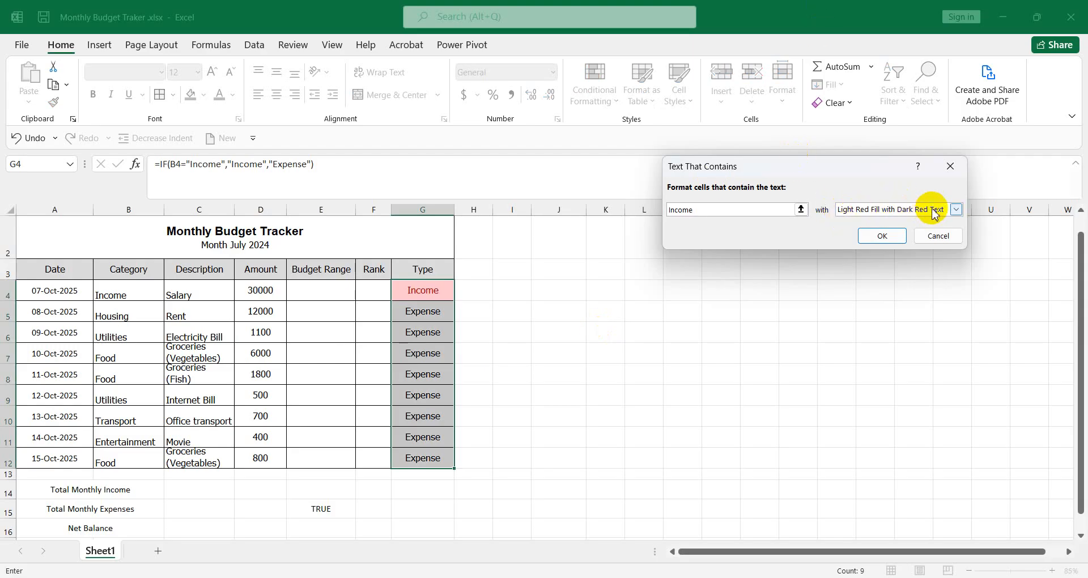
# Give the Income text rule on G4:G12 a custom format with a solid green fill and apply it.
pyautogui.click(956, 210)
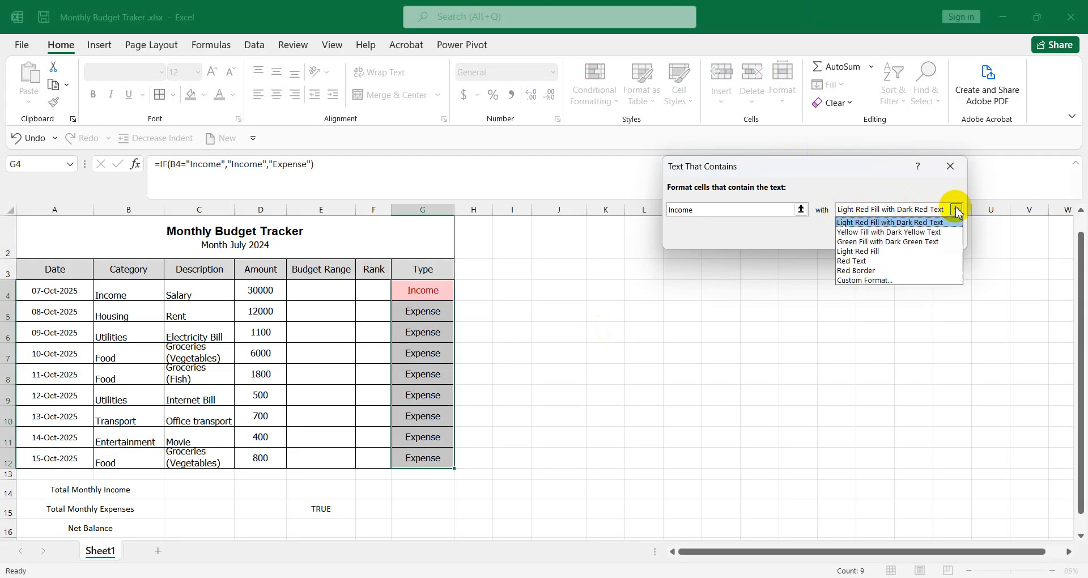
pyautogui.click(865, 280)
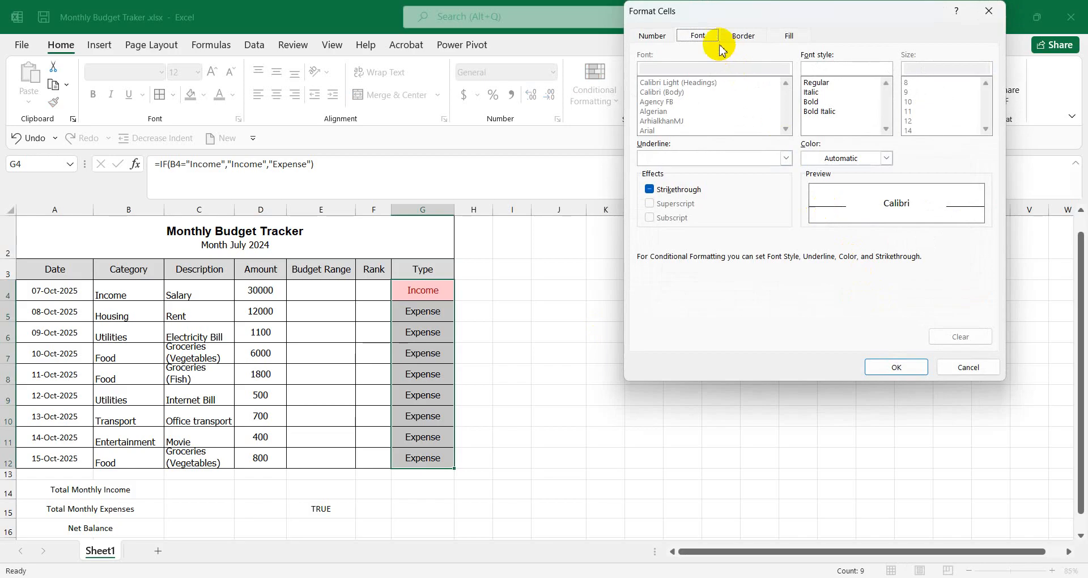
pyautogui.click(789, 35)
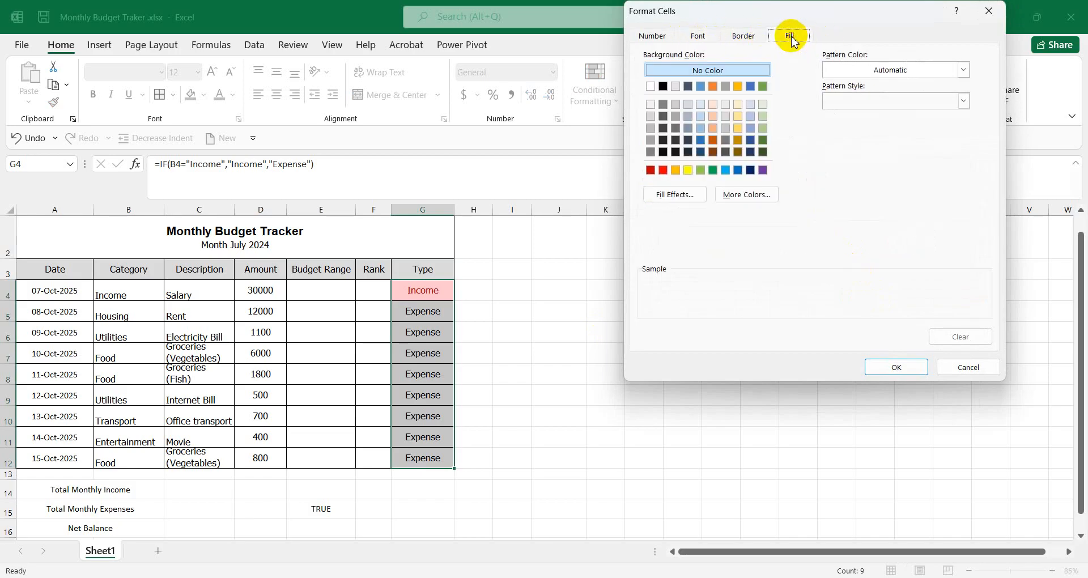
pyautogui.click(714, 170)
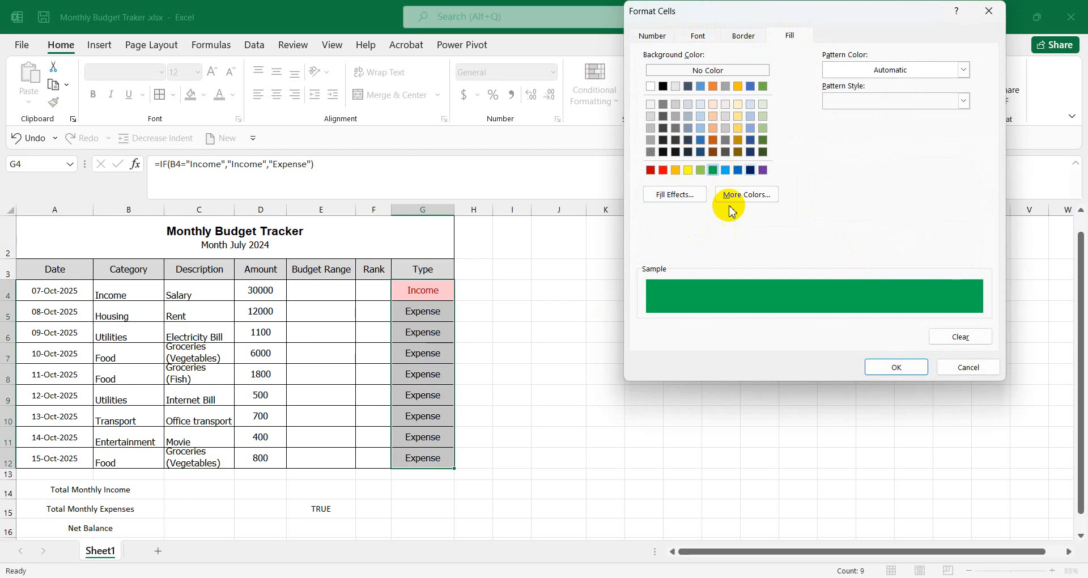
pyautogui.click(890, 367)
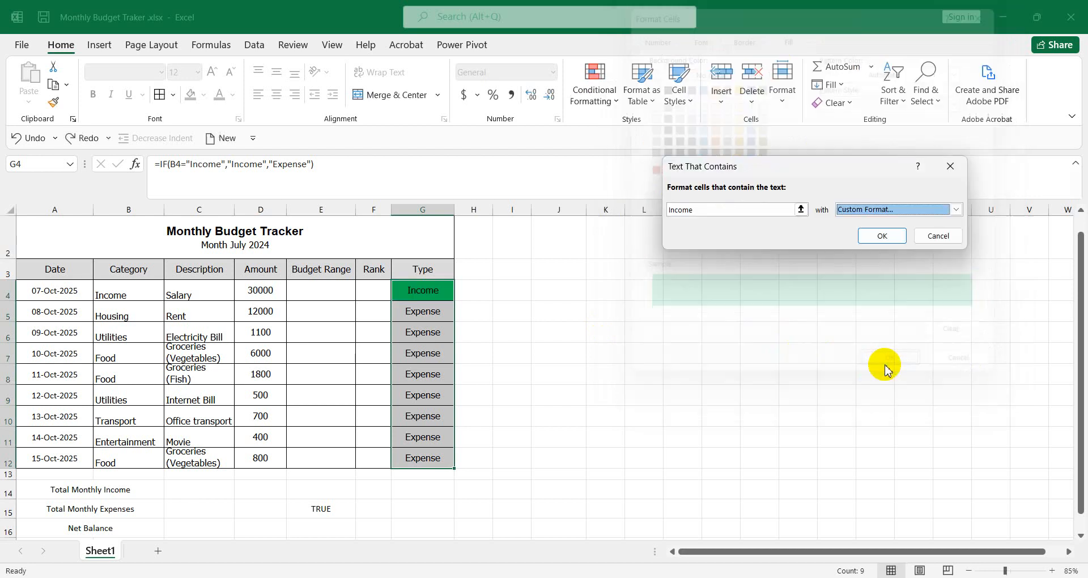
pyautogui.click(892, 235)
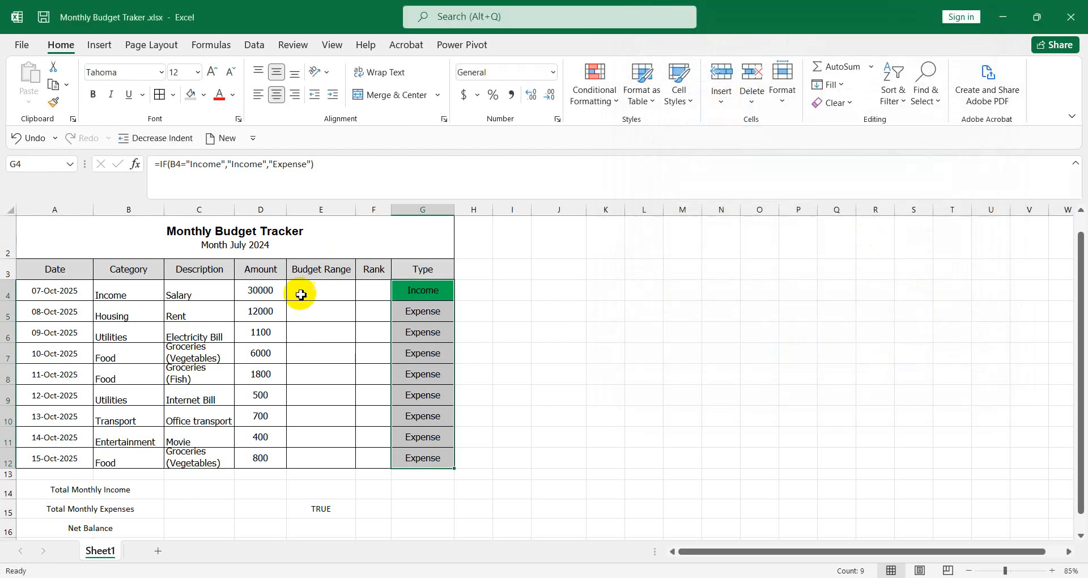
pyautogui.click(524, 299)
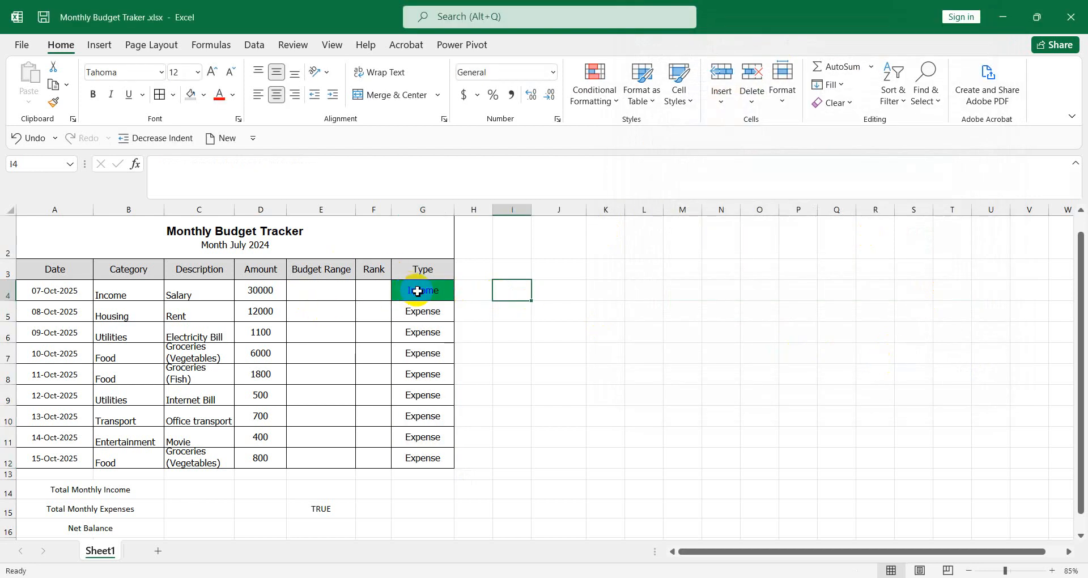
# Add a Text That Contains conditional formatting rule on G4:G12 for Expense with a custom red fill.
pyautogui.moveTo(413, 288); pyautogui.dragTo(418, 458)
pyautogui.moveTo(398, 395); pyautogui.dragTo(398, 395)
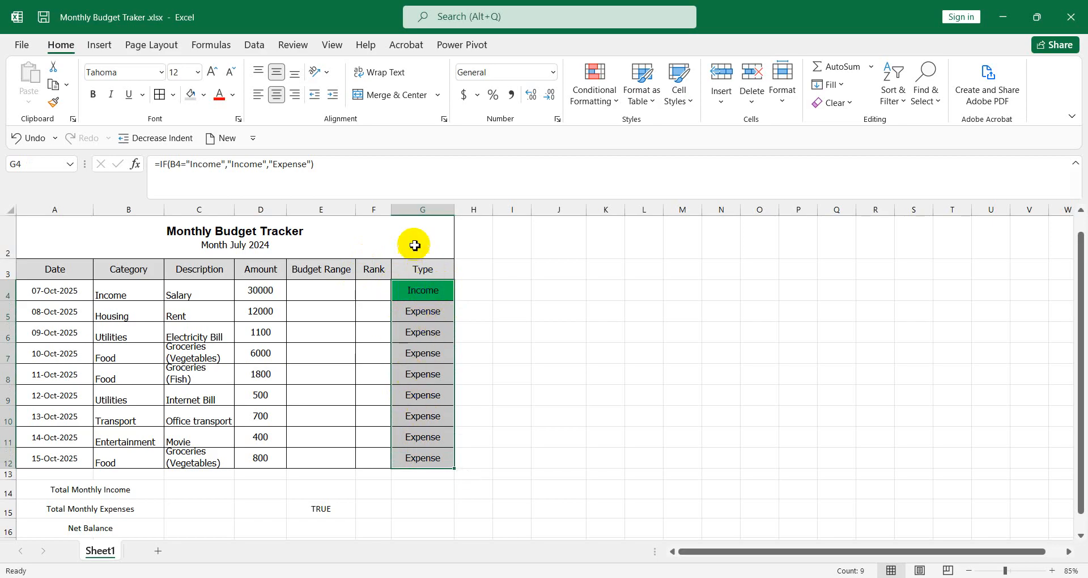
pyautogui.click(619, 103)
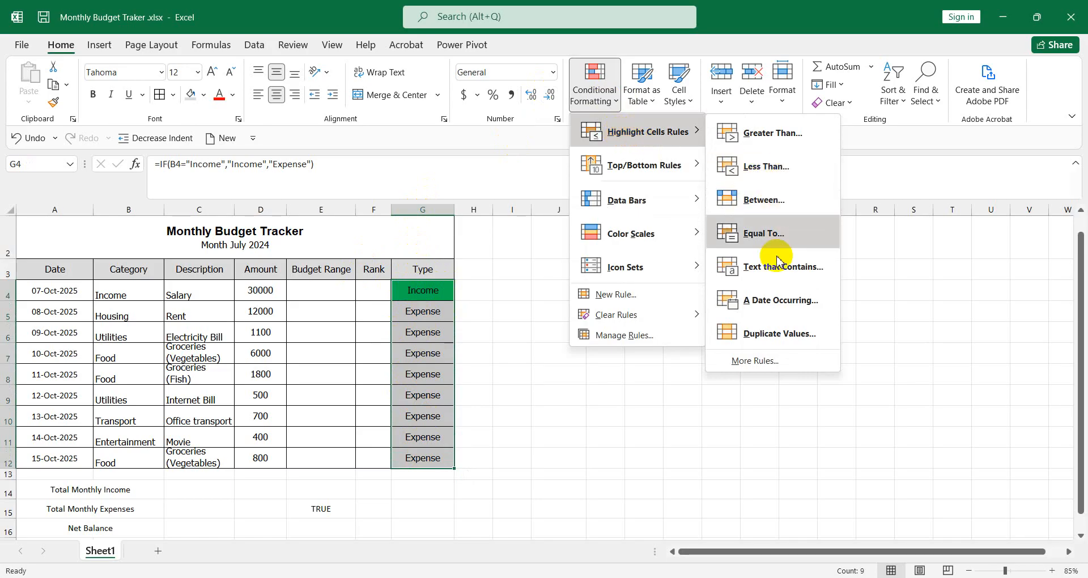
pyautogui.click(775, 275)
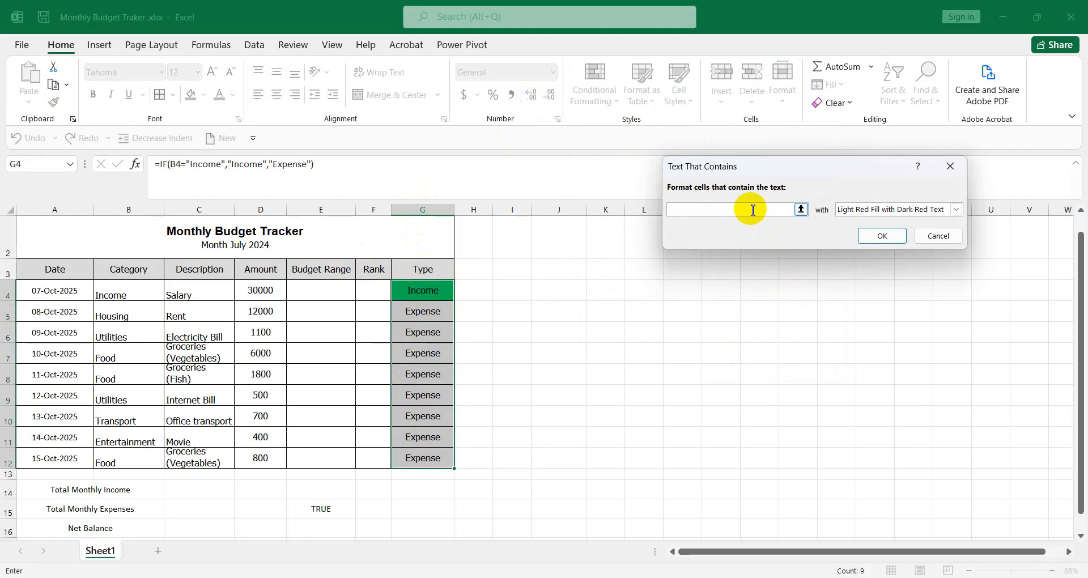
pyautogui.write('Expense')
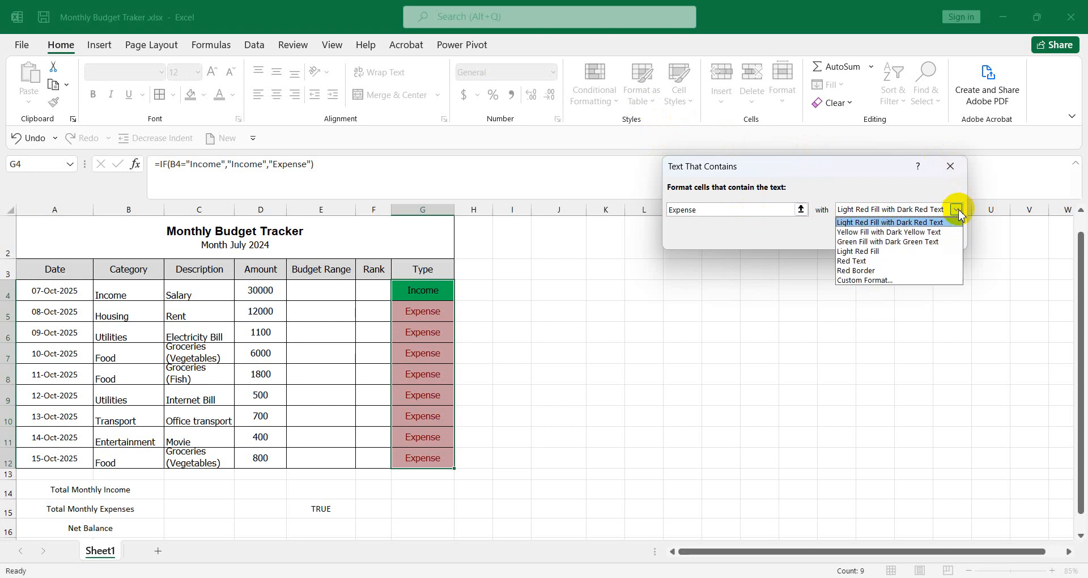
pyautogui.click(864, 279)
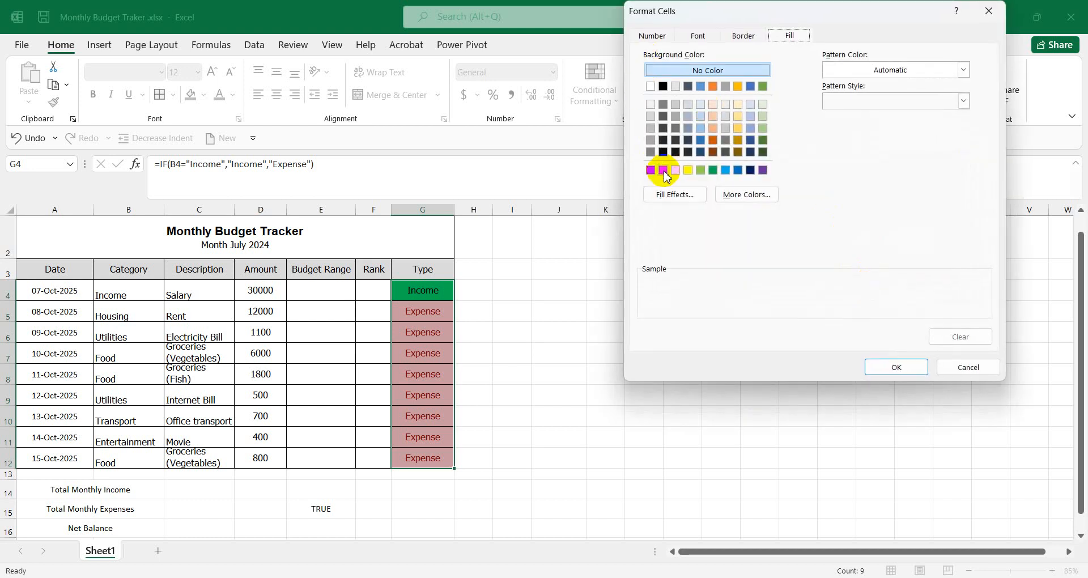
pyautogui.click(663, 170)
pyautogui.click(919, 367)
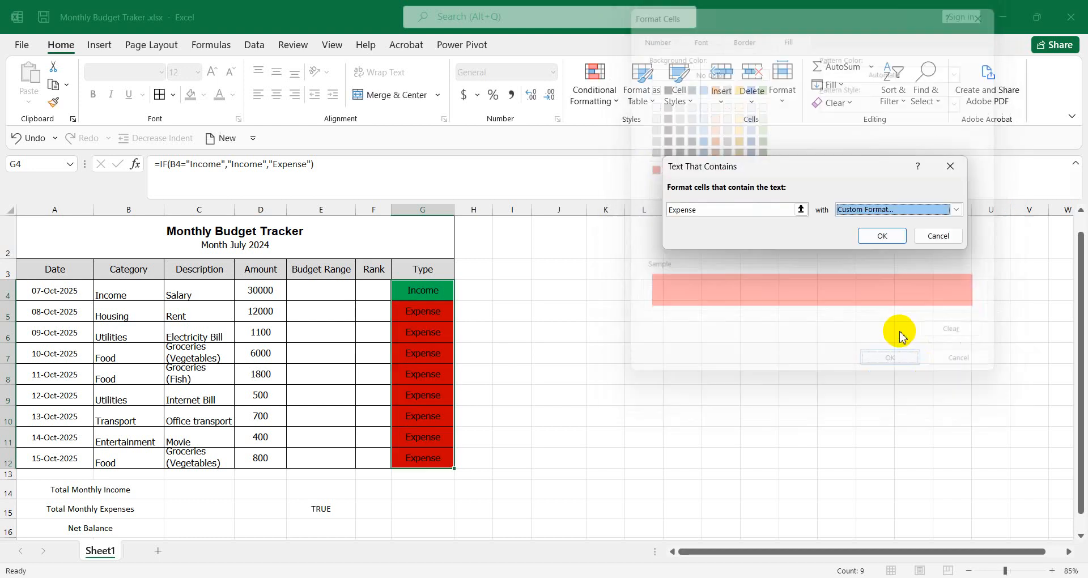
pyautogui.click(881, 236)
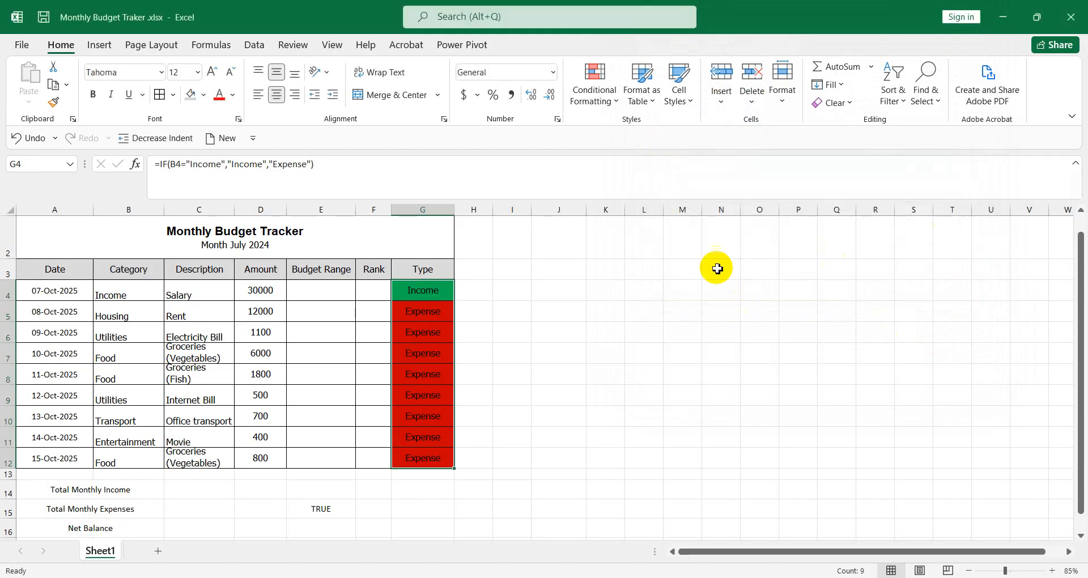
pyautogui.click(639, 277)
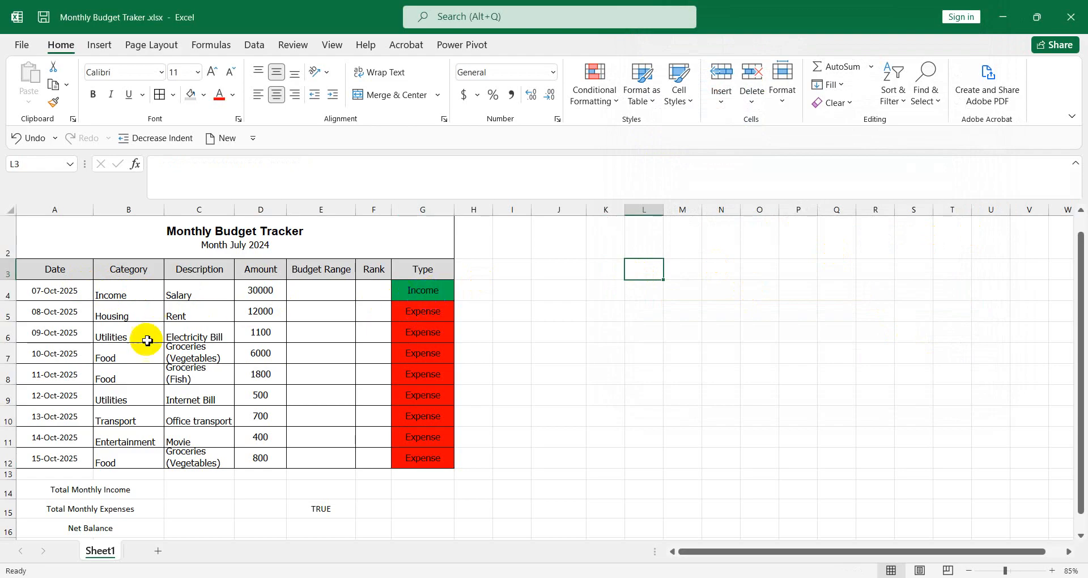
# Test the Type column colour rules by copying Income from B4 into B8, and undo the paste.
pyautogui.click(130, 372)
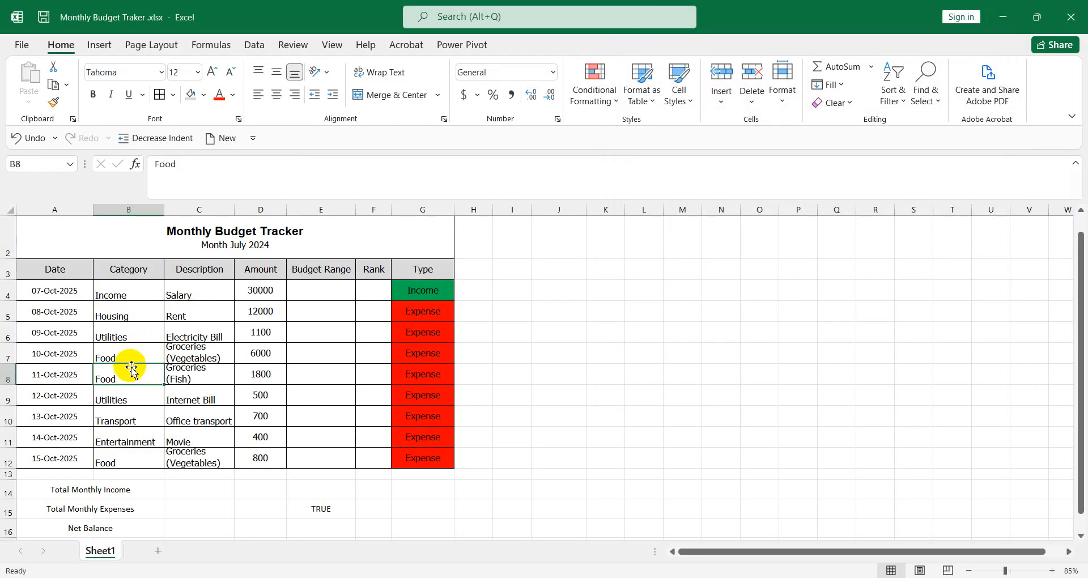
pyautogui.click(124, 290)
pyautogui.hotkey('ctrl', 'c')
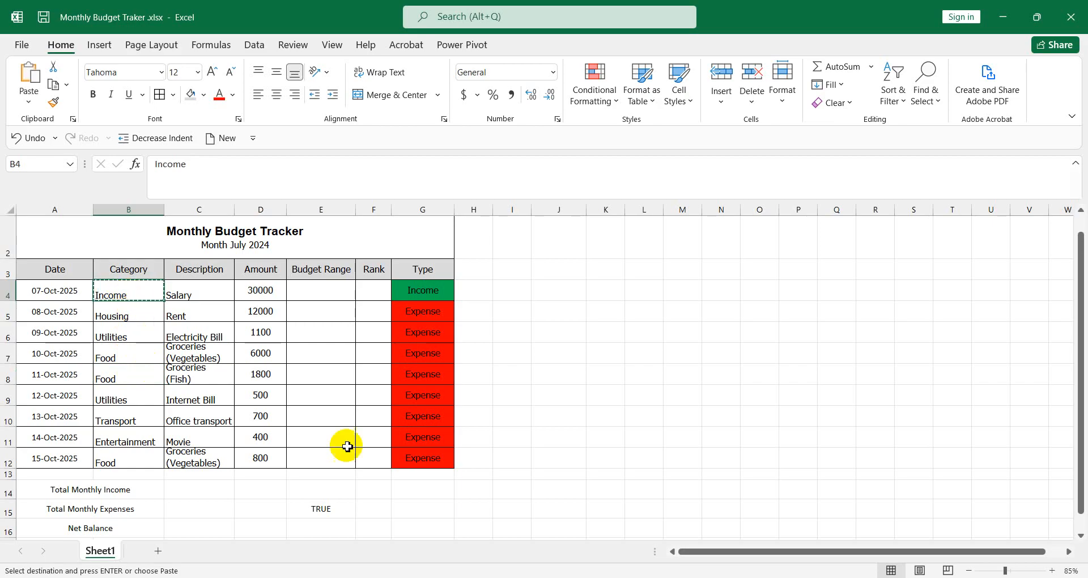
pyautogui.click(122, 373)
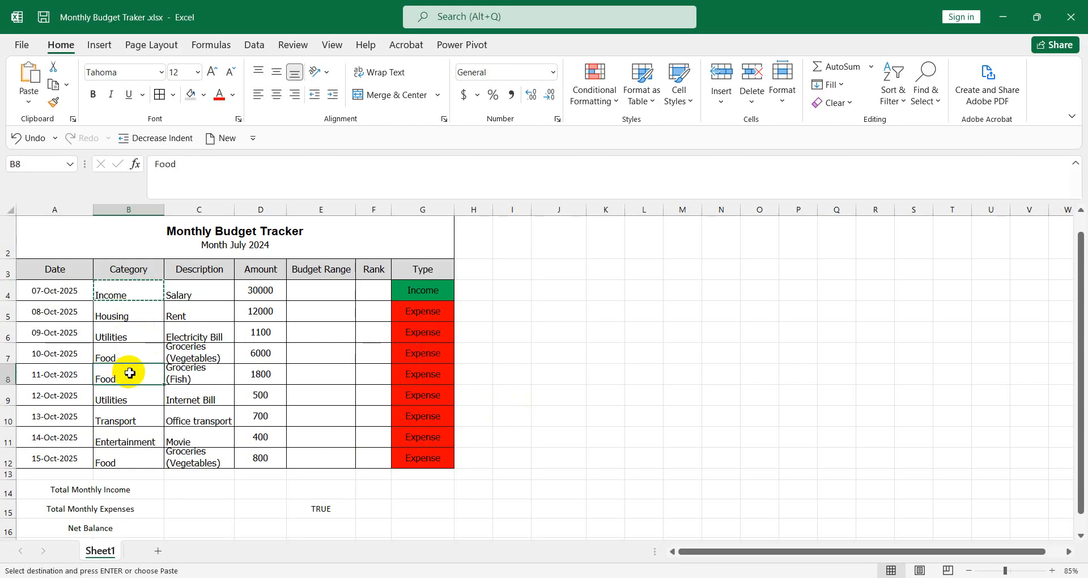
pyautogui.hotkey('ctrl', 'v')
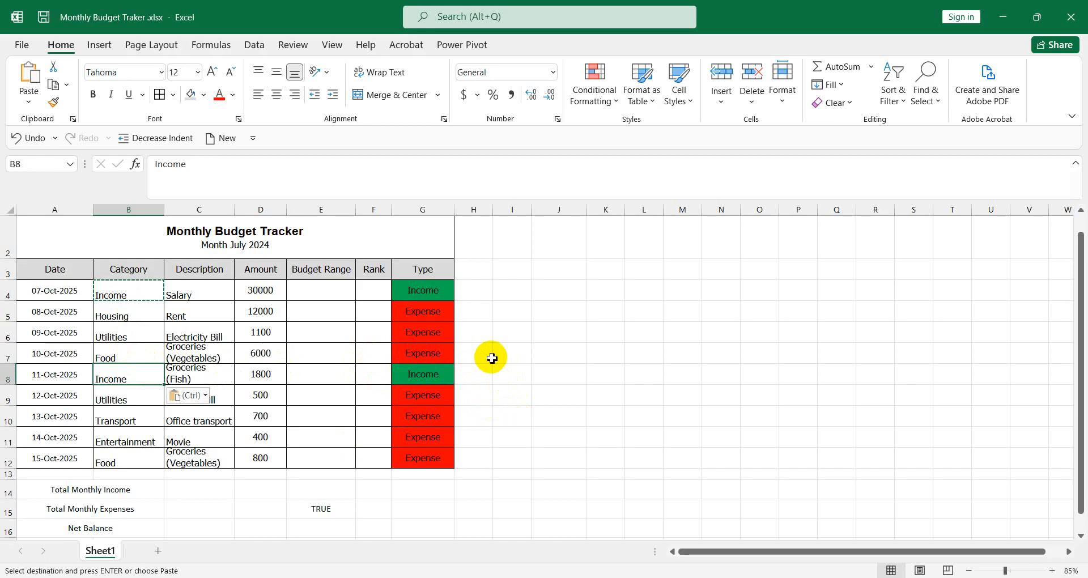
pyautogui.hotkey('ctrl', 'z')
pyautogui.click(512, 314)
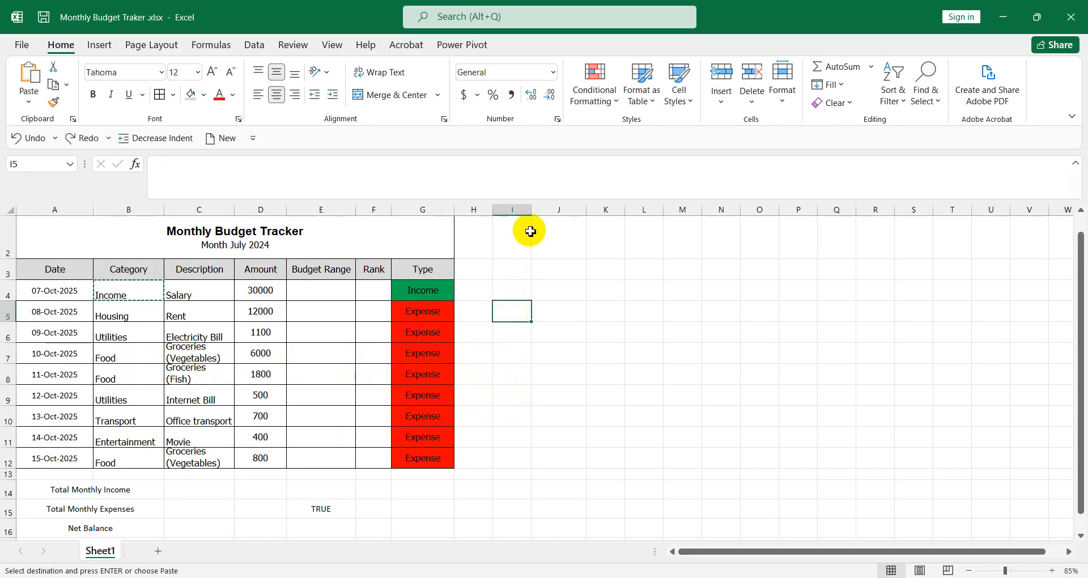
pyautogui.press('Escape')
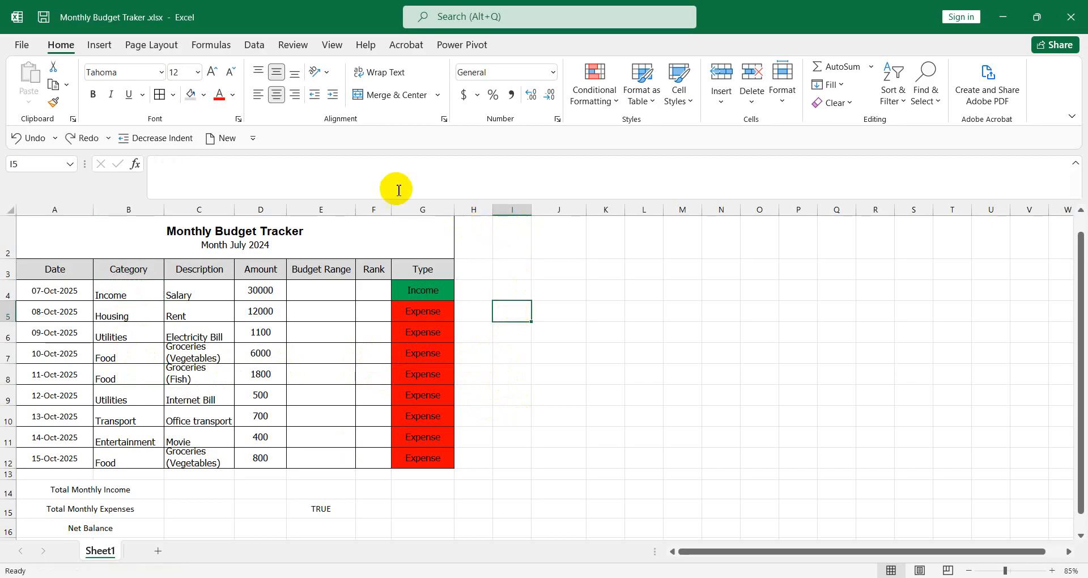
# Widen the Rank column slightly and add borders to all cells of the summary block A14:C16.
pyautogui.moveTo(393, 209); pyautogui.dragTo(398, 210)
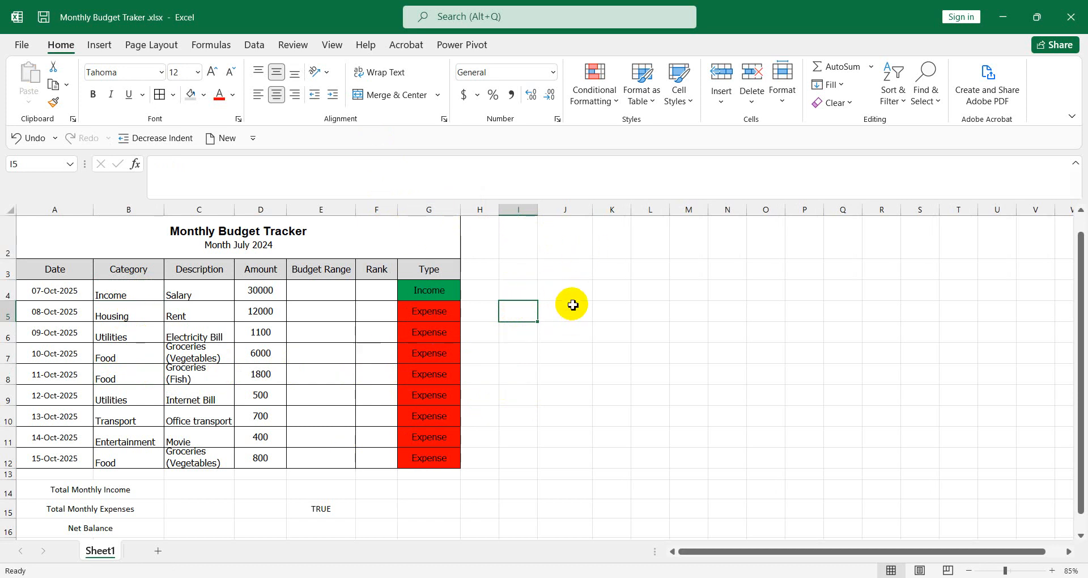
pyautogui.scroll(-2, 573, 302)
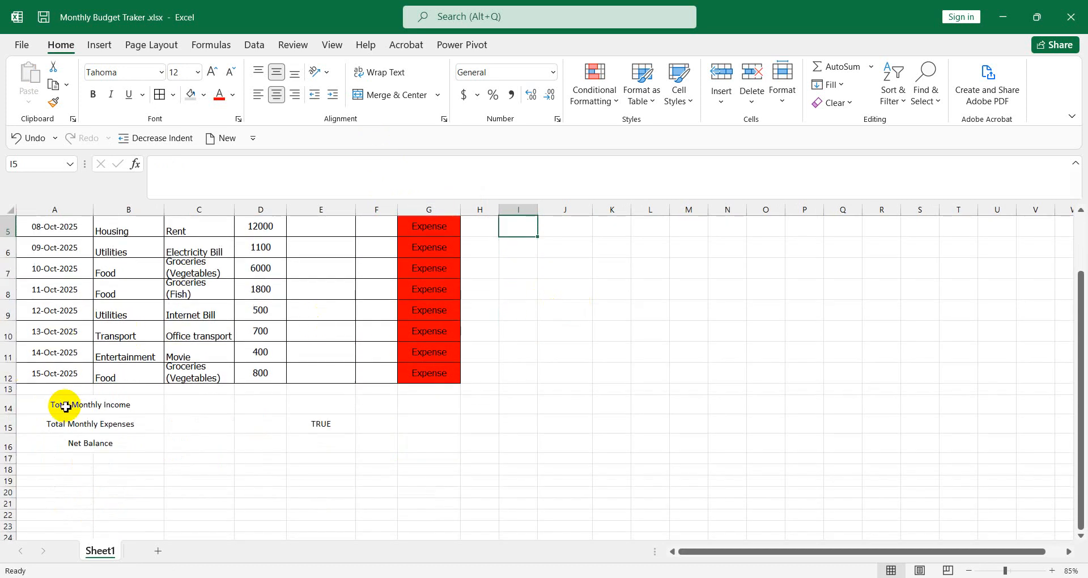
pyautogui.moveTo(41, 403); pyautogui.dragTo(222, 439)
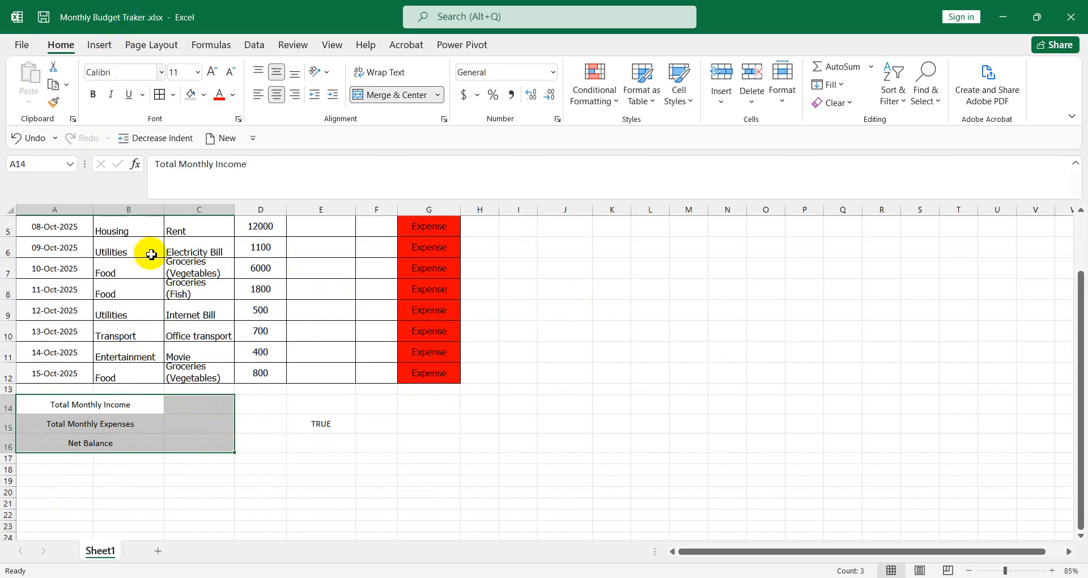
pyautogui.click(160, 96)
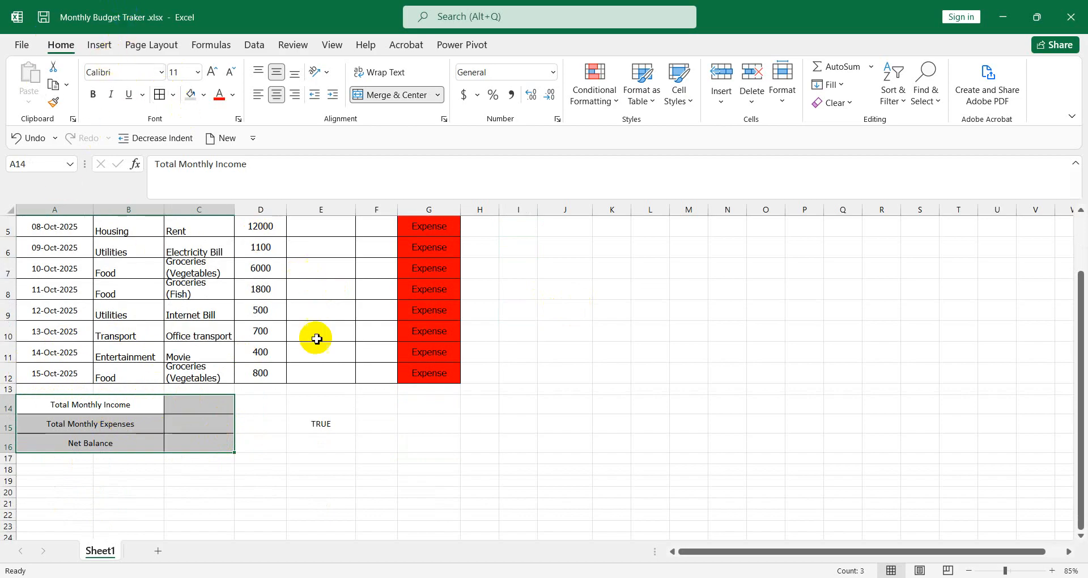
# Set the font of the summary block A14:C16 to Tahoma and increase its font size by one step.
pyautogui.click(163, 72)
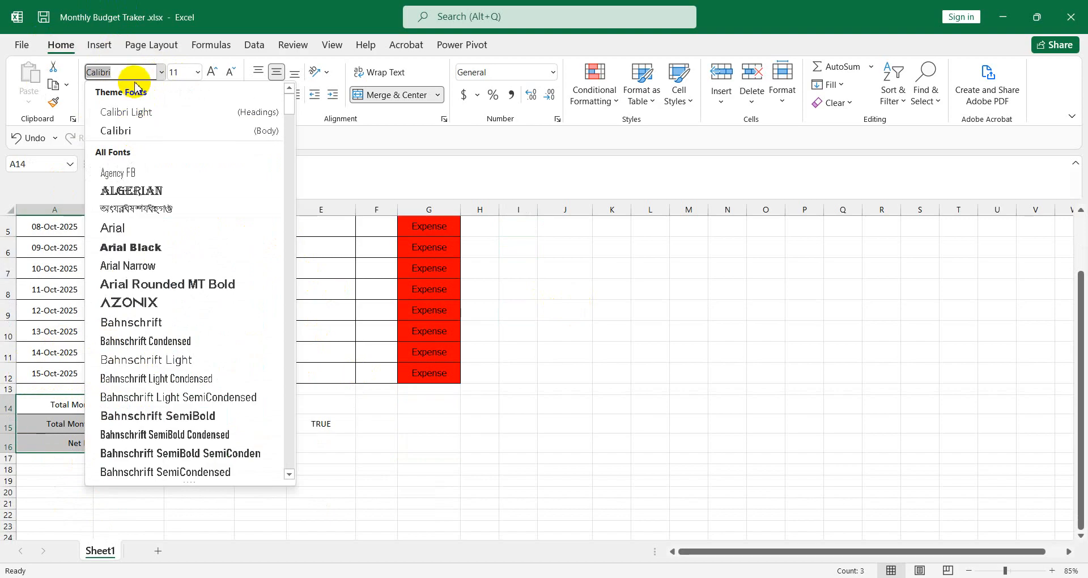
pyautogui.write('Tahoma')
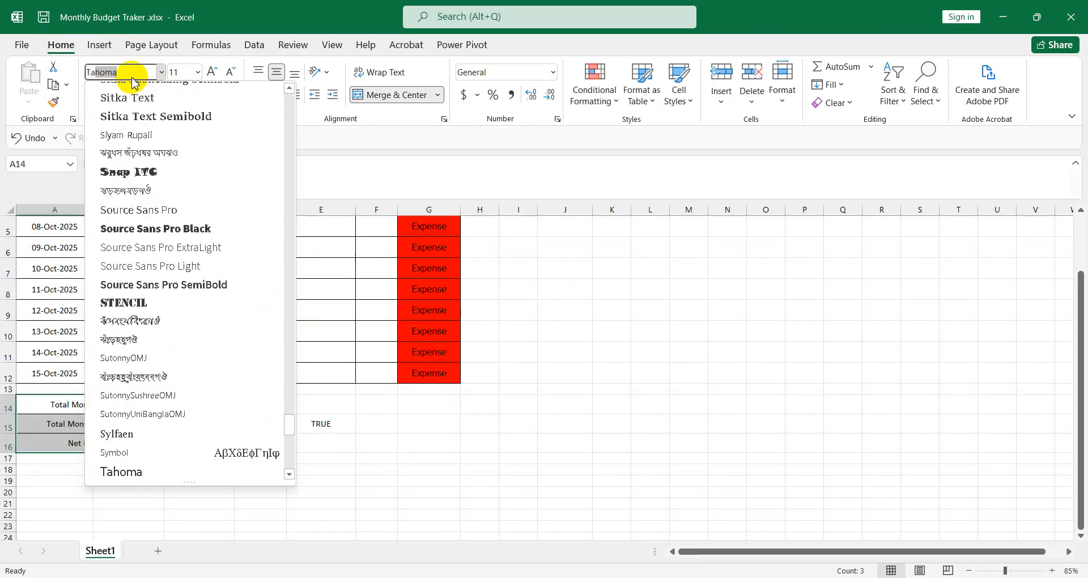
pyautogui.press('Tab')
pyautogui.click(213, 72)
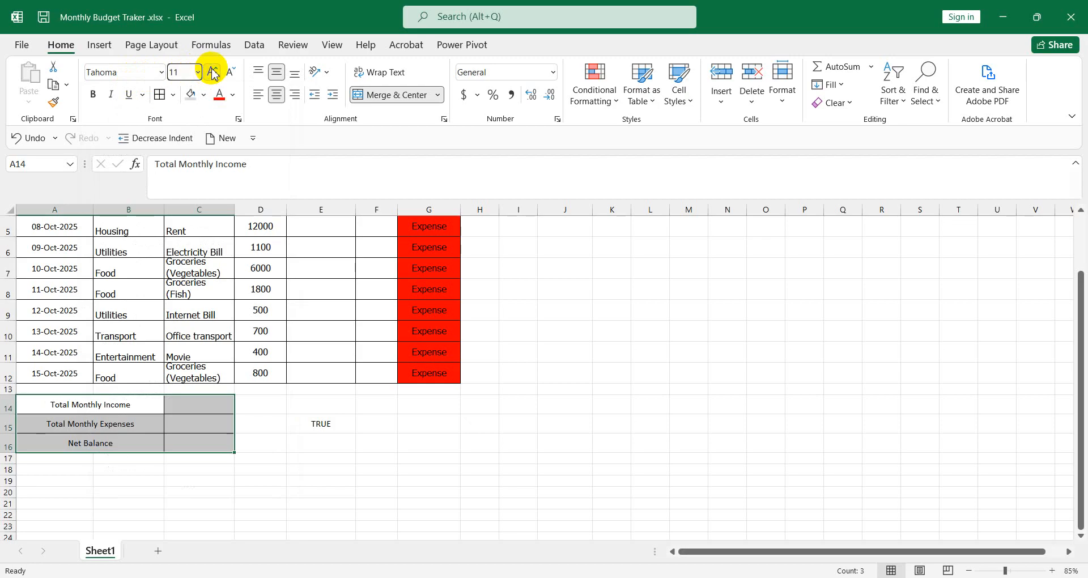
pyautogui.click(358, 468)
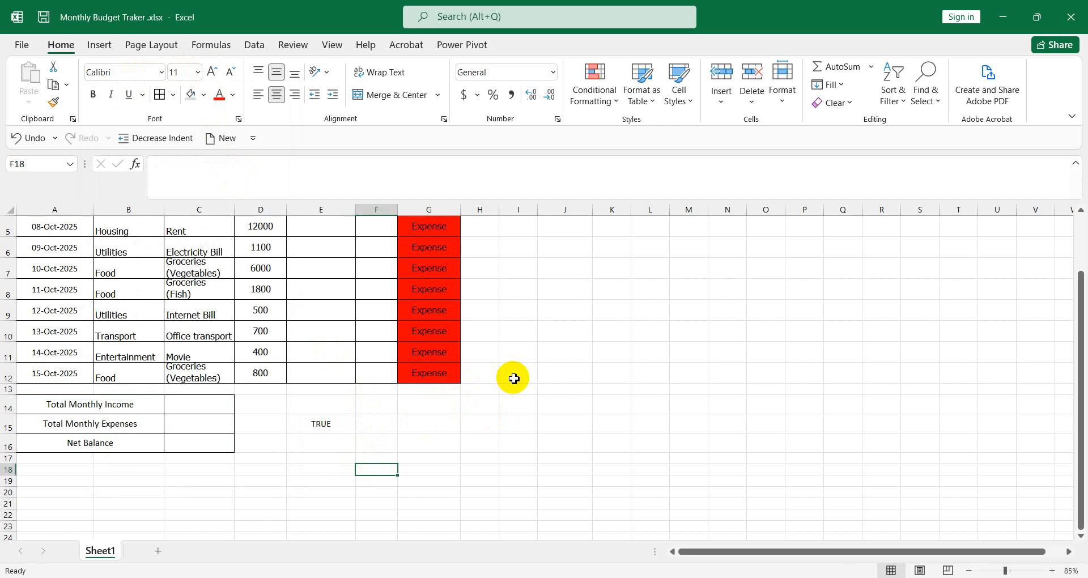
# Review the OR formula in E15 that checks B4 against the allowed category names, keeping its original contents.
pyautogui.scroll(2, 158, 284)
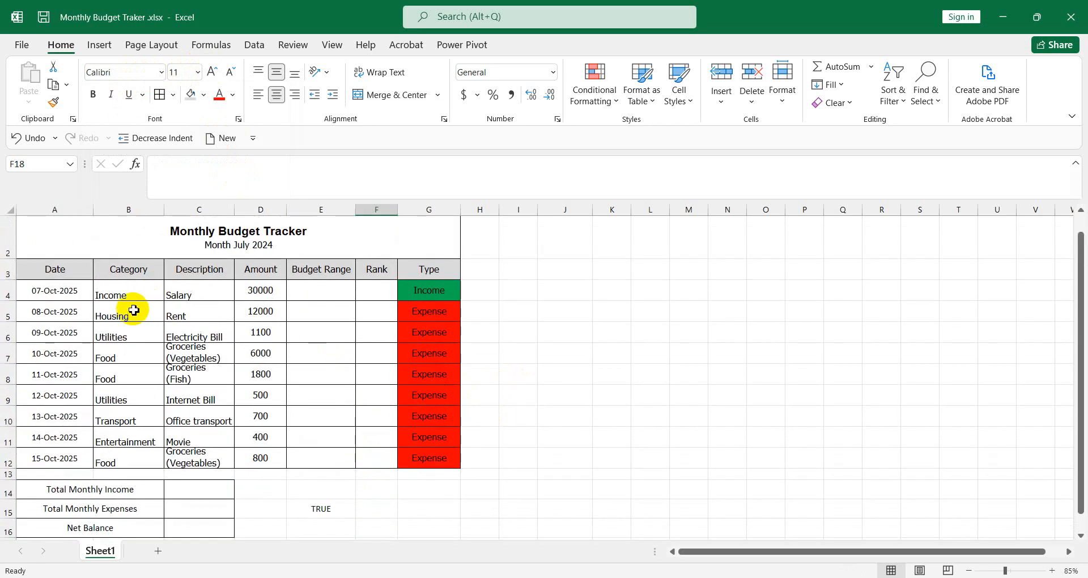
pyautogui.click(333, 510)
pyautogui.click(242, 164)
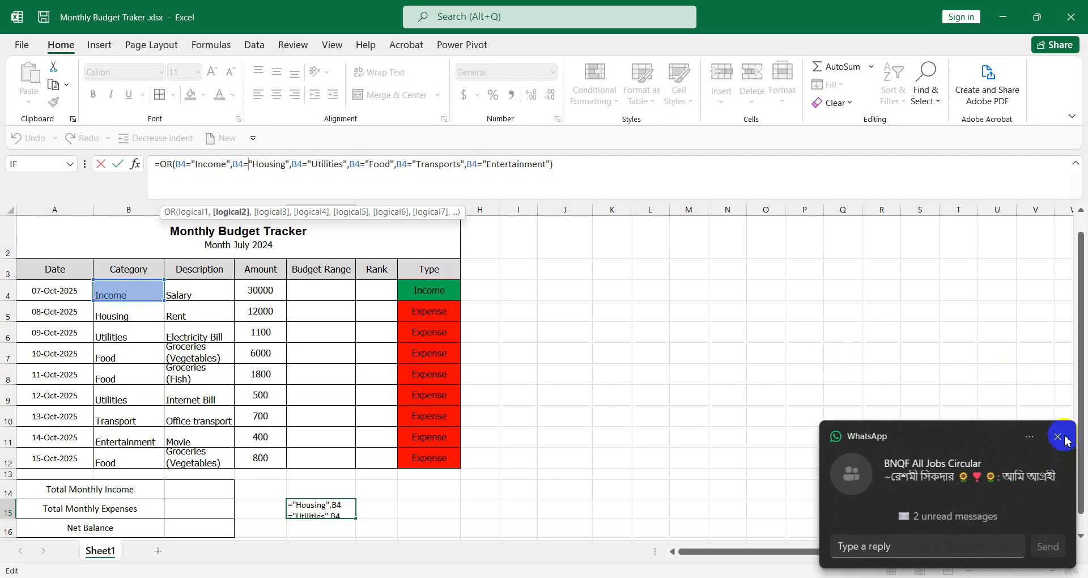
pyautogui.click(1058, 436)
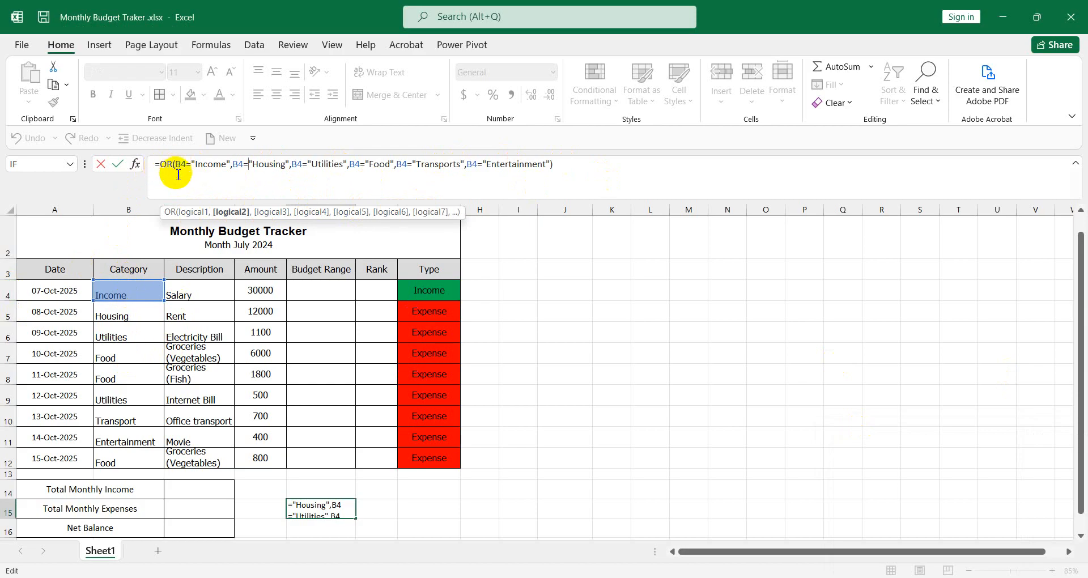
pyautogui.click(587, 324)
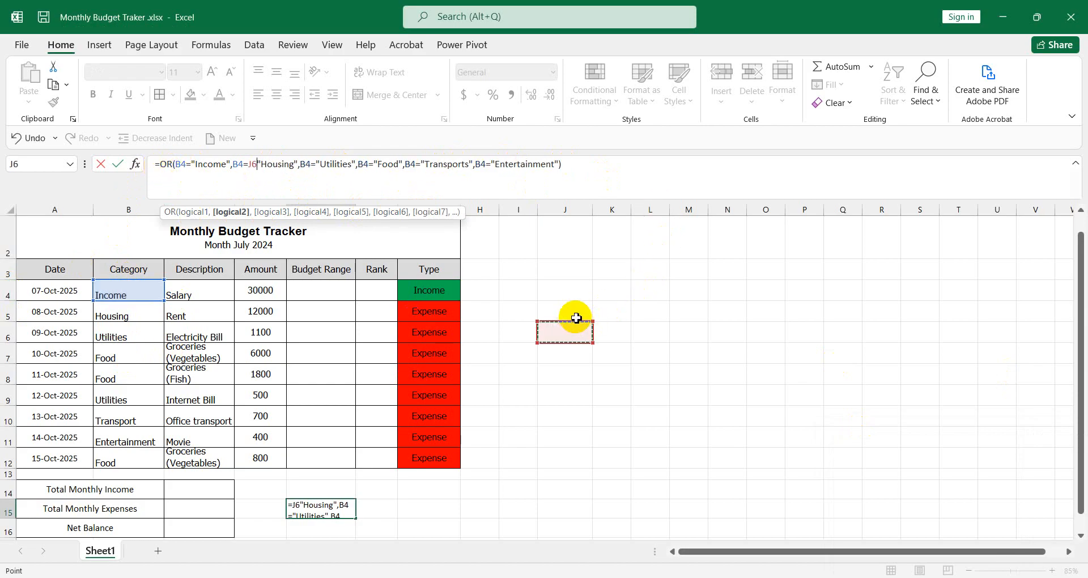
pyautogui.click(576, 164)
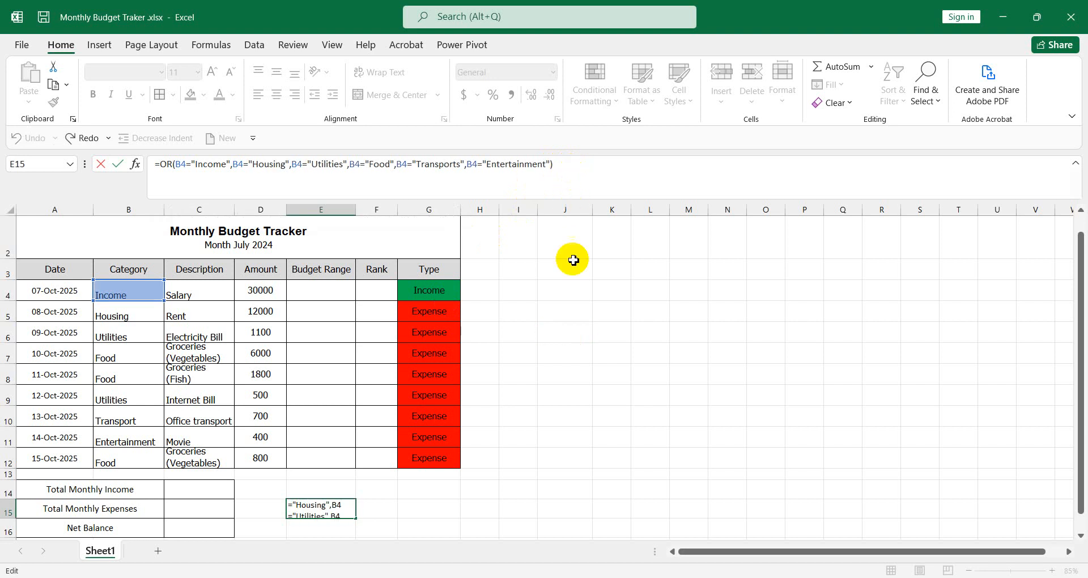
pyautogui.click(569, 309)
pyautogui.hotkey('ctrl', 'z')
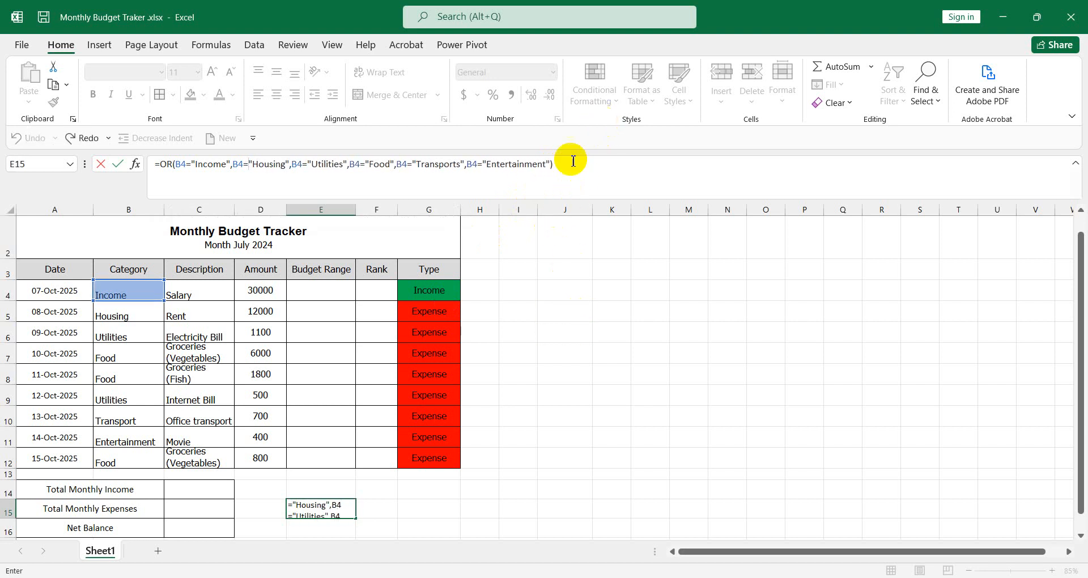
pyautogui.press('Return')
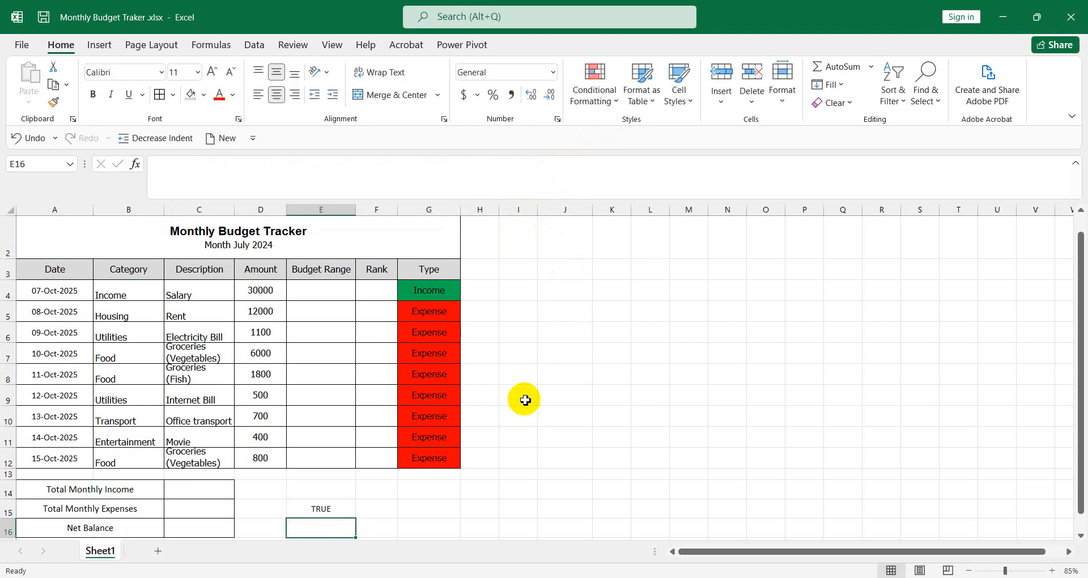
# Switch to the assignment PDF in the browser and underline the key words of the Total calculation instruction in red.
pyautogui.scroll(-2, 522, 396)
pyautogui.scroll(1, 151, 345)
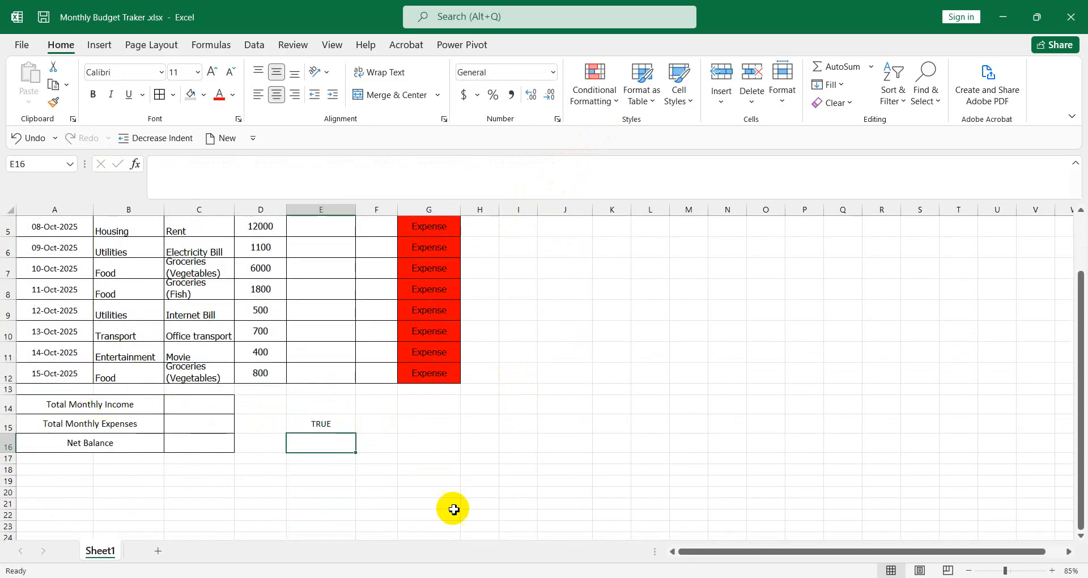
pyautogui.click(481, 530)
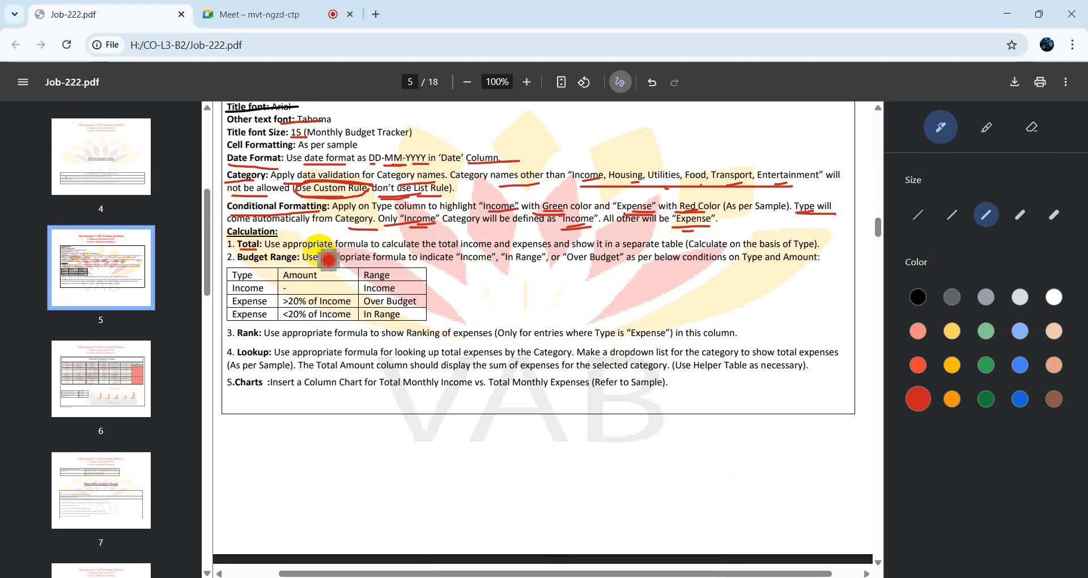
pyautogui.moveTo(286, 251); pyautogui.dragTo(367, 249)
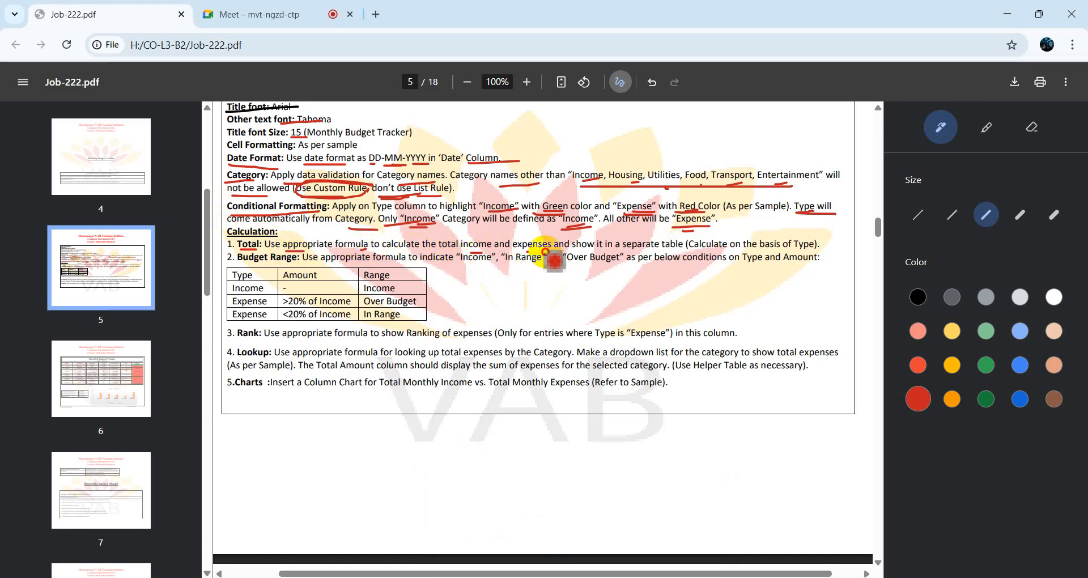
pyautogui.moveTo(595, 251); pyautogui.dragTo(676, 250)
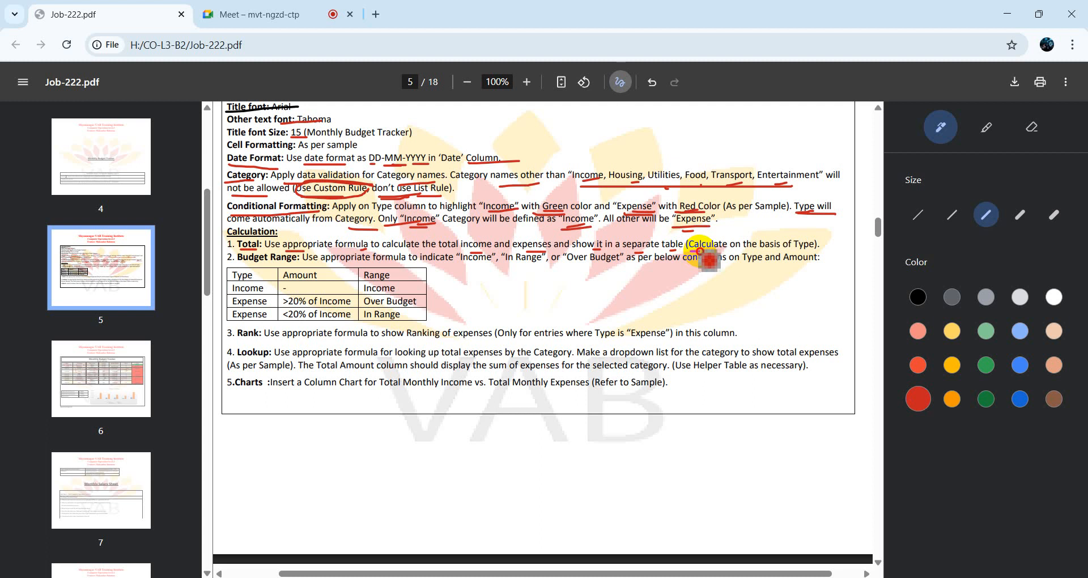
pyautogui.moveTo(715, 249); pyautogui.dragTo(729, 251)
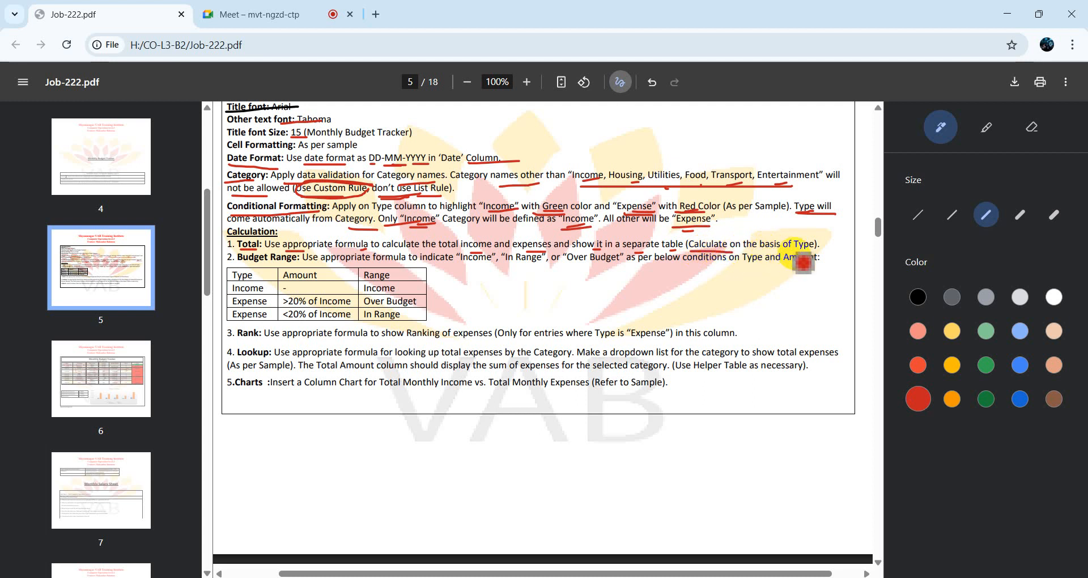
# On the PDF's sample table, outline the Type column and draw lines linking the Amount column to Total Monthly Income and Total Monthly Expenses.
pyautogui.scroll(-7, 837, 328)
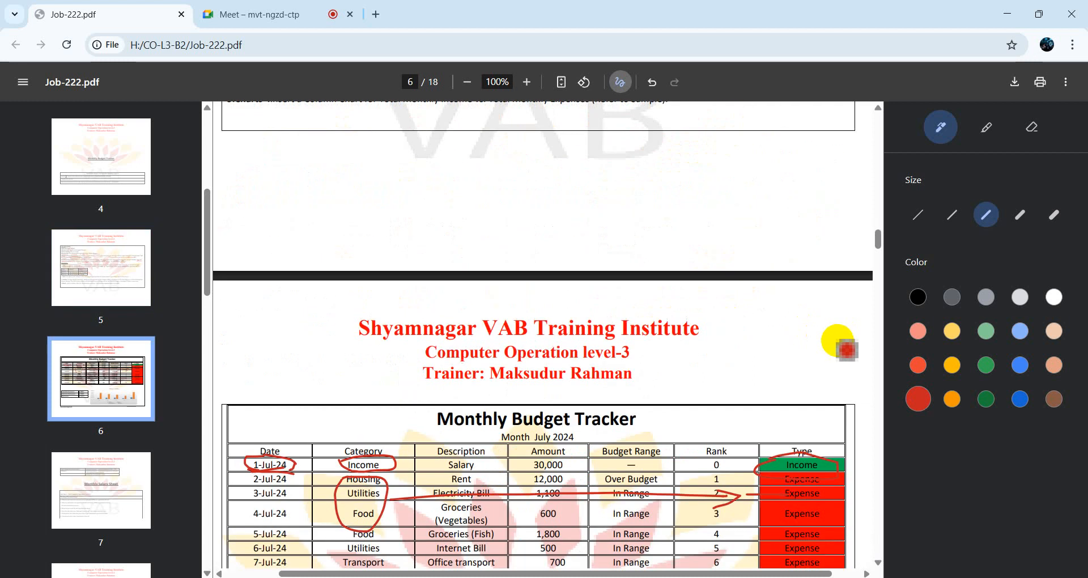
pyautogui.moveTo(766, 394)
pyautogui.mouseDown()
pyautogui.moveTo(785, 300)
pyautogui.moveTo(842, 363)
pyautogui.moveTo(834, 488)
pyautogui.moveTo(772, 357)
pyautogui.moveTo(783, 339)
pyautogui.mouseUp()
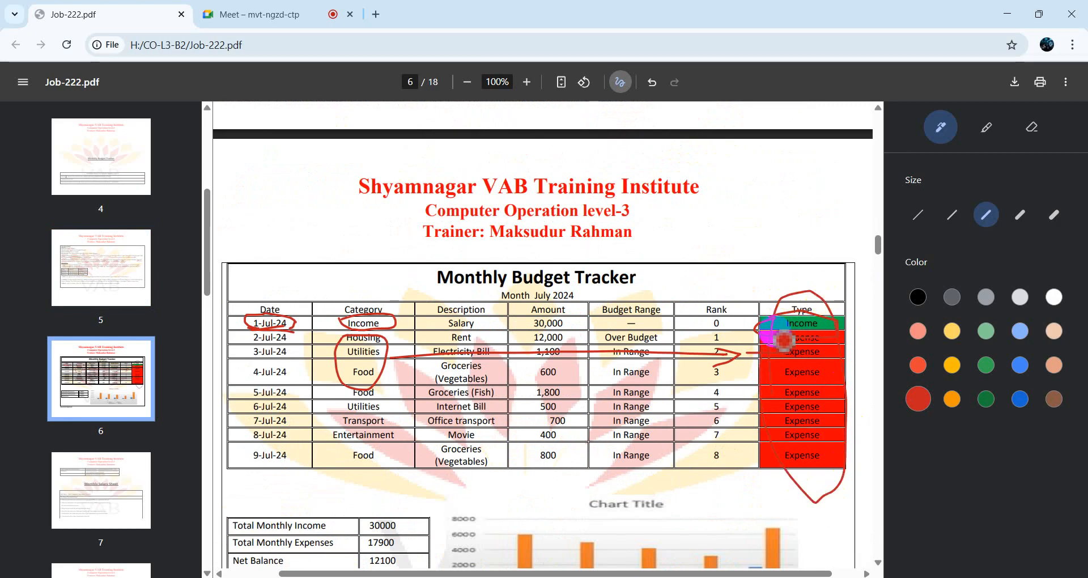
pyautogui.scroll(5, 786, 338)
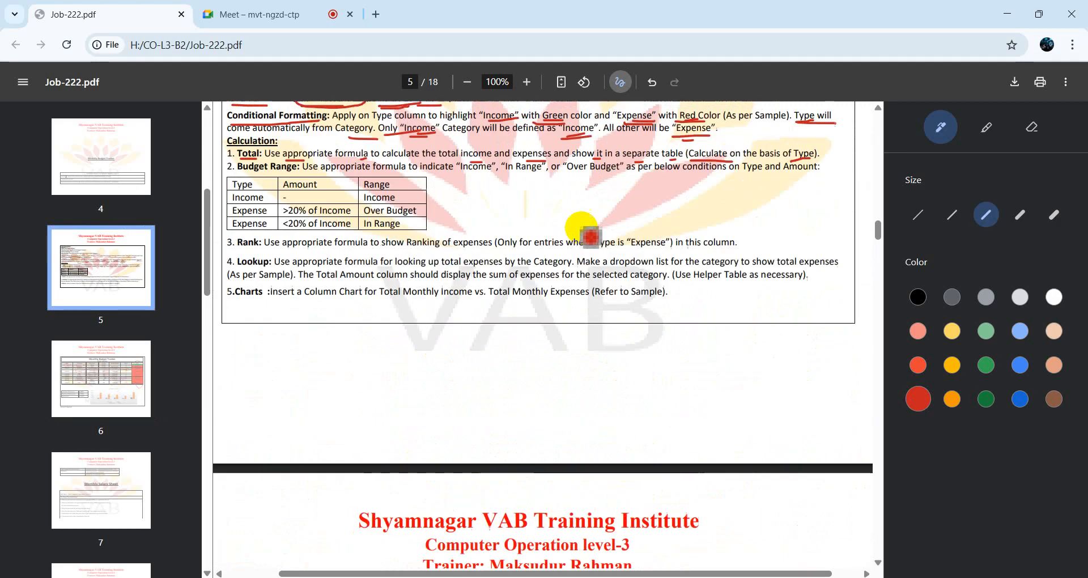
pyautogui.scroll(-5, 578, 248)
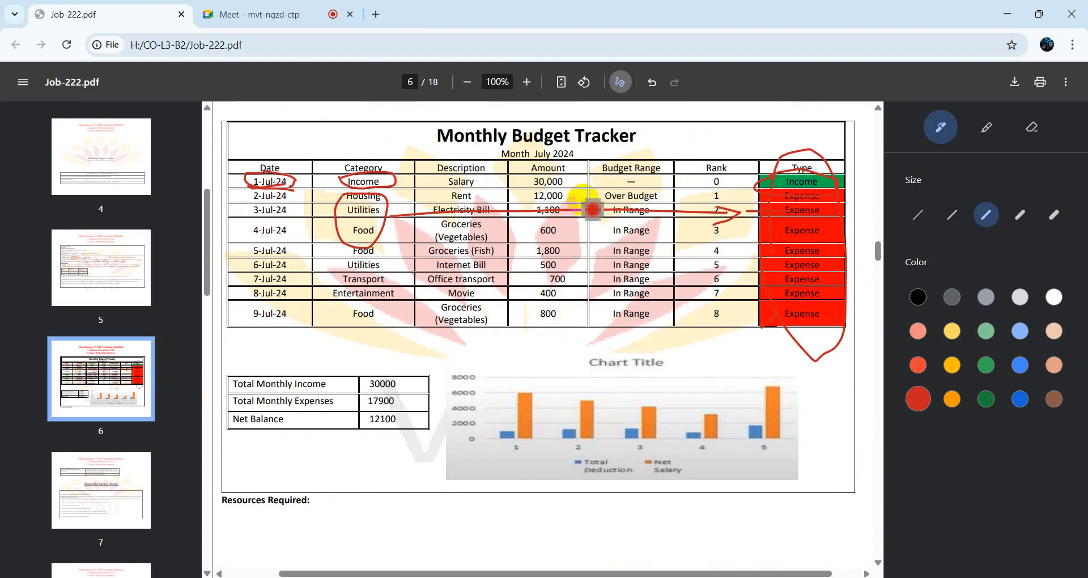
pyautogui.moveTo(522, 183)
pyautogui.mouseDown()
pyautogui.moveTo(502, 296)
pyautogui.moveTo(422, 375)
pyautogui.mouseUp()
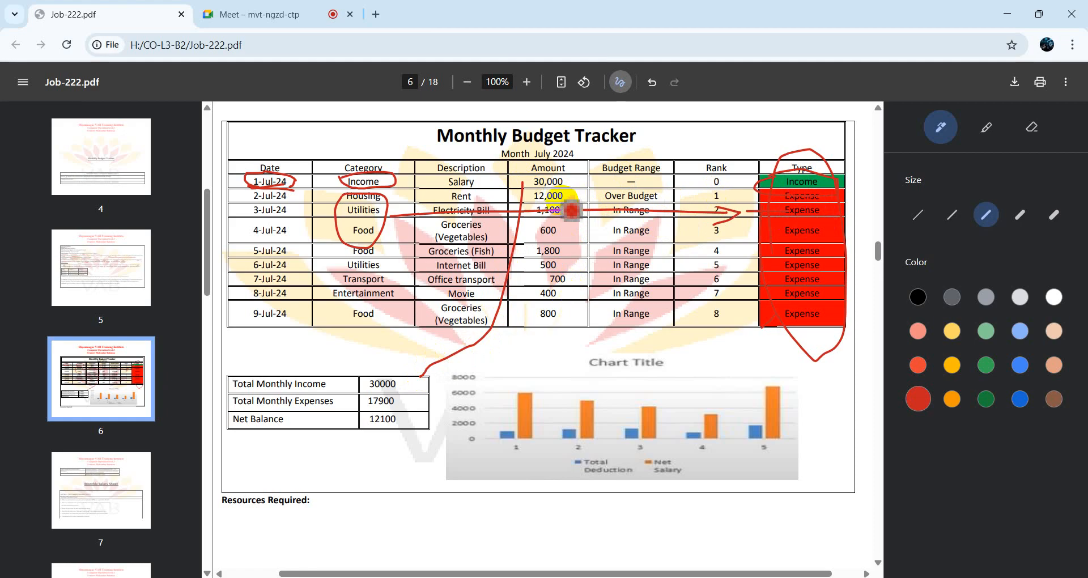
pyautogui.moveTo(418, 407); pyautogui.dragTo(566, 300)
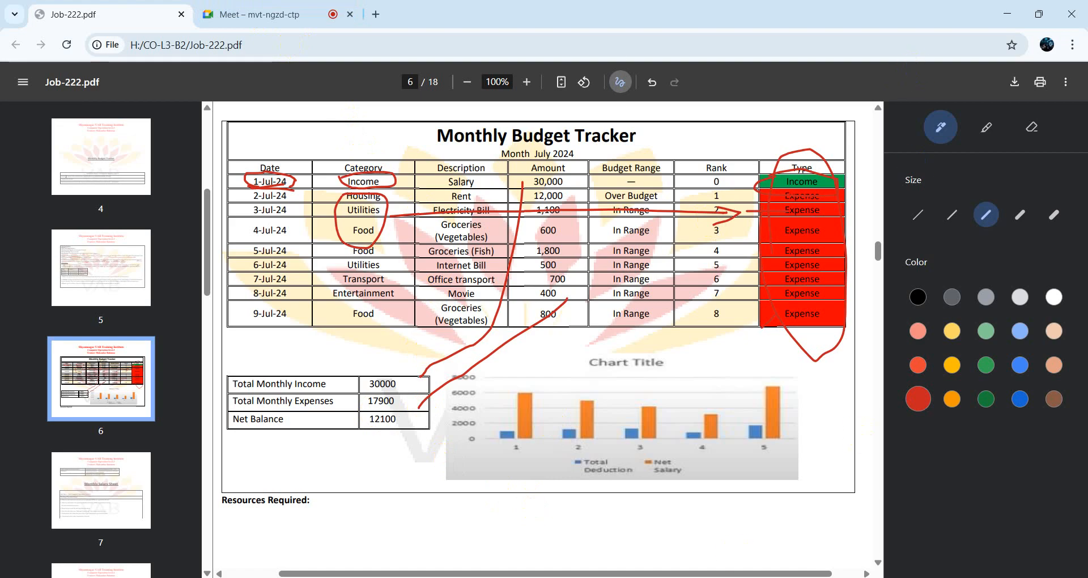
# Switch to Excel and enter =SUMIF(G4:G12,"income",D4:D12) in C14 for Total Monthly Income.
pyautogui.moveTo(529, 575)
pyautogui.click(529, 537)
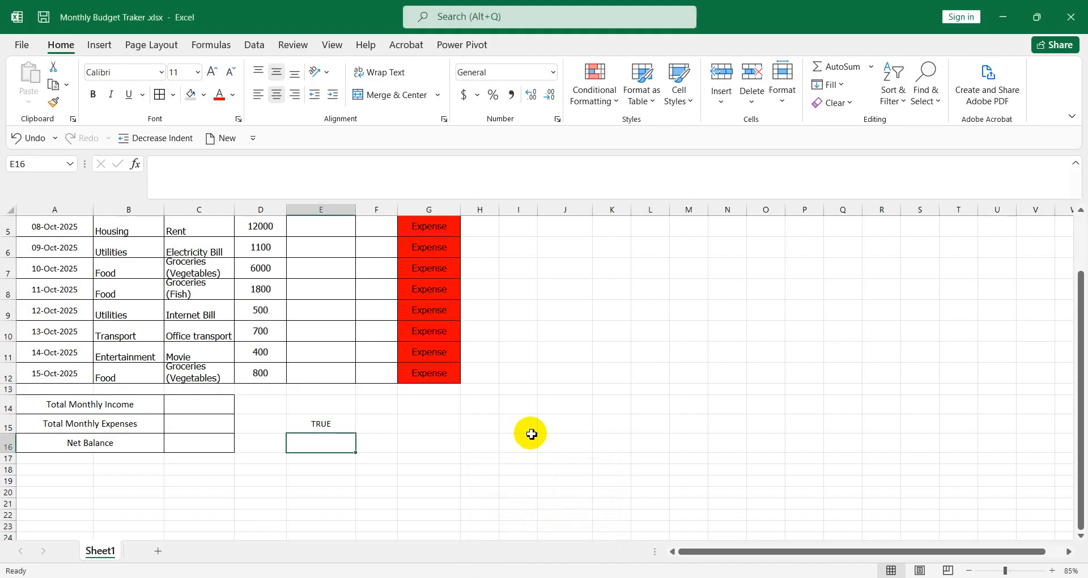
pyautogui.scroll(2, 531, 434)
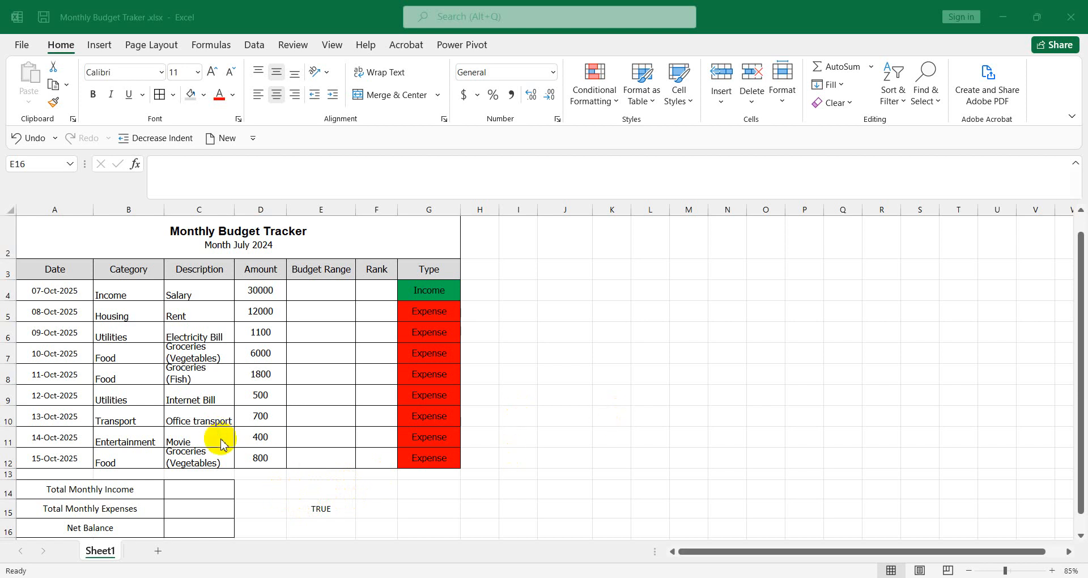
pyautogui.click(193, 486)
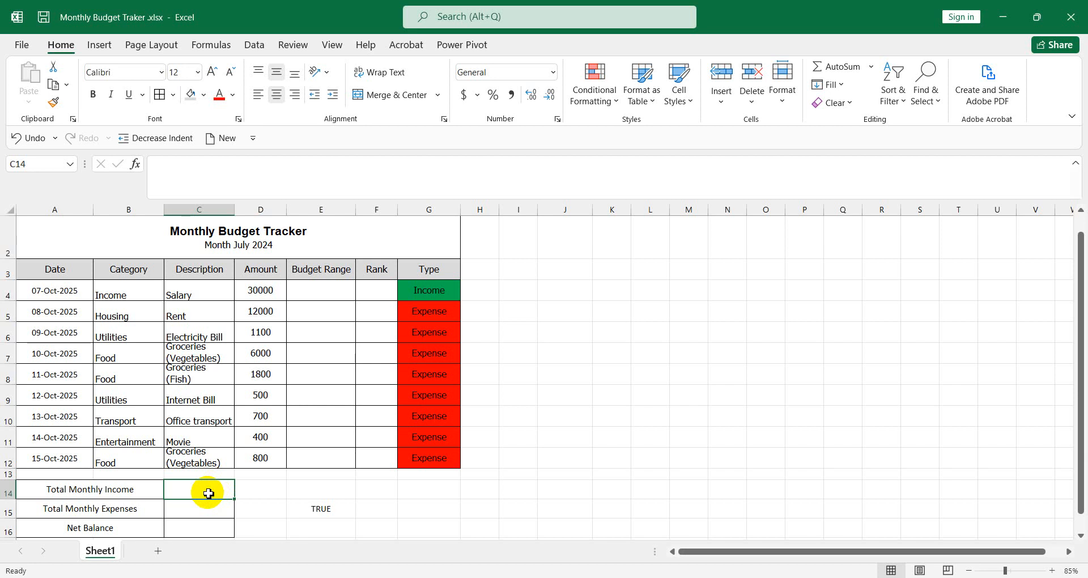
pyautogui.write('=')
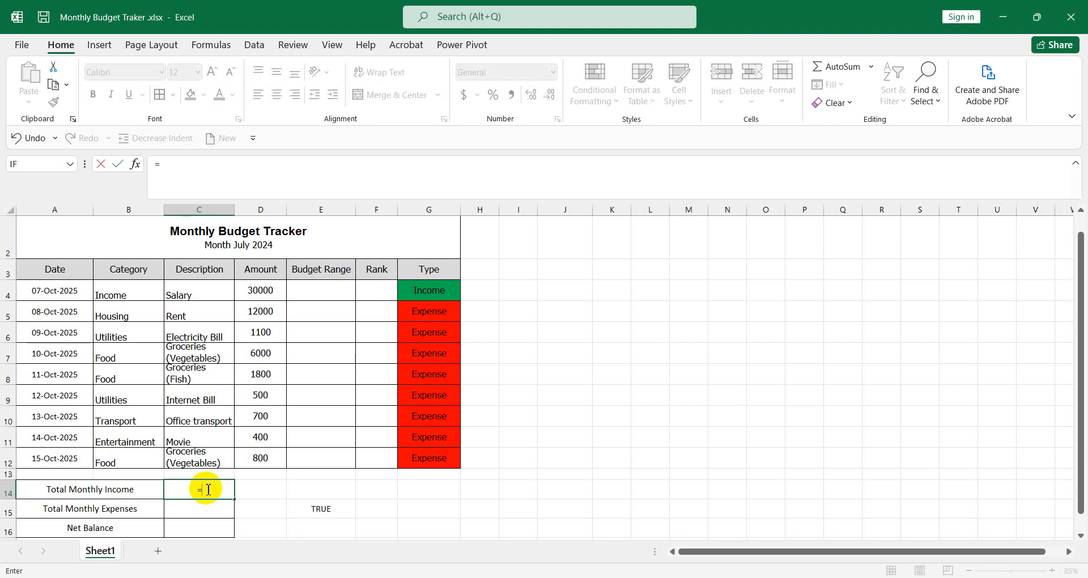
pyautogui.write('sumif')
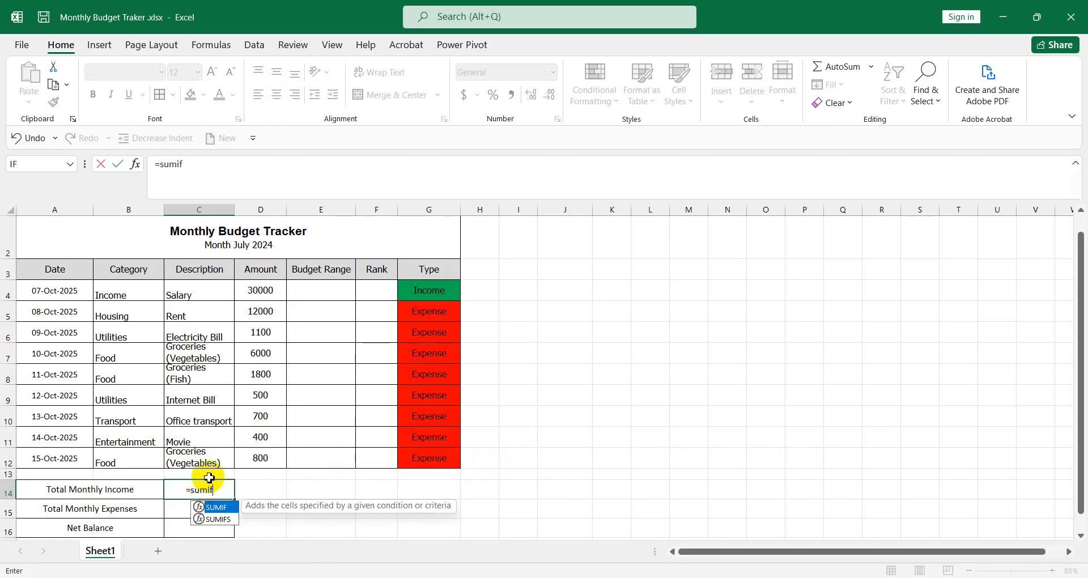
pyautogui.write('(')
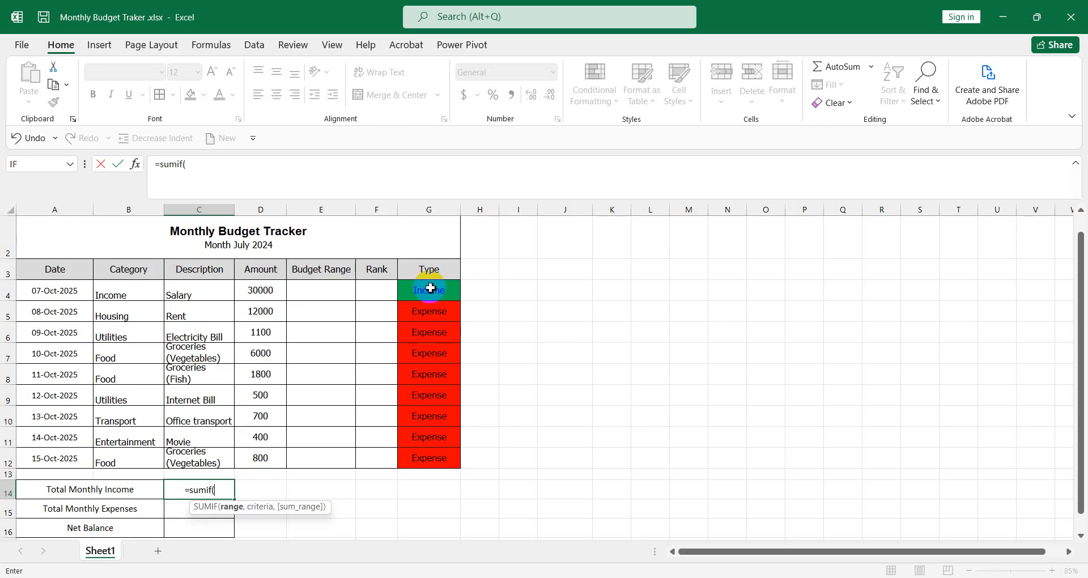
pyautogui.moveTo(430, 288); pyautogui.dragTo(438, 450)
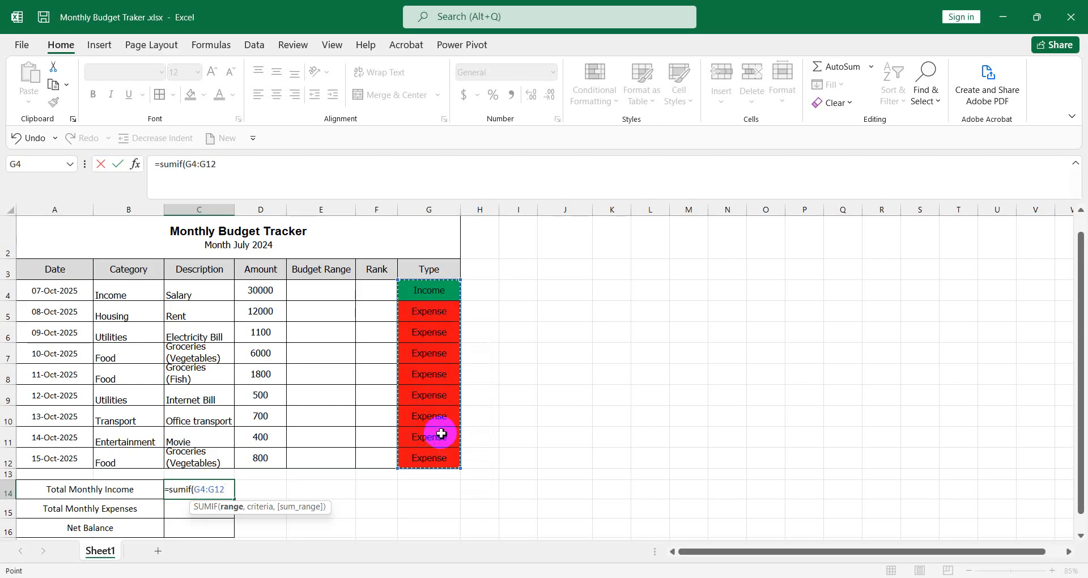
pyautogui.write(',')
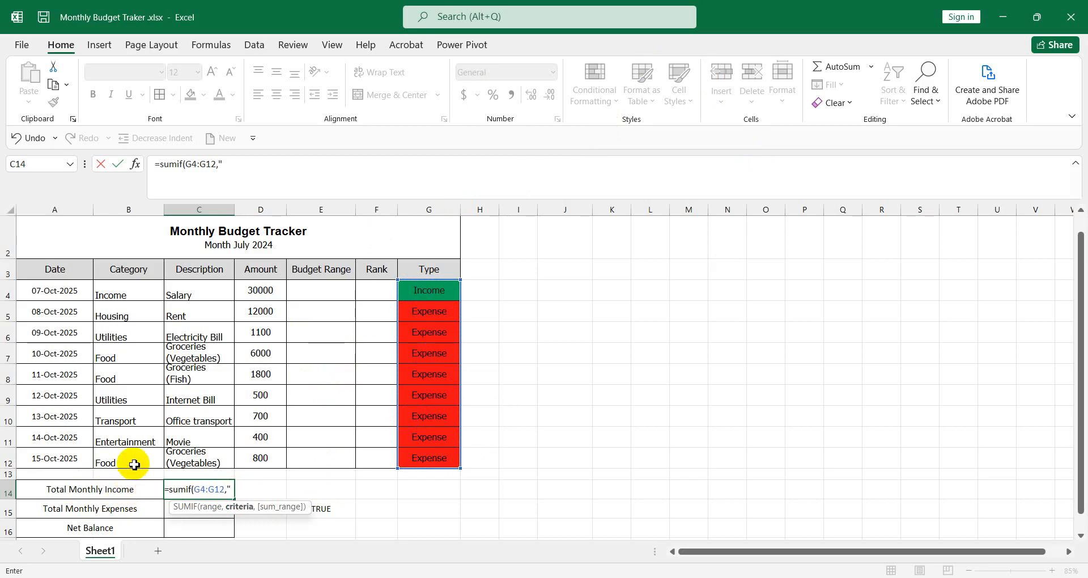
pyautogui.write('n')
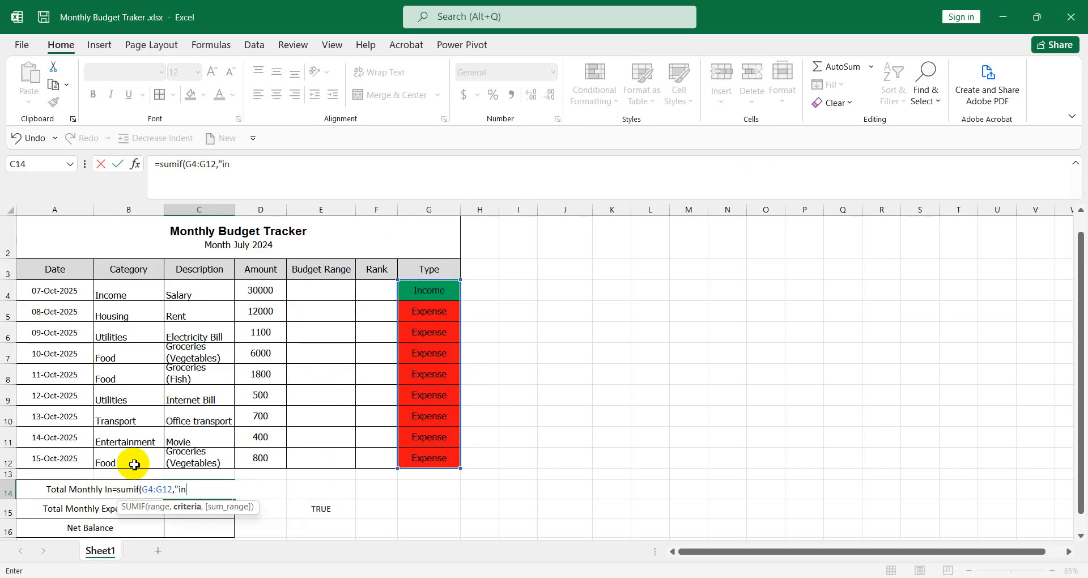
pyautogui.write('come')
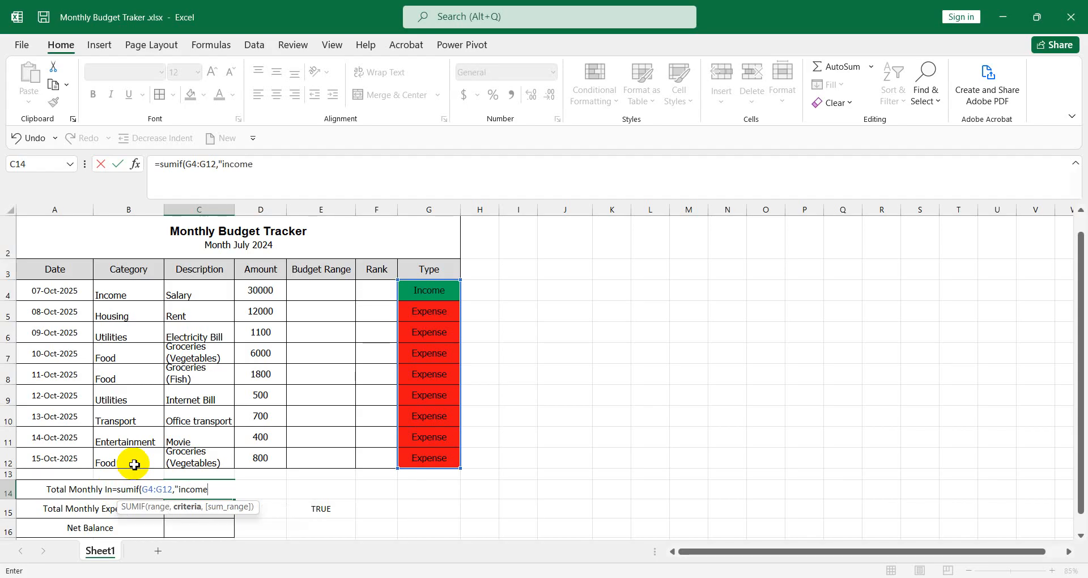
pyautogui.click(269, 163)
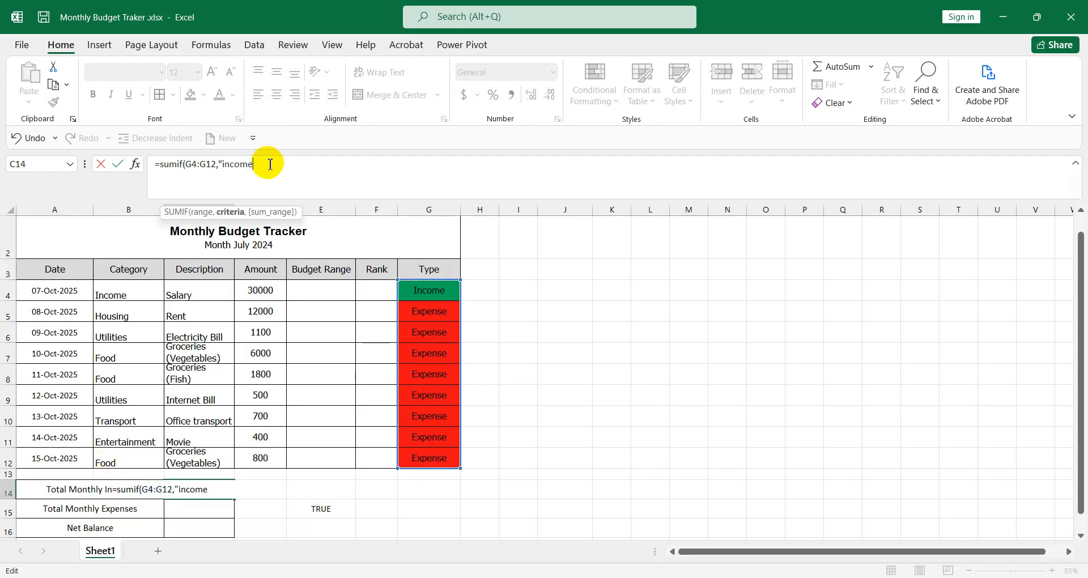
pyautogui.write('me",')
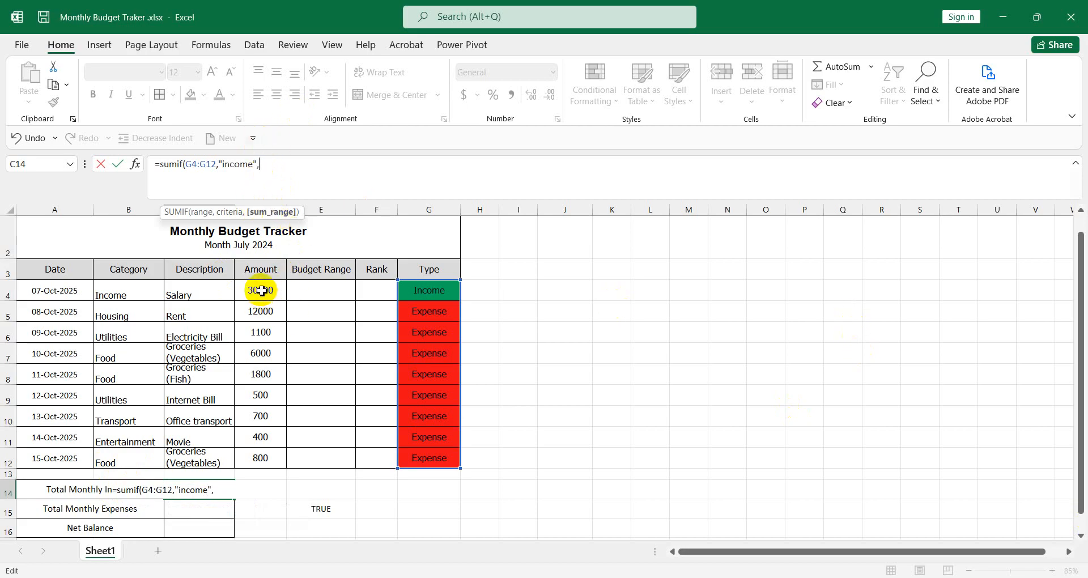
pyautogui.moveTo(262, 291); pyautogui.dragTo(269, 455)
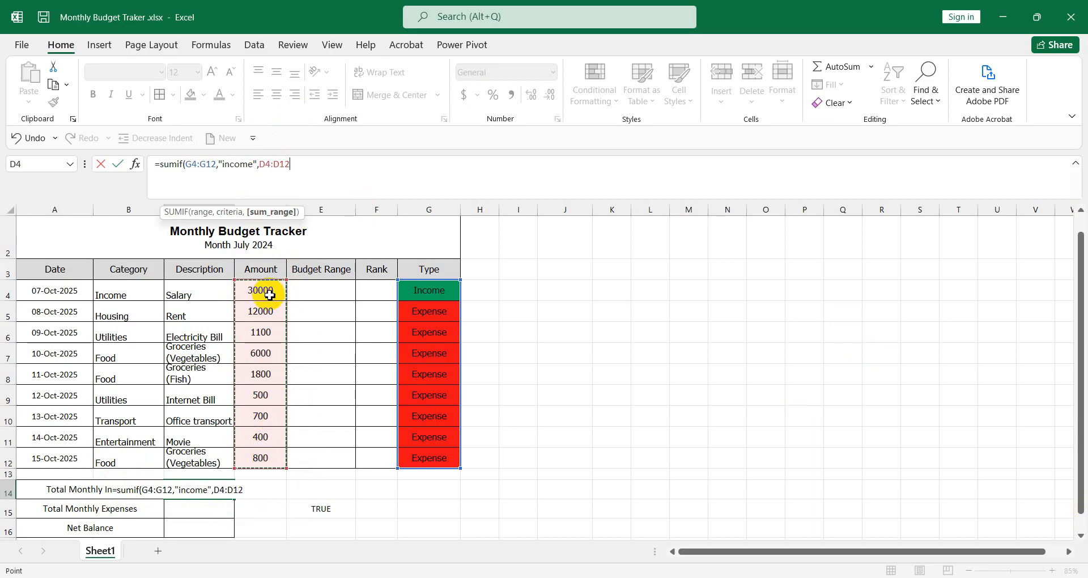
pyautogui.write(')')
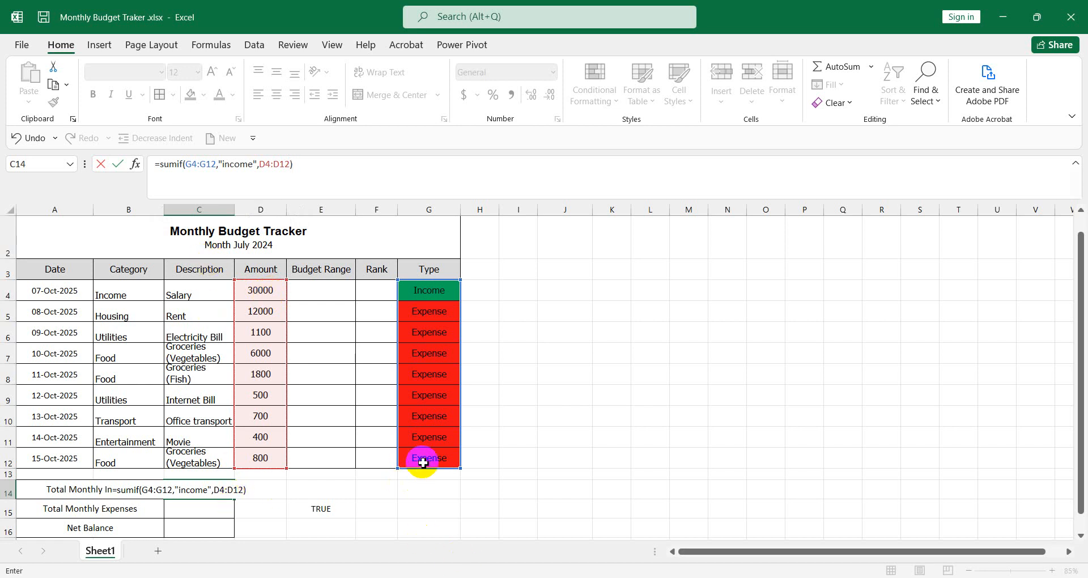
pyautogui.press('Return')
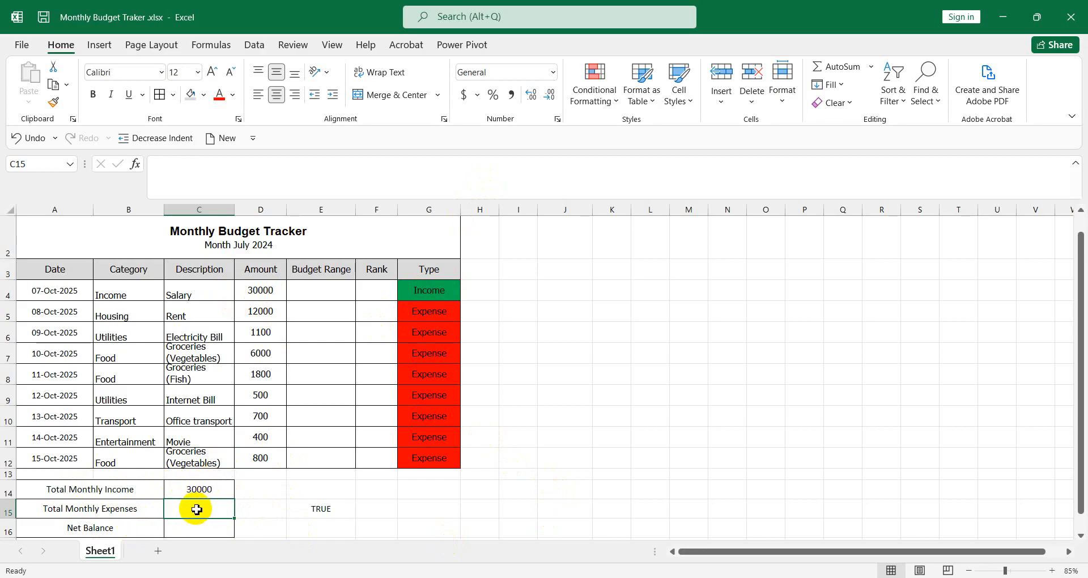
# Begin the Total Monthly Expenses formula in C15 with =sum.
pyautogui.write('=')
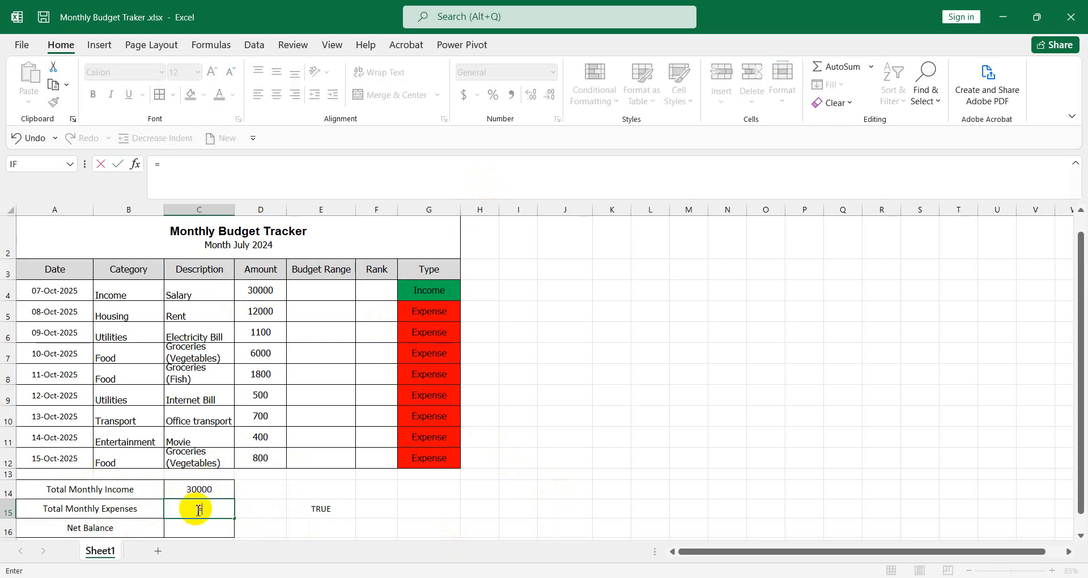
pyautogui.write('su')
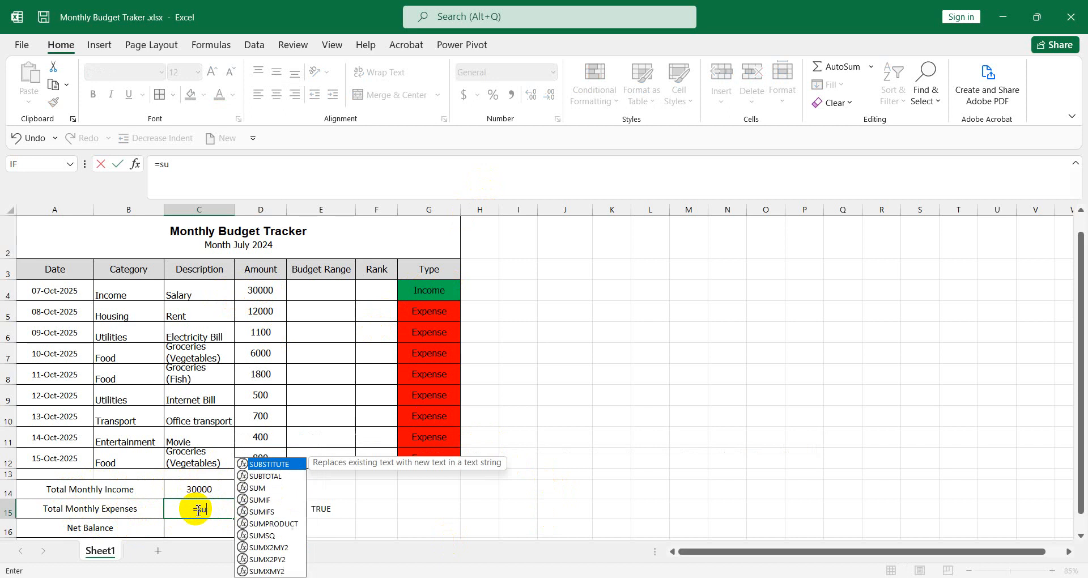
pyautogui.write('m')
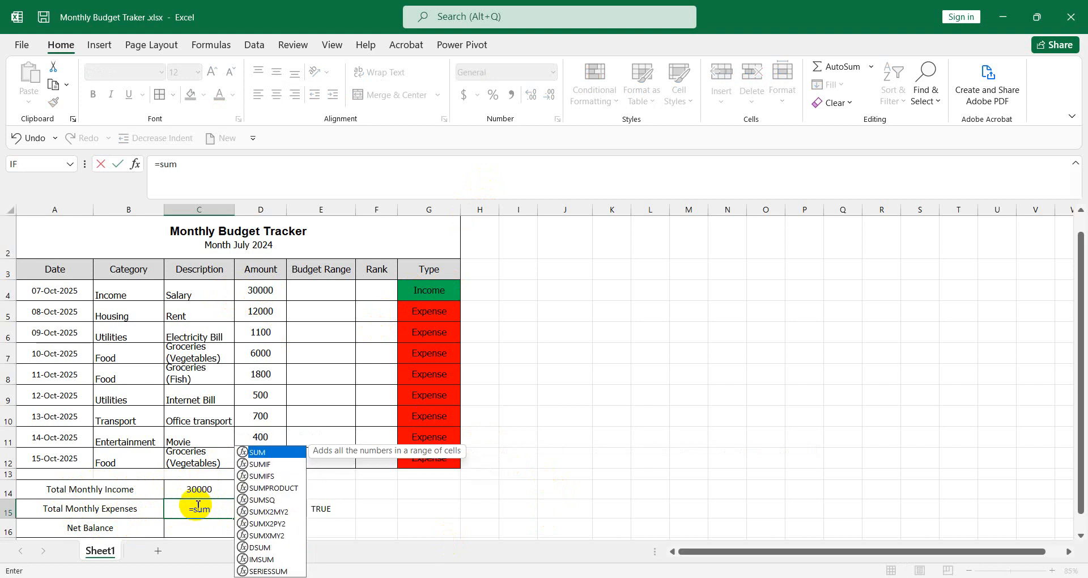
pyautogui.write('if')
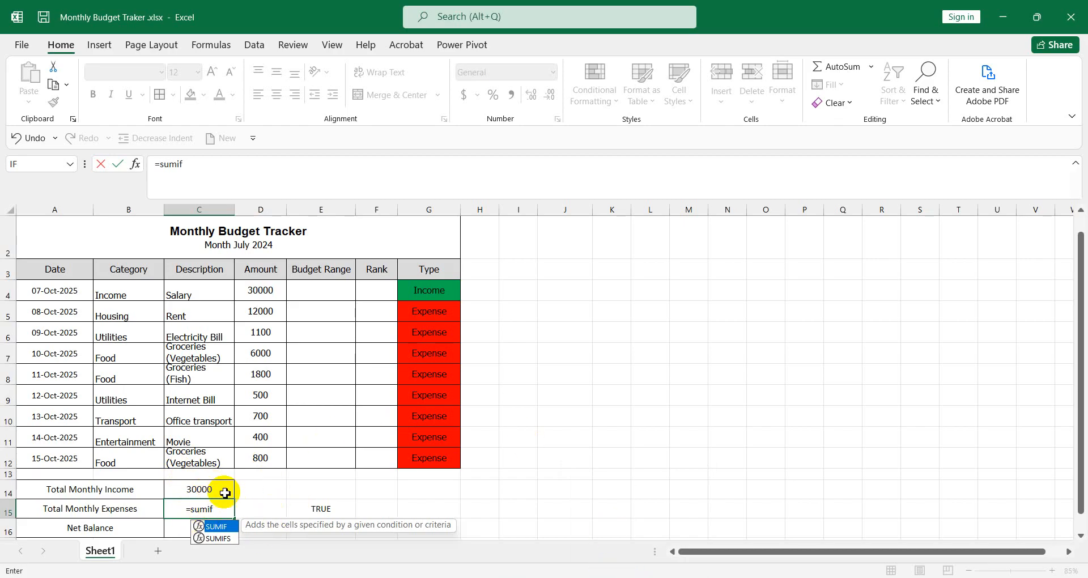
pyautogui.press('BackSpace')
pyautogui.press('BackSpace')
pyautogui.press('BackSpace')
pyautogui.press('BackSpace')
pyautogui.press('BackSpace')
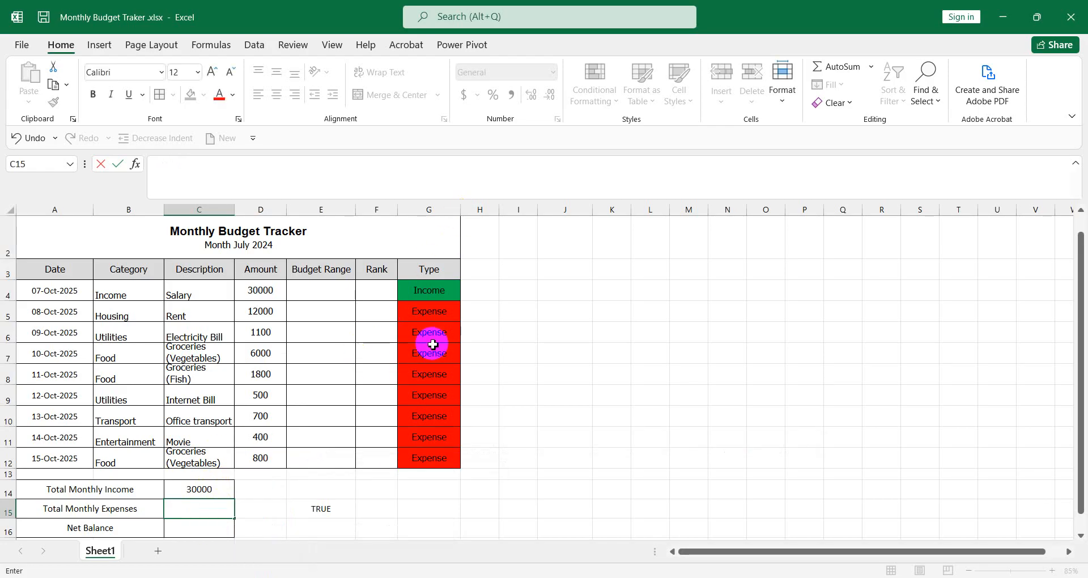
# Try the Income category from B4 in the Internet Bill row's category cell B9, and replace it with Food.
pyautogui.click(109, 293)
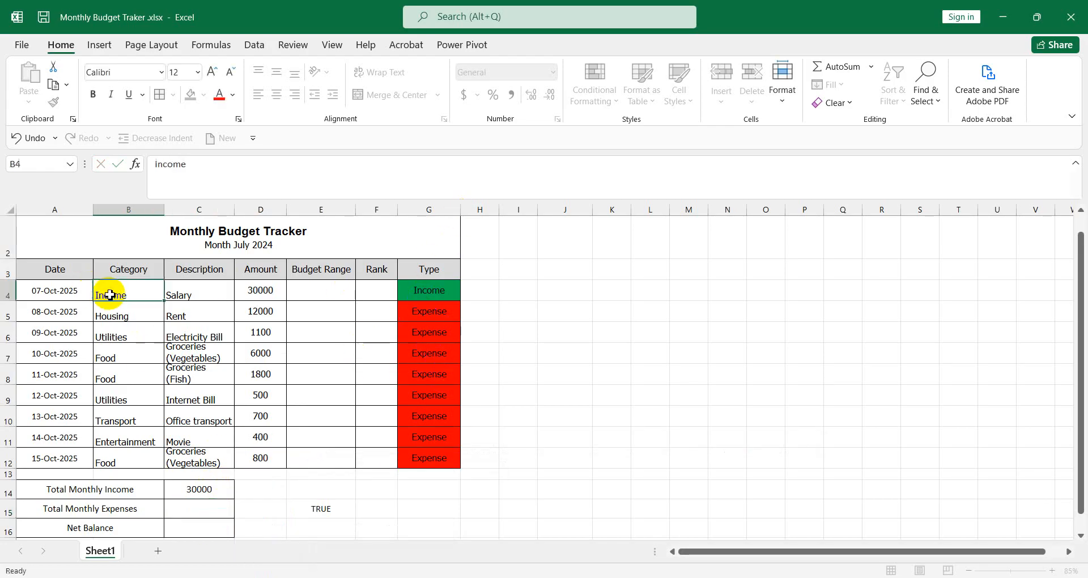
pyautogui.hotkey('ctrl', 'c')
pyautogui.click(120, 398)
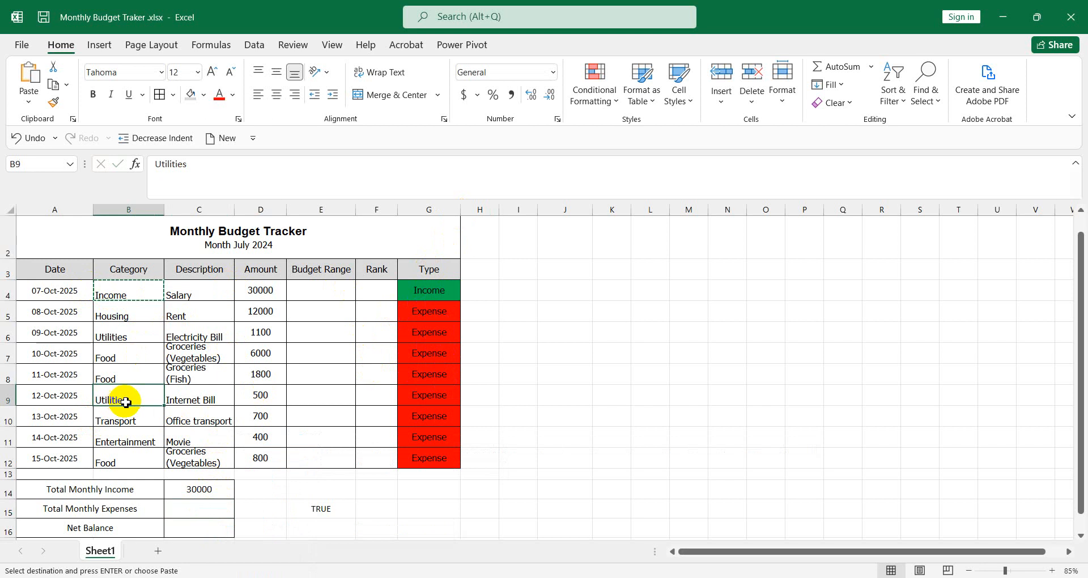
pyautogui.hotkey('ctrl', 'v')
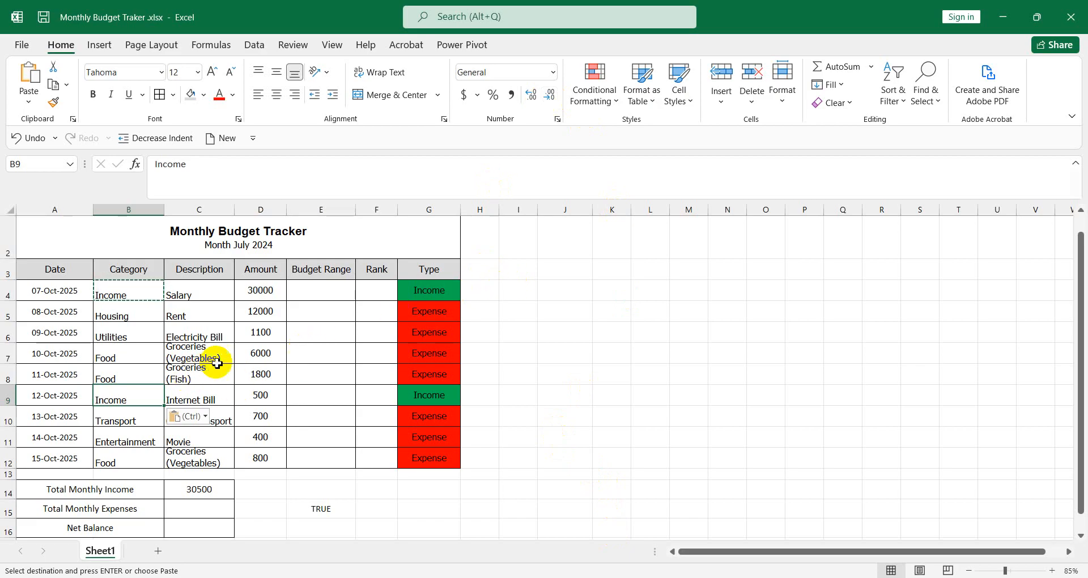
pyautogui.hotkey('ctrl', 'z')
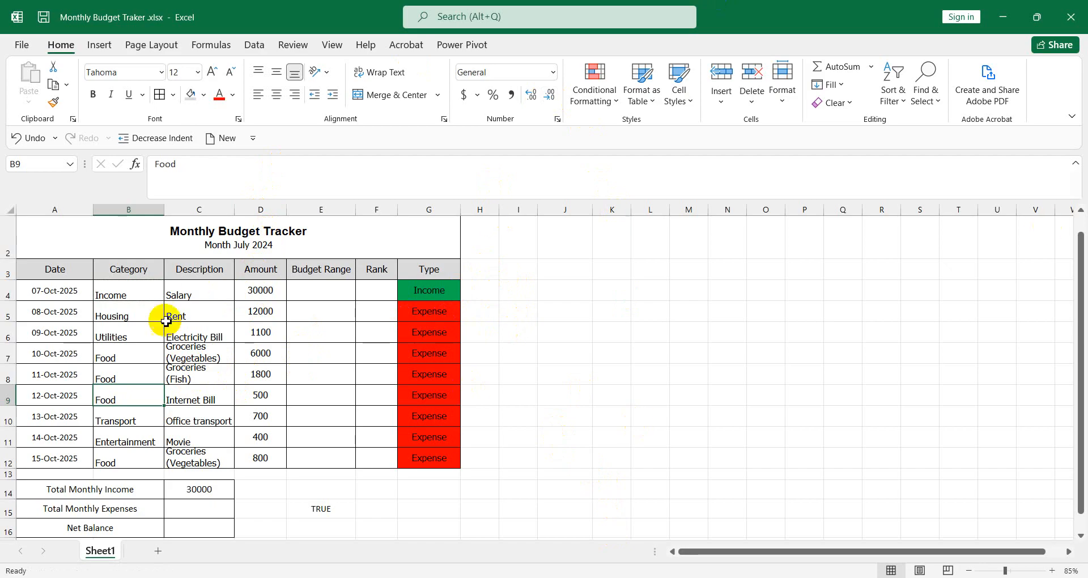
# Clear the Total Monthly Income formula in C14 and start a new formula in that cell.
pyautogui.click(195, 507)
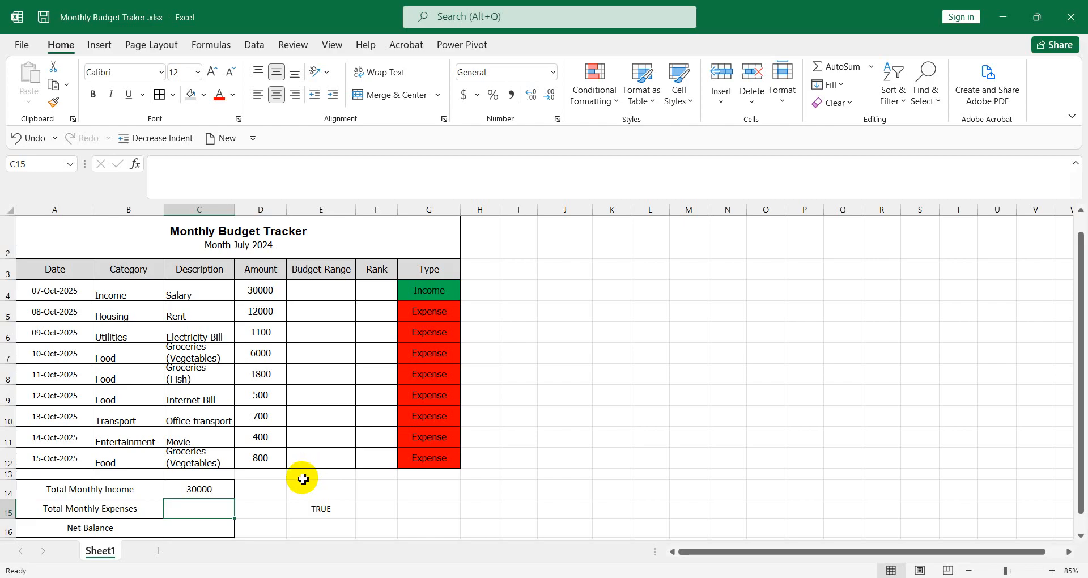
pyautogui.click(303, 478)
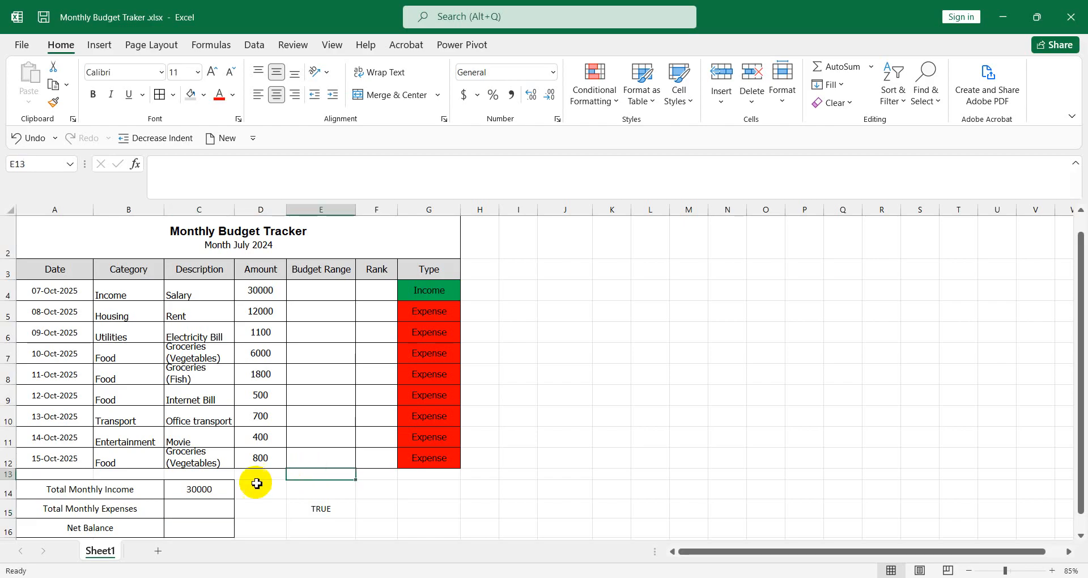
pyautogui.click(205, 489)
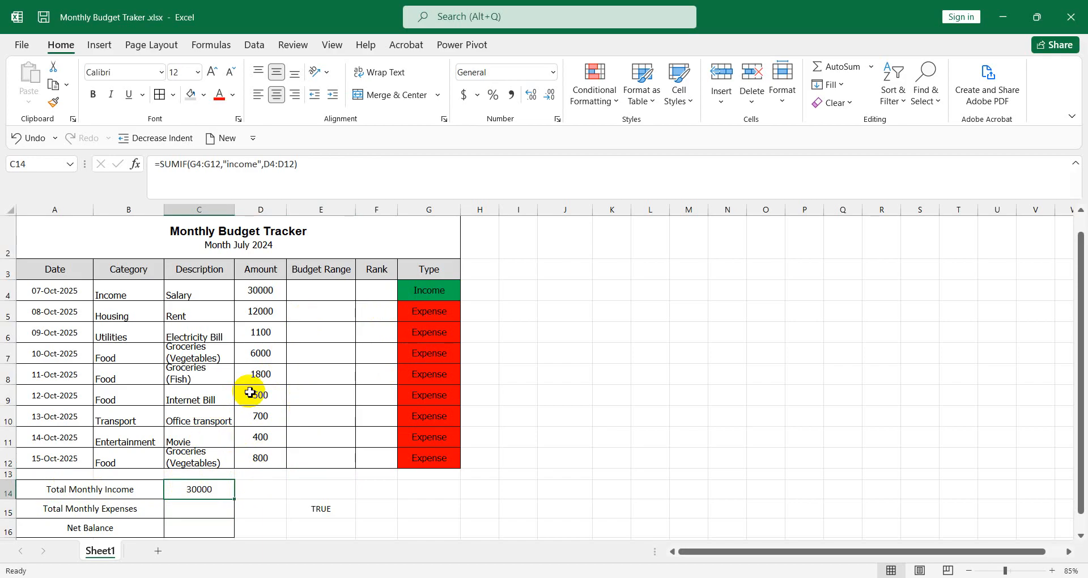
pyautogui.doubleClick(200, 487)
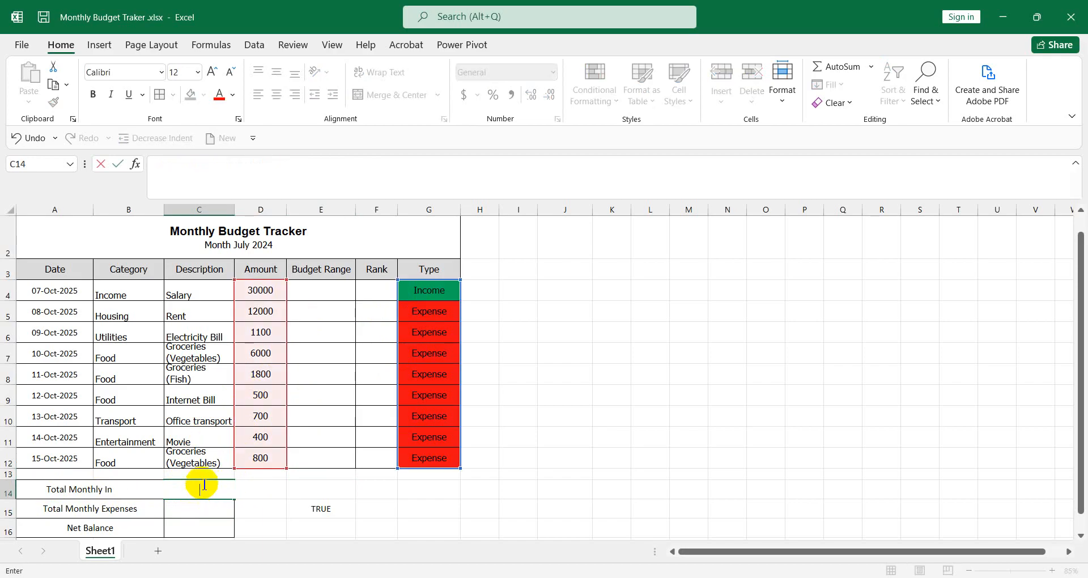
pyautogui.click(267, 510)
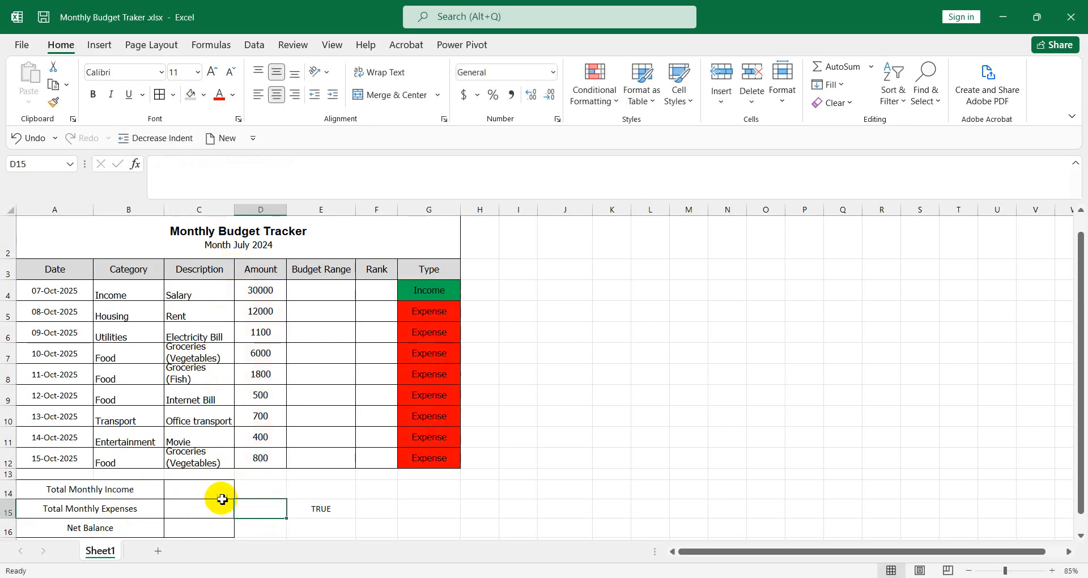
pyautogui.click(207, 489)
pyautogui.write('=')
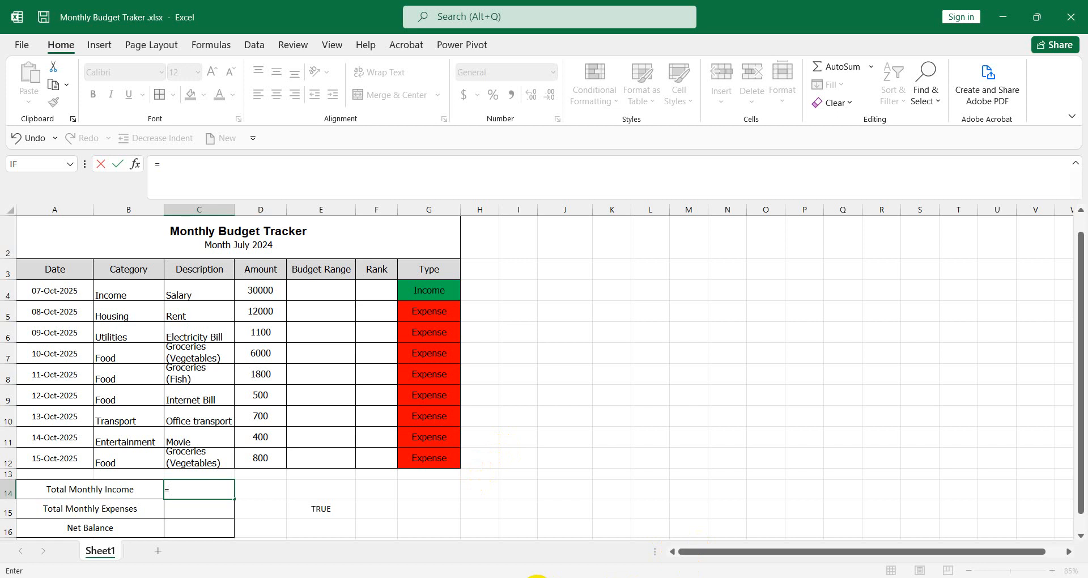
# Switch to Job-222.pdf in Chrome and mark "basis of Type" and "income" in red in the Total calculation instruction.
pyautogui.moveTo(575, 577)
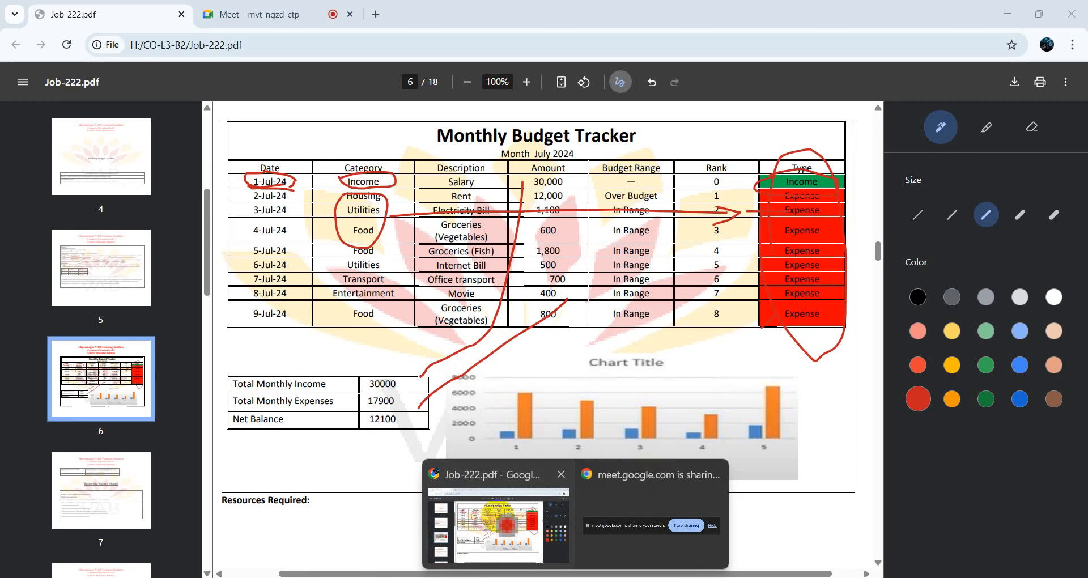
pyautogui.click(496, 510)
pyautogui.scroll(10, 636, 235)
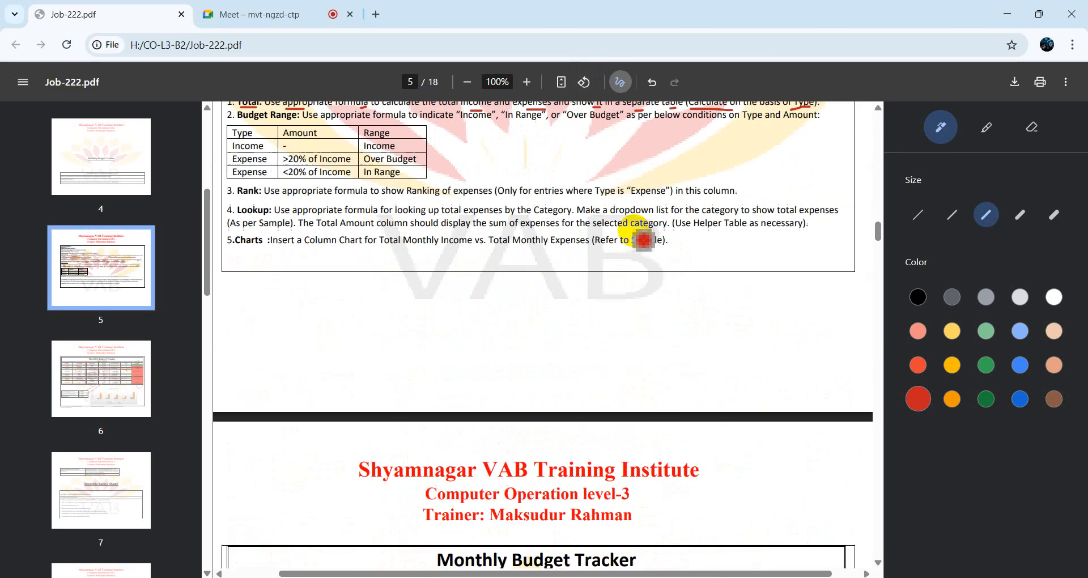
pyautogui.scroll(-1, 561, 357)
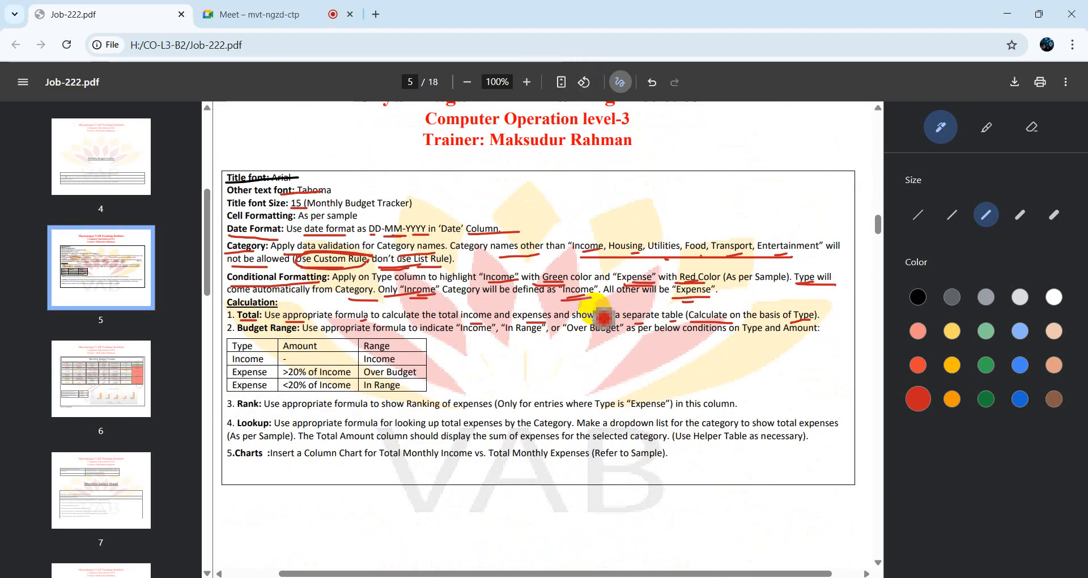
pyautogui.moveTo(738, 328); pyautogui.dragTo(810, 321)
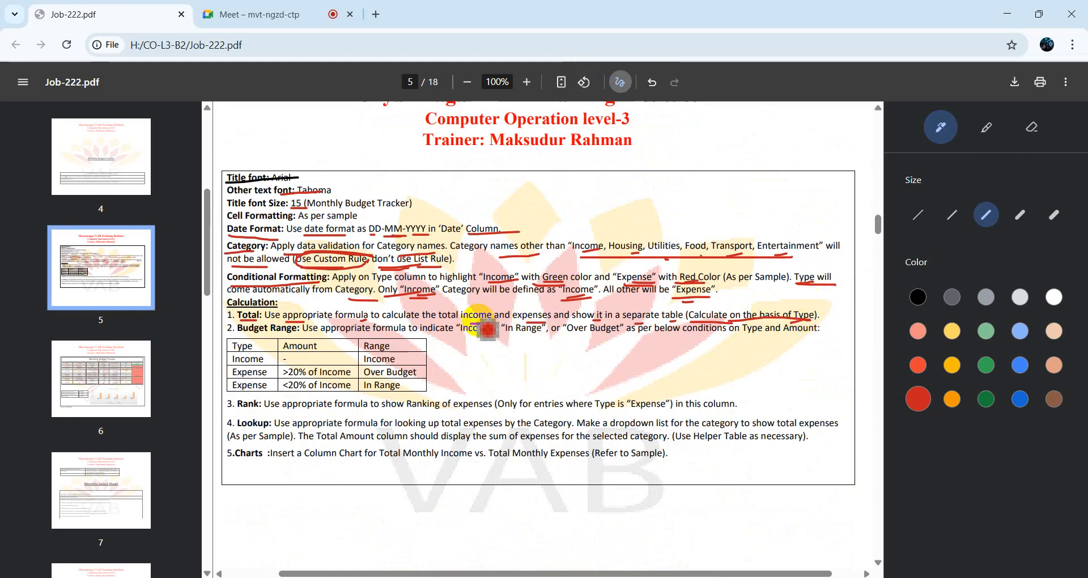
pyautogui.moveTo(475, 306)
pyautogui.mouseDown()
pyautogui.moveTo(466, 323)
pyautogui.moveTo(495, 315)
pyautogui.moveTo(471, 305)
pyautogui.mouseUp()
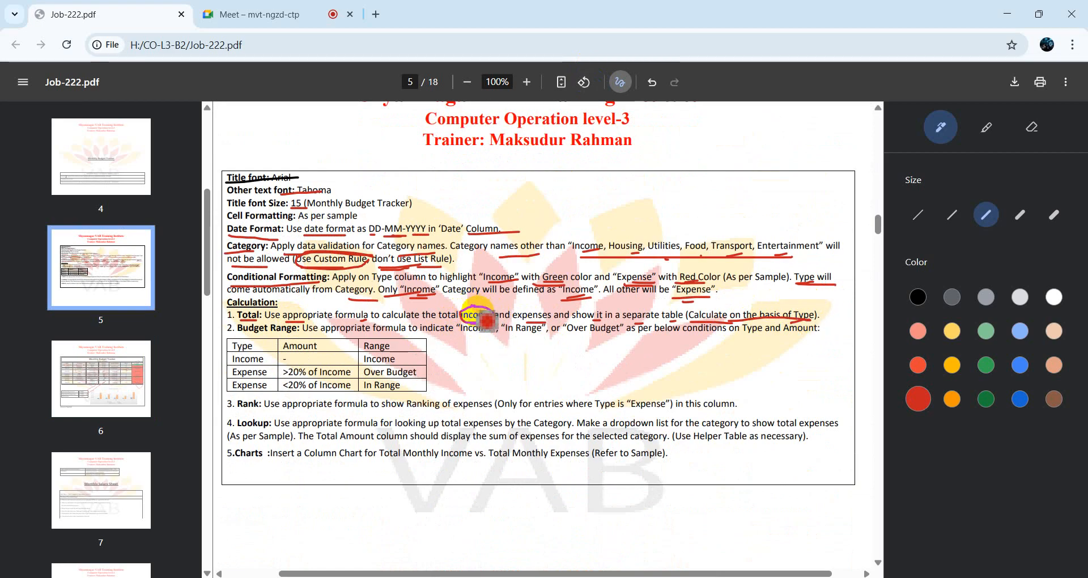
# Mark the Type column entries and the Total Monthly Income value in red on the page 6 sample tracker.
pyautogui.scroll(-5, 478, 316)
pyautogui.scroll(-4, 744, 417)
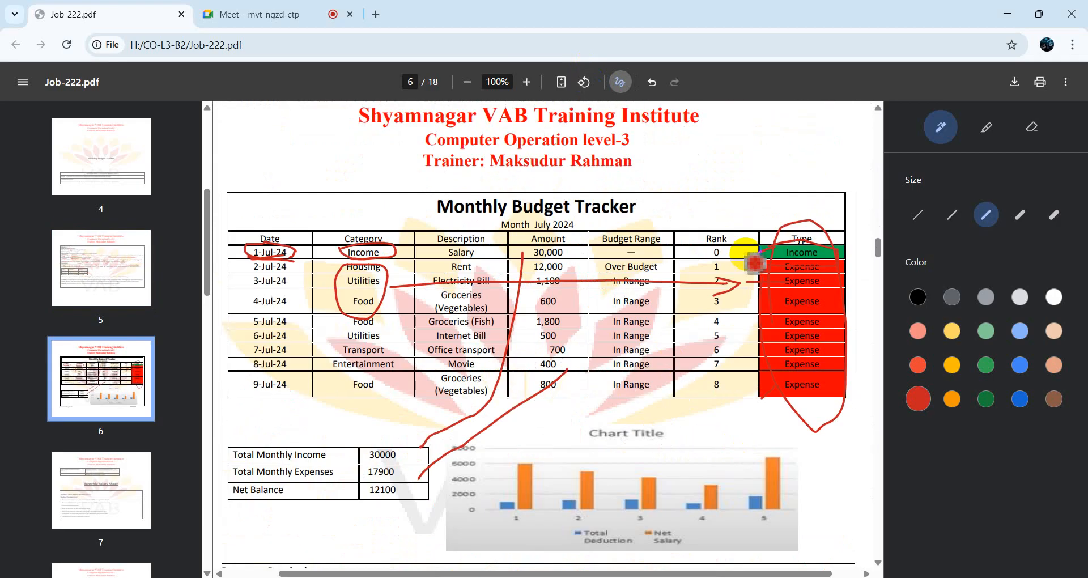
pyautogui.moveTo(813, 263)
pyautogui.mouseDown()
pyautogui.moveTo(817, 399)
pyautogui.moveTo(819, 335)
pyautogui.moveTo(792, 322)
pyautogui.mouseUp()
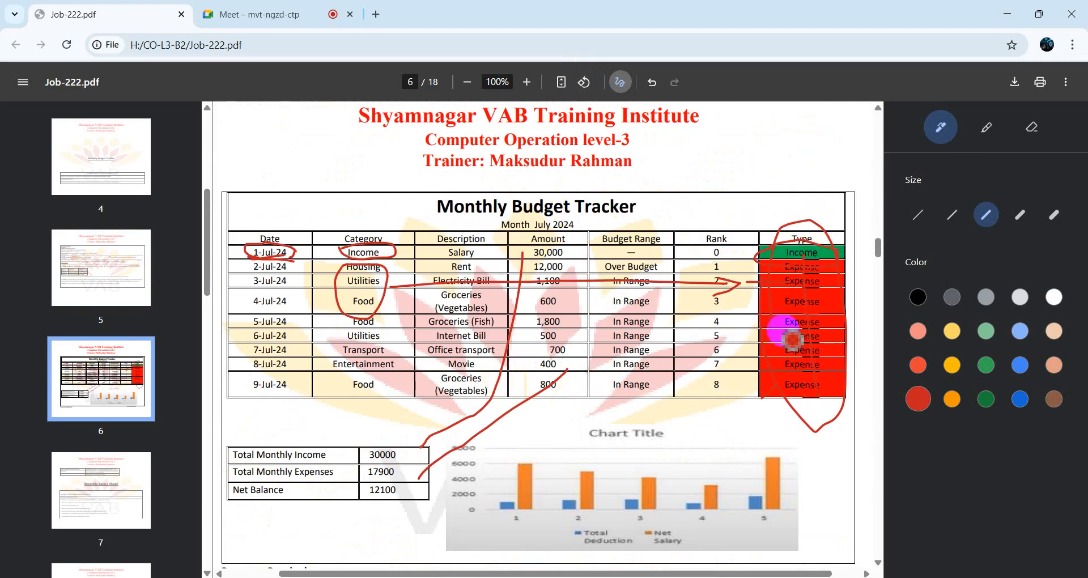
pyautogui.moveTo(403, 462); pyautogui.dragTo(508, 414)
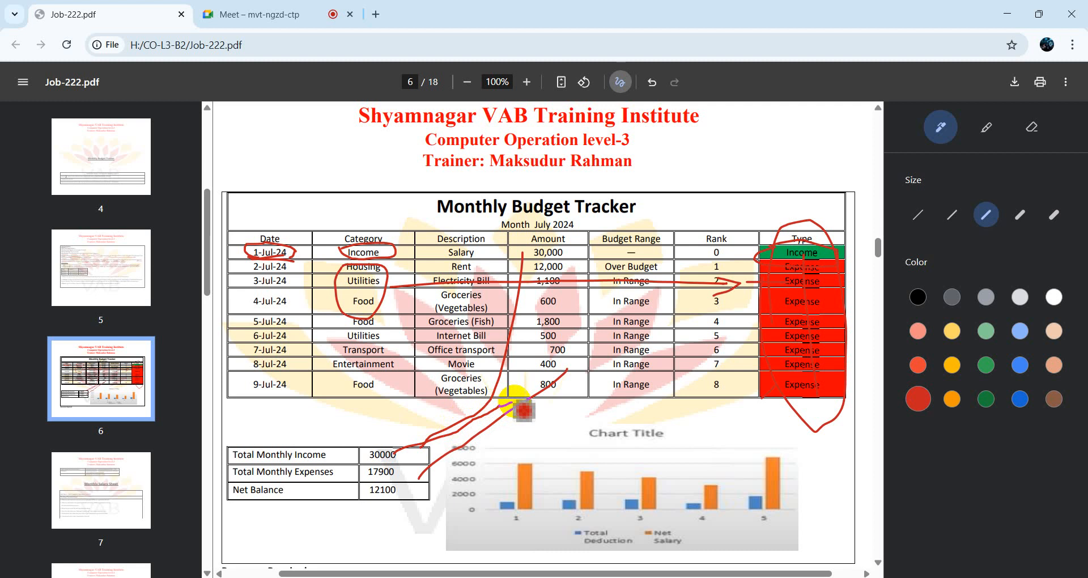
# Erase the red pen marks from the sample tracker's table and totals, except the circle around the first date.
pyautogui.click(1031, 127)
pyautogui.moveTo(507, 363)
pyautogui.mouseDown()
pyautogui.moveTo(474, 417)
pyautogui.moveTo(460, 414)
pyautogui.mouseUp()
pyautogui.moveTo(808, 216)
pyautogui.mouseDown()
pyautogui.moveTo(801, 359)
pyautogui.moveTo(797, 270)
pyautogui.moveTo(753, 311)
pyautogui.moveTo(669, 312)
pyautogui.mouseUp()
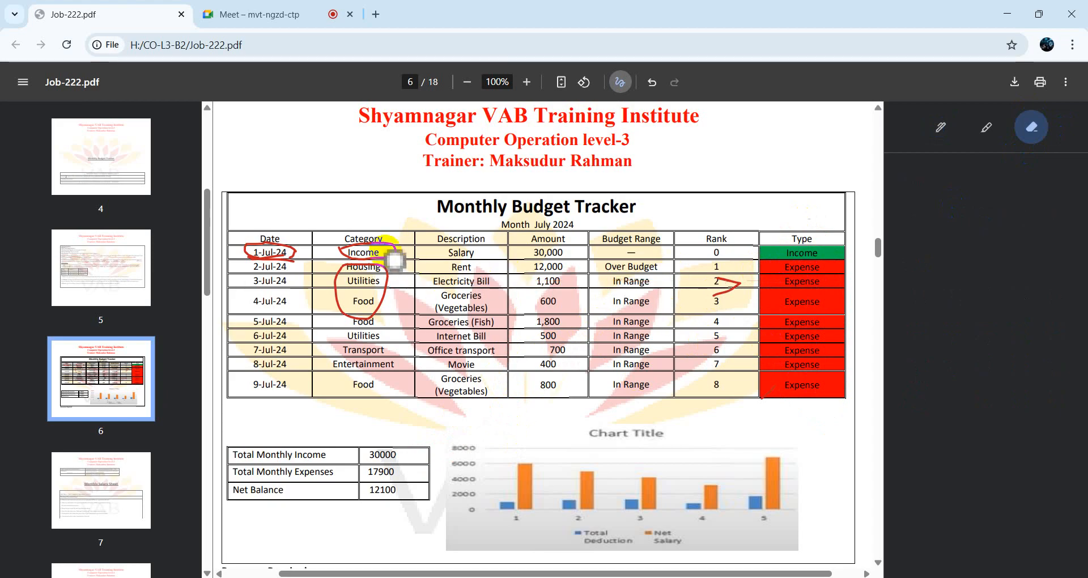
pyautogui.click(375, 249)
pyautogui.moveTo(368, 290)
pyautogui.mouseDown()
pyautogui.moveTo(355, 267)
pyautogui.moveTo(363, 306)
pyautogui.mouseUp()
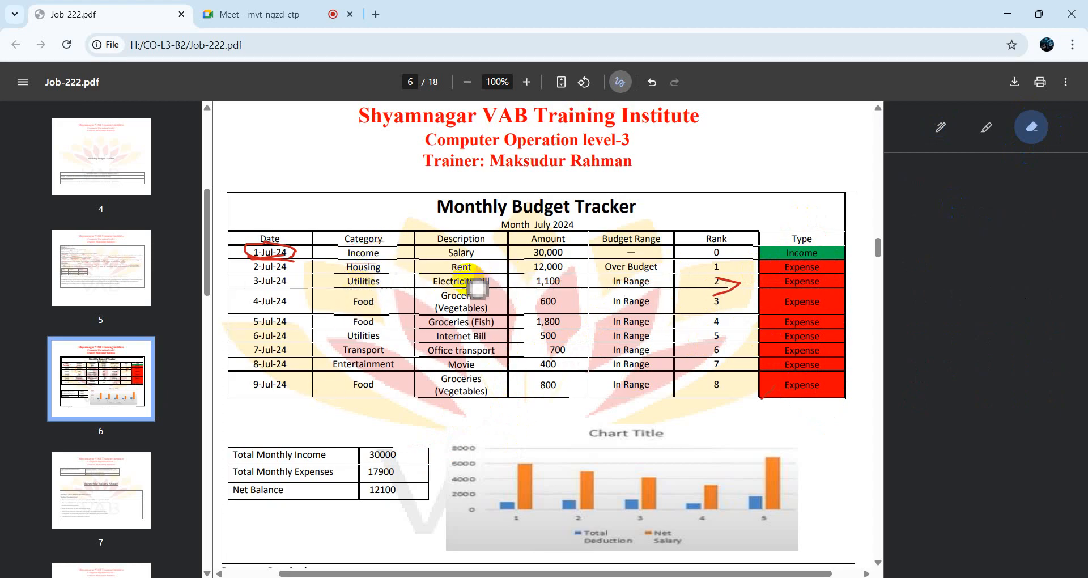
pyautogui.moveTo(740, 305)
pyautogui.mouseDown()
pyautogui.moveTo(743, 290)
pyautogui.moveTo(728, 300)
pyautogui.mouseUp()
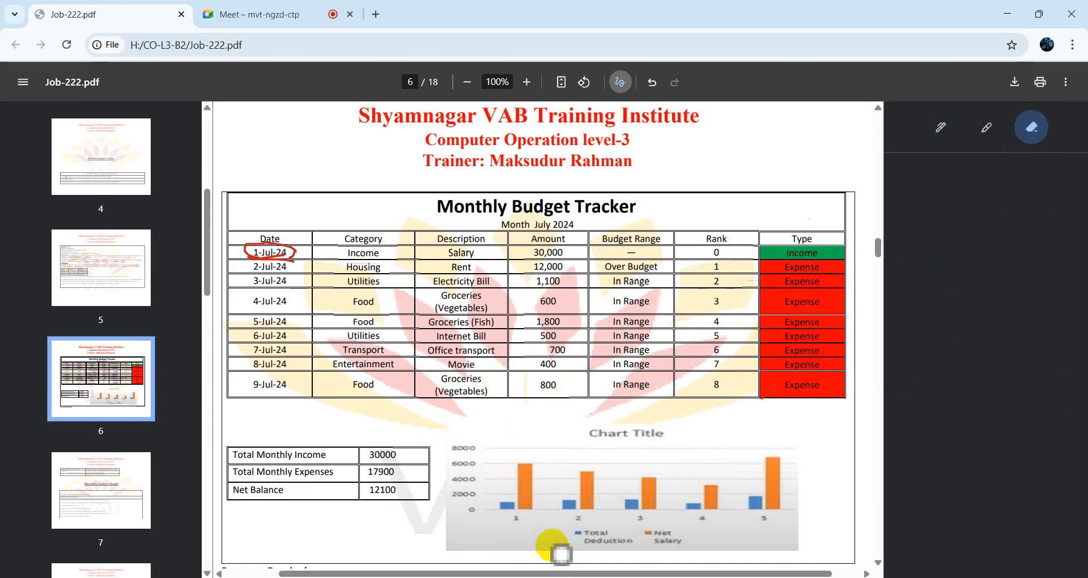
# Switch back to the Excel workbook and enter =SUMIF(G4:G12,"Income",D4:D12) in C14 for Total Monthly Income.
pyautogui.moveTo(545, 576)
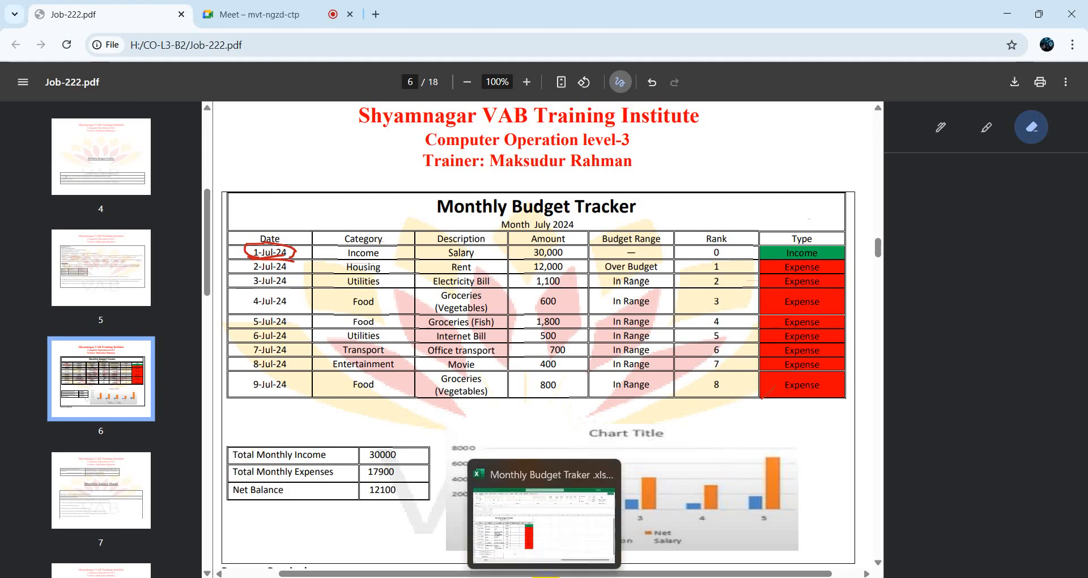
pyautogui.click(529, 517)
pyautogui.write('=')
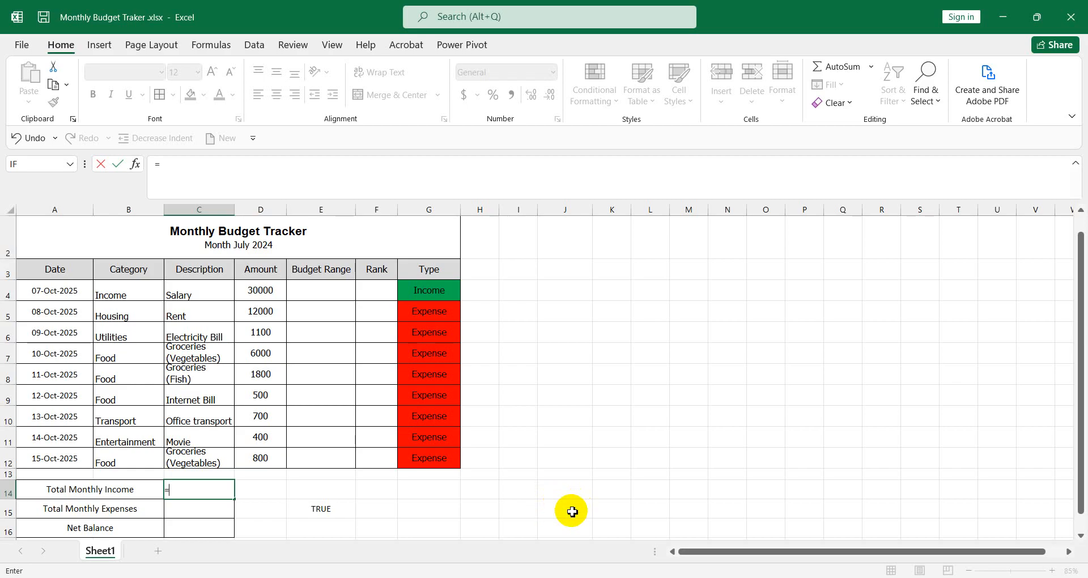
pyautogui.write('sumif')
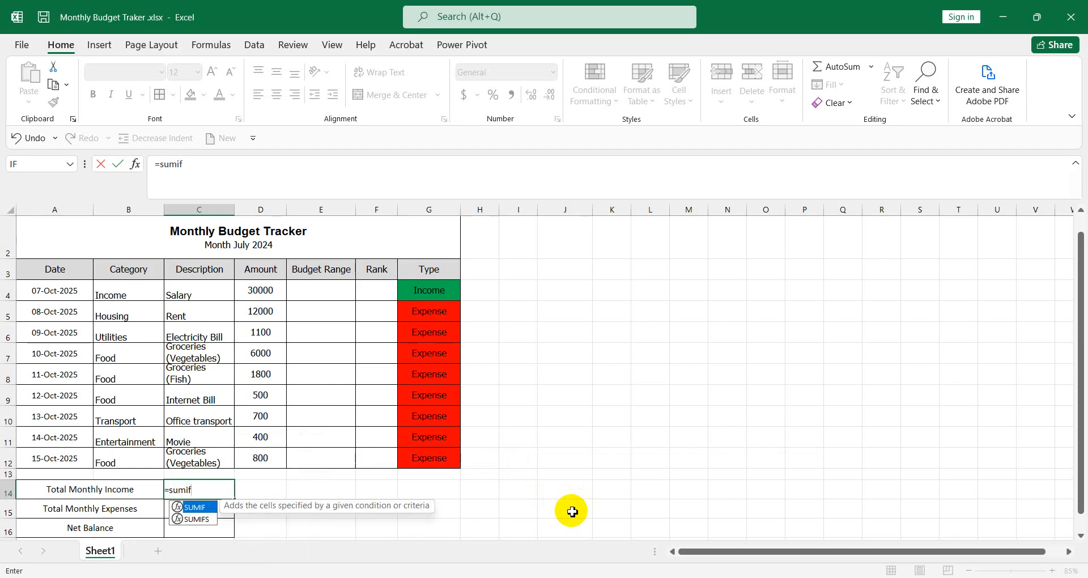
pyautogui.press('Tab')
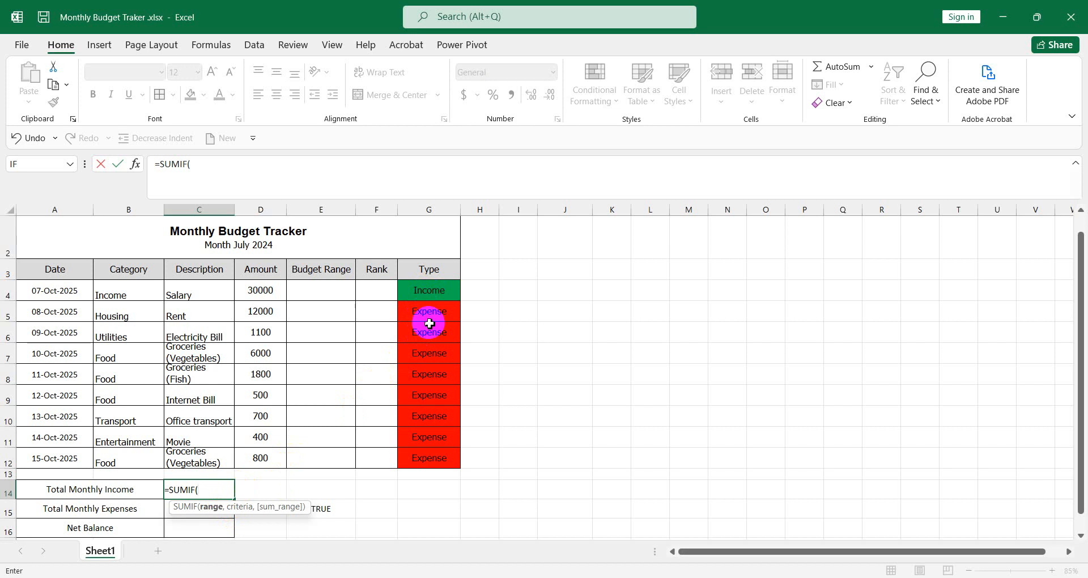
pyautogui.moveTo(428, 293); pyautogui.dragTo(428, 448)
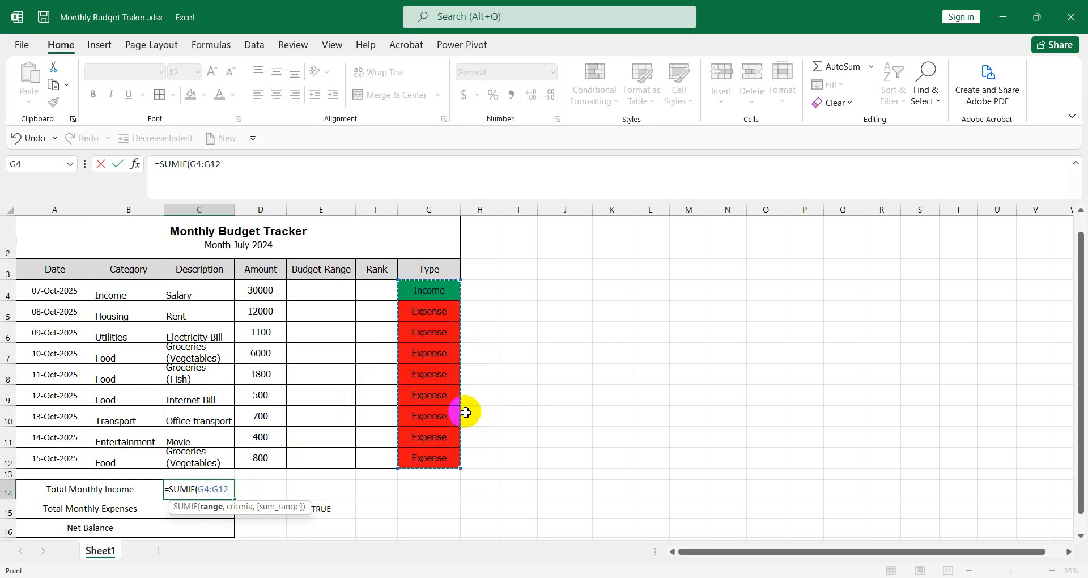
pyautogui.write(',')
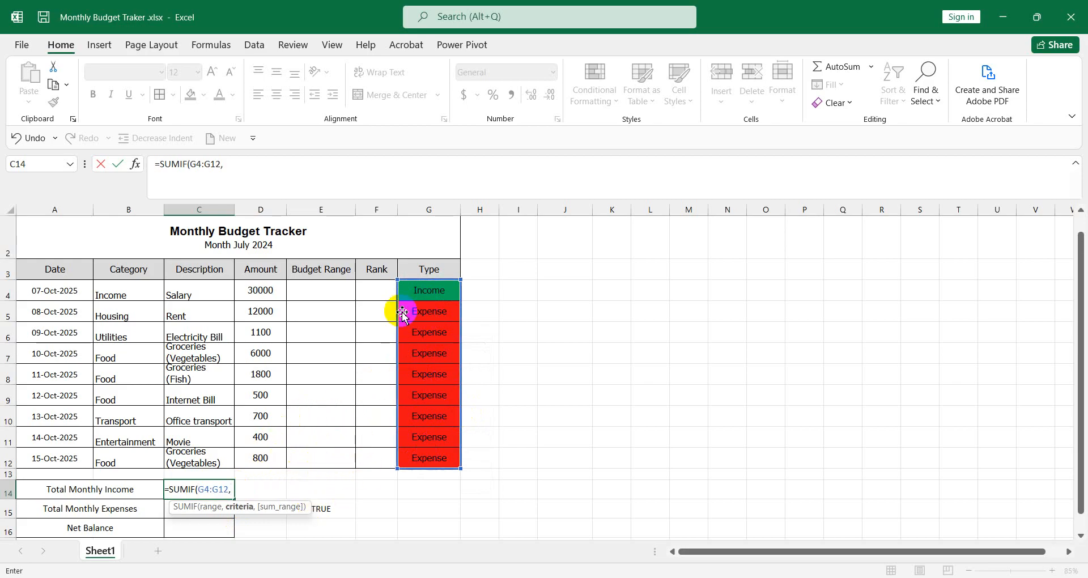
pyautogui.write('"')
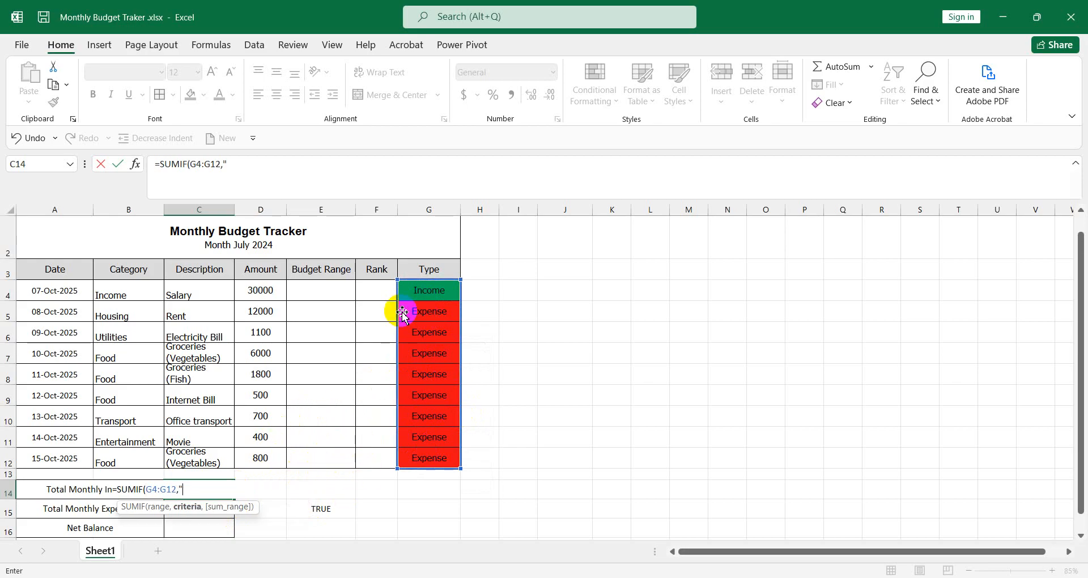
pyautogui.write('Income"')
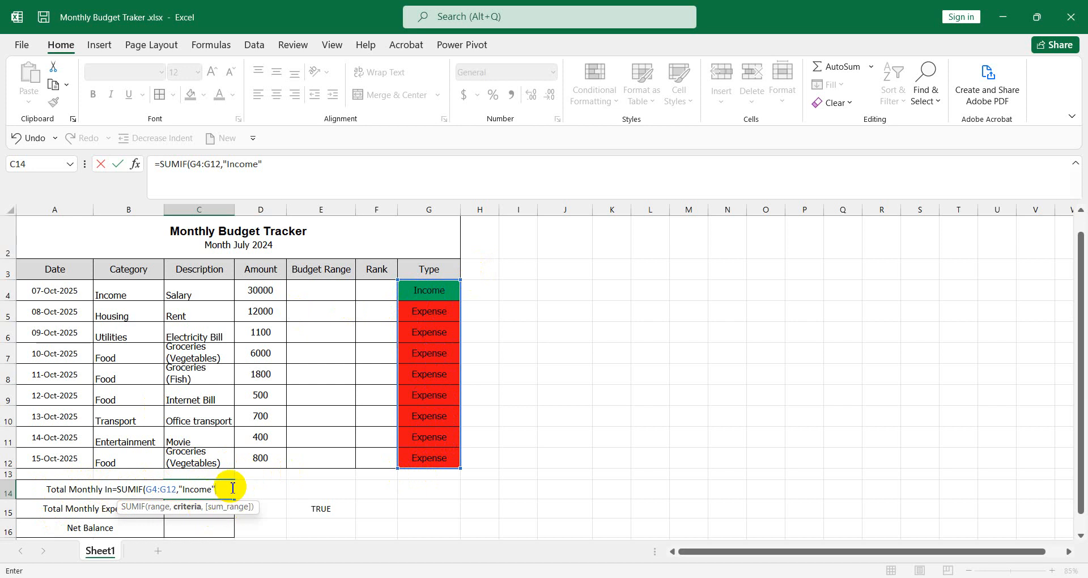
pyautogui.write(',')
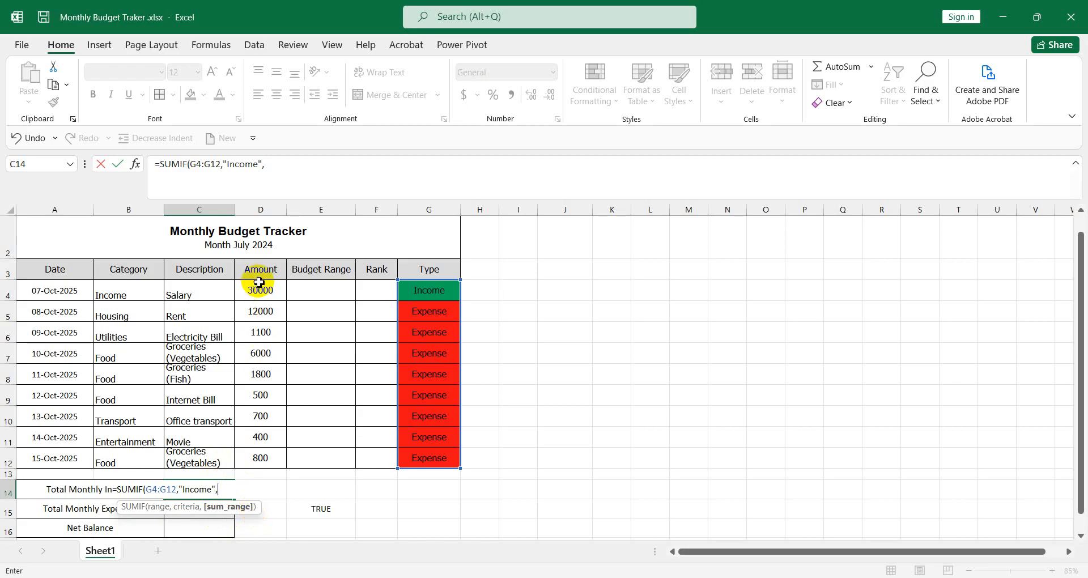
pyautogui.moveTo(259, 290); pyautogui.dragTo(259, 455)
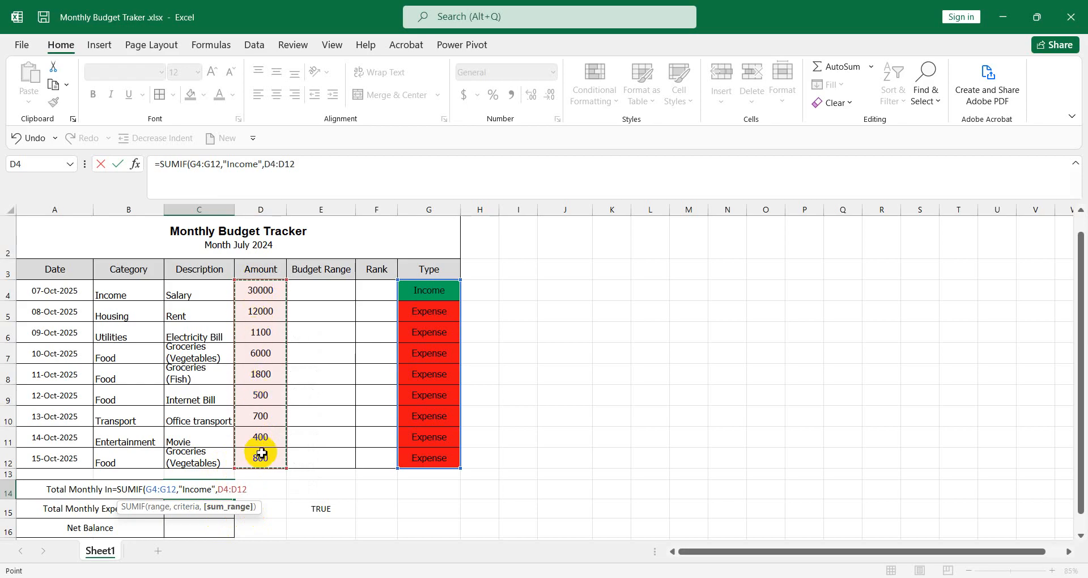
pyautogui.write(')')
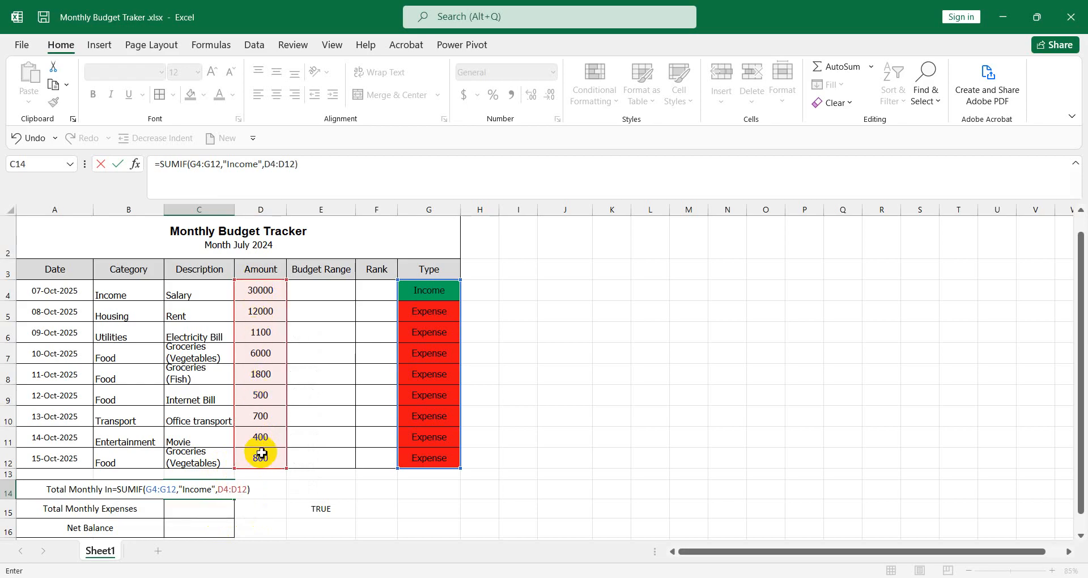
pyautogui.press('Return')
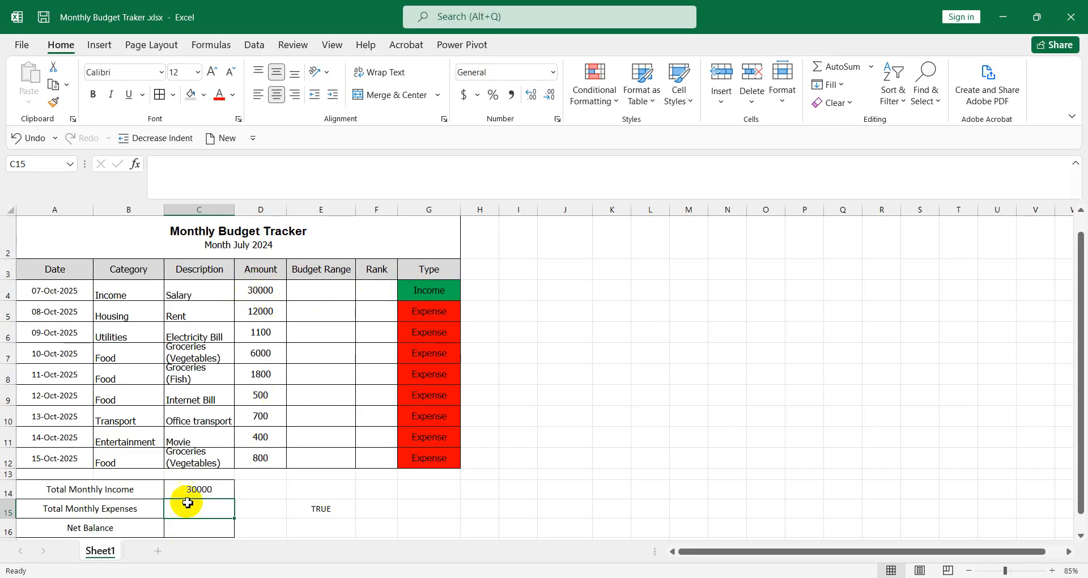
# Test the Type and income formulas by copying the Income category from B4 into B8, and undo the paste.
pyautogui.click(121, 295)
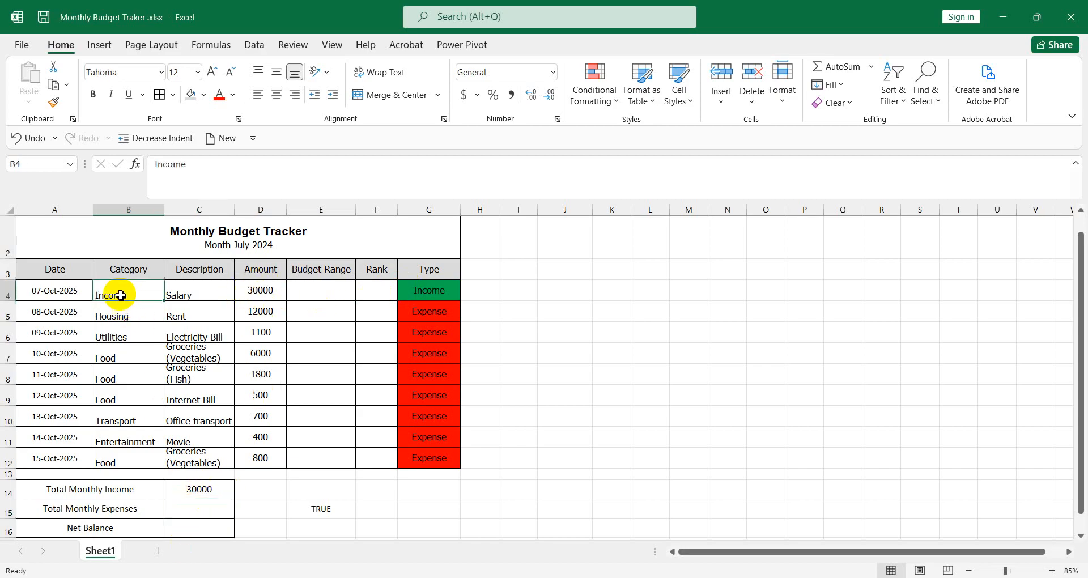
pyautogui.hotkey('ctrl', 'c')
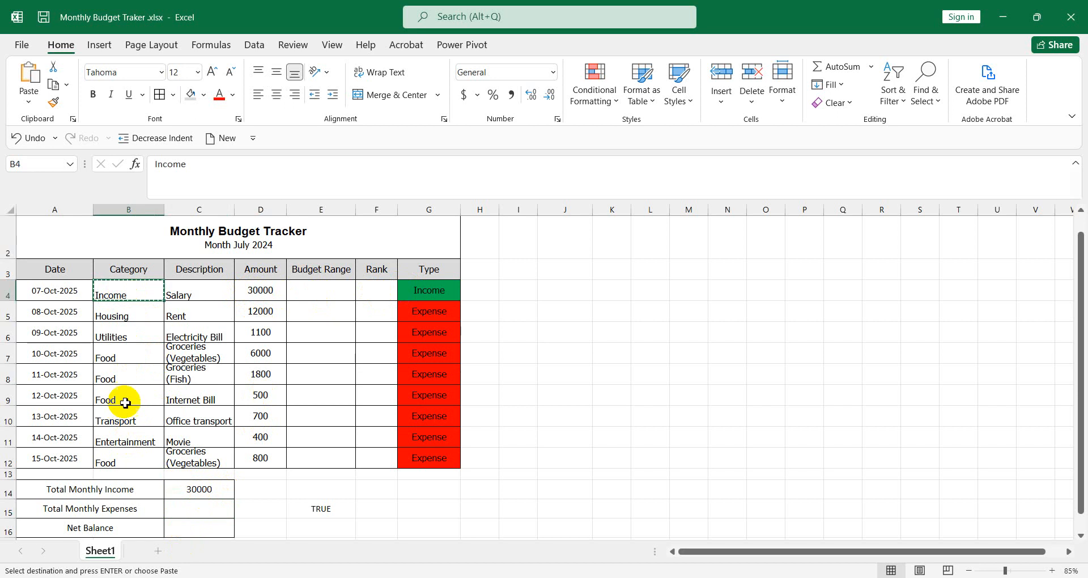
pyautogui.click(128, 378)
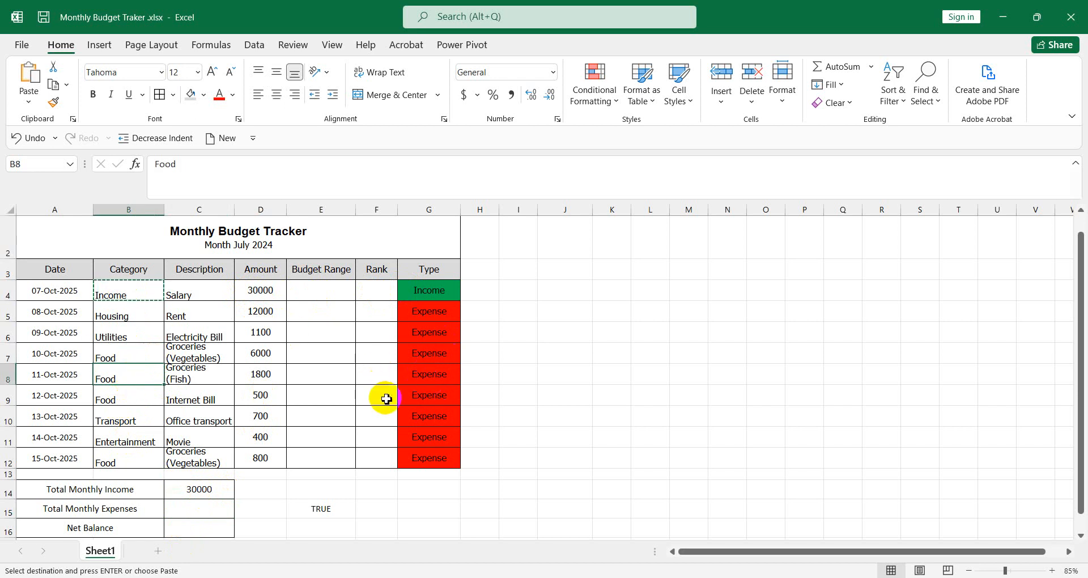
pyautogui.hotkey('ctrl', 'v')
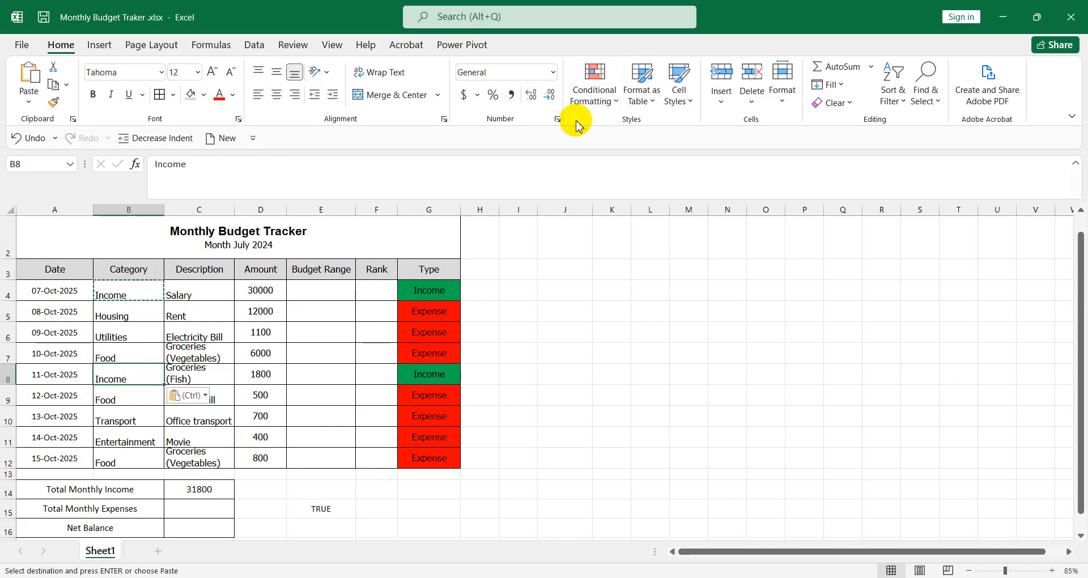
pyautogui.hotkey('ctrl', 'z')
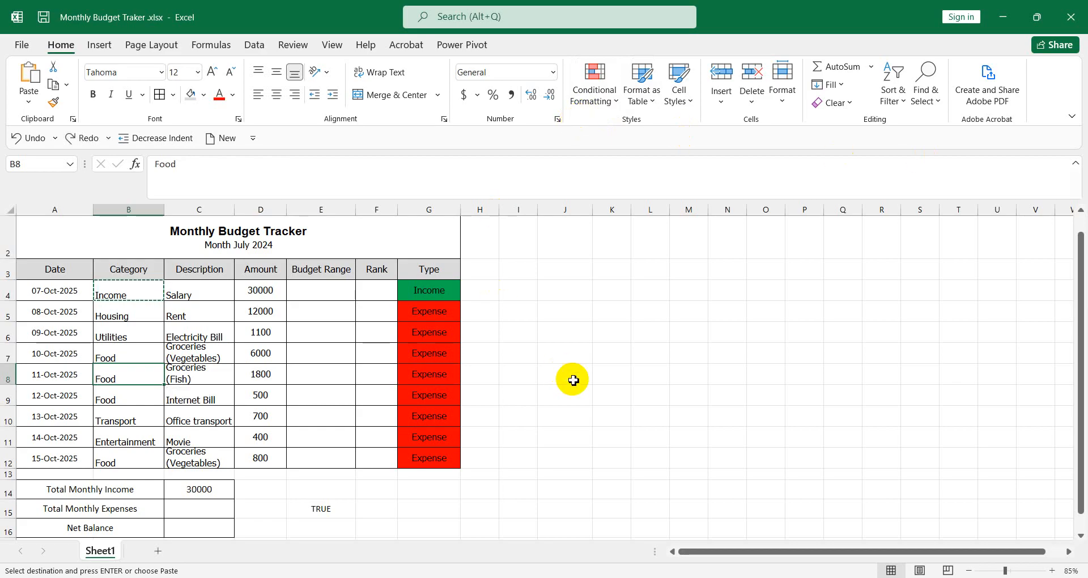
# Enter =SUMIF(G4:G12,"Expense",D4:D12) in C15 for Total Monthly Expenses.
pyautogui.click(193, 508)
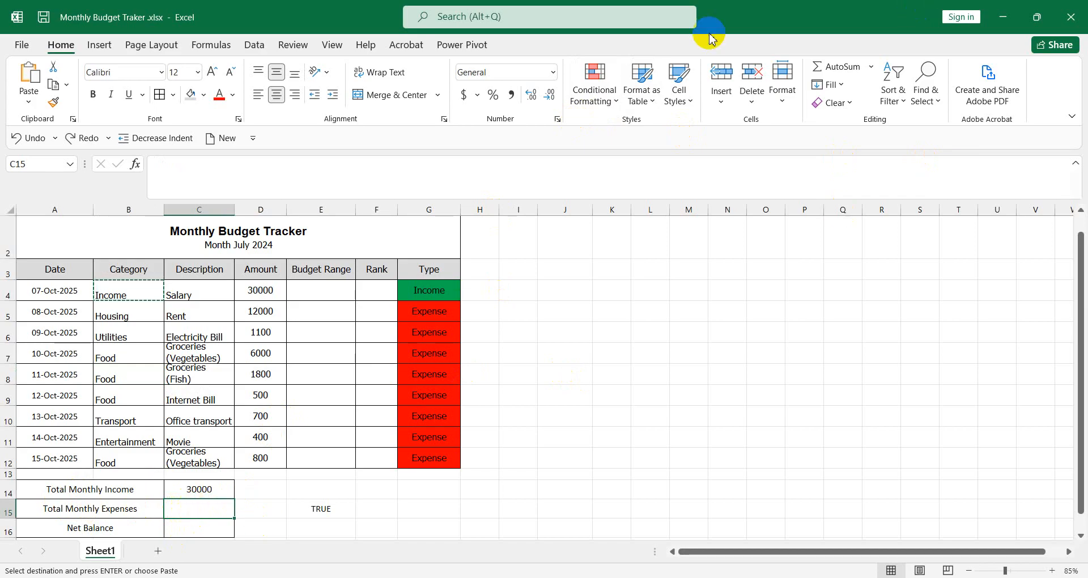
pyautogui.write('=')
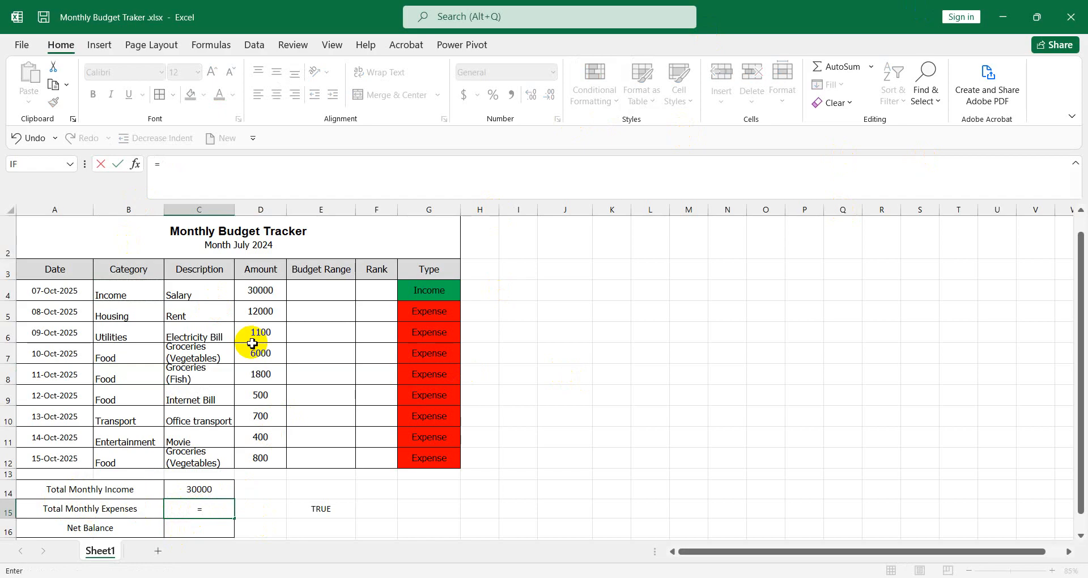
pyautogui.write('sumi')
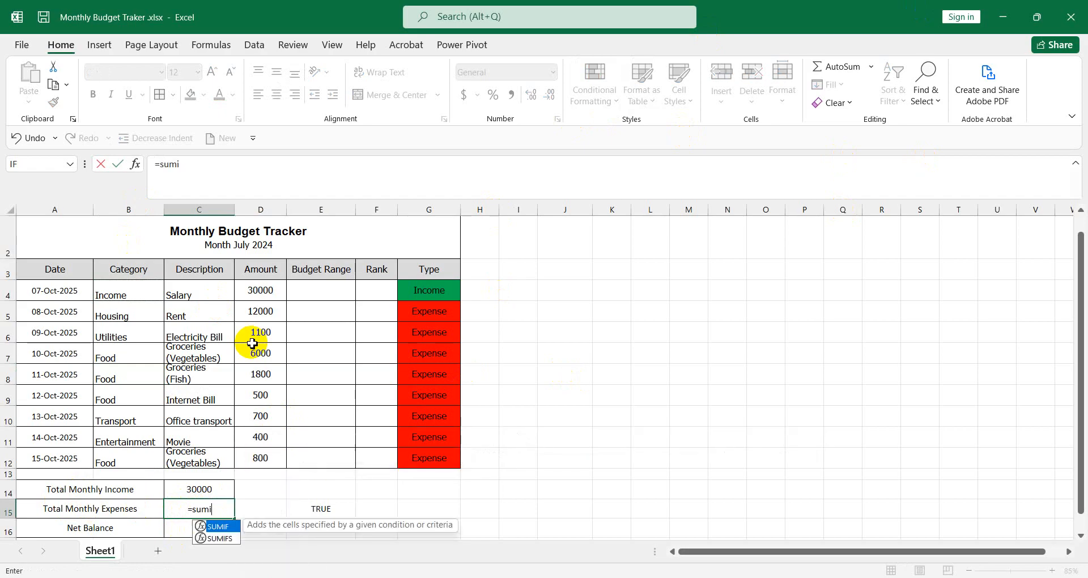
pyautogui.write('f(')
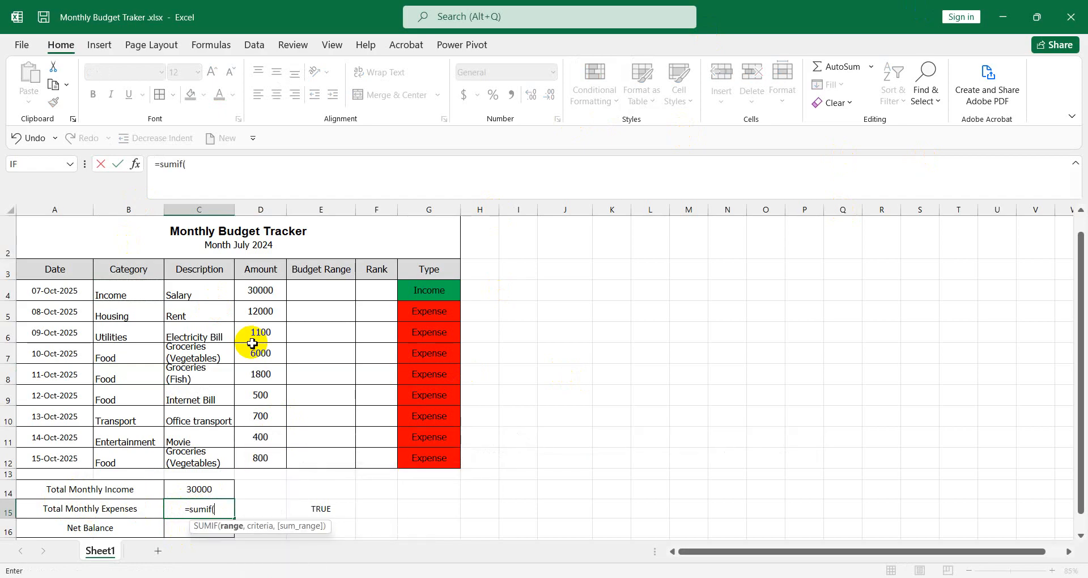
pyautogui.moveTo(433, 282); pyautogui.dragTo(435, 456)
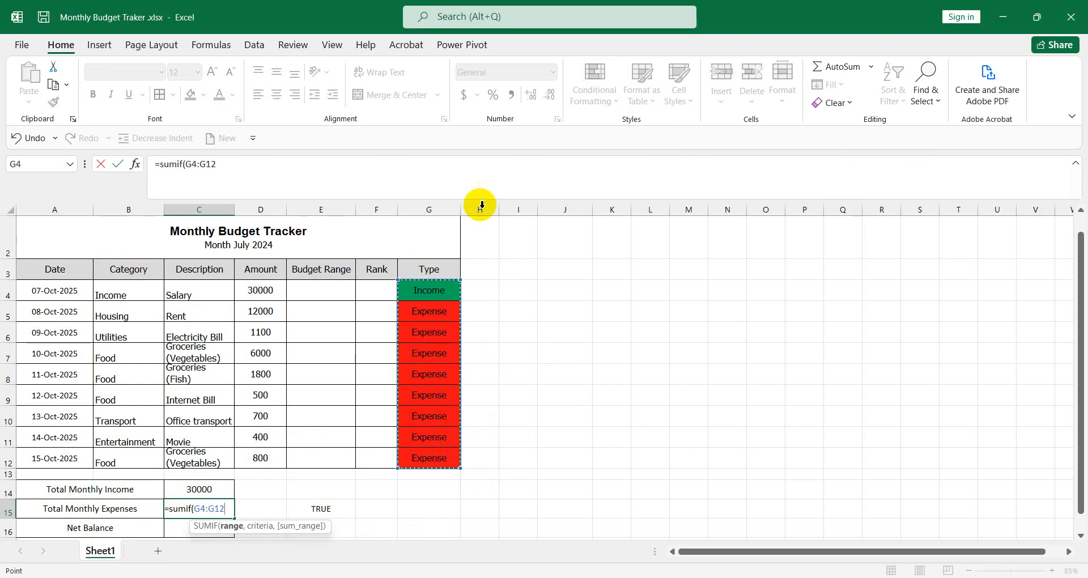
pyautogui.write(',')
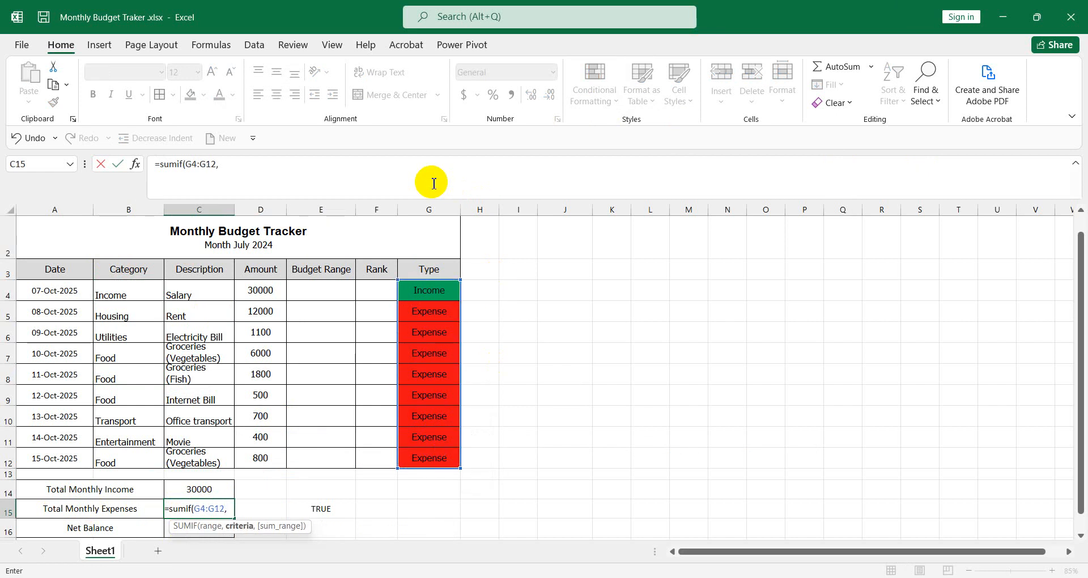
pyautogui.write('"Expense",')
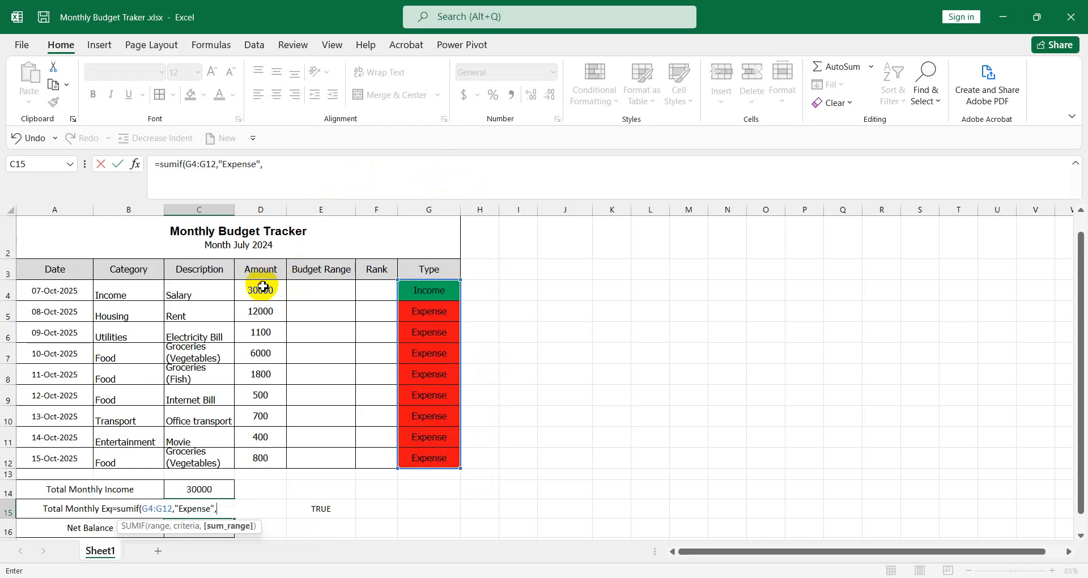
pyautogui.moveTo(262, 286); pyautogui.dragTo(269, 454)
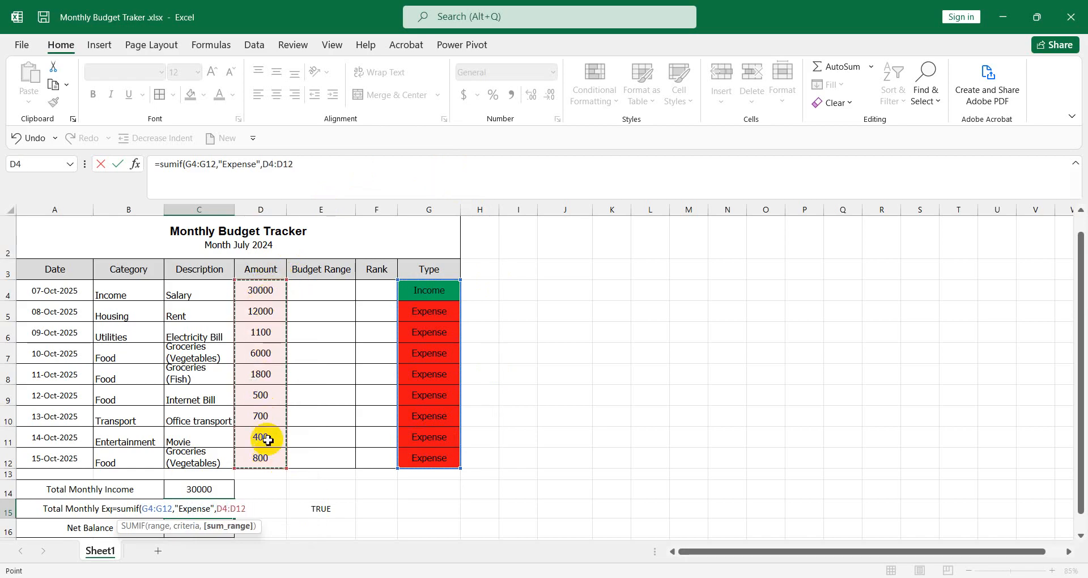
pyautogui.write(')')
pyautogui.press('Return')
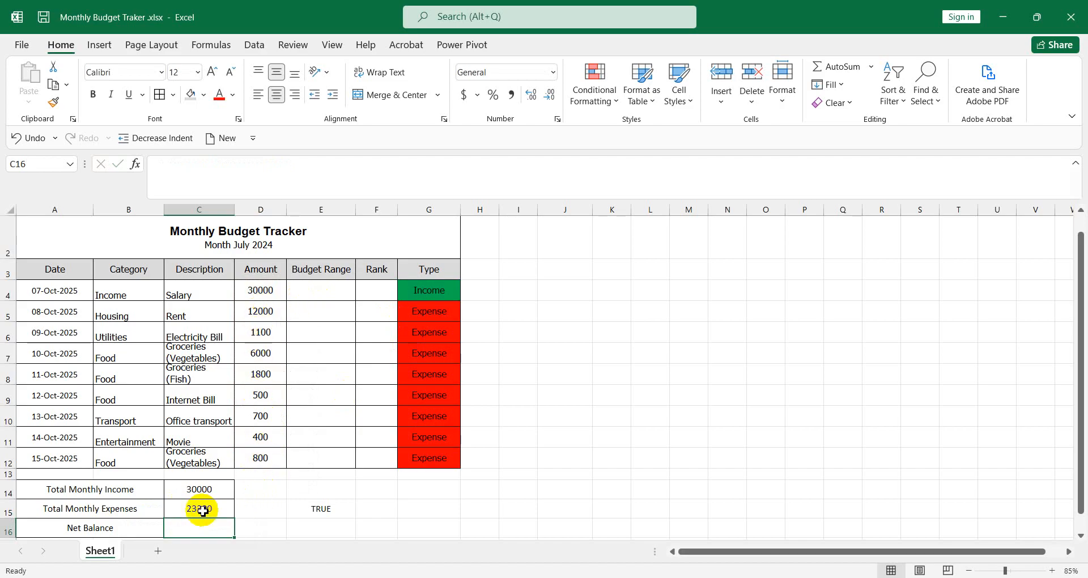
# Calculate the Net Balance in C16 with =C14-C15.
pyautogui.scroll(-1, 288, 462)
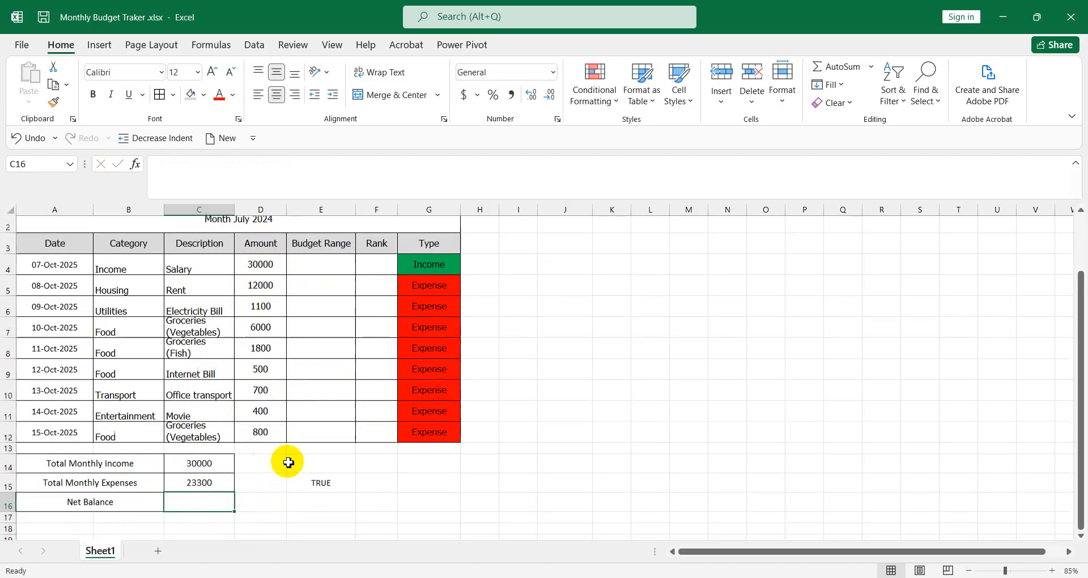
pyautogui.scroll(-1, 288, 462)
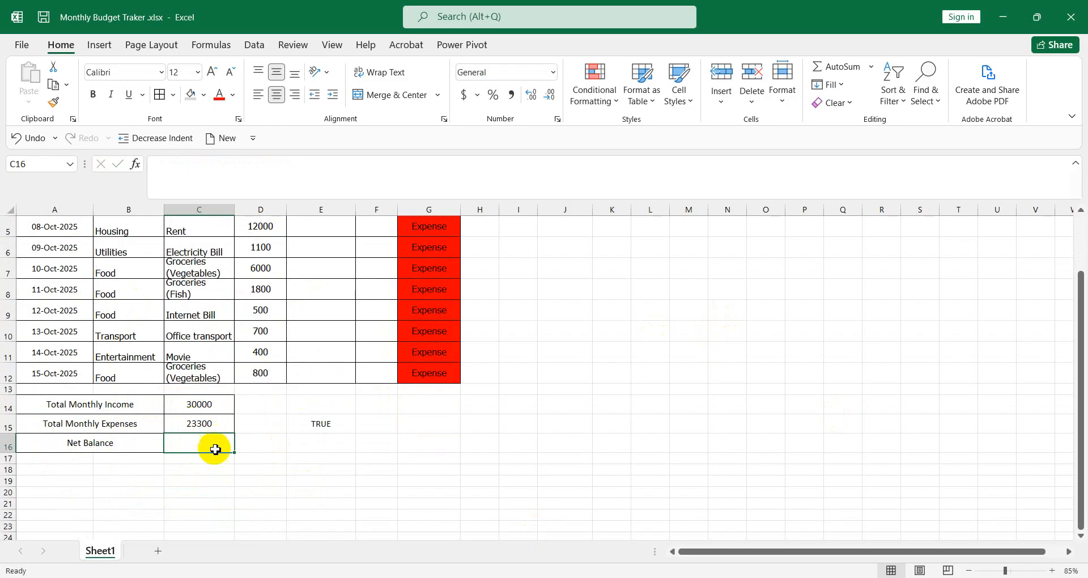
pyautogui.write('=')
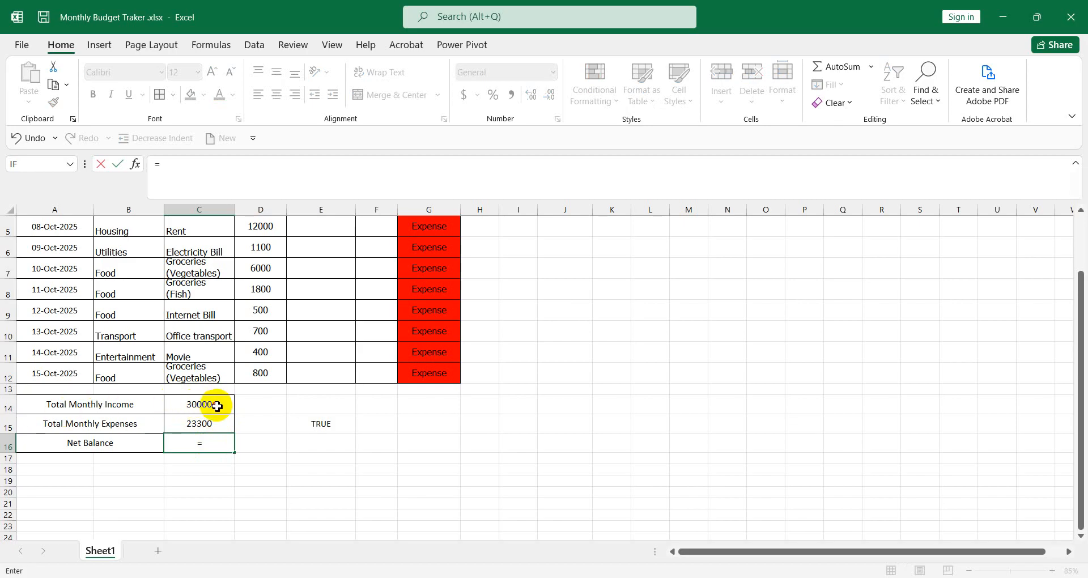
pyautogui.click(217, 406)
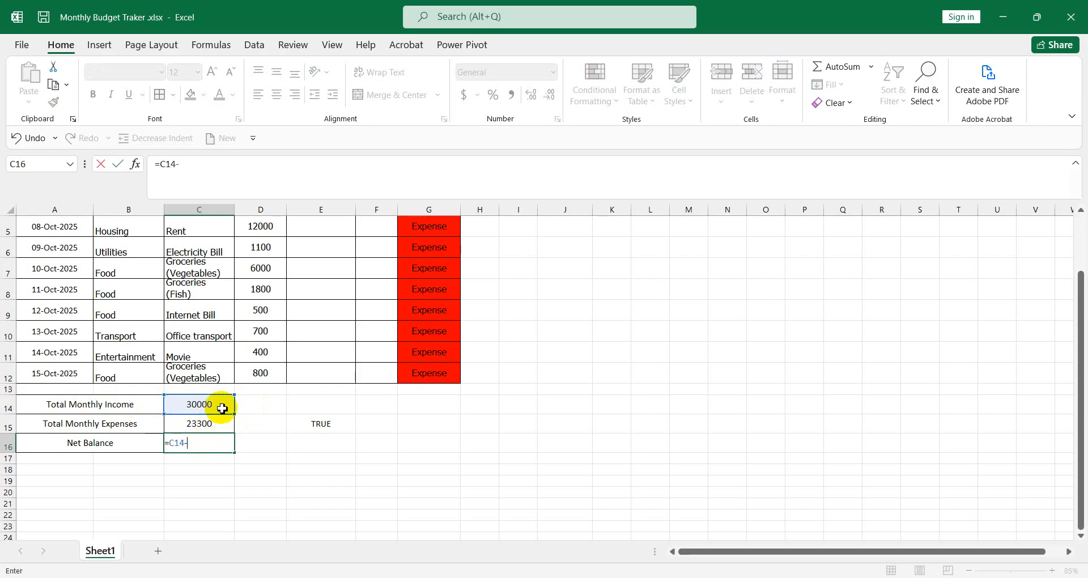
pyautogui.click(193, 426)
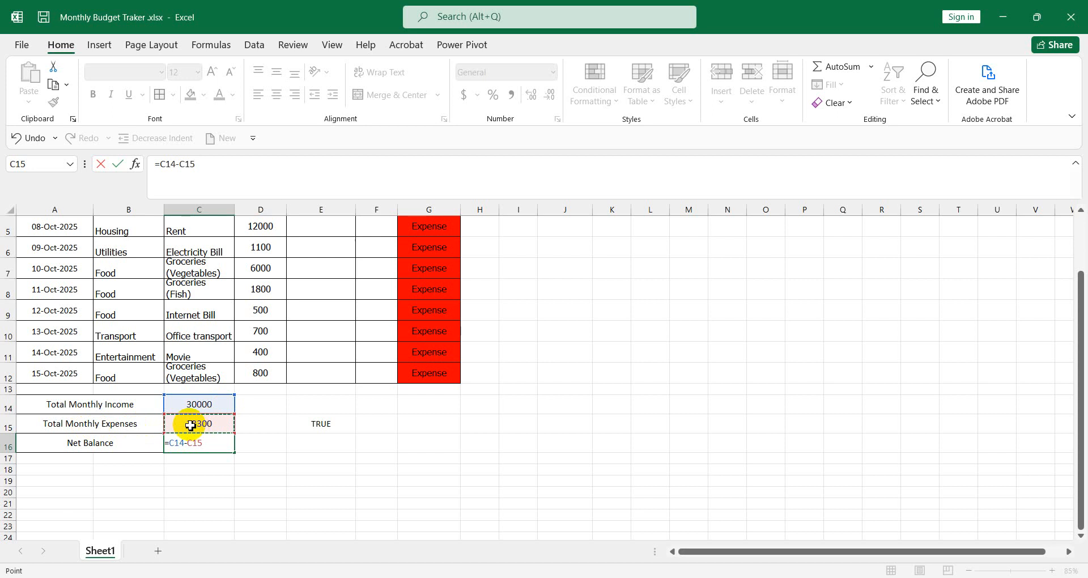
pyautogui.press('Return')
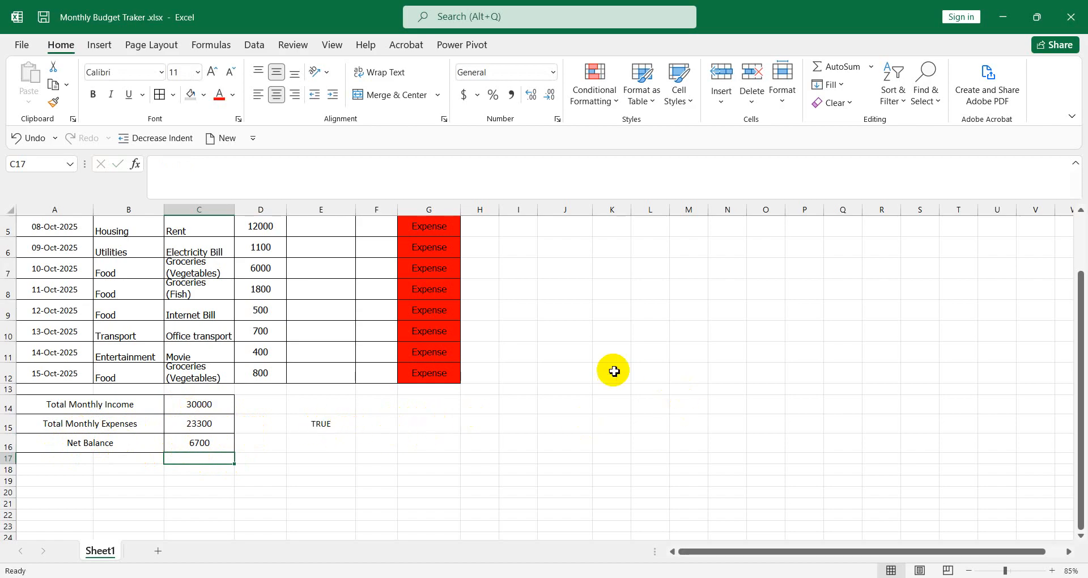
# Switch to Job-222.pdf in Chrome and underline in red the key terms of the Budget Range instruction and its condition table, including "Over Budget".
pyautogui.scroll(2, 407, 399)
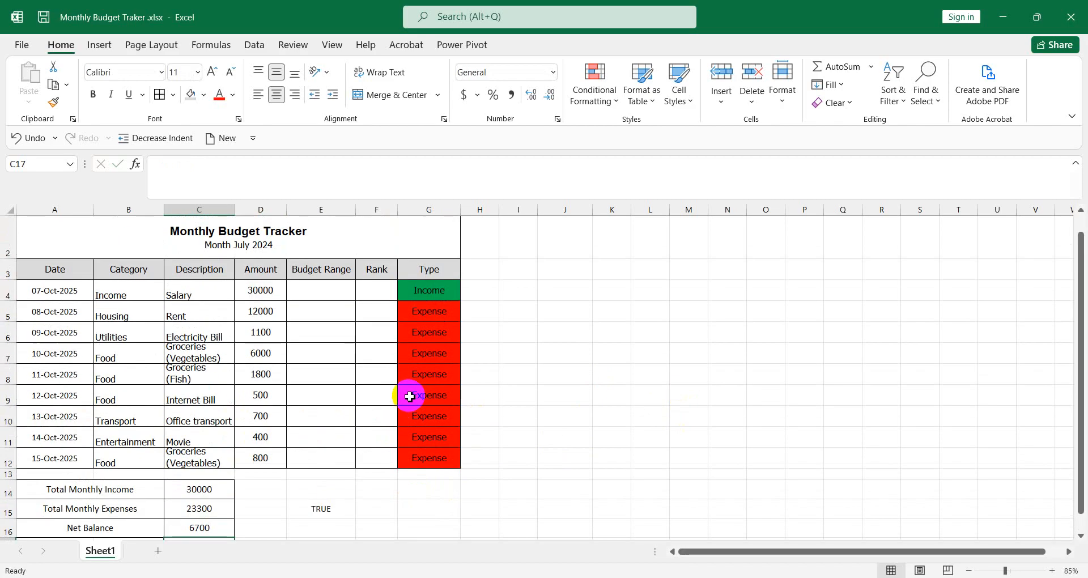
pyautogui.scroll(-2, 409, 397)
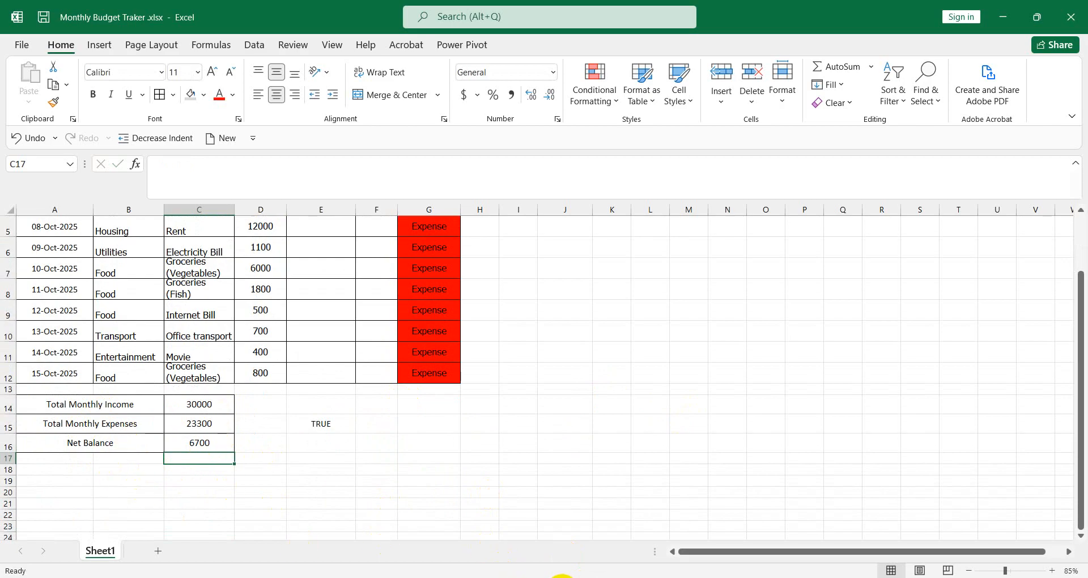
pyautogui.click(490, 526)
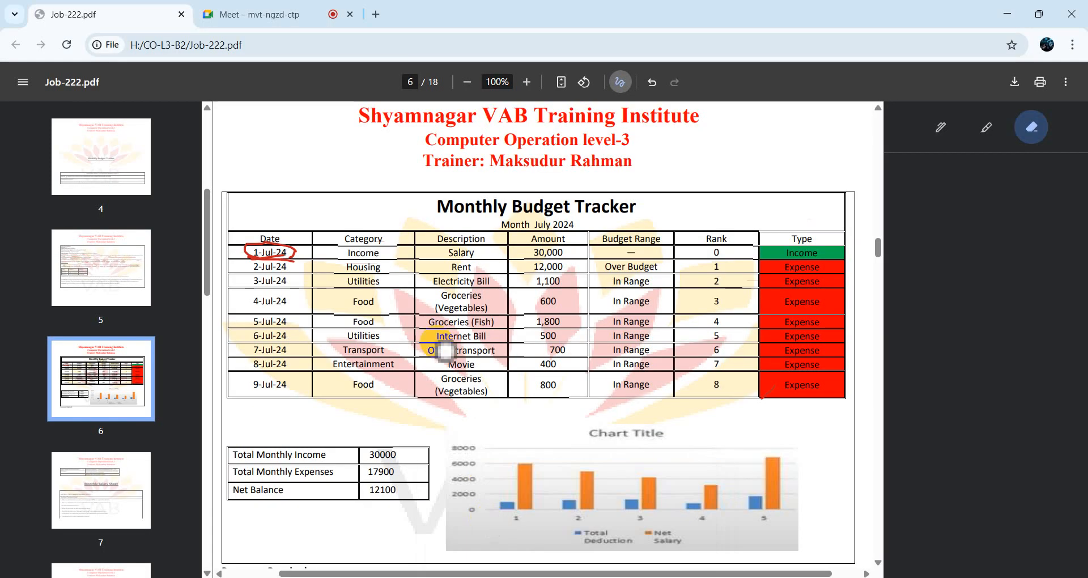
pyautogui.scroll(6, 432, 264)
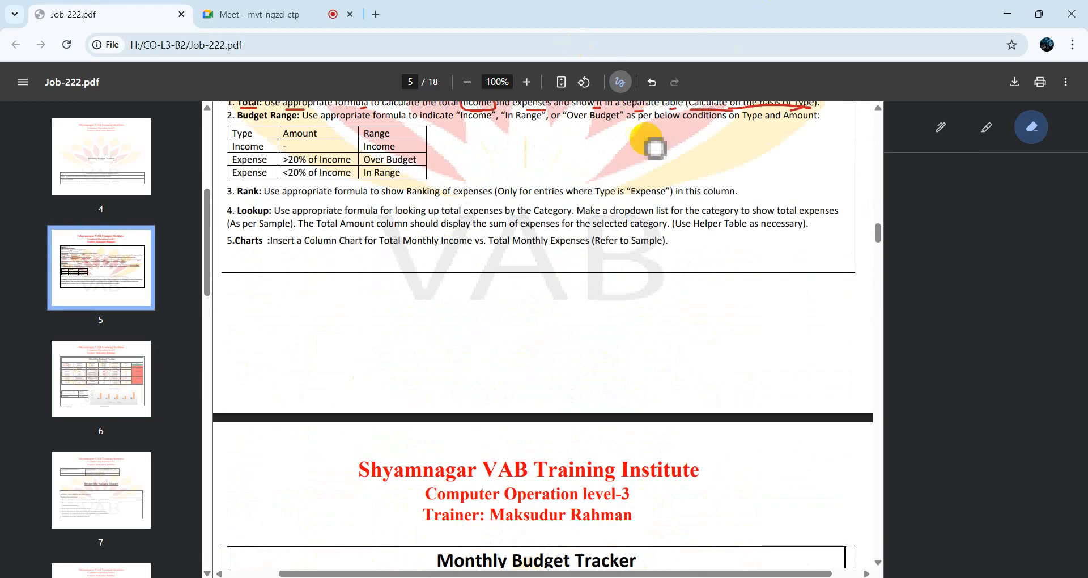
pyautogui.scroll(1, 401, 224)
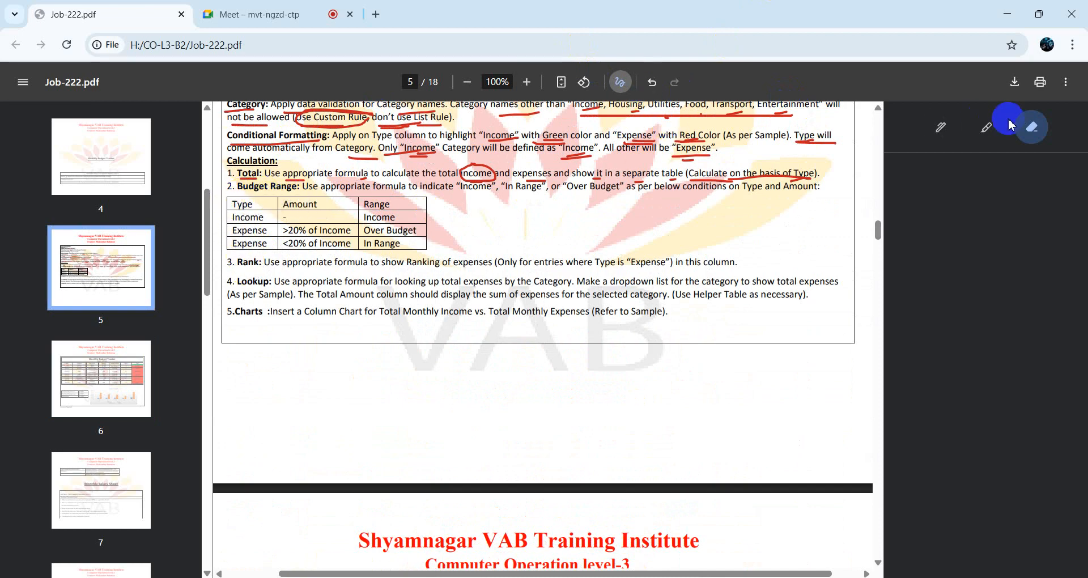
pyautogui.click(940, 127)
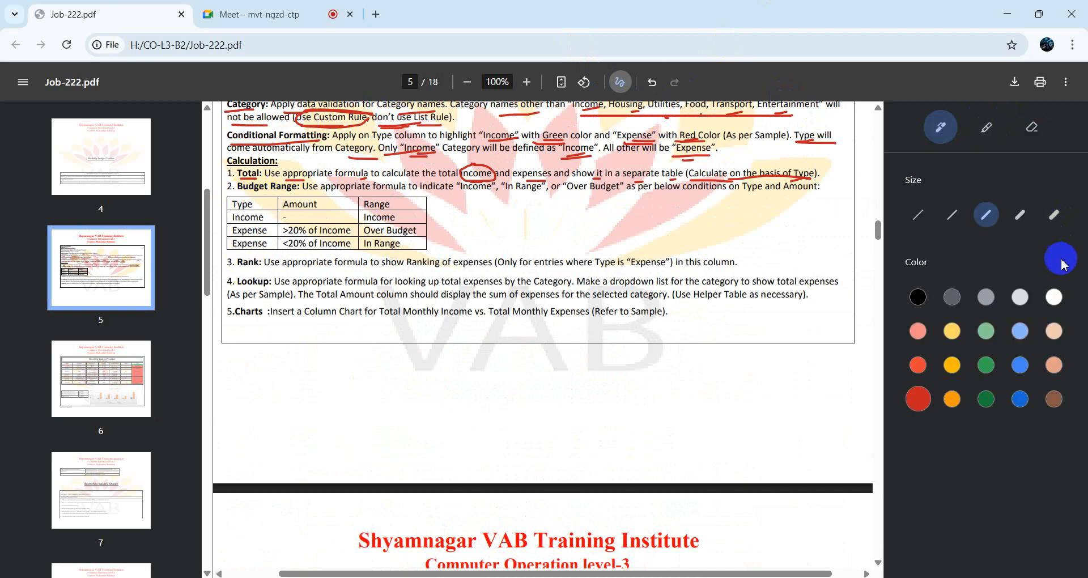
pyautogui.click(918, 398)
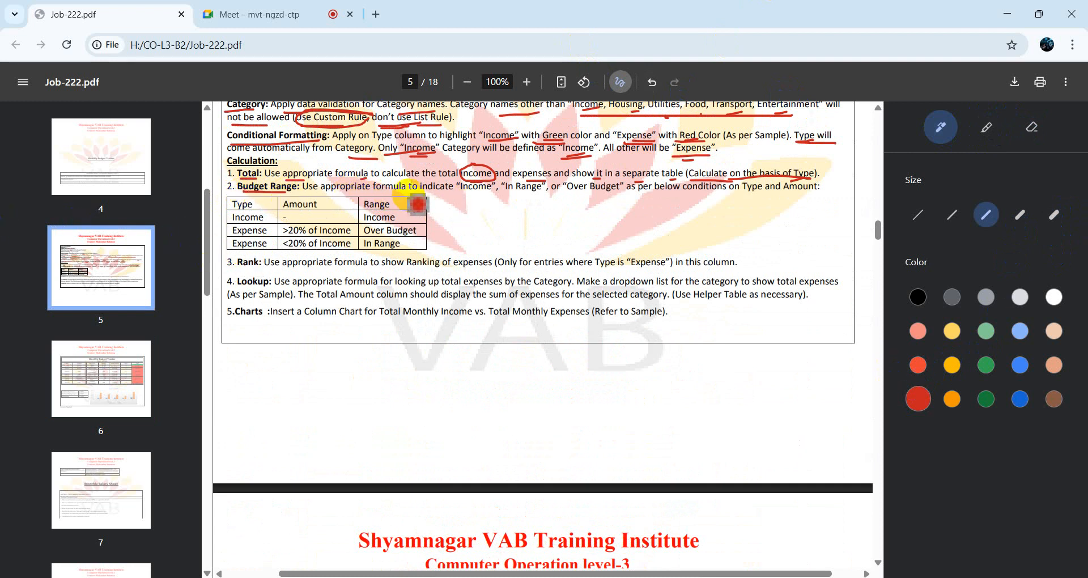
pyautogui.moveTo(464, 195); pyautogui.dragTo(491, 195)
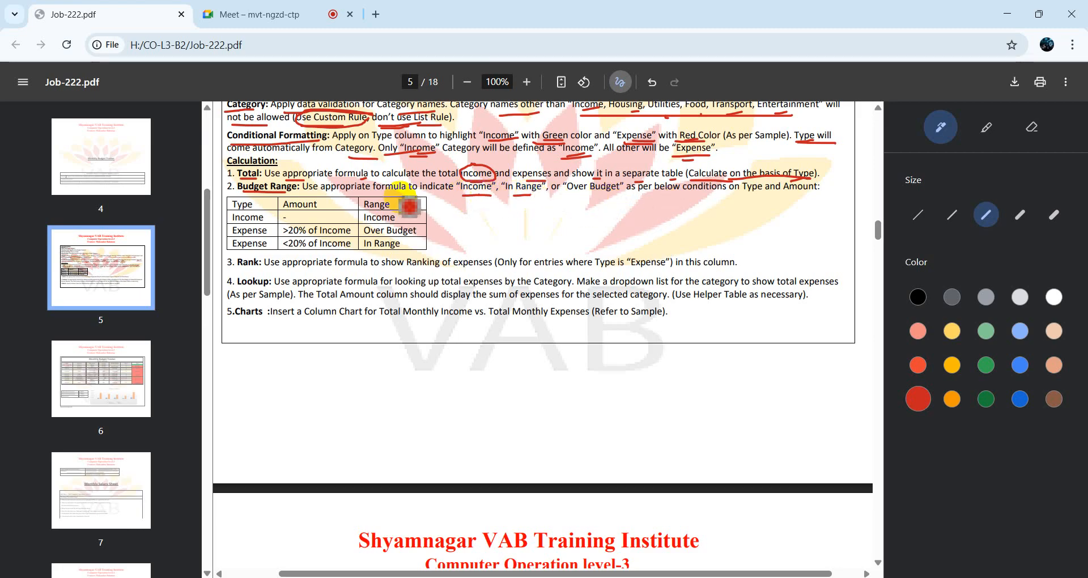
pyautogui.moveTo(233, 218); pyautogui.dragTo(266, 216)
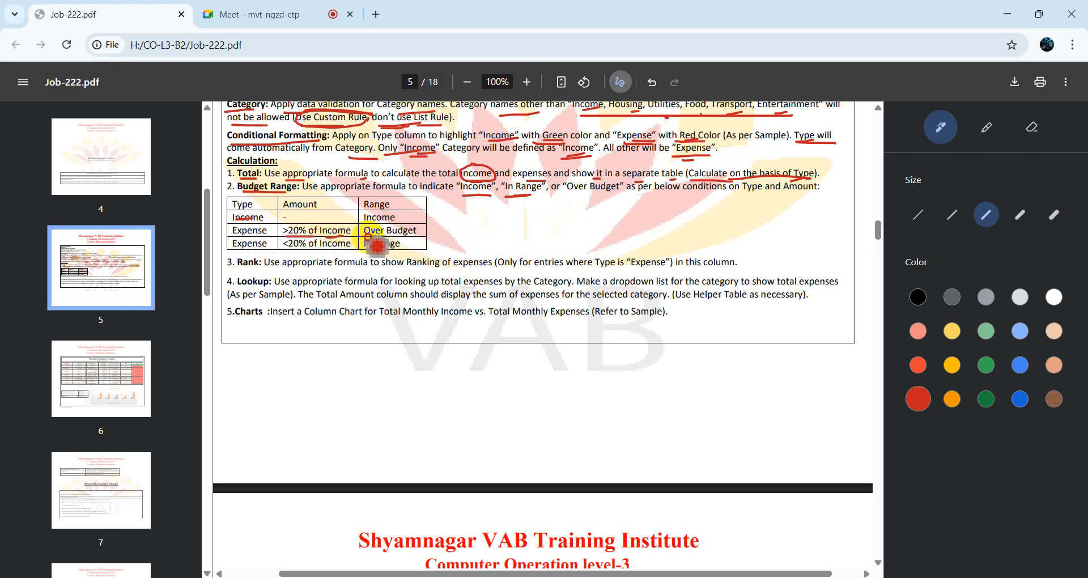
pyautogui.moveTo(364, 232); pyautogui.dragTo(434, 233)
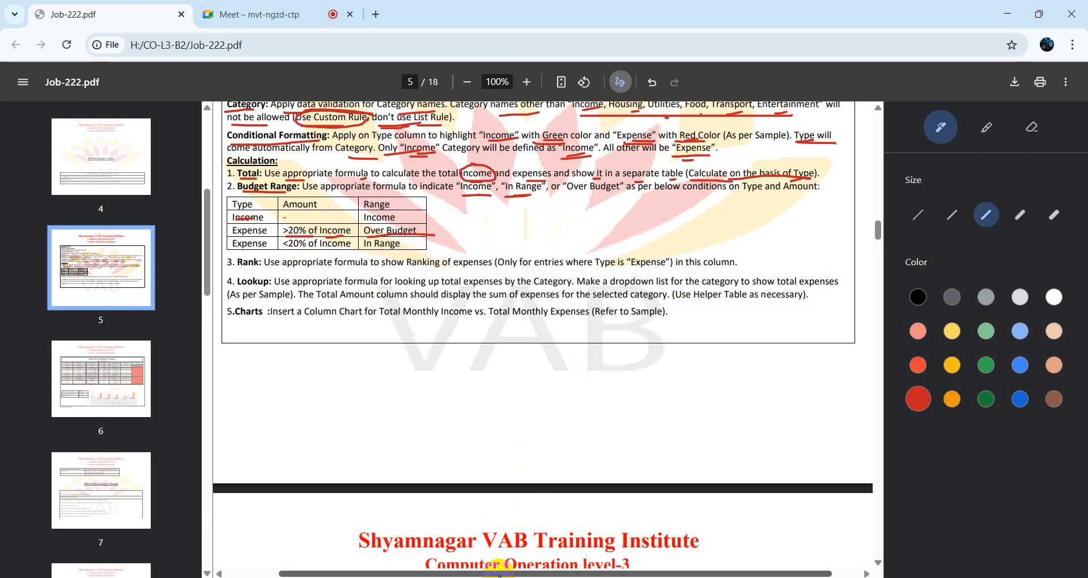
# Switch to the Monthly Budget Traker workbook in Excel and begin an IF formula in E4 under Budget Range.
pyautogui.scroll(-3, 566, 549)
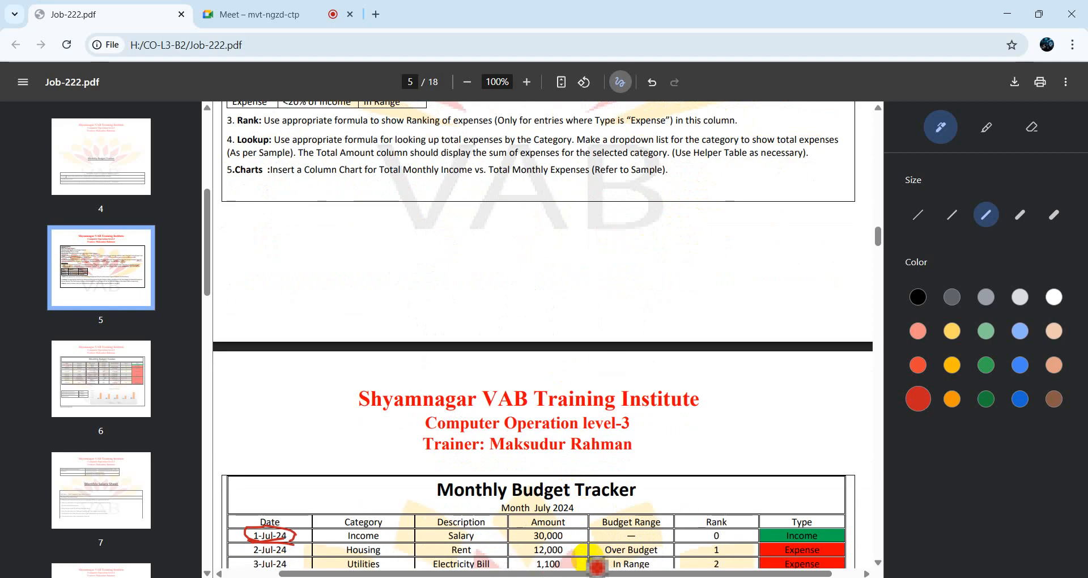
pyautogui.moveTo(607, 577)
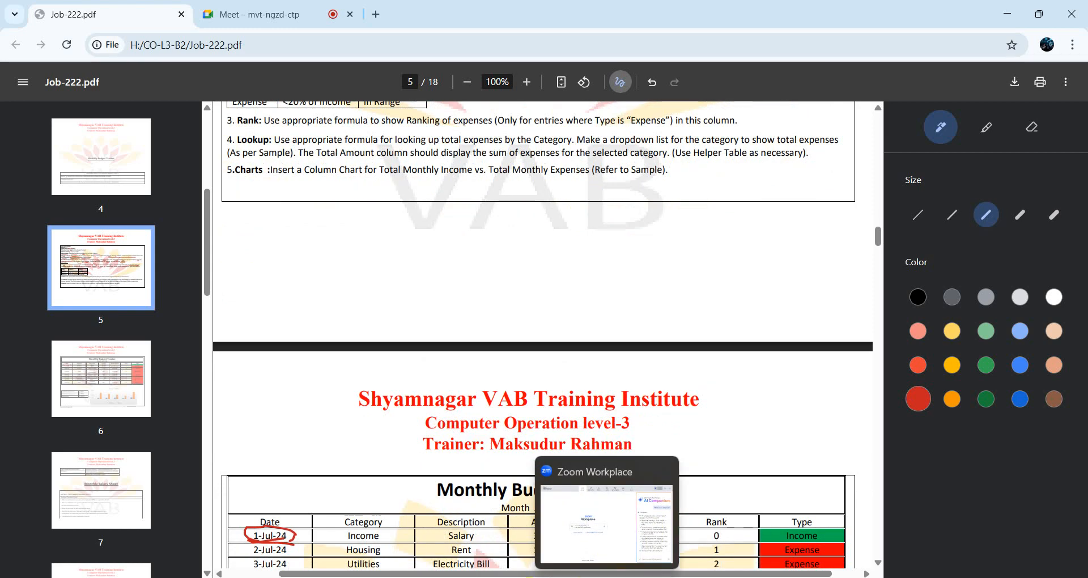
pyautogui.click(627, 456)
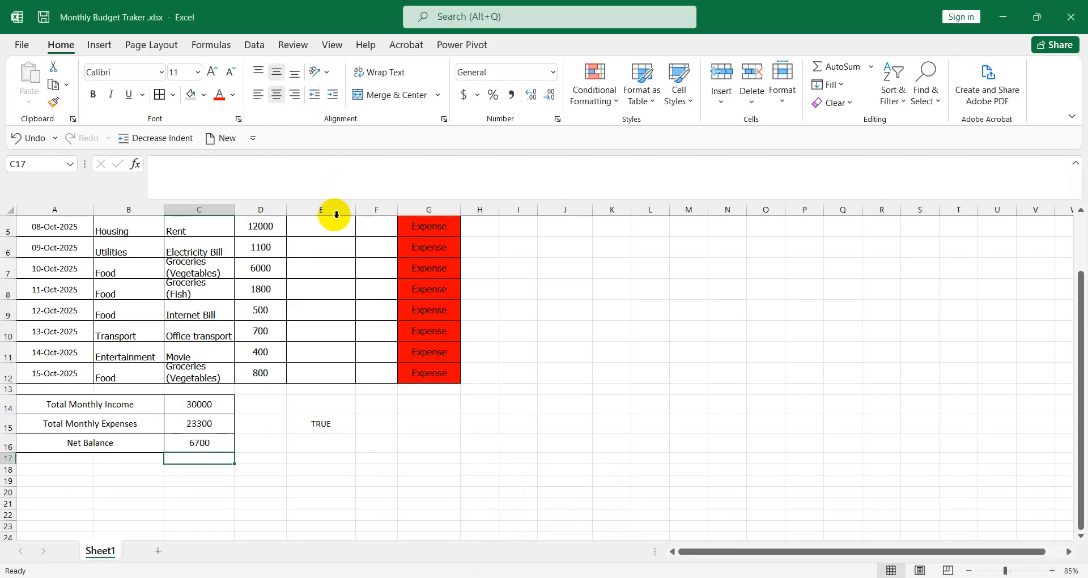
pyautogui.scroll(1, 332, 251)
pyautogui.click(314, 288)
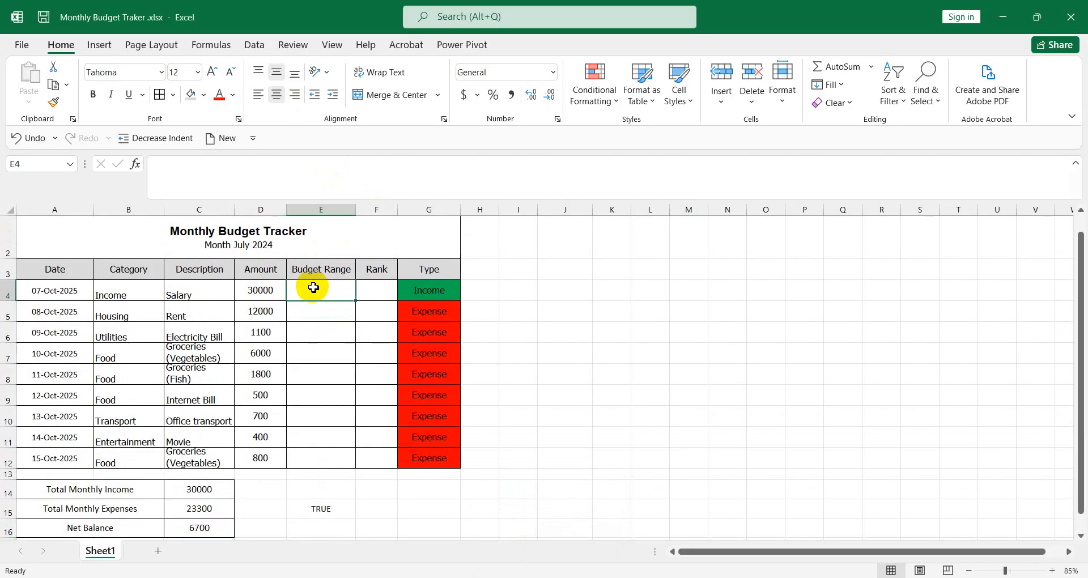
pyautogui.write('=')
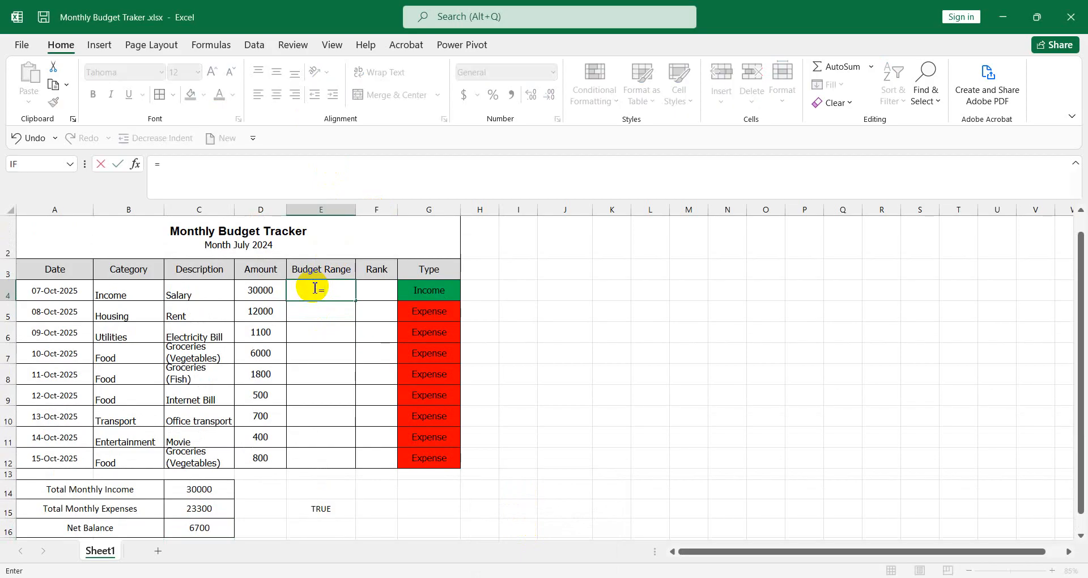
pyautogui.write('if')
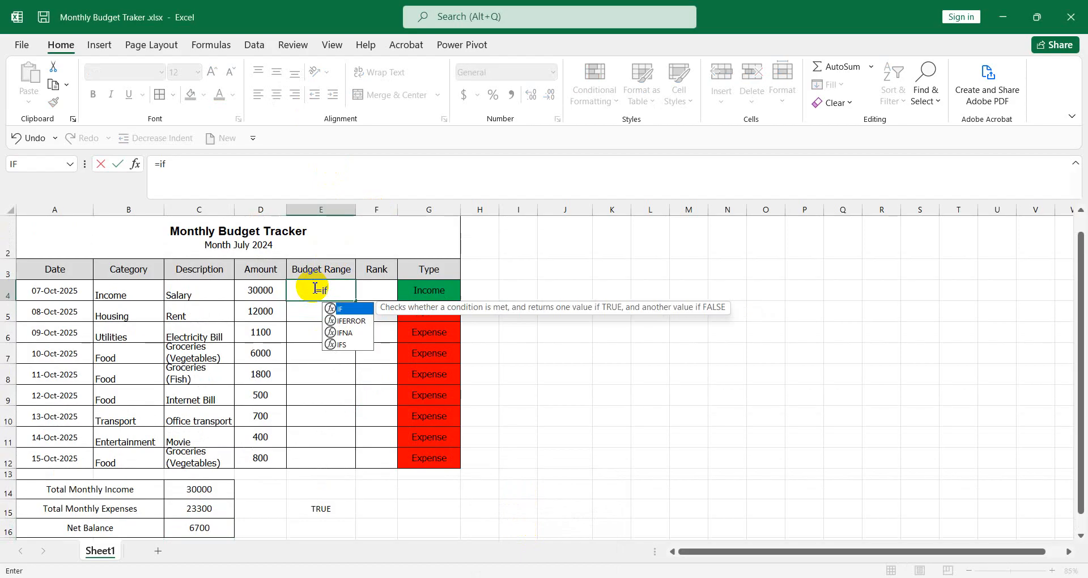
pyautogui.press('Tab')
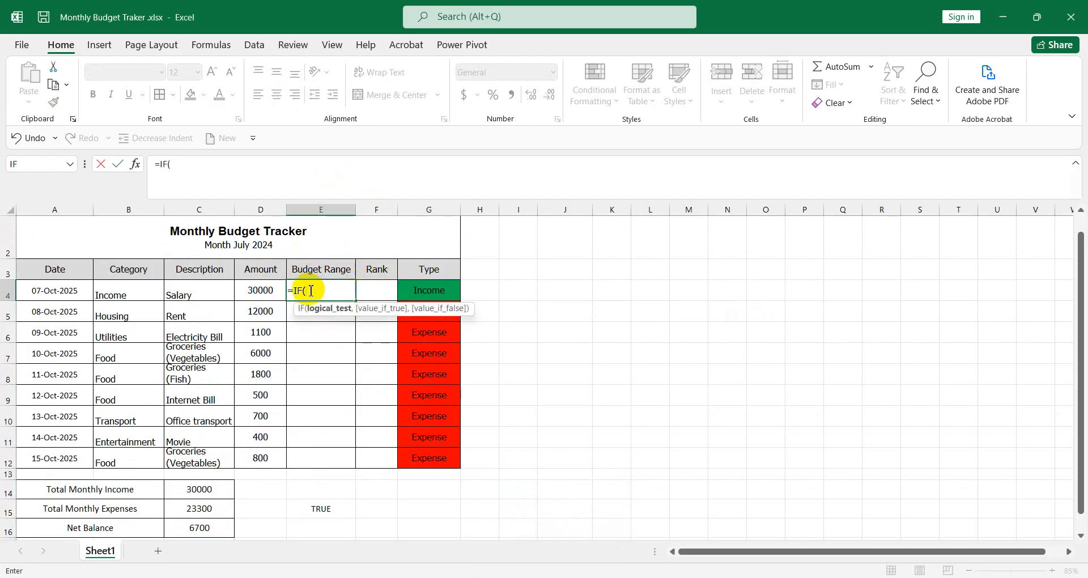
# Switch to Job-222.pdf in Chrome and draw a red check mark beside the Income row of the Budget Range condition table.
pyautogui.moveTo(563, 558)
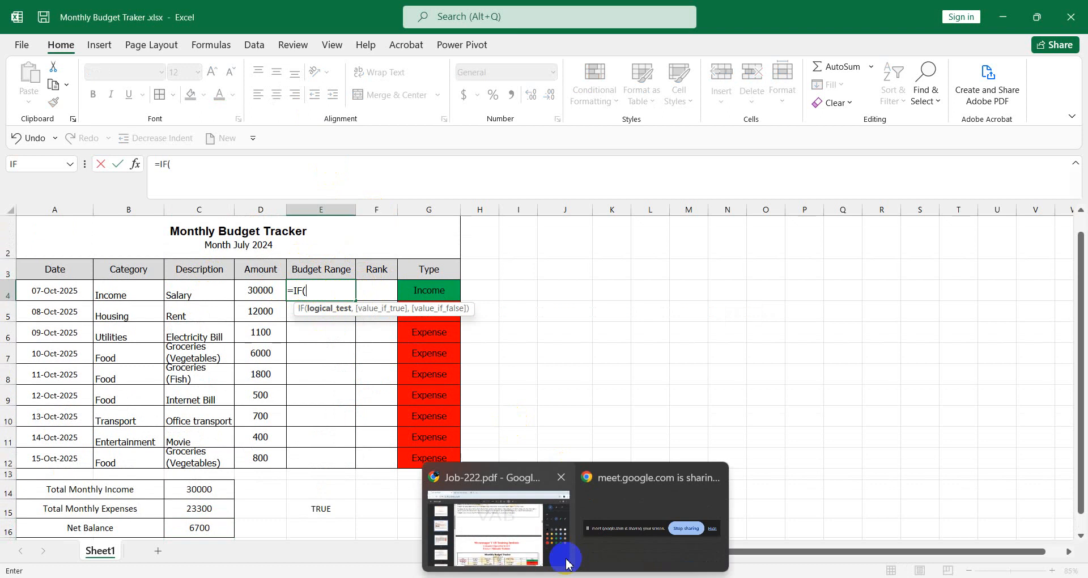
pyautogui.click(487, 501)
pyautogui.scroll(1, 443, 311)
pyautogui.scroll(3, 443, 311)
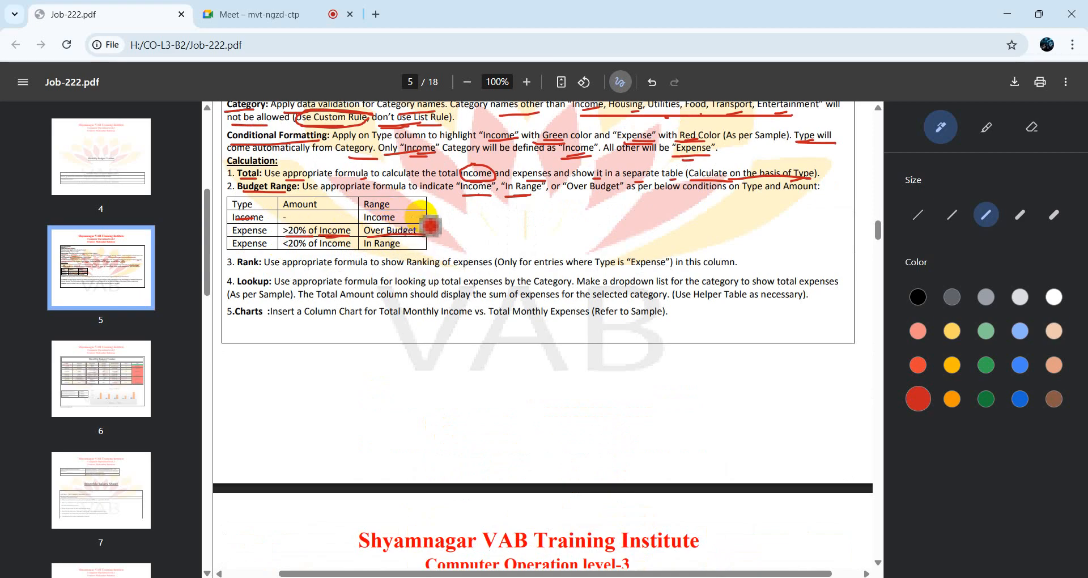
pyautogui.moveTo(425, 215); pyautogui.dragTo(445, 204)
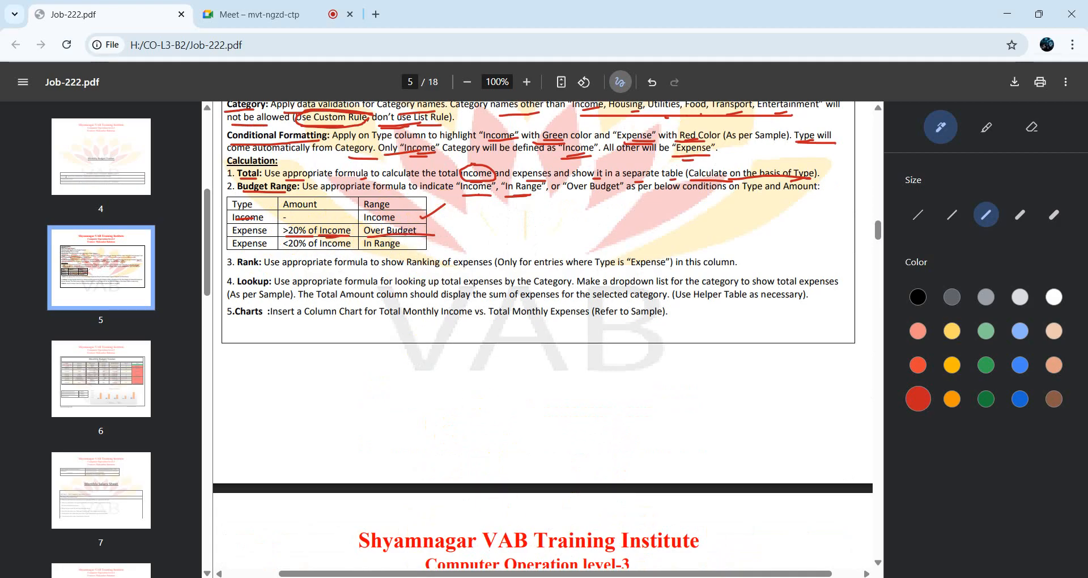
# Return to Excel and enter C14>D4*20% as the logical test of the IF formula in E4.
pyautogui.click(513, 521)
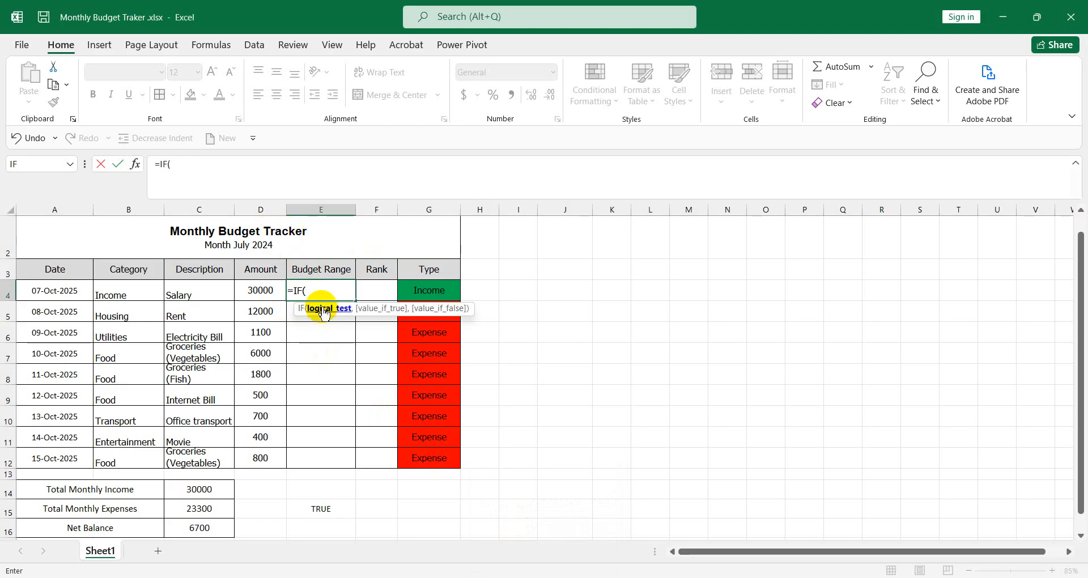
pyautogui.click(194, 493)
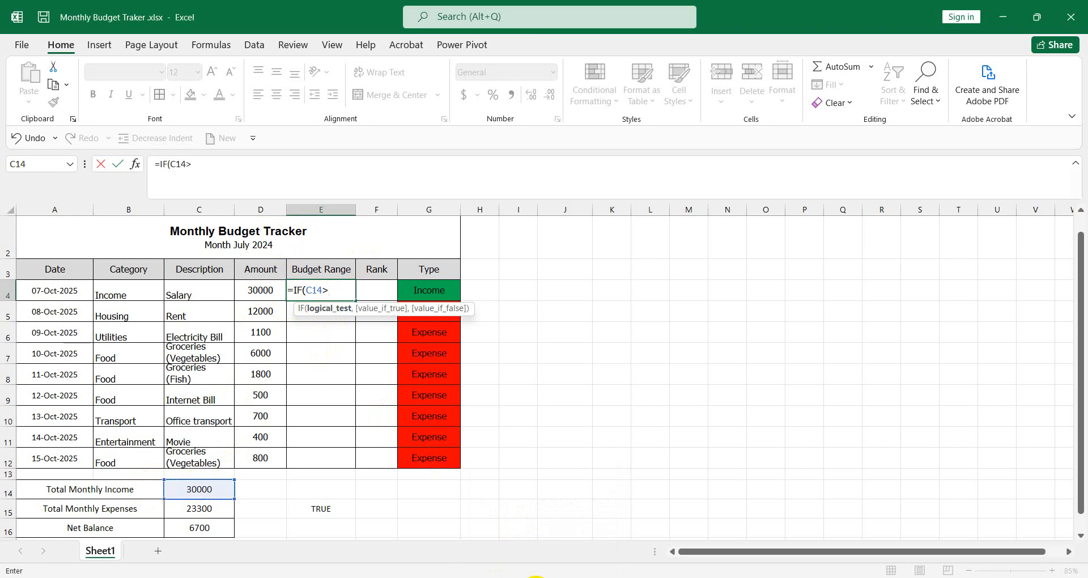
pyautogui.click(506, 532)
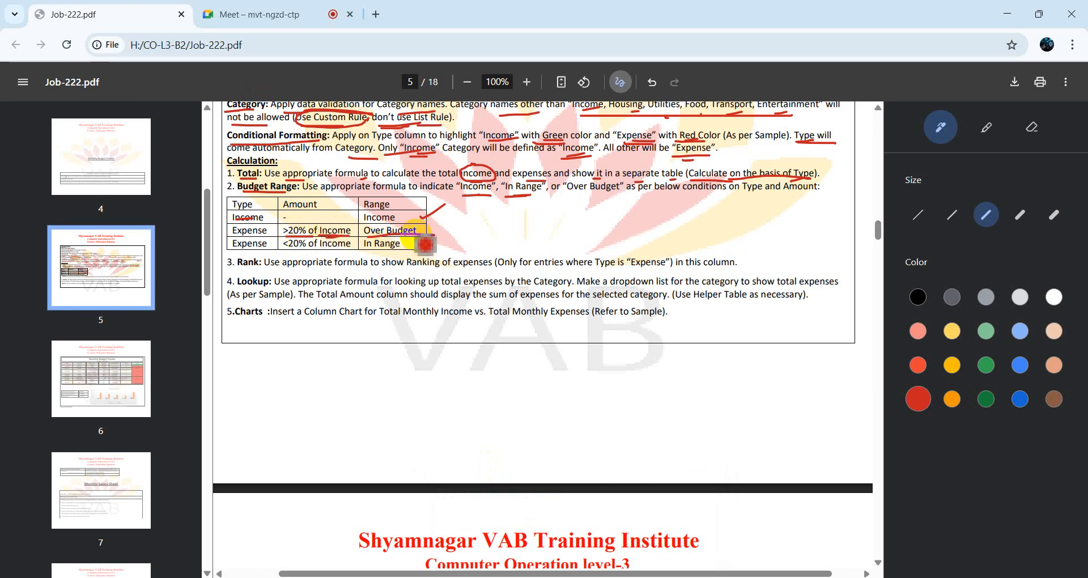
pyautogui.moveTo(575, 577)
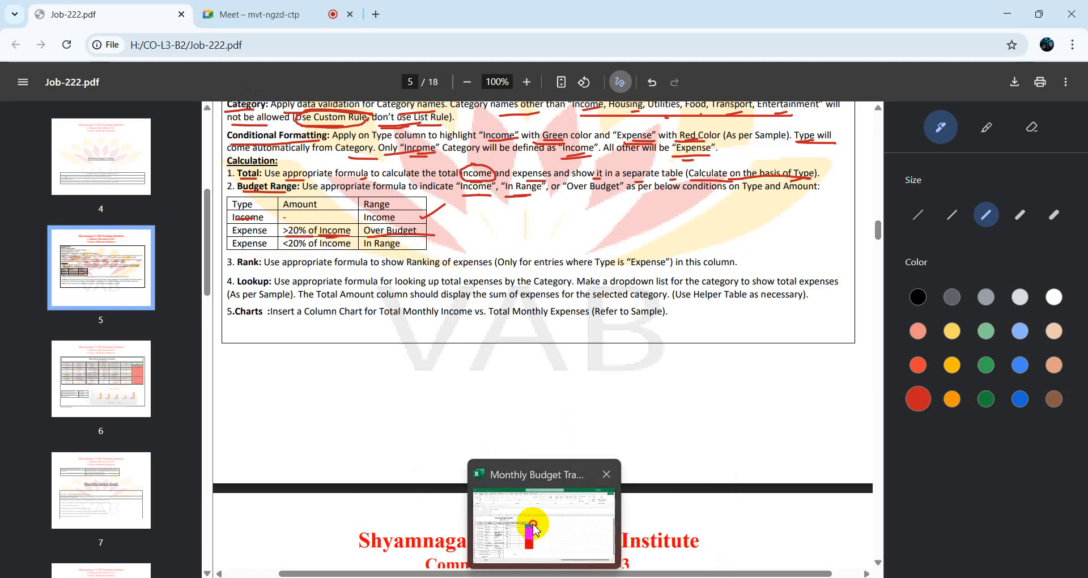
pyautogui.click(533, 521)
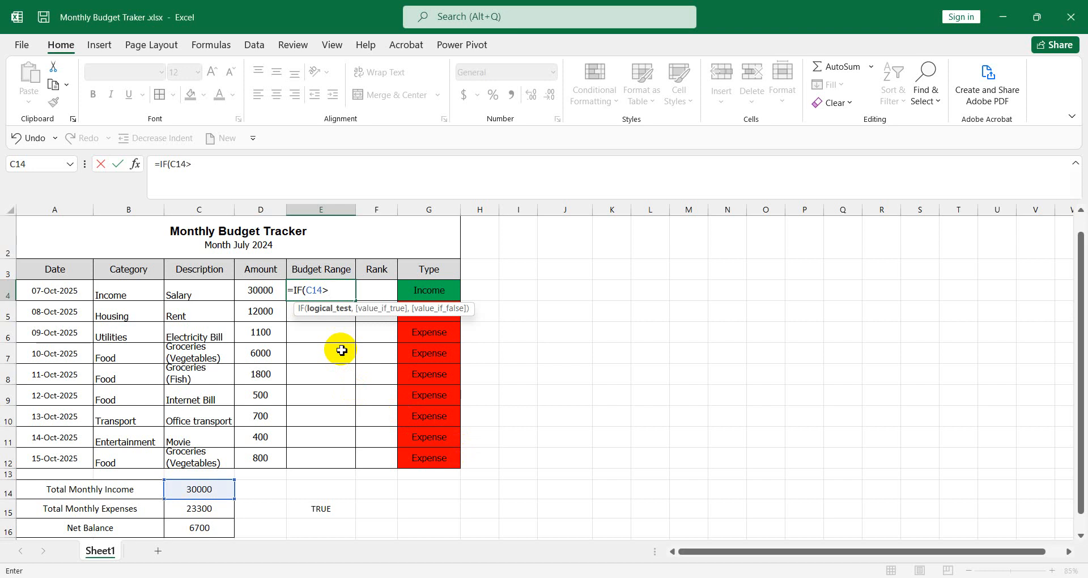
pyautogui.click(266, 292)
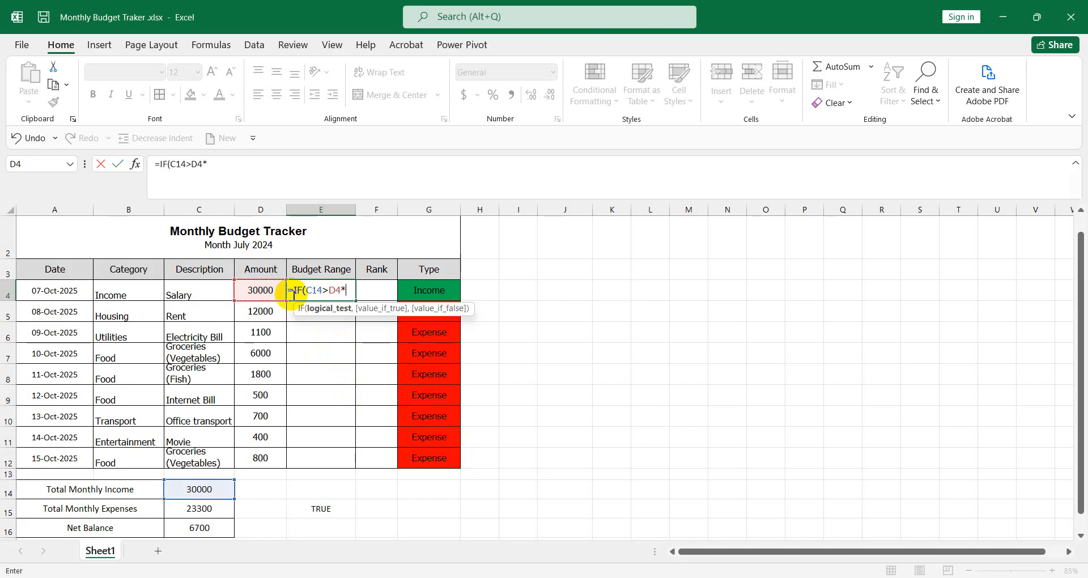
pyautogui.write('*20')
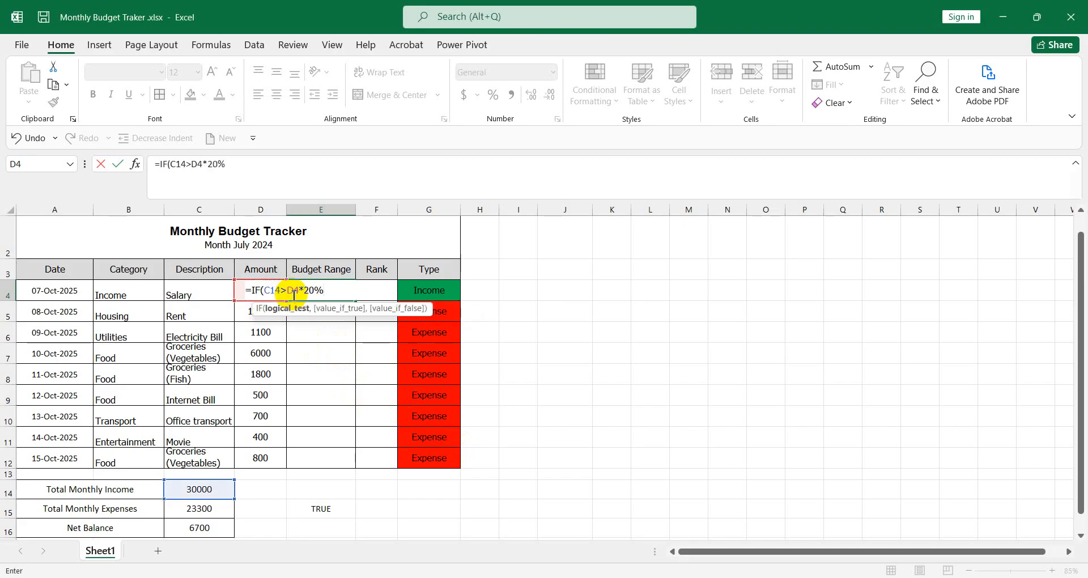
pyautogui.write('%,')
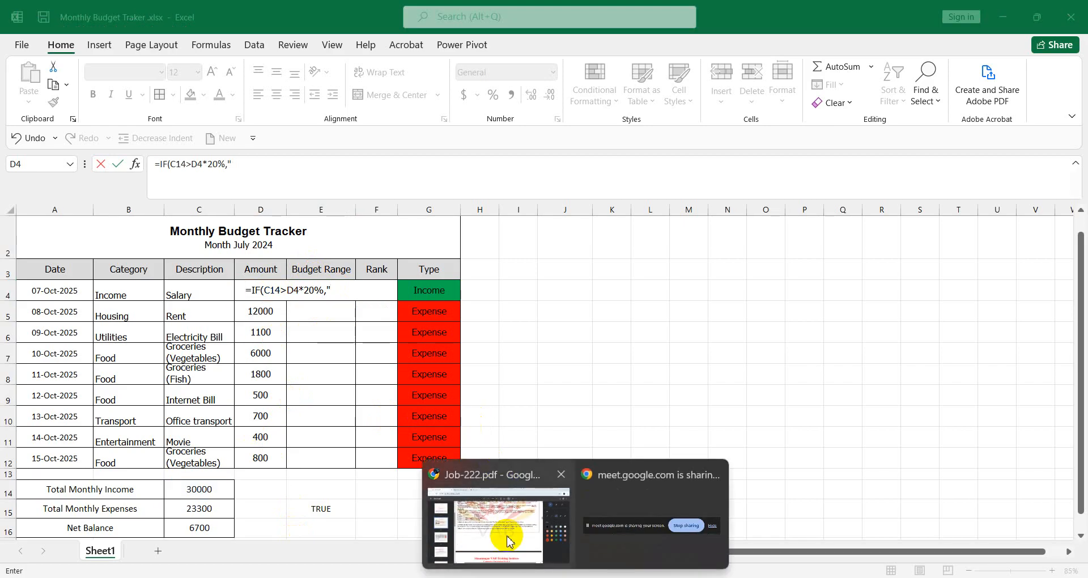
# Underline "Over Budget" in the PDF's Budget Range instruction, and enter "over Budget" as the true result of E4's IF formula in Excel.
pyautogui.click(501, 468)
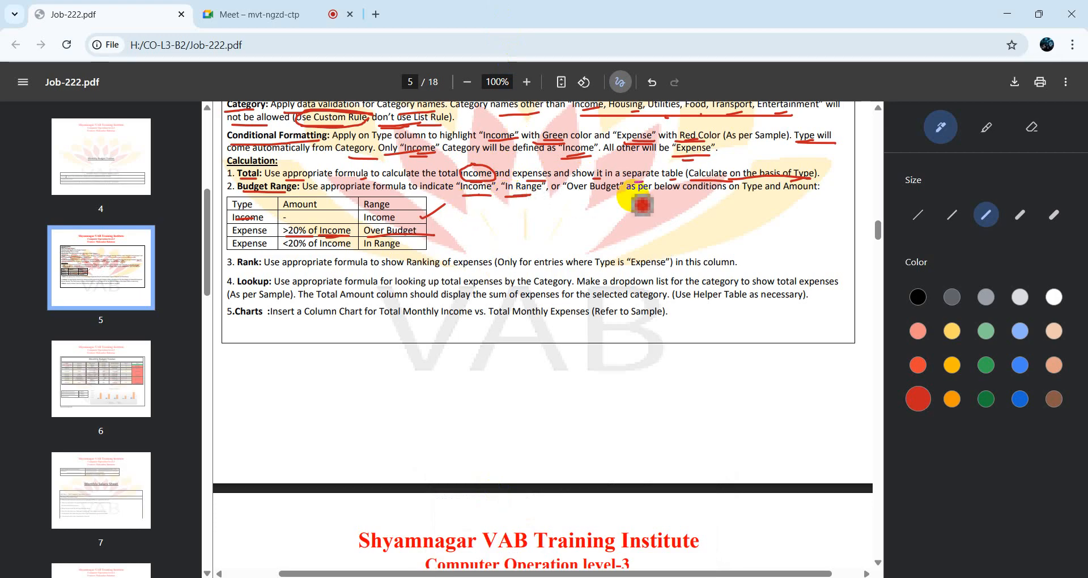
pyautogui.moveTo(573, 196); pyautogui.dragTo(610, 196)
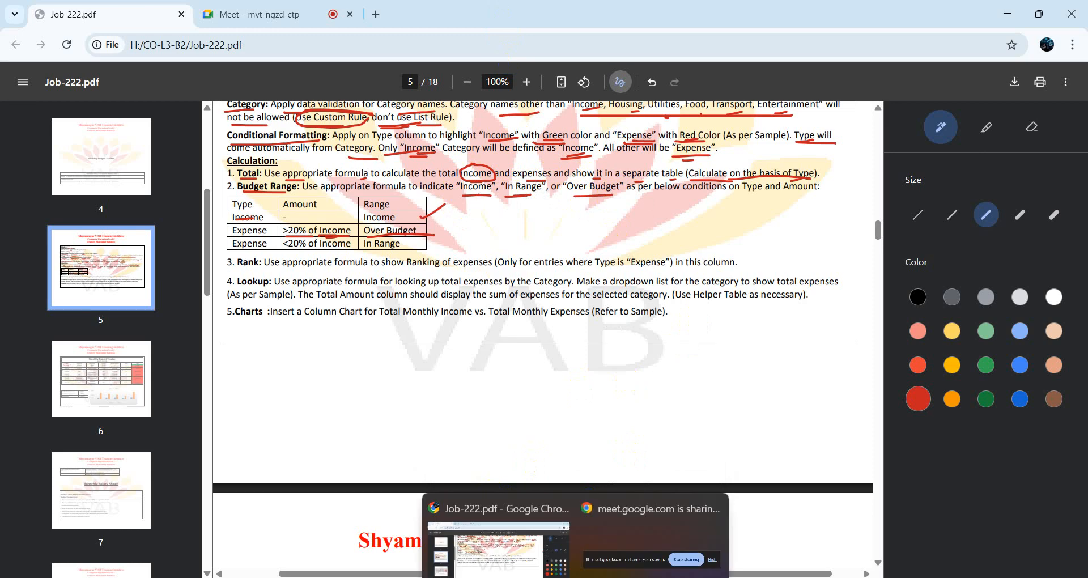
pyautogui.moveTo(542, 572)
pyautogui.click(530, 534)
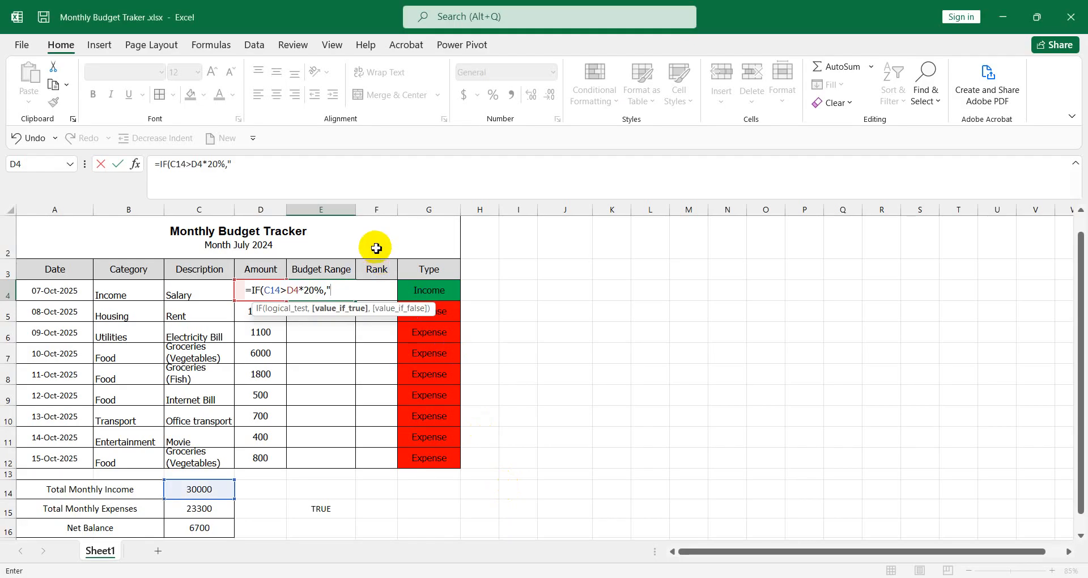
pyautogui.click(257, 178)
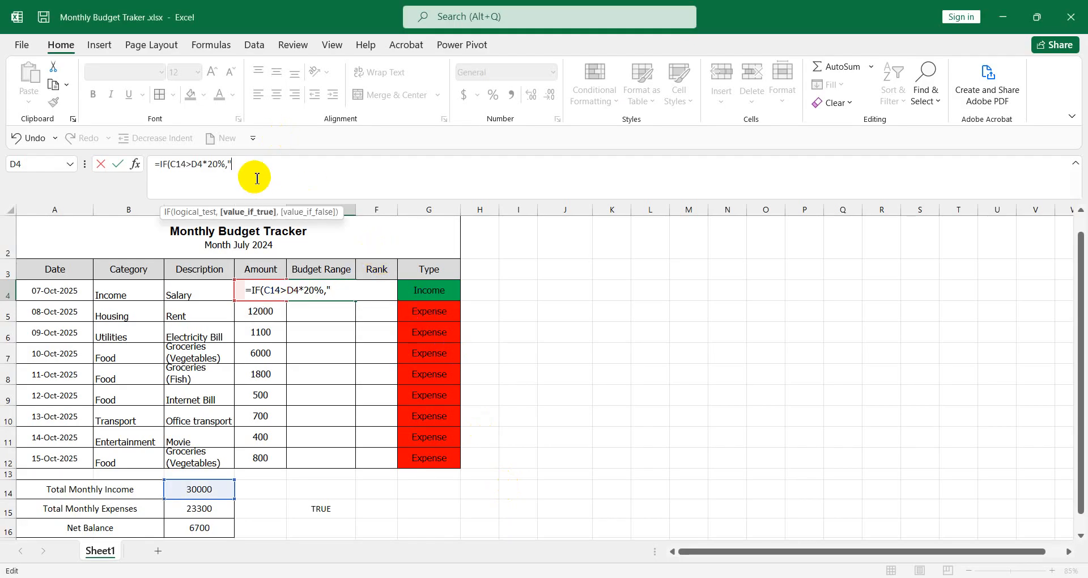
pyautogui.write('over Budget')
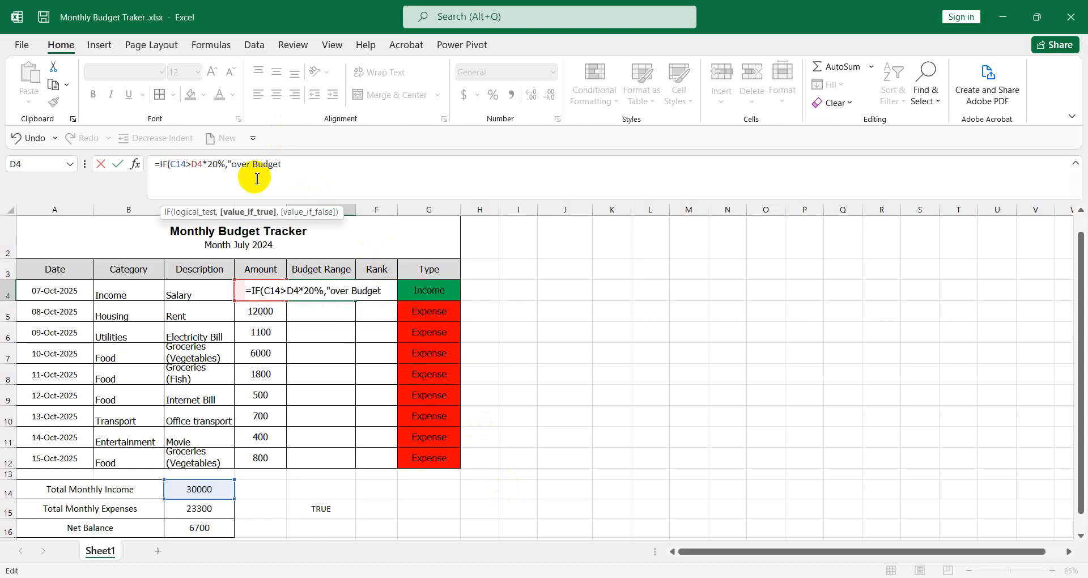
pyautogui.write('",')
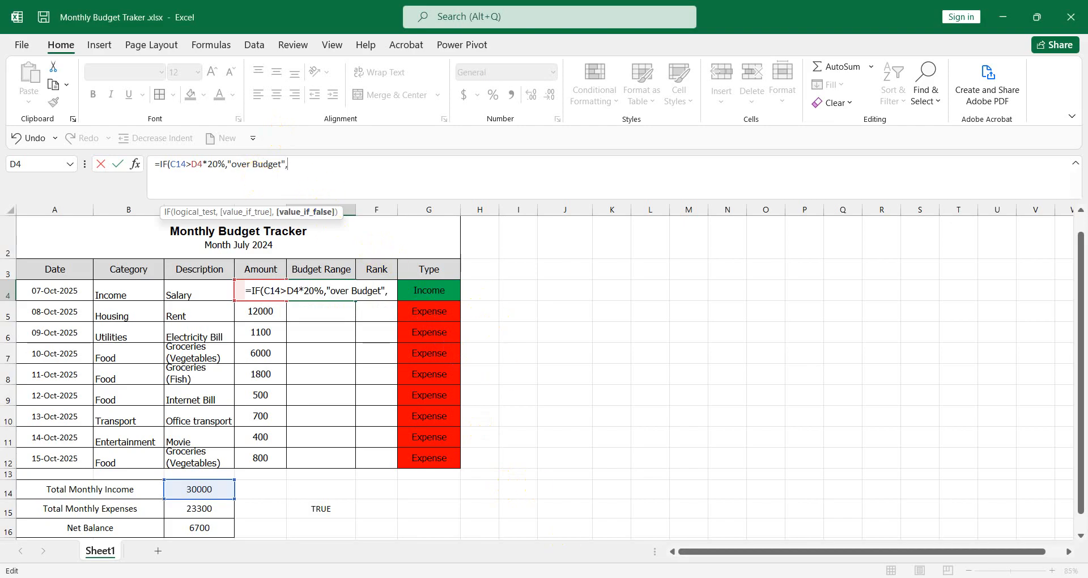
# Underline "<20% of Income" and "In Range" in the PDF table, and close E4's IF formula in Excel with "Inrange" as the false result.
pyautogui.click(524, 516)
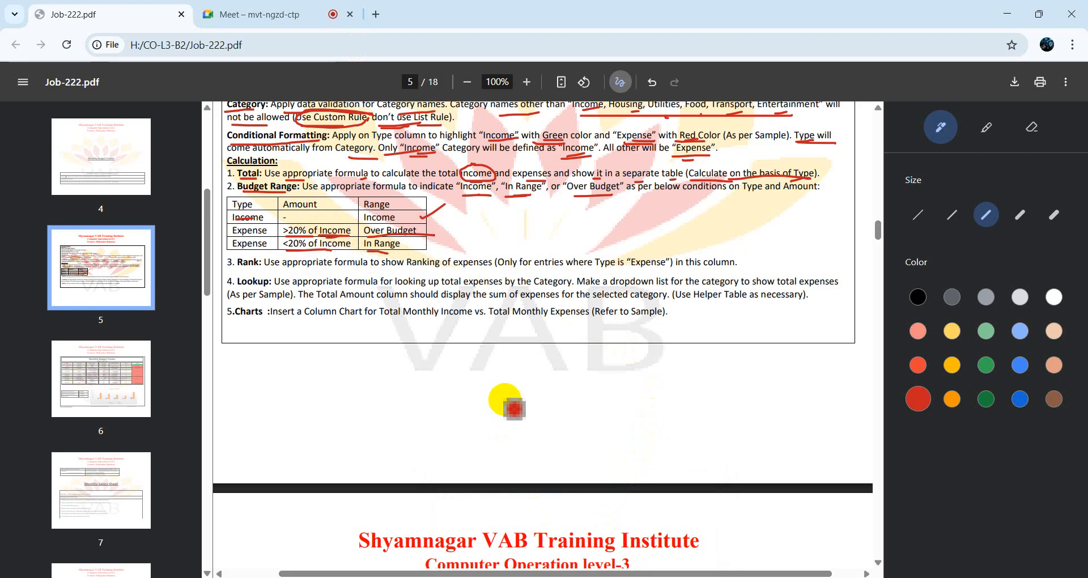
pyautogui.moveTo(541, 573)
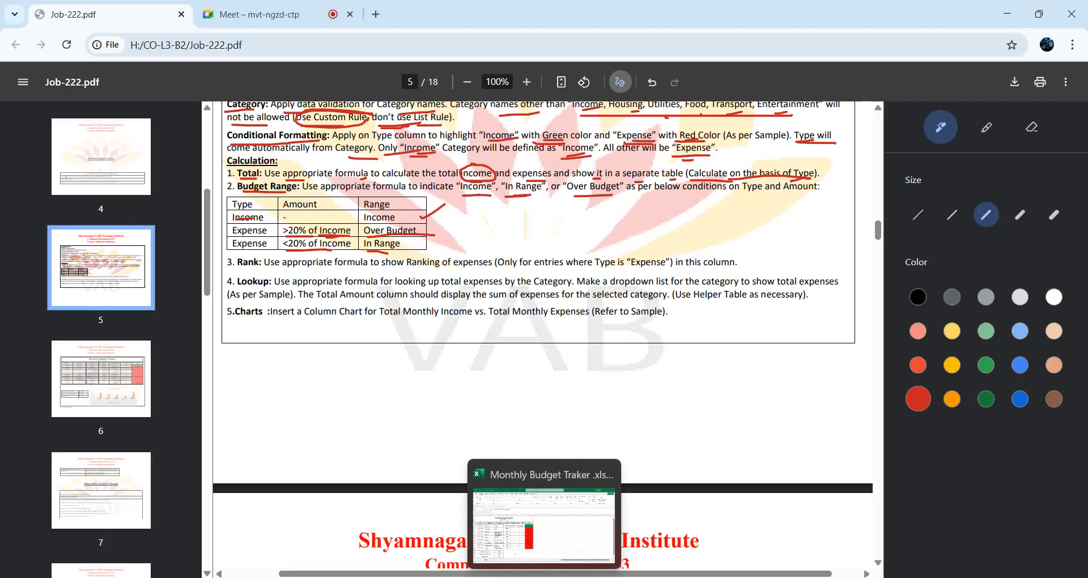
pyautogui.moveTo(588, 573)
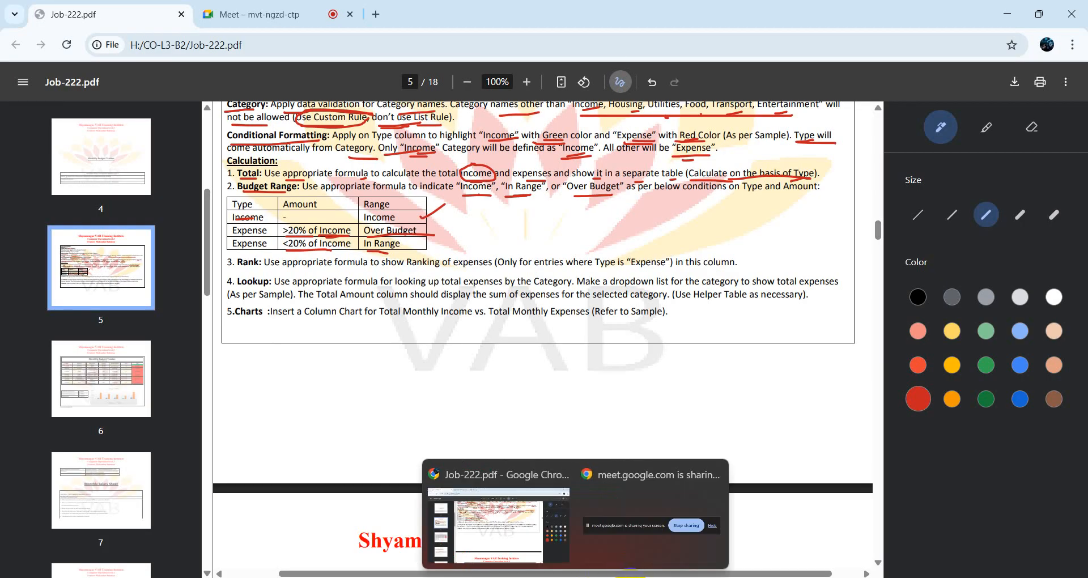
pyautogui.click(630, 577)
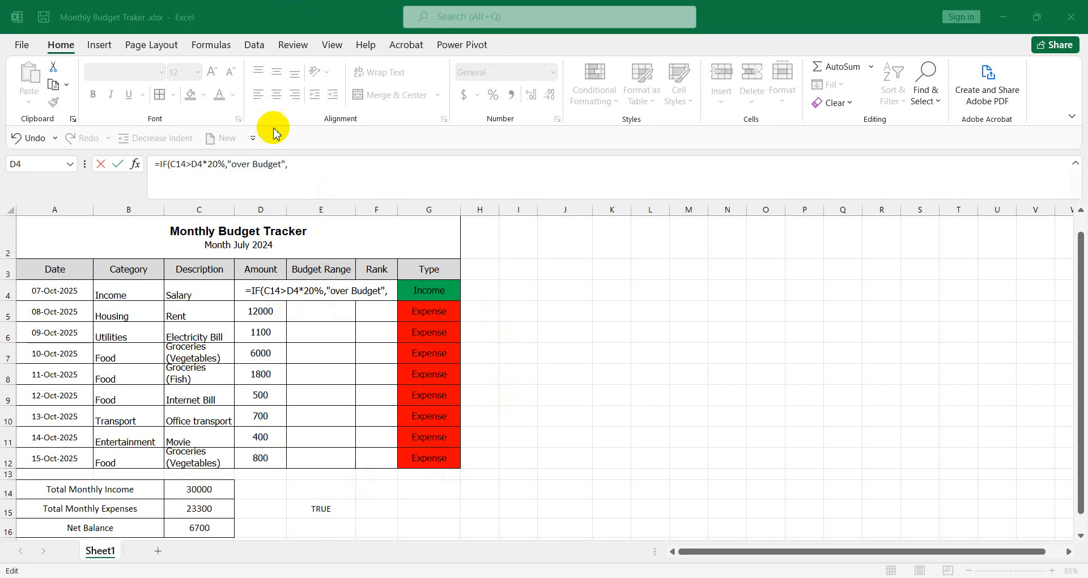
pyautogui.click(299, 168)
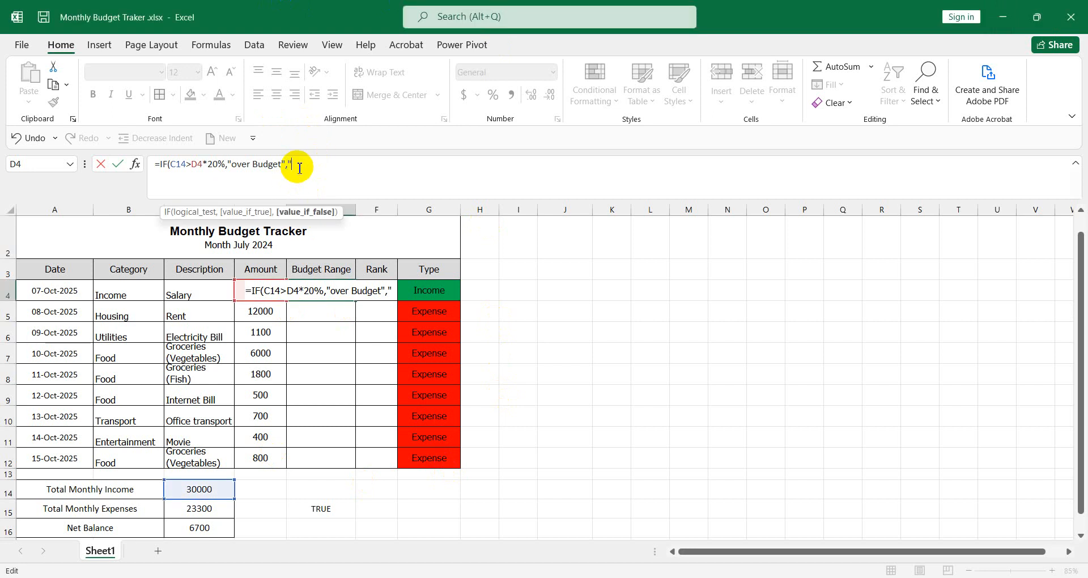
pyautogui.write('Inrange')
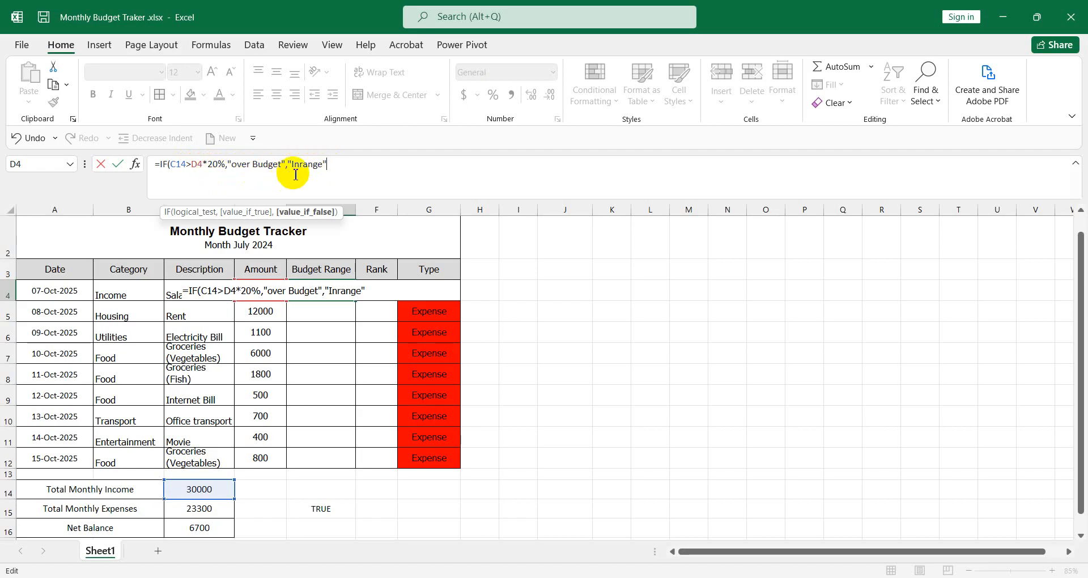
pyautogui.write(')')
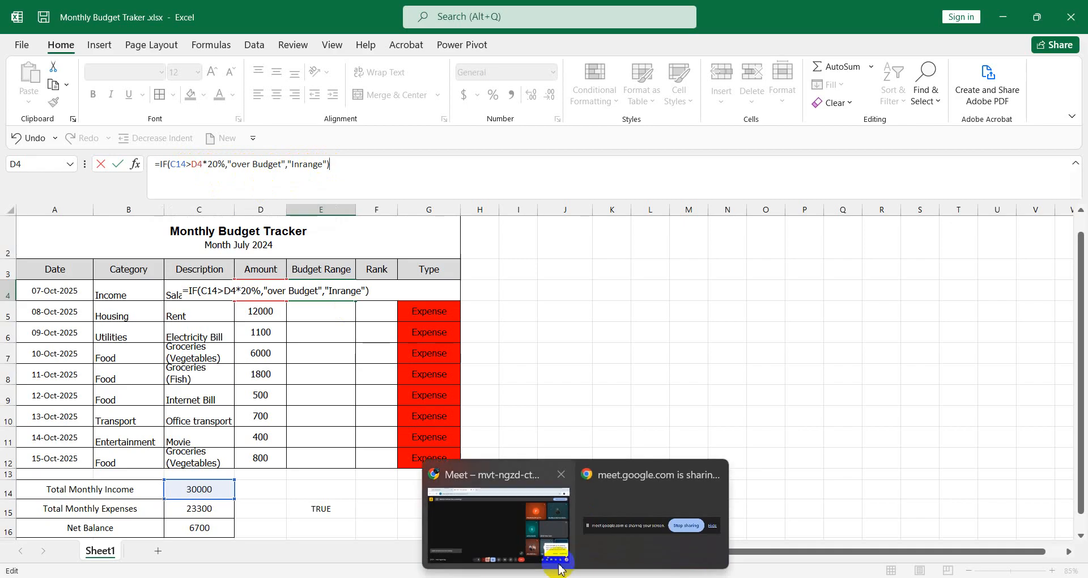
# Circle the Income row and the two Expense rows separately in red in Job-222.pdf's condition table, and return to the formula in Excel.
pyautogui.click(554, 563)
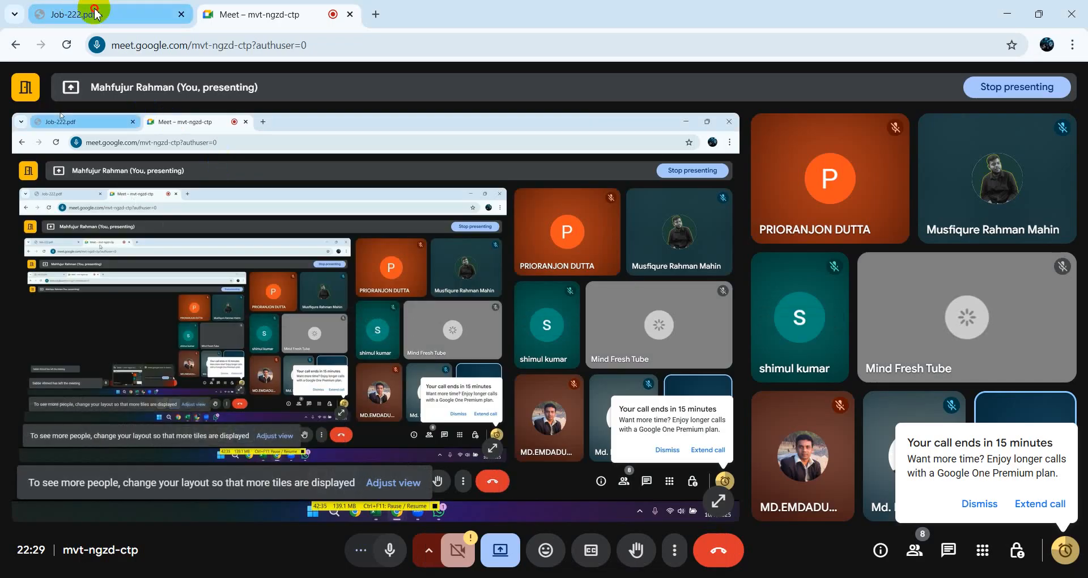
pyautogui.click(85, 12)
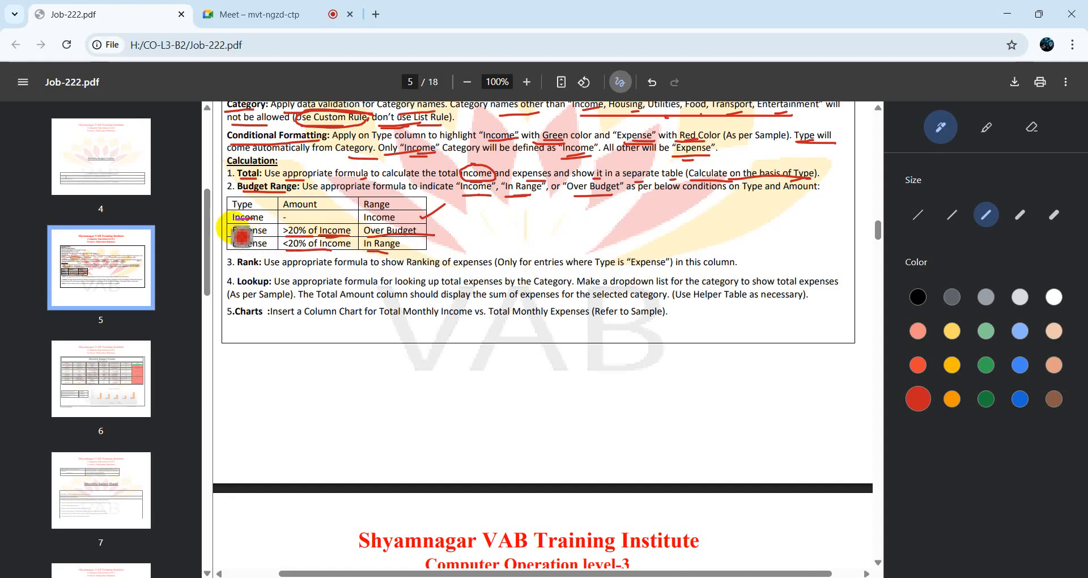
pyautogui.moveTo(231, 226)
pyautogui.mouseDown()
pyautogui.moveTo(452, 233)
pyautogui.moveTo(417, 255)
pyautogui.moveTo(255, 260)
pyautogui.moveTo(222, 241)
pyautogui.moveTo(225, 221)
pyautogui.moveTo(436, 219)
pyautogui.moveTo(437, 207)
pyautogui.moveTo(231, 211)
pyautogui.mouseUp()
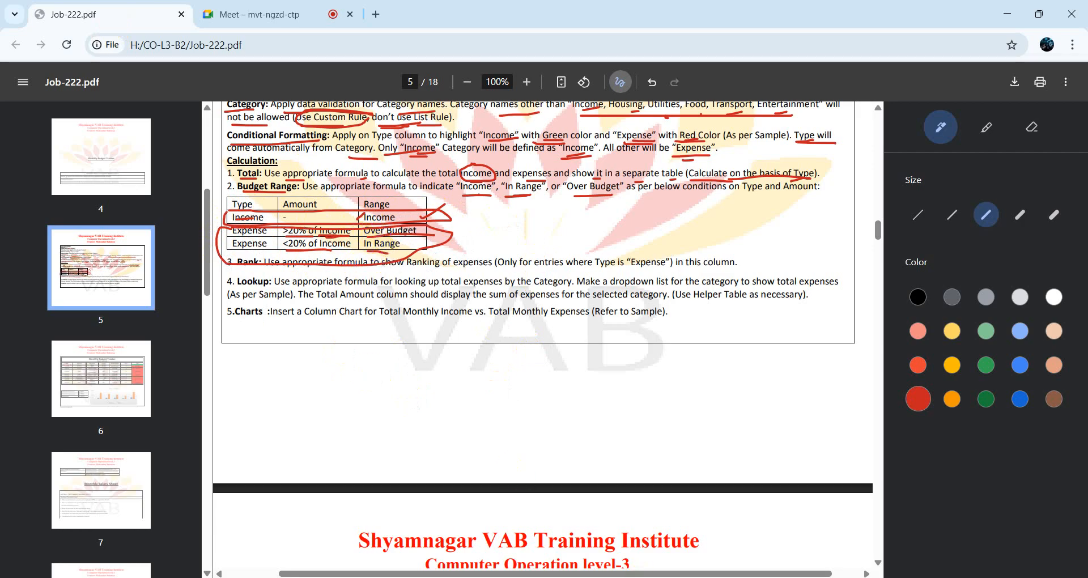
pyautogui.moveTo(544, 576)
pyautogui.click(537, 520)
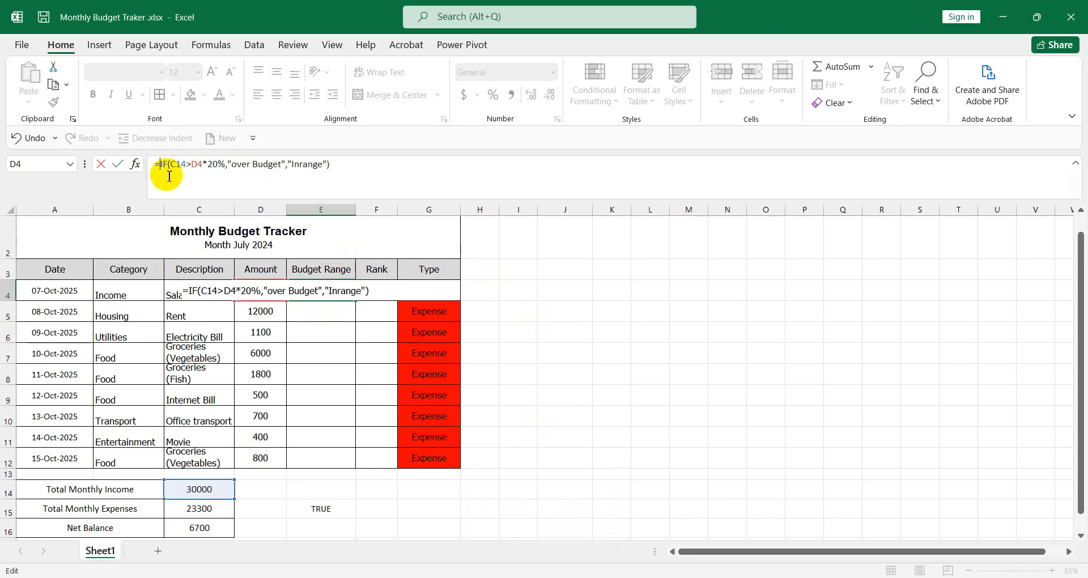
# Start an outer IF around E4's existing formula, check the Budget Range condition table in Job-222.pdf, and return to Excel.
pyautogui.click(162, 169)
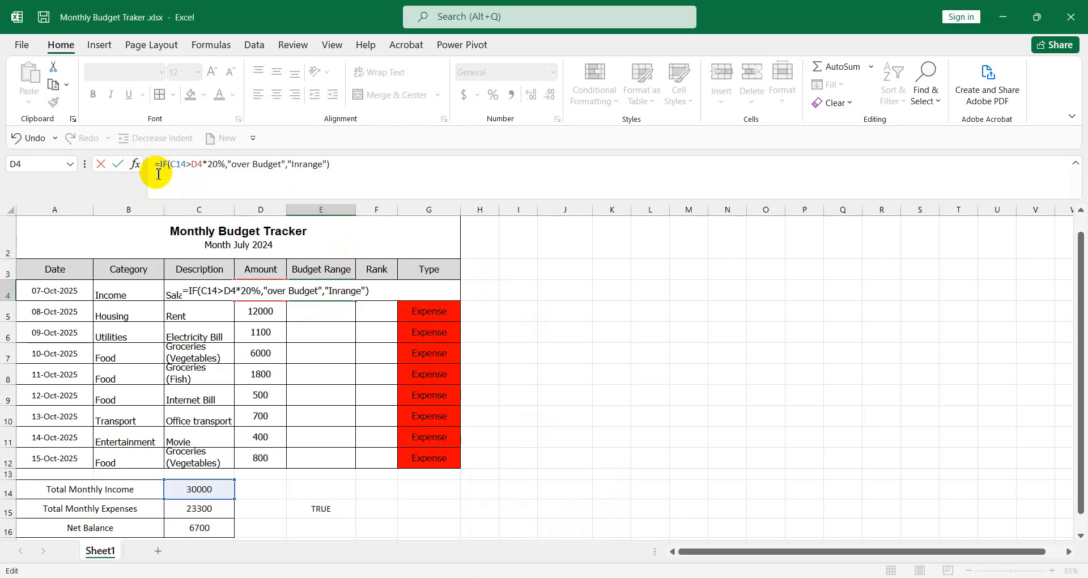
pyautogui.write('if')
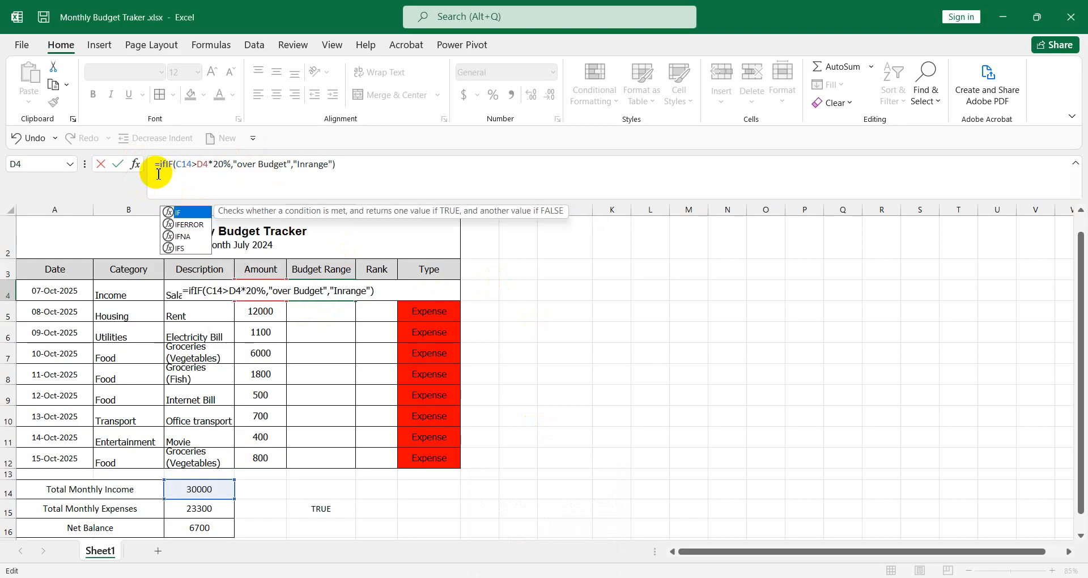
pyautogui.write('(')
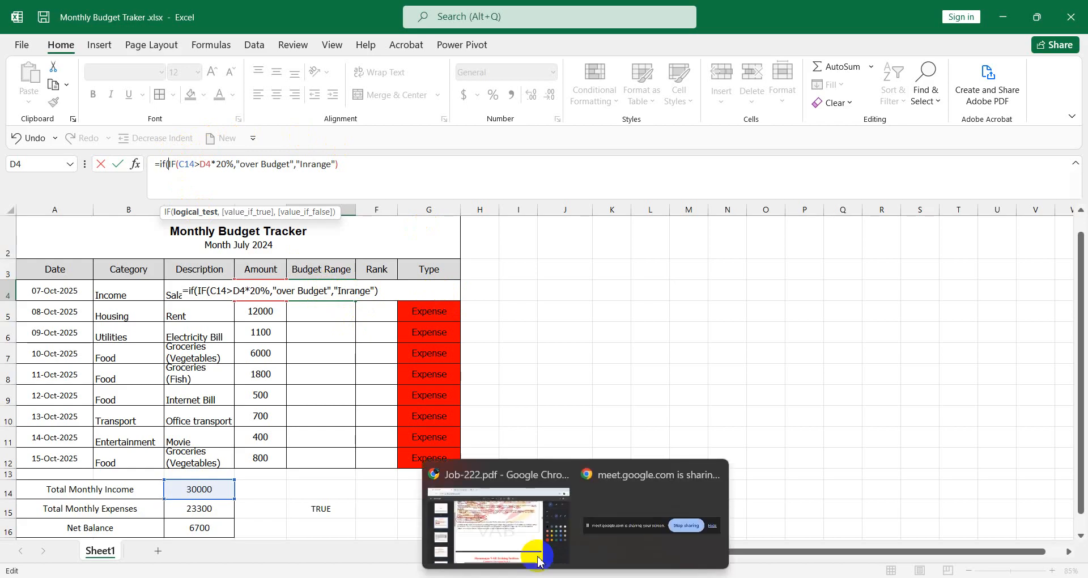
pyautogui.click(493, 521)
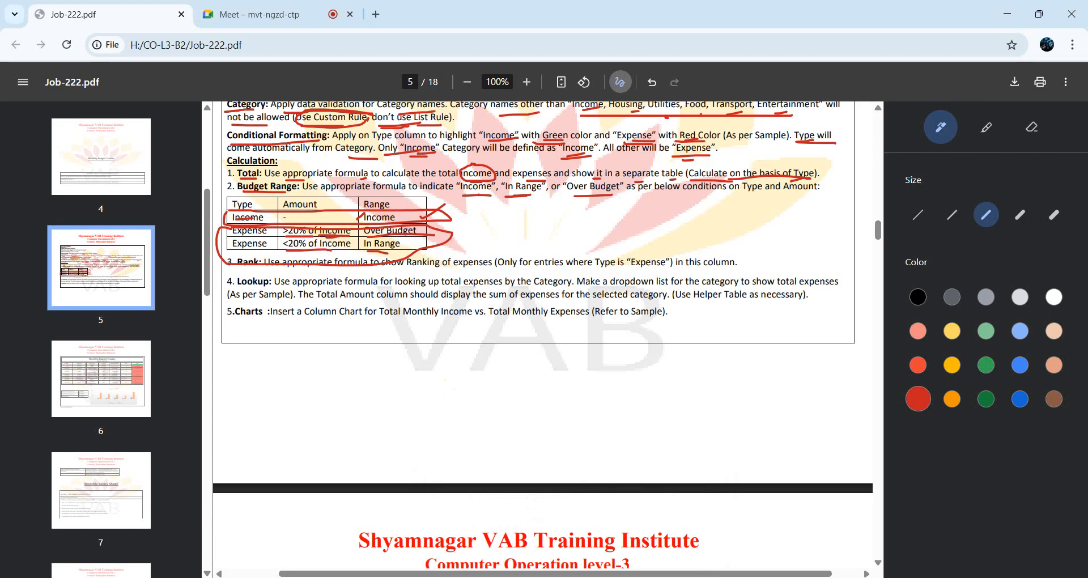
pyautogui.moveTo(544, 577)
pyautogui.click(529, 534)
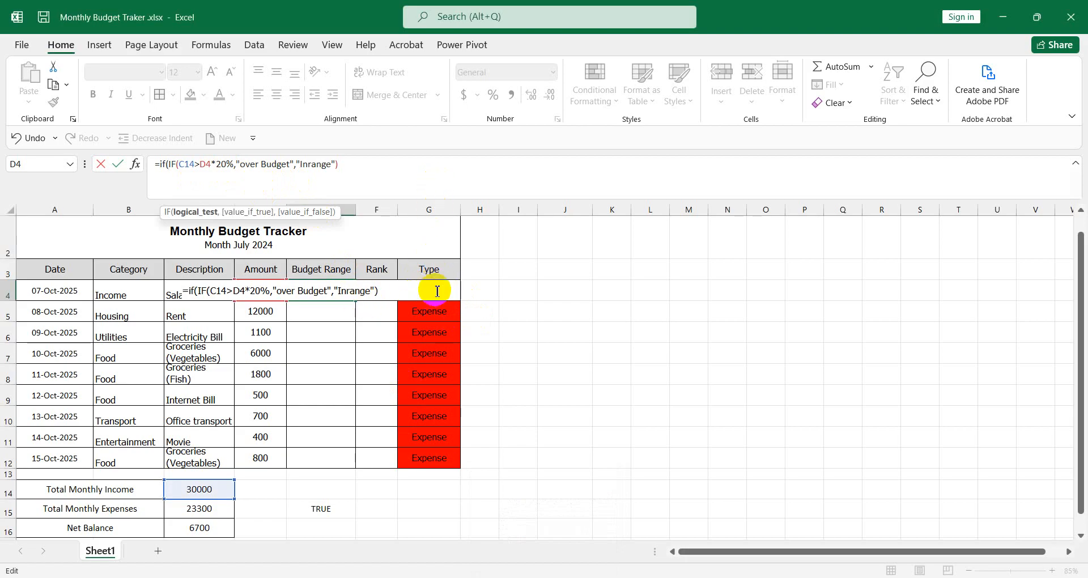
# Enter G4="Income" as the logical test of the outer IF in E4.
pyautogui.write('g4')
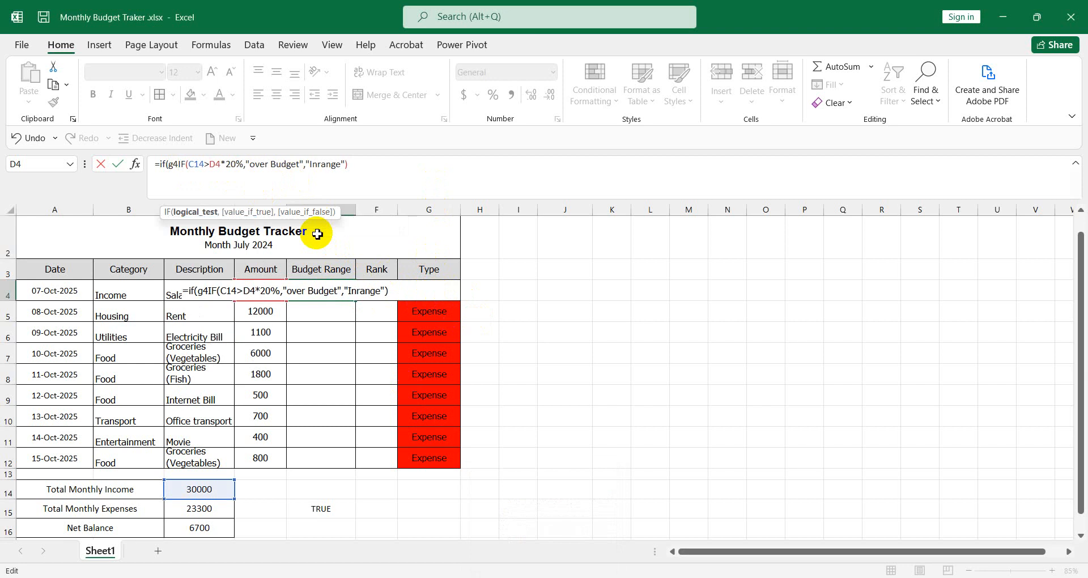
pyautogui.write('=')
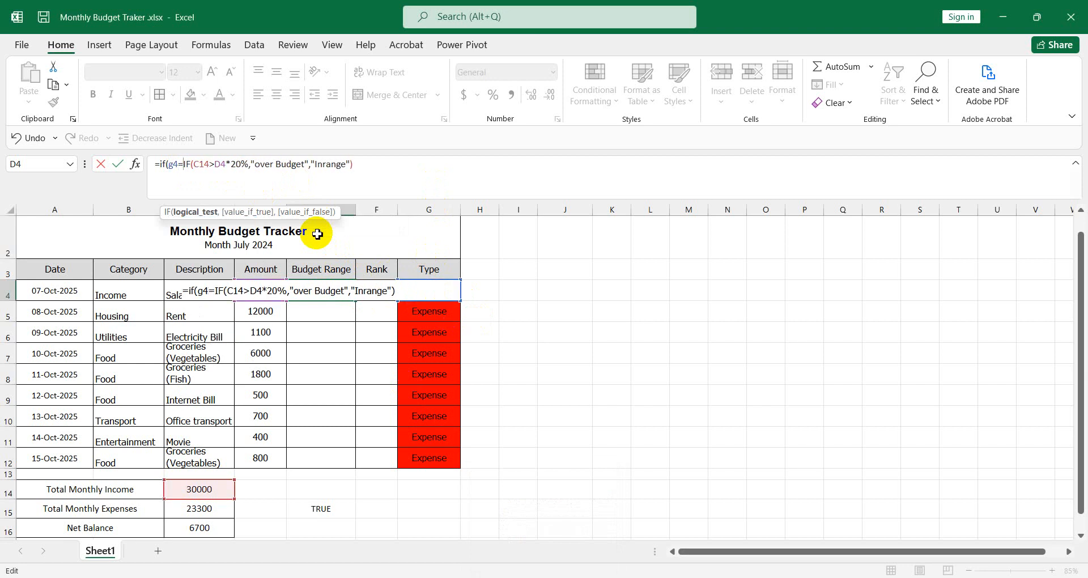
pyautogui.write('"')
pyautogui.write('Incom')
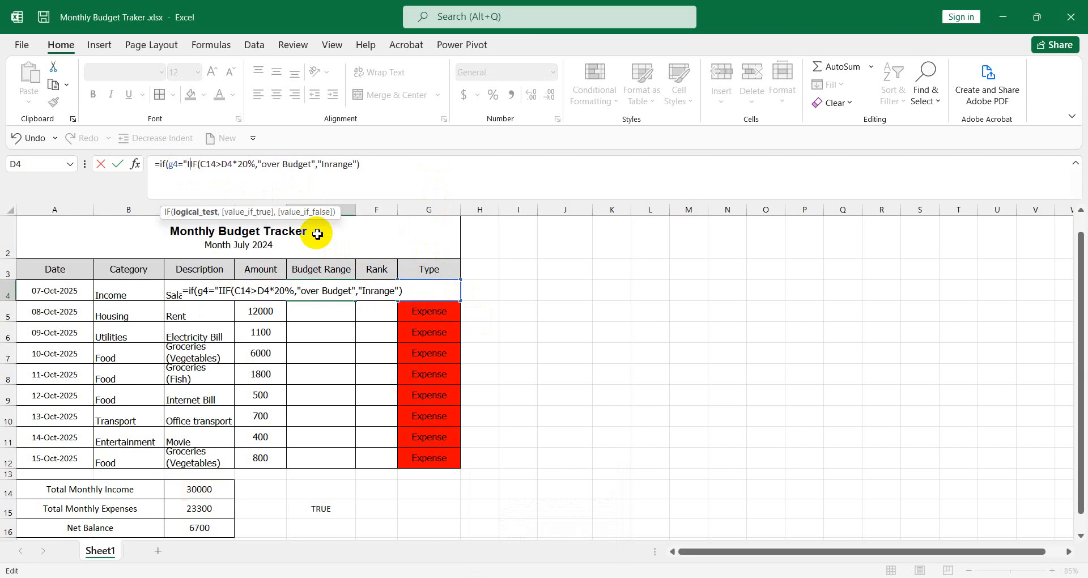
pyautogui.write('e"')
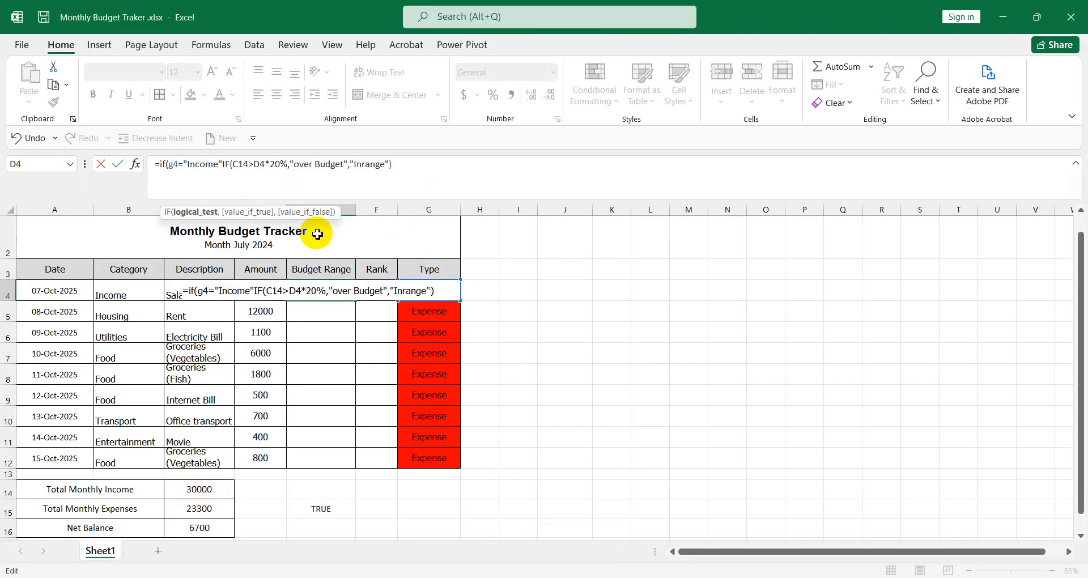
pyautogui.write(',')
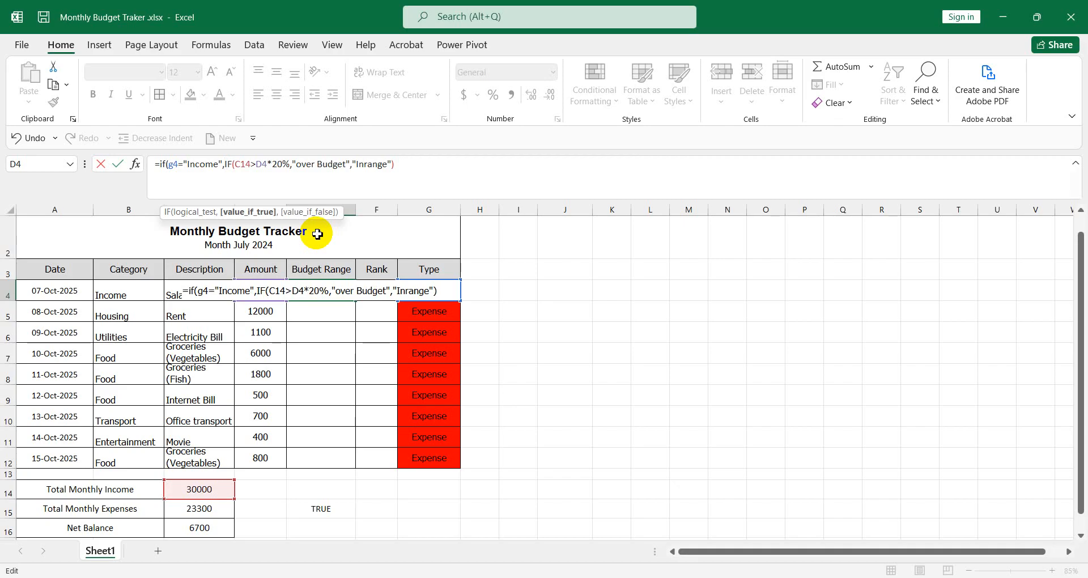
# Enter "Income" as the outer IF's true result in E4, making the existing IF its false result.
pyautogui.write('"')
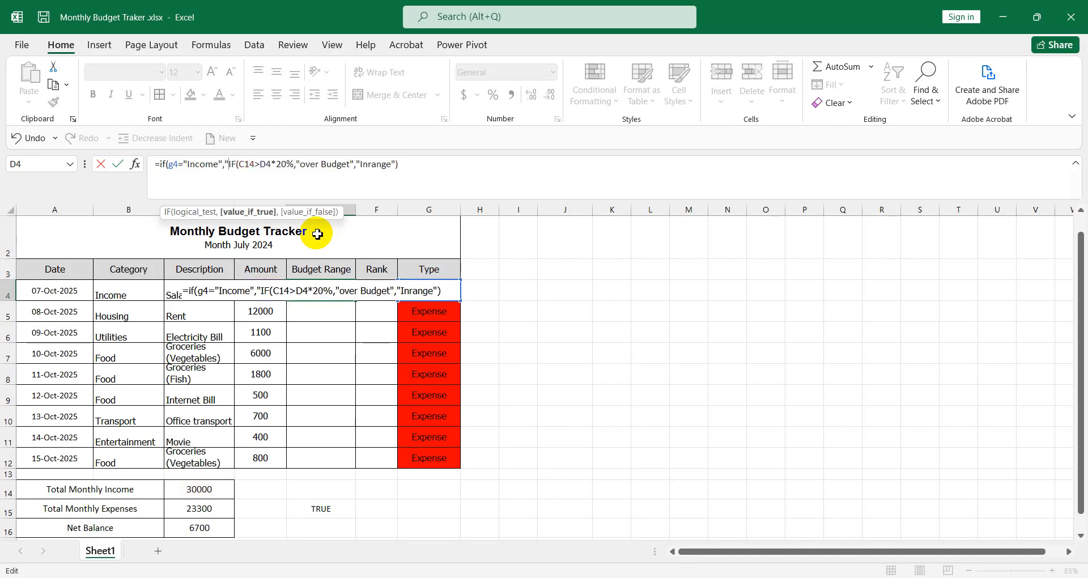
pyautogui.write('Incom')
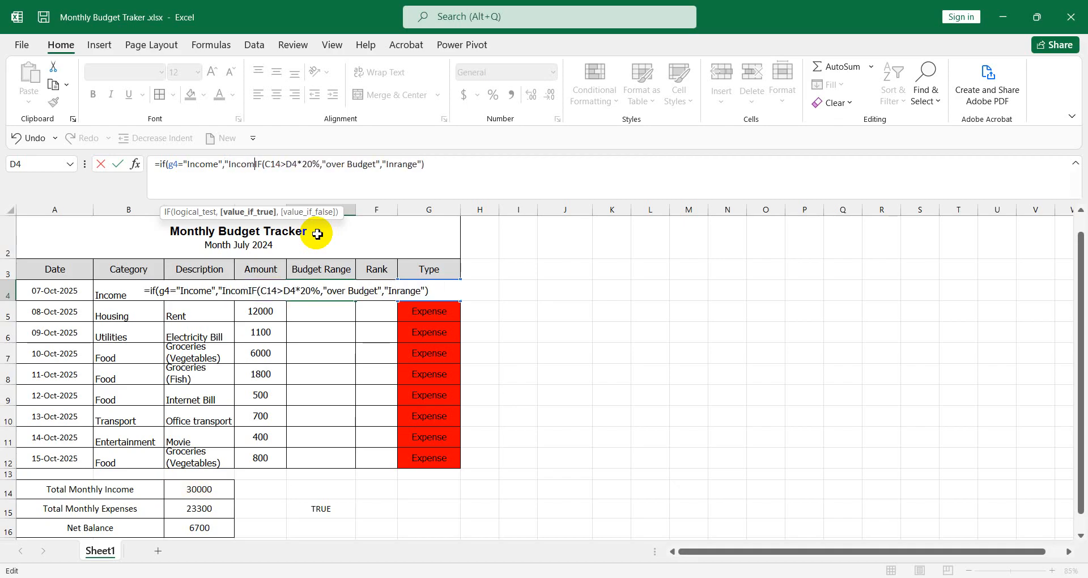
pyautogui.write('e"')
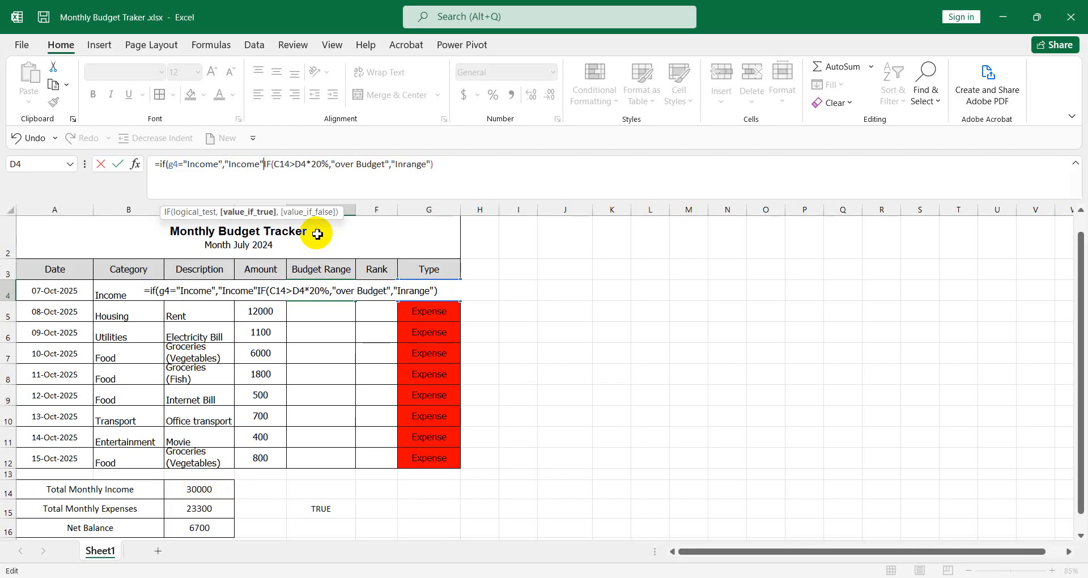
pyautogui.write(',')
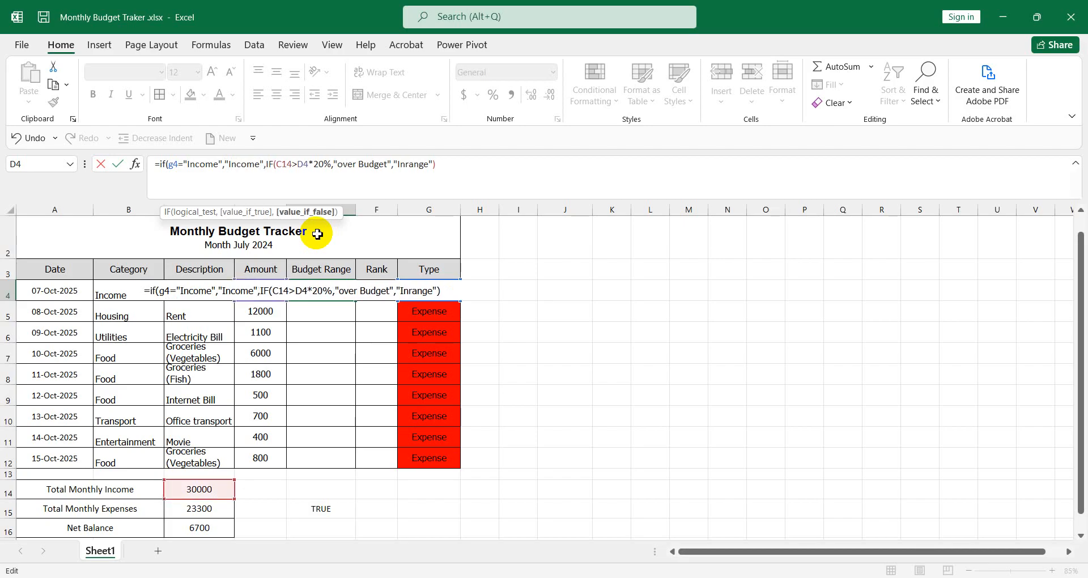
# Complete the nested IF formula in E4 and fill it down the Budget Range column to E12.
pyautogui.click(437, 164)
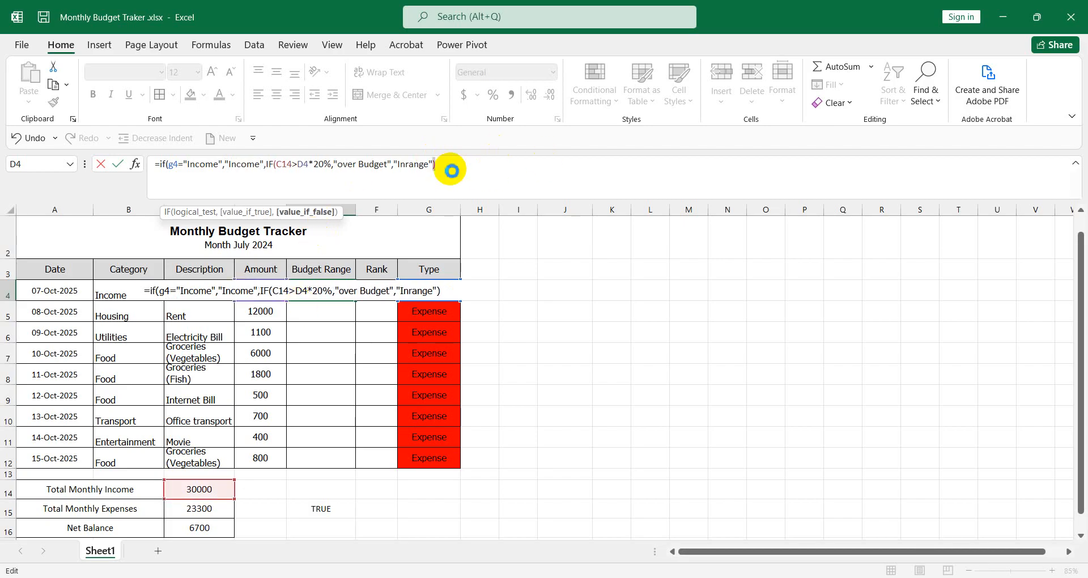
pyautogui.press('Return')
pyautogui.click(515, 346)
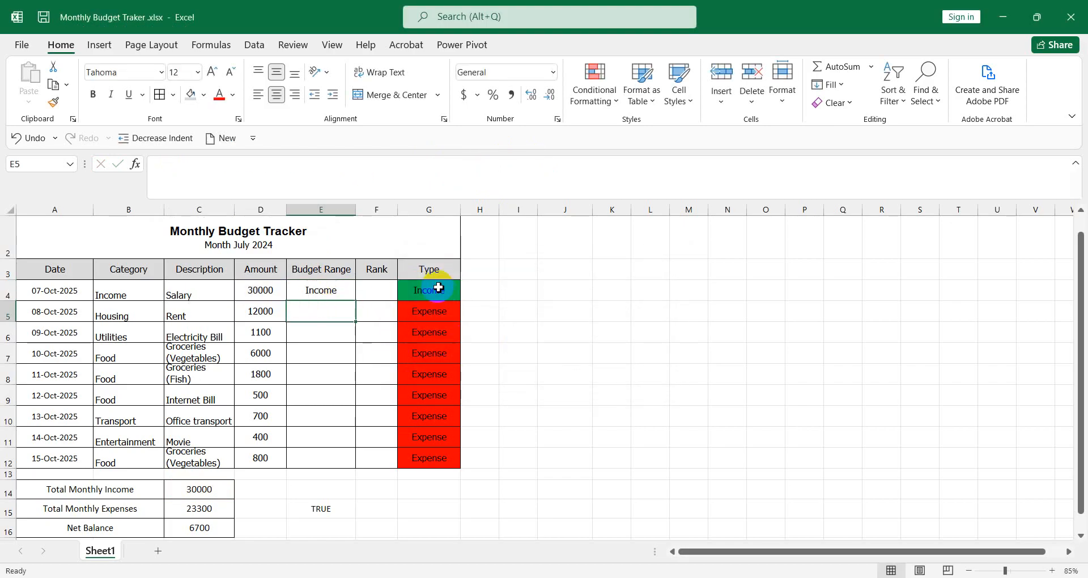
pyautogui.click(330, 290)
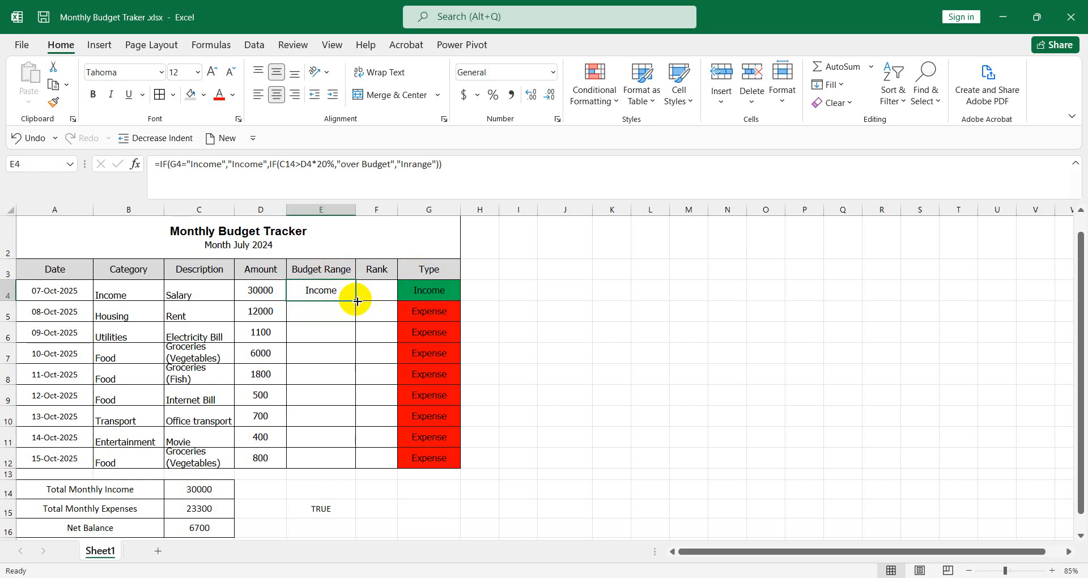
pyautogui.moveTo(357, 301); pyautogui.dragTo(364, 453)
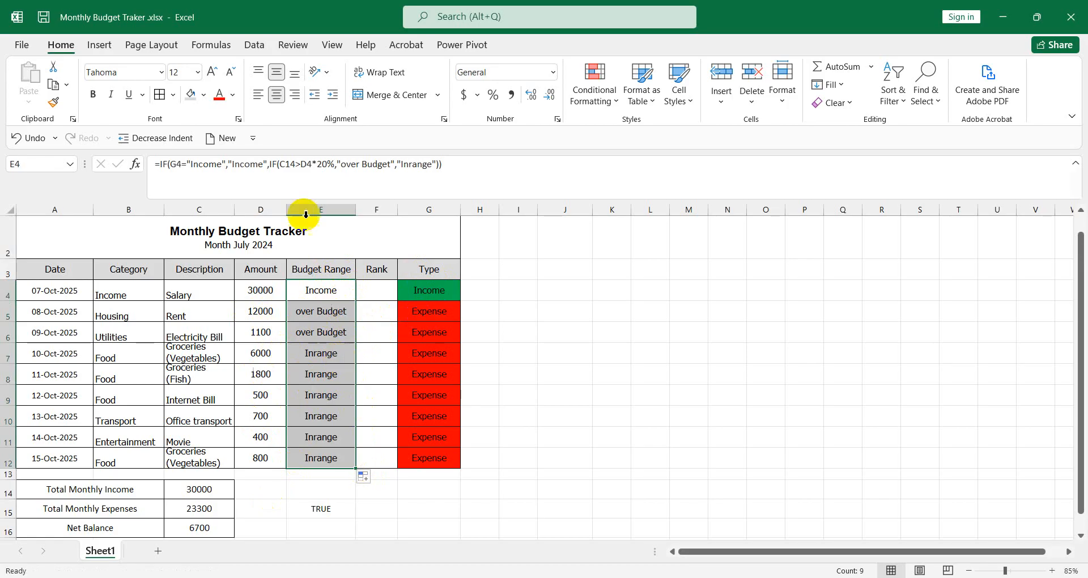
# Circle the dash in the Income row's Amount cell in Job-222.pdf in red, and return to Excel.
pyautogui.moveTo(544, 577)
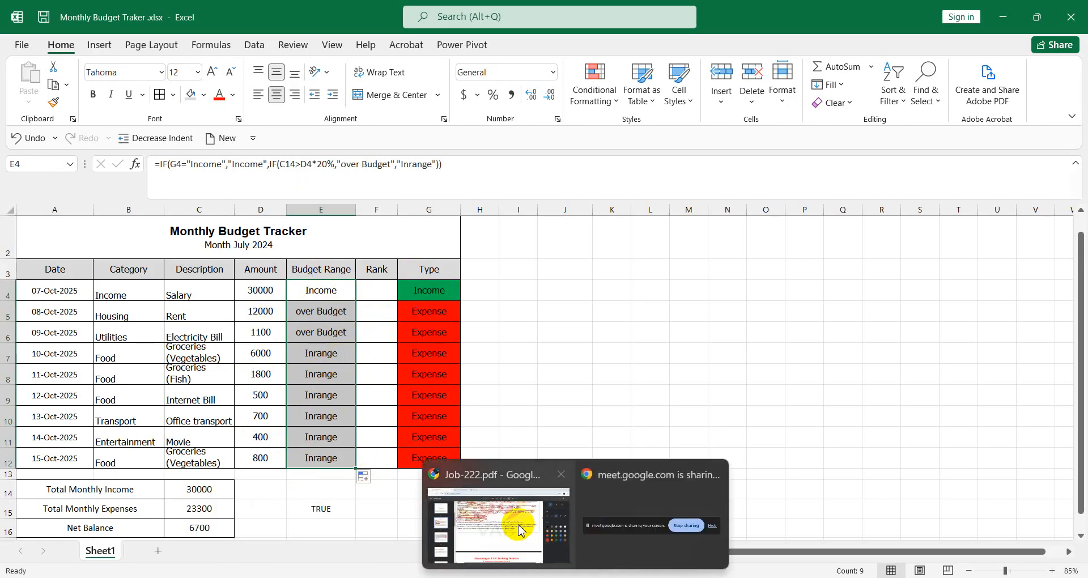
pyautogui.click(519, 526)
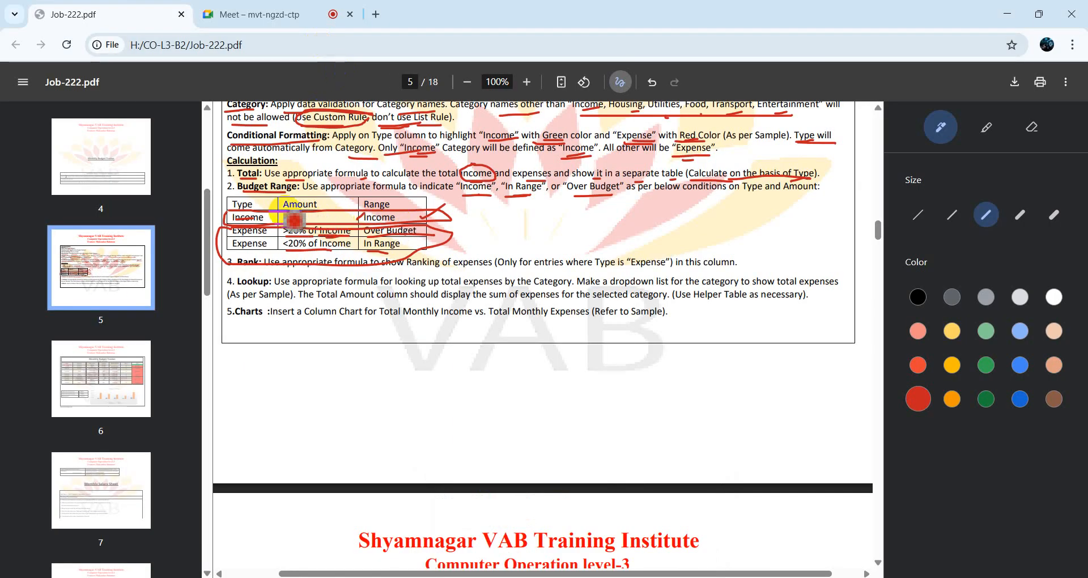
pyautogui.moveTo(282, 207)
pyautogui.mouseDown()
pyautogui.moveTo(285, 225)
pyautogui.moveTo(278, 213)
pyautogui.mouseUp()
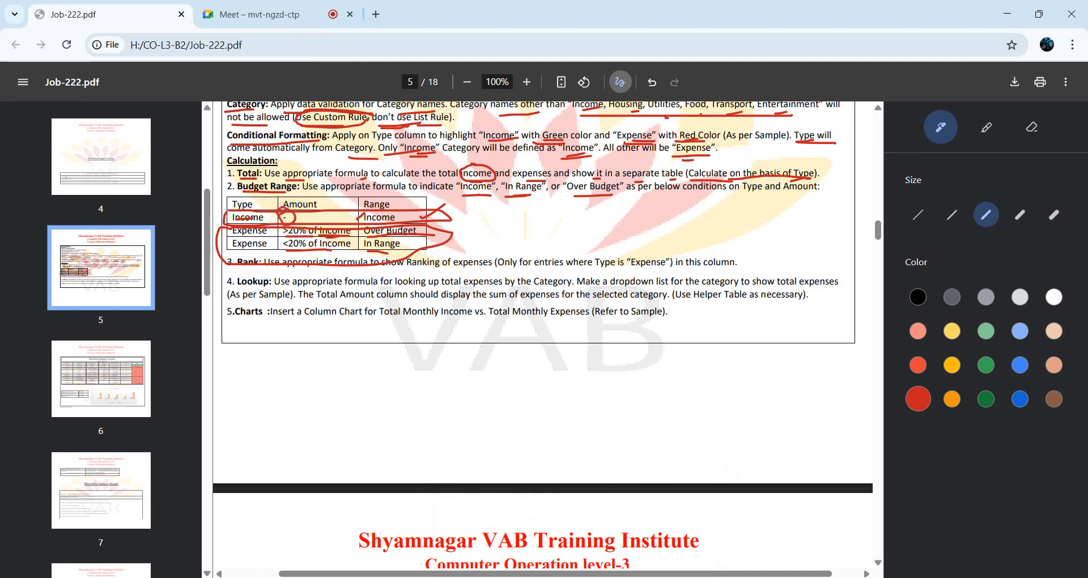
pyautogui.moveTo(542, 575)
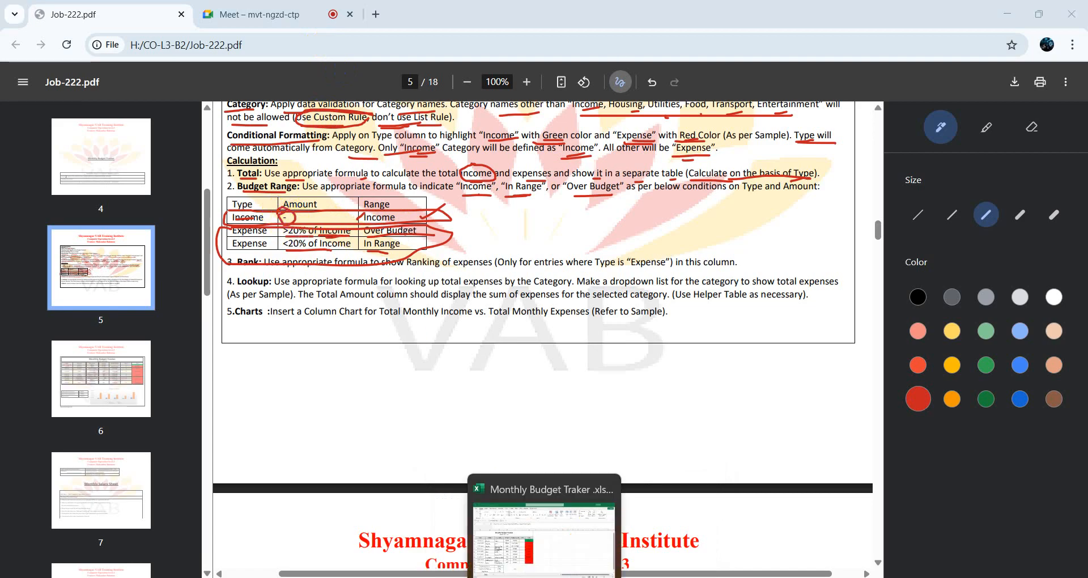
pyautogui.click(519, 535)
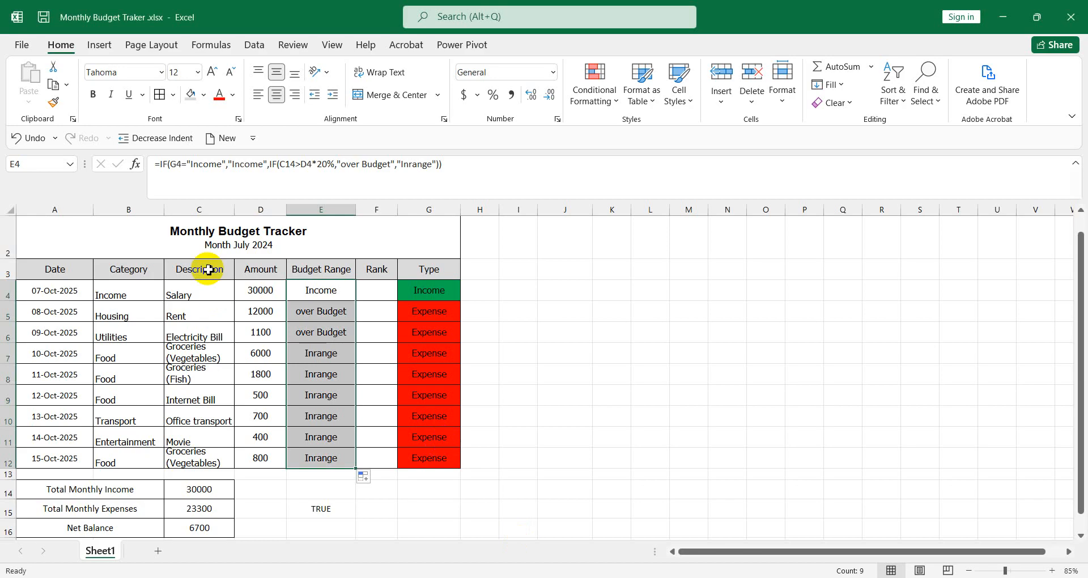
# Change the outer IF's true result in E4 to "-" and fill the revised formula down to E12.
pyautogui.doubleClick(264, 165)
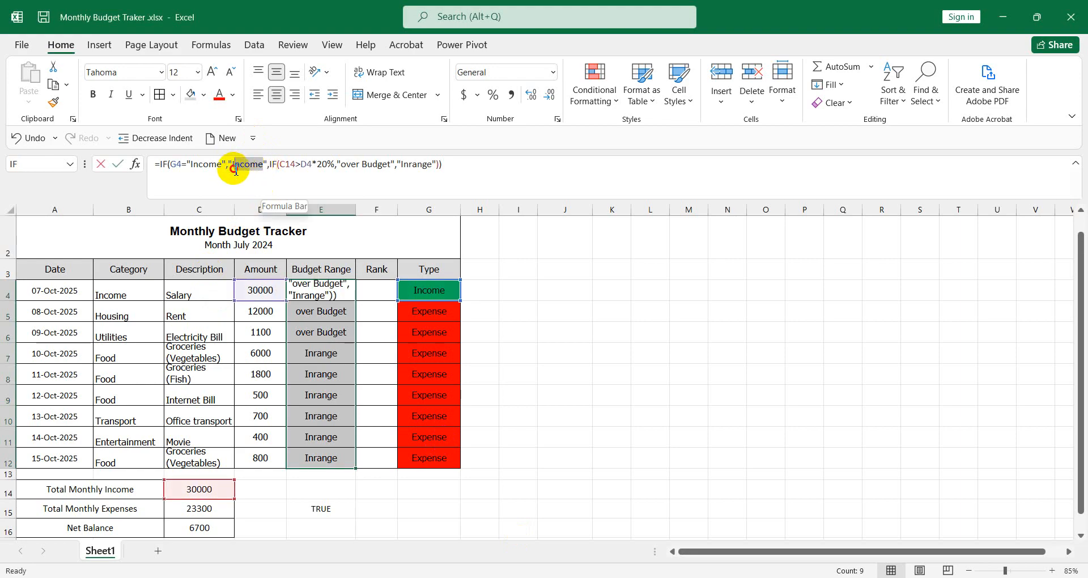
pyautogui.write('-')
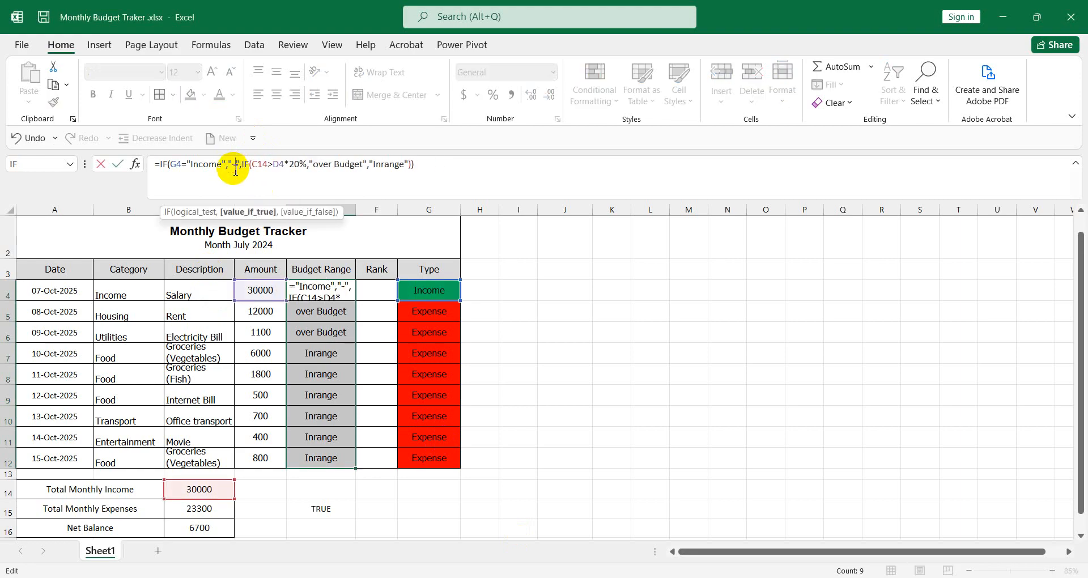
pyautogui.press('Return')
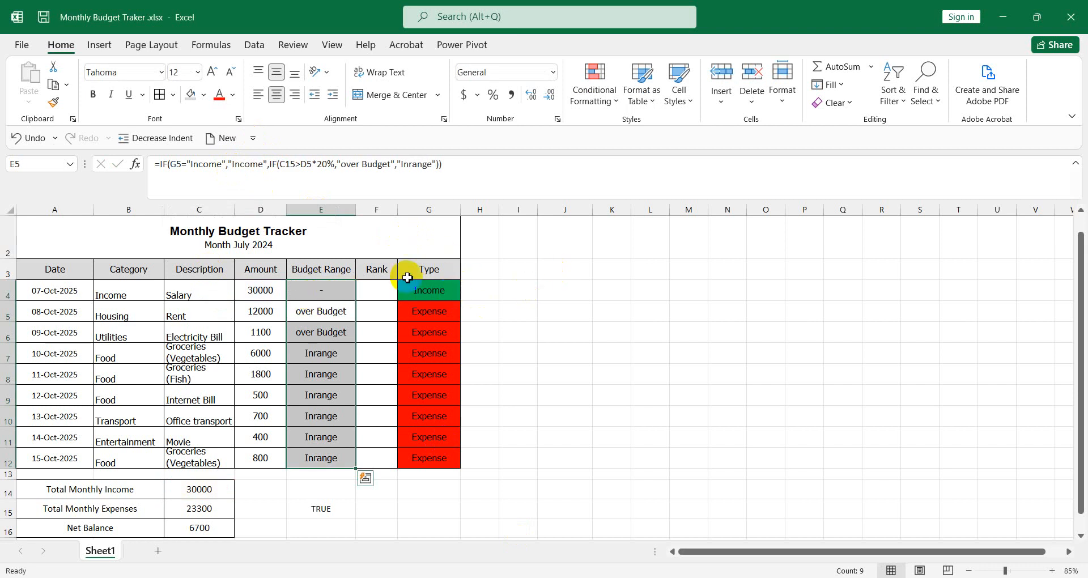
pyautogui.click(331, 298)
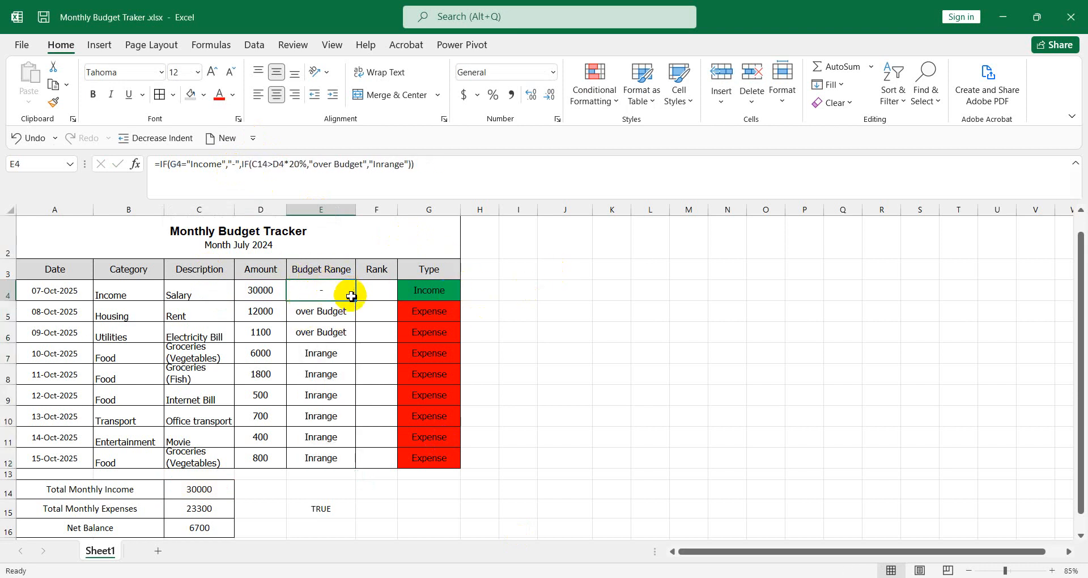
pyautogui.moveTo(356, 302); pyautogui.dragTo(358, 469)
pyautogui.click(521, 396)
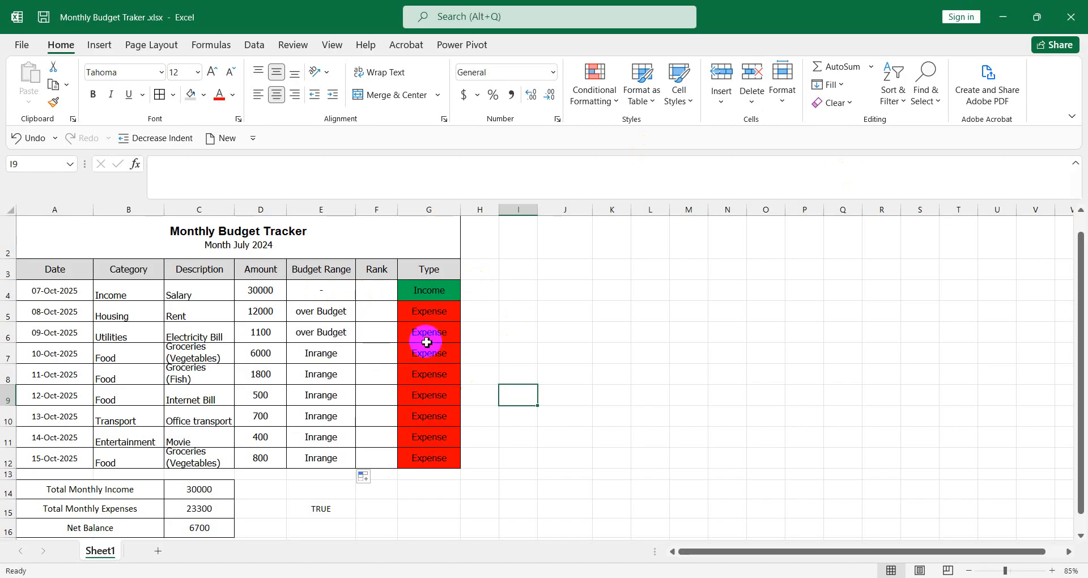
# Review the Budget Range formulas in E5 and E4, highlighting the Income condition, the result texts and the whole nested IF in E4.
pyautogui.click(336, 306)
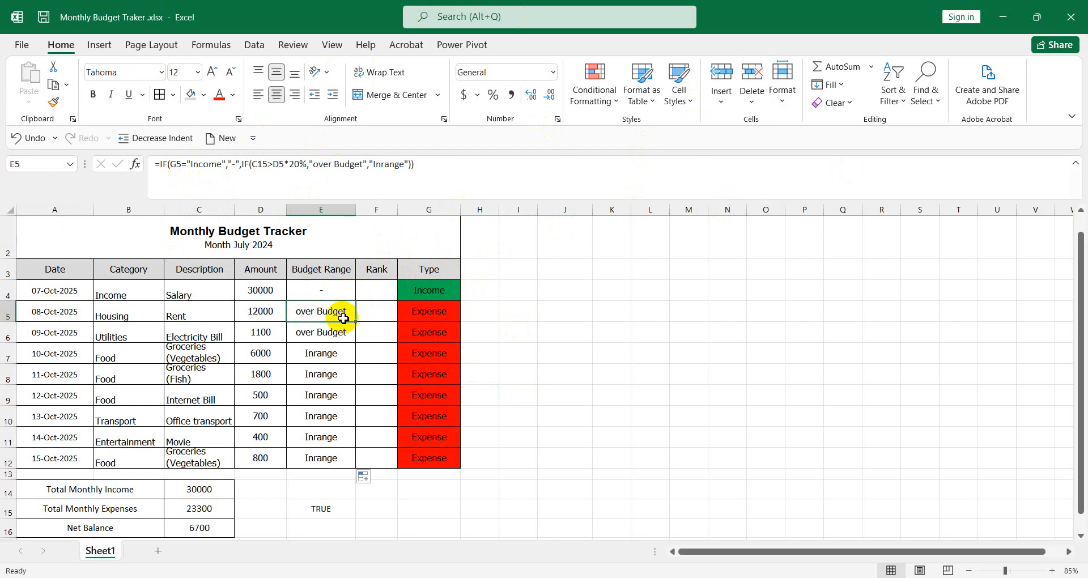
pyautogui.click(334, 294)
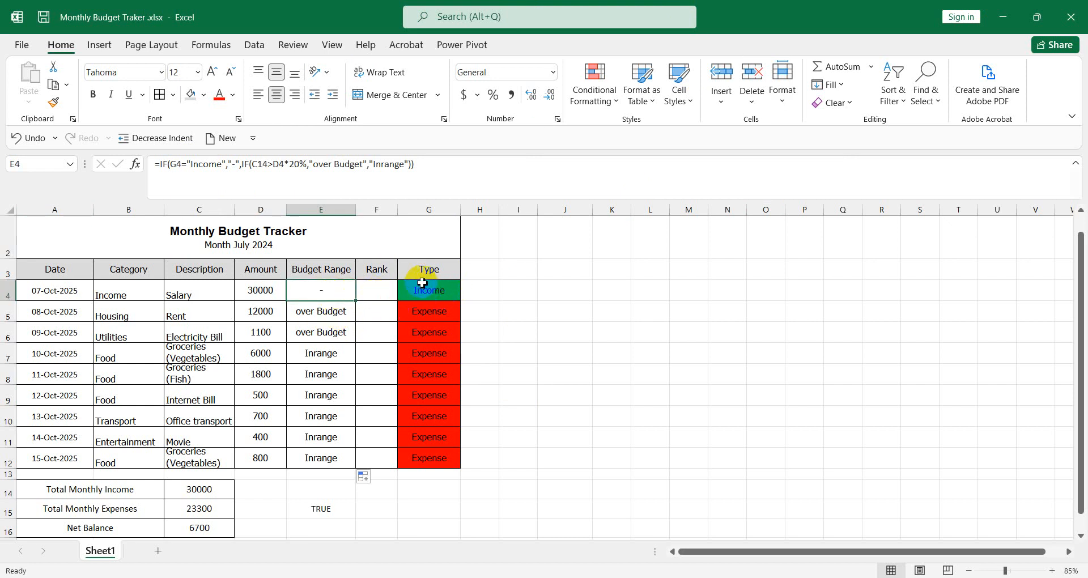
pyautogui.moveTo(224, 165); pyautogui.dragTo(192, 166)
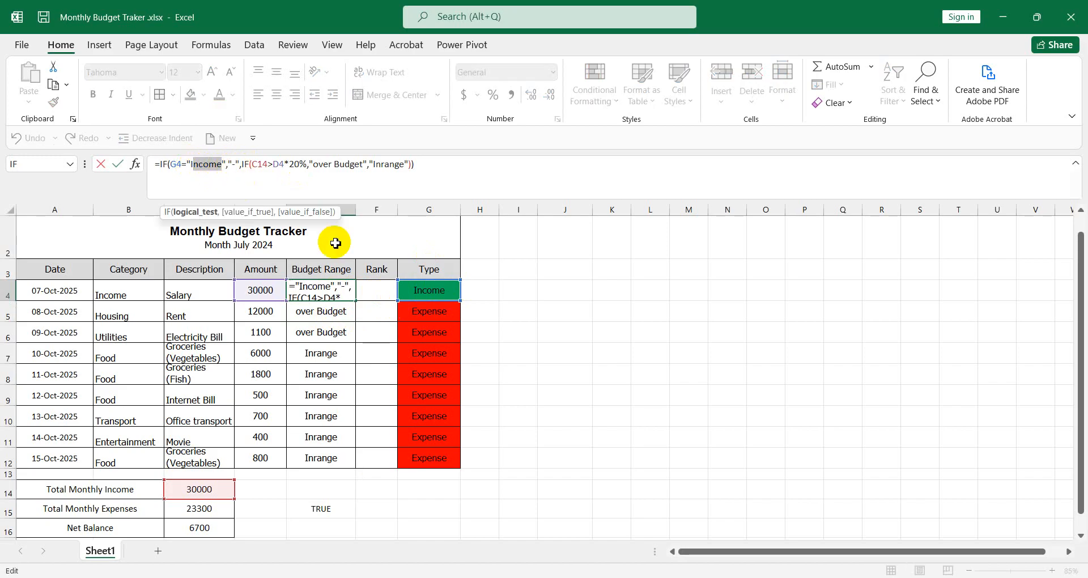
pyautogui.click(237, 169)
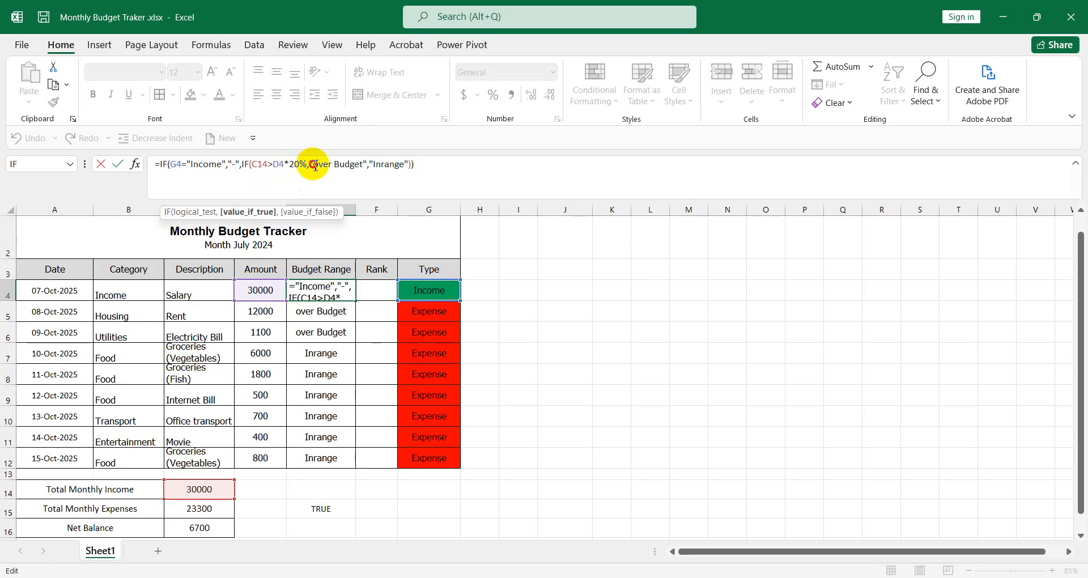
pyautogui.moveTo(315, 165); pyautogui.dragTo(405, 172)
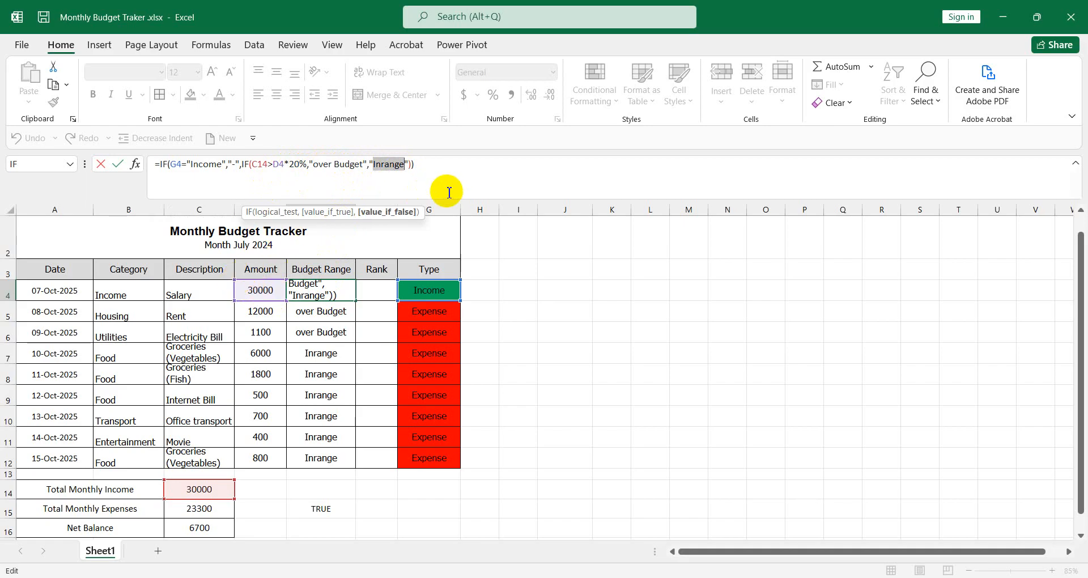
pyautogui.click(421, 162)
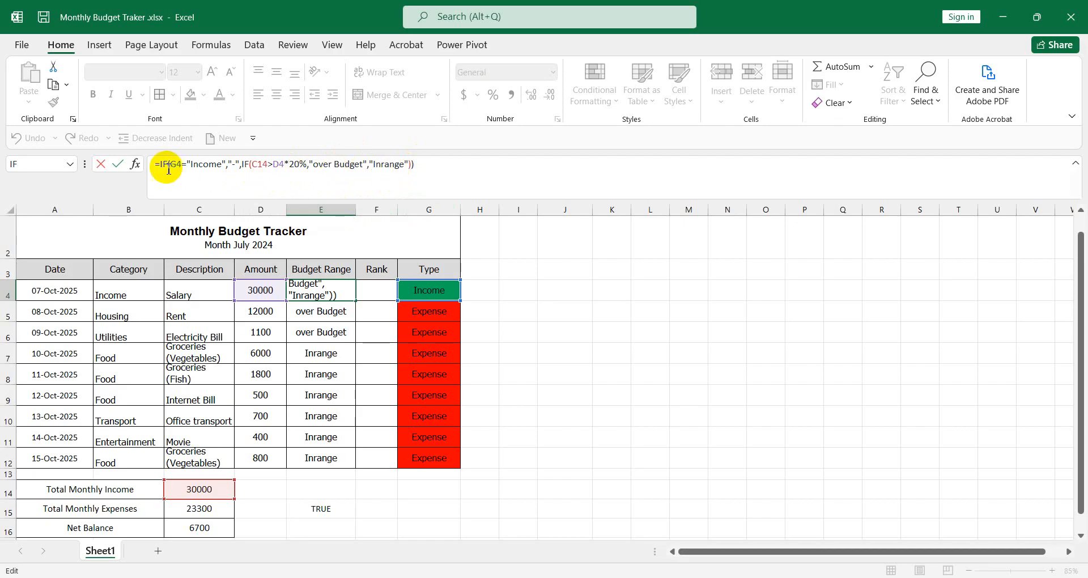
pyautogui.moveTo(155, 163); pyautogui.dragTo(440, 163)
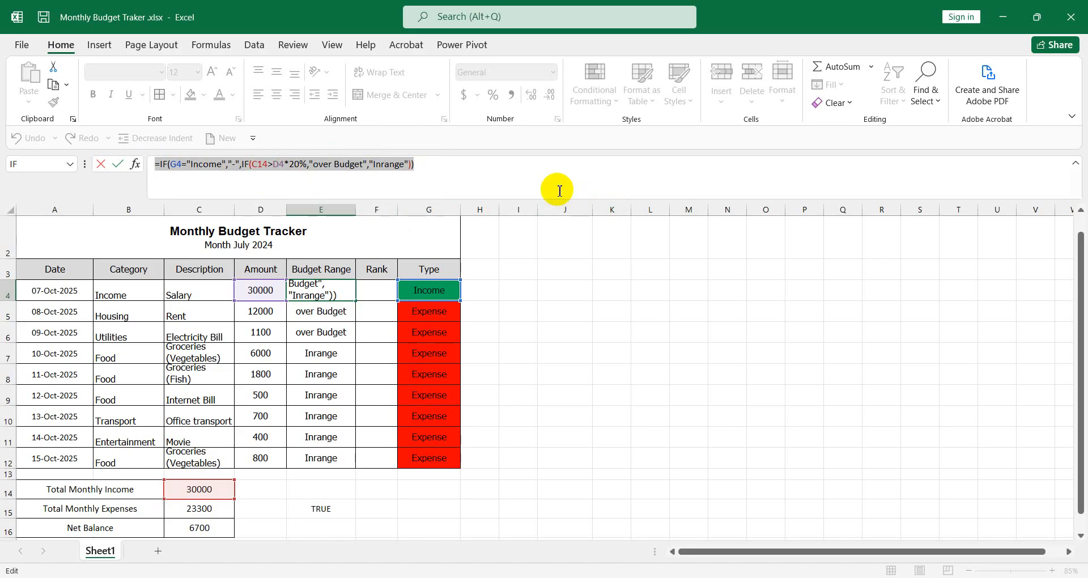
# Cut the nested IF out of E4's Budget Range formula and paste it back in the same place.
pyautogui.click(423, 168)
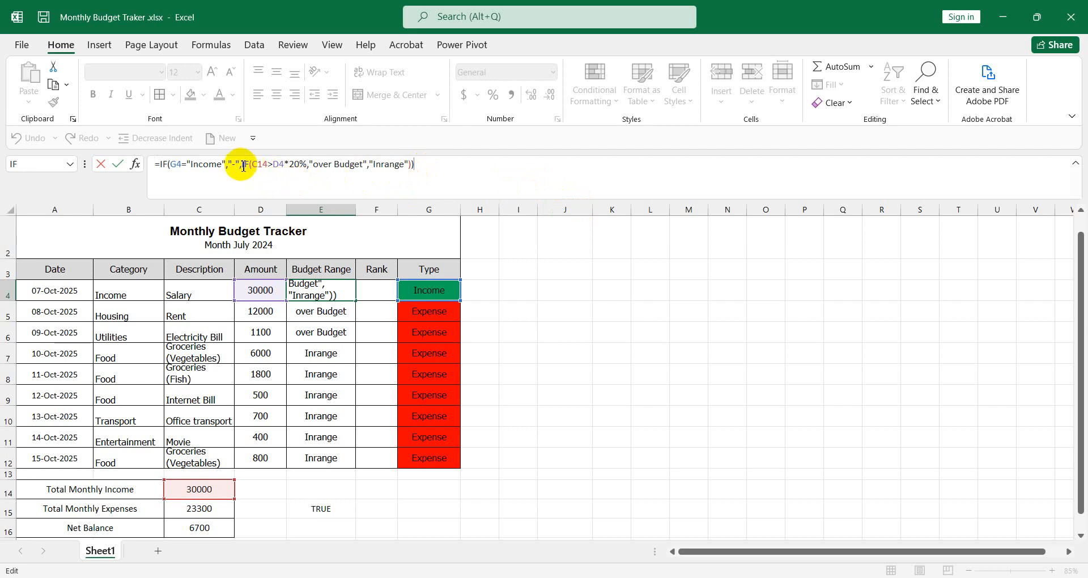
pyautogui.moveTo(244, 167); pyautogui.dragTo(422, 170)
pyautogui.hotkey('ctrl', 'c')
pyautogui.press('BackSpace')
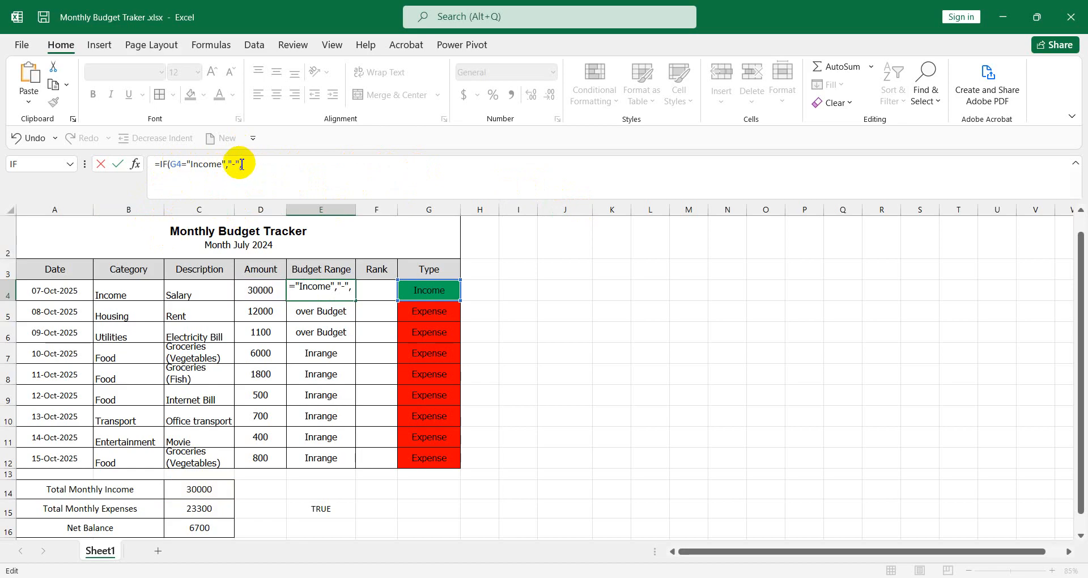
pyautogui.hotkey('ctrl', 'v')
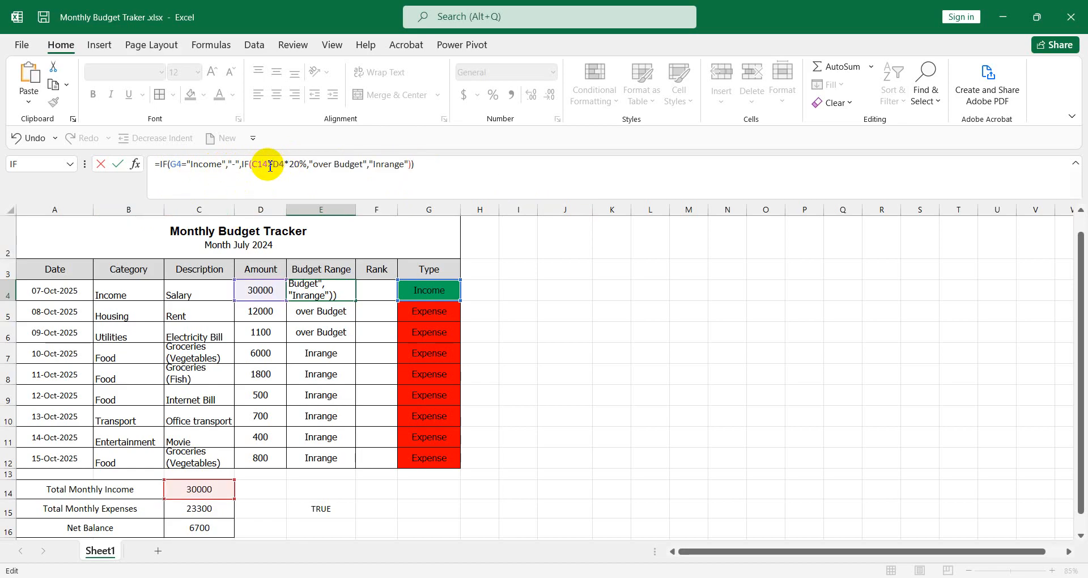
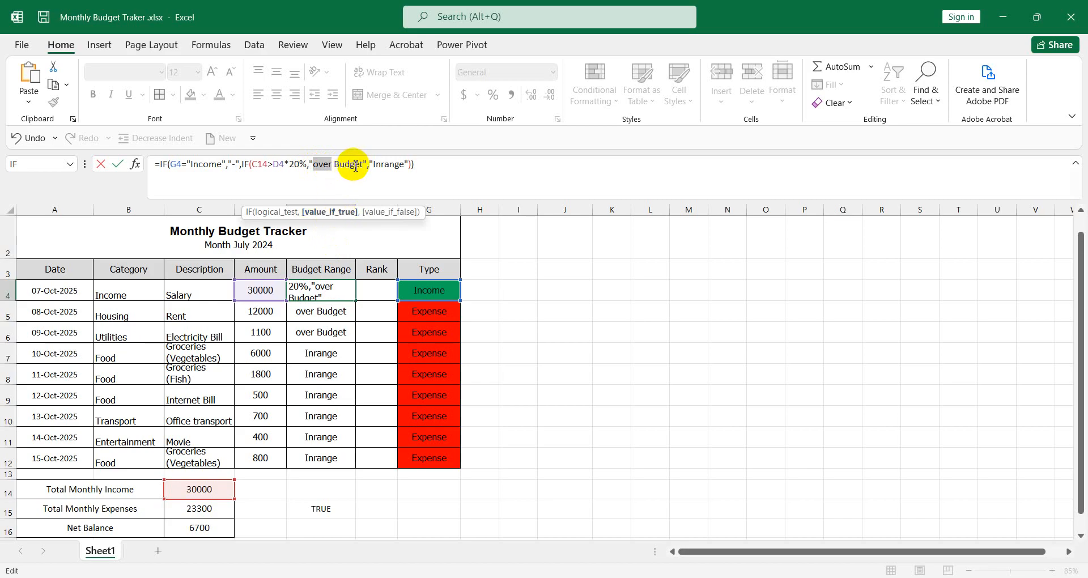
# Review the two result texts, "over Budget" and "Inrange", in E4's nested IF.
pyautogui.moveTo(336, 169); pyautogui.dragTo(347, 167)
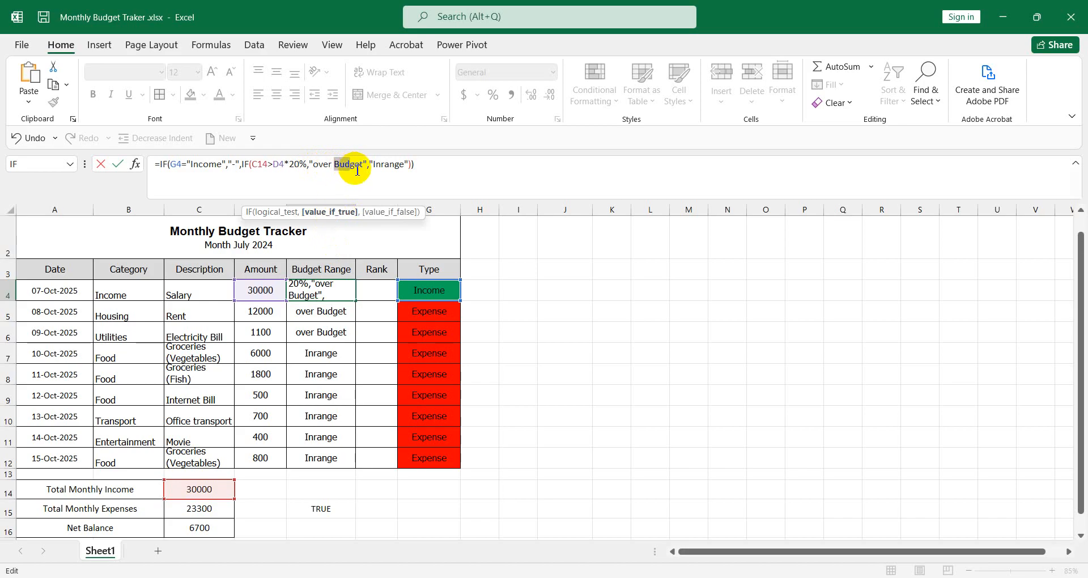
pyautogui.click(379, 164)
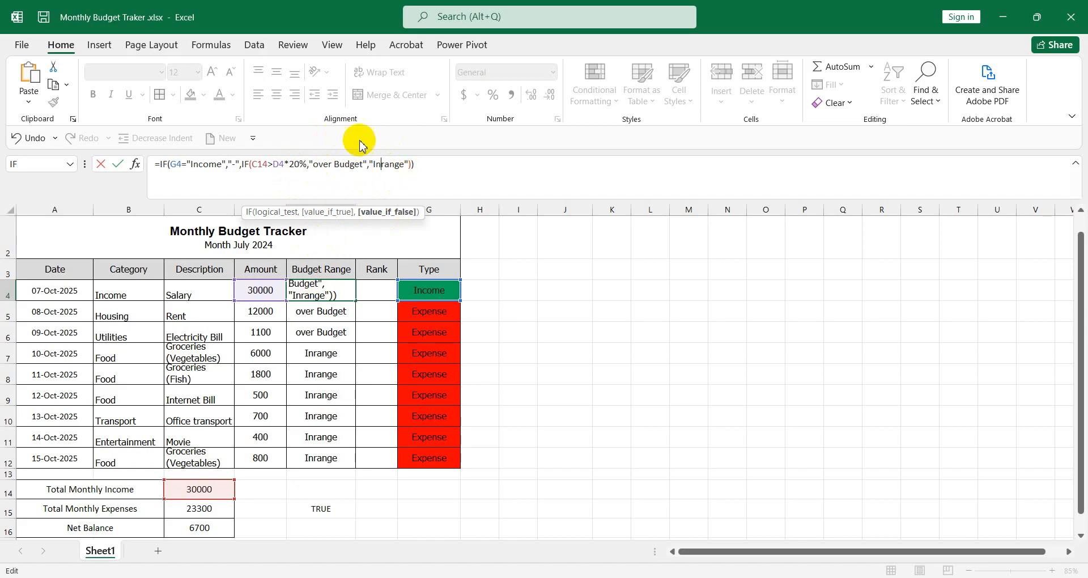
pyautogui.moveTo(373, 164); pyautogui.dragTo(385, 165)
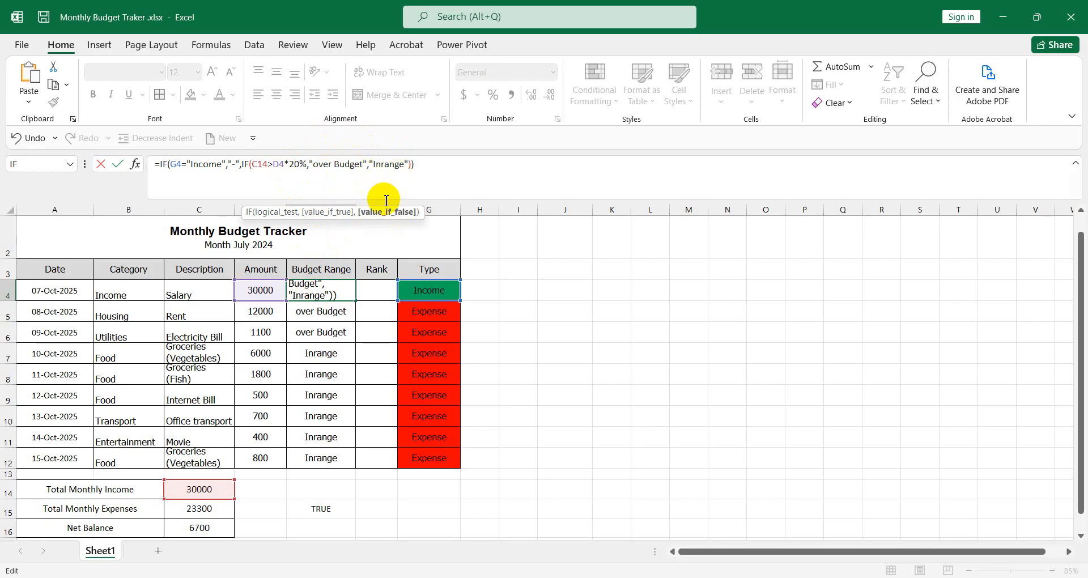
pyautogui.click(423, 173)
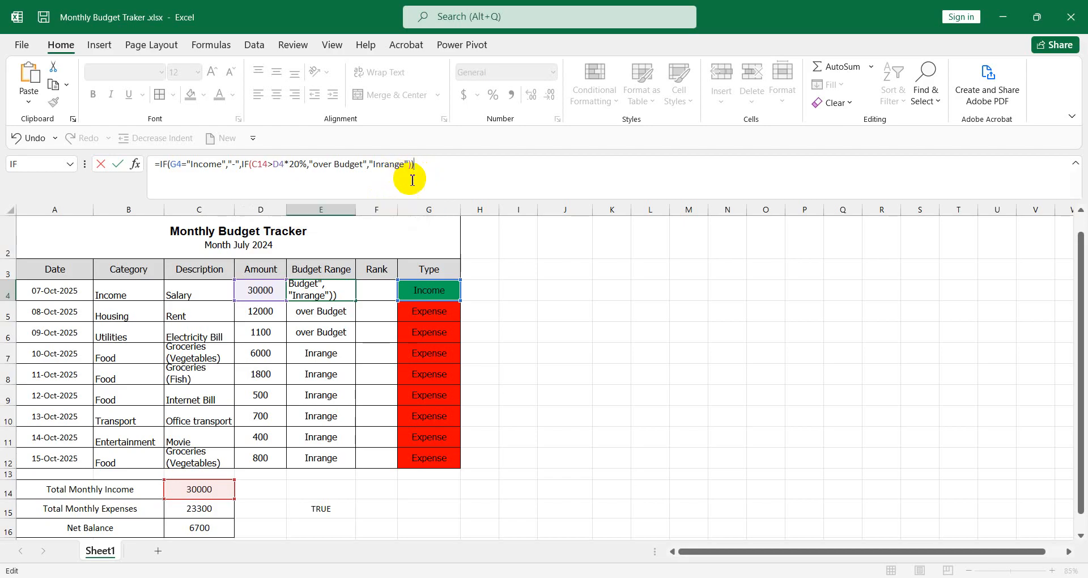
# Commit E4's formula and refill it down the Budget Range column to E12.
pyautogui.hotkey('ctrl', 'Return')
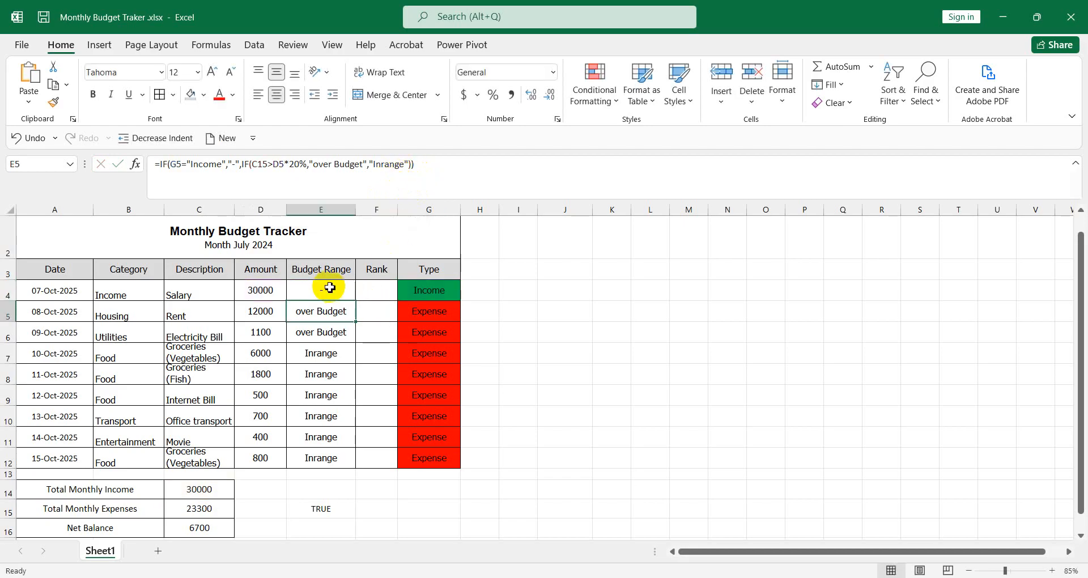
pyautogui.moveTo(357, 301); pyautogui.dragTo(352, 460)
pyautogui.click(522, 412)
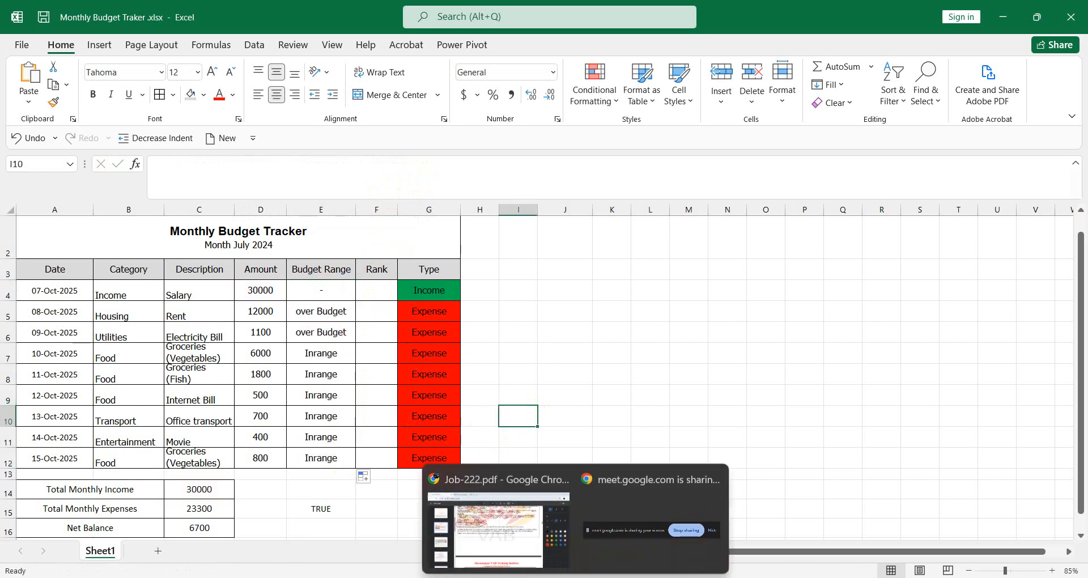
# Switch to Job-222.pdf, erase the red outline around the two Expense rows of the range table, and return to Excel.
pyautogui.click(517, 529)
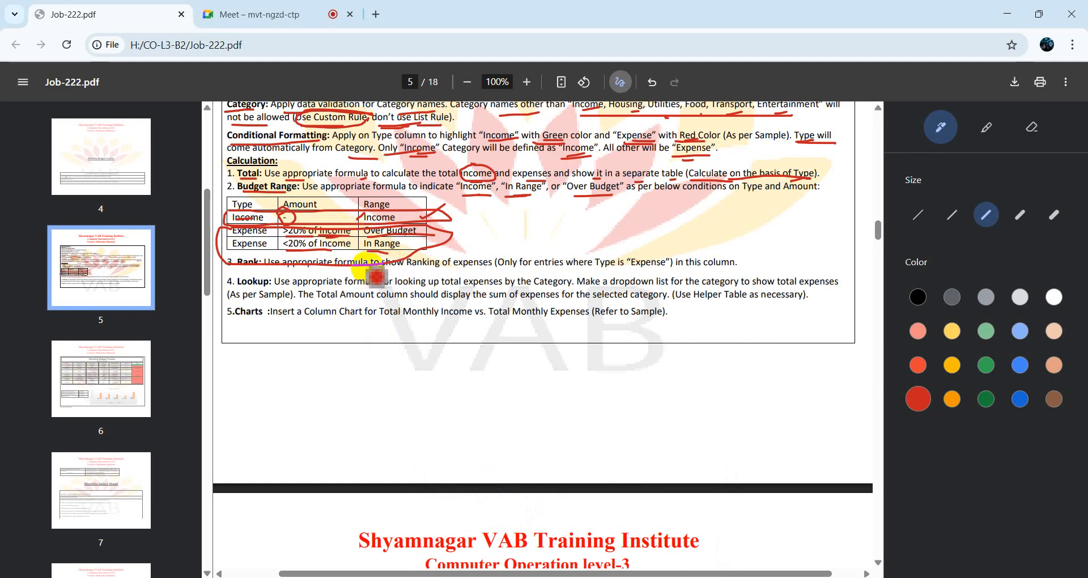
pyautogui.click(1025, 123)
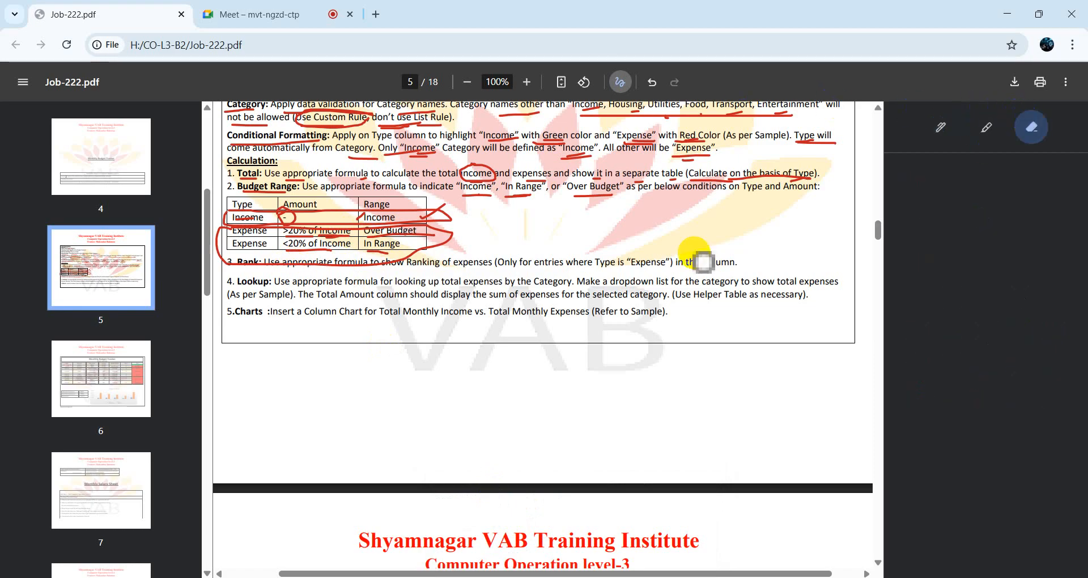
pyautogui.moveTo(697, 255)
pyautogui.mouseDown()
pyautogui.moveTo(363, 266)
pyautogui.moveTo(513, 368)
pyautogui.mouseUp()
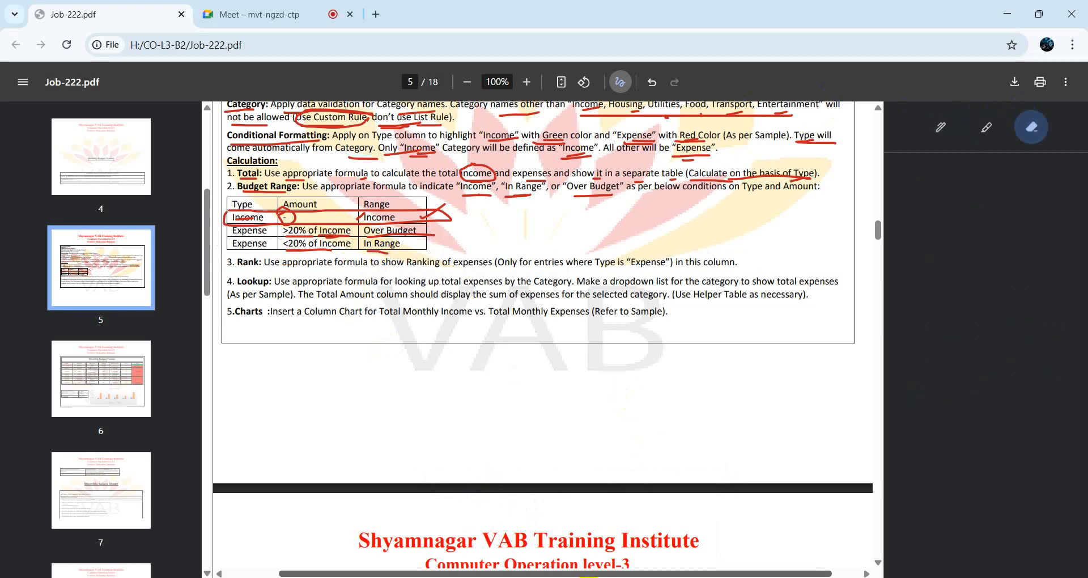
pyautogui.moveTo(544, 575)
pyautogui.click(543, 521)
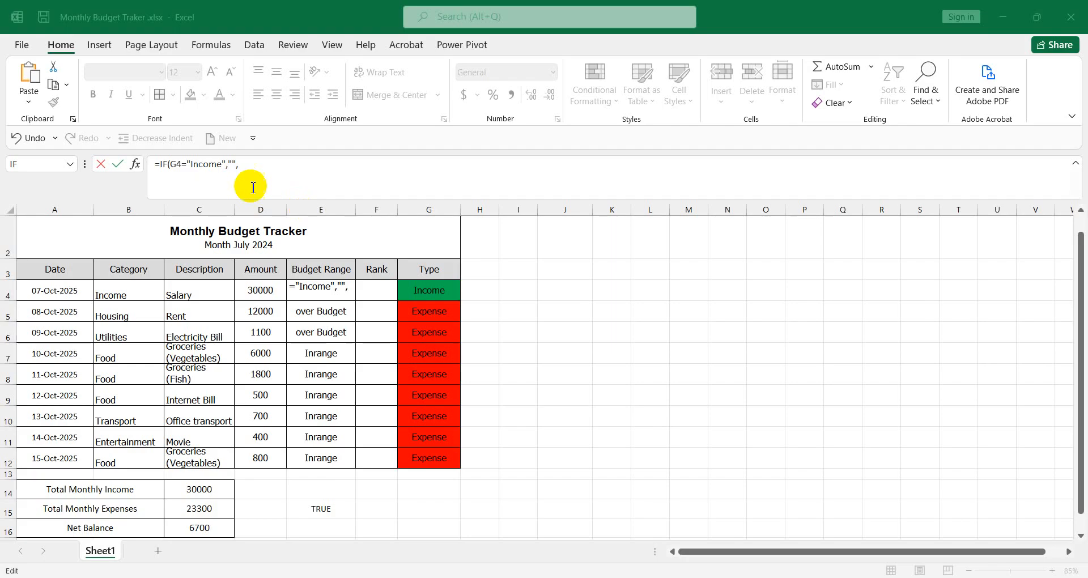
# Re-enter E4's Income result as "-" and complete the formula with IF(C14>D4*20%,"over Budget","Inrange")).
pyautogui.click(229, 167)
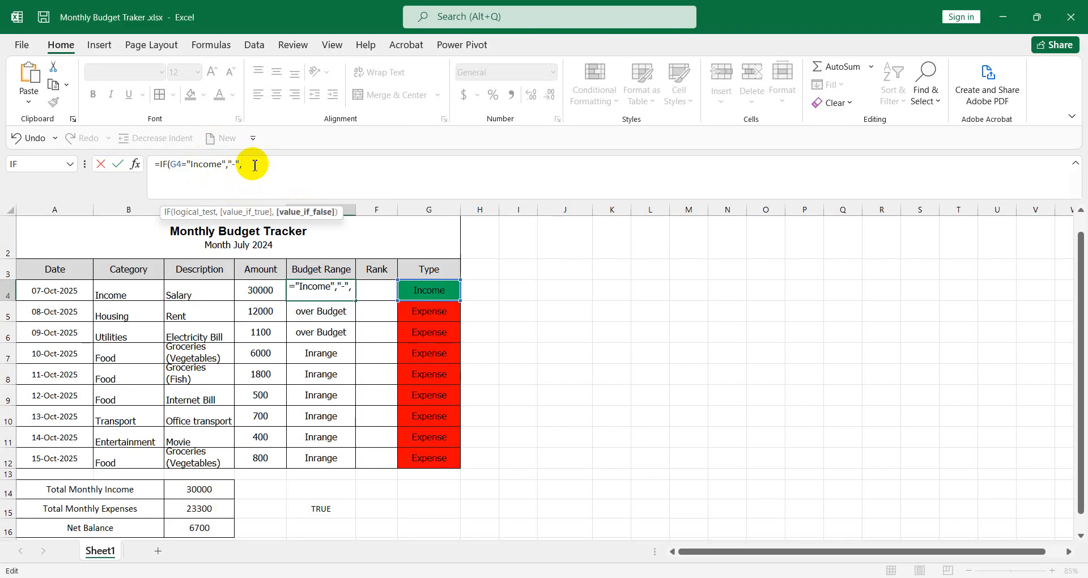
pyautogui.write('IF(C14>D4*20%,"over Budget","Inrange"))')
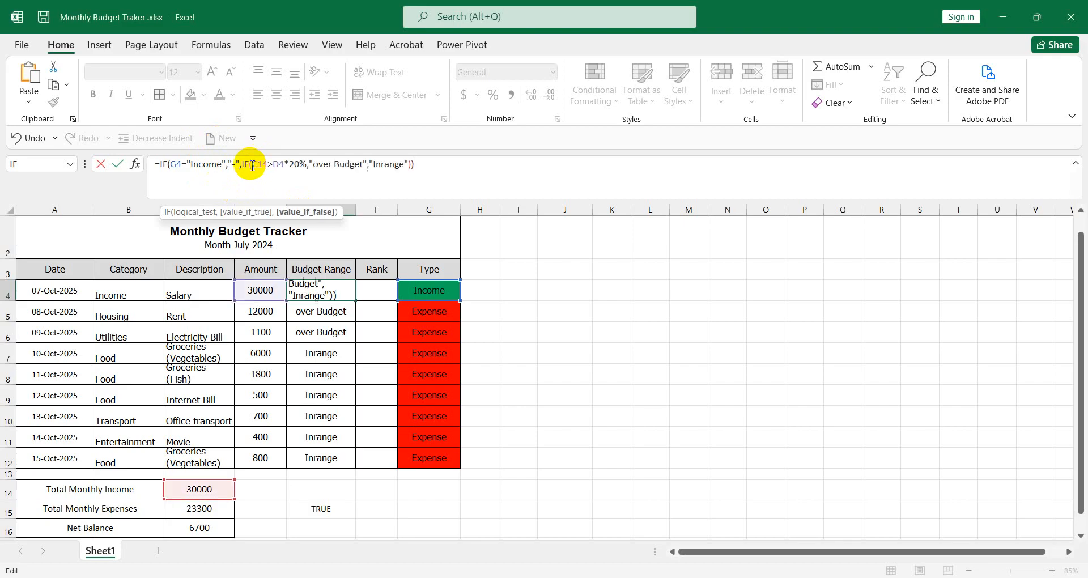
pyautogui.click(251, 165)
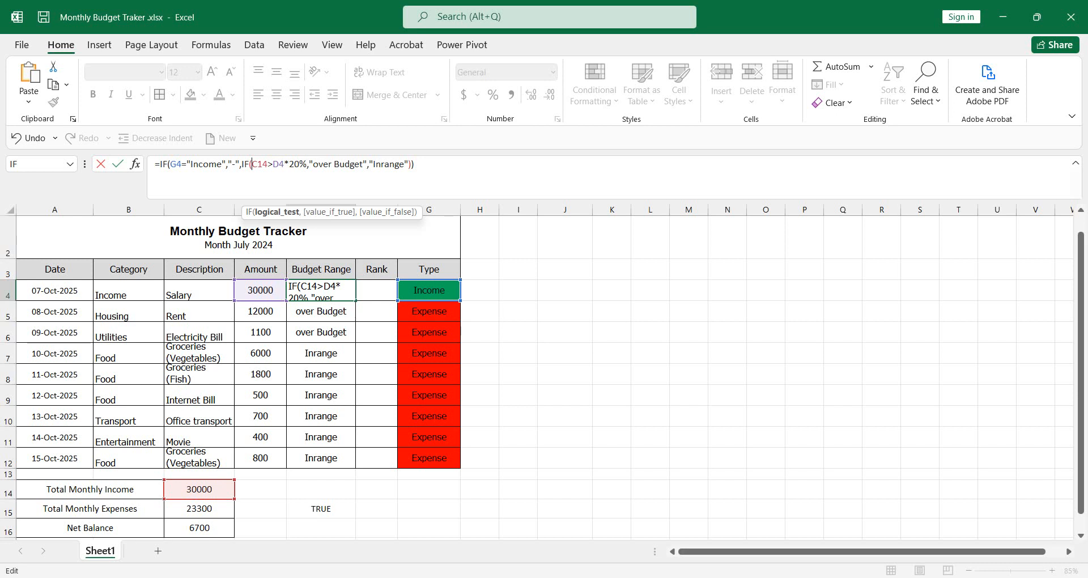
# Switch to Job-222.pdf and bracket the two Expense rows of the range table with a green pen.
pyautogui.click(521, 544)
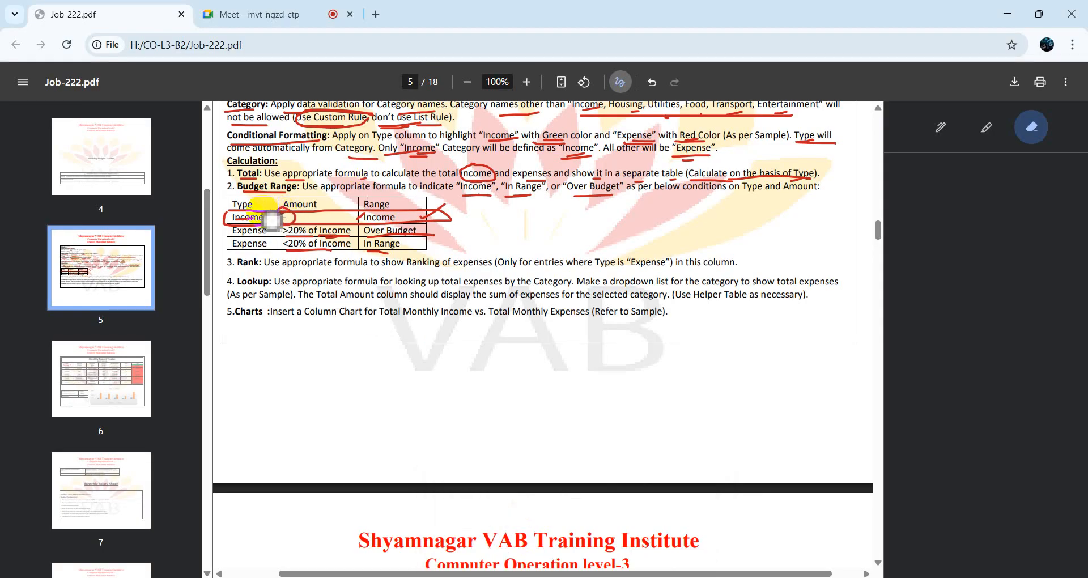
pyautogui.click(222, 239)
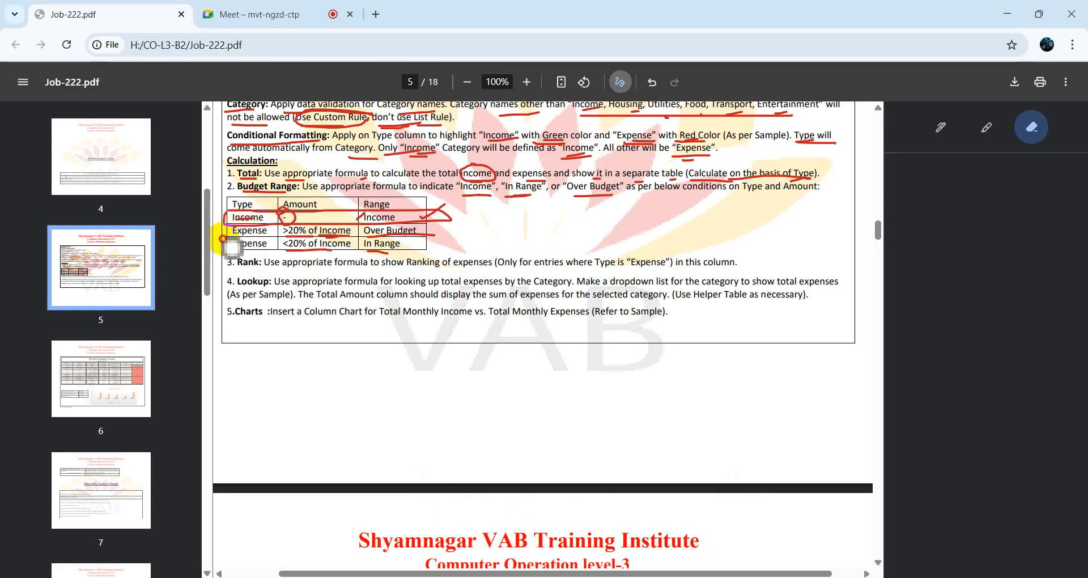
pyautogui.click(941, 127)
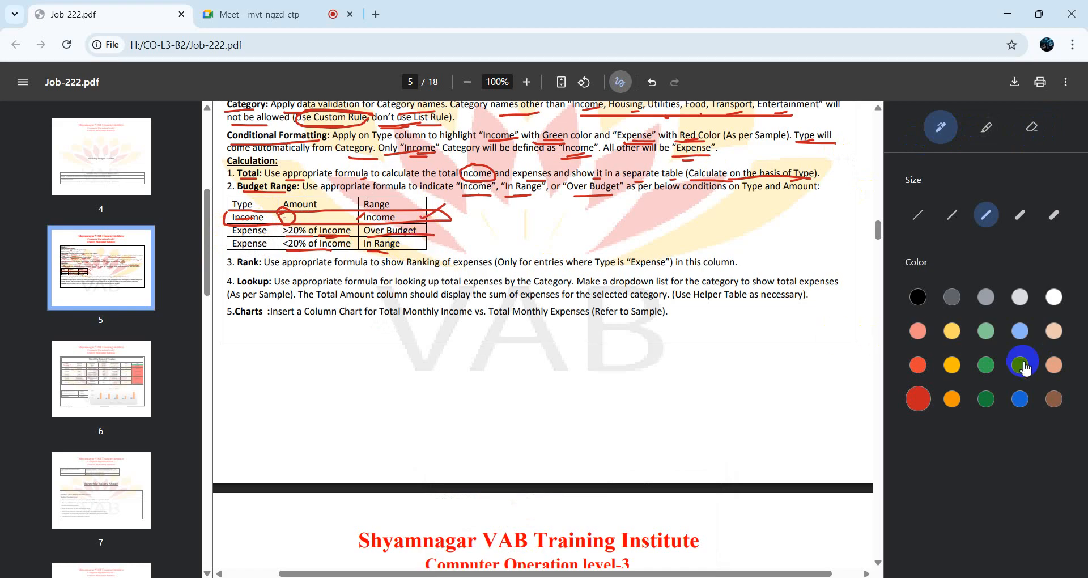
pyautogui.click(953, 332)
pyautogui.click(985, 365)
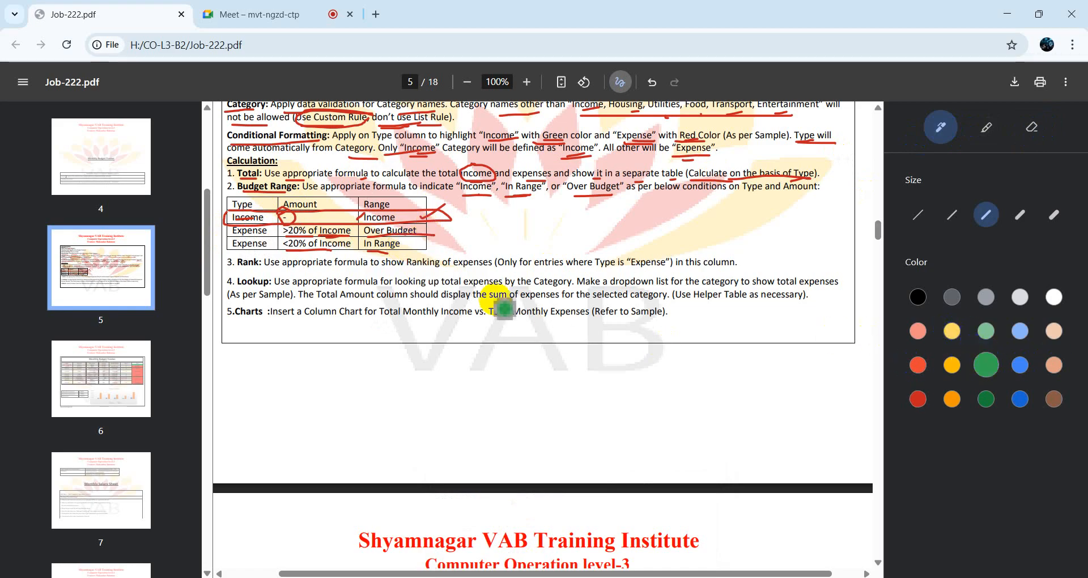
pyautogui.moveTo(427, 228)
pyautogui.mouseDown()
pyautogui.moveTo(440, 238)
pyautogui.moveTo(419, 246)
pyautogui.mouseUp()
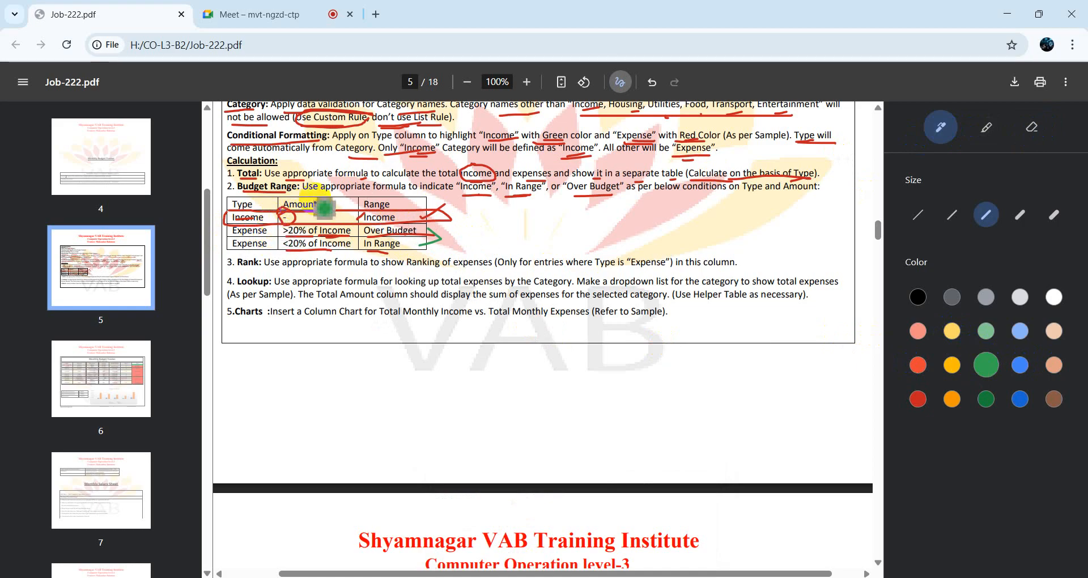
# Circle the Amount heading and the Income in ">20% of Income" in green, underline the Expense conditions, and return to Excel.
pyautogui.moveTo(294, 213)
pyautogui.mouseDown()
pyautogui.moveTo(352, 229)
pyautogui.moveTo(319, 232)
pyautogui.mouseUp()
pyautogui.click(279, 231)
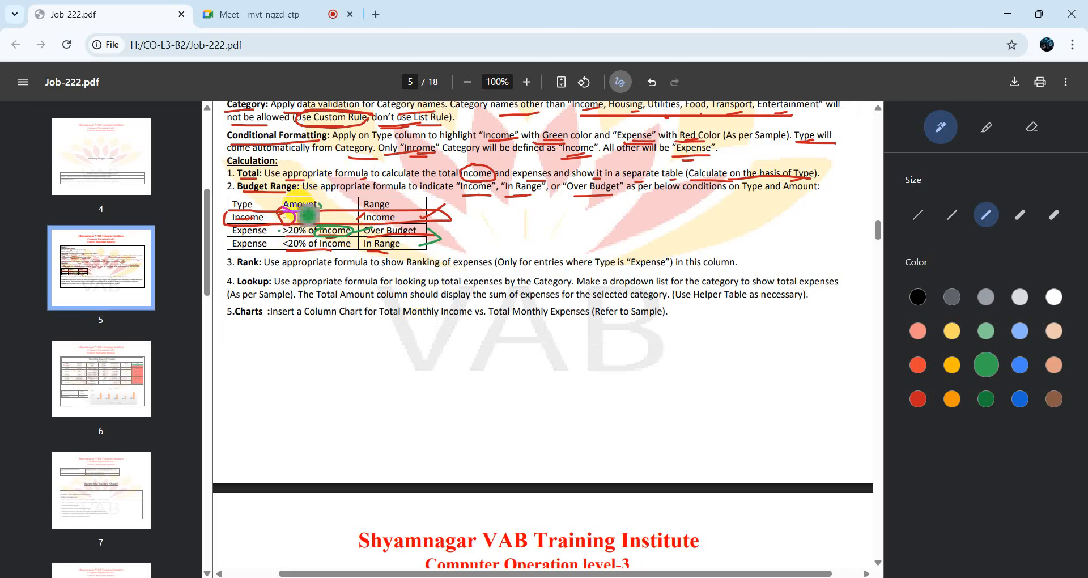
pyautogui.moveTo(301, 208)
pyautogui.mouseDown()
pyautogui.moveTo(287, 199)
pyautogui.moveTo(306, 208)
pyautogui.mouseUp()
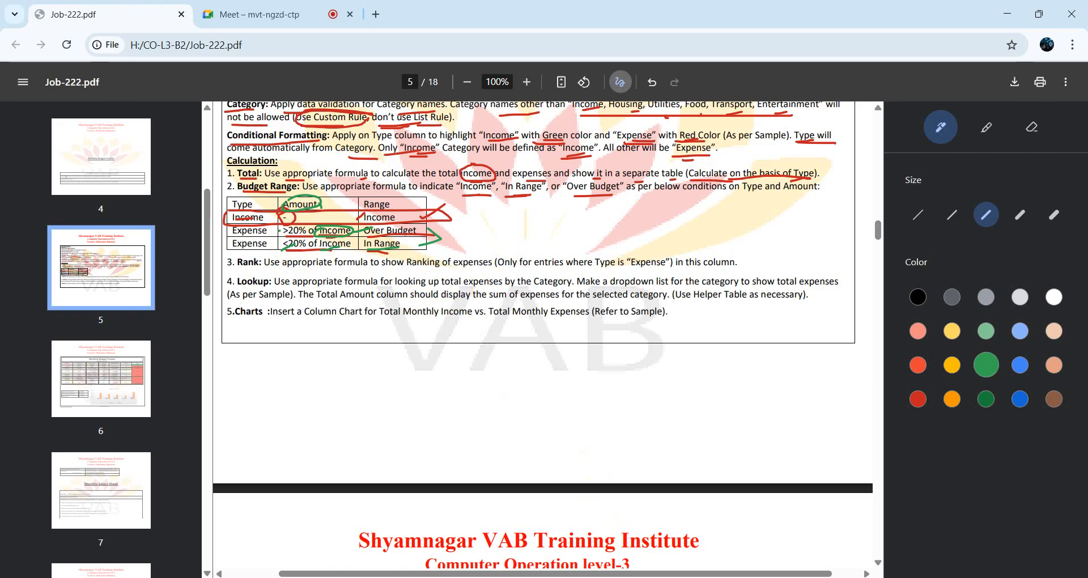
pyautogui.moveTo(575, 577)
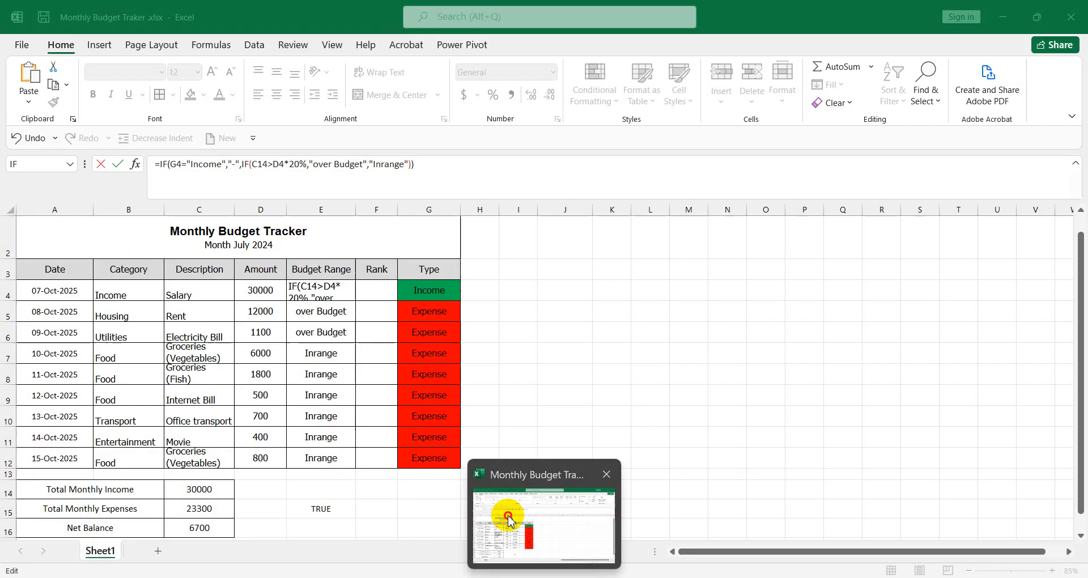
pyautogui.click(503, 502)
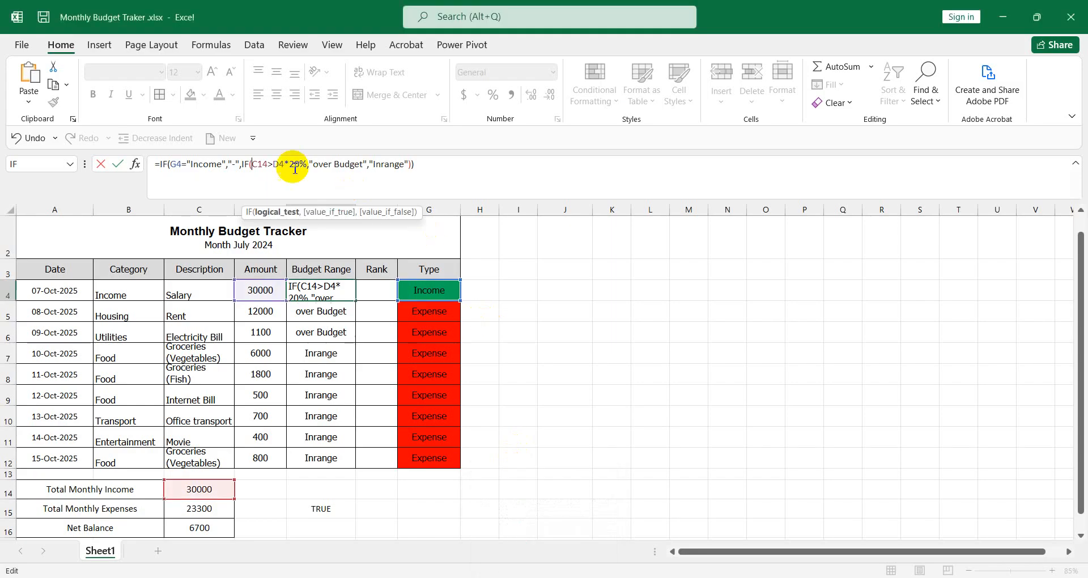
# Highlight C14 and "over Budget" in E4's nested IF and check the range table in Job-222.pdf.
pyautogui.doubleClick(257, 164)
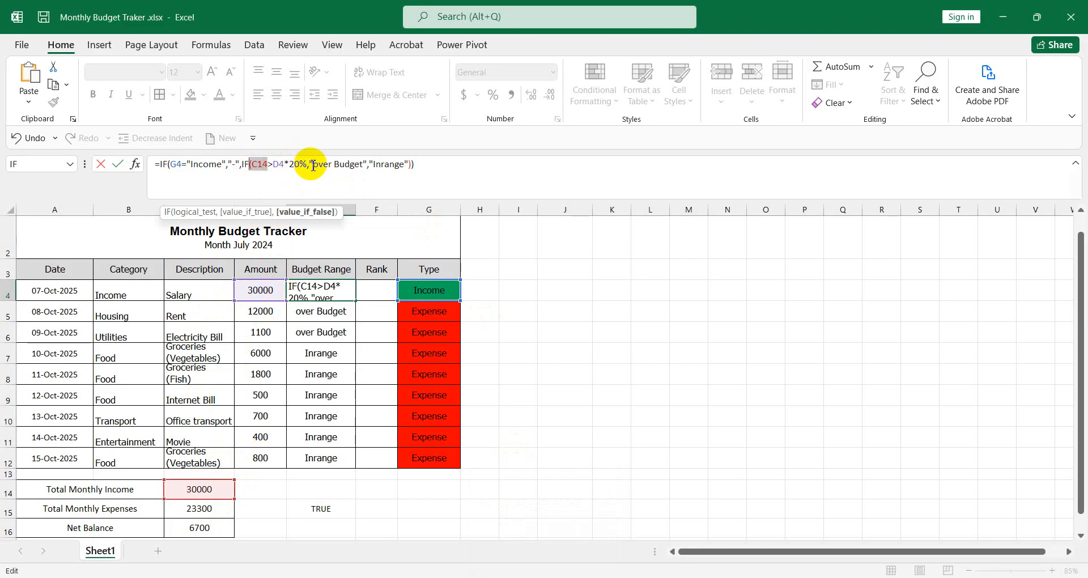
pyautogui.moveTo(313, 165); pyautogui.dragTo(360, 167)
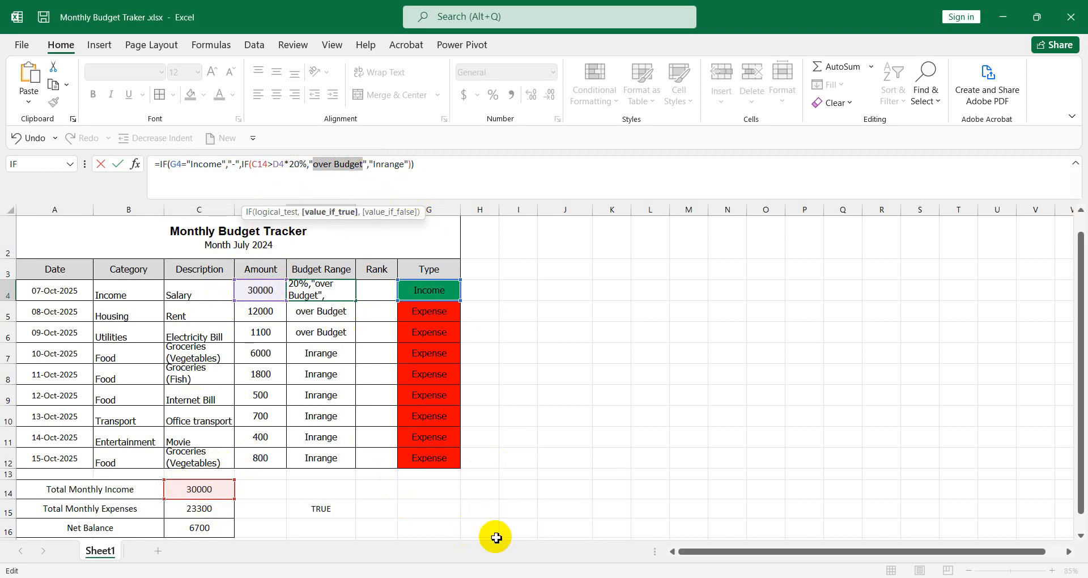
pyautogui.moveTo(575, 577)
pyautogui.click(470, 498)
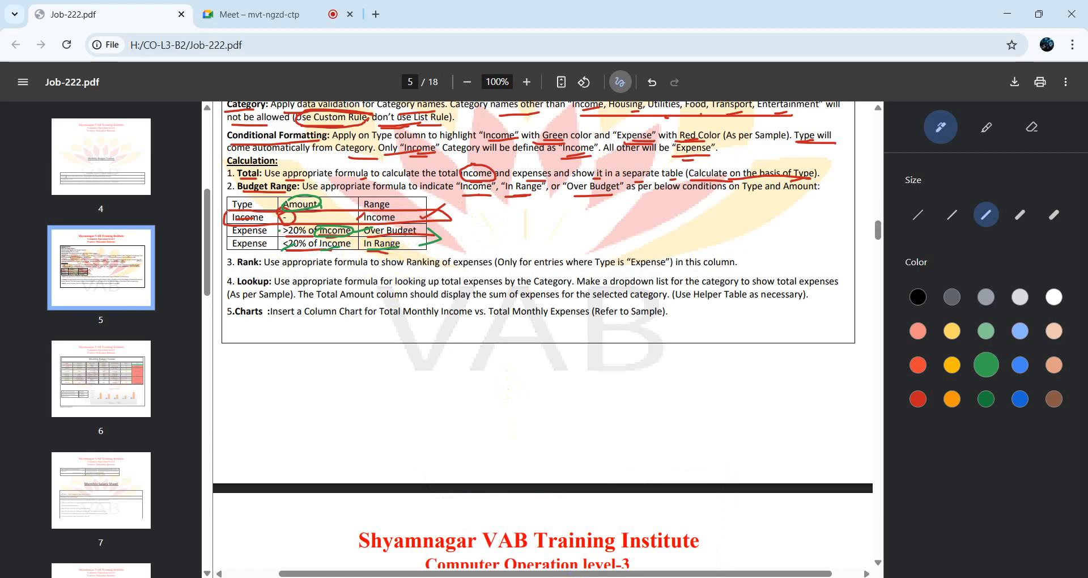
pyautogui.click(519, 534)
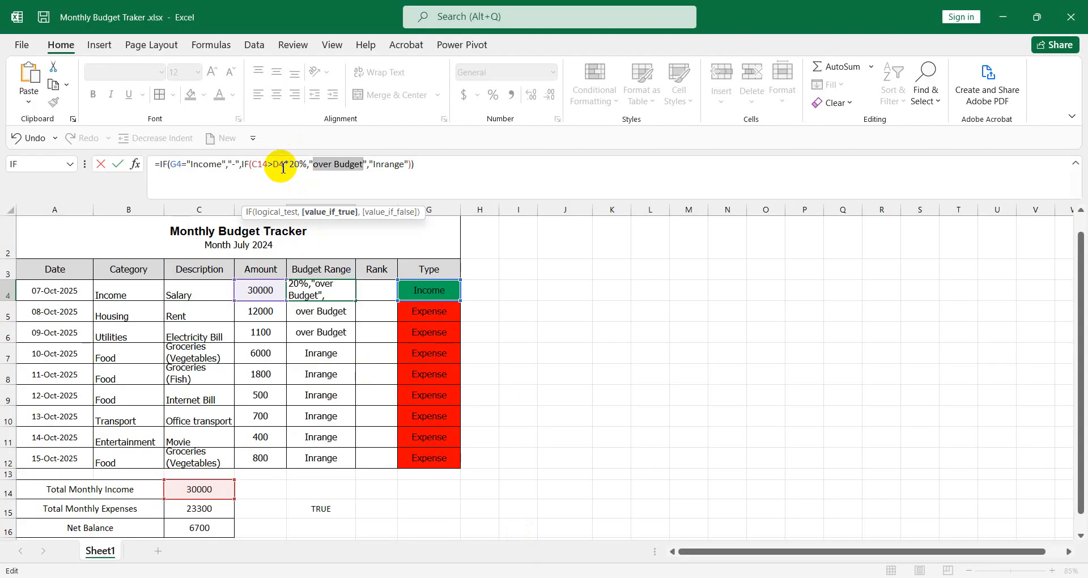
# Change the nested IF's false result in E4 to "In range" and fill the formula down to E12.
pyautogui.click(385, 164)
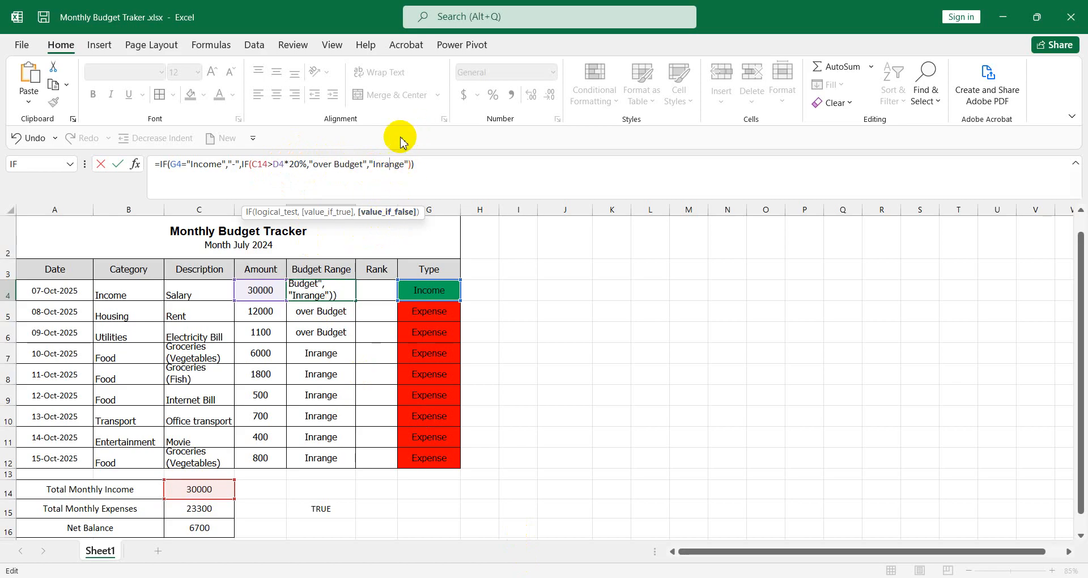
pyautogui.click(382, 165)
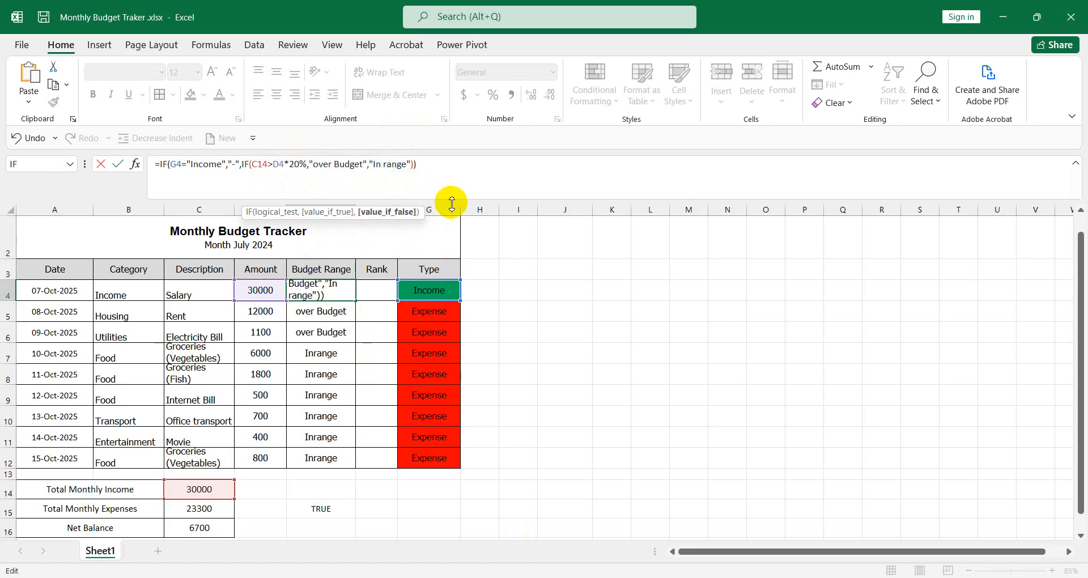
pyautogui.press('Return')
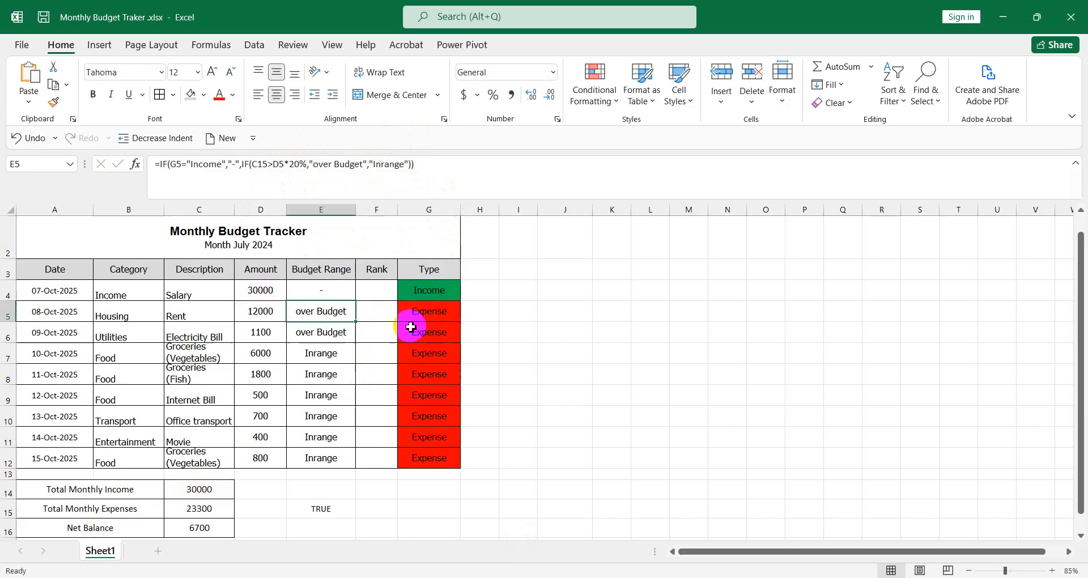
pyautogui.click(347, 288)
pyautogui.moveTo(358, 303); pyautogui.dragTo(351, 459)
pyautogui.click(504, 409)
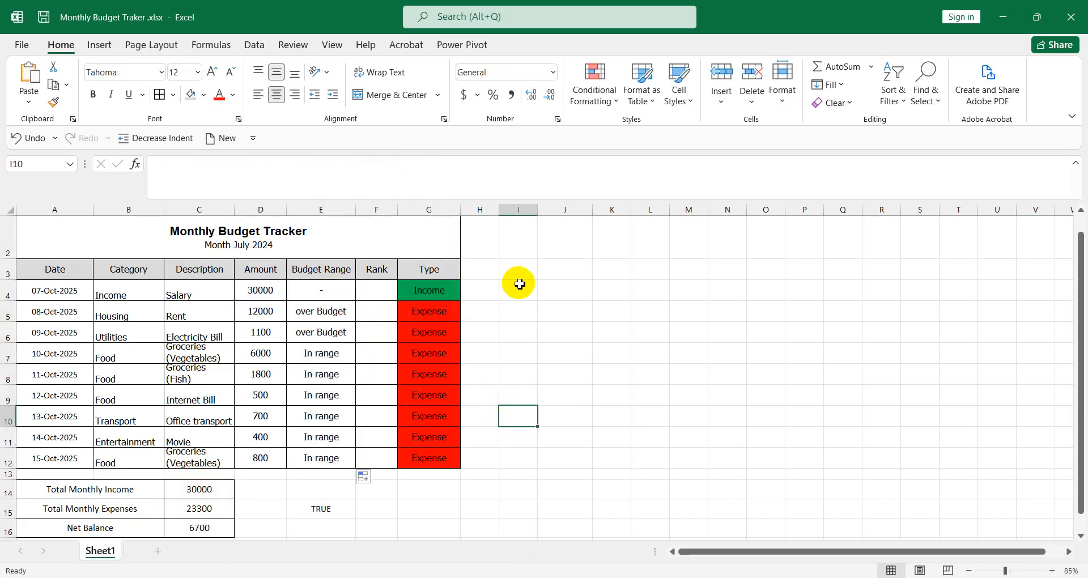
# Switch to Job-222.pdf, underline the Rank instruction and circle "in this column" in green, and return to Excel.
pyautogui.click(377, 291)
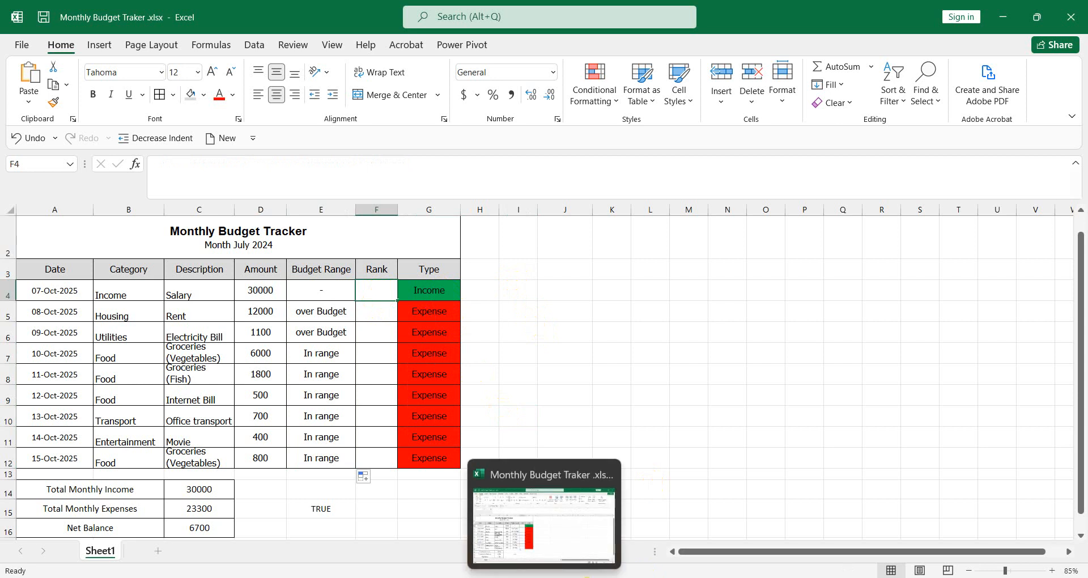
pyautogui.click(574, 577)
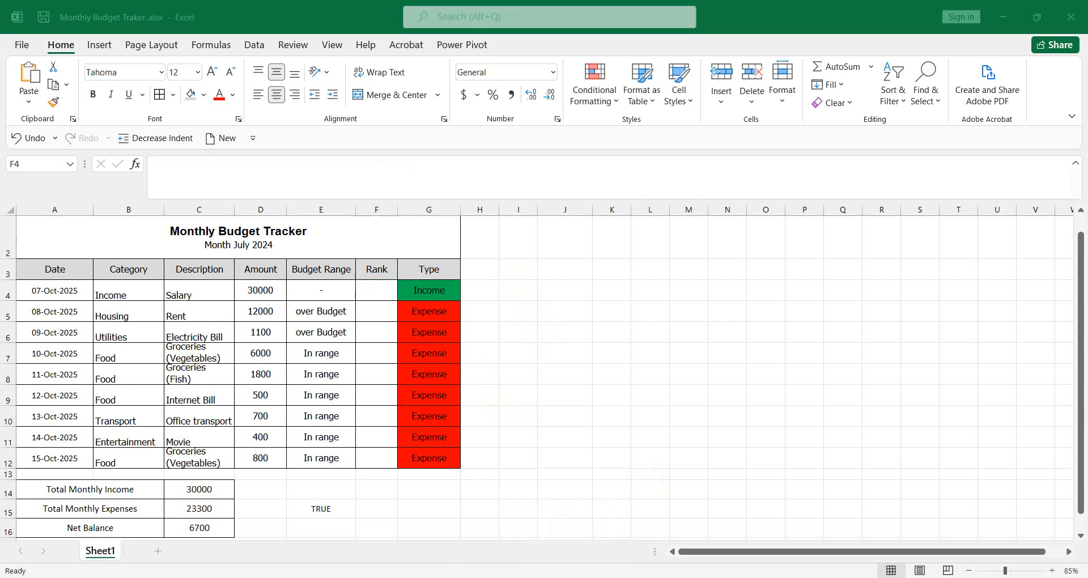
pyautogui.click(515, 535)
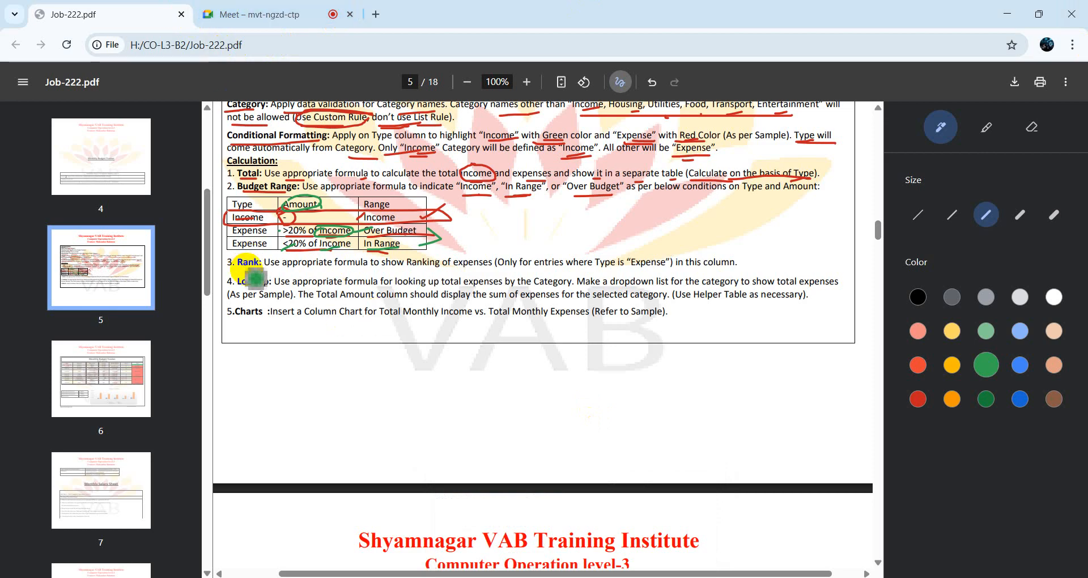
pyautogui.moveTo(270, 268); pyautogui.dragTo(487, 271)
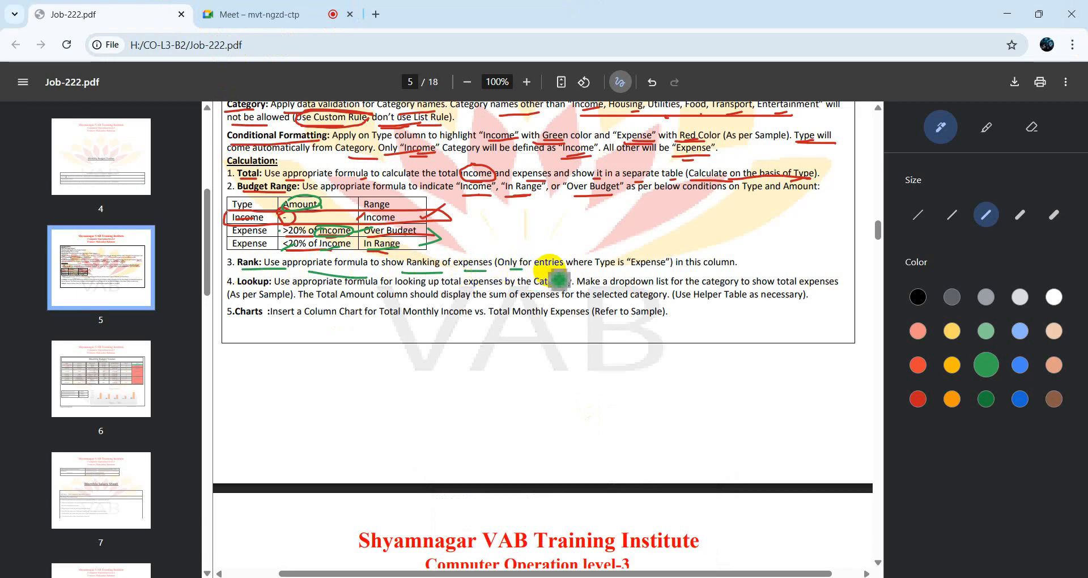
pyautogui.moveTo(550, 271)
pyautogui.mouseDown()
pyautogui.moveTo(689, 271)
pyautogui.moveTo(677, 261)
pyautogui.moveTo(745, 272)
pyautogui.moveTo(680, 270)
pyautogui.mouseUp()
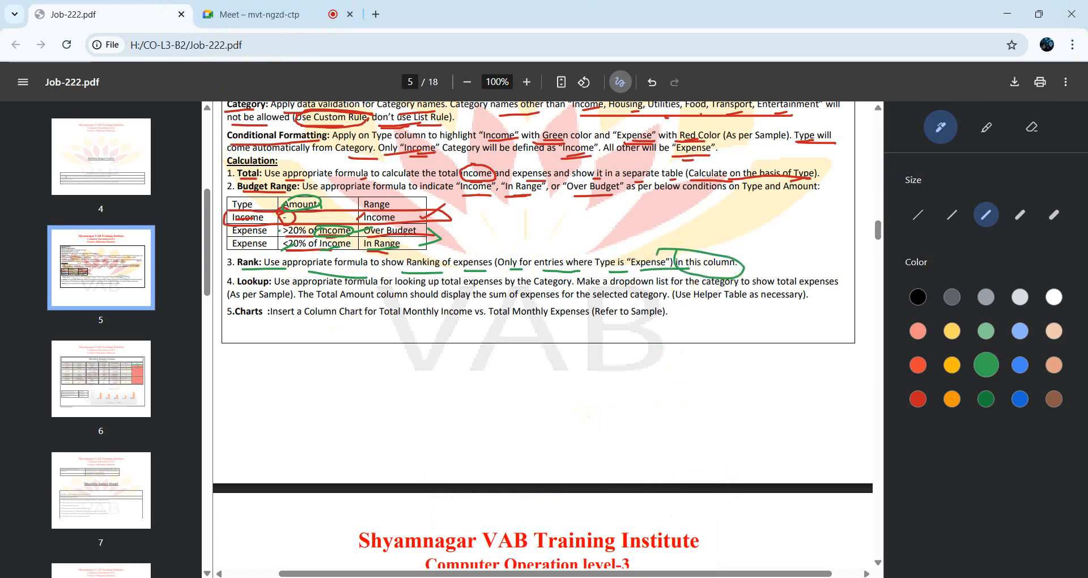
pyautogui.moveTo(544, 575)
pyautogui.click(517, 538)
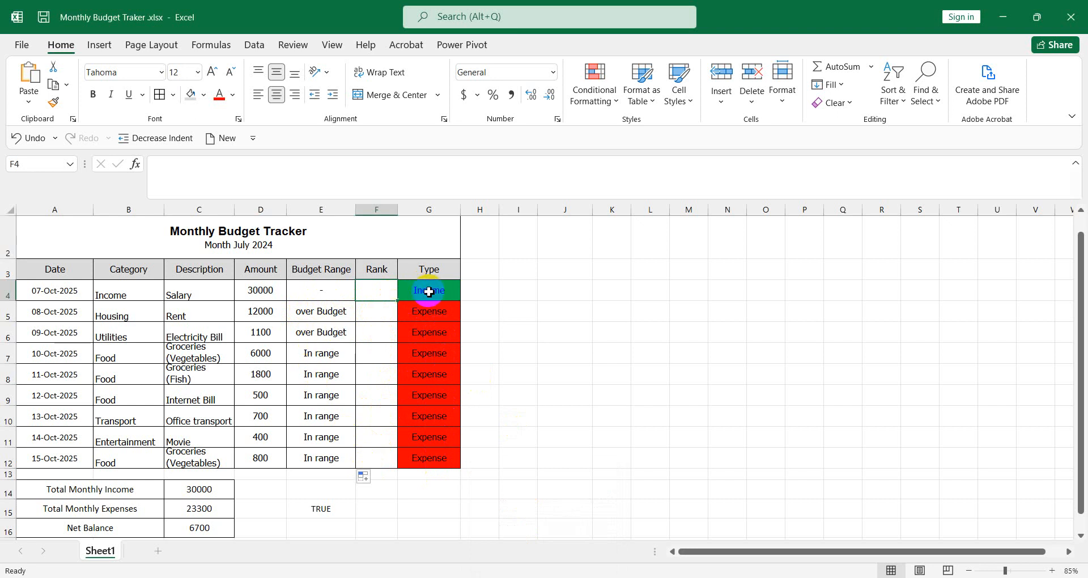
# Copy =IF(G4="Income","-" from E4's formula, and circle "Expense" and underline "Ranking of expenses" in Job-222.pdf.
pyautogui.click(334, 290)
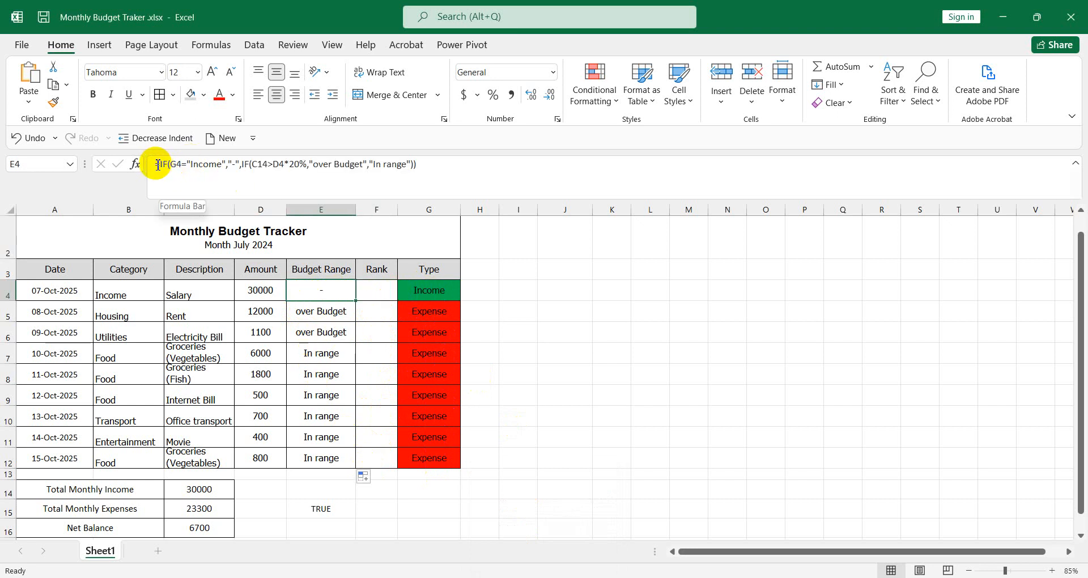
pyautogui.moveTo(155, 164); pyautogui.dragTo(241, 170)
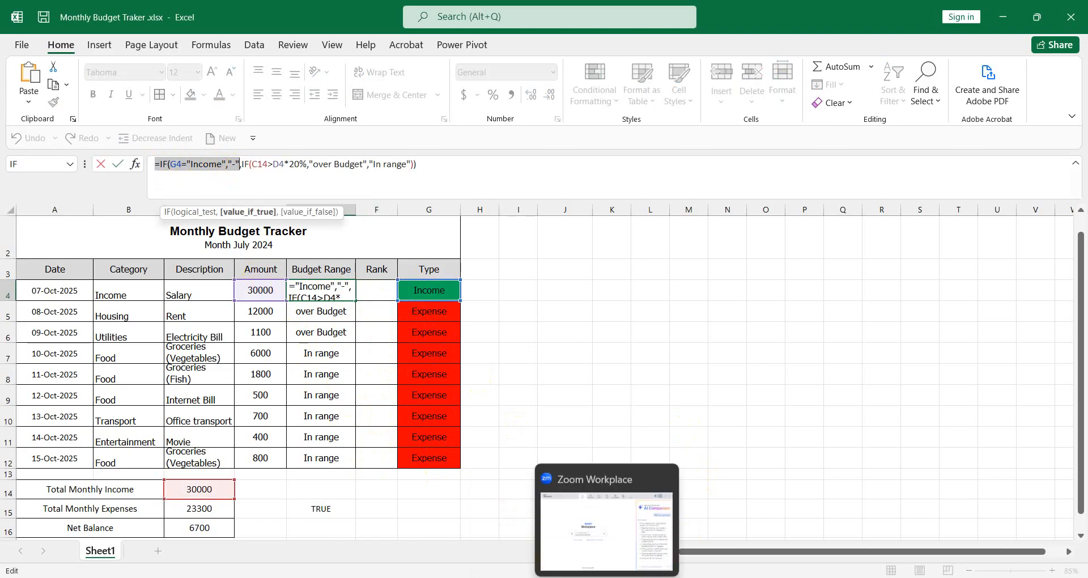
pyautogui.click(574, 577)
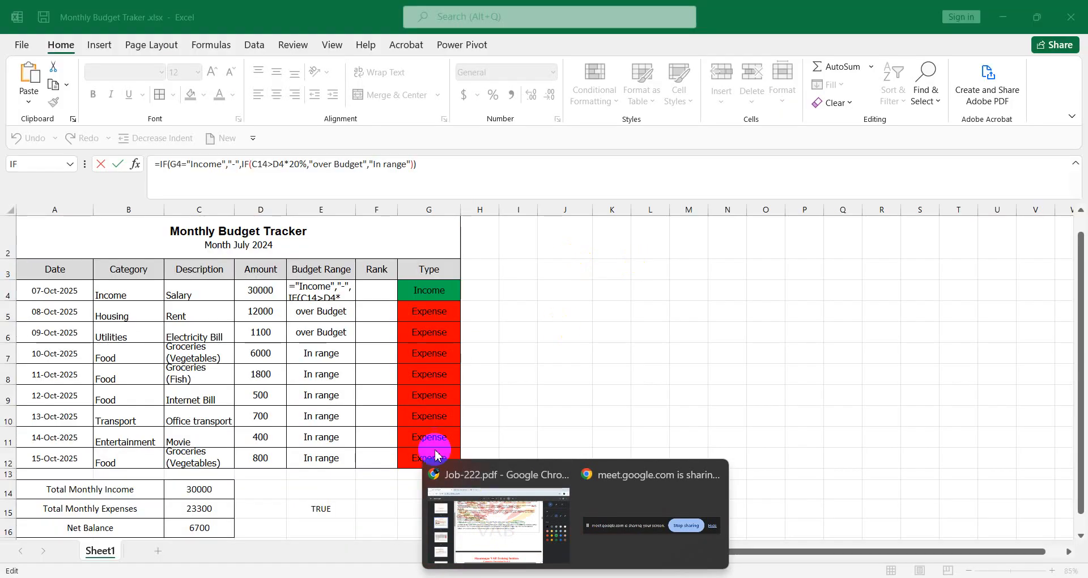
pyautogui.click(521, 558)
pyautogui.moveTo(674, 249)
pyautogui.mouseDown()
pyautogui.moveTo(697, 260)
pyautogui.moveTo(623, 261)
pyautogui.moveTo(632, 249)
pyautogui.moveTo(676, 267)
pyautogui.mouseUp()
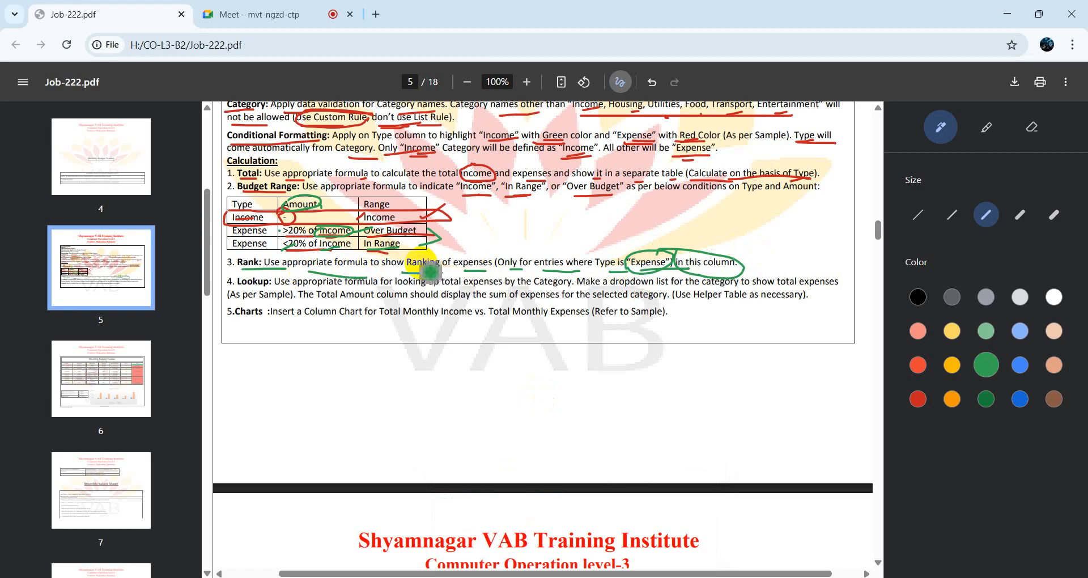
pyautogui.moveTo(406, 266); pyautogui.dragTo(491, 267)
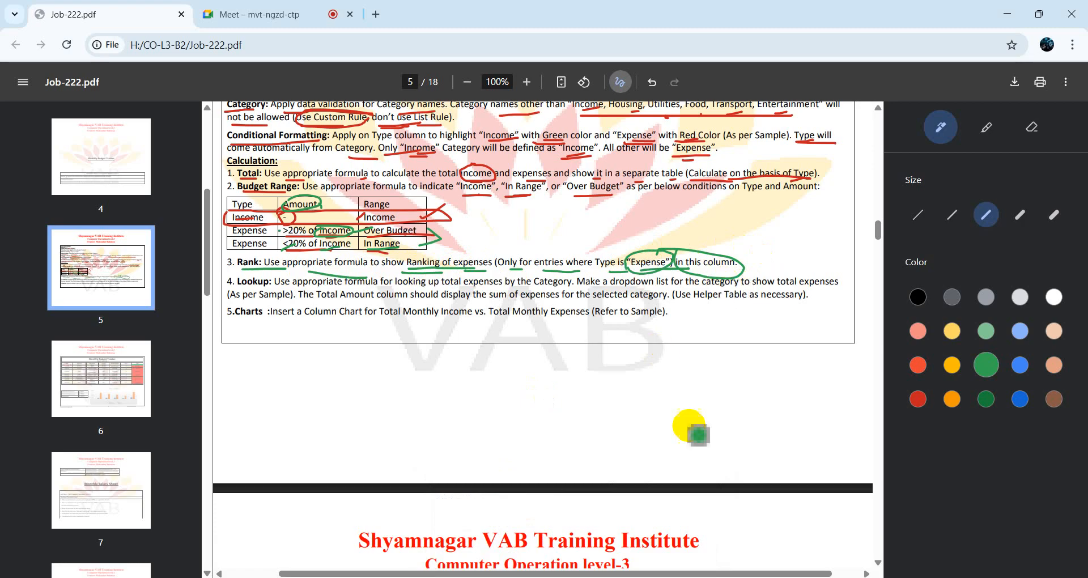
pyautogui.scroll(-6, 708, 436)
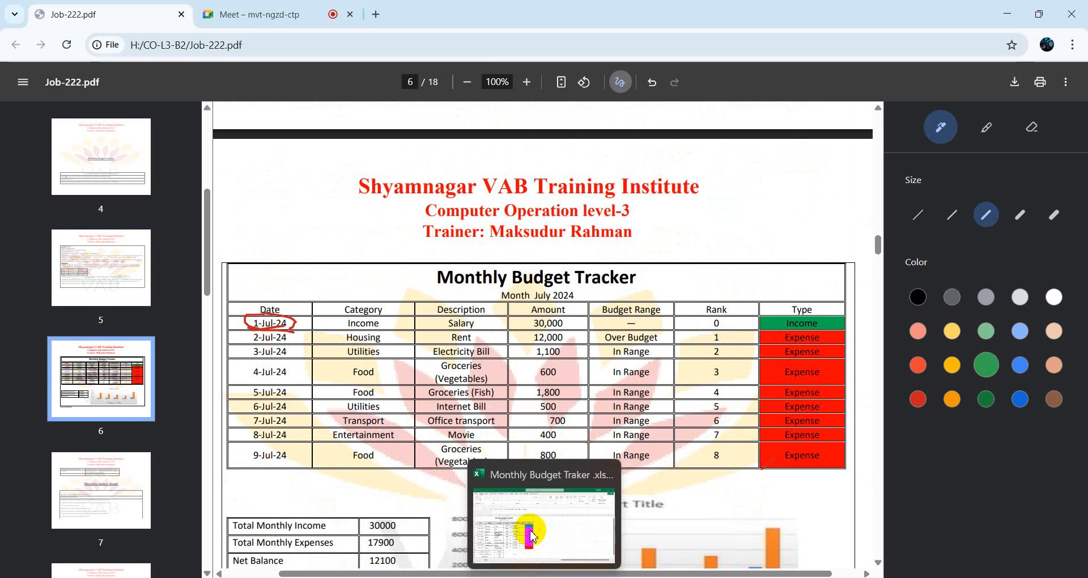
pyautogui.click(514, 517)
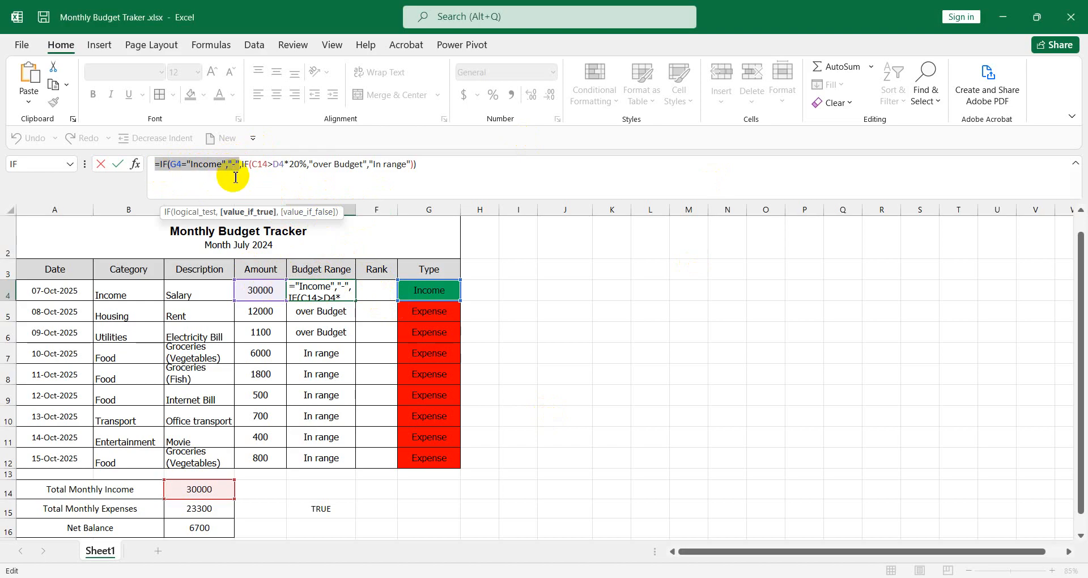
# Start the Rank formula in F4 with the copied Income test and change its true result to "0".
pyautogui.press('Return')
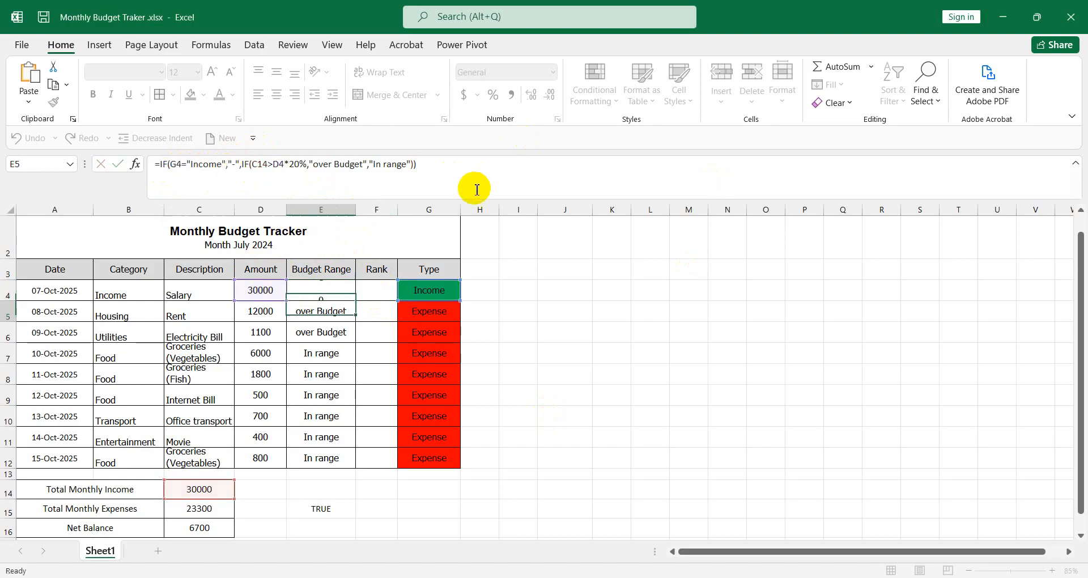
pyautogui.click(371, 288)
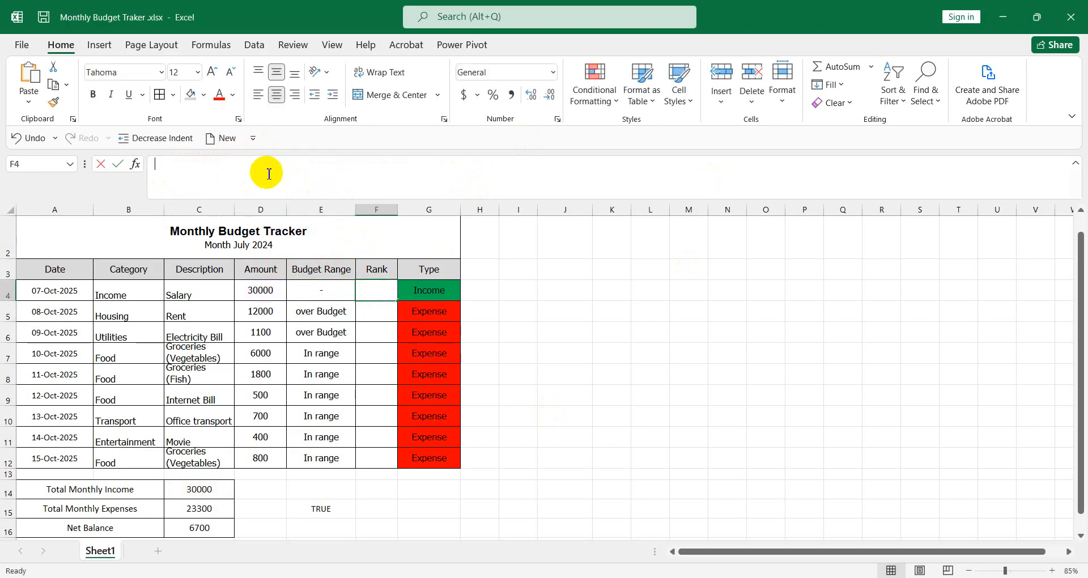
pyautogui.click(269, 174)
pyautogui.write('=IF(G4="Income","-"')
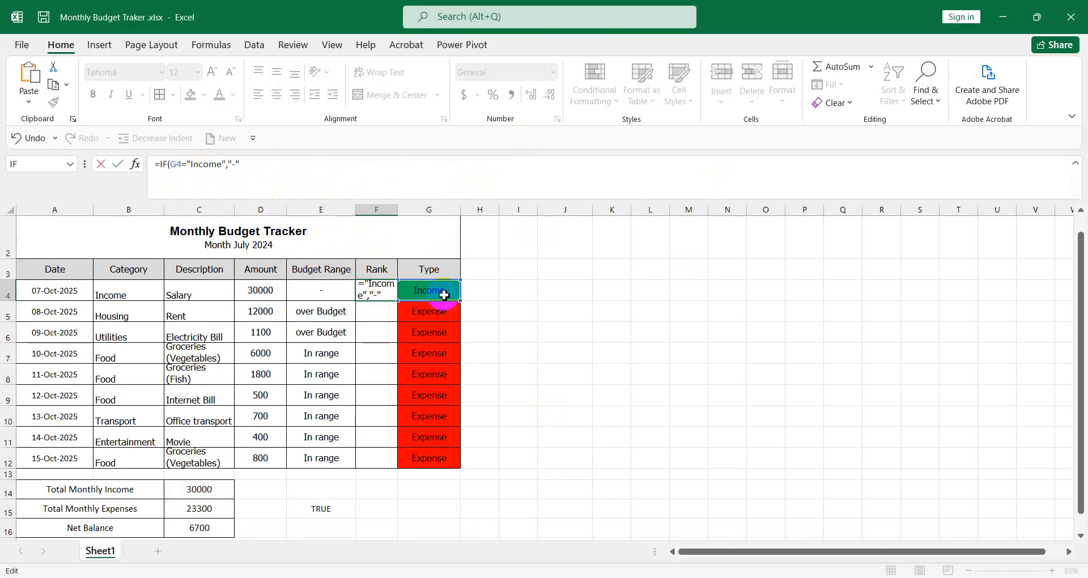
pyautogui.click(237, 165)
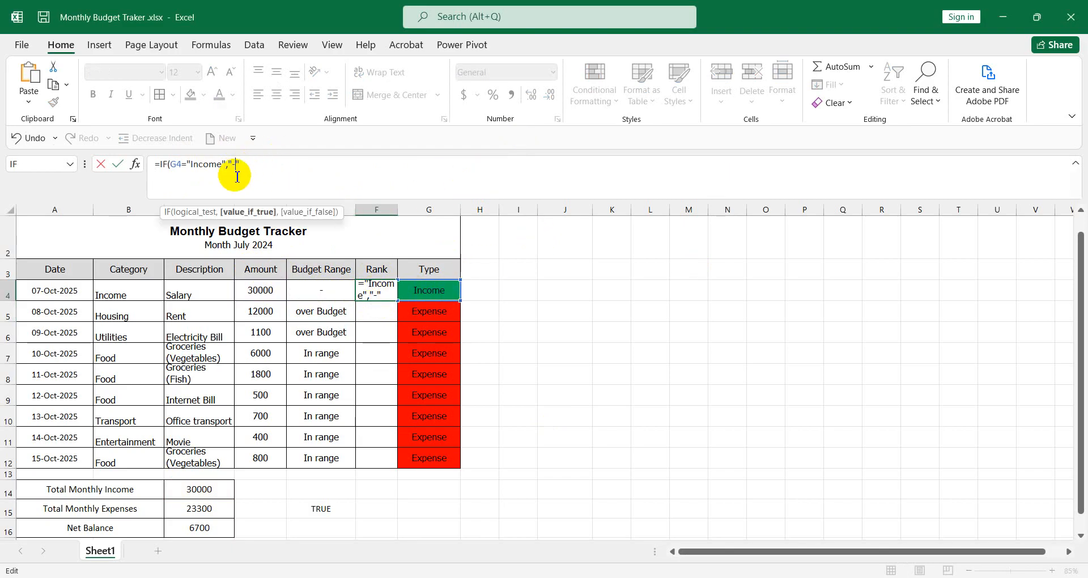
pyautogui.write('0')
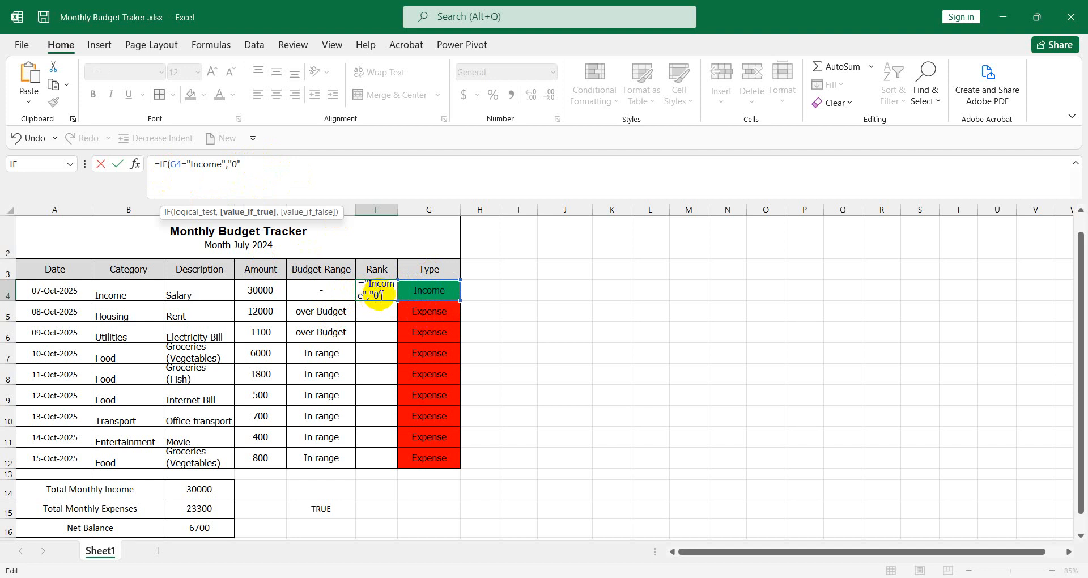
# Begin a RANK function as the false result of F4's IF and check the Rank instruction in Job-222.pdf.
pyautogui.click(267, 173)
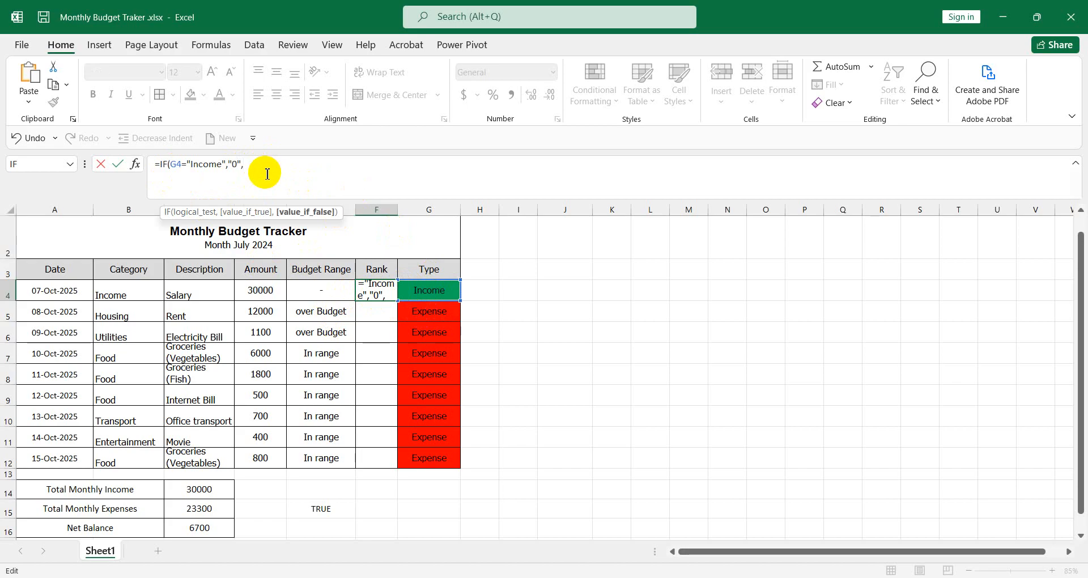
pyautogui.write('r')
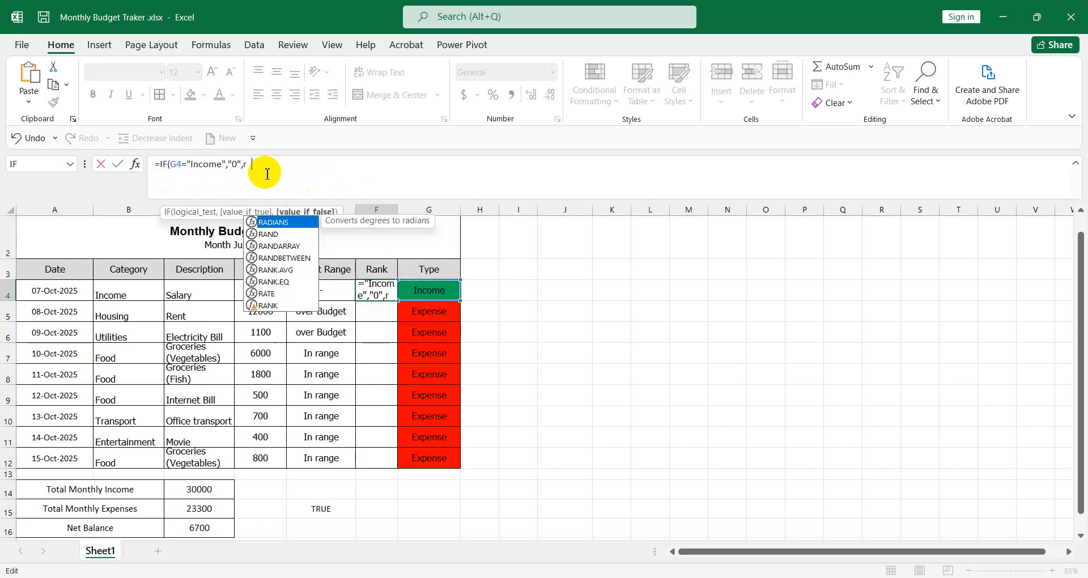
pyautogui.write('ank')
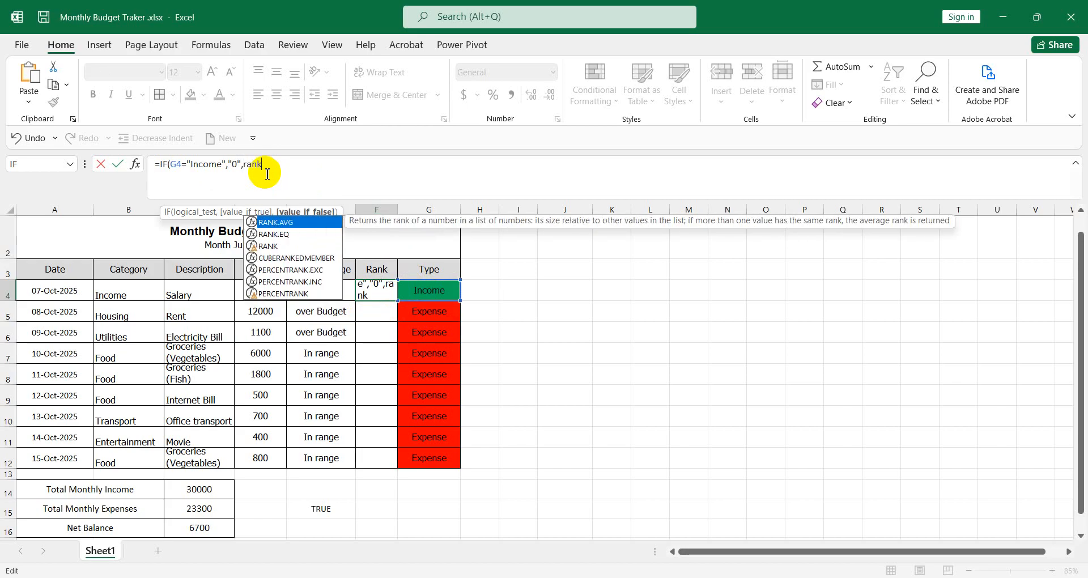
pyautogui.write('(')
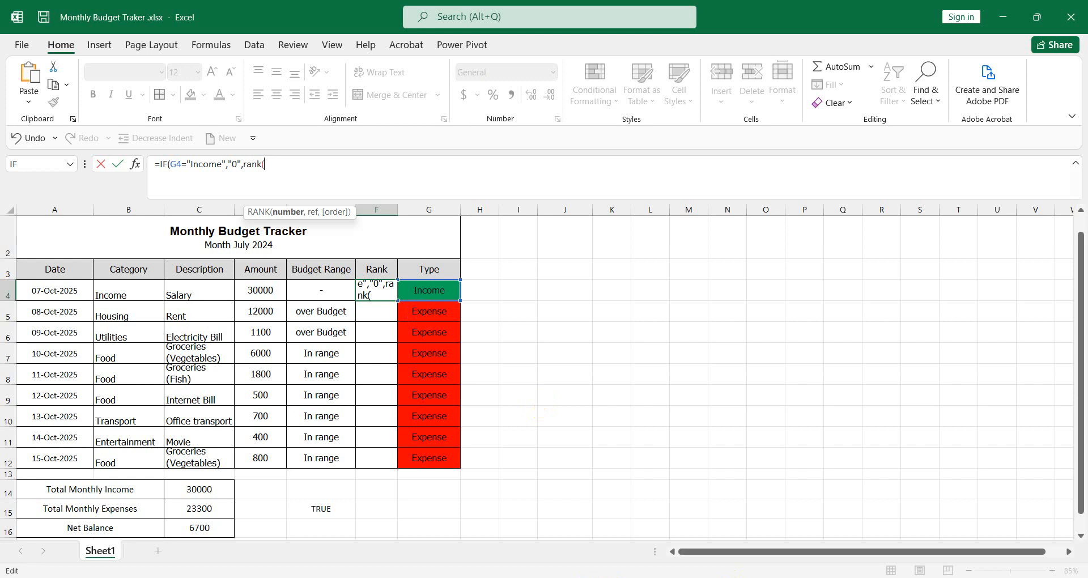
pyautogui.click(504, 527)
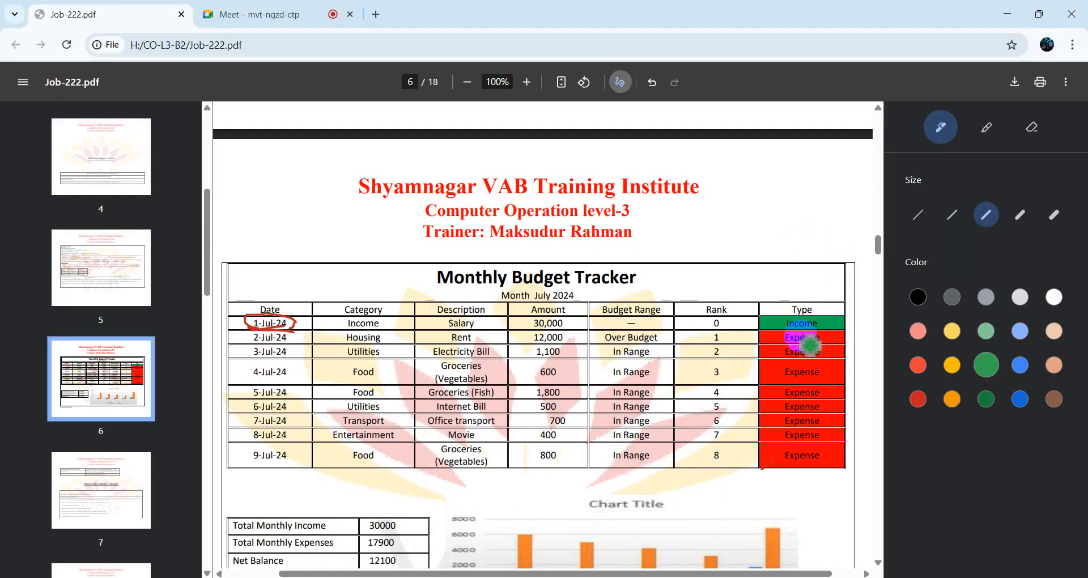
pyautogui.scroll(8, 598, 286)
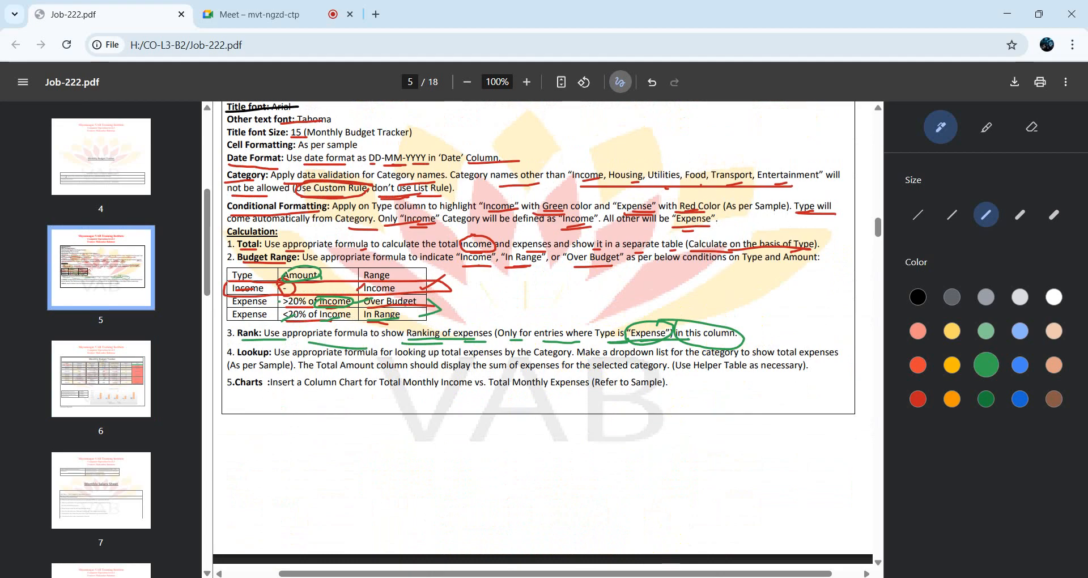
pyautogui.click(507, 520)
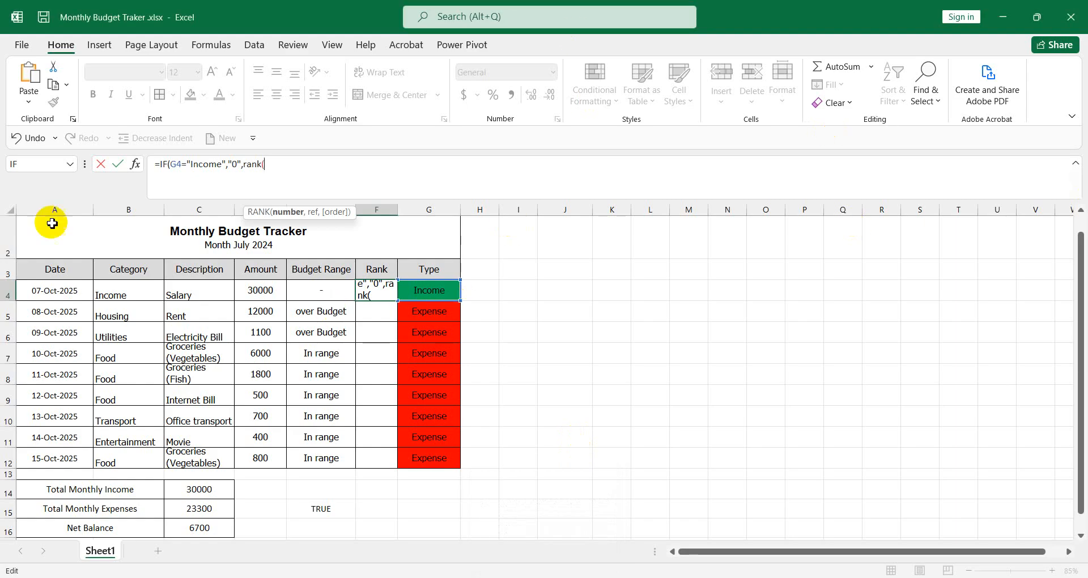
# Give RANK the number D5 and the absolute reference range $D$5:$D$12 in F4's formula.
pyautogui.click(263, 312)
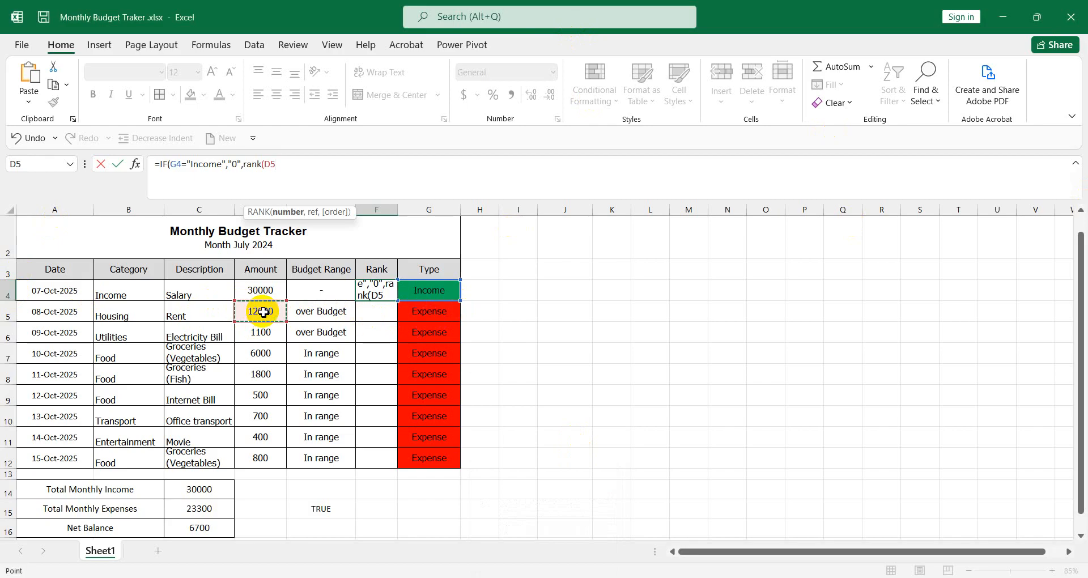
pyautogui.write(',')
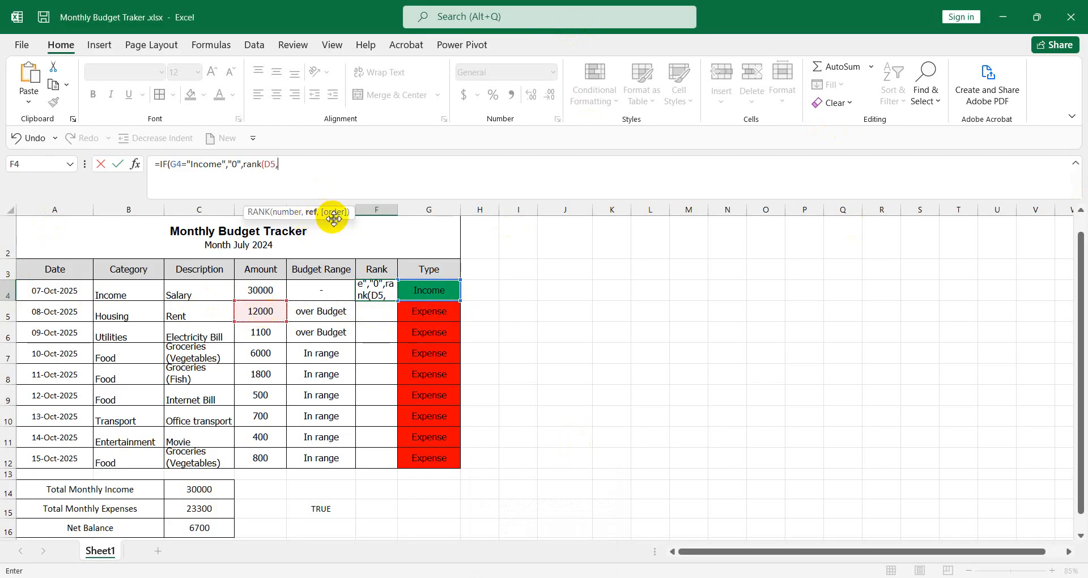
pyautogui.write(',')
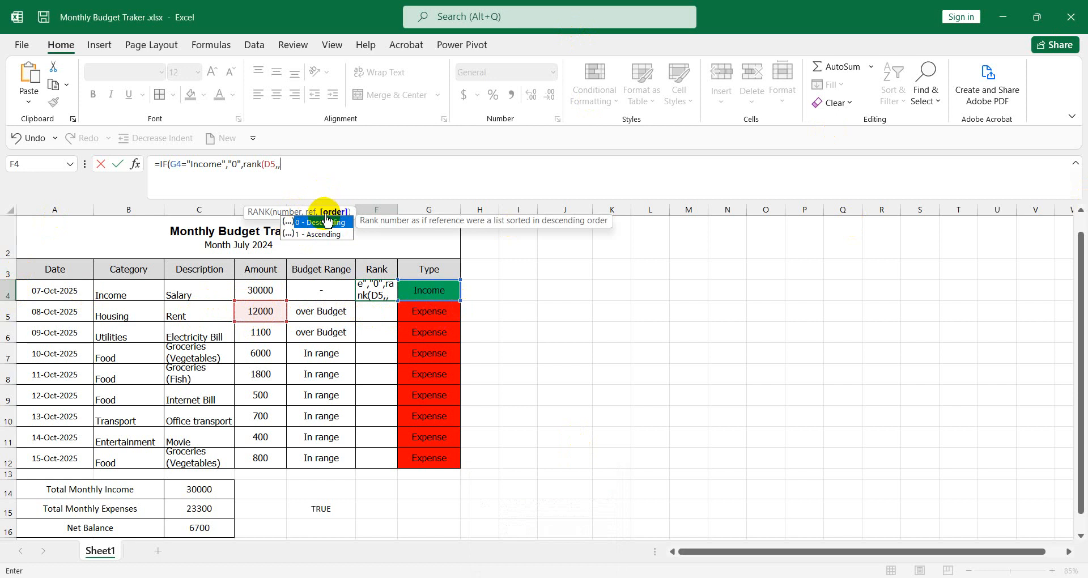
pyautogui.press('BackSpace')
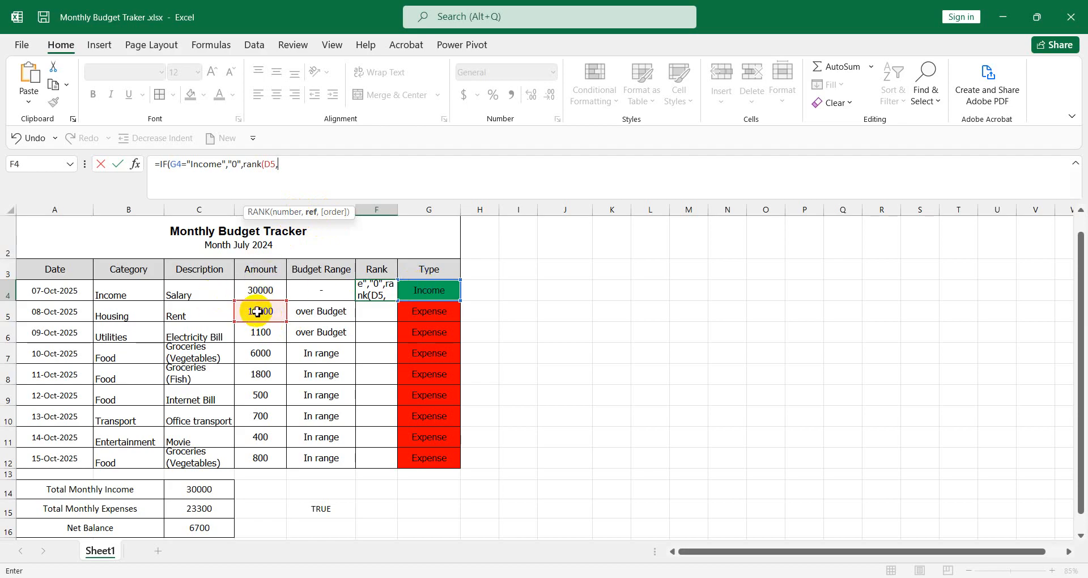
pyautogui.moveTo(257, 311); pyautogui.dragTo(264, 460)
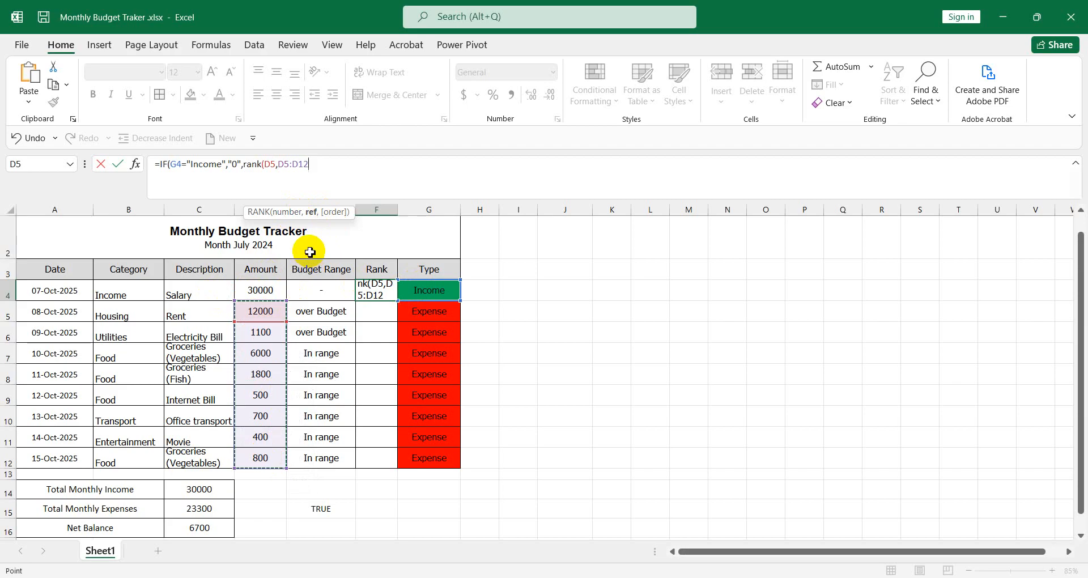
pyautogui.press('F4')
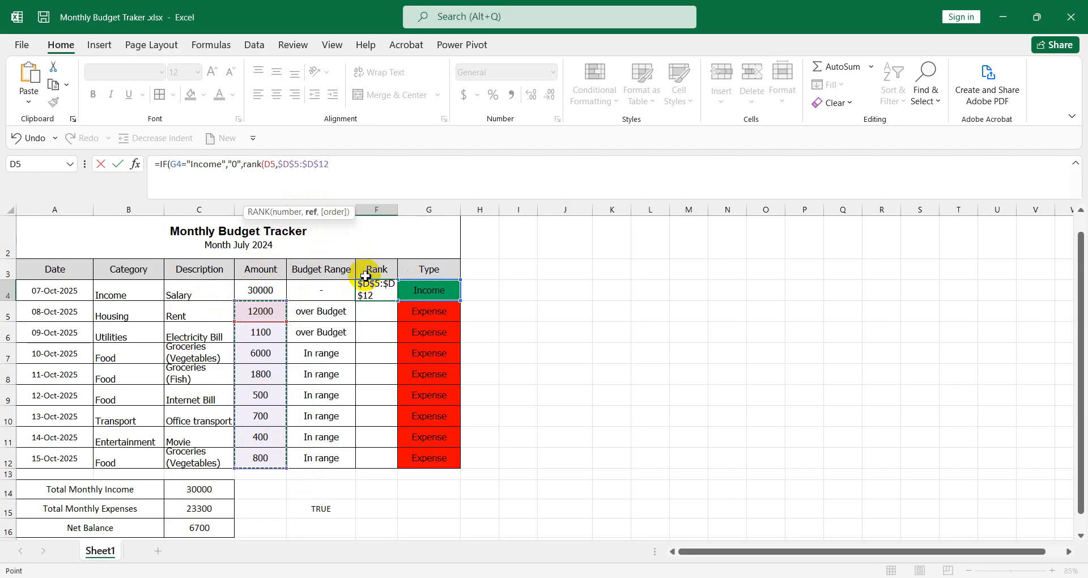
# Set RANK's order to 0 for descending, enter the formula with Excel's suggested closing-bracket correction, and reselect F4.
pyautogui.write(',0')
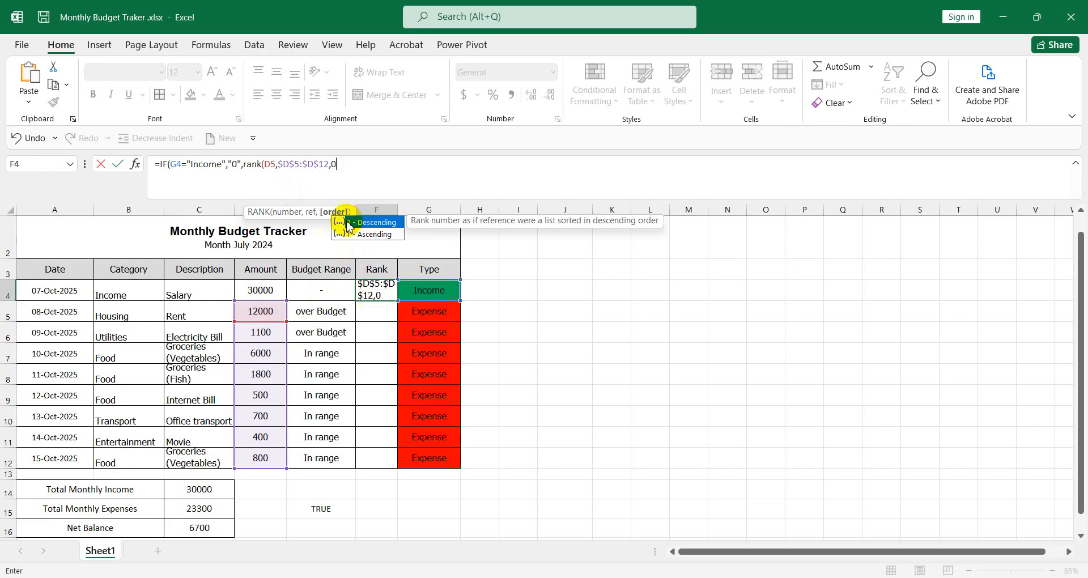
pyautogui.write(')')
pyautogui.press('Return')
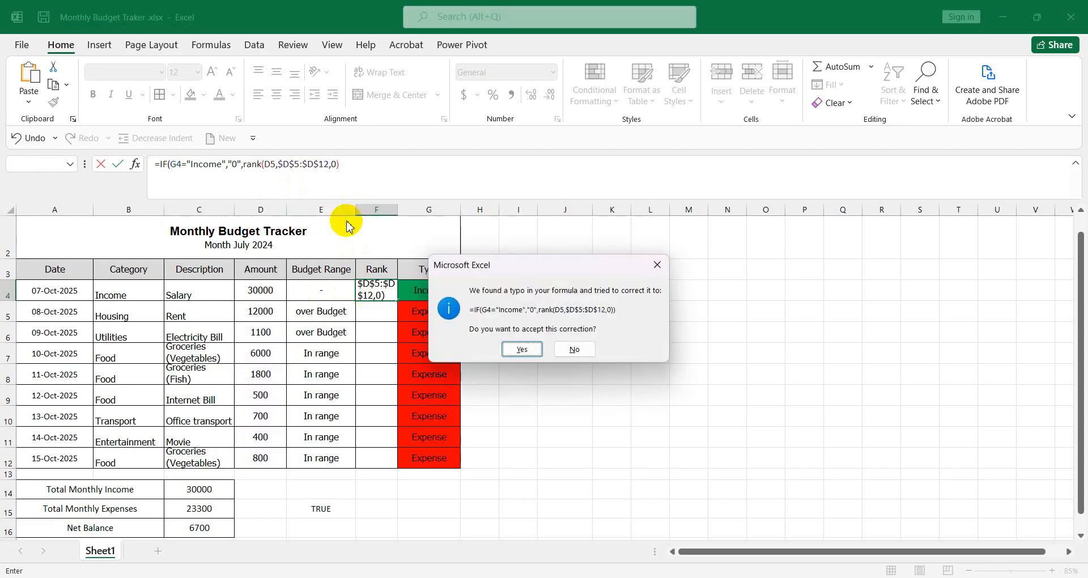
pyautogui.press('Return')
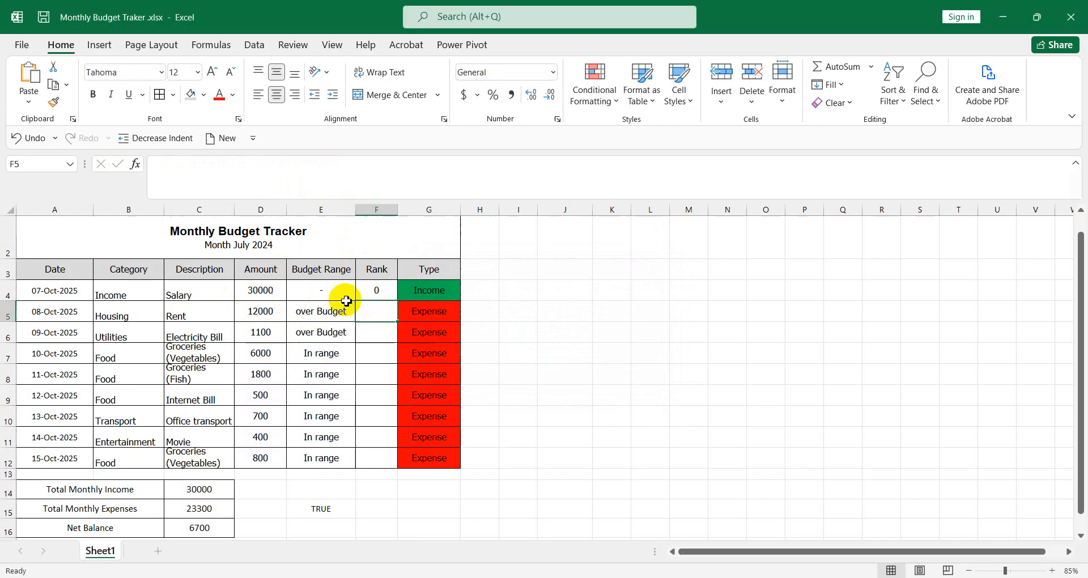
pyautogui.click(378, 291)
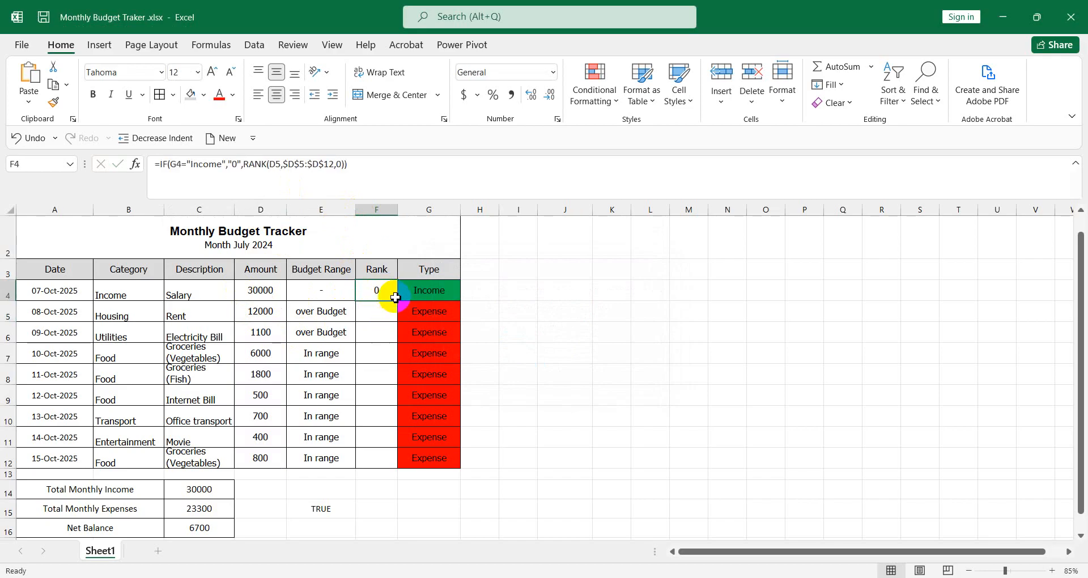
# Fill F4's Rank formula down to F12, undo and repeat the fill, and ignore the error flagged in F12.
pyautogui.moveTo(398, 301); pyautogui.dragTo(399, 463)
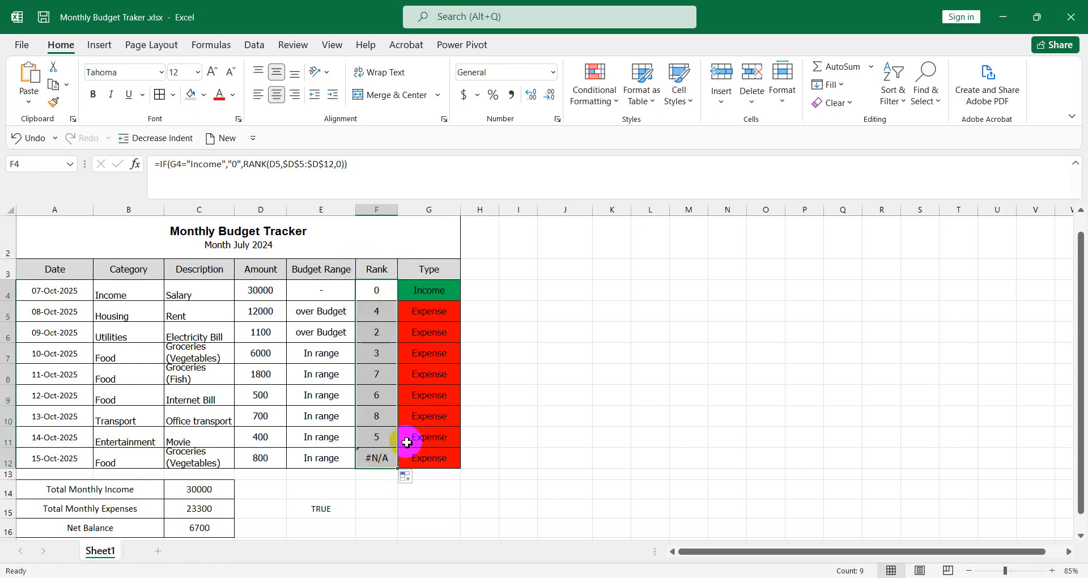
pyautogui.hotkey('ctrl', 'z')
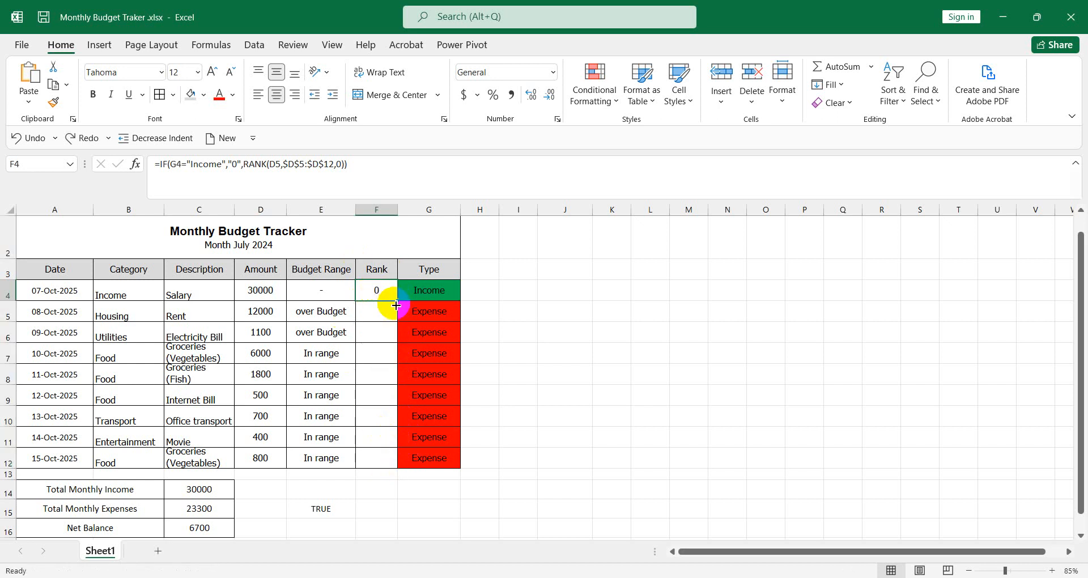
pyautogui.moveTo(397, 300); pyautogui.dragTo(391, 460)
pyautogui.click(379, 458)
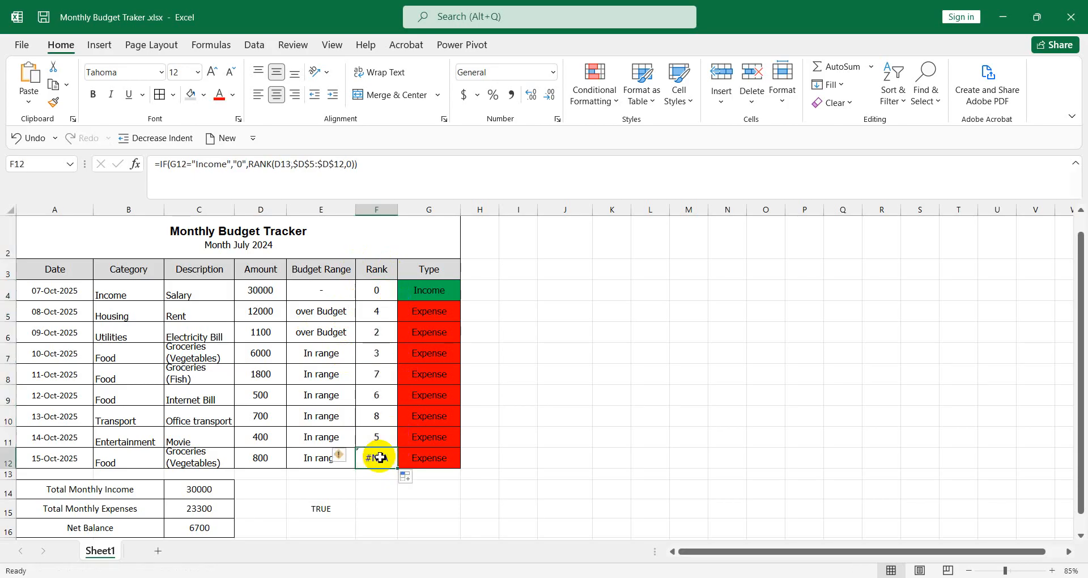
pyautogui.click(348, 459)
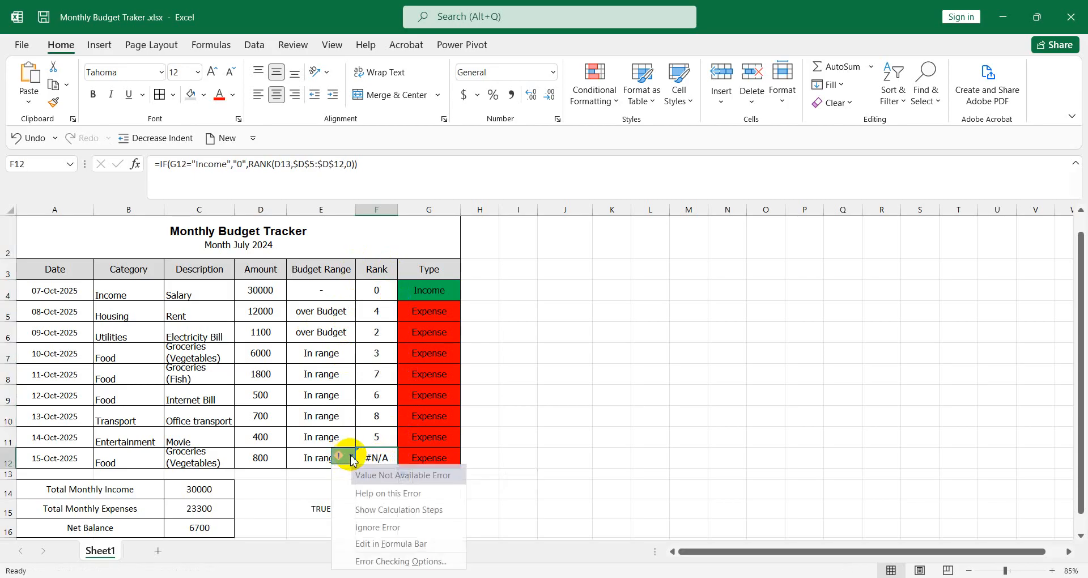
pyautogui.click(377, 528)
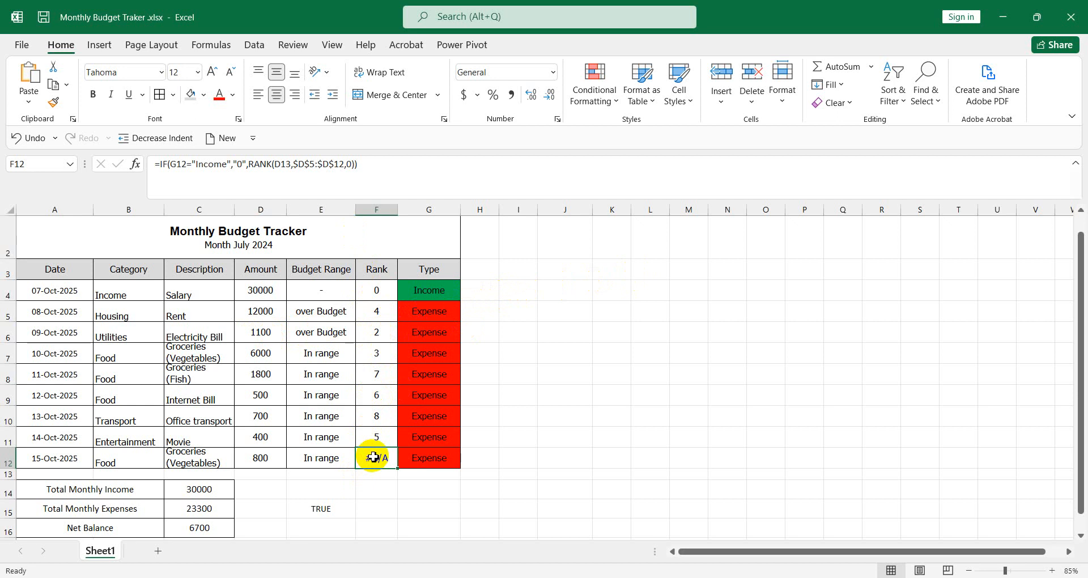
# Change RANK's order in F4 to 1 for ascending and refill the formula down to F12.
pyautogui.click(377, 291)
pyautogui.doubleClick(340, 164)
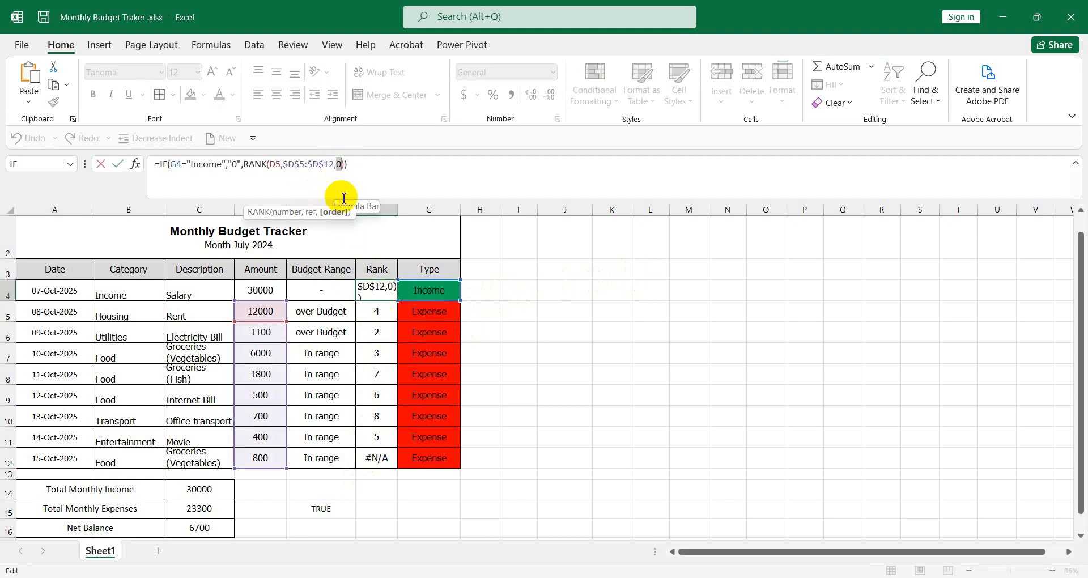
pyautogui.press('BackSpace')
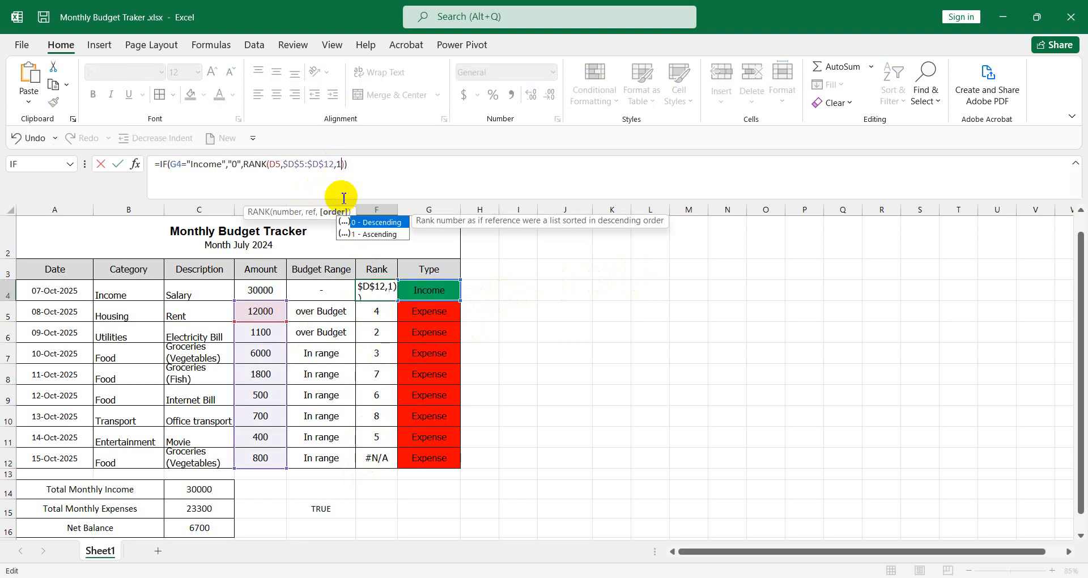
pyautogui.press('Return')
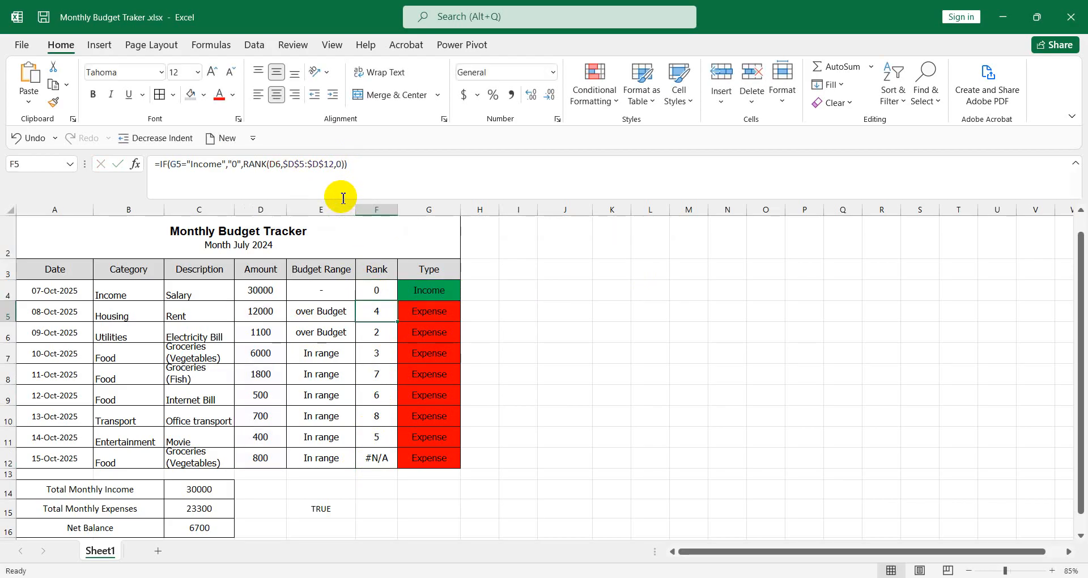
pyautogui.click(377, 289)
pyautogui.moveTo(396, 300); pyautogui.dragTo(395, 456)
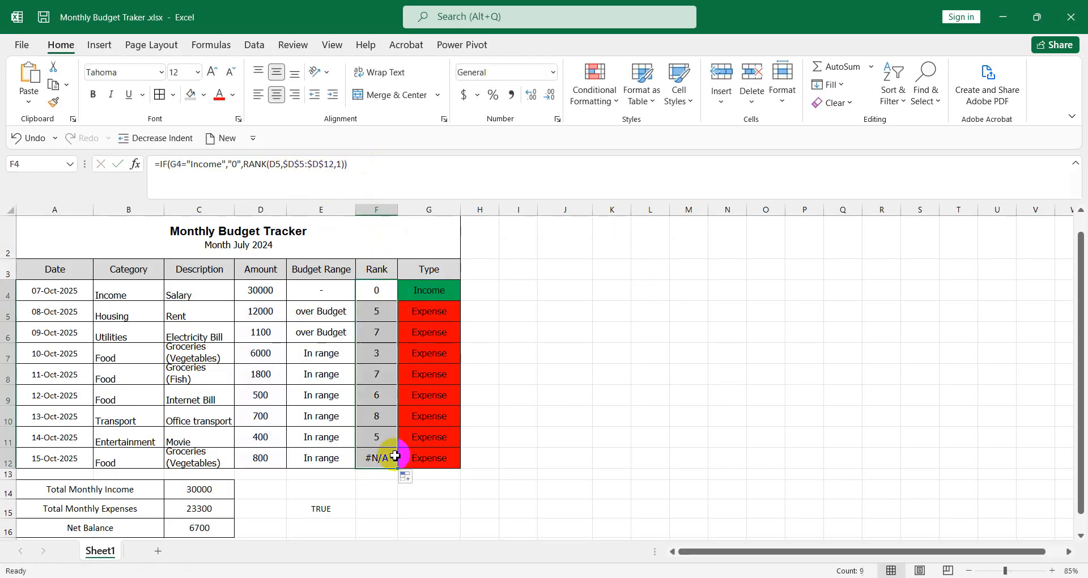
pyautogui.click(543, 371)
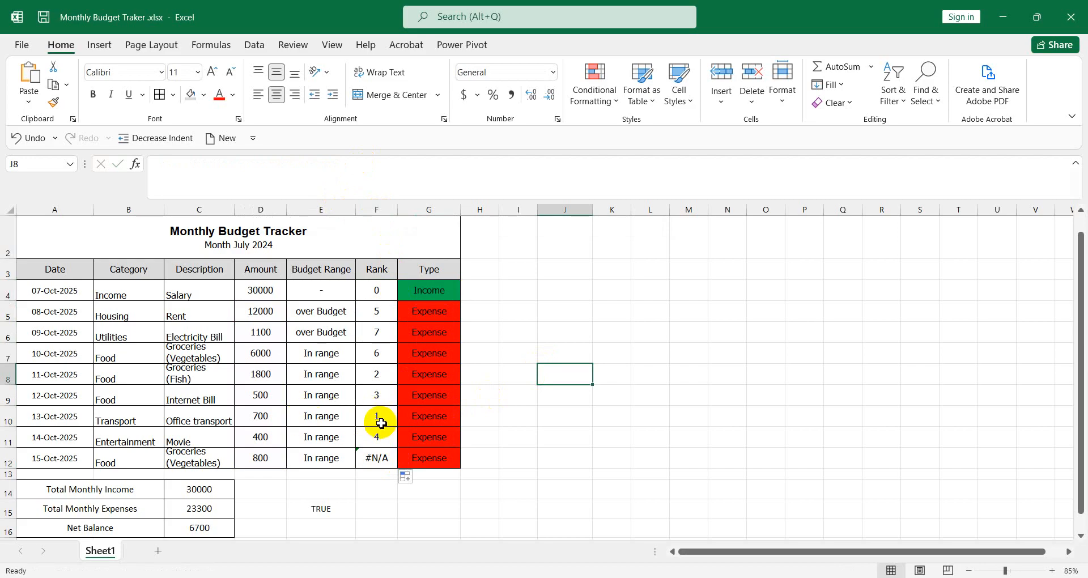
# Correct RANK's number argument in F4 to D4 and refill the formula down to F12.
pyautogui.click(380, 292)
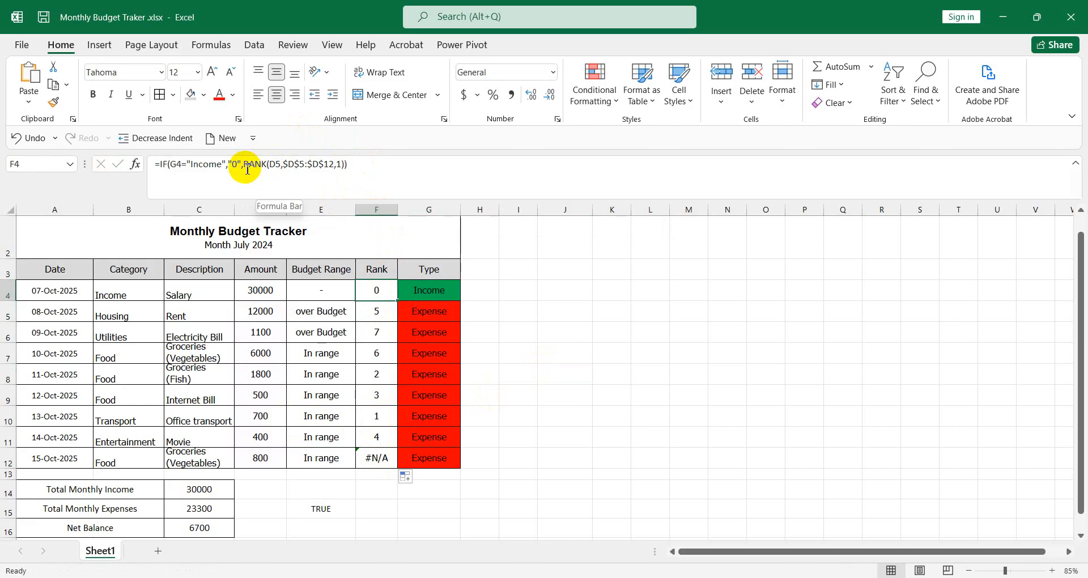
pyautogui.click(278, 166)
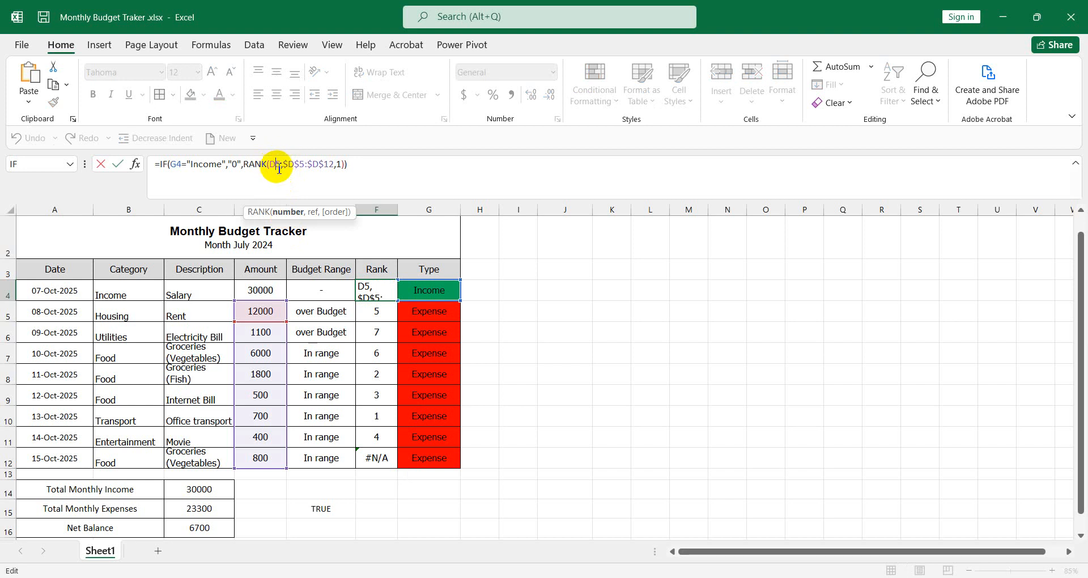
pyautogui.press('Delete')
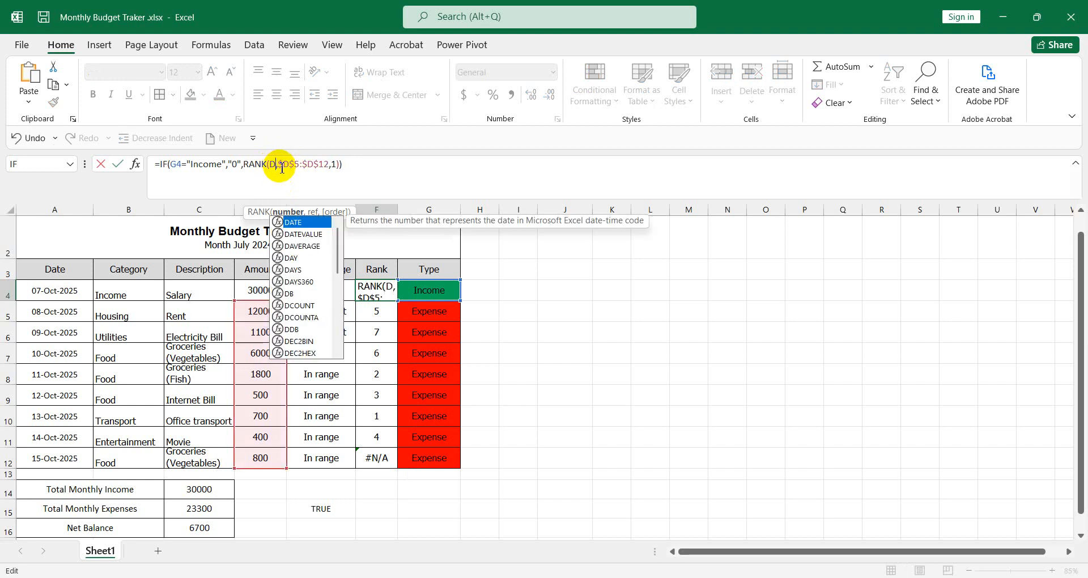
pyautogui.write('4')
pyautogui.press('Return')
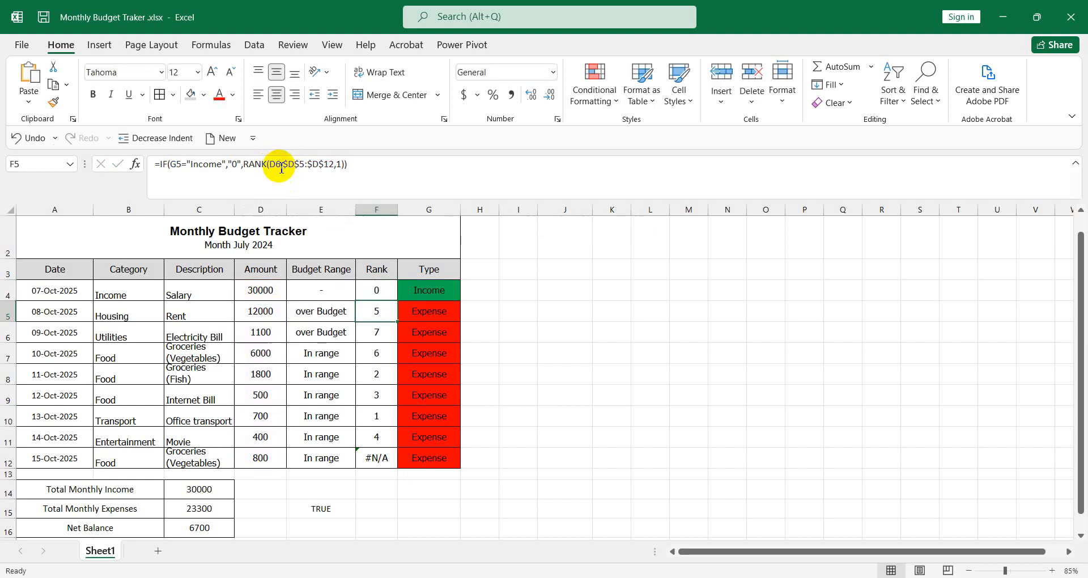
pyautogui.click(376, 290)
pyautogui.moveTo(398, 302); pyautogui.dragTo(391, 465)
pyautogui.click(585, 335)
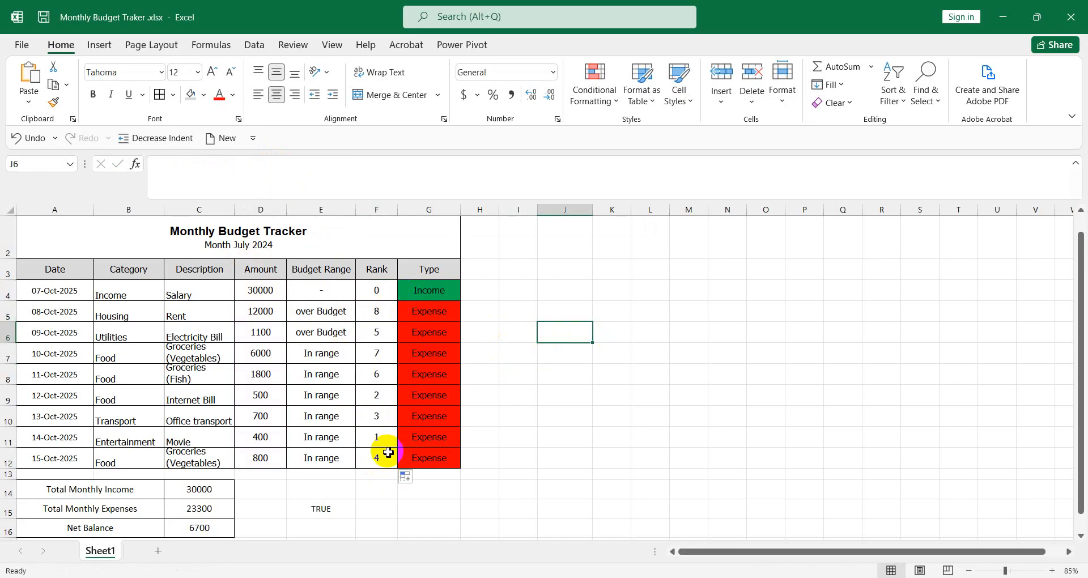
# Set RANK's order in F4 to 0 for descending and fill the formula down through F12.
pyautogui.click(372, 289)
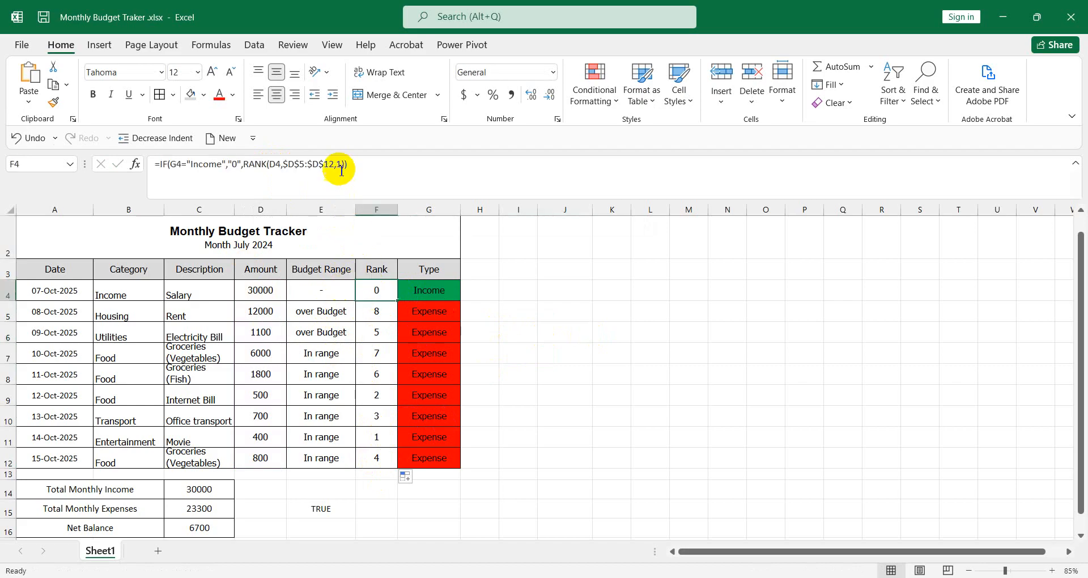
pyautogui.click(341, 165)
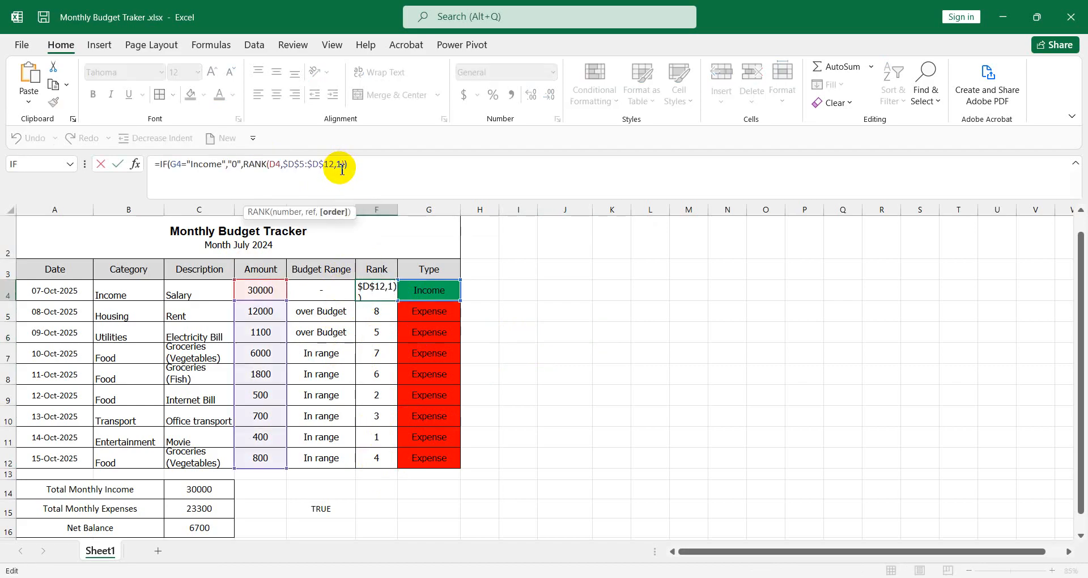
pyautogui.press('BackSpace')
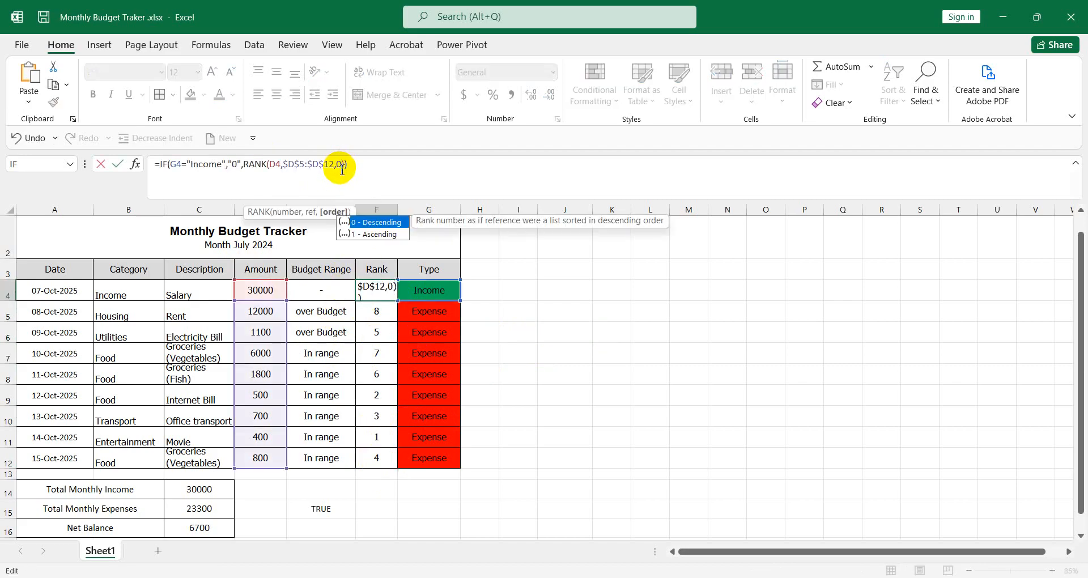
pyautogui.write('0')
pyautogui.click(368, 157)
pyautogui.press('Return')
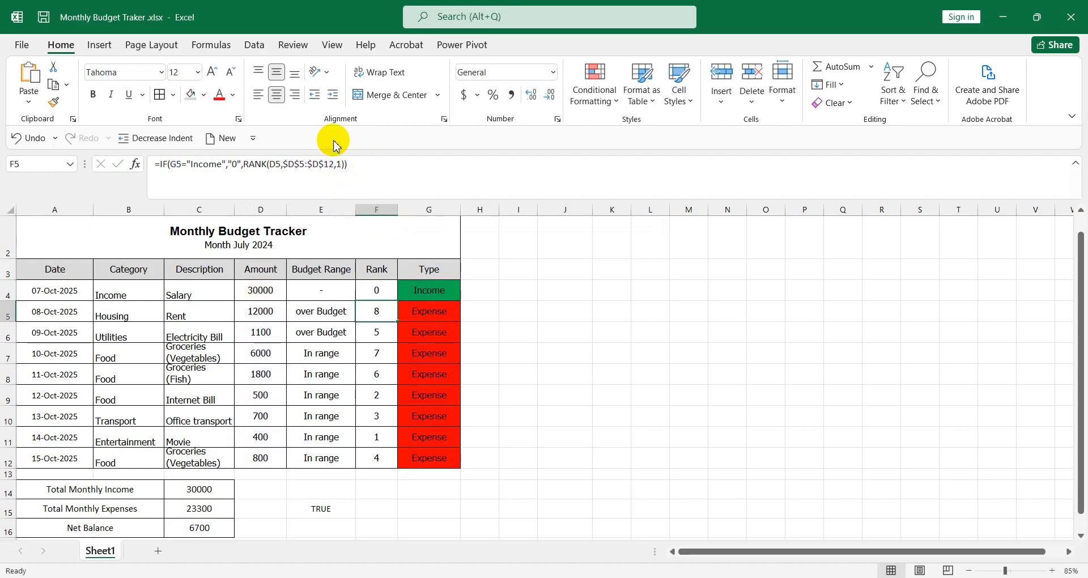
pyautogui.click(391, 293)
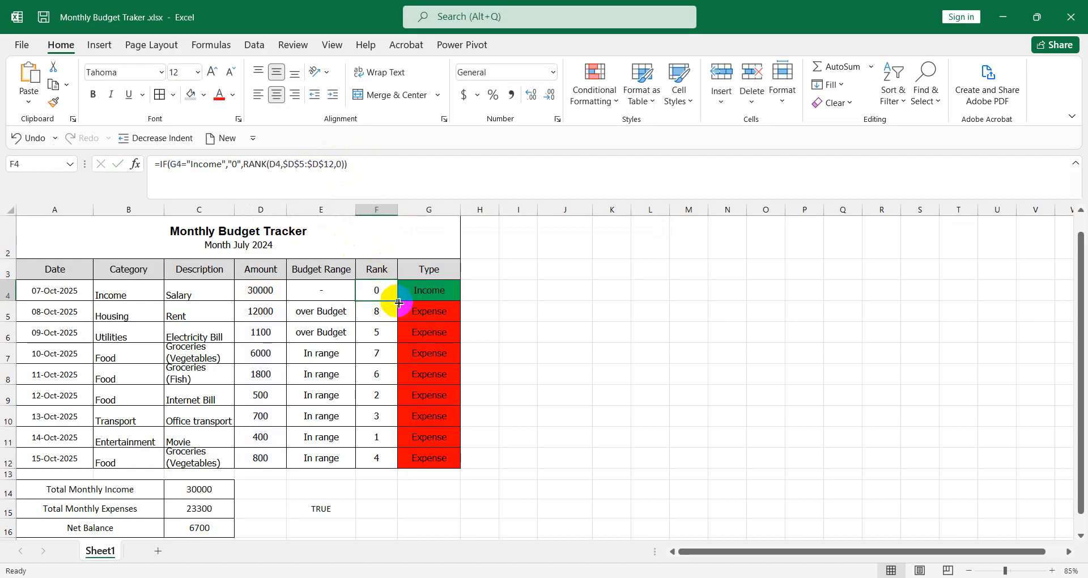
pyautogui.moveTo(399, 303); pyautogui.dragTo(390, 460)
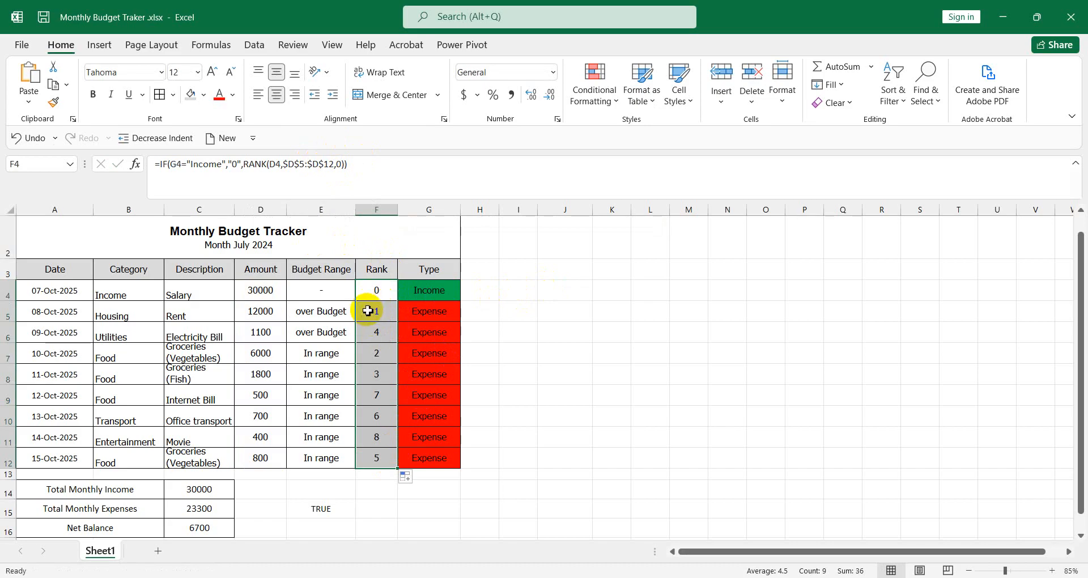
# Check the expense ranks in the Rank column against the corresponding values in the Amount column.
pyautogui.click(367, 311)
pyautogui.click(278, 311)
pyautogui.click(379, 311)
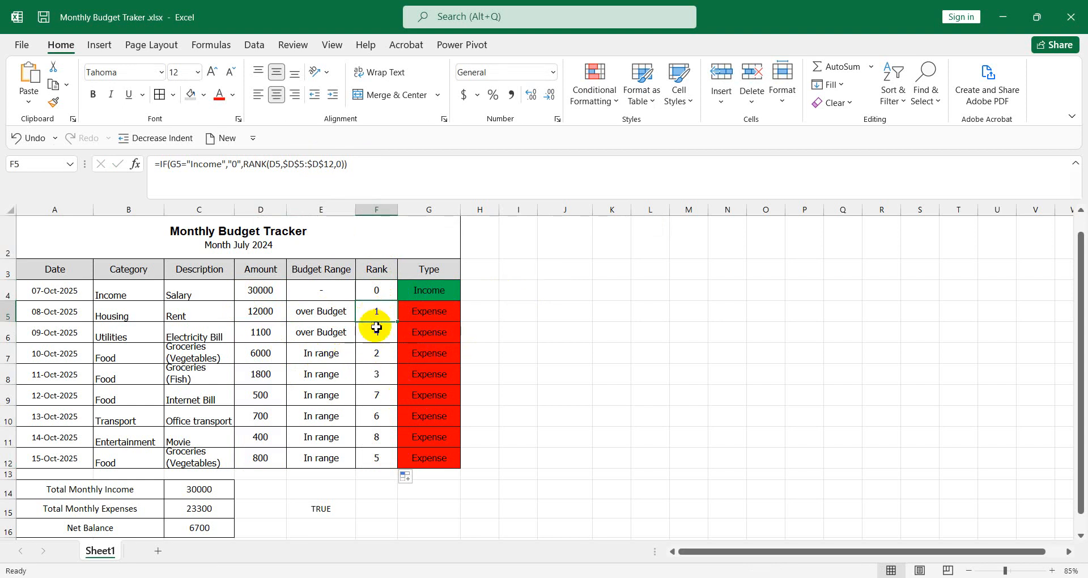
pyautogui.click(266, 315)
pyautogui.click(371, 308)
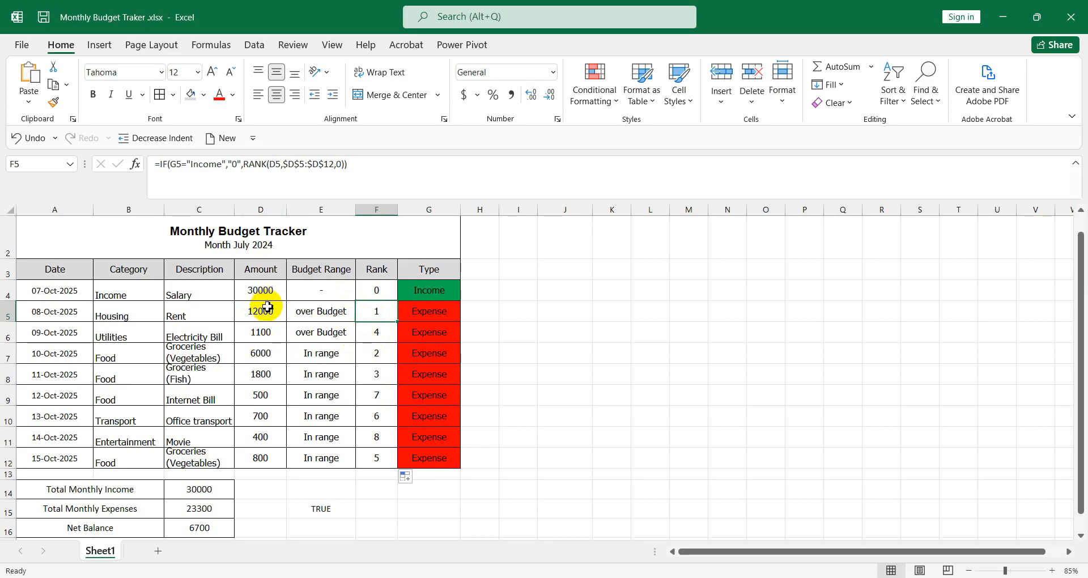
pyautogui.click(378, 350)
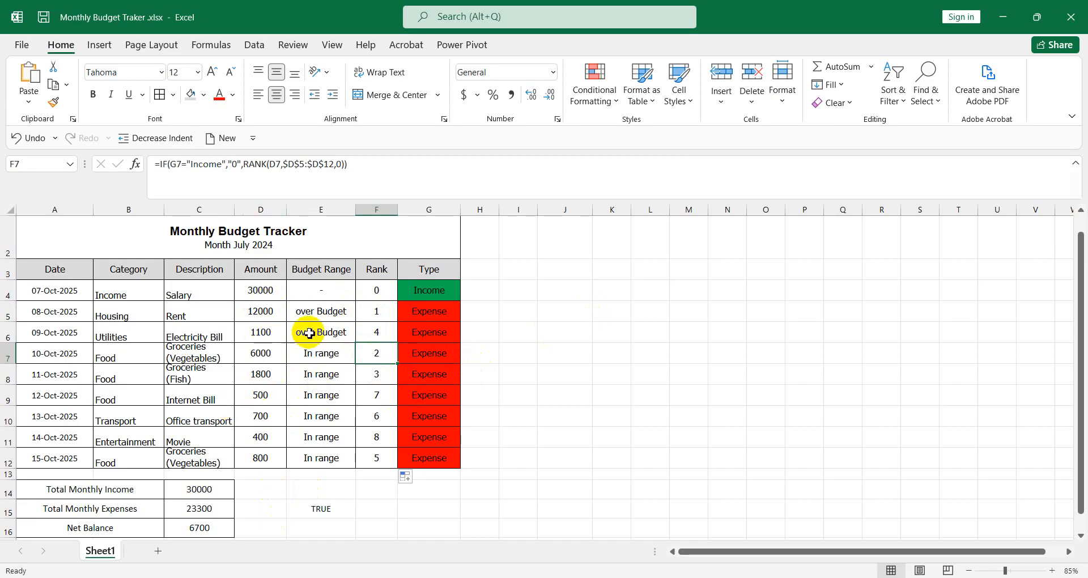
pyautogui.scroll(-1, 385, 295)
pyautogui.scroll(1, 380, 292)
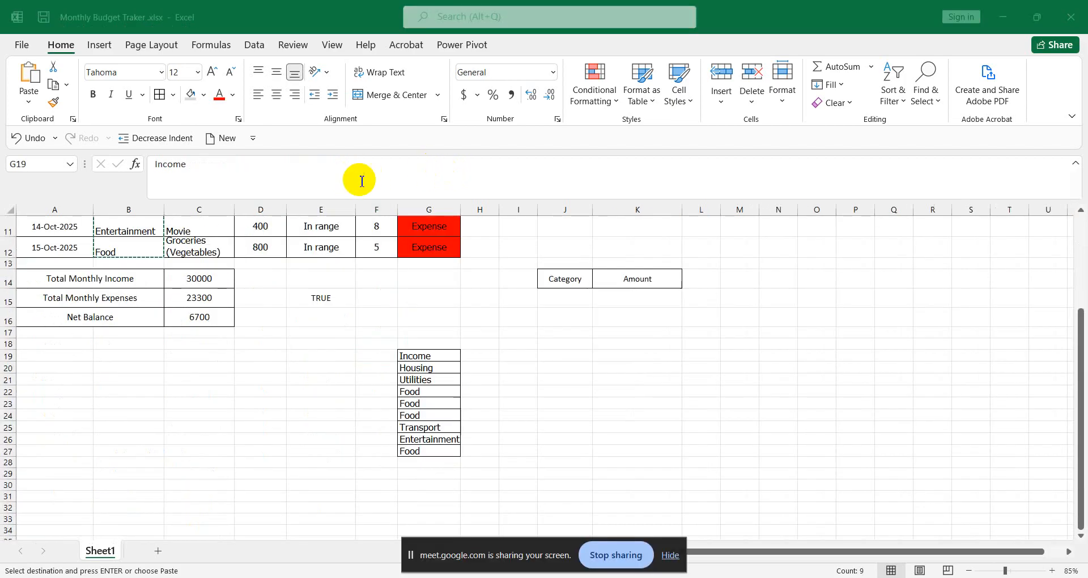
# Remove the duplicate entries from the copied category list in G19:G27, using column G without headers.
pyautogui.click(256, 43)
pyautogui.click(254, 46)
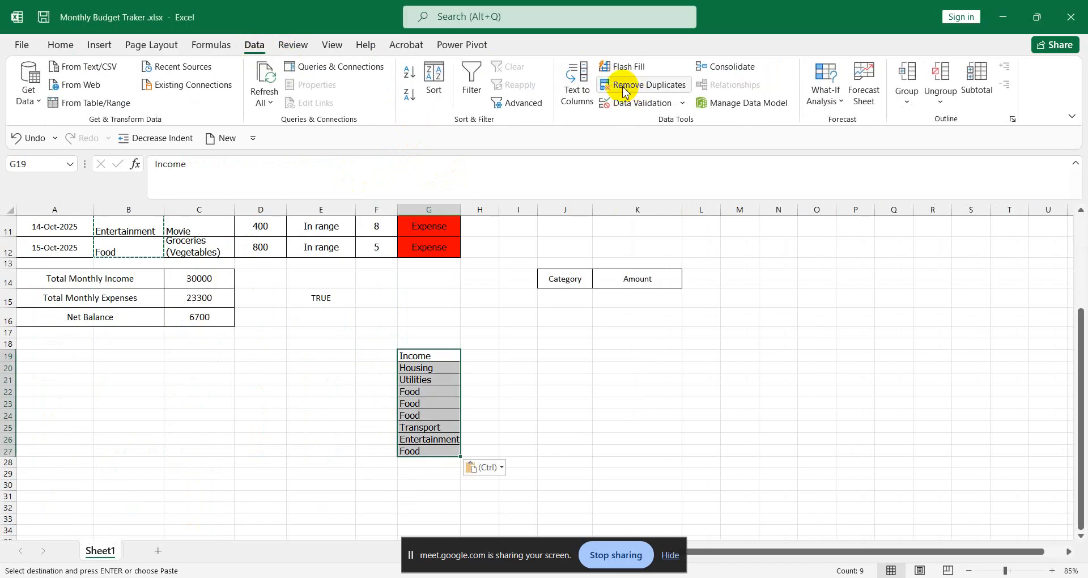
pyautogui.click(667, 86)
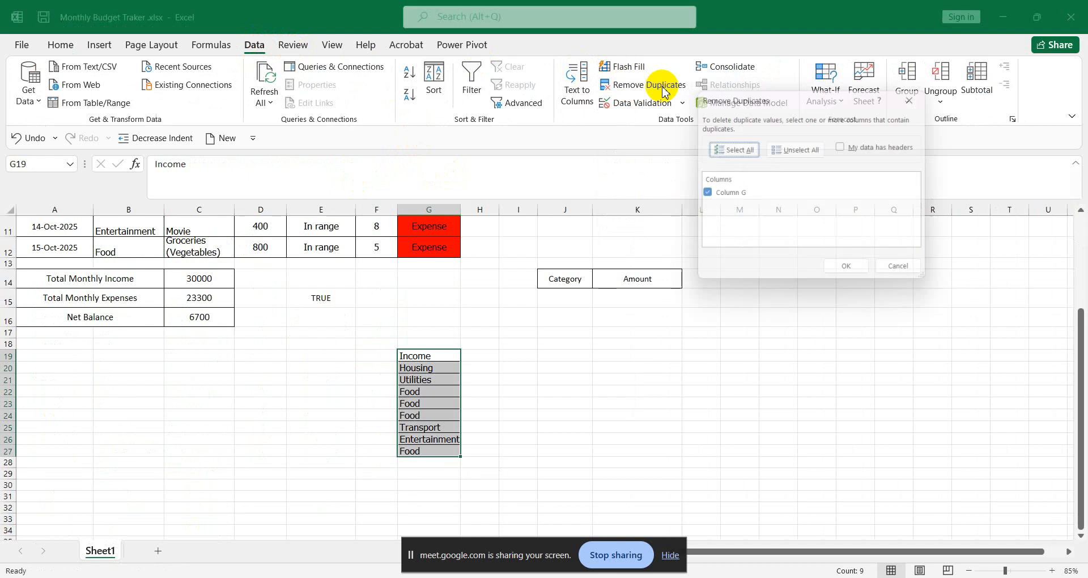
pyautogui.click(852, 275)
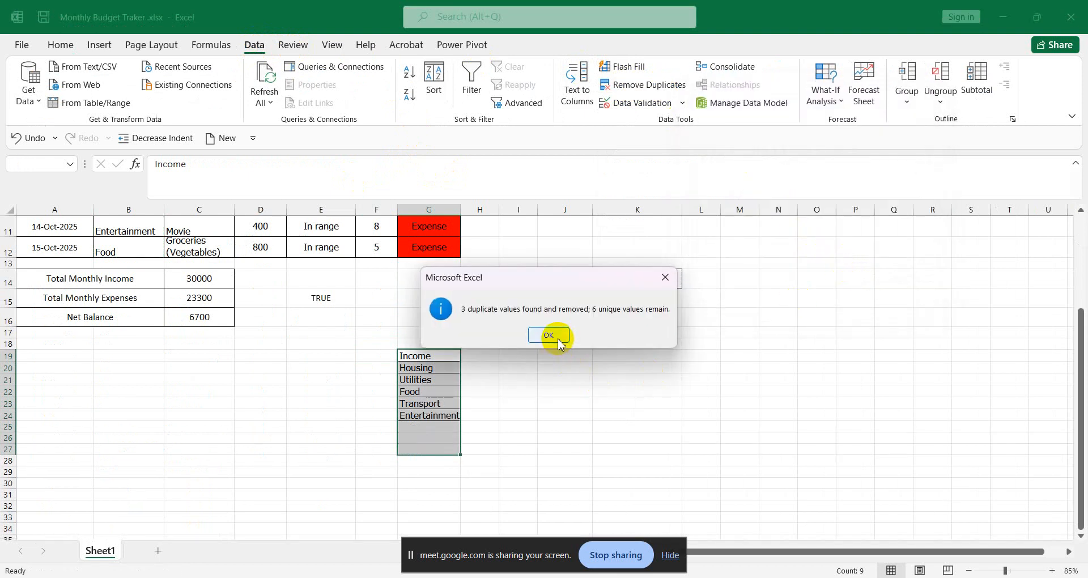
pyautogui.click(557, 338)
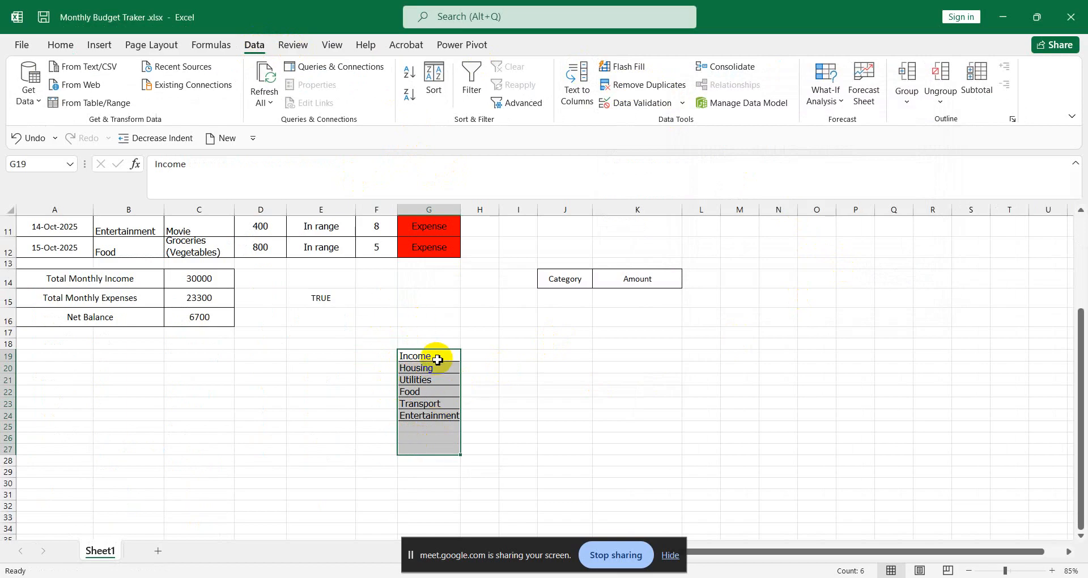
# Move the category list G19:G24 to J15 under the Category header, widen column J to fit Entertainment, and select K15.
pyautogui.moveTo(437, 359); pyautogui.dragTo(438, 416)
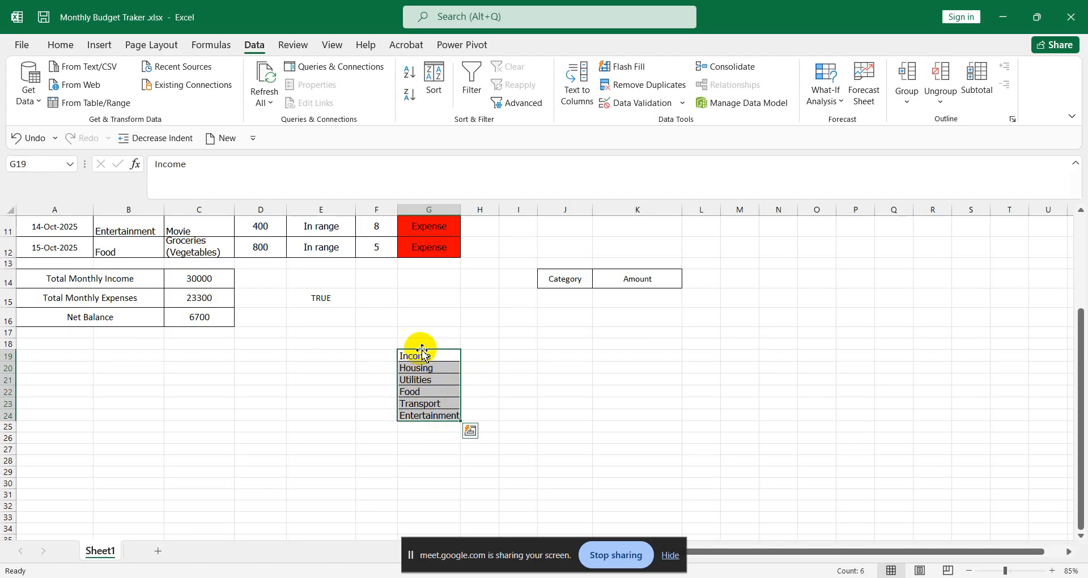
pyautogui.moveTo(422, 350); pyautogui.dragTo(553, 294)
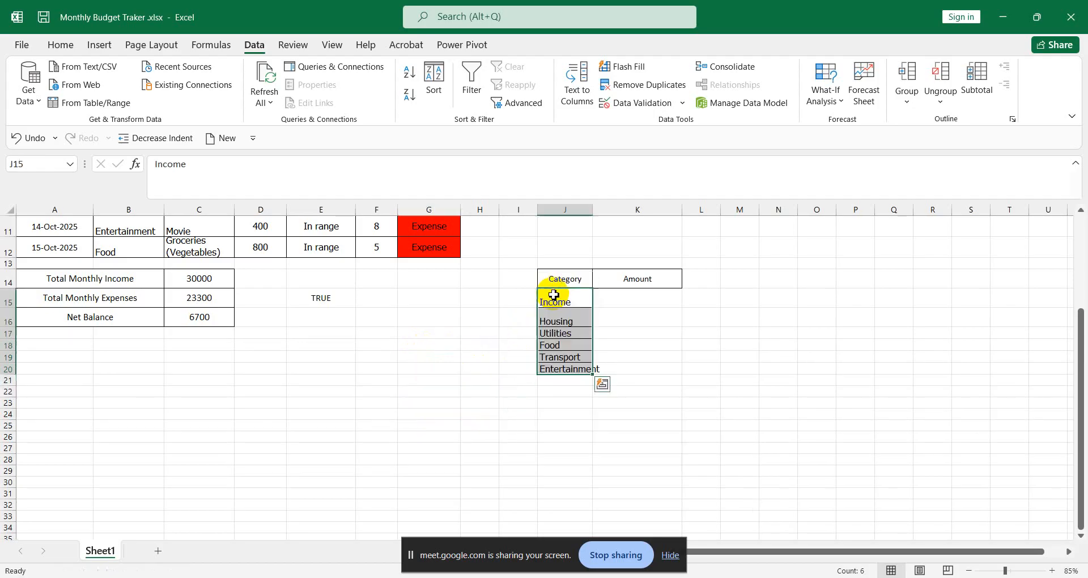
pyautogui.click(631, 332)
pyautogui.click(620, 357)
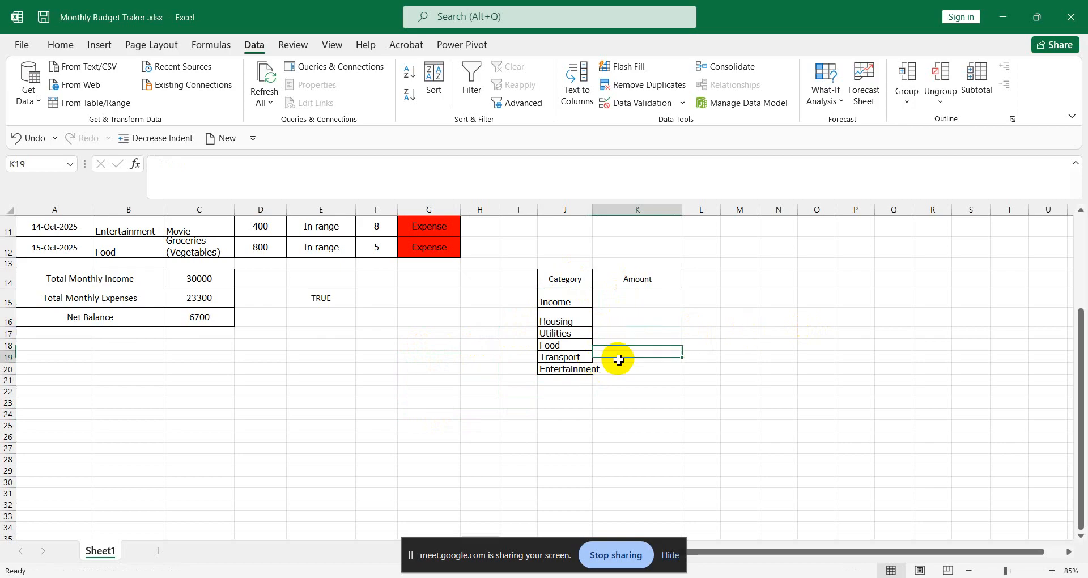
pyautogui.click(604, 371)
pyautogui.click(590, 370)
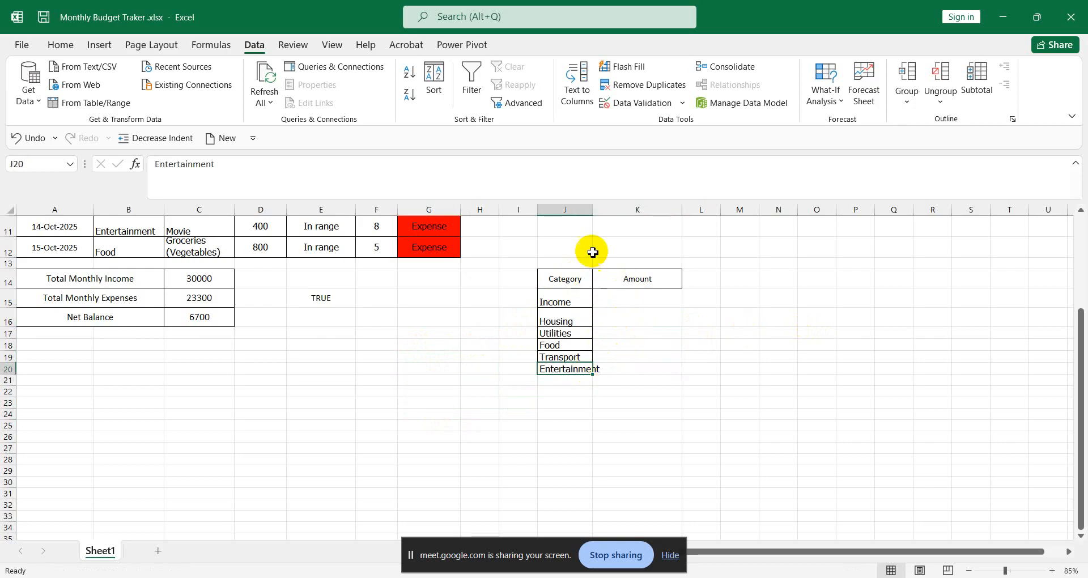
pyautogui.moveTo(603, 210); pyautogui.dragTo(605, 224)
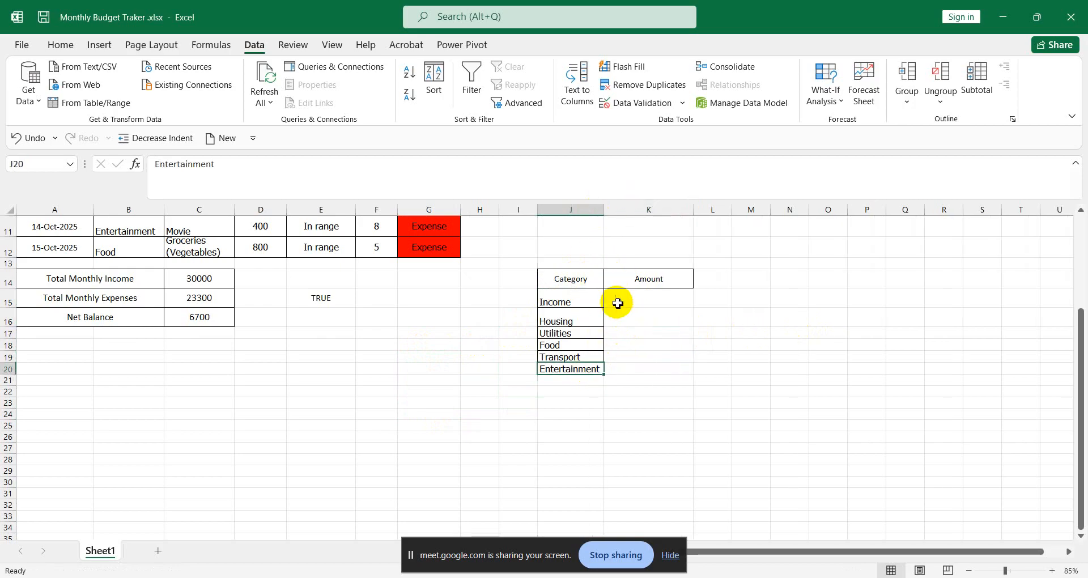
pyautogui.click(629, 309)
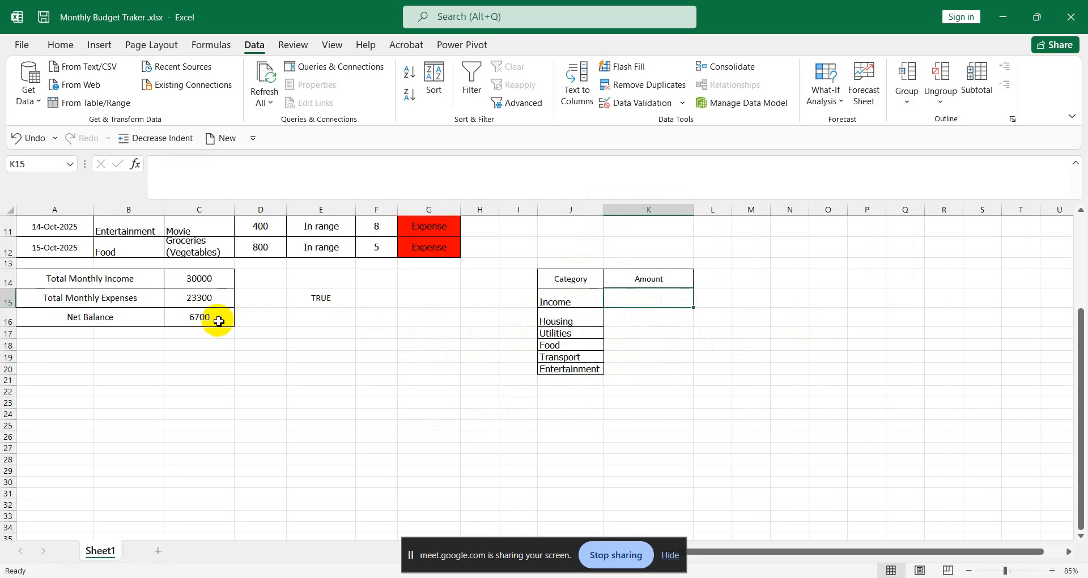
# Add borders to the Amount cells K15:K20 beside the category list.
pyautogui.scroll(2, 663, 340)
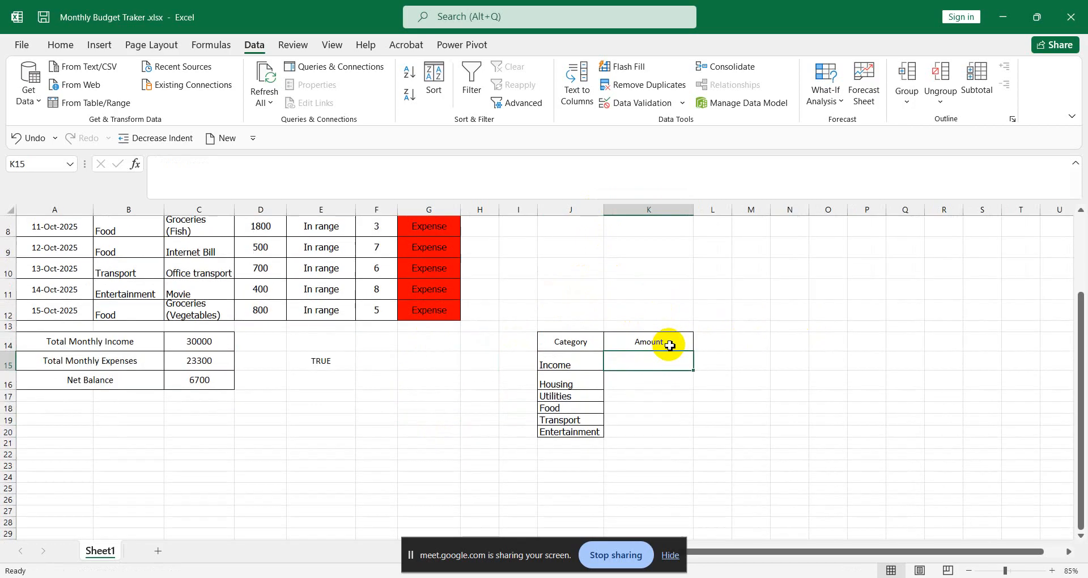
pyautogui.scroll(-1, 680, 365)
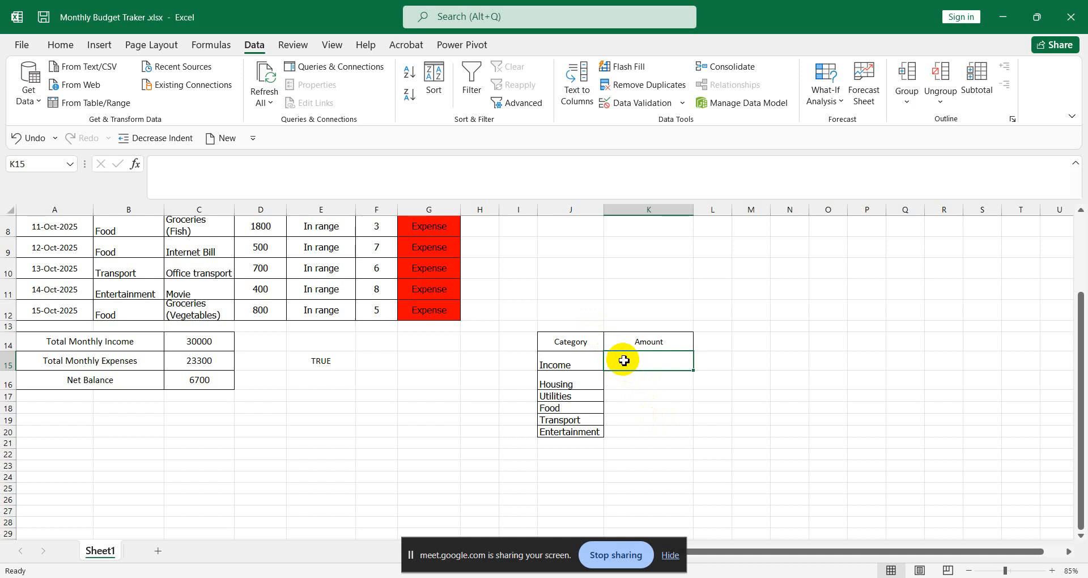
pyautogui.moveTo(624, 358); pyautogui.dragTo(633, 432)
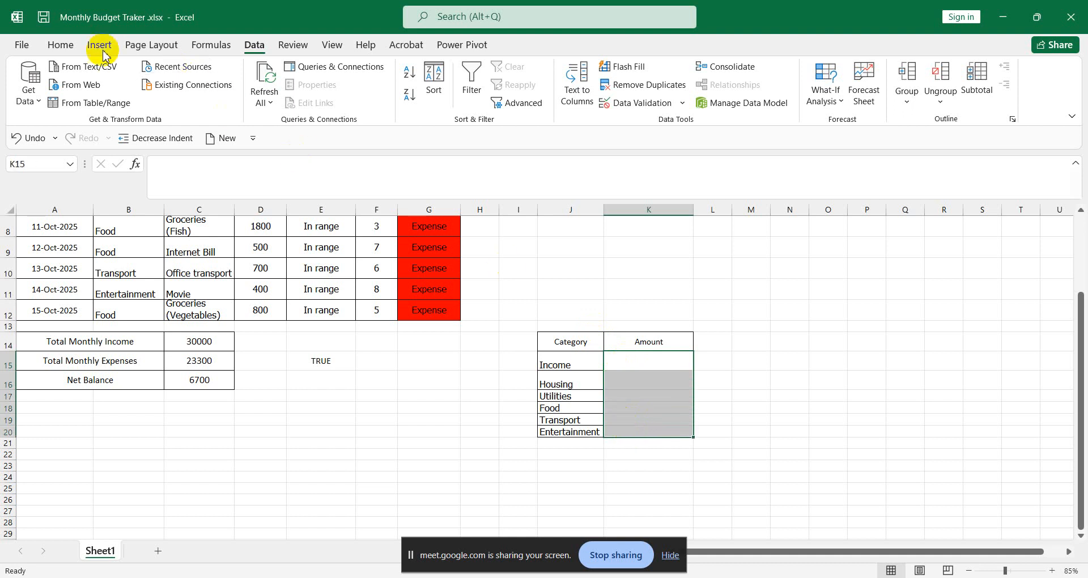
pyautogui.click(58, 45)
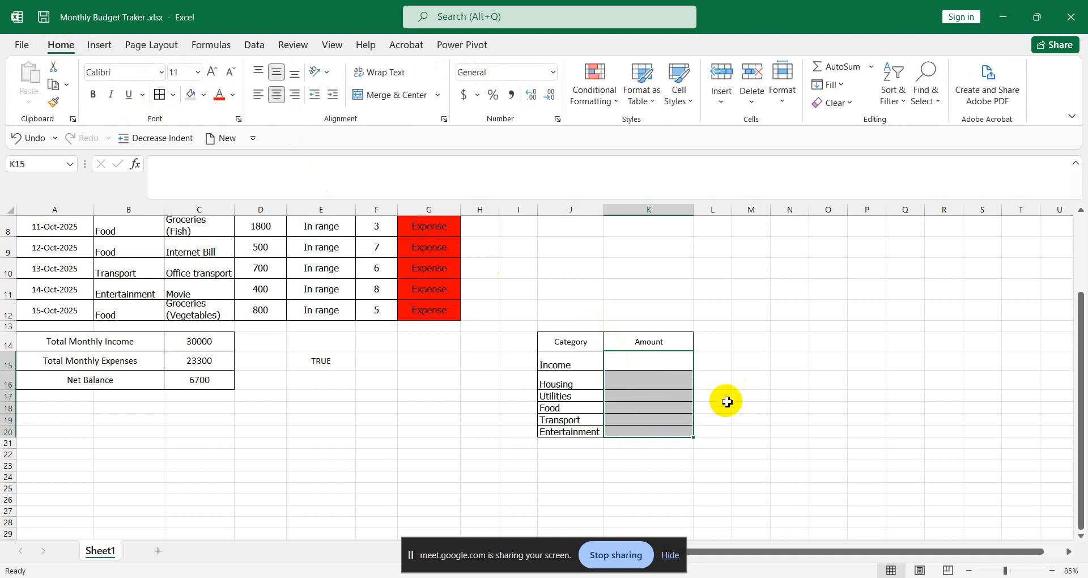
# Start a SUMIF formula in K15 with the Income cell J15 as its range.
pyautogui.click(633, 361)
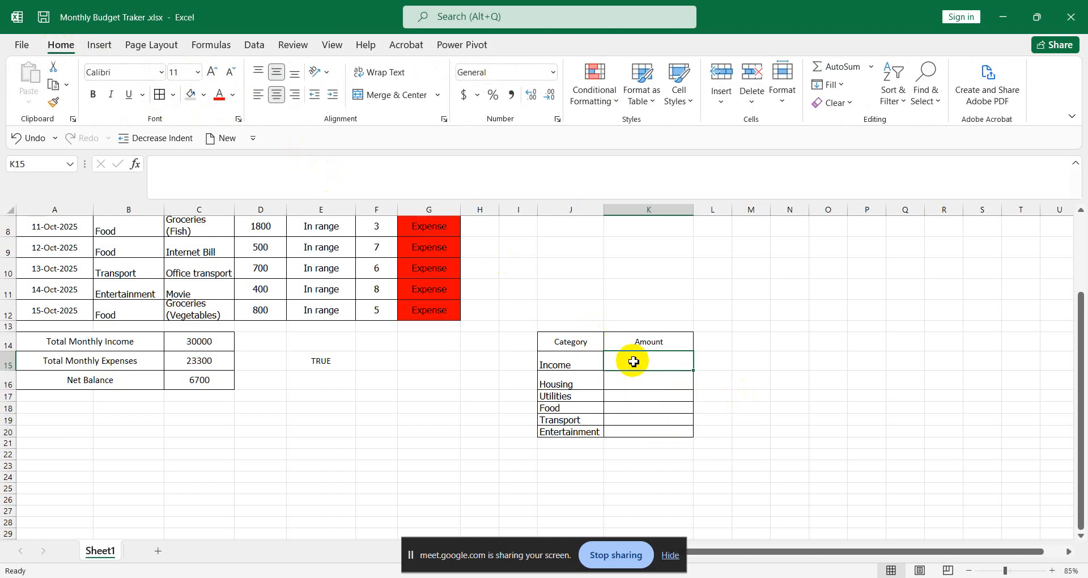
pyautogui.write('=')
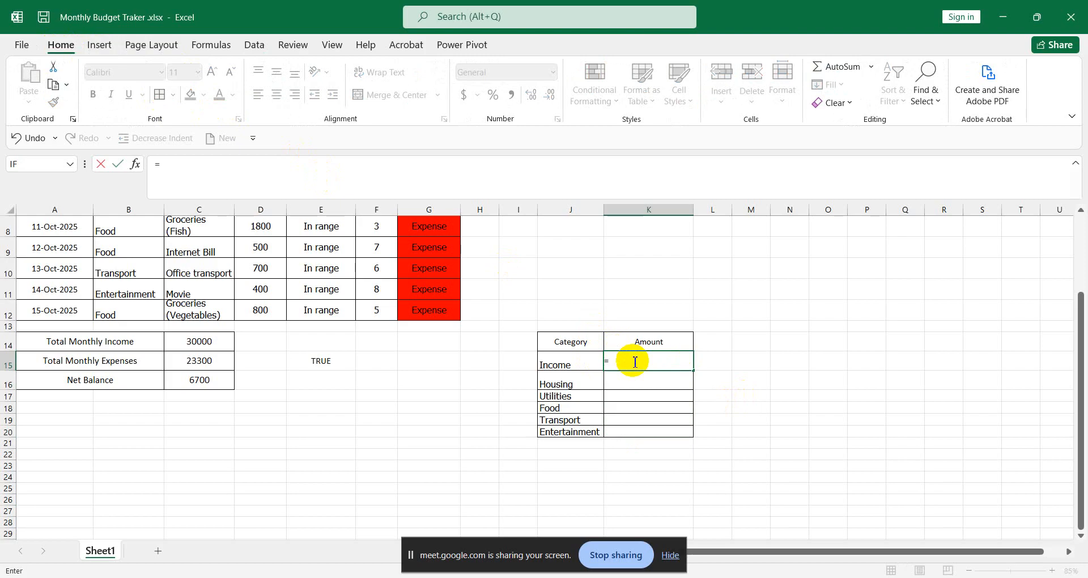
pyautogui.write('su')
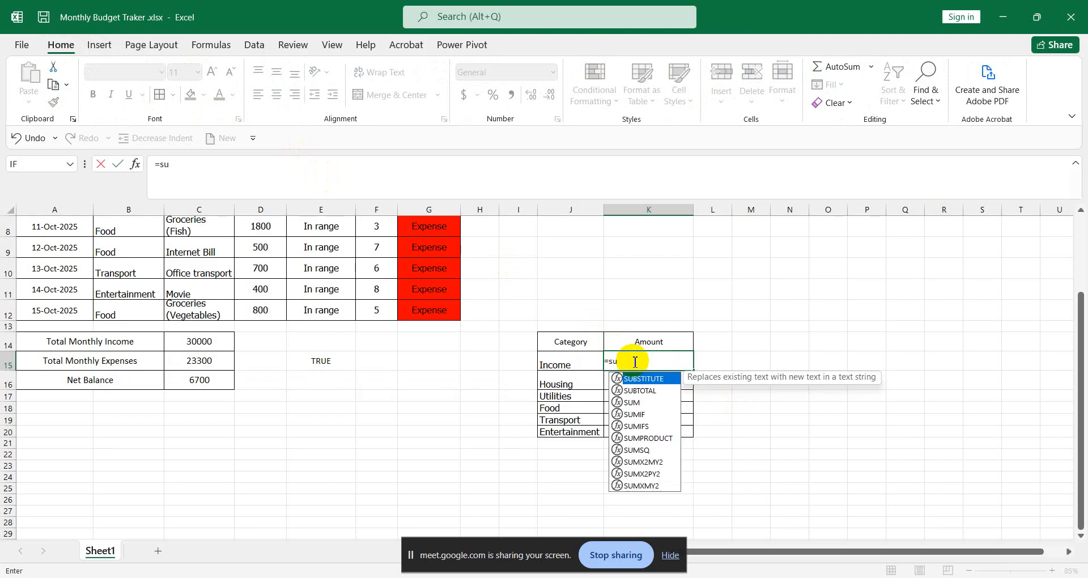
pyautogui.write('mi')
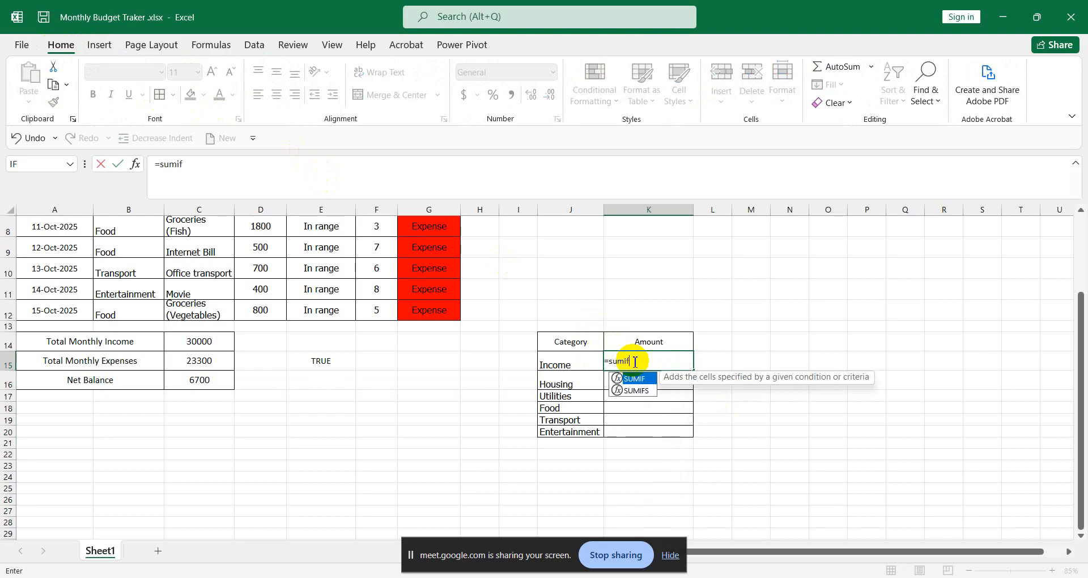
pyautogui.write('f')
pyautogui.press('Tab')
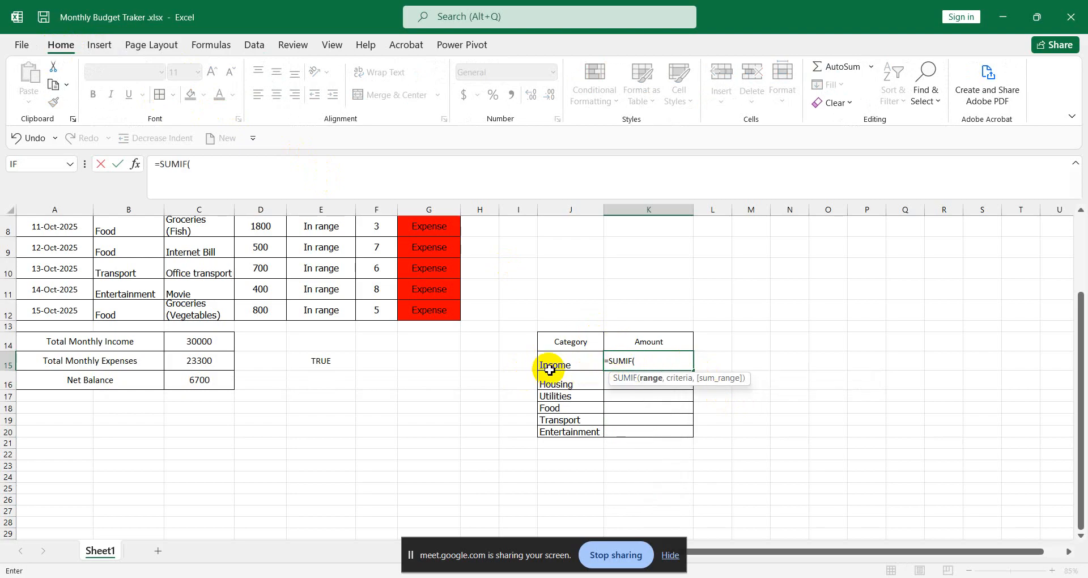
pyautogui.click(579, 365)
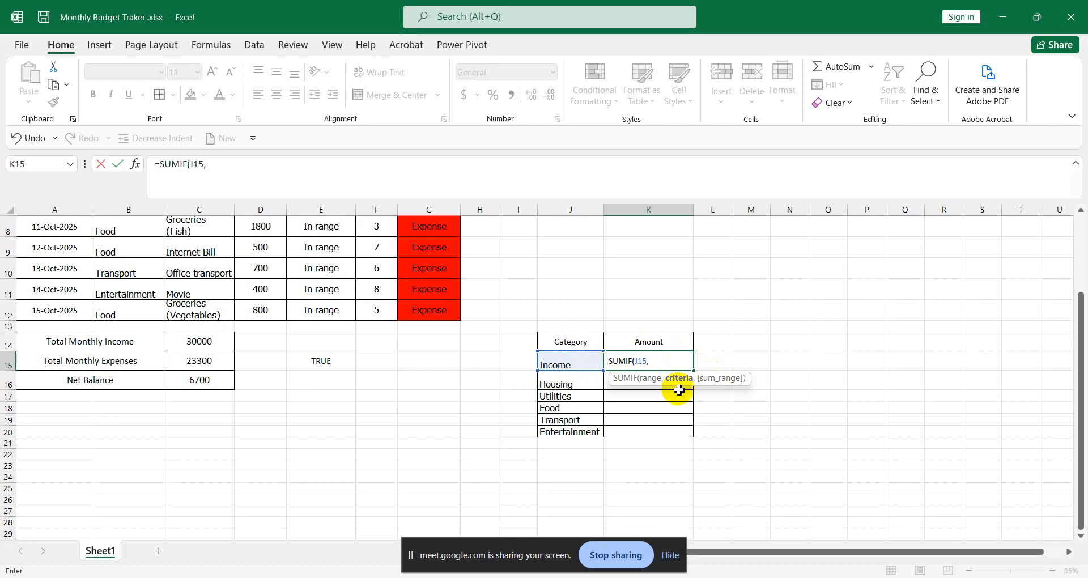
# Complete K15's SUMIF formula with B4:B12 as the criteria and D4:D12 as the sum range.
pyautogui.scroll(1, 708, 356)
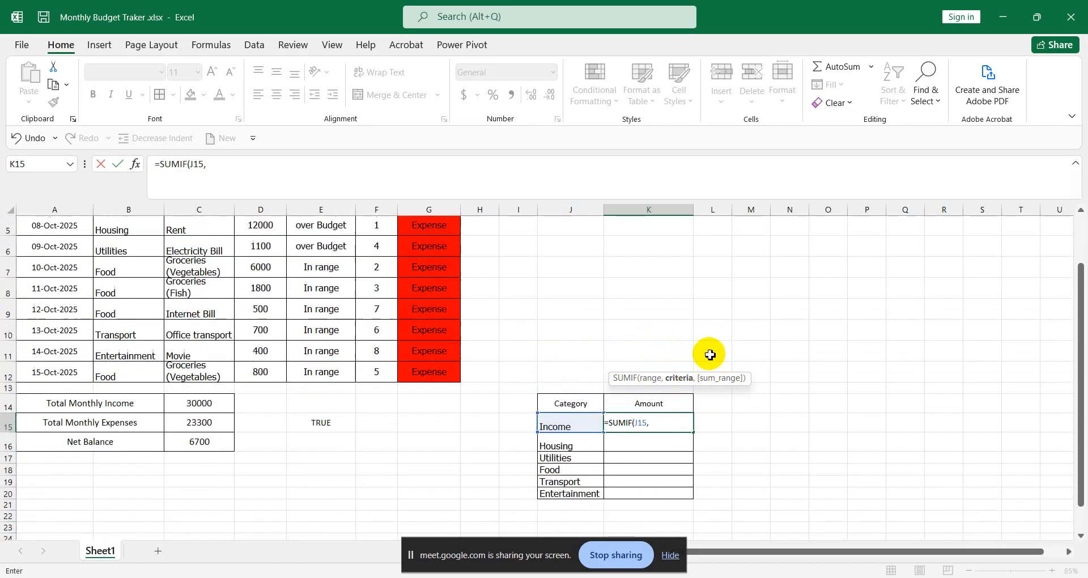
pyautogui.scroll(2, 559, 359)
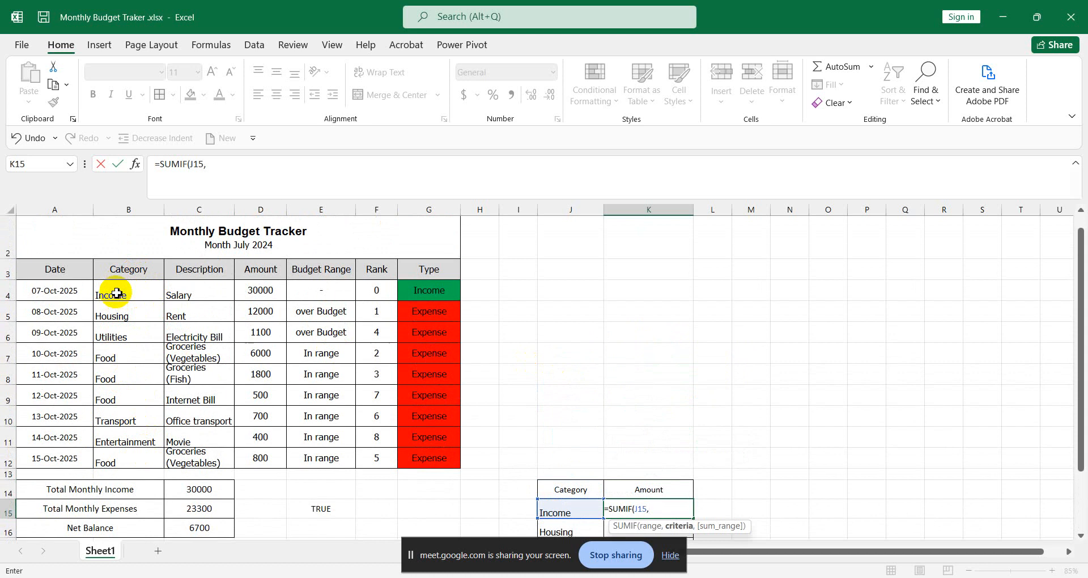
pyautogui.moveTo(116, 293); pyautogui.dragTo(107, 462)
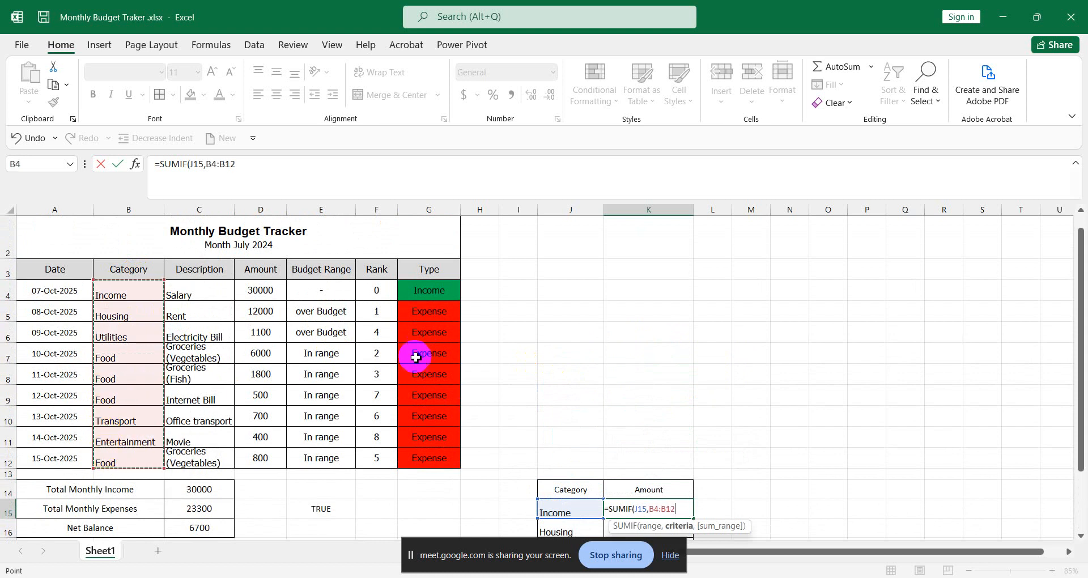
pyautogui.scroll(-3, 688, 364)
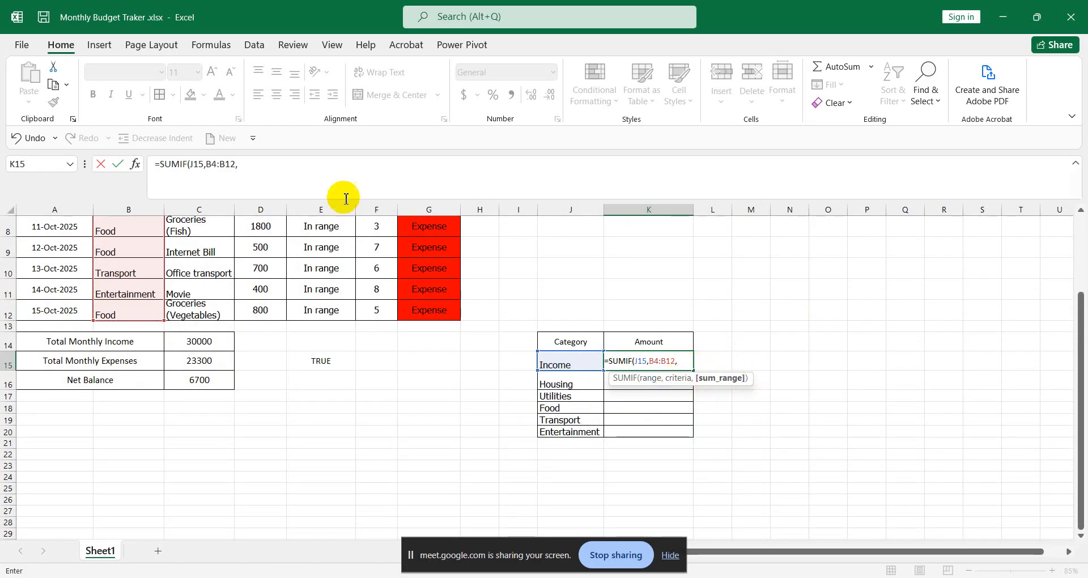
pyautogui.scroll(3, 268, 245)
pyautogui.moveTo(260, 290); pyautogui.dragTo(267, 453)
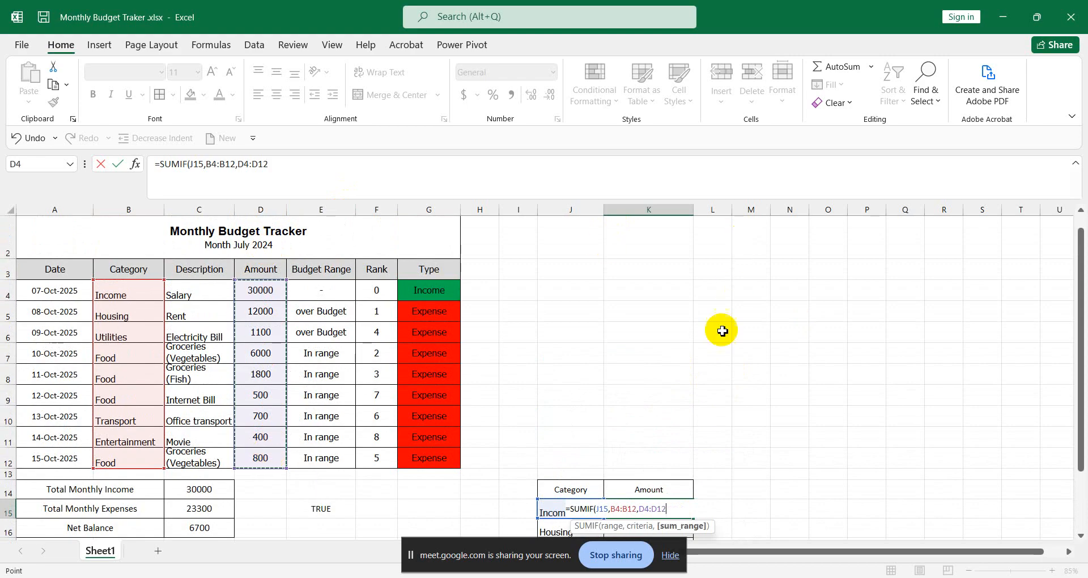
pyautogui.scroll(-3, 600, 355)
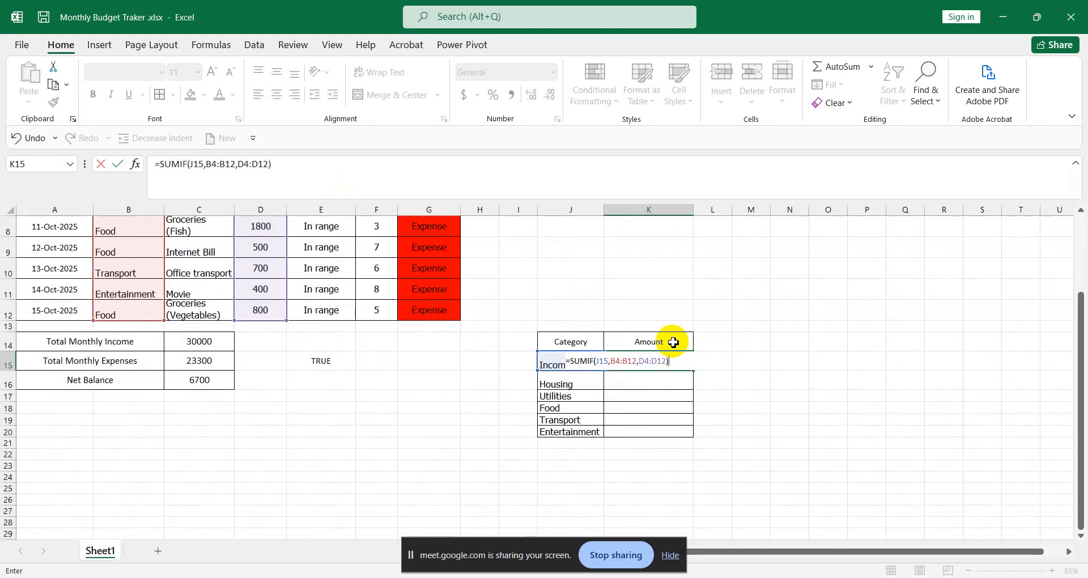
pyautogui.press('Return')
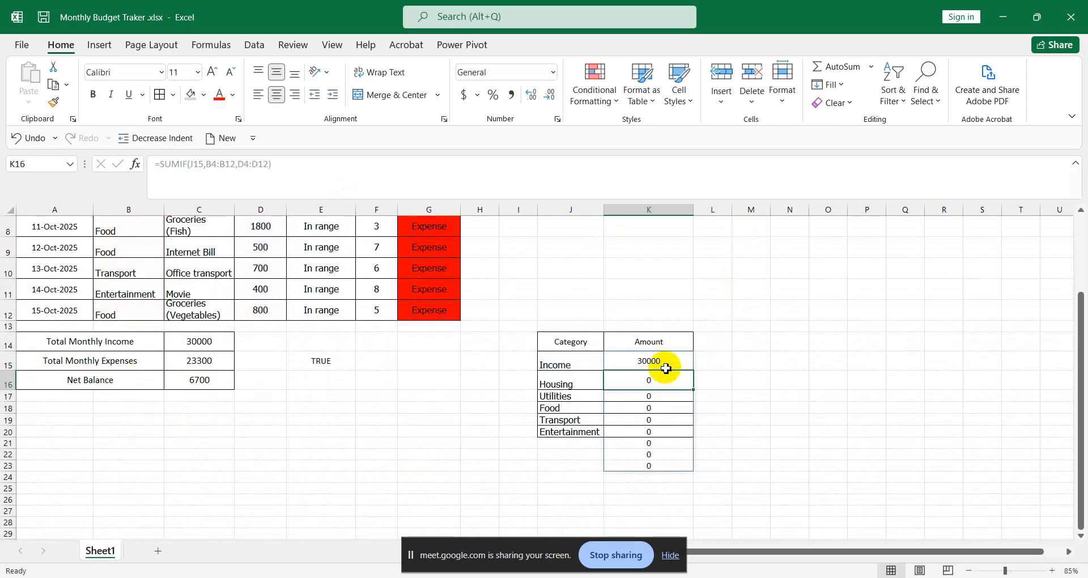
# Try filling the SUMIF formula from K15 down through K20, and undo the fill.
pyautogui.click(663, 363)
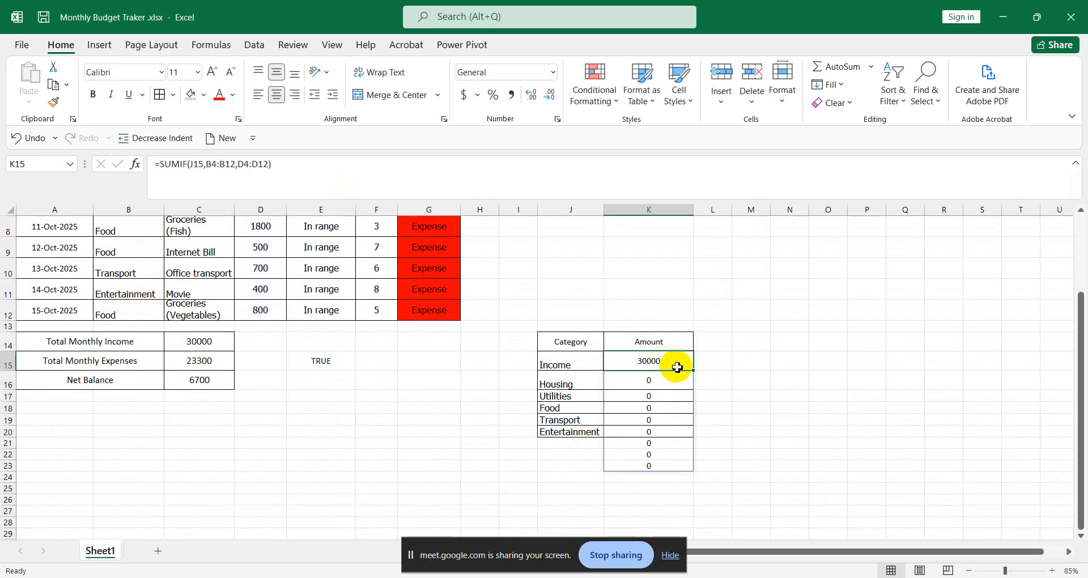
pyautogui.moveTo(694, 372); pyautogui.dragTo(690, 438)
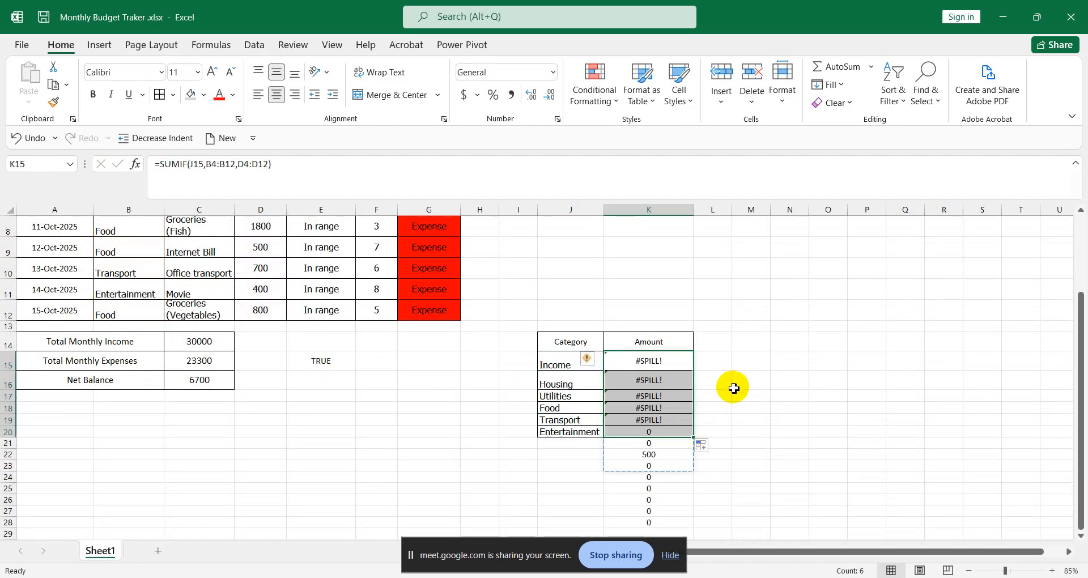
pyautogui.hotkey('ctrl', 'z')
pyautogui.click(787, 343)
pyautogui.click(732, 422)
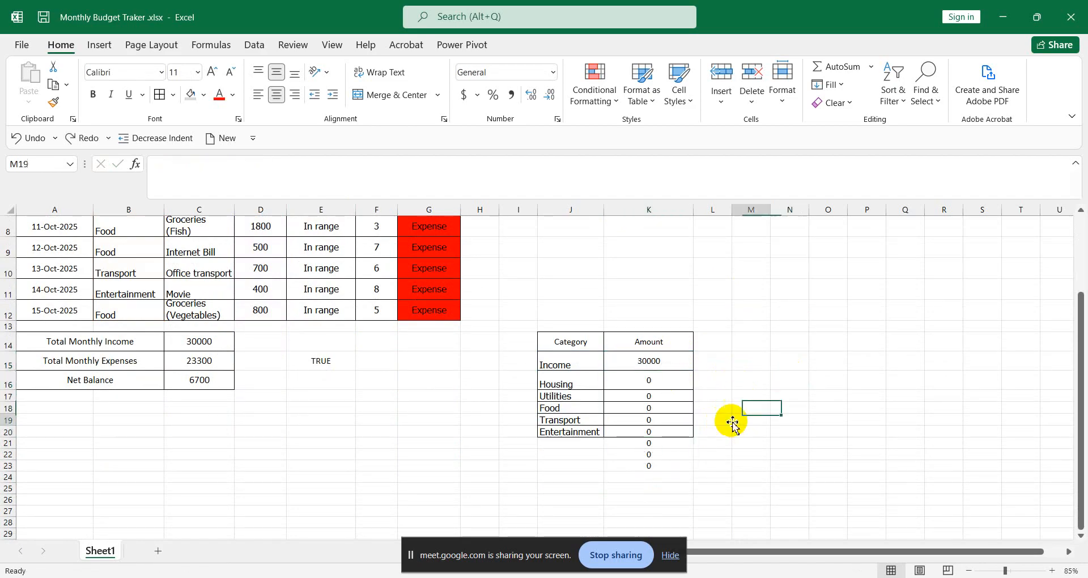
# Edit the formula in K15 to =SUMIF(N18,B4:B12,$D$4:$D$12), making the sum range absolute.
pyautogui.click(643, 361)
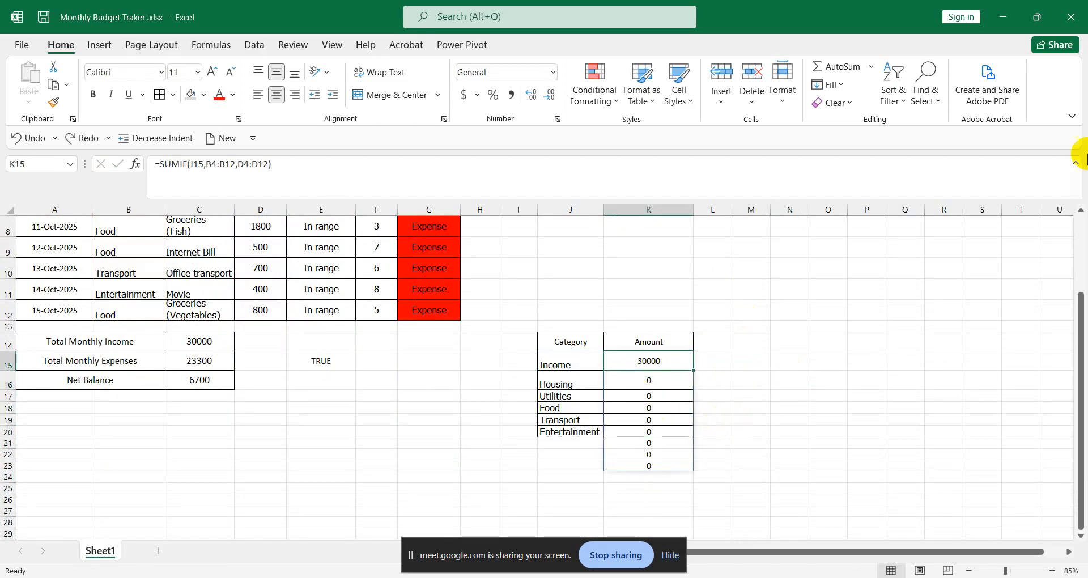
pyautogui.doubleClick(193, 166)
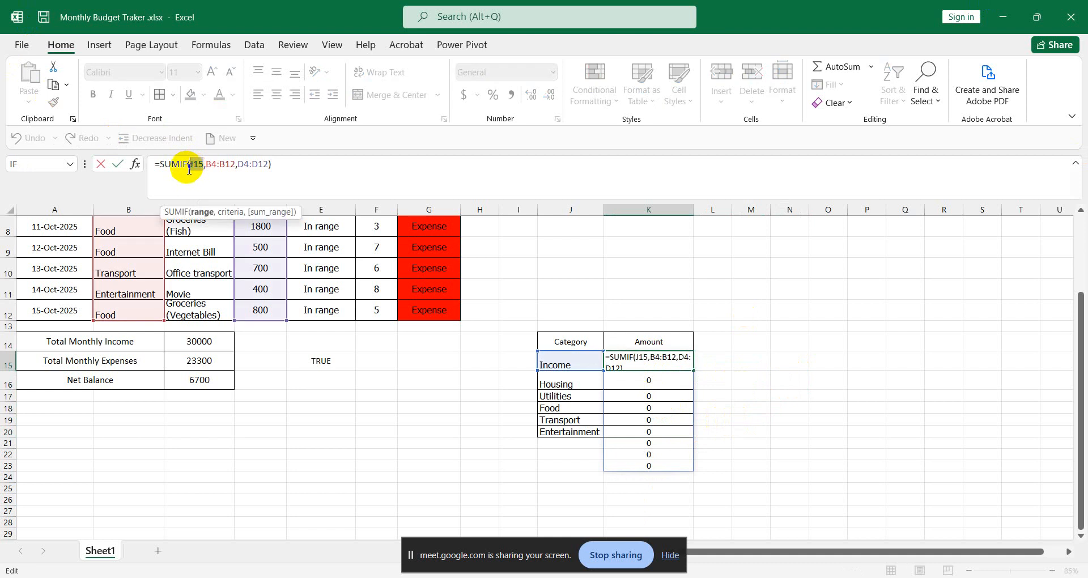
pyautogui.click(821, 360)
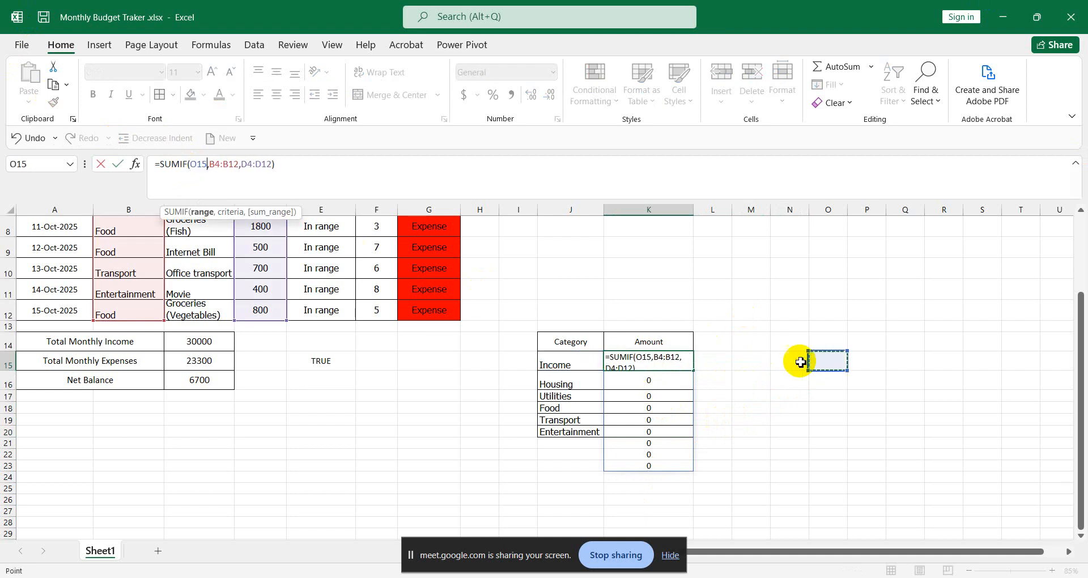
pyautogui.click(786, 409)
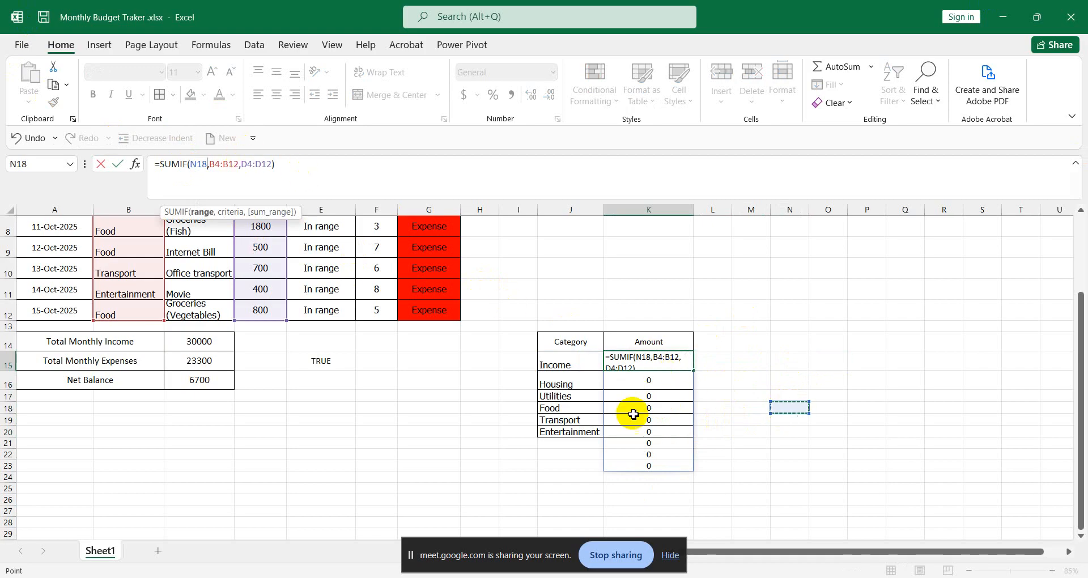
pyautogui.click(619, 365)
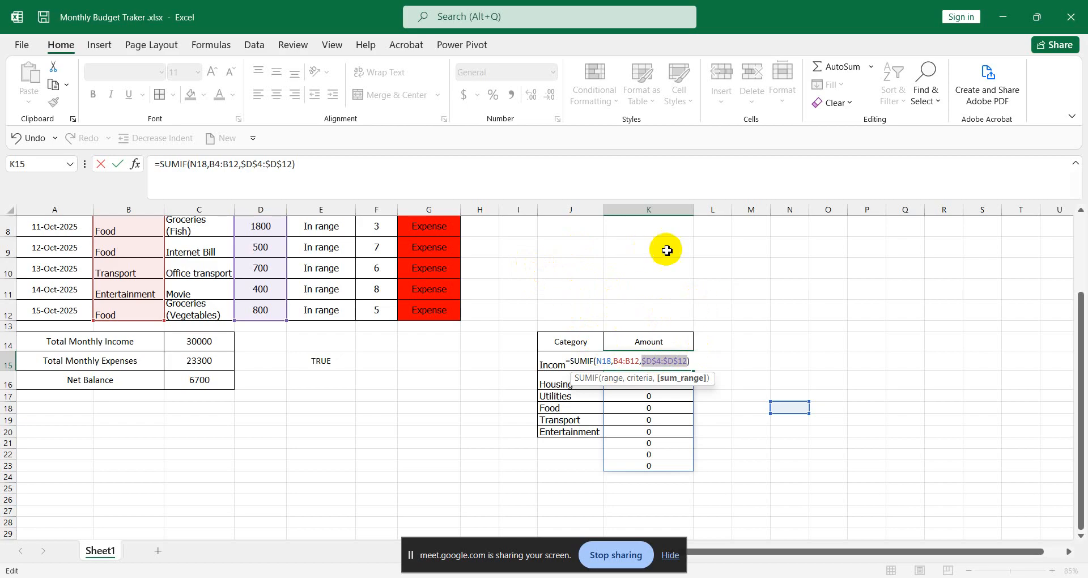
pyautogui.hotkey('ctrl', 'Return')
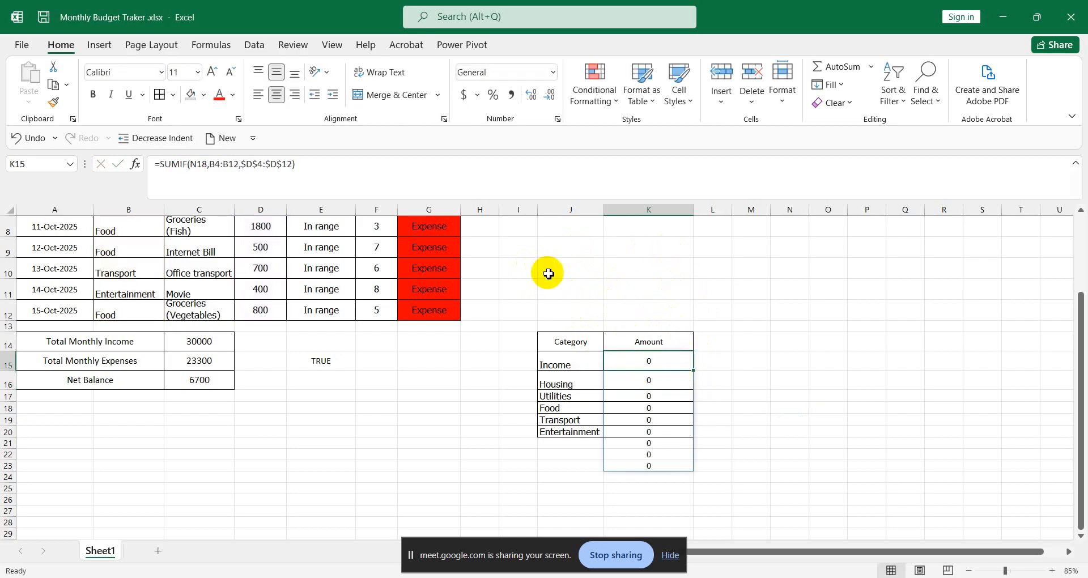
# Replace the range argument of K15's SUMIF formula with the absolute reference $J$15.
pyautogui.click(207, 170)
pyautogui.press('BackSpace')
pyautogui.press('BackSpace')
pyautogui.press('BackSpace')
pyautogui.press('BackSpace')
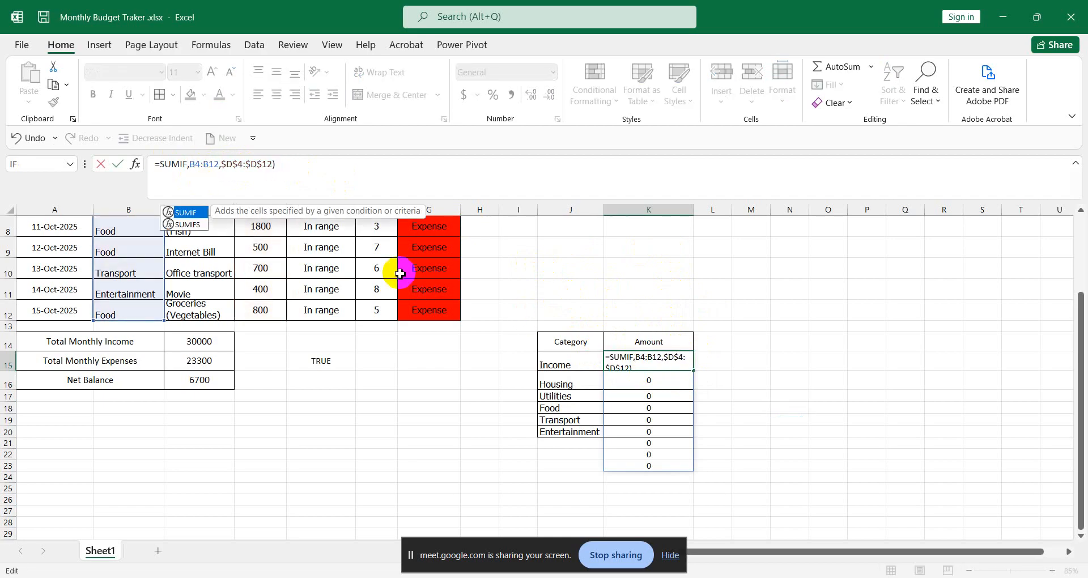
pyautogui.write('(')
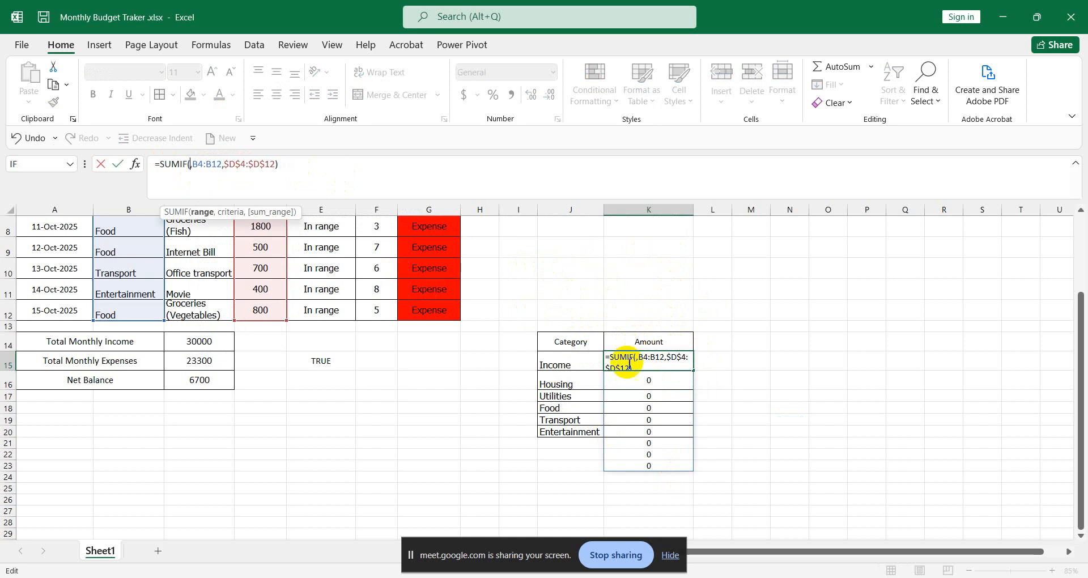
pyautogui.click(557, 363)
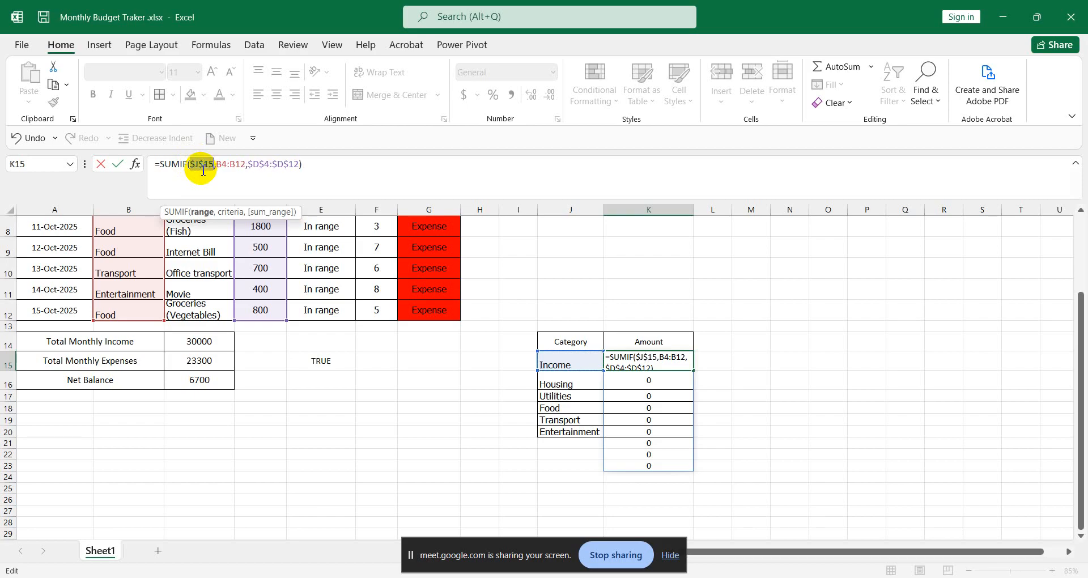
pyautogui.press('Return')
pyautogui.click(833, 429)
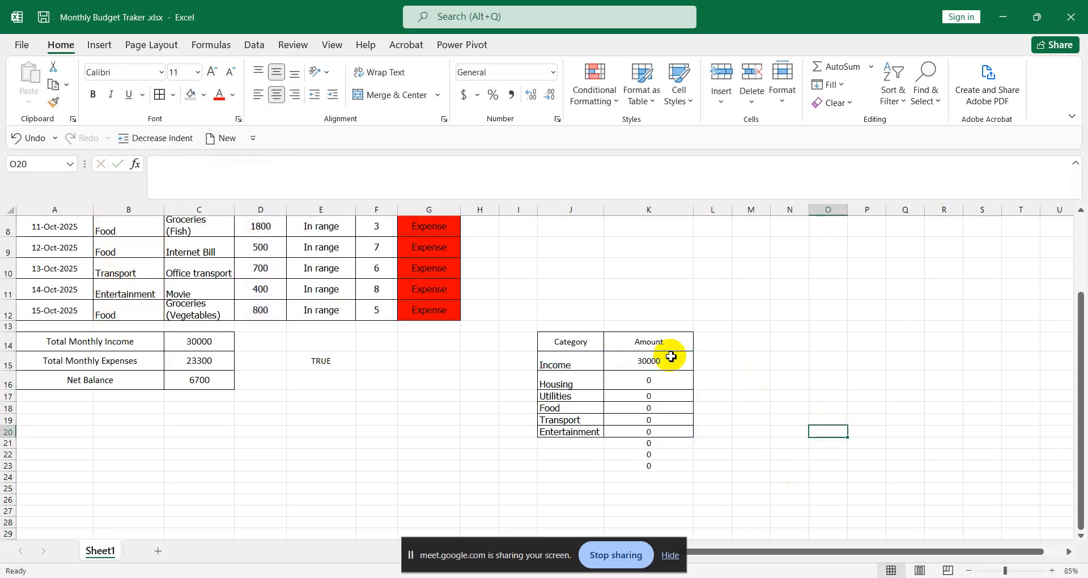
# Examine the formulas in Amount cells K15 and K16, and hide the screen-sharing bar.
pyautogui.click(651, 378)
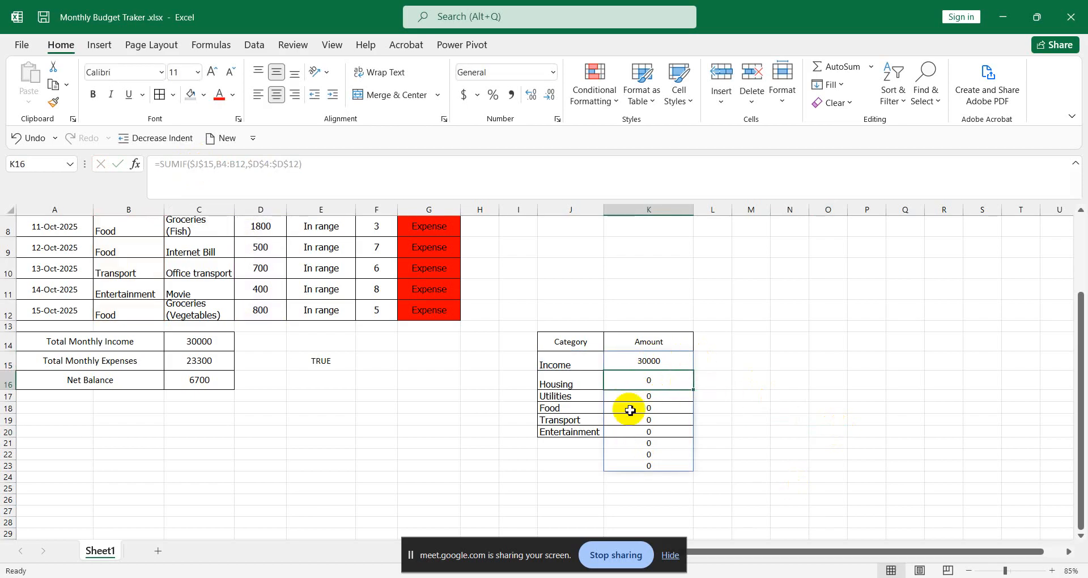
pyautogui.click(670, 555)
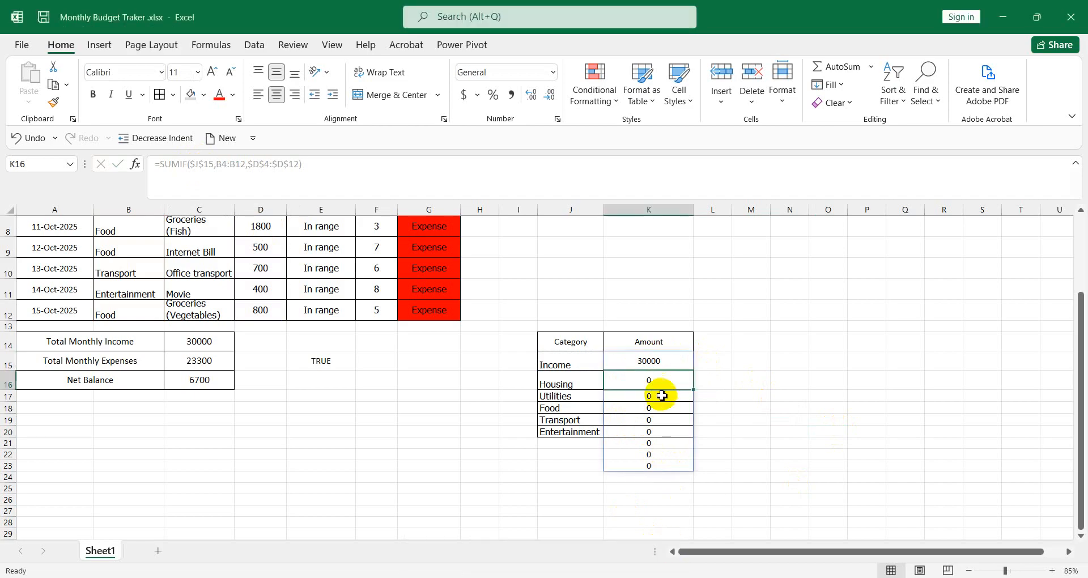
pyautogui.click(720, 391)
pyautogui.click(670, 361)
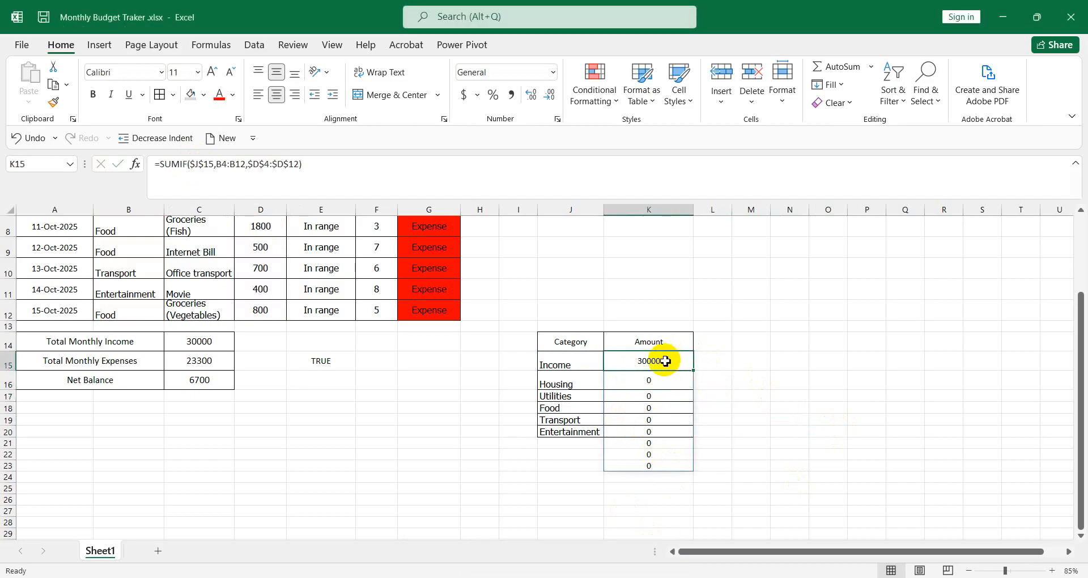
pyautogui.click(729, 439)
pyautogui.click(643, 365)
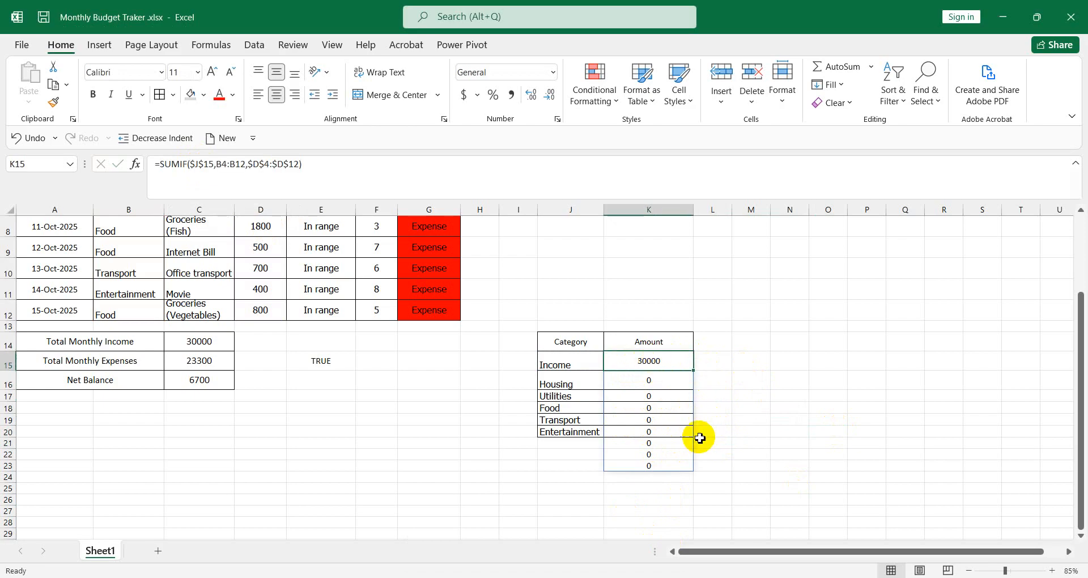
pyautogui.click(711, 340)
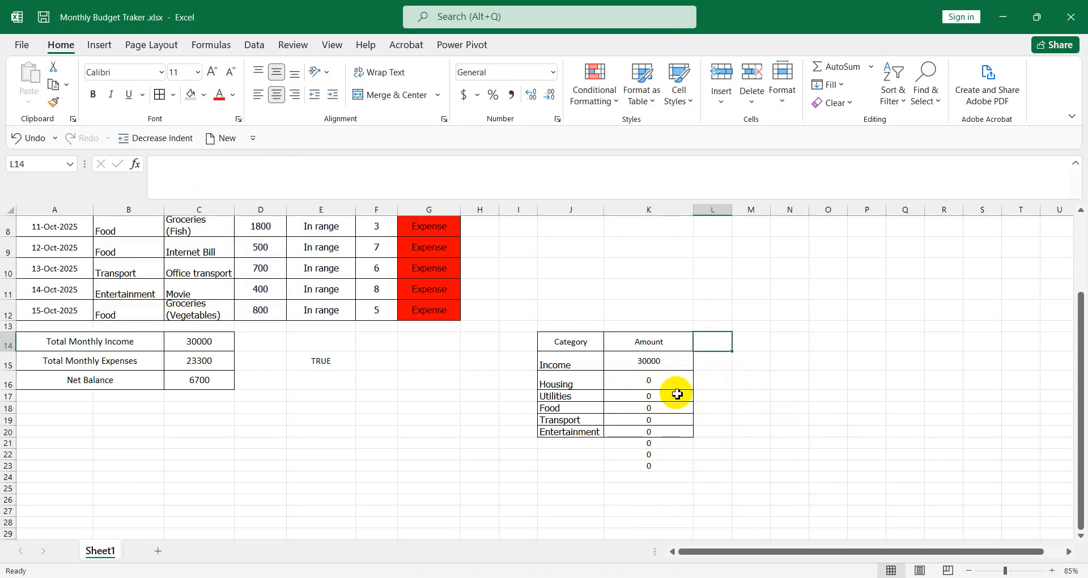
# Try filling the SUMIF formula in K15 down through K20 again, ignoring the flagged error, and undo the fill.
pyautogui.click(653, 380)
pyautogui.click(655, 363)
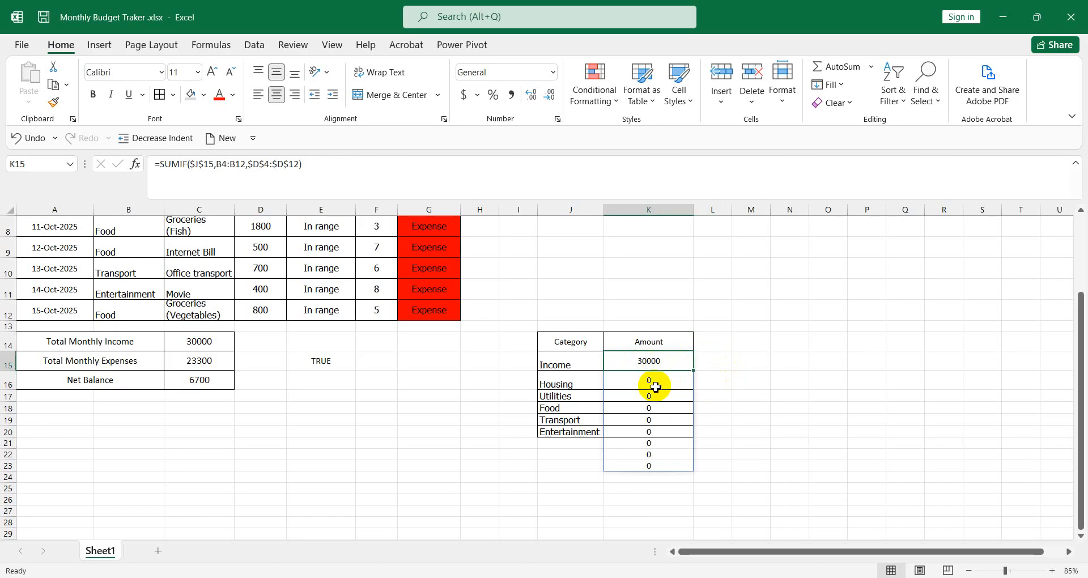
pyautogui.click(655, 387)
pyautogui.scroll(1, 242, 271)
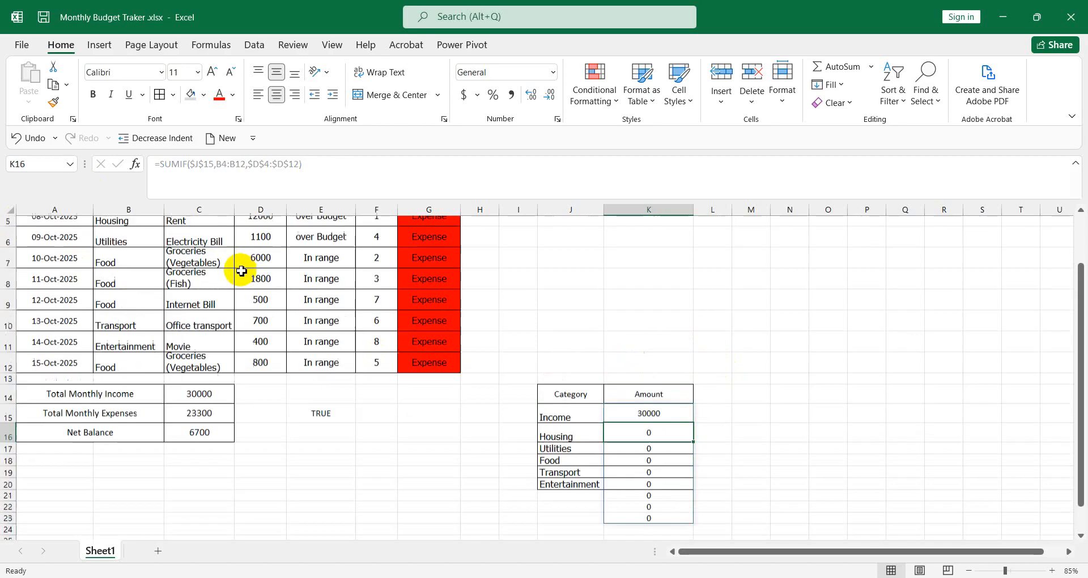
pyautogui.click(628, 407)
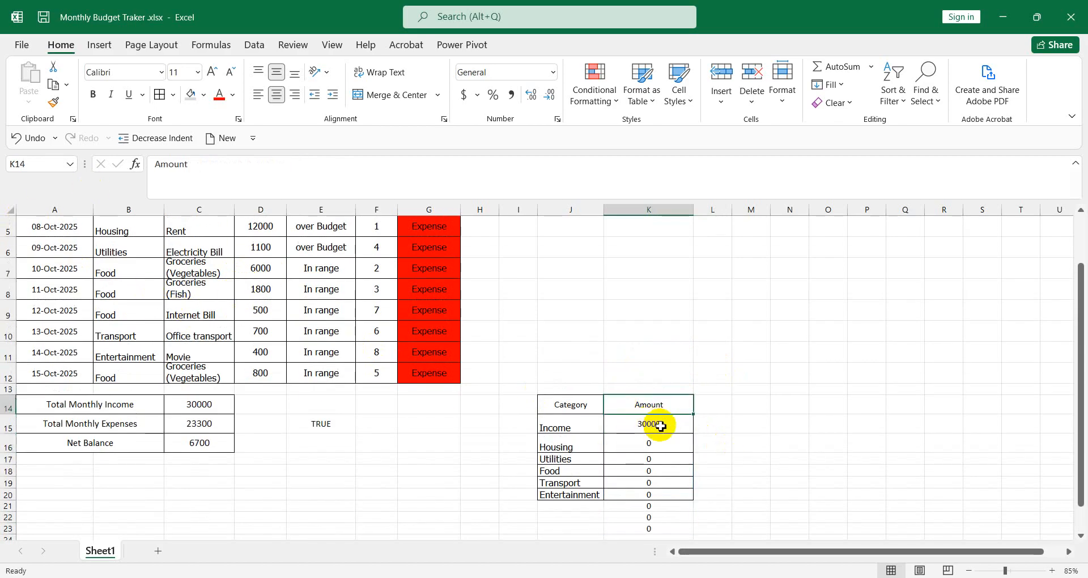
pyautogui.click(660, 426)
pyautogui.moveTo(692, 435); pyautogui.dragTo(692, 497)
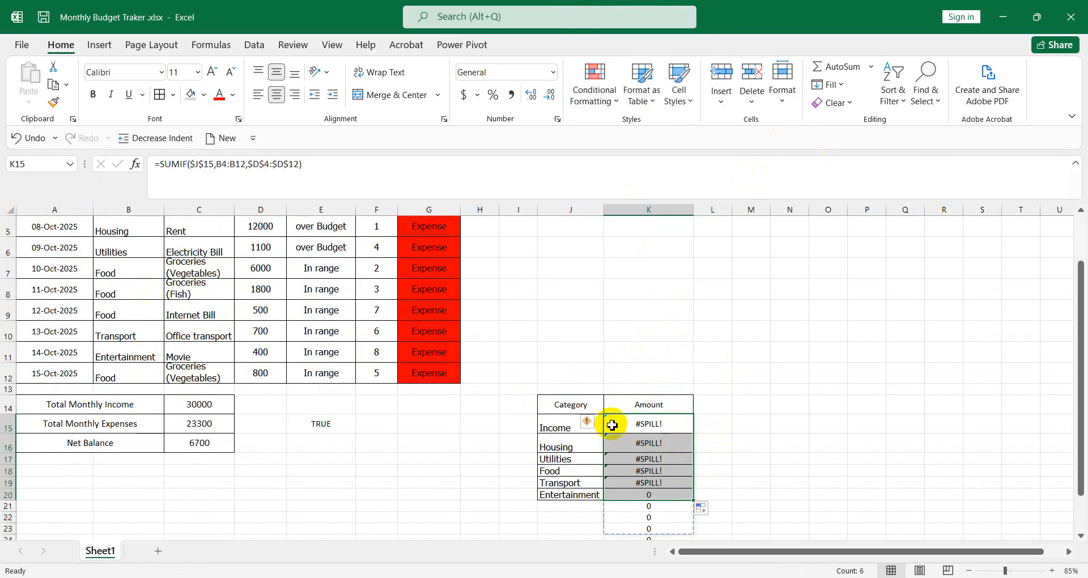
pyautogui.click(589, 426)
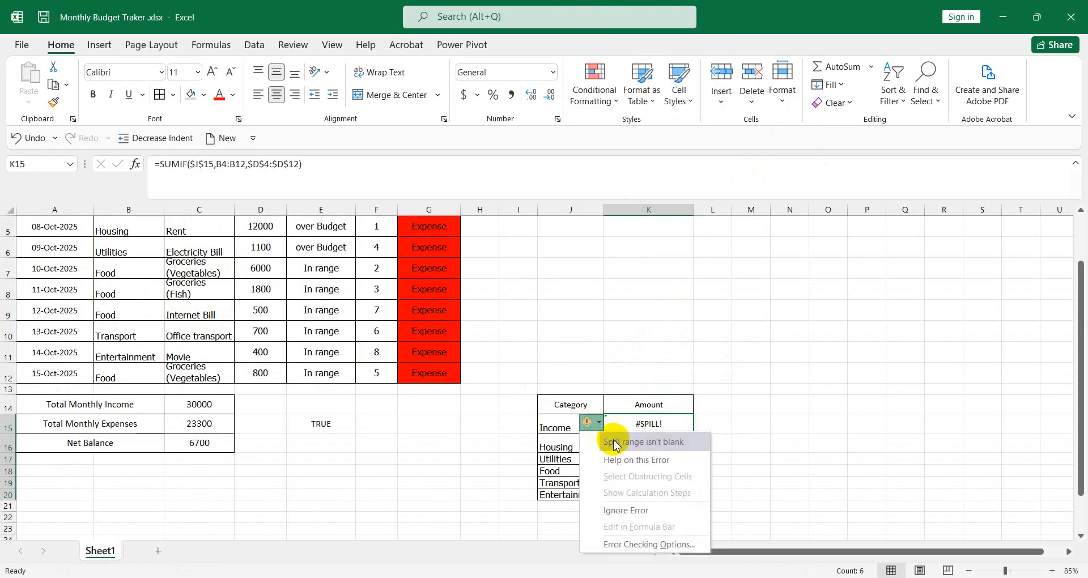
pyautogui.click(626, 510)
pyautogui.click(718, 409)
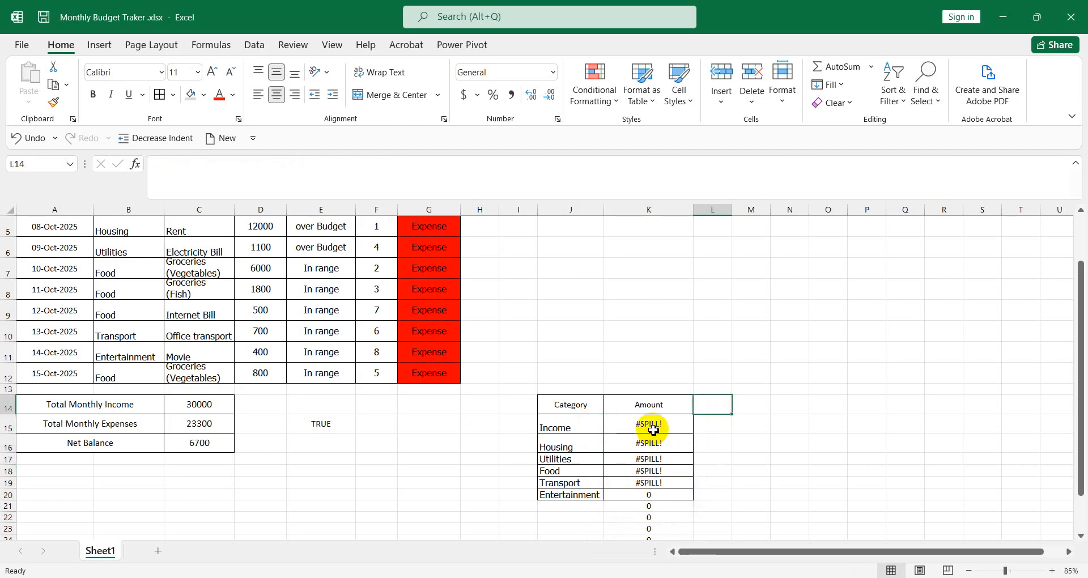
pyautogui.hotkey('ctrl', 'z')
pyautogui.click(715, 443)
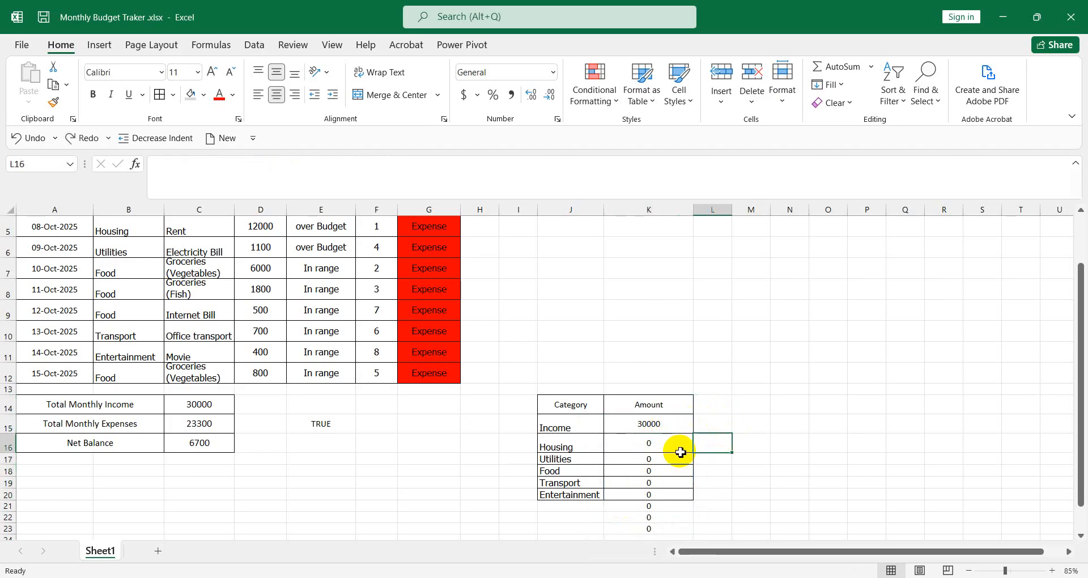
# Clear the formats from cells K21:K24 beneath the category summary table.
pyautogui.moveTo(644, 509); pyautogui.dragTo(645, 538)
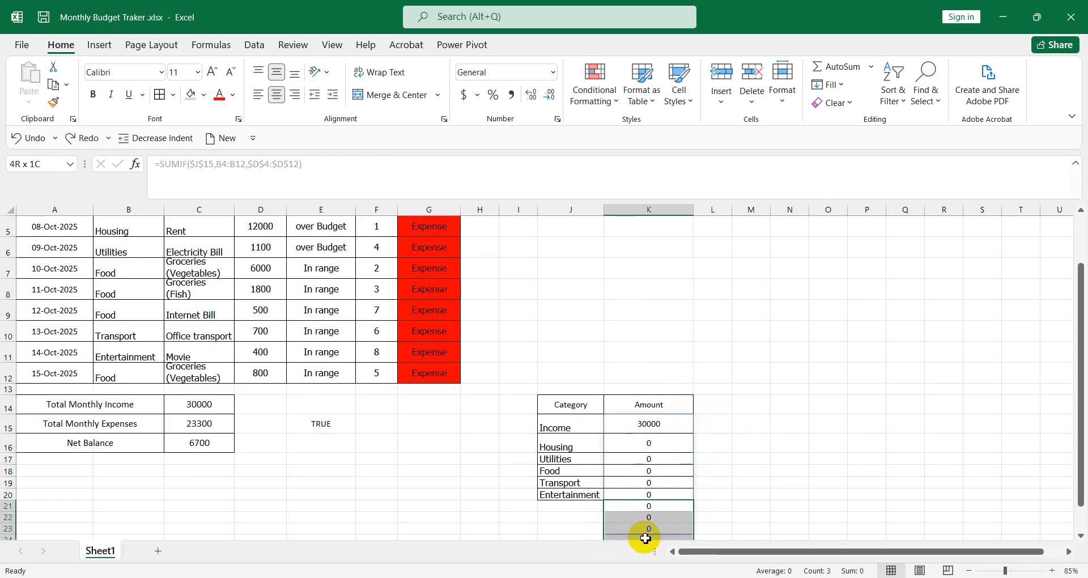
pyautogui.click(715, 474)
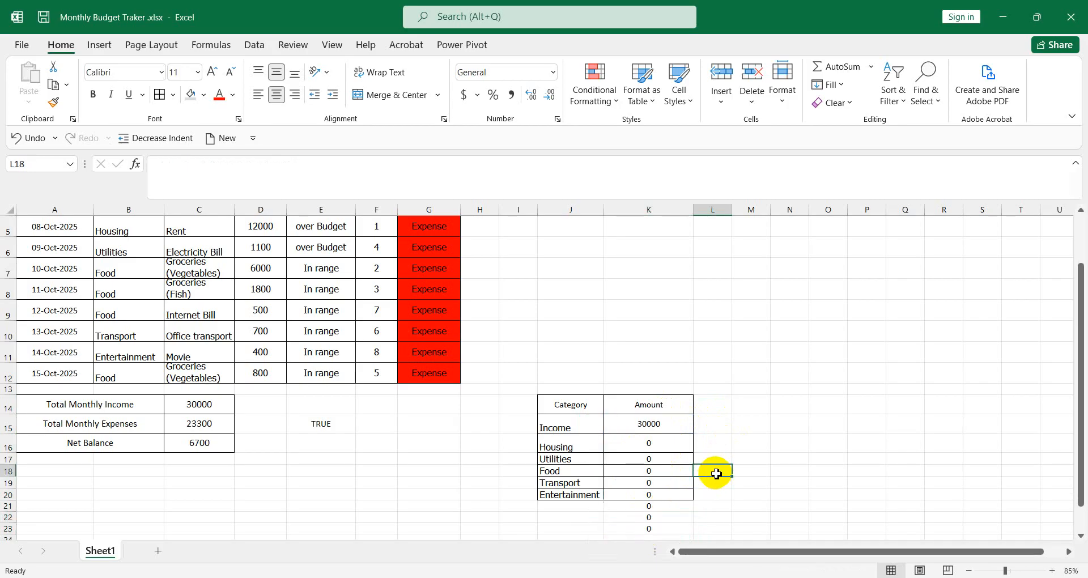
pyautogui.scroll(-1, 640, 451)
pyautogui.moveTo(630, 442); pyautogui.dragTo(660, 475)
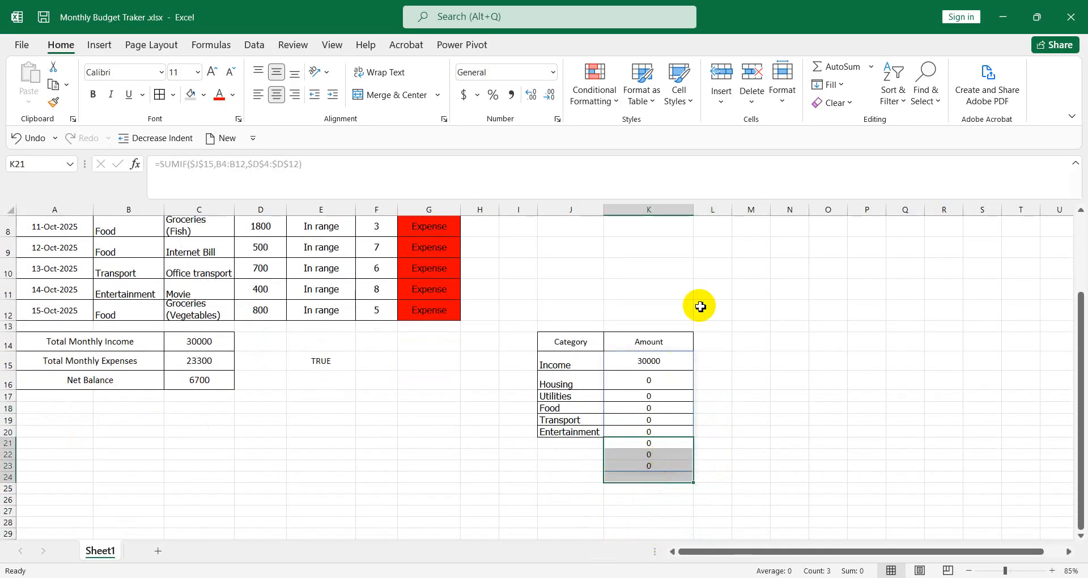
pyautogui.click(839, 106)
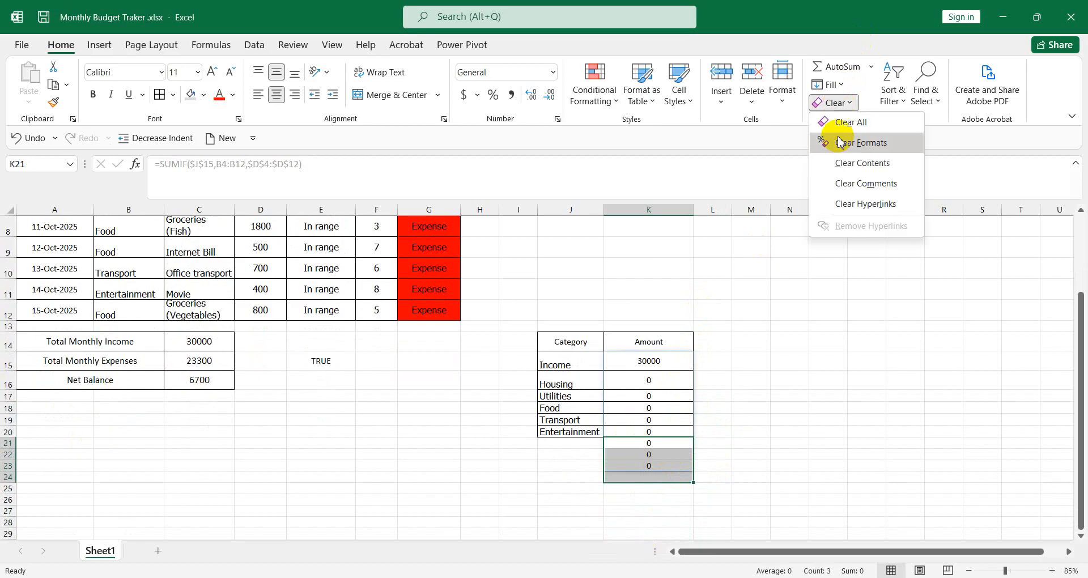
pyautogui.click(833, 139)
pyautogui.click(827, 289)
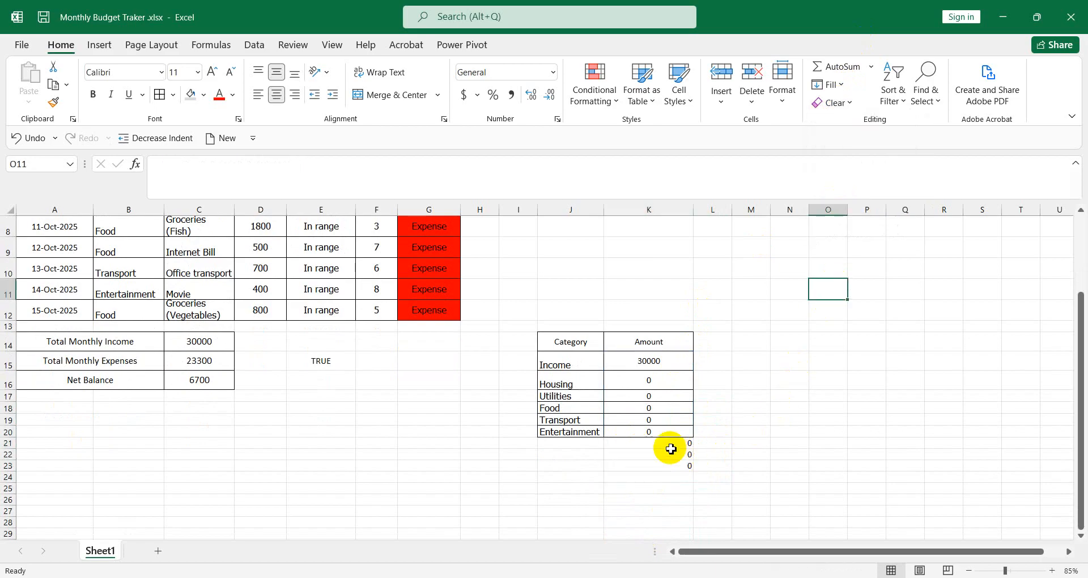
pyautogui.moveTo(672, 446); pyautogui.dragTo(705, 466)
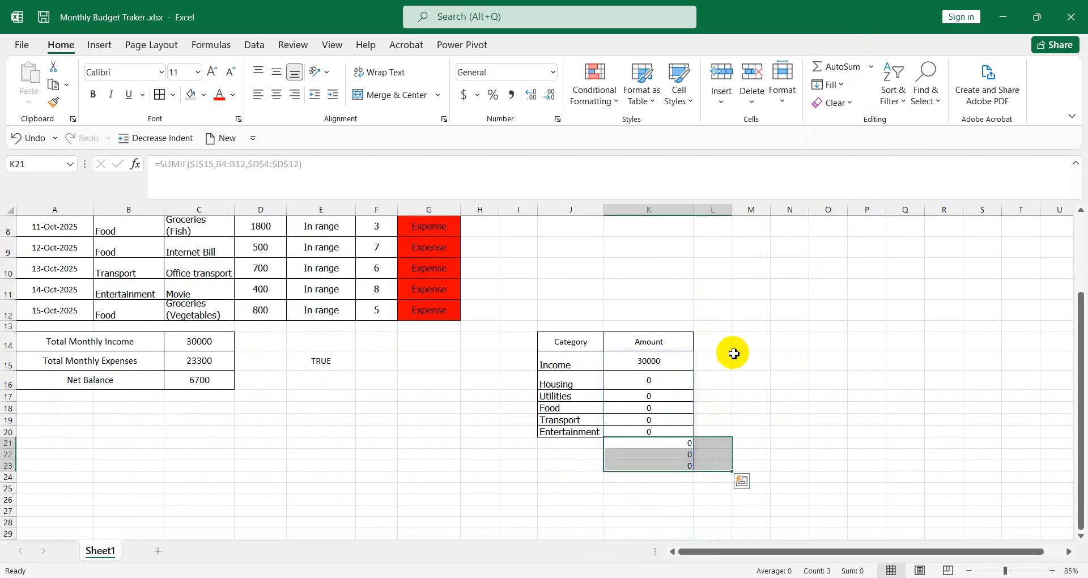
pyautogui.click(738, 336)
pyautogui.click(660, 361)
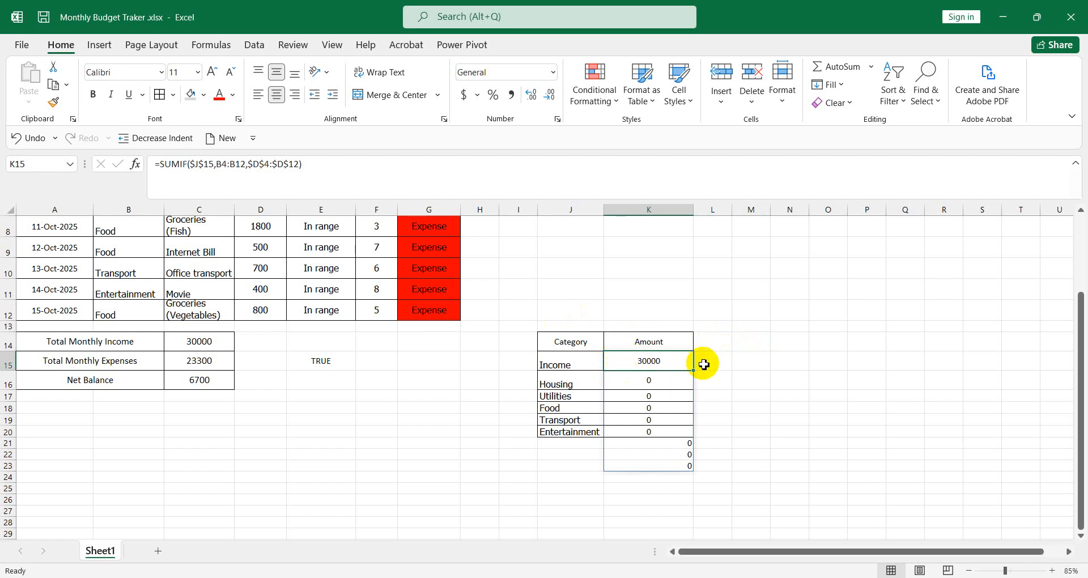
pyautogui.click(737, 360)
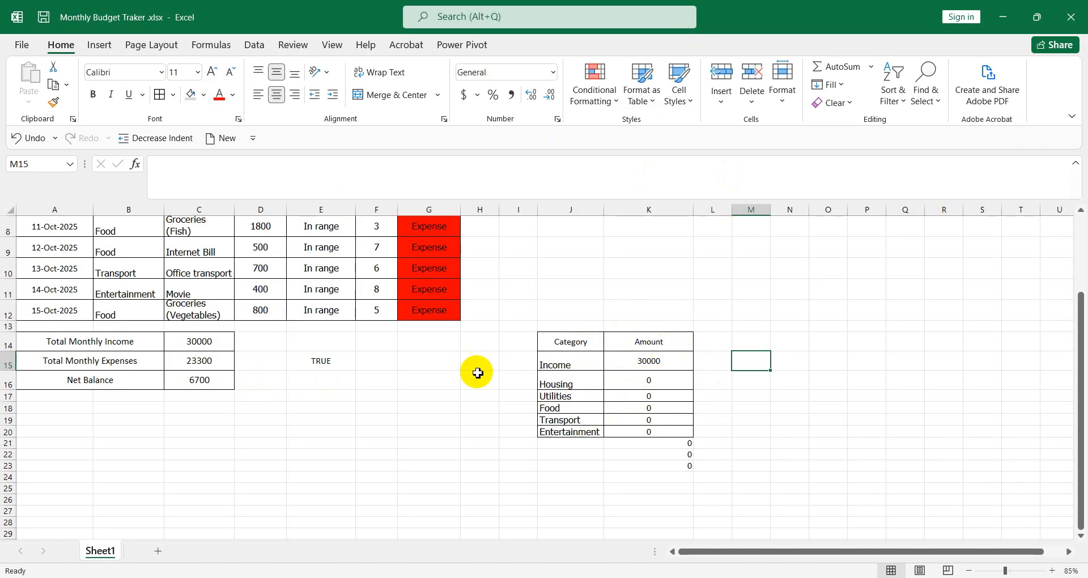
# Merge and center cells A18:B18 below the totals and make row 18 taller.
pyautogui.click(84, 420)
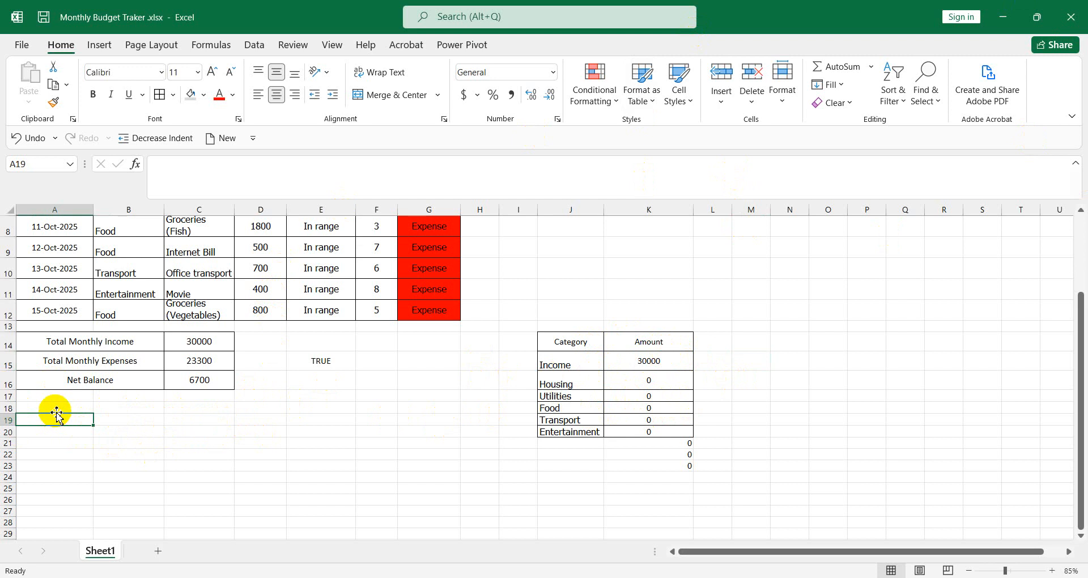
pyautogui.moveTo(79, 408); pyautogui.dragTo(122, 409)
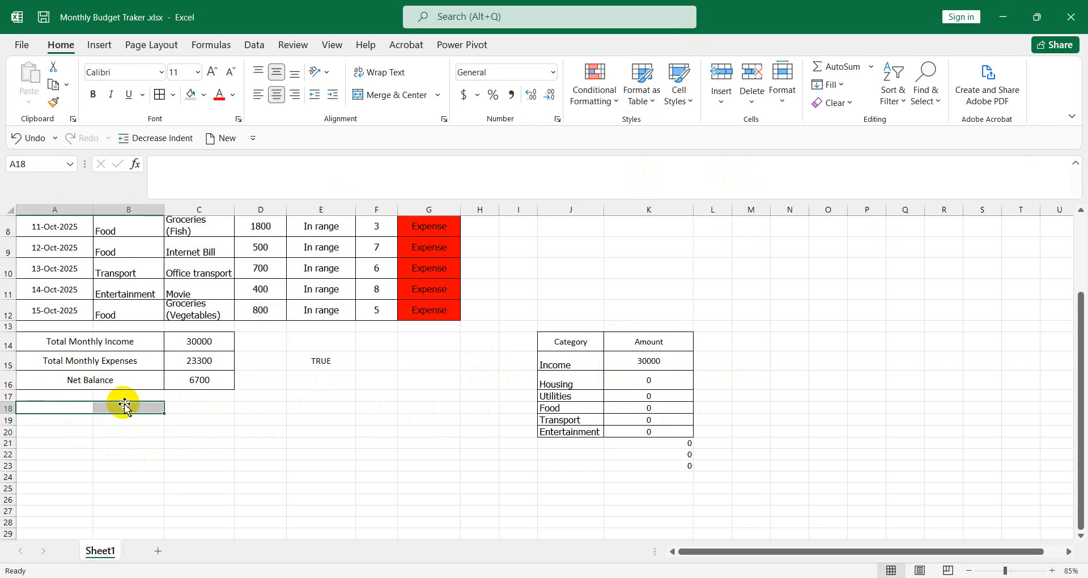
pyautogui.click(396, 94)
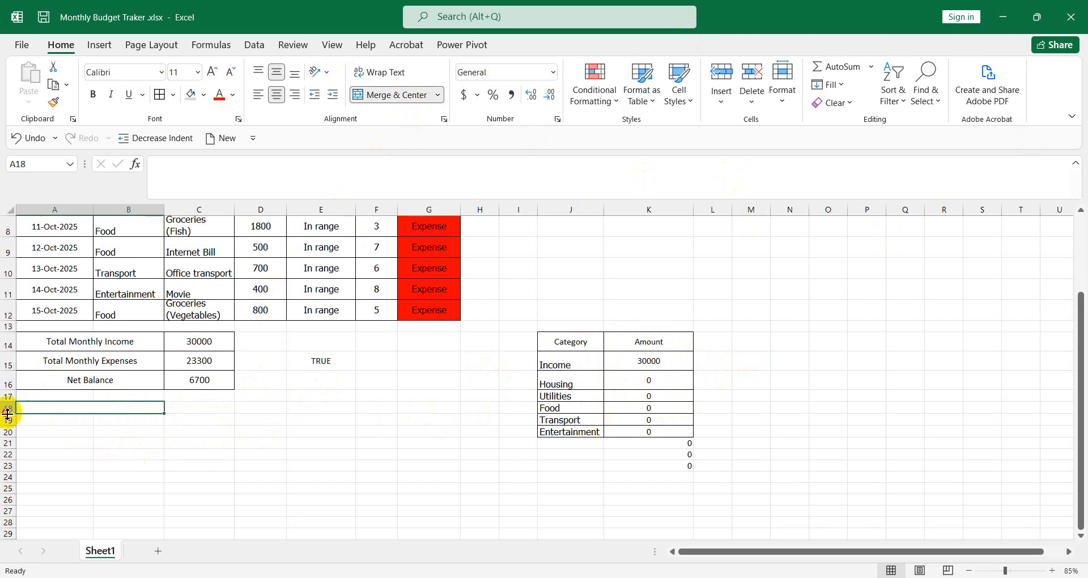
pyautogui.moveTo(7, 414); pyautogui.dragTo(7, 429)
pyautogui.click(197, 414)
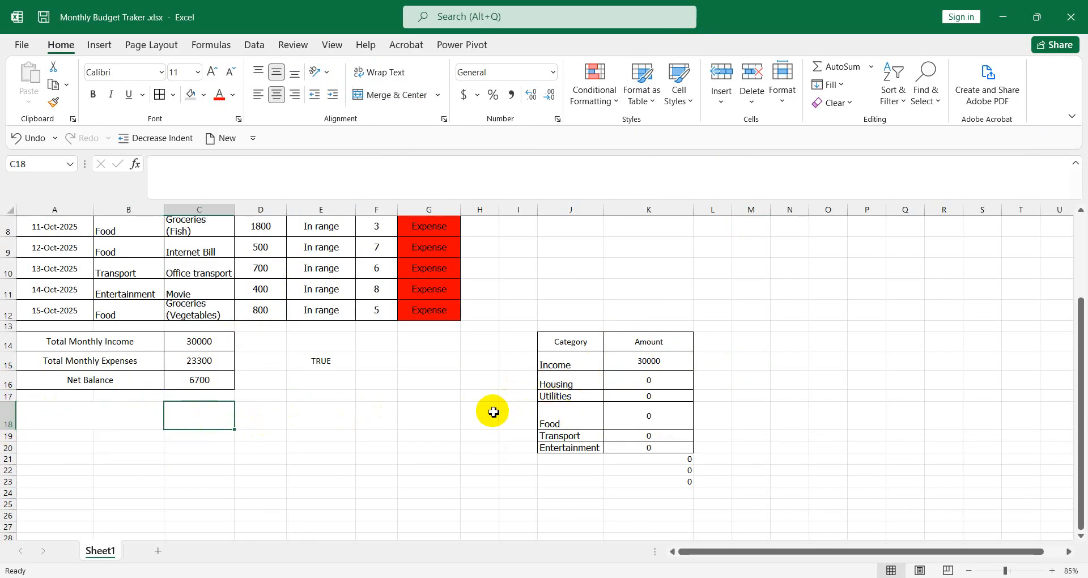
# Move the Category and Amount summary table from J14:K20 up to J6:K12.
pyautogui.moveTo(560, 338); pyautogui.dragTo(673, 451)
pyautogui.moveTo(646, 334); pyautogui.dragTo(638, 269)
pyautogui.click(706, 332)
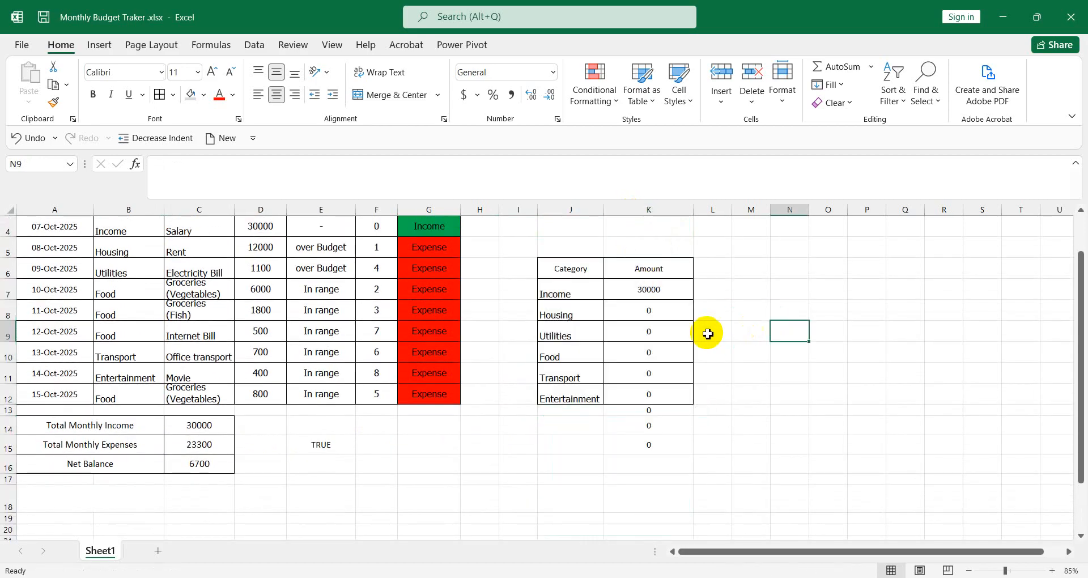
# Apply all borders to A18:B19 and make row 19 taller.
pyautogui.scroll(-2, 299, 425)
pyautogui.click(90, 387)
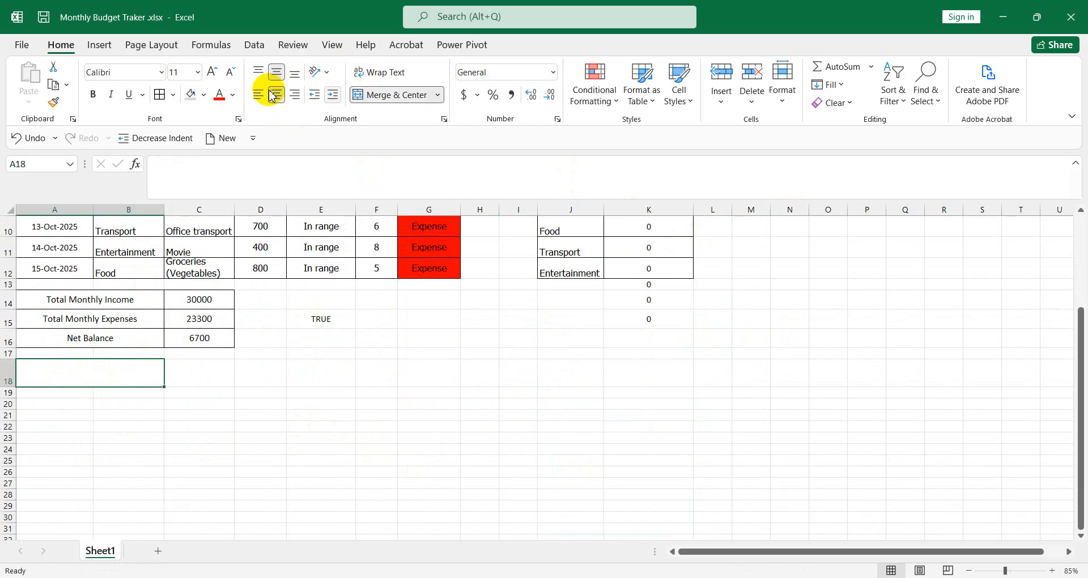
pyautogui.moveTo(105, 377)
pyautogui.mouseDown()
pyautogui.moveTo(113, 425)
pyautogui.moveTo(80, 384)
pyautogui.moveTo(85, 391)
pyautogui.mouseUp()
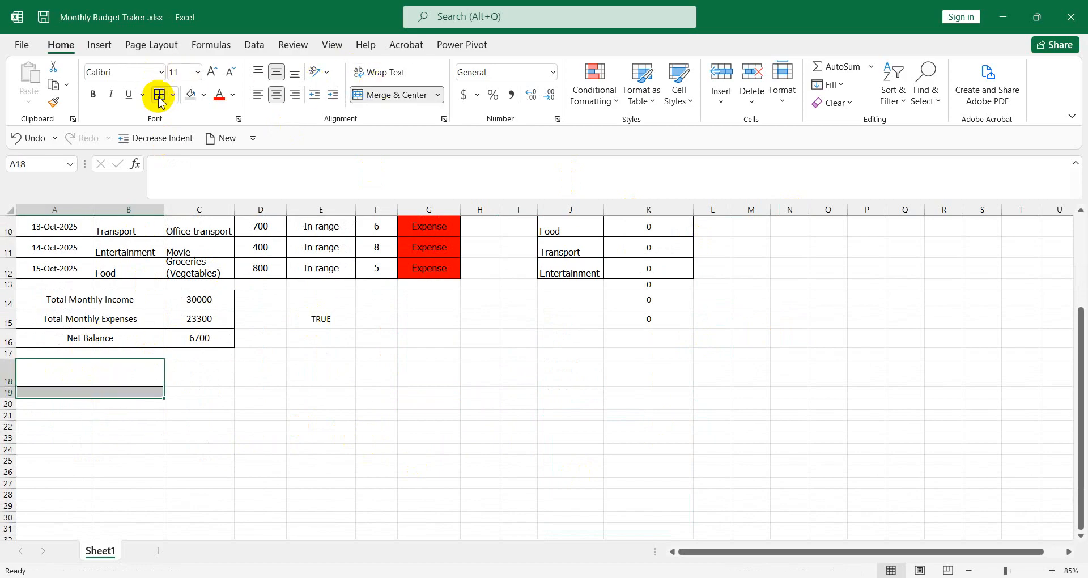
pyautogui.click(253, 460)
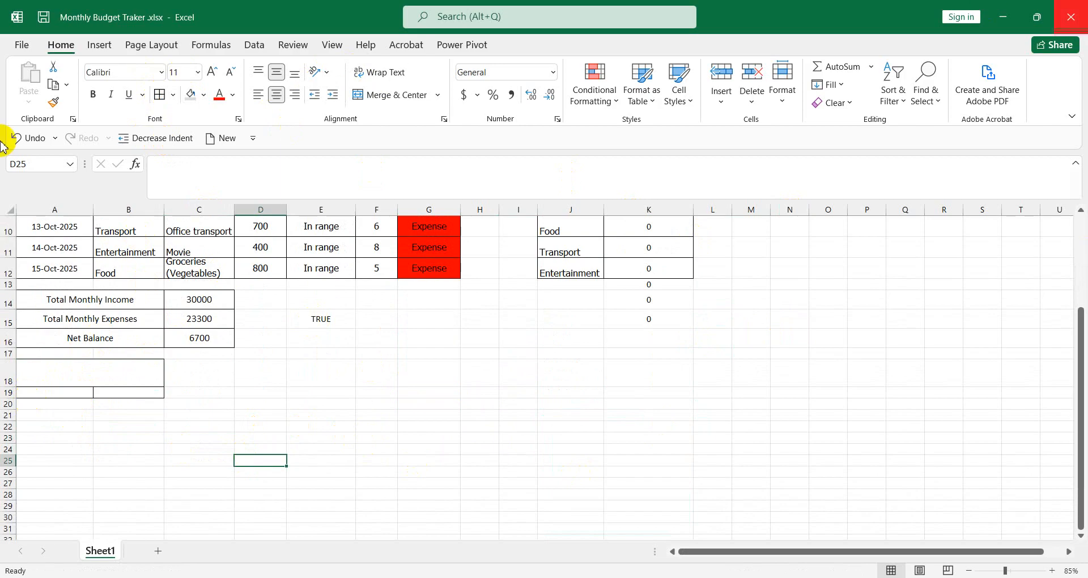
pyautogui.moveTo(5, 401); pyautogui.dragTo(5, 410)
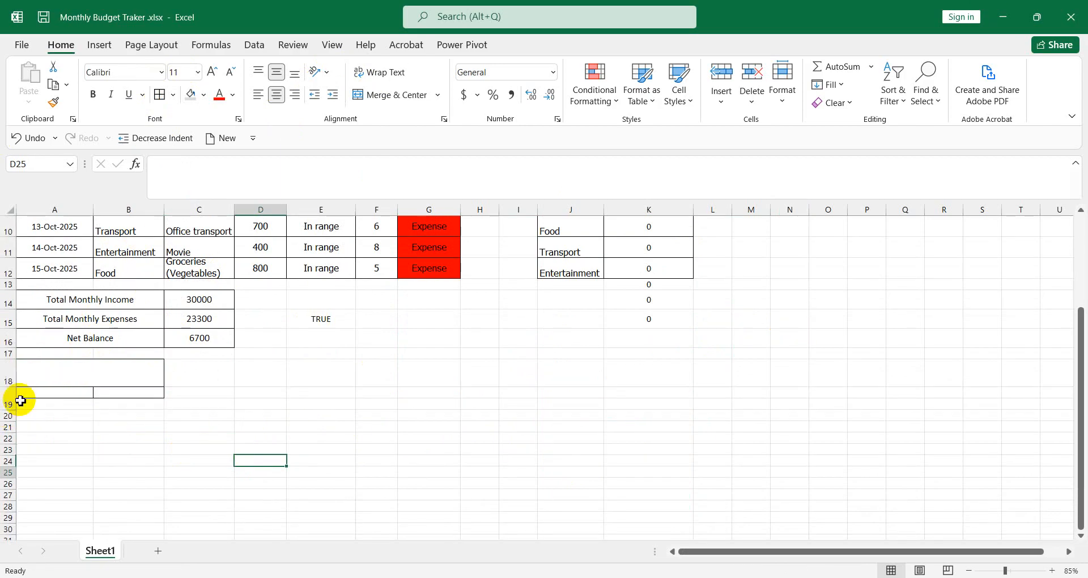
# Enter the heading VlookUp in the merged cell A18.
pyautogui.click(53, 372)
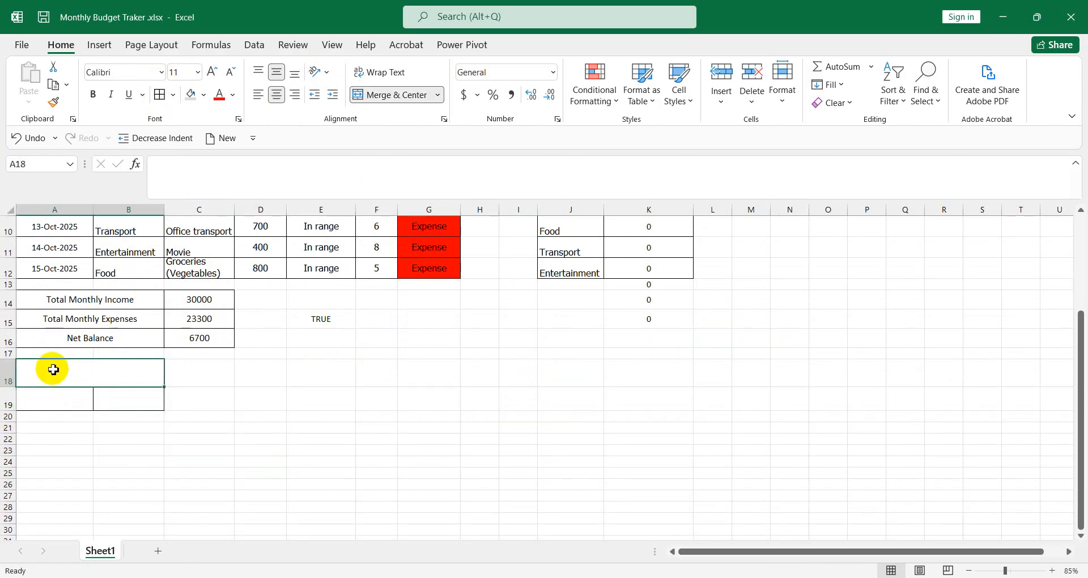
pyautogui.write('VlookUp')
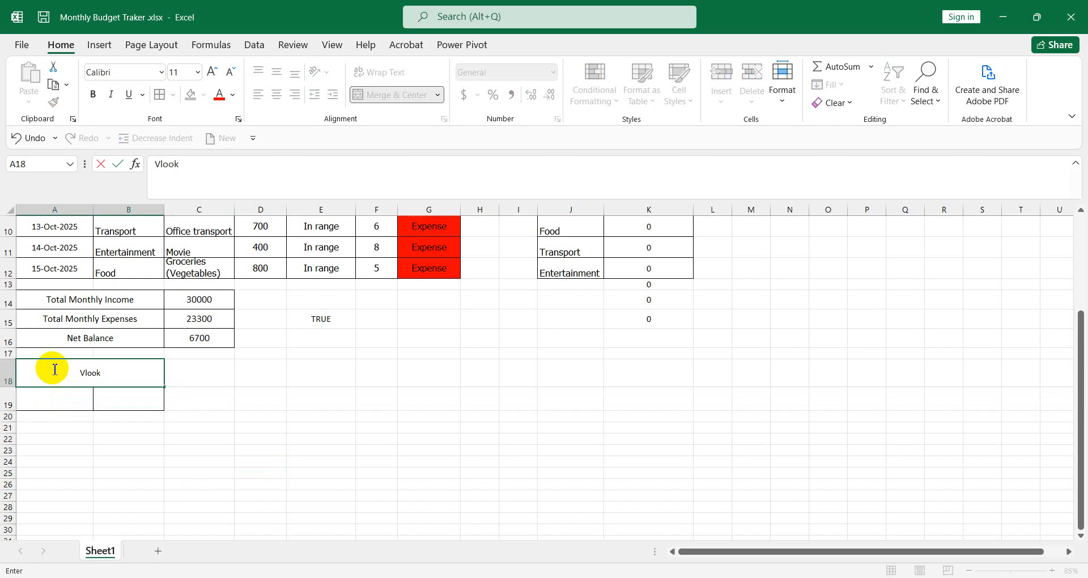
pyautogui.click(301, 408)
# Switch to Chrome to review the sample tracker on page 6 of Job-222.pdf, and return to the Excel workbook.
pyautogui.click(67, 399)
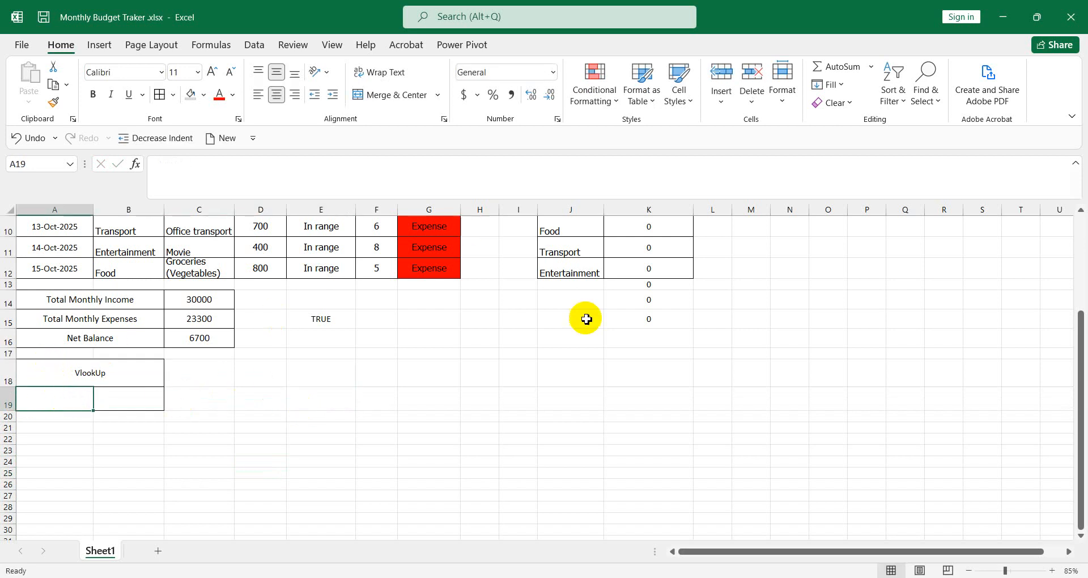
pyautogui.scroll(1, 628, 356)
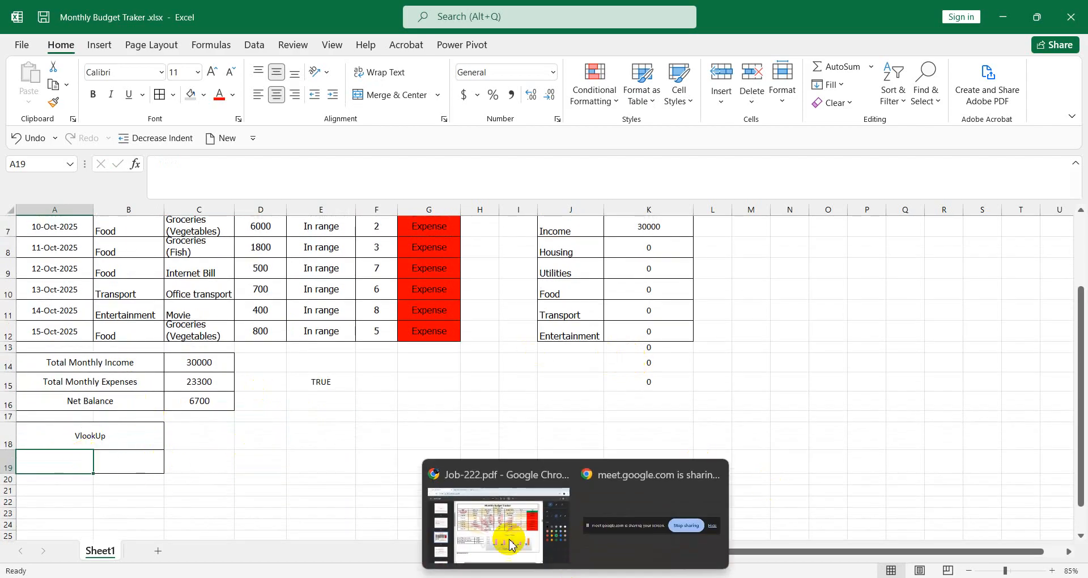
pyautogui.click(510, 538)
pyautogui.scroll(-4, 497, 493)
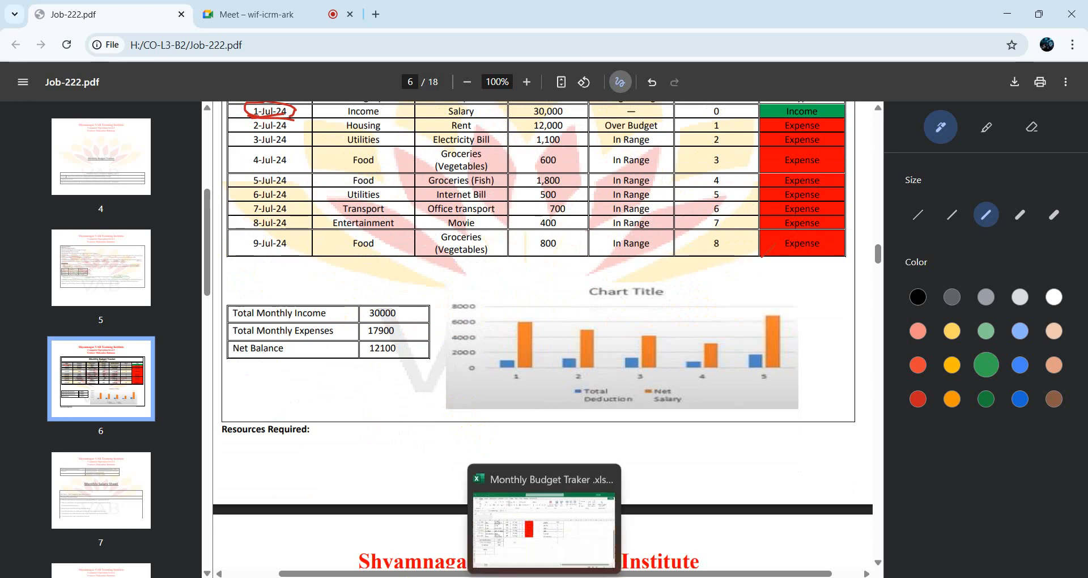
pyautogui.click(527, 538)
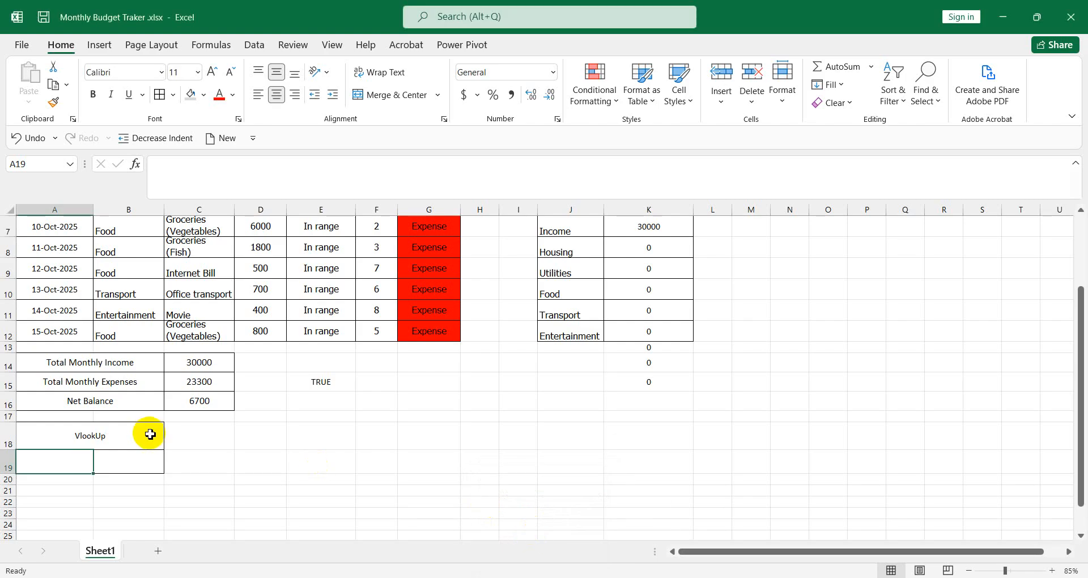
pyautogui.write('=')
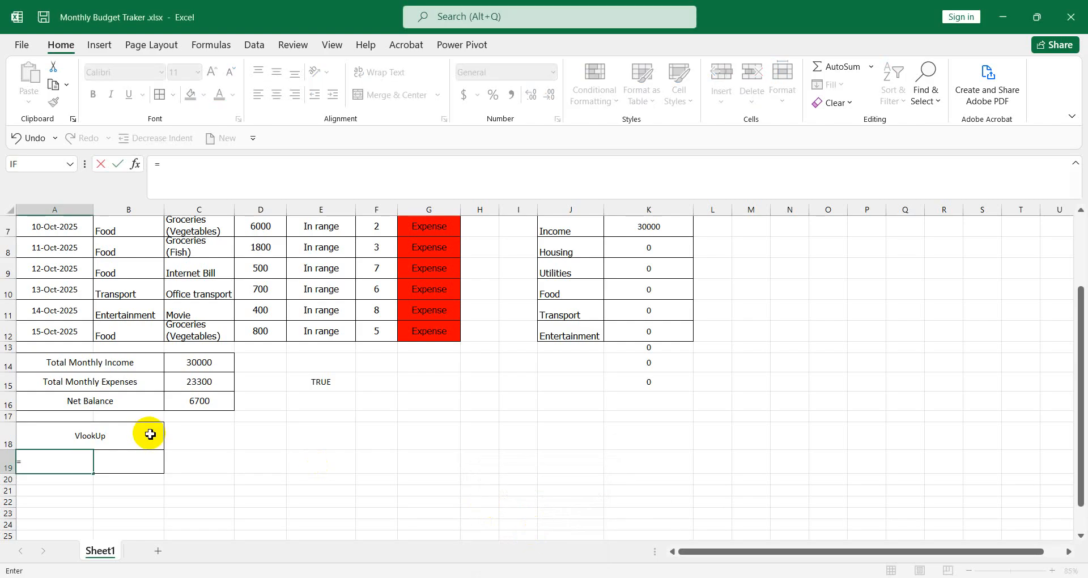
pyautogui.press('BackSpace')
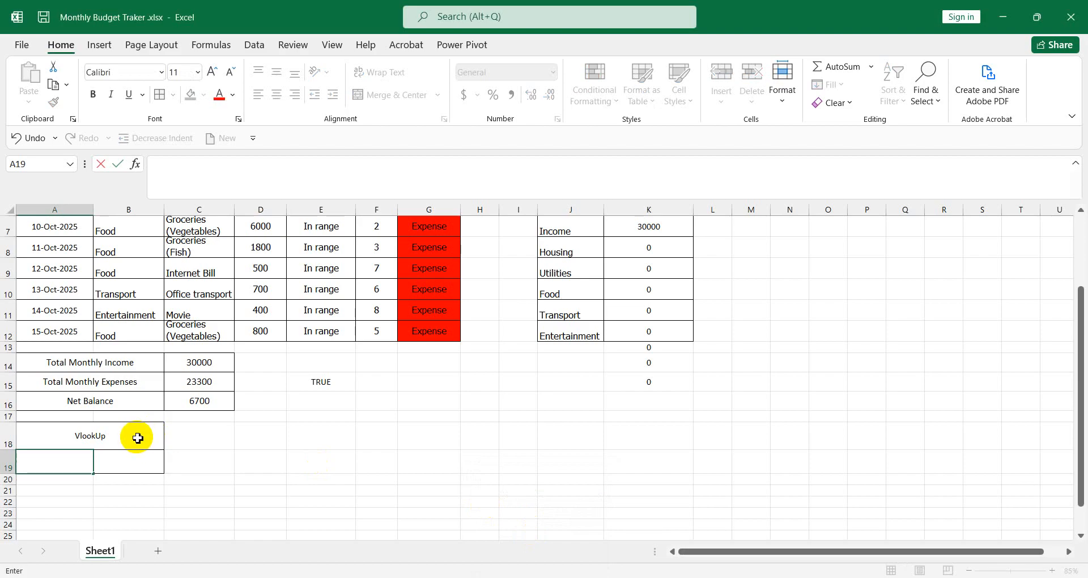
pyautogui.click(260, 491)
# Add a list data validation to cell A19 with the source =$J$7:$J$12.
pyautogui.click(68, 453)
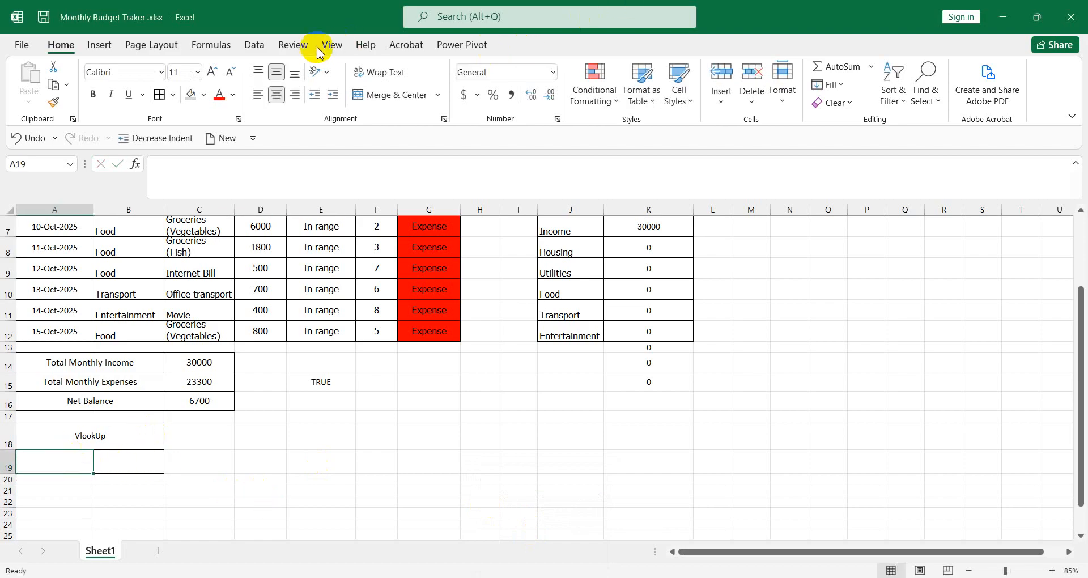
pyautogui.click(255, 45)
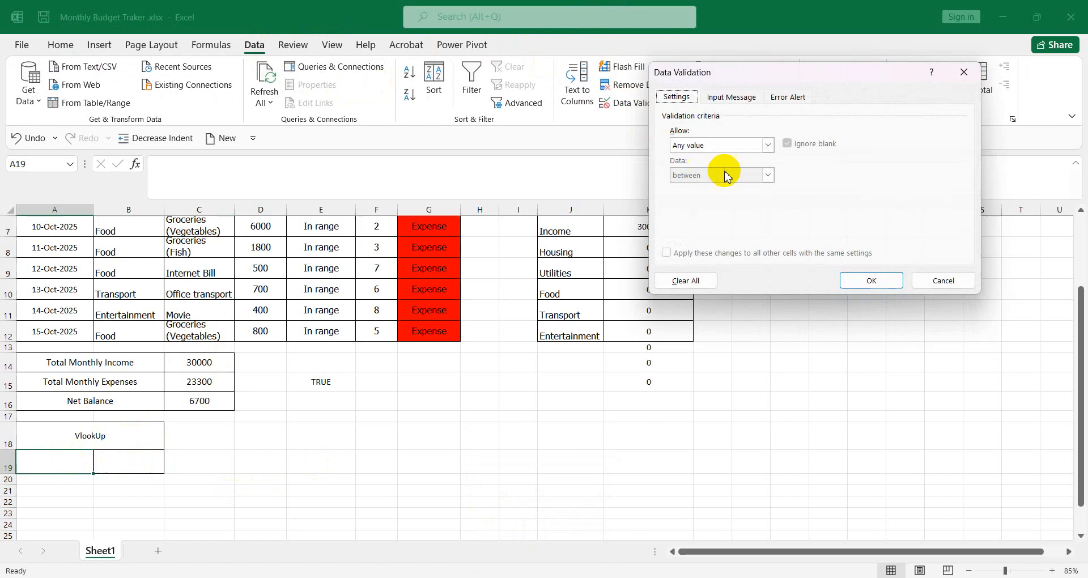
pyautogui.click(768, 145)
pyautogui.click(717, 184)
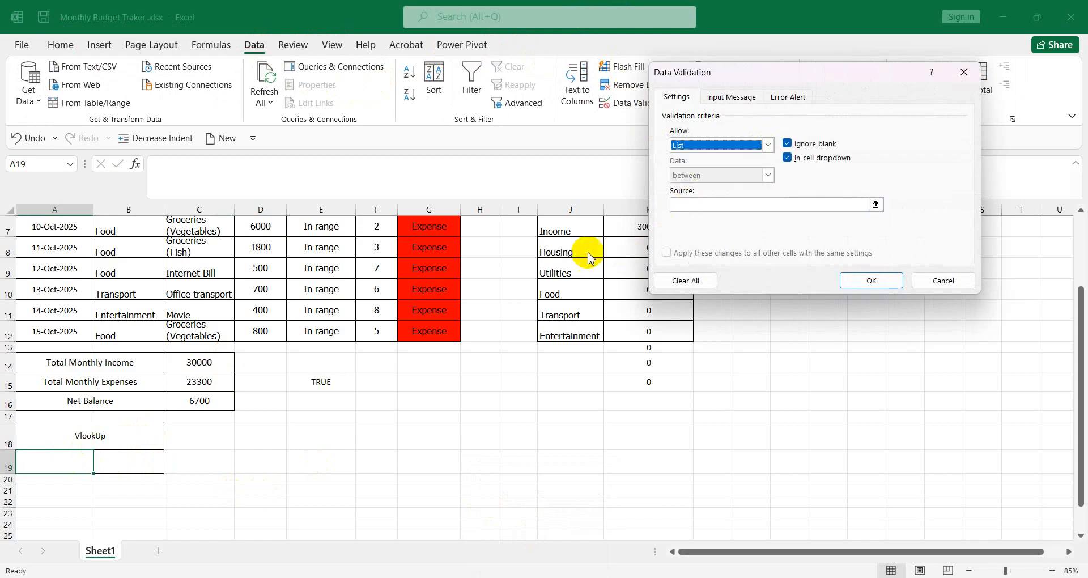
pyautogui.click(739, 207)
pyautogui.click(736, 205)
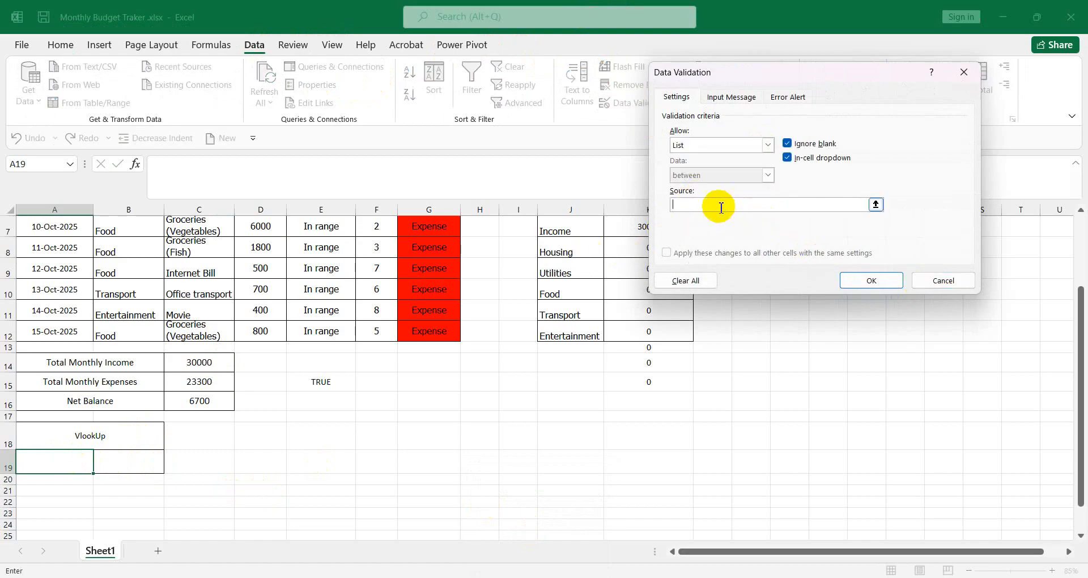
pyautogui.moveTo(561, 230); pyautogui.dragTo(566, 332)
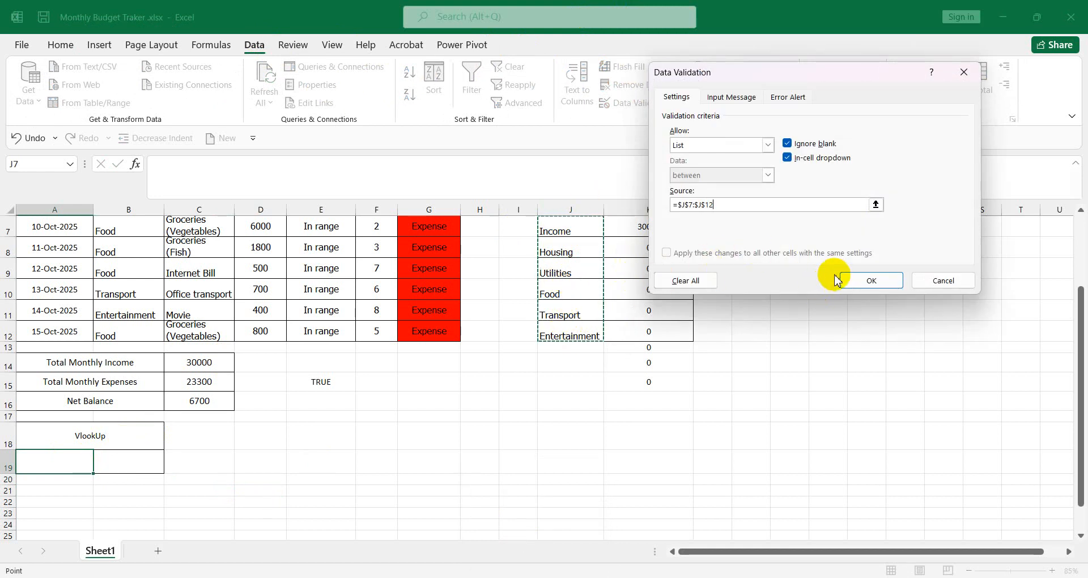
pyautogui.click(871, 284)
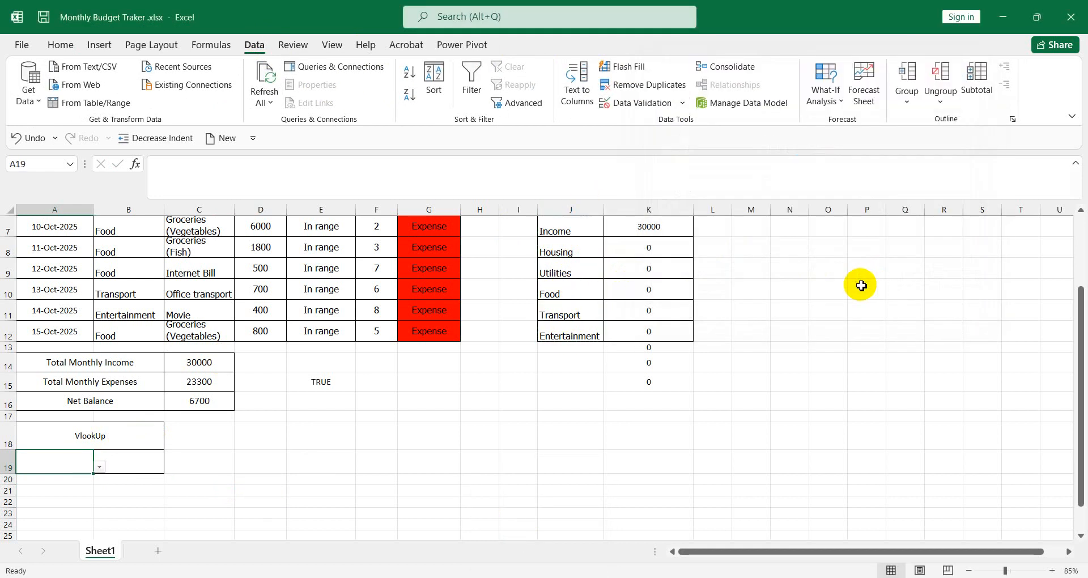
# Try Housing in the A19 category dropdown, and set the cell to Income.
pyautogui.click(100, 467)
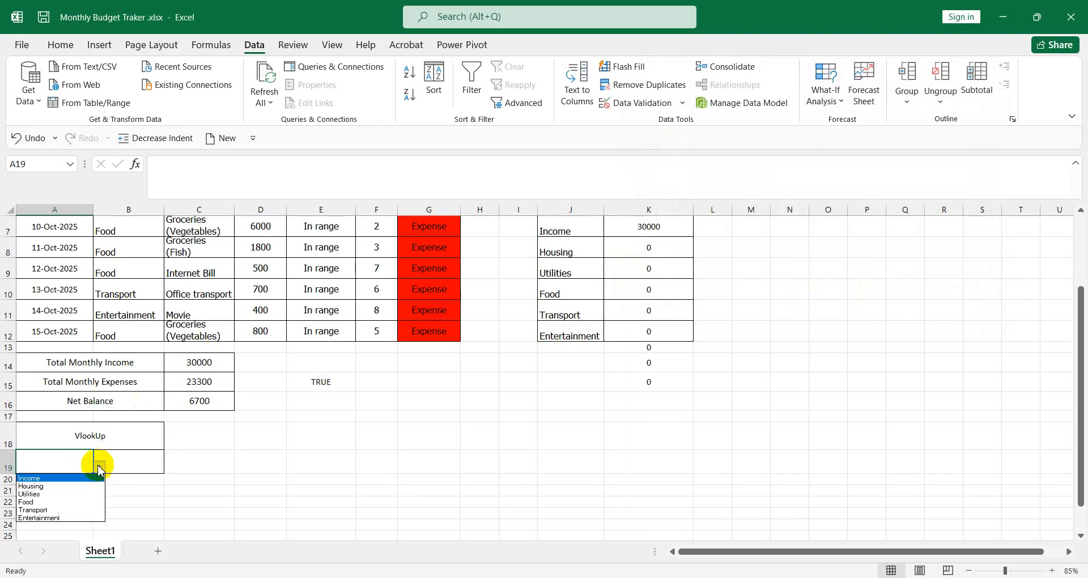
pyautogui.click(63, 487)
pyautogui.click(135, 461)
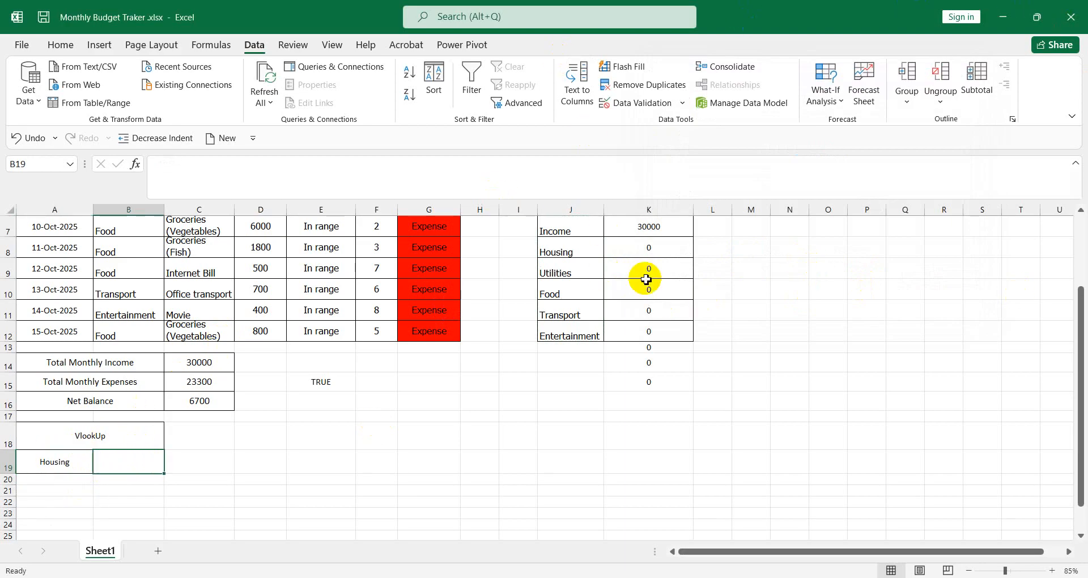
pyautogui.click(90, 461)
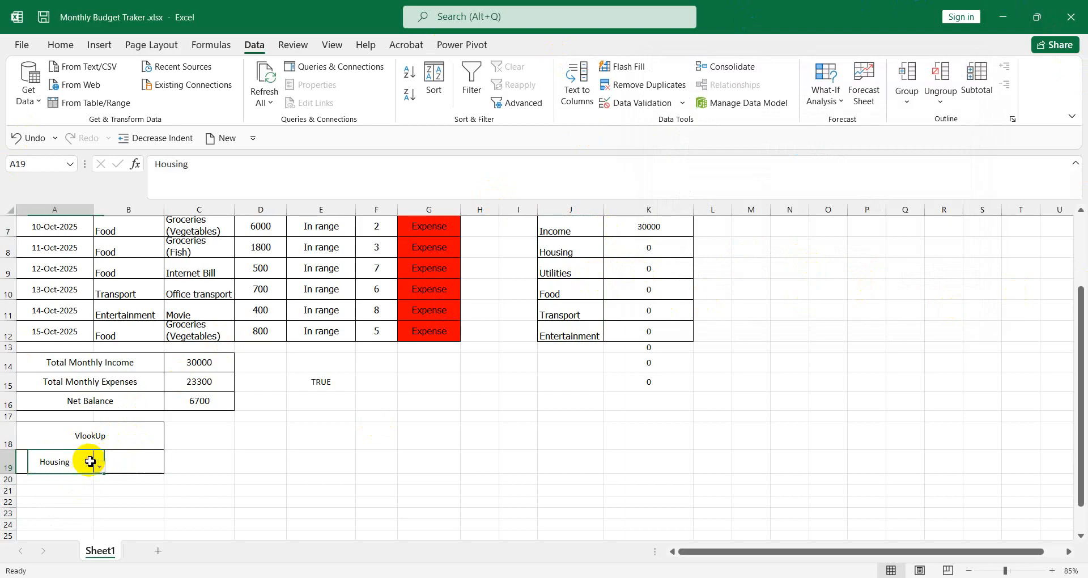
pyautogui.click(99, 466)
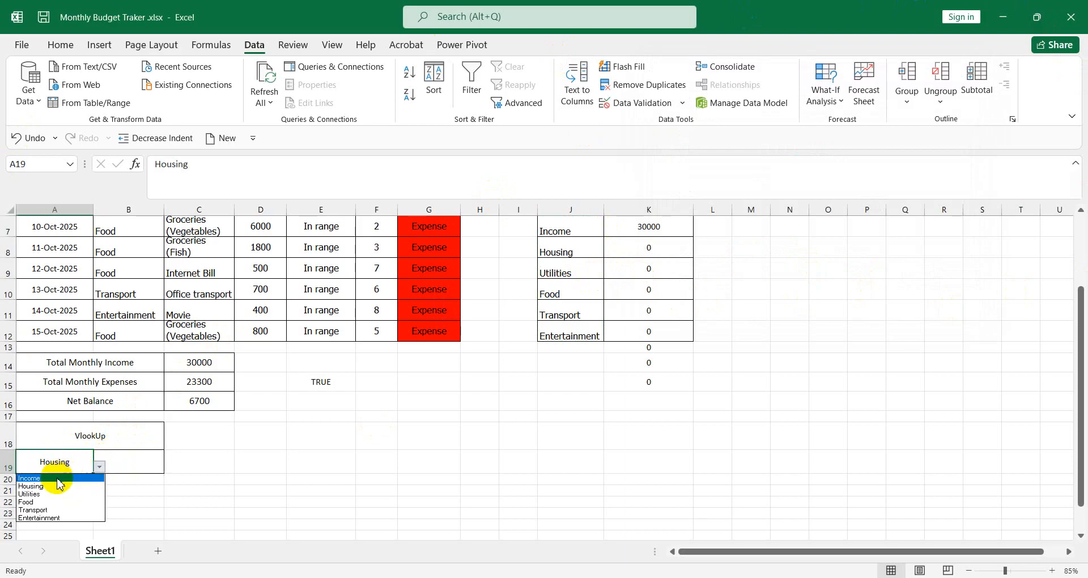
pyautogui.click(88, 479)
# Enter the formula =VLOOKUP(A19,$J$6:$K$12,2,0) in cell B19.
pyautogui.click(146, 454)
pyautogui.write('=')
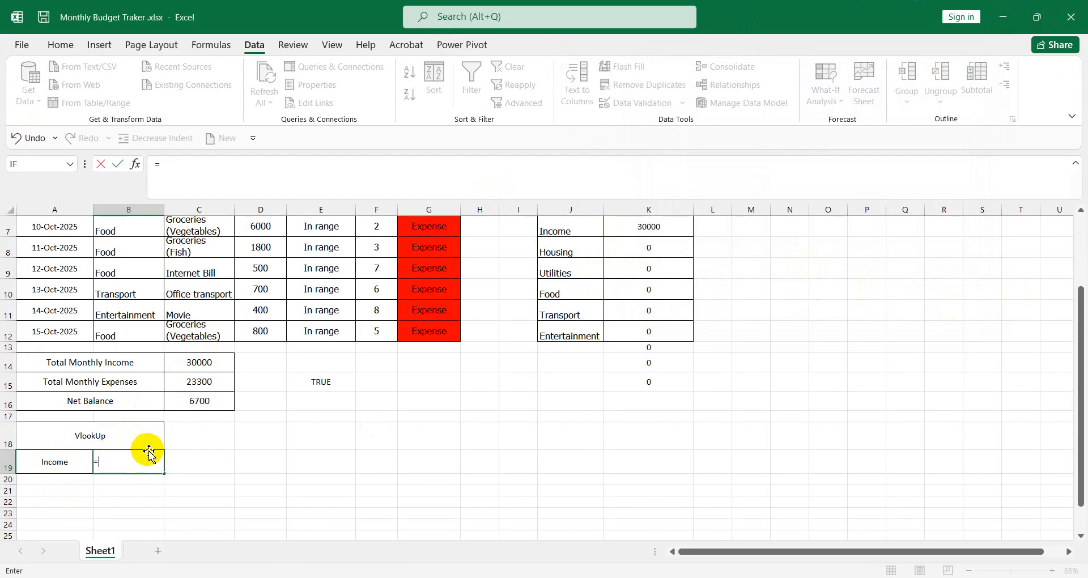
pyautogui.write('vl')
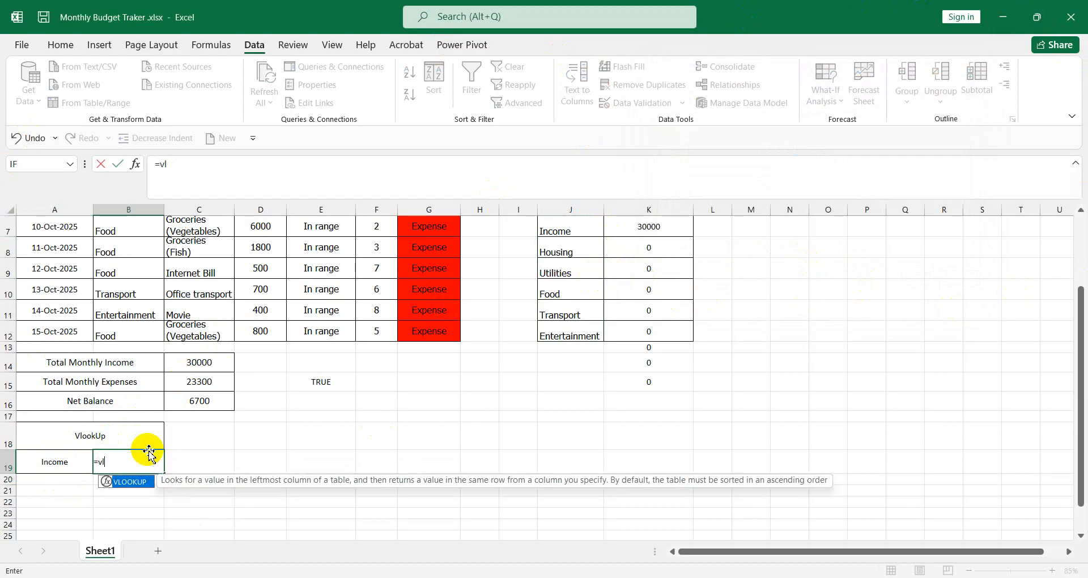
pyautogui.press('Tab')
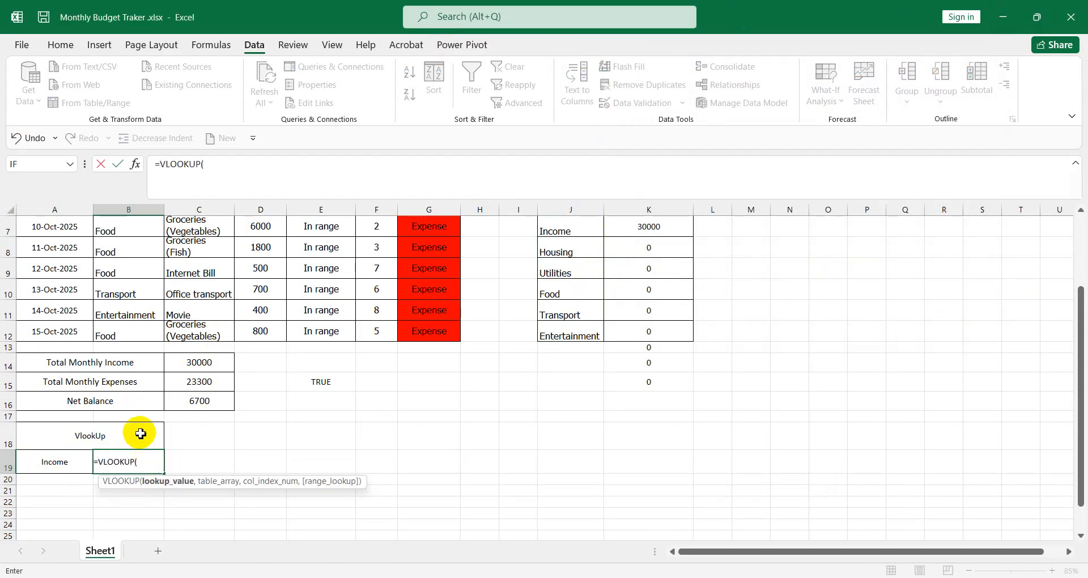
pyautogui.click(61, 465)
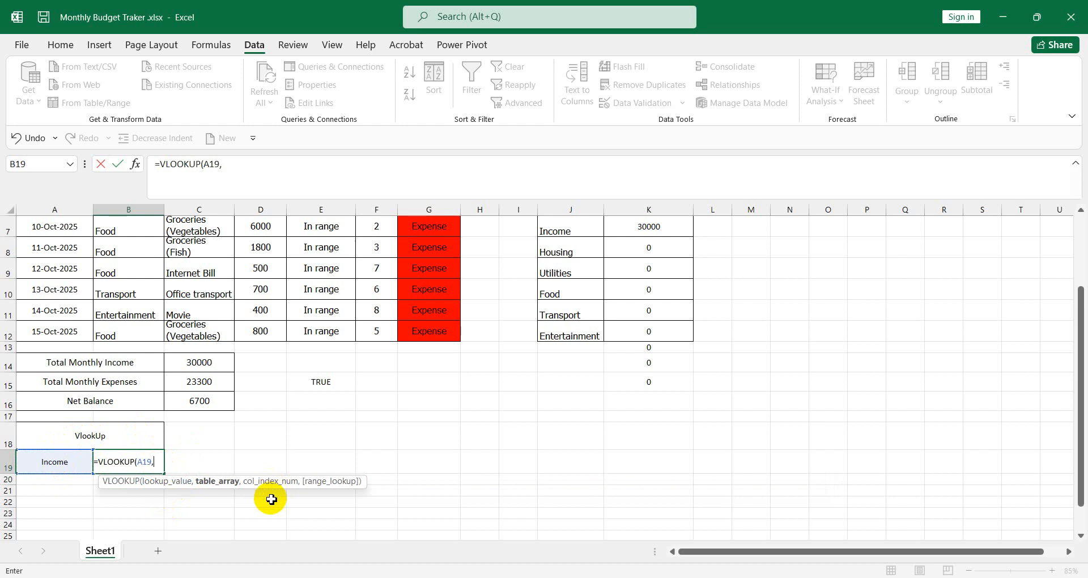
pyautogui.scroll(1, 626, 293)
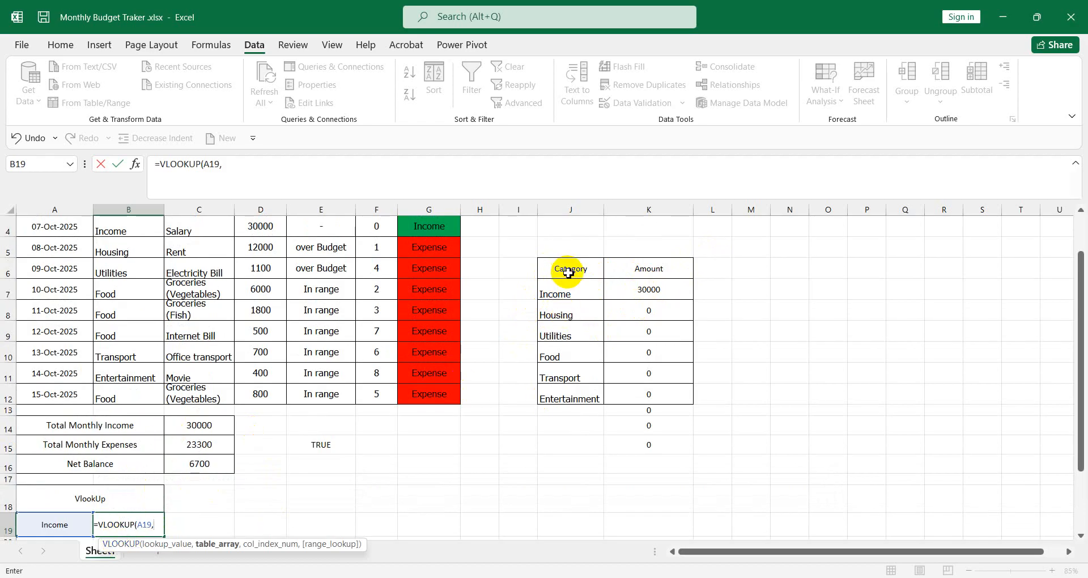
pyautogui.moveTo(563, 272); pyautogui.dragTo(672, 394)
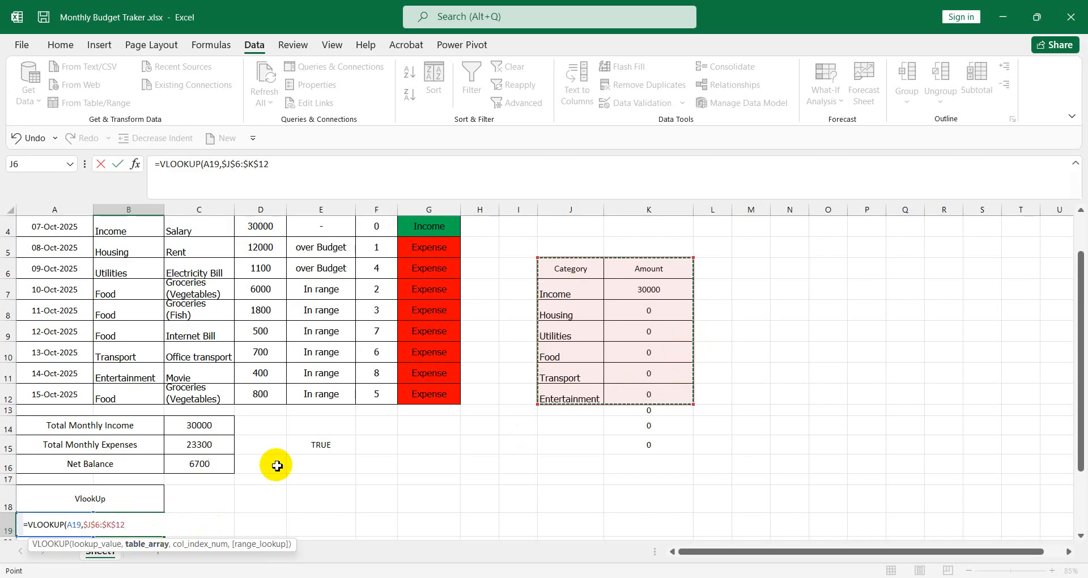
pyautogui.write(',2')
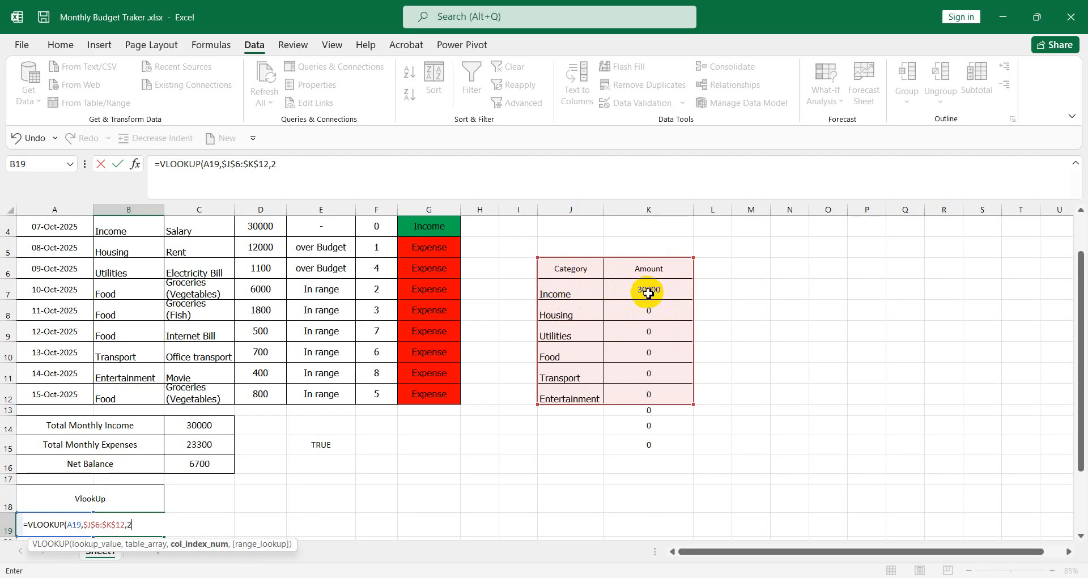
pyautogui.write(',')
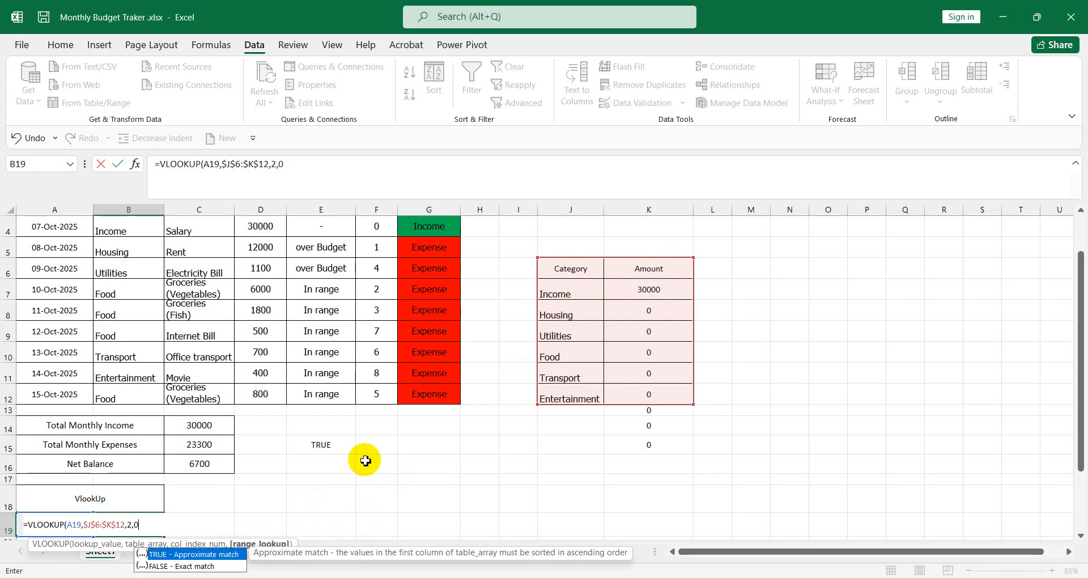
pyautogui.write('0)')
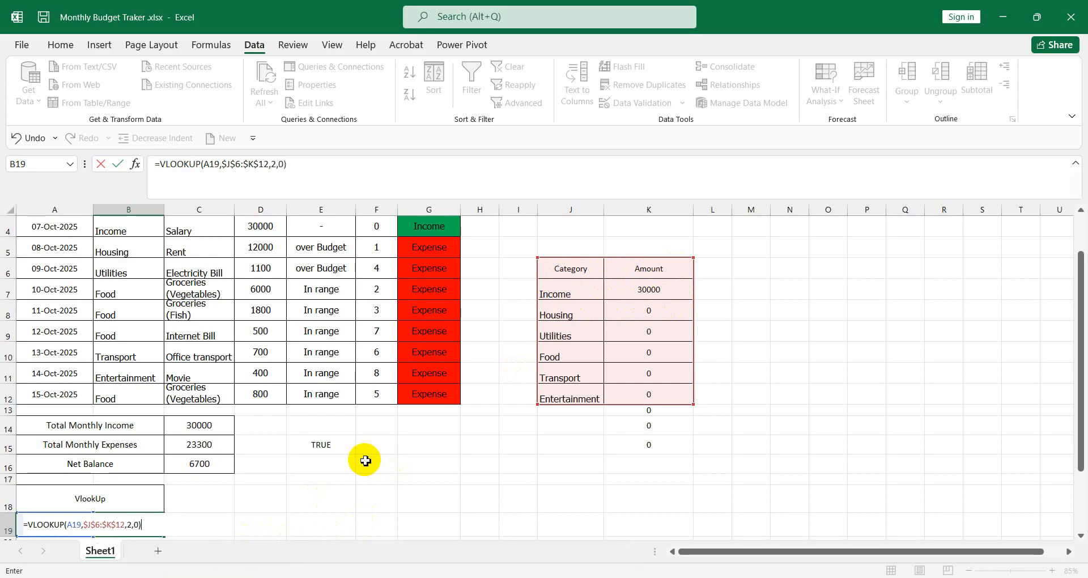
pyautogui.press('Return')
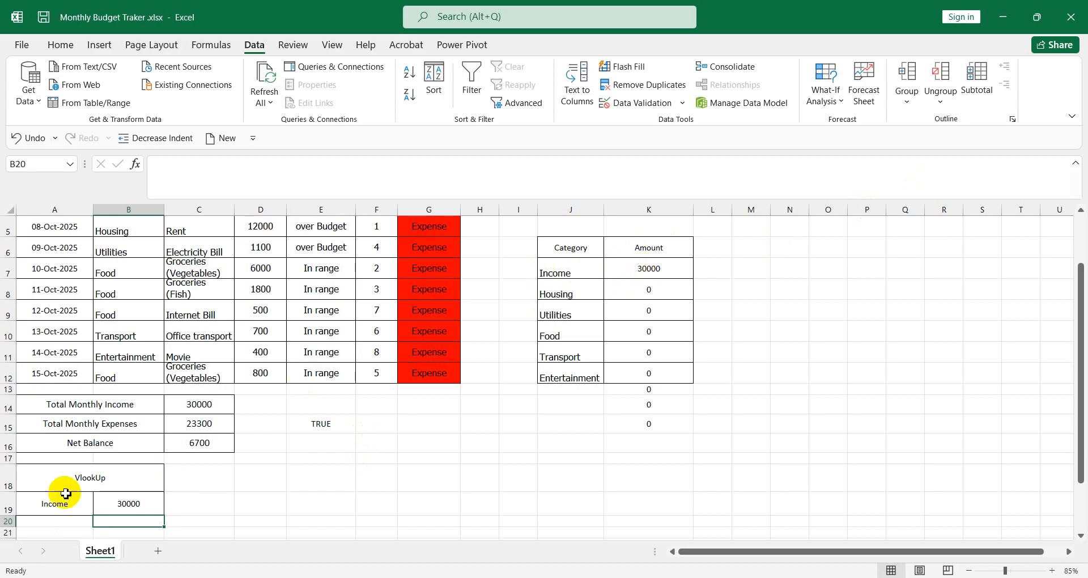
# Test the lookup by choosing Utilities in the A19 dropdown, and set it back to Income.
pyautogui.click(72, 504)
pyautogui.click(99, 509)
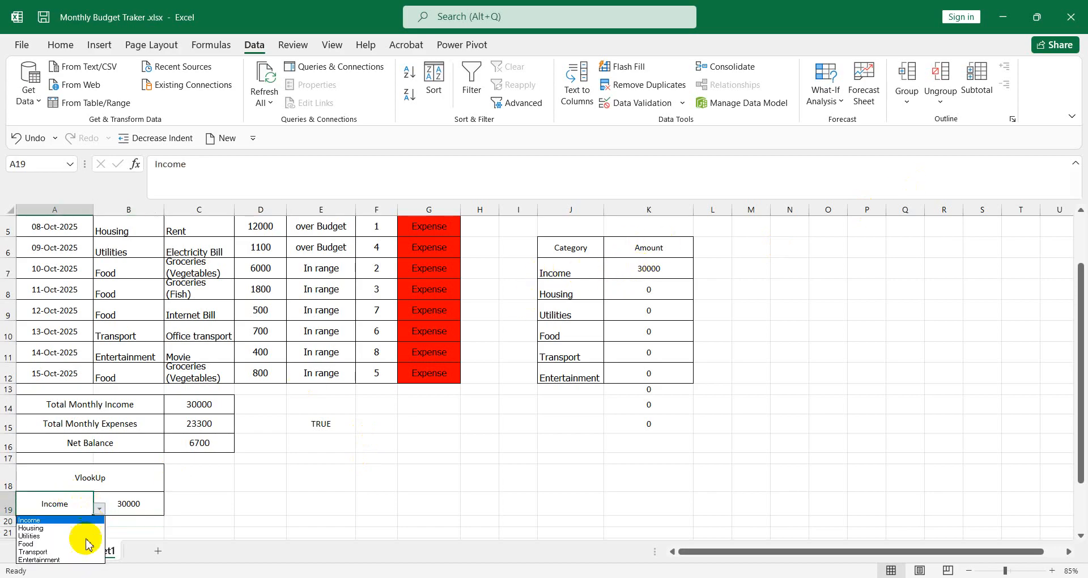
pyautogui.click(79, 536)
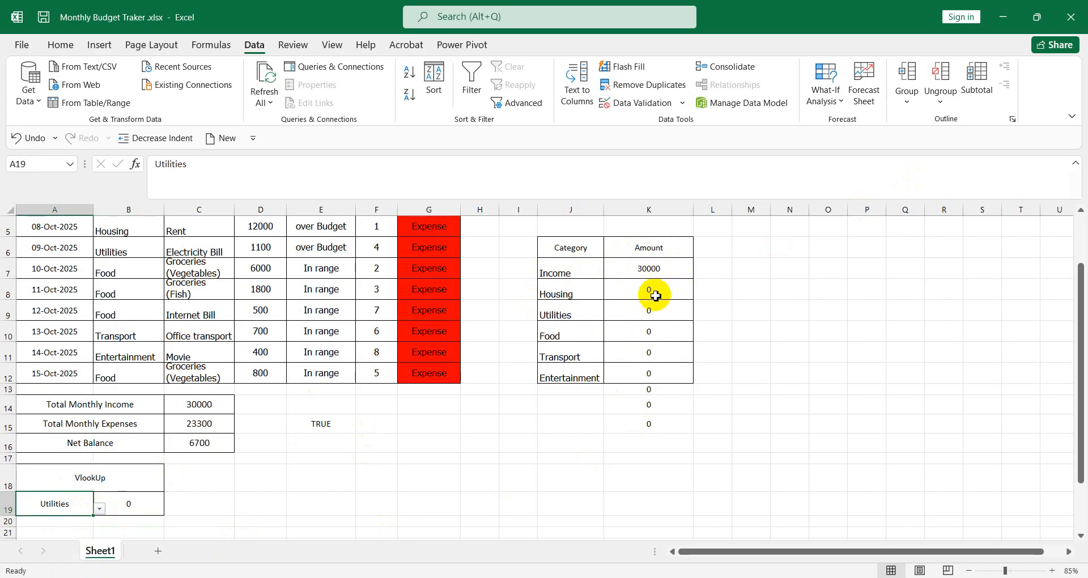
pyautogui.click(784, 332)
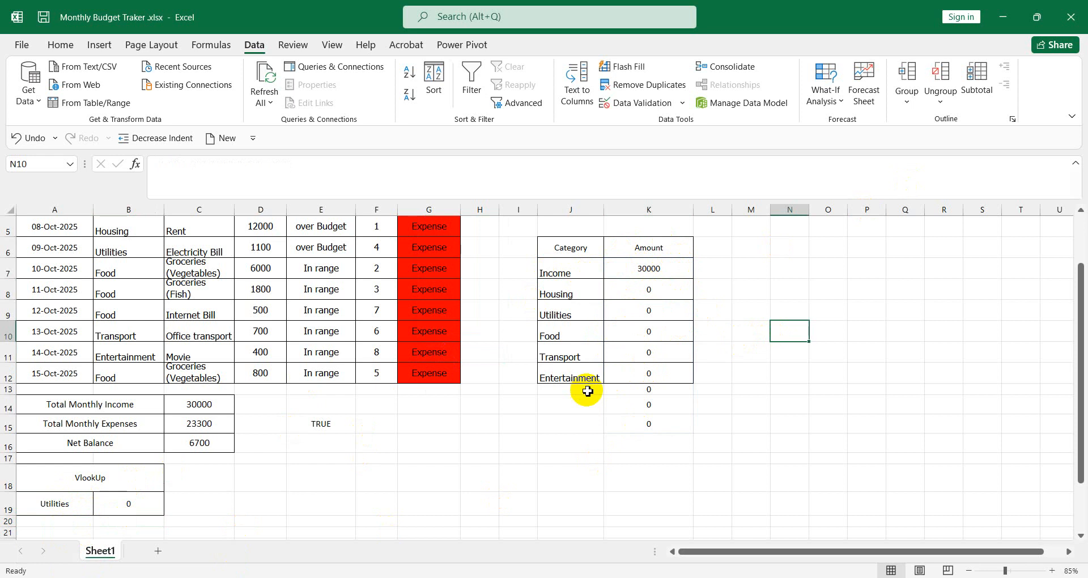
pyautogui.click(220, 486)
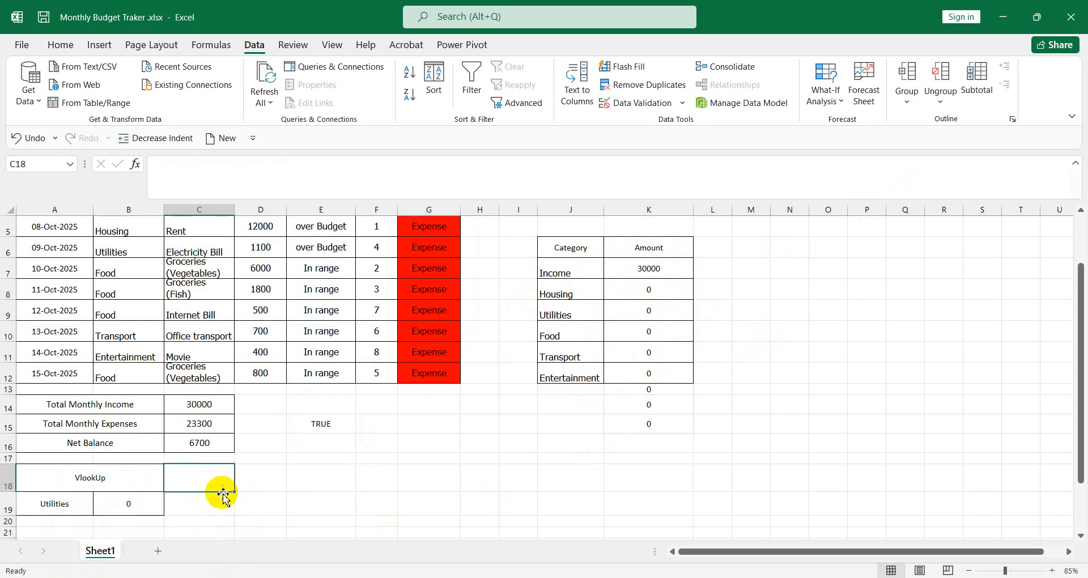
pyautogui.click(89, 507)
pyautogui.click(99, 509)
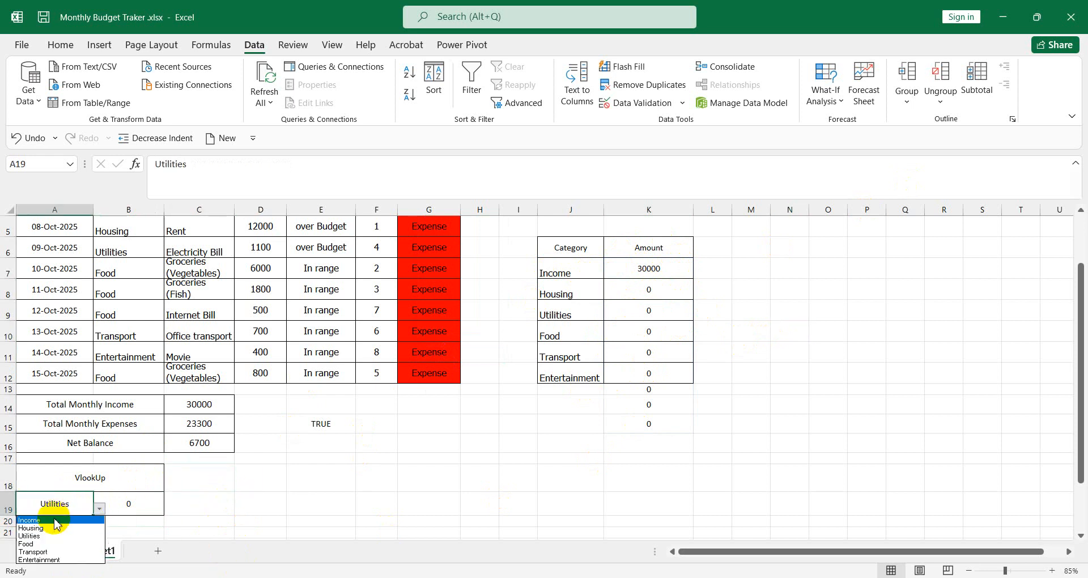
pyautogui.click(57, 521)
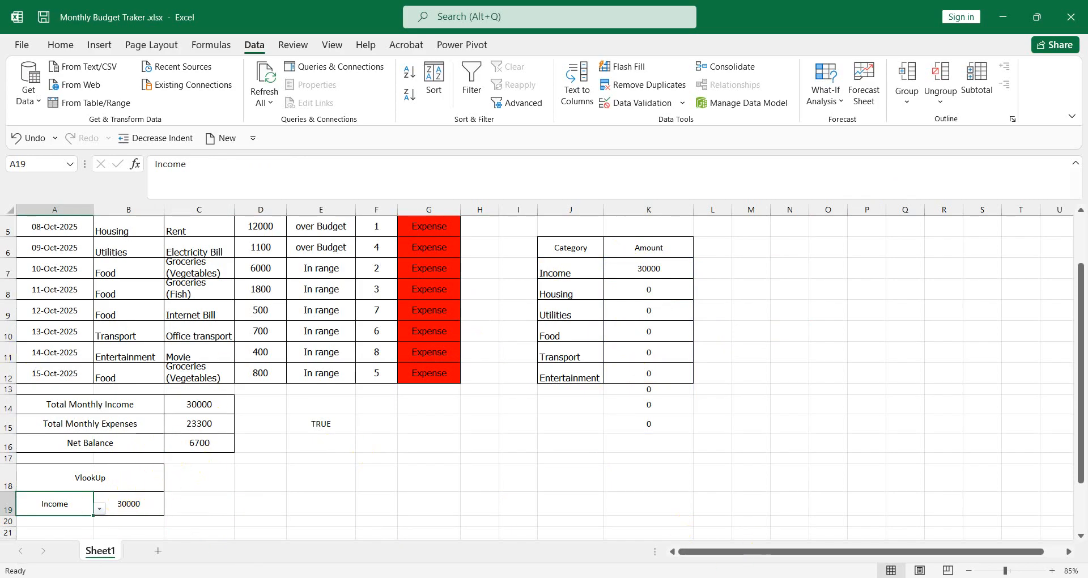
# Switch to Chrome, mark the sample chart and the income and expenses rows in green on page 6 of Job-222.pdf, and return to Excel.
pyautogui.click(513, 536)
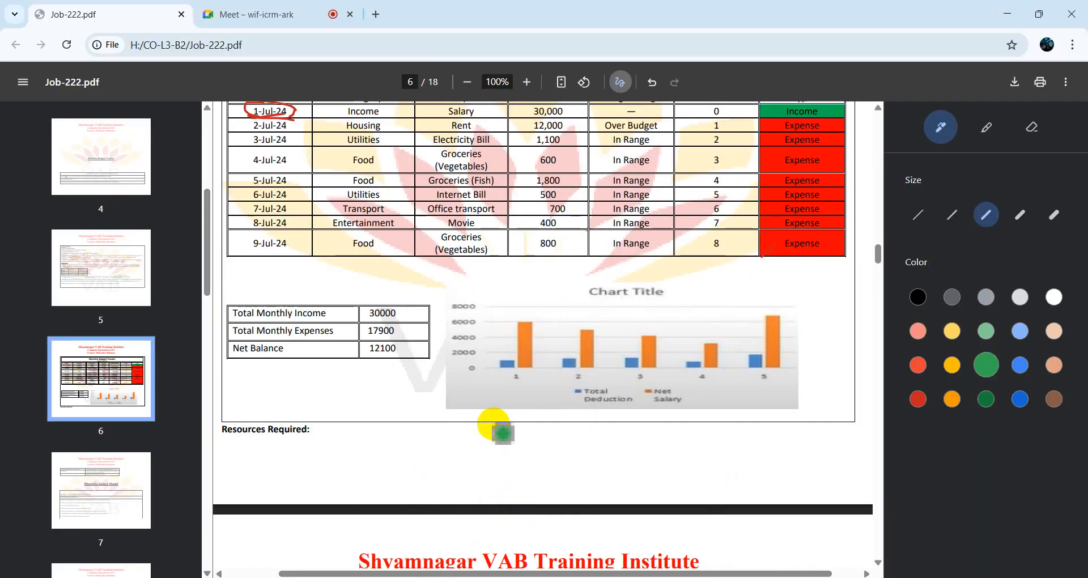
pyautogui.moveTo(481, 311)
pyautogui.mouseDown()
pyautogui.moveTo(657, 289)
pyautogui.moveTo(760, 419)
pyautogui.moveTo(378, 300)
pyautogui.moveTo(490, 266)
pyautogui.mouseUp()
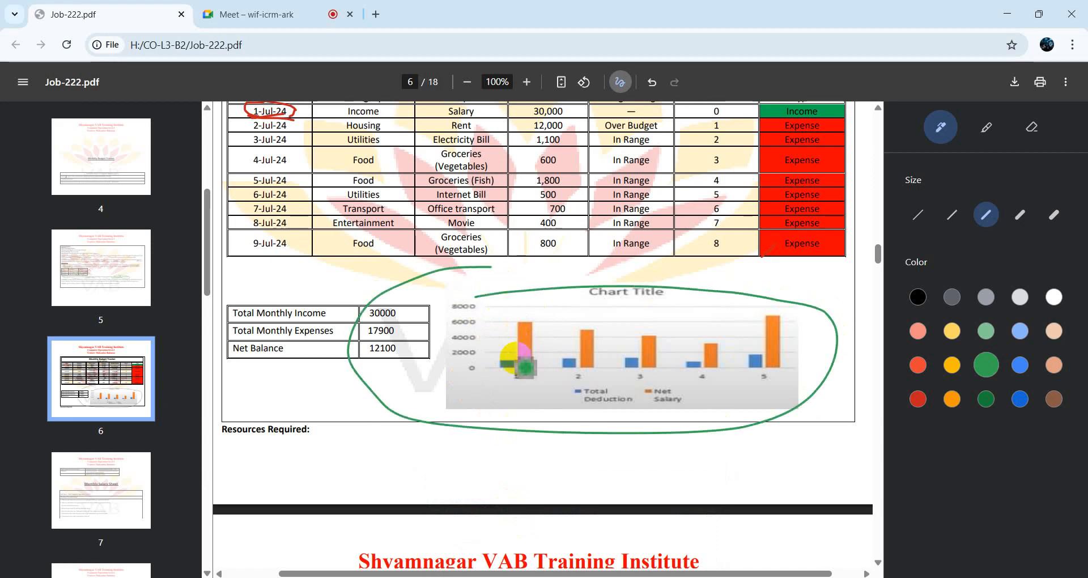
pyautogui.moveTo(321, 316)
pyautogui.mouseDown()
pyautogui.moveTo(368, 311)
pyautogui.moveTo(368, 324)
pyautogui.mouseUp()
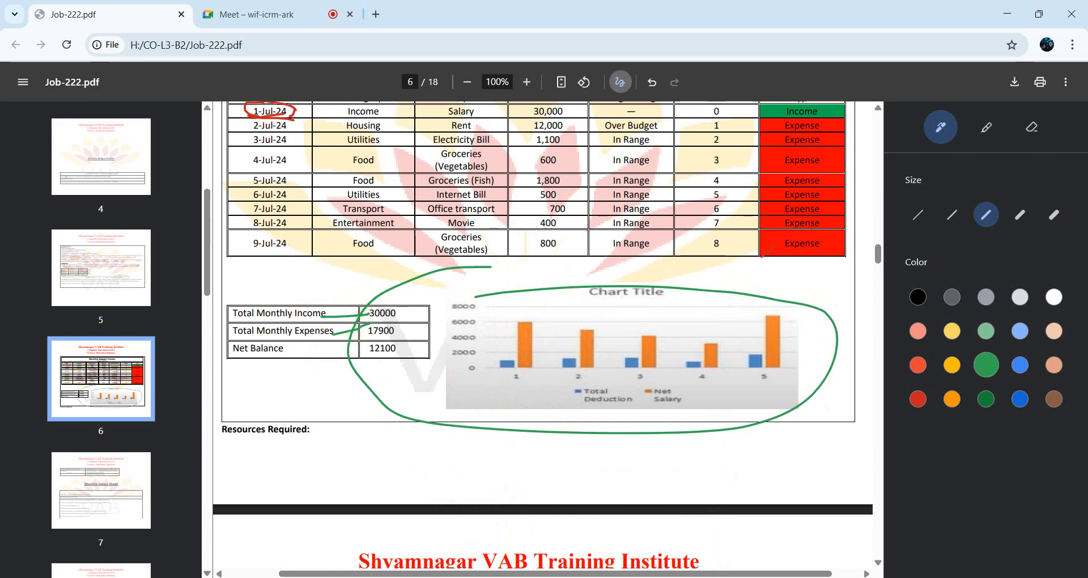
pyautogui.click(544, 577)
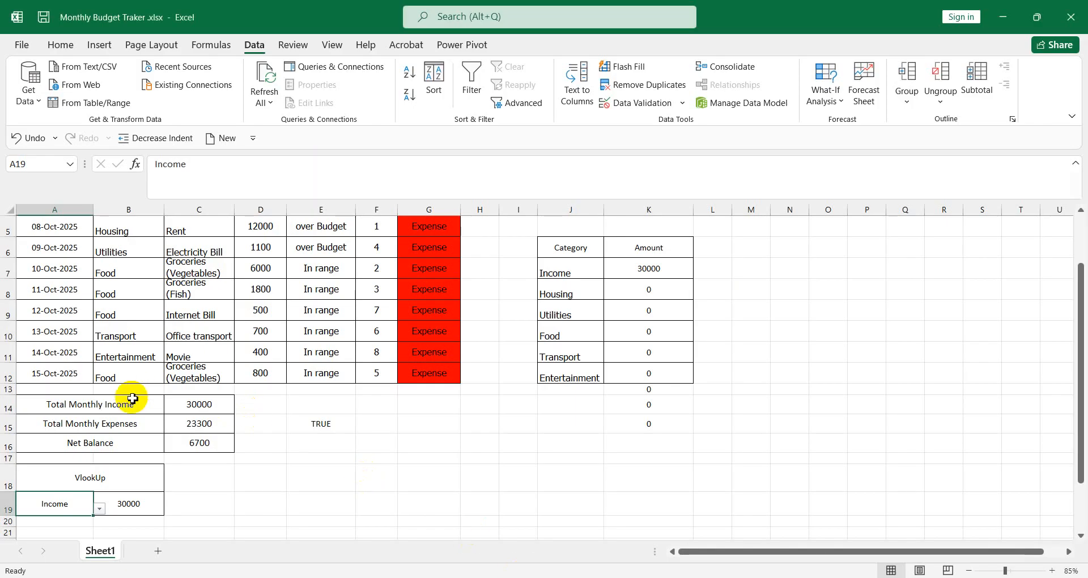
# Insert a 2-D clustered column chart of Total Monthly Income and Total Monthly Expenses from A14:C15.
pyautogui.moveTo(68, 403); pyautogui.dragTo(216, 419)
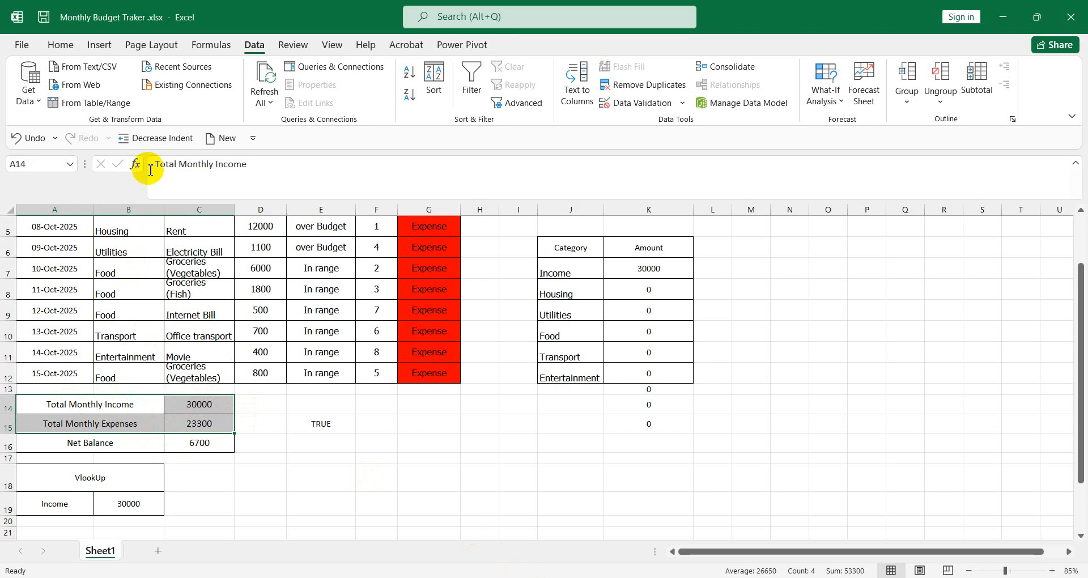
pyautogui.click(99, 45)
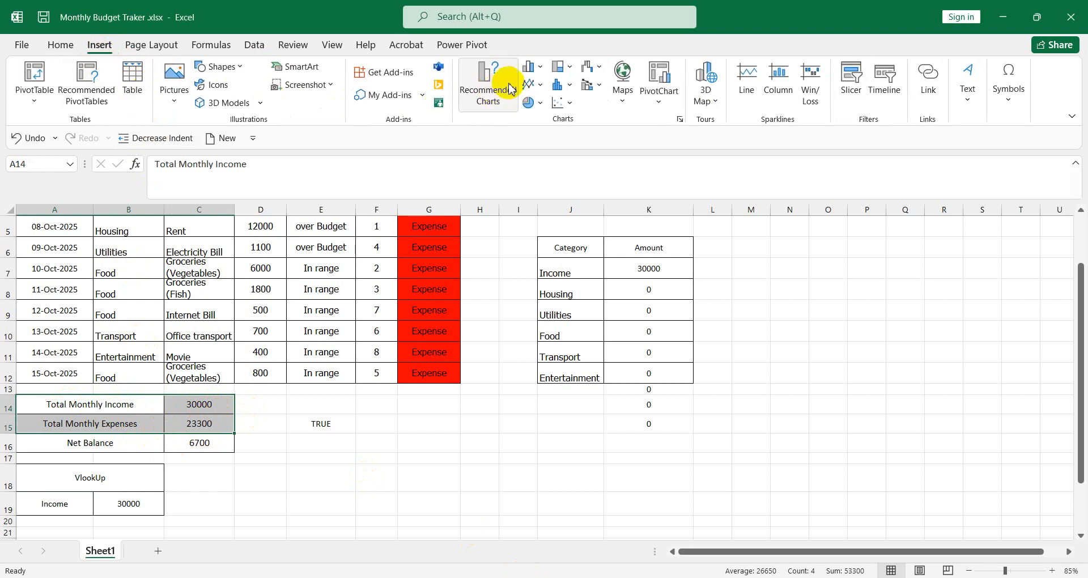
pyautogui.click(540, 71)
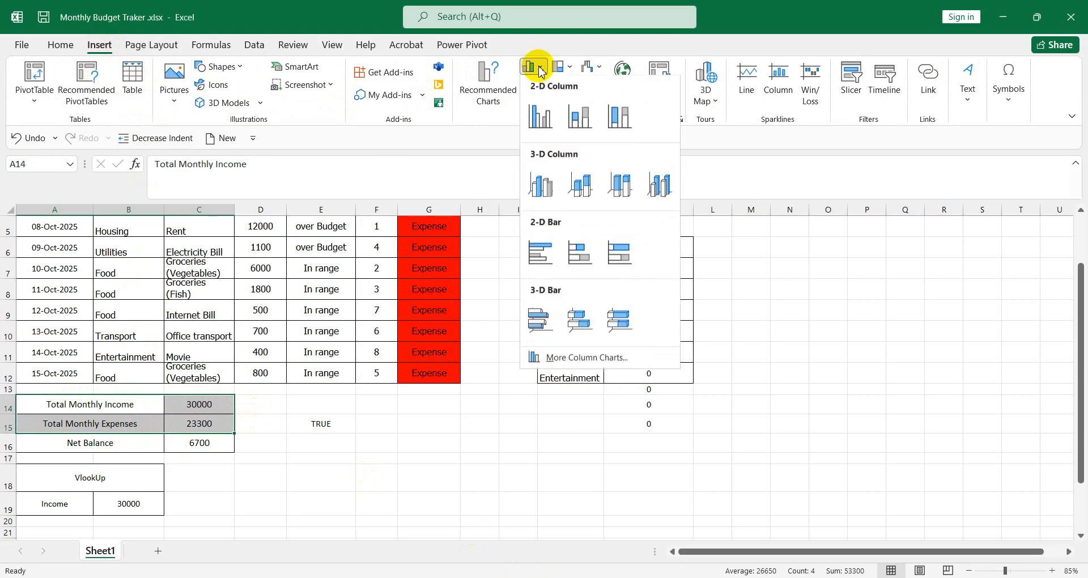
pyautogui.click(545, 121)
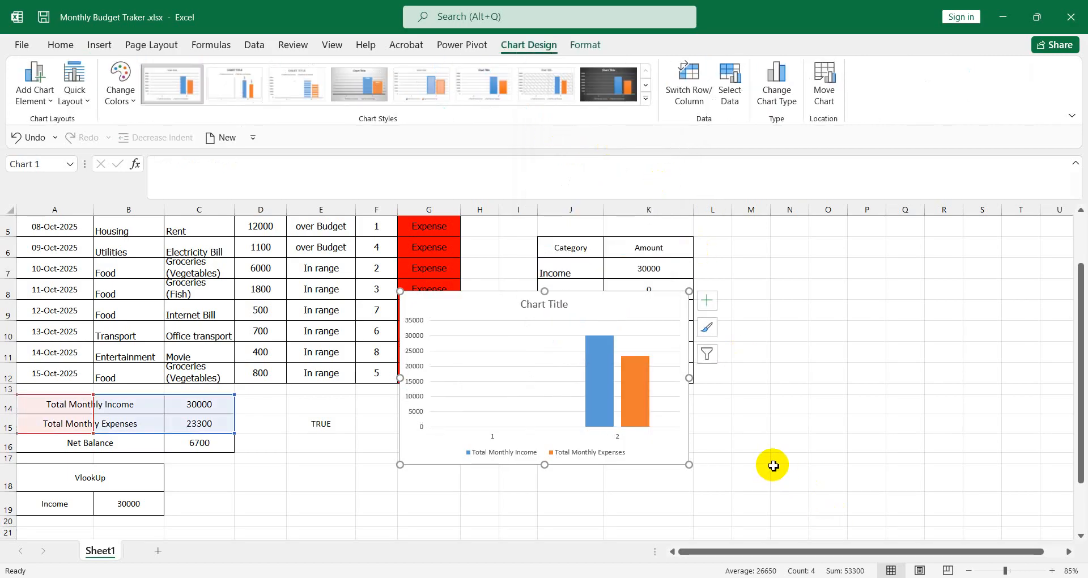
pyautogui.click(779, 423)
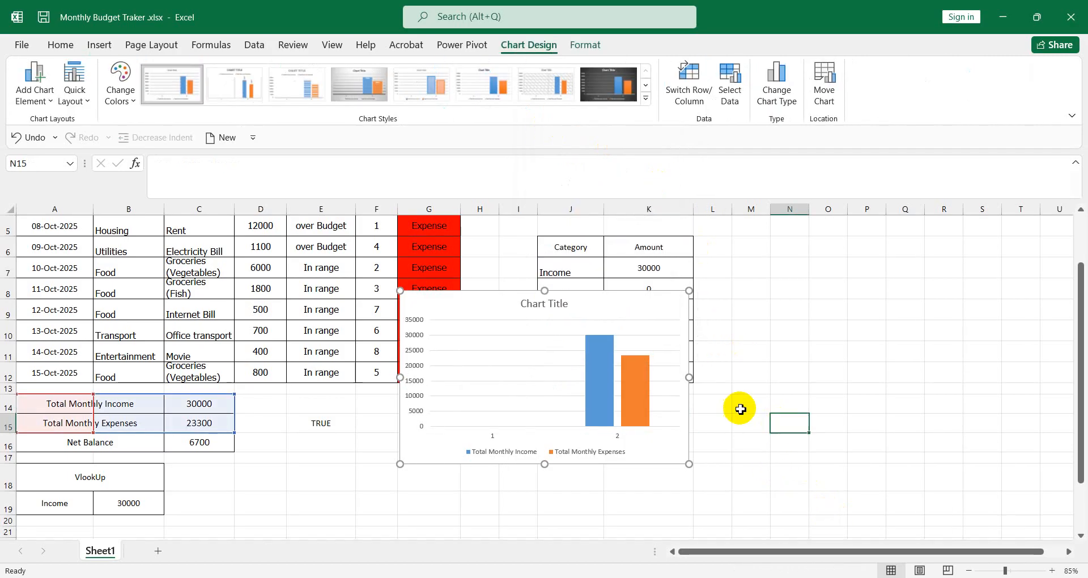
# Move the whole column chart clear of the tables, to about rows 15 to 26 between columns E and K.
pyautogui.moveTo(568, 300); pyautogui.dragTo(481, 411)
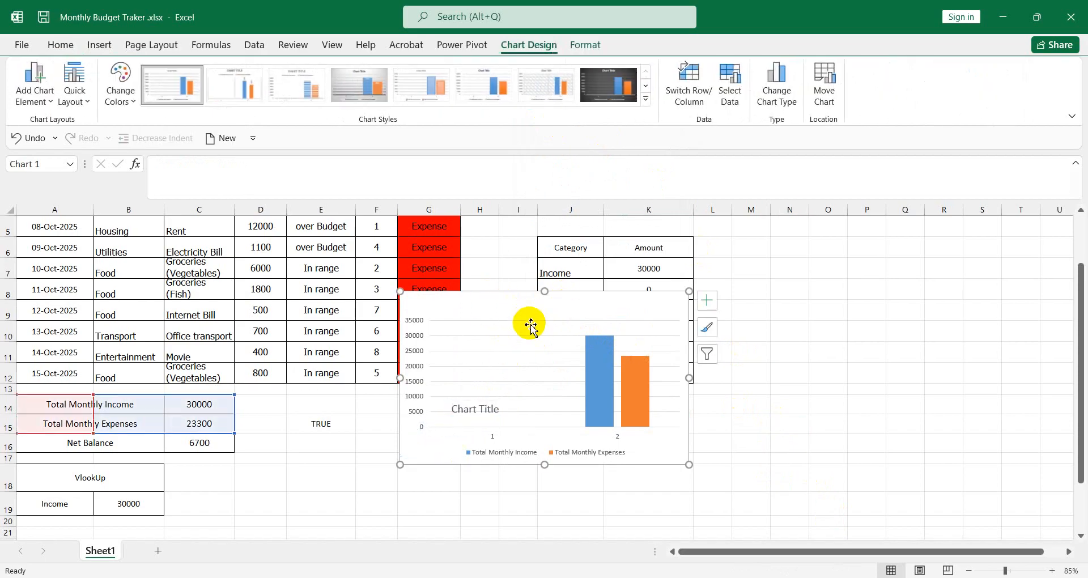
pyautogui.hotkey('ctrl', 'z')
pyautogui.moveTo(597, 293); pyautogui.dragTo(532, 412)
pyautogui.scroll(-1, 749, 407)
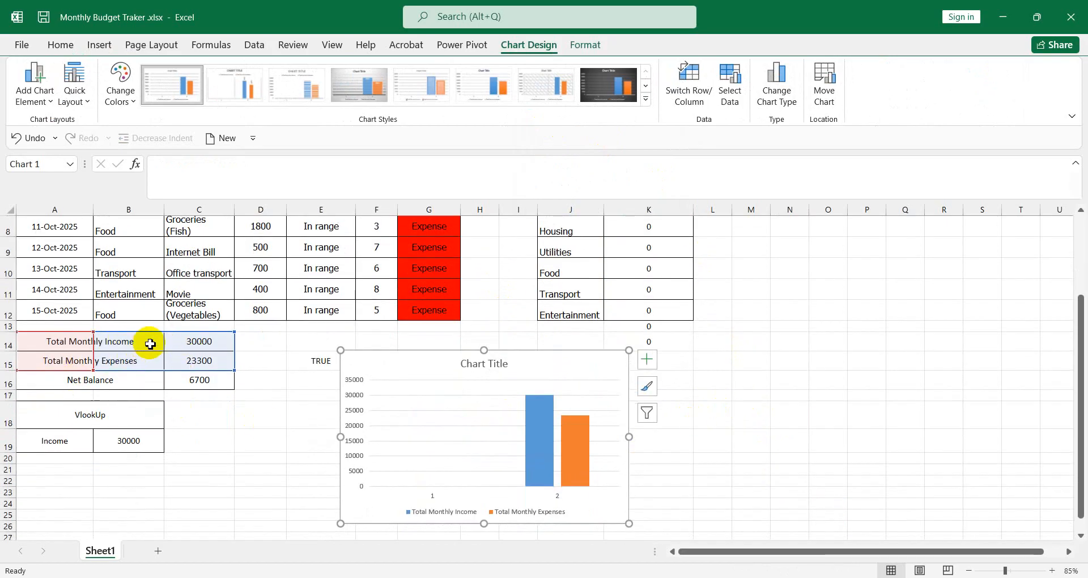
pyautogui.click(228, 448)
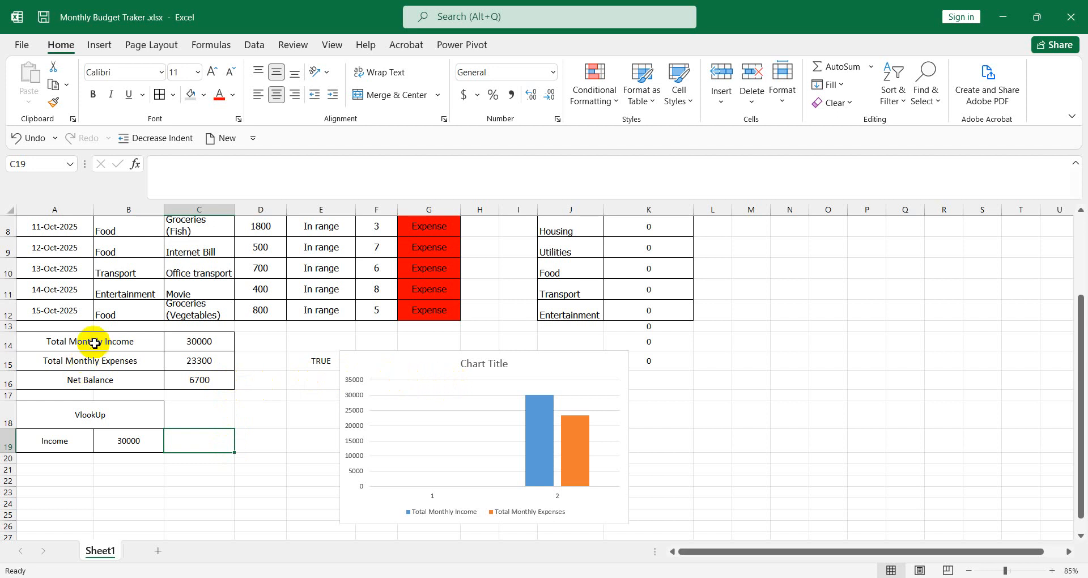
pyautogui.moveTo(94, 343); pyautogui.dragTo(198, 360)
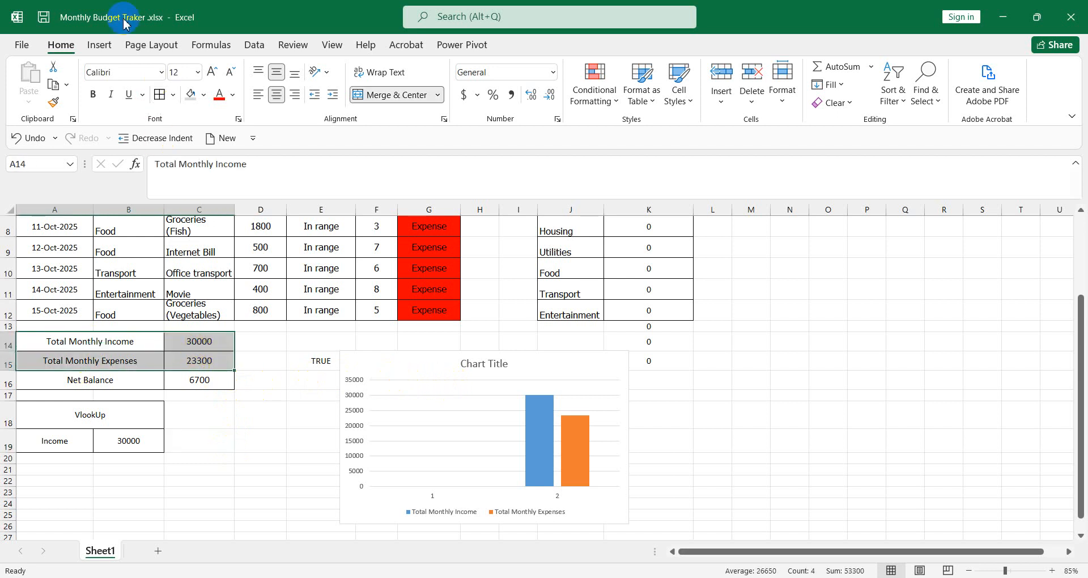
pyautogui.click(92, 47)
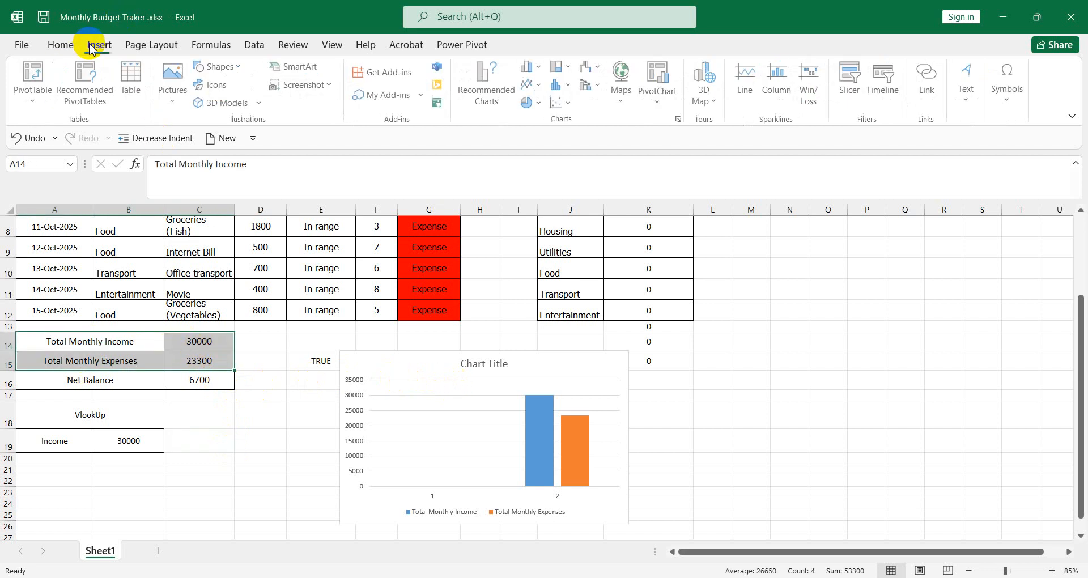
pyautogui.click(542, 68)
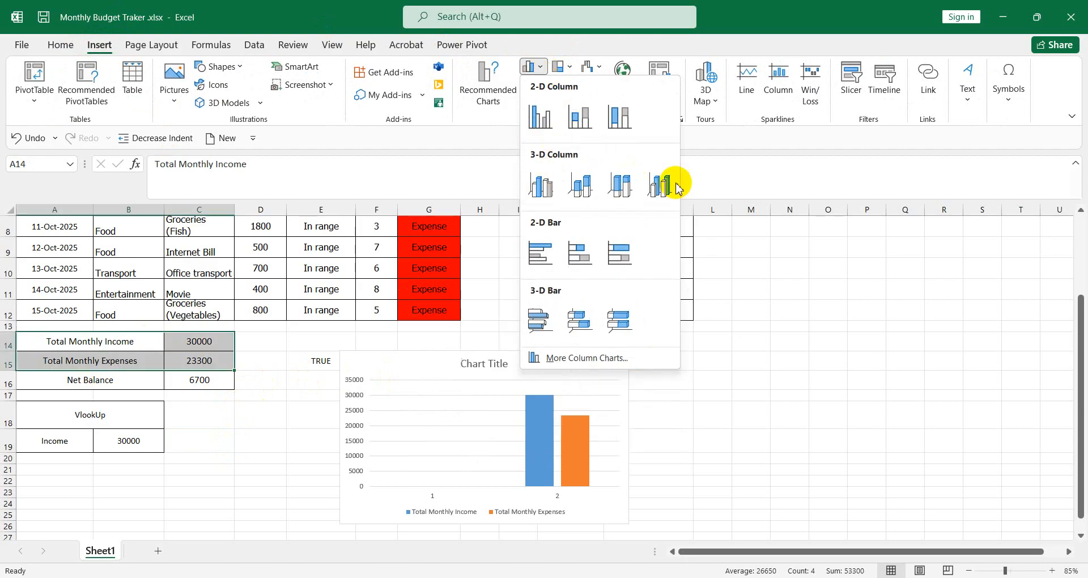
pyautogui.click(848, 281)
pyautogui.click(826, 410)
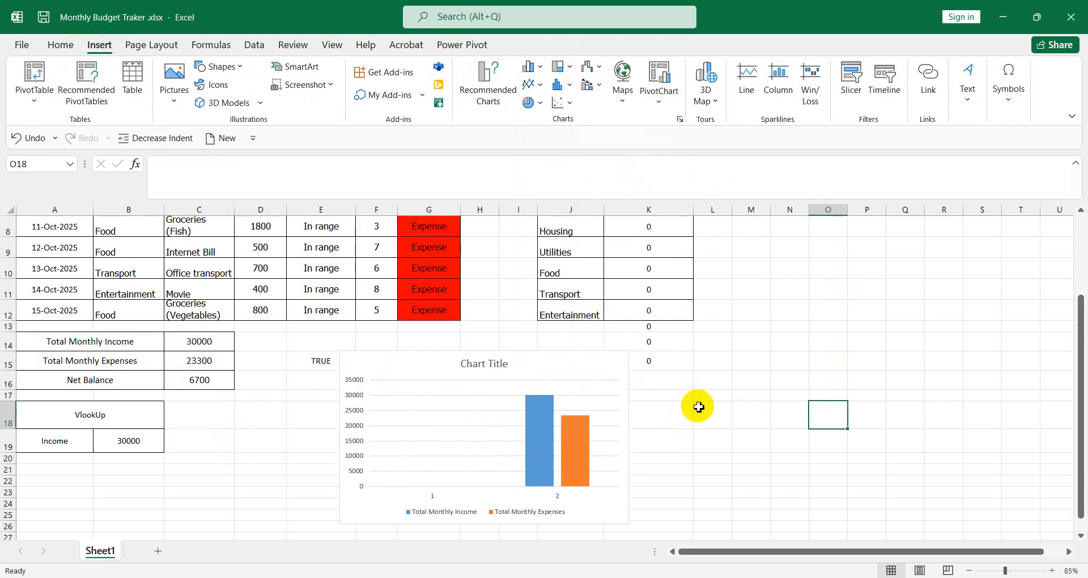
pyautogui.scroll(1, 698, 406)
pyautogui.scroll(-1, 646, 333)
pyautogui.scroll(1, 575, 250)
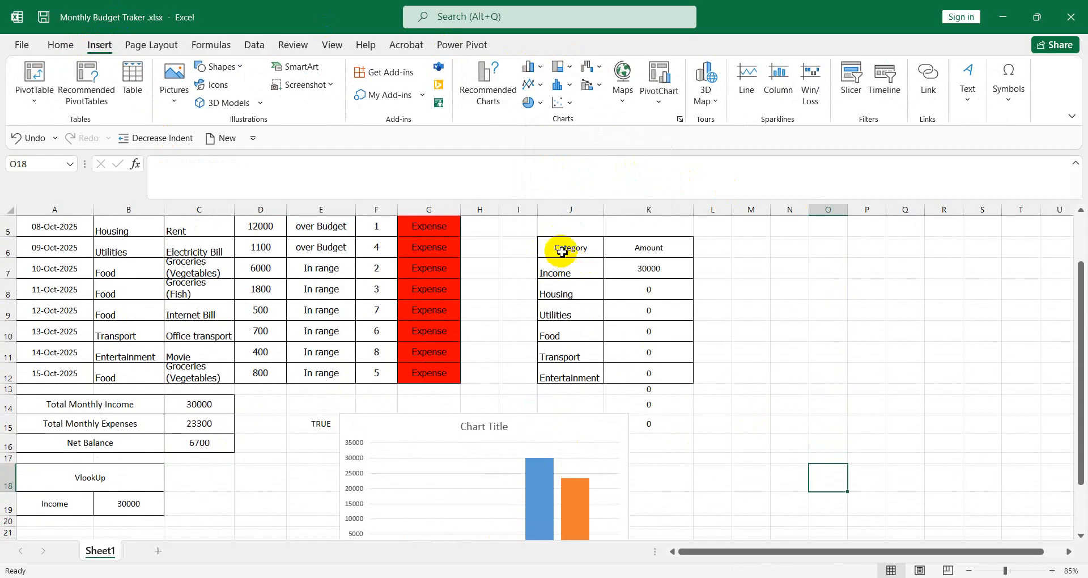